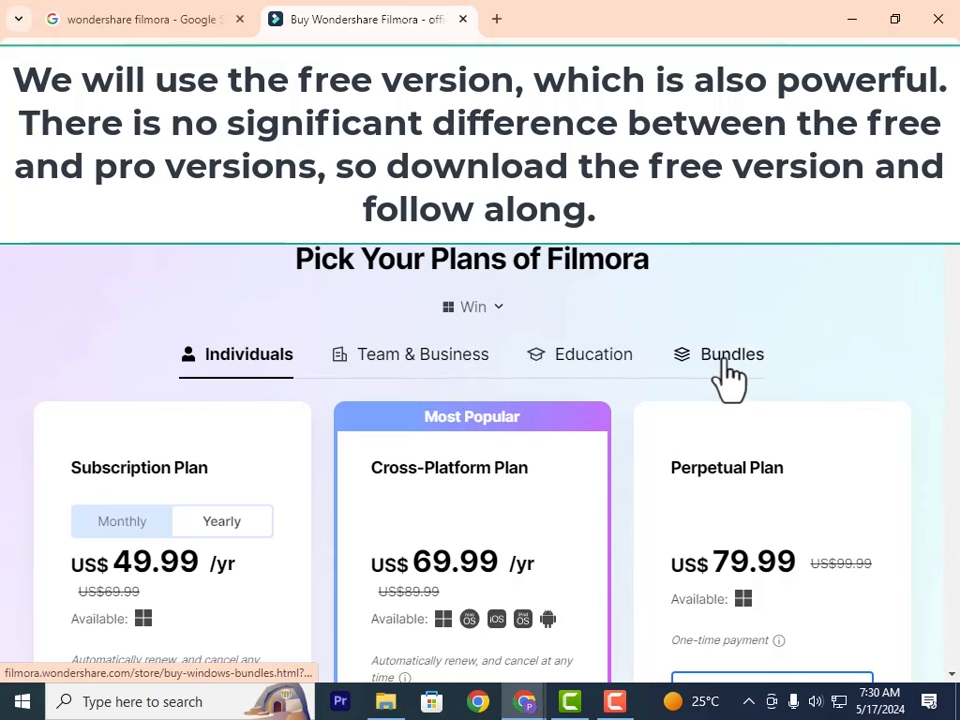
# Step: Examine the individual Filmora plans on the pricing page: Subscription, Cross-Platform and Perpetual
pyautogui.scroll(-2, 490, 440)
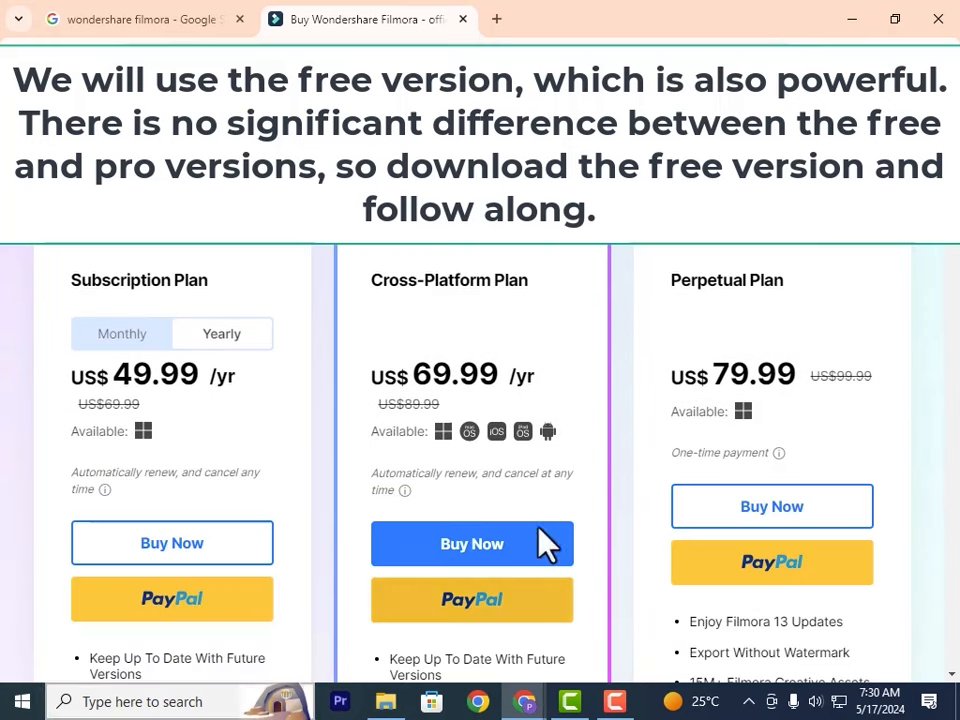
pyautogui.scroll(2, 306, 311)
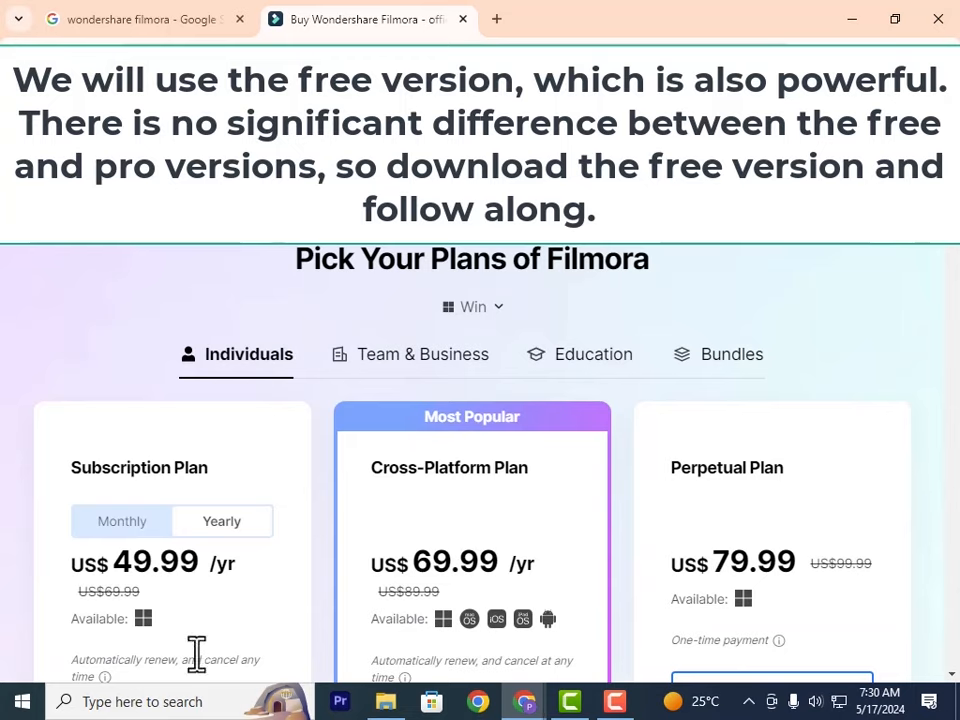
pyautogui.scroll(-3, 515, 540)
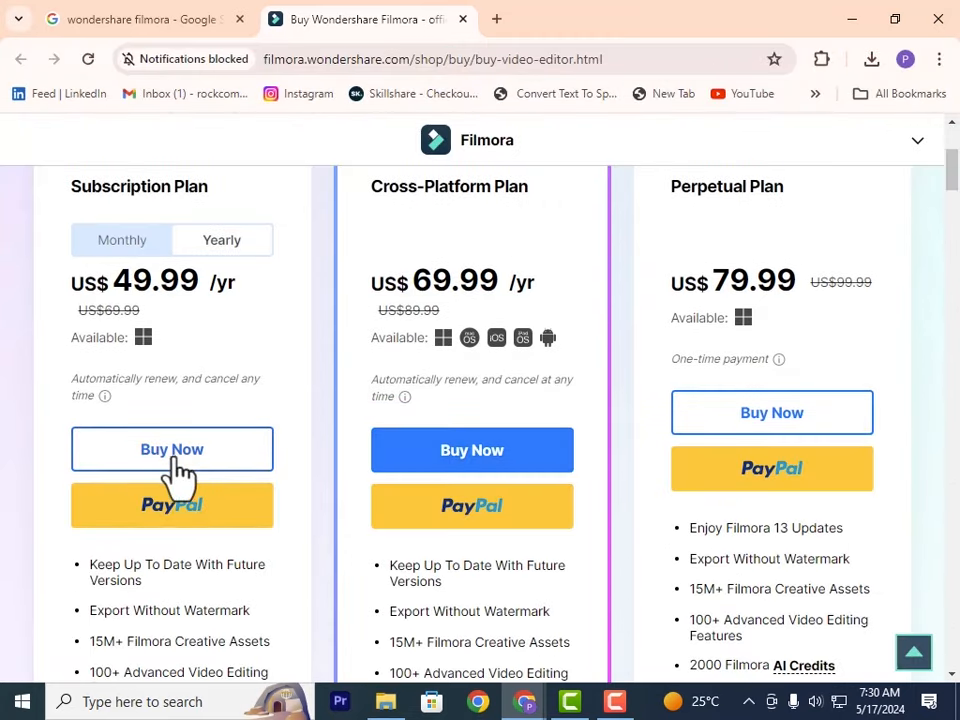
pyautogui.scroll(2, 137, 270)
# Step: Return to the "wondershare filmora" search results and open the sponsored Free Download page
pyautogui.click(218, 19)
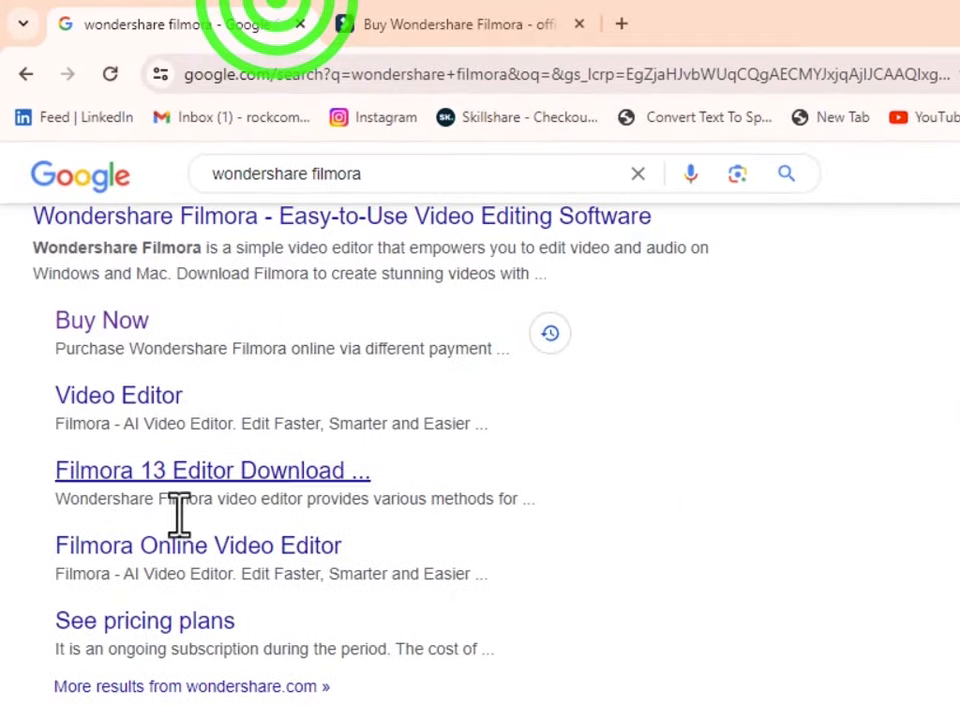
pyautogui.scroll(1, 155, 440)
pyautogui.scroll(5, 190, 545)
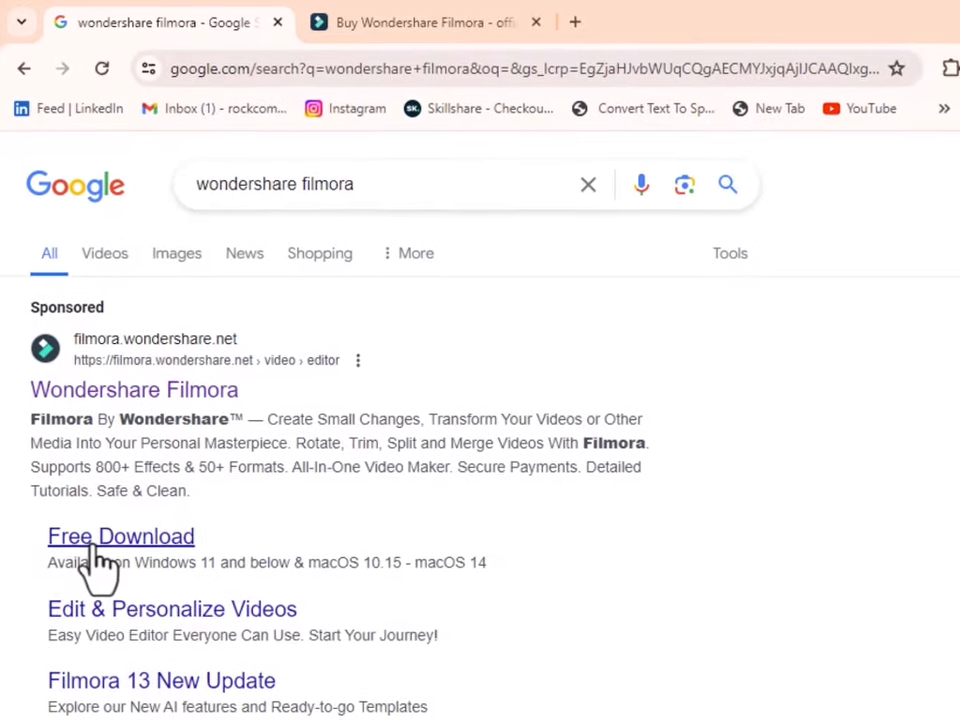
pyautogui.click(94, 540)
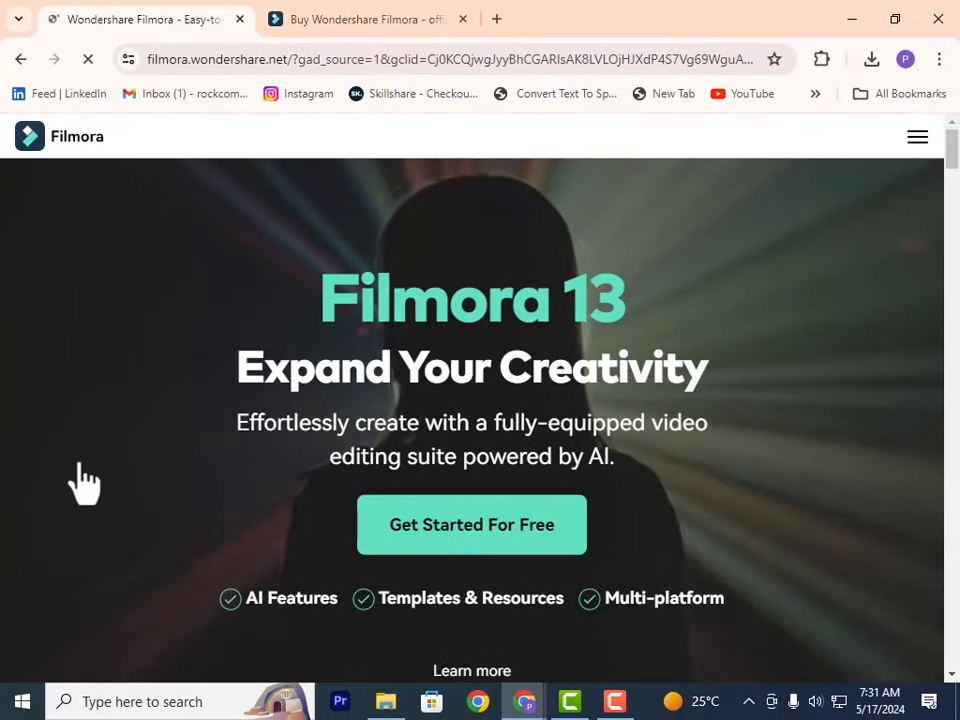
# Step: Download the free Windows trial installer from the Filmora 13 page
pyautogui.scroll(-8, 568, 379)
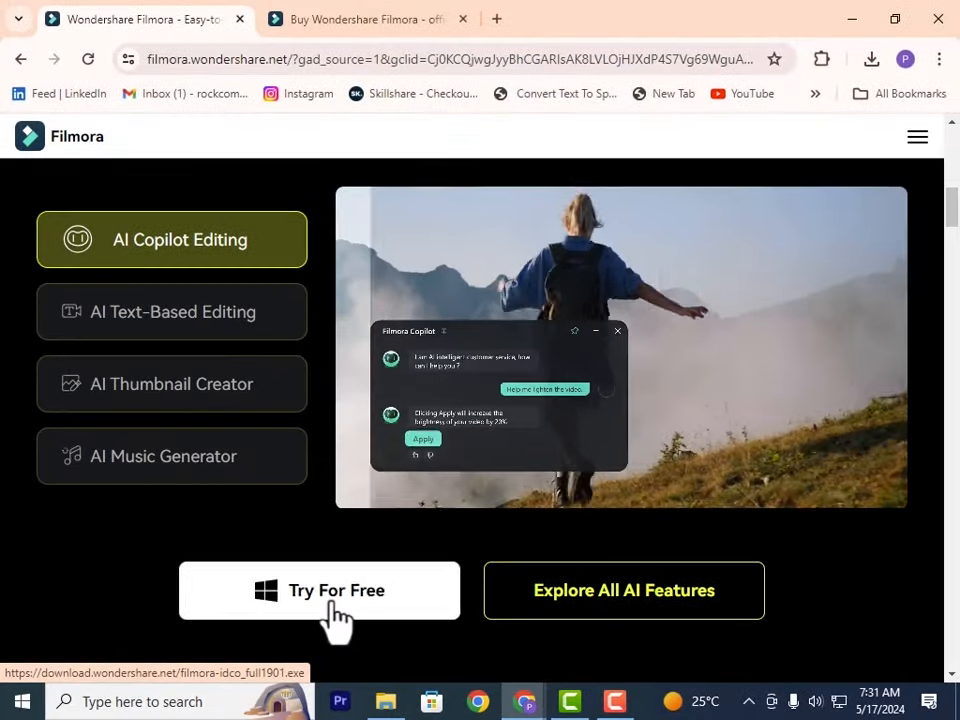
pyautogui.click(350, 600)
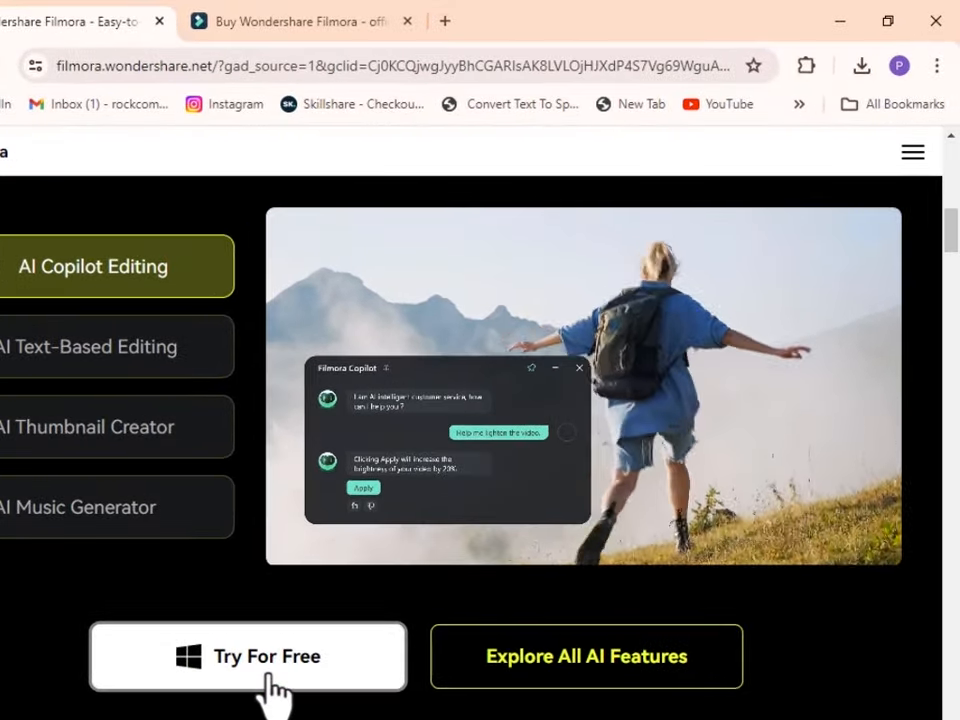
pyautogui.click(223, 89)
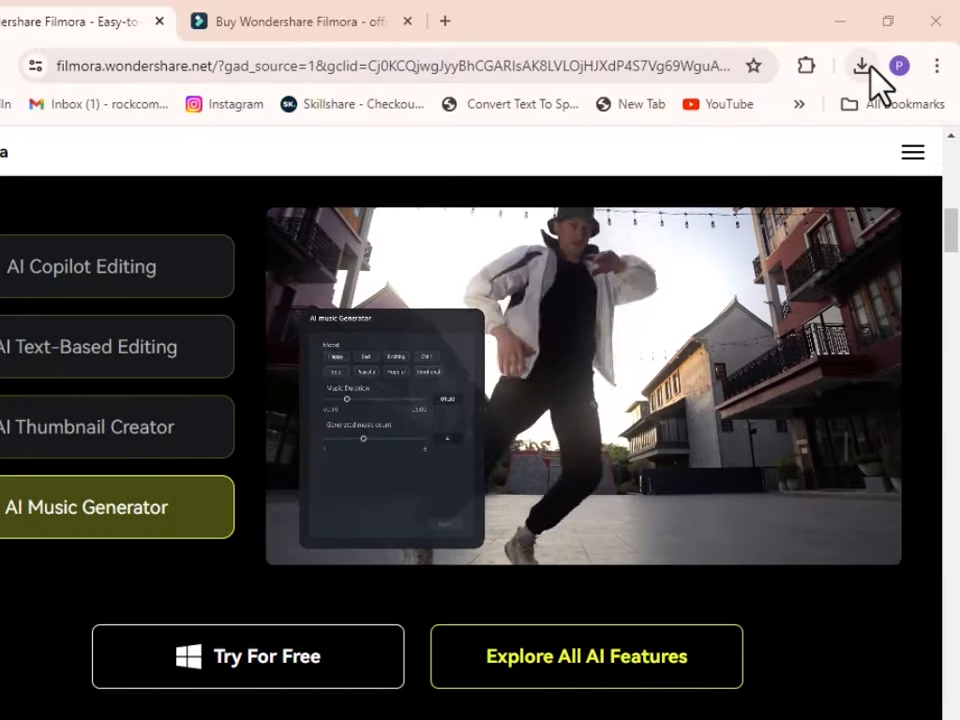
# Step: Show the downloaded filmora-idco_setup_full1901 installer in its folder and run it
pyautogui.click(861, 66)
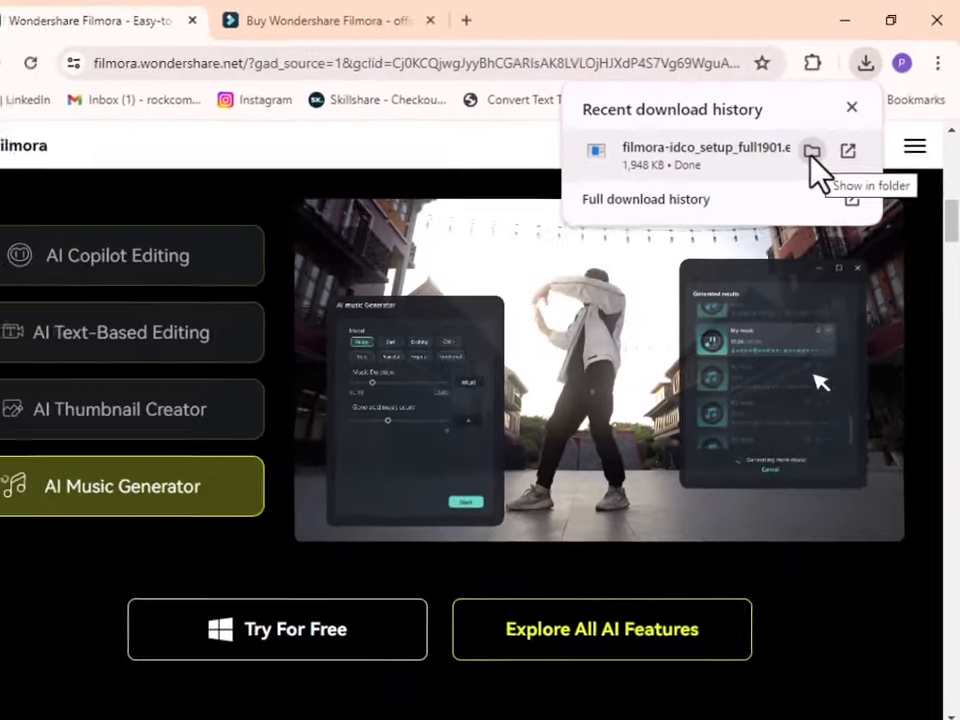
pyautogui.click(755, 214)
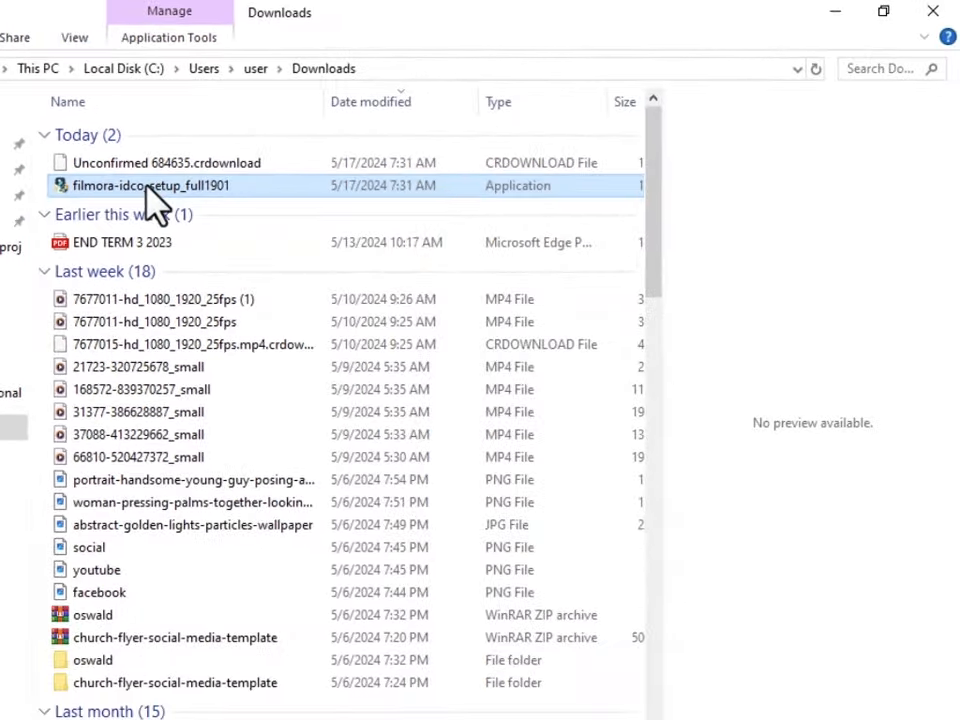
pyautogui.doubleClick(155, 192)
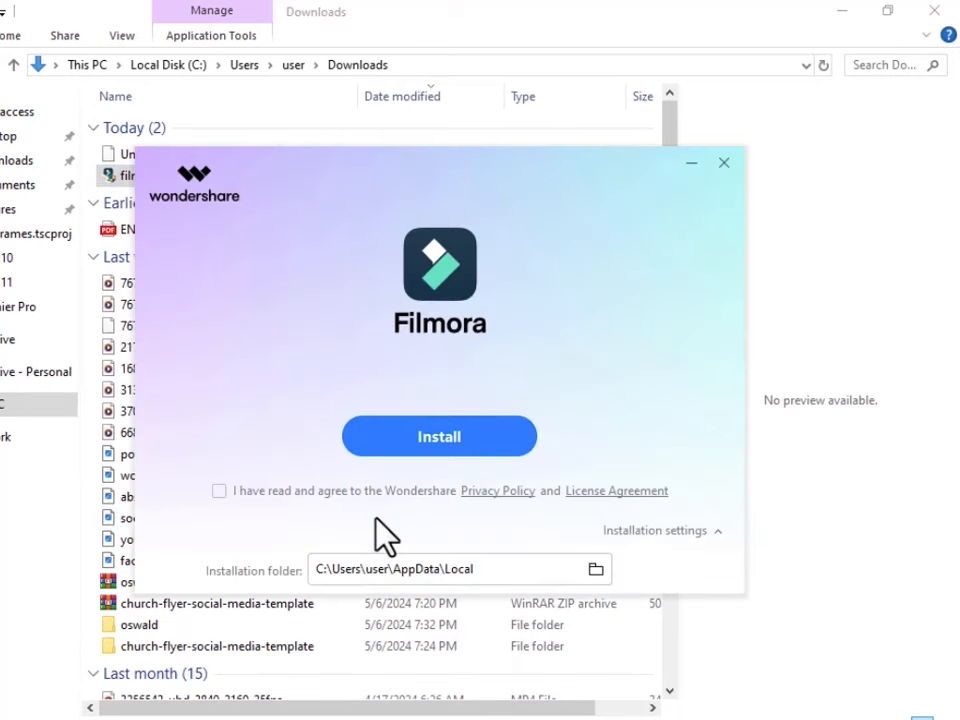
# Step: Accept the Wondershare privacy policy and license agreement, install Filmora in the default folder and launch it
pyautogui.click(219, 491)
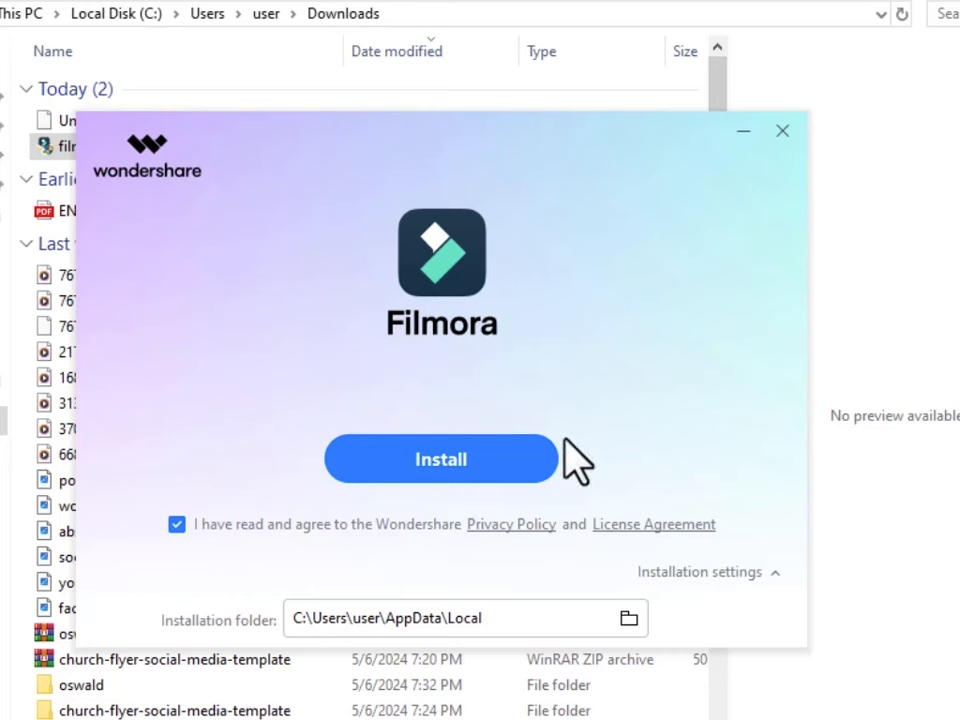
pyautogui.click(461, 460)
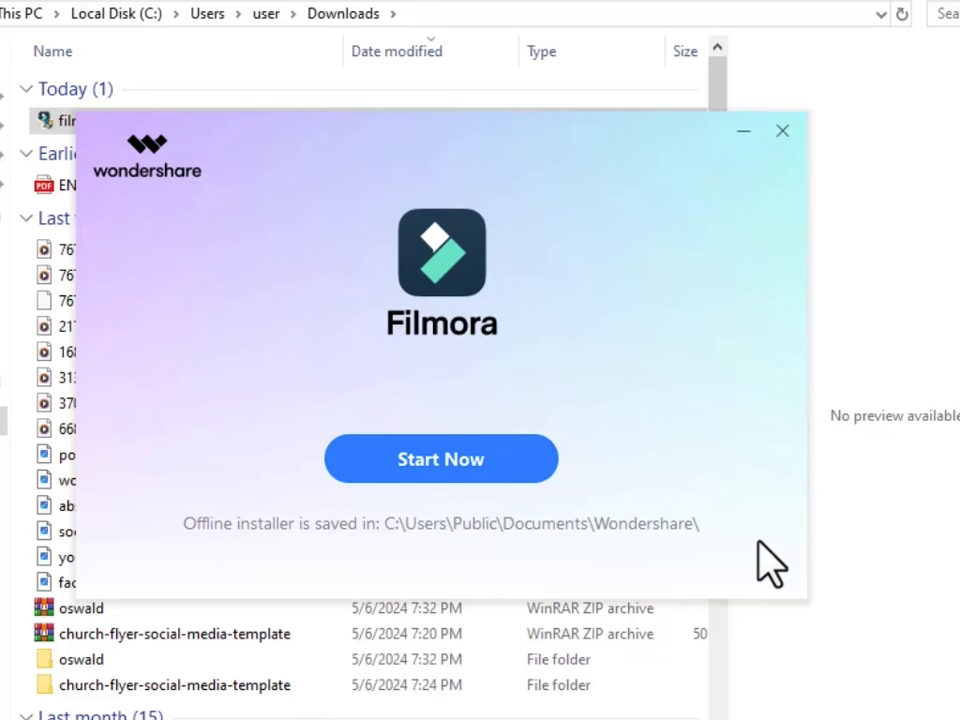
pyautogui.click(421, 477)
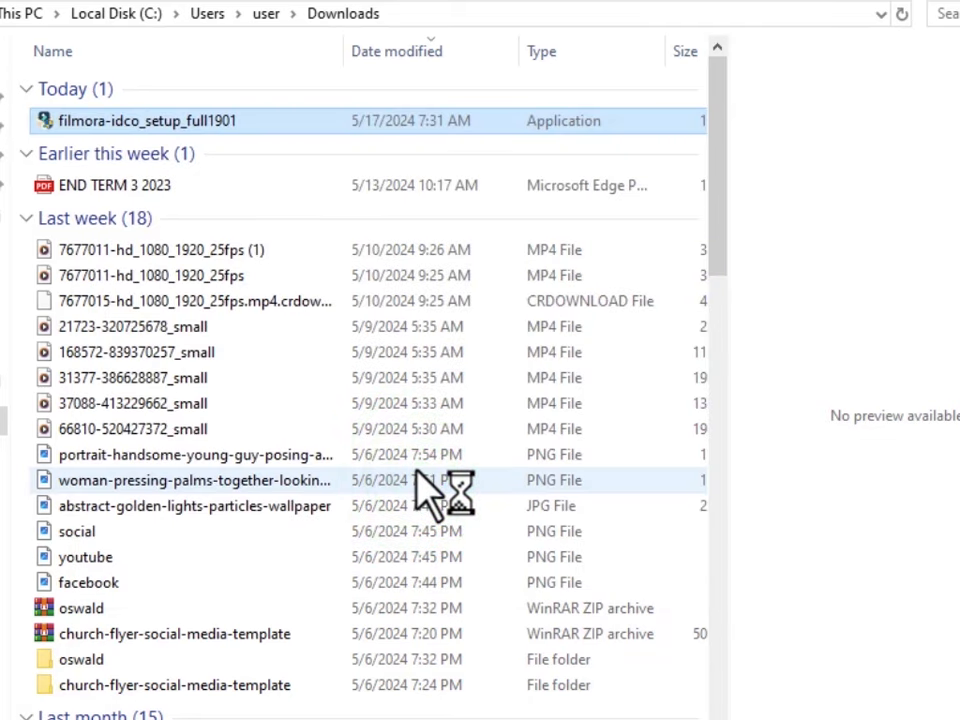
pyautogui.click(420, 471)
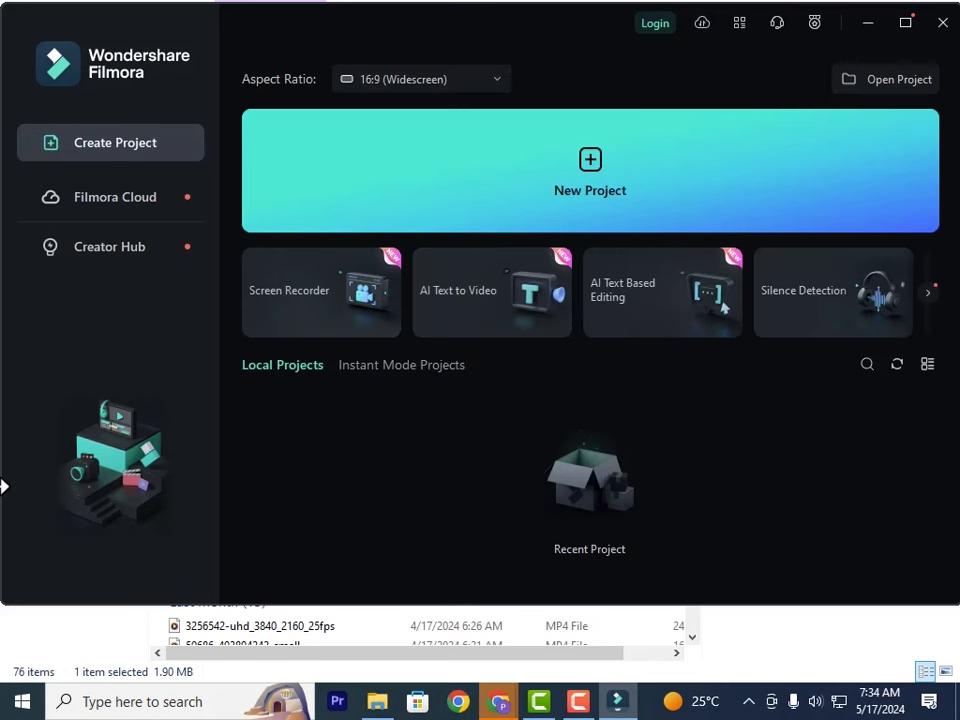
# Step: Maximize the Filmora start window and create a new project with the 16:9 (Widescreen) aspect ratio
pyautogui.click(905, 22)
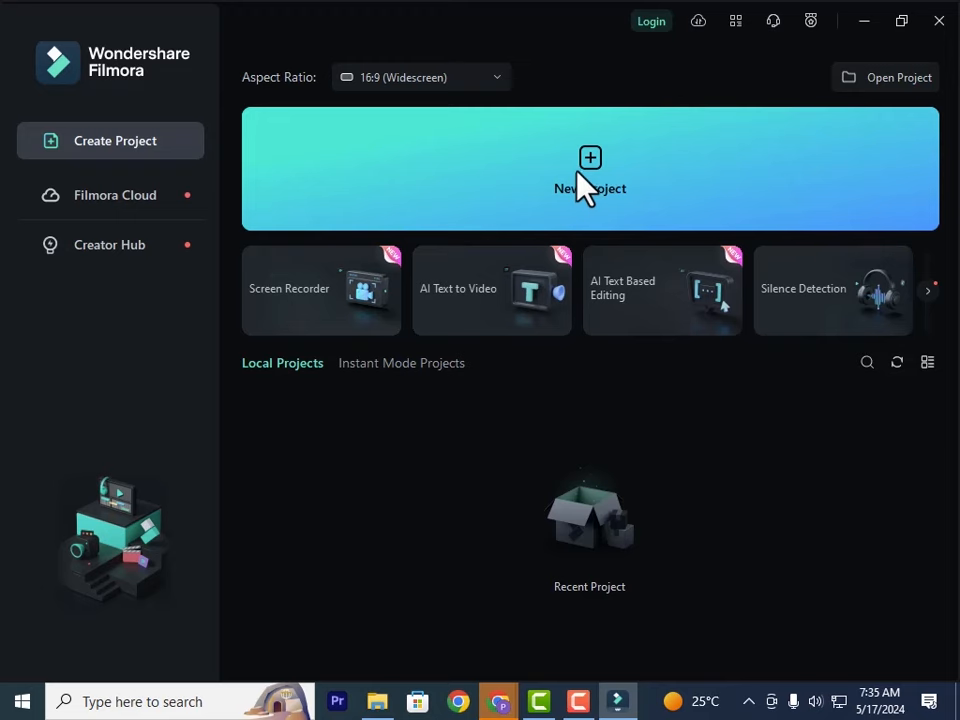
pyautogui.click(590, 195)
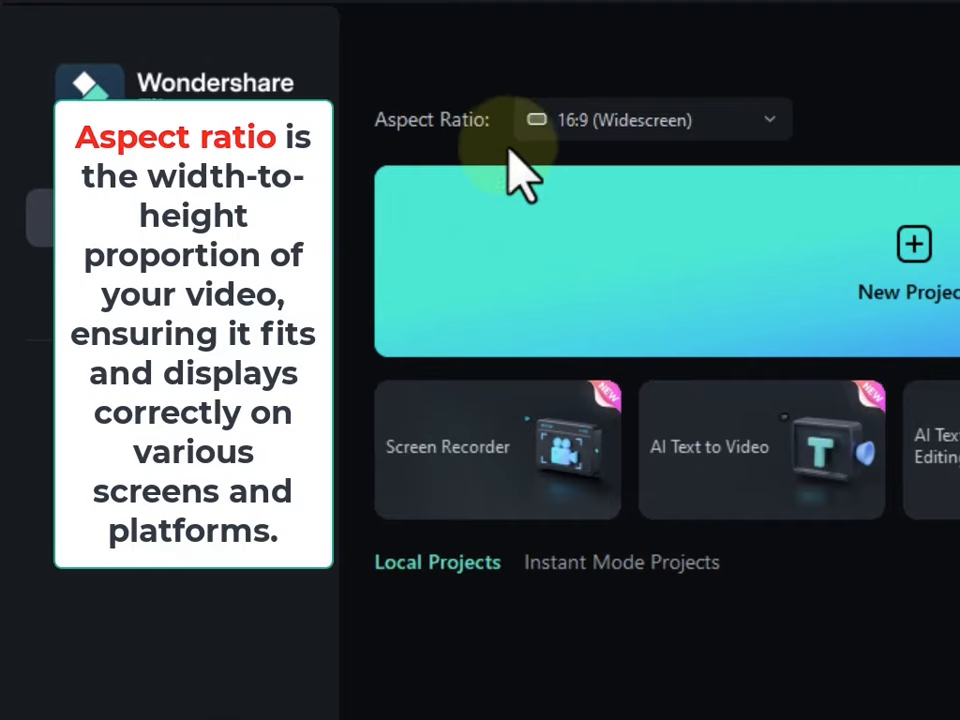
pyautogui.click(768, 128)
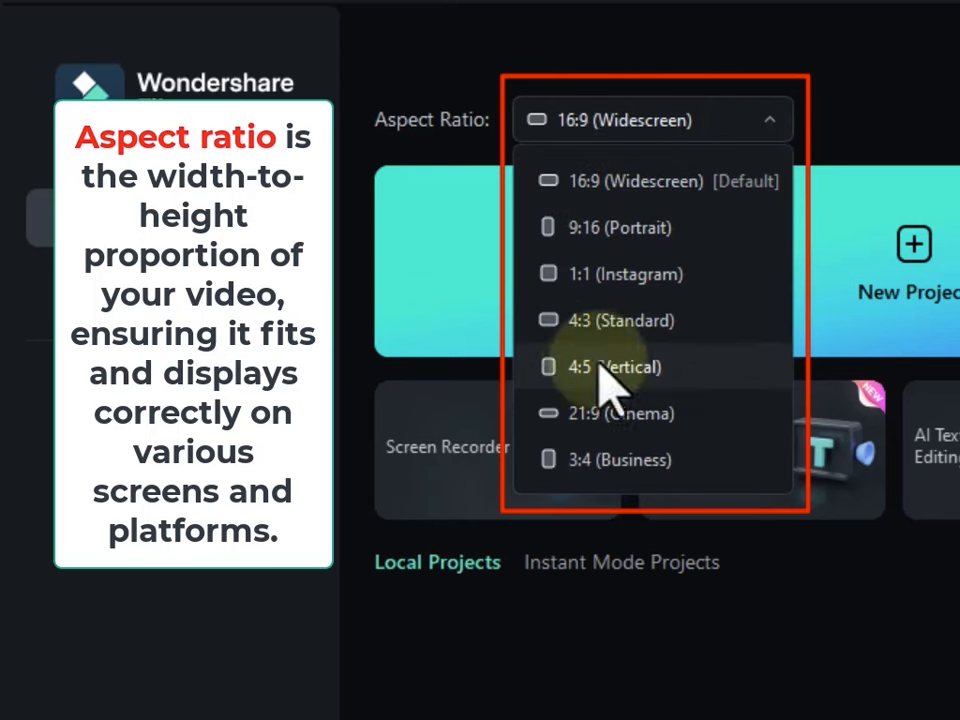
pyautogui.click(756, 130)
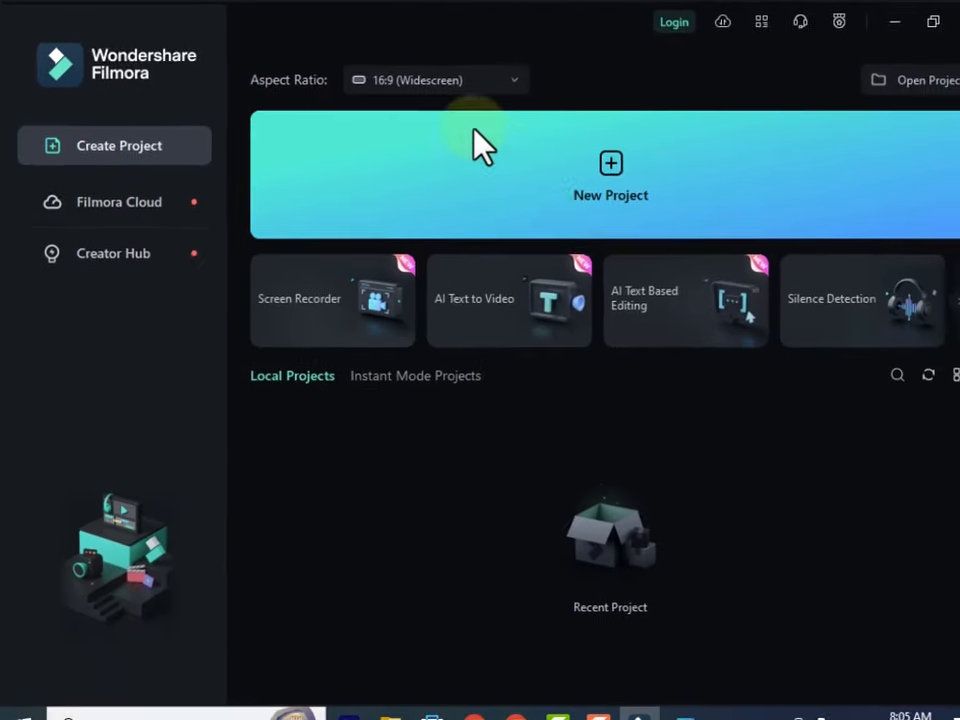
pyautogui.click(611, 166)
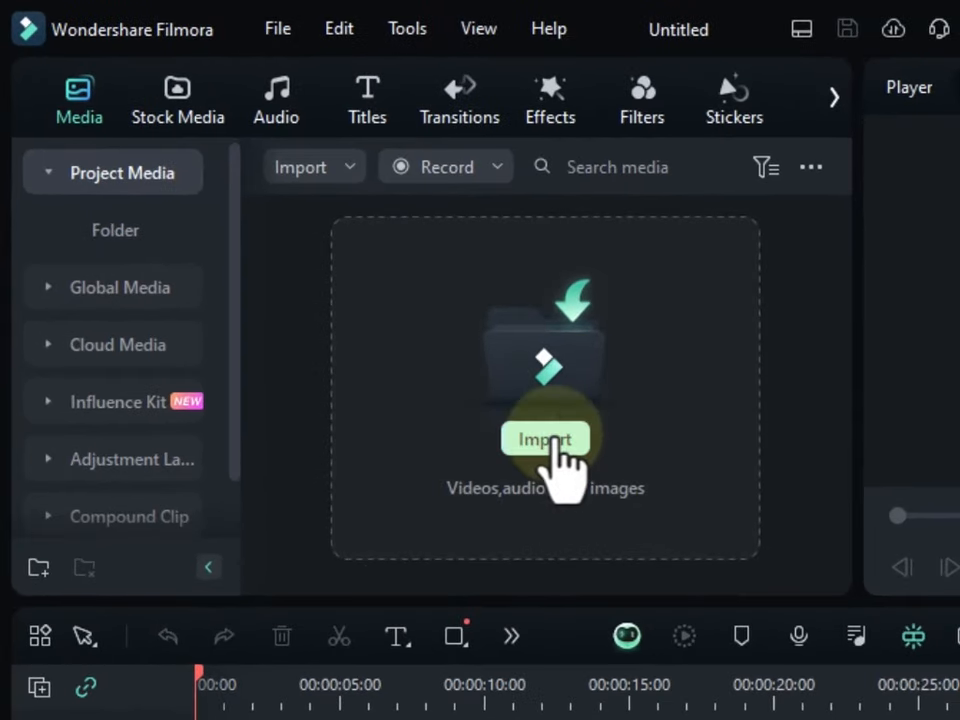
# Step: View the file browser for importing media, close it, and look over the project's media categories
pyautogui.click(545, 440)
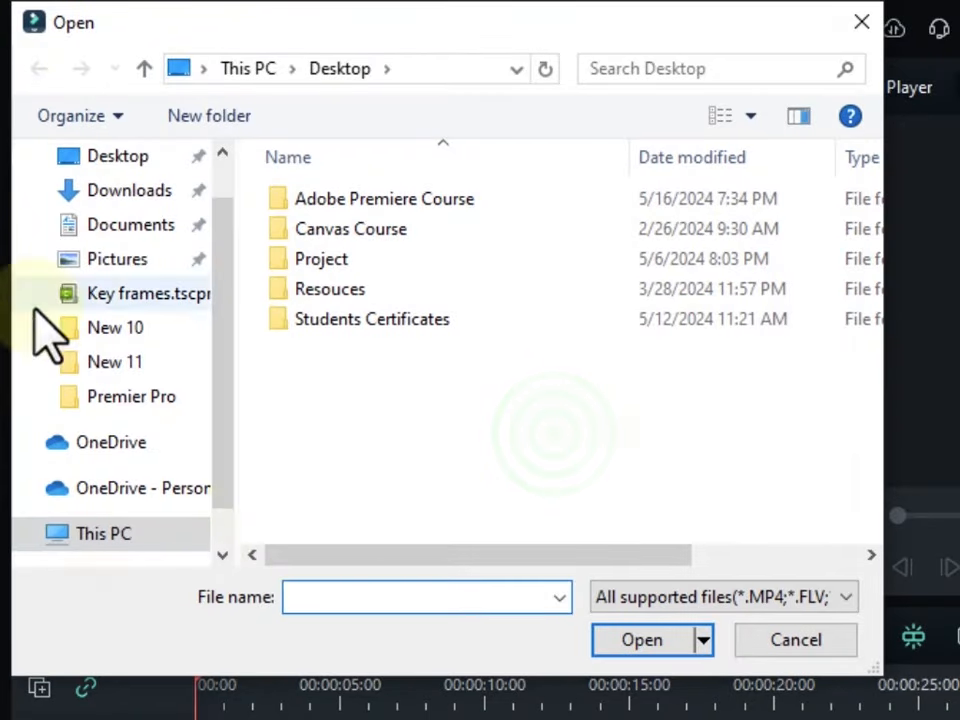
pyautogui.click(870, 21)
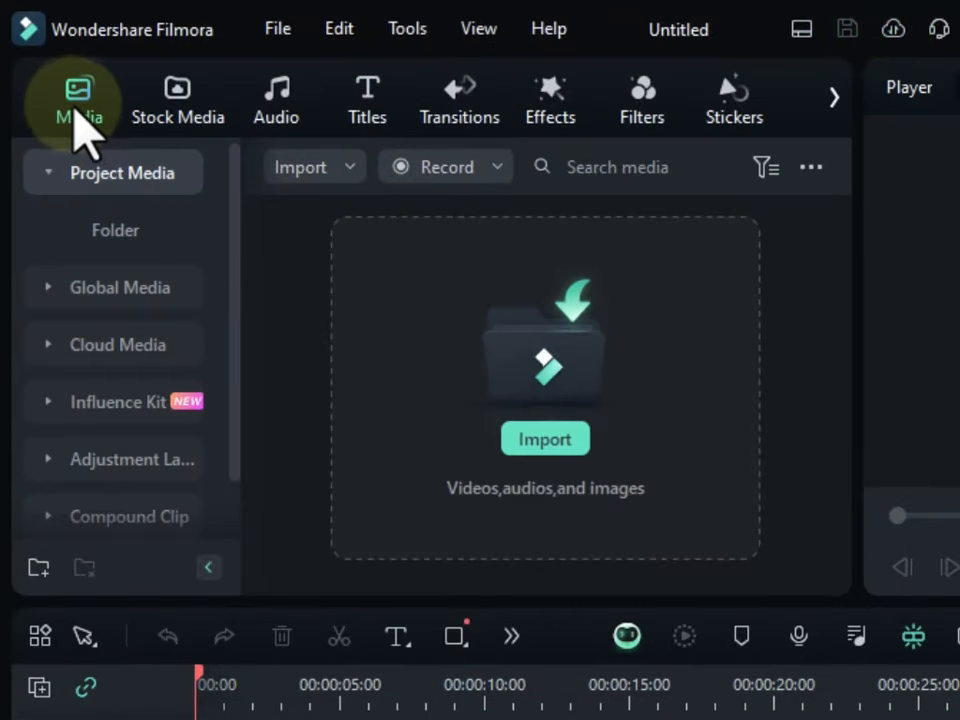
pyautogui.scroll(-1, 150, 295)
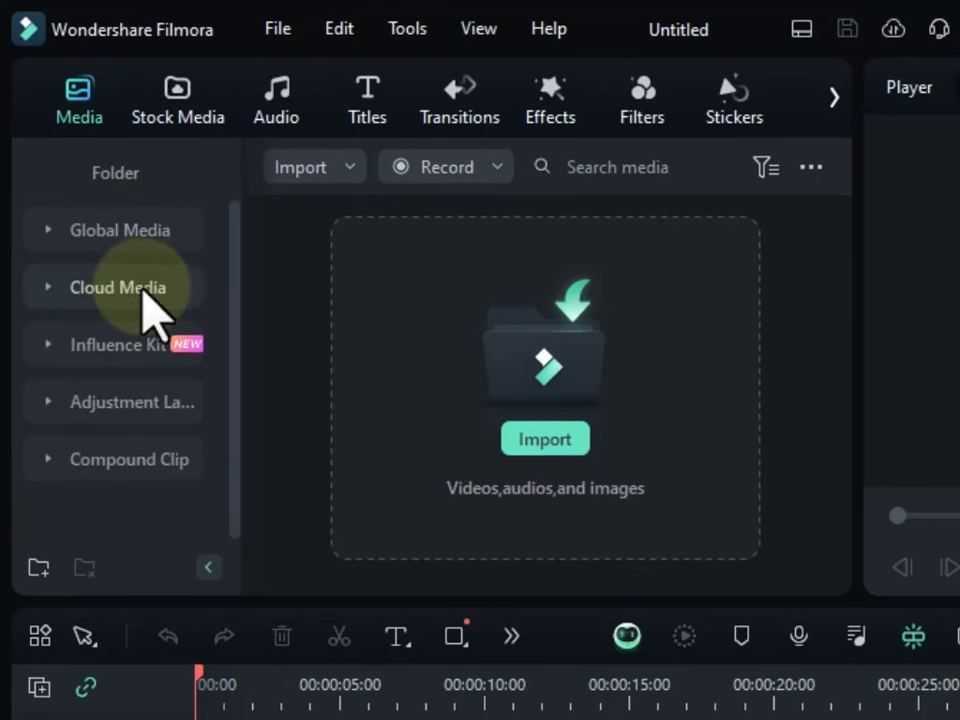
pyautogui.scroll(1, 148, 280)
# Step: Download the Explosion02 clip from the trending stock media and load it in the player
pyautogui.click(172, 128)
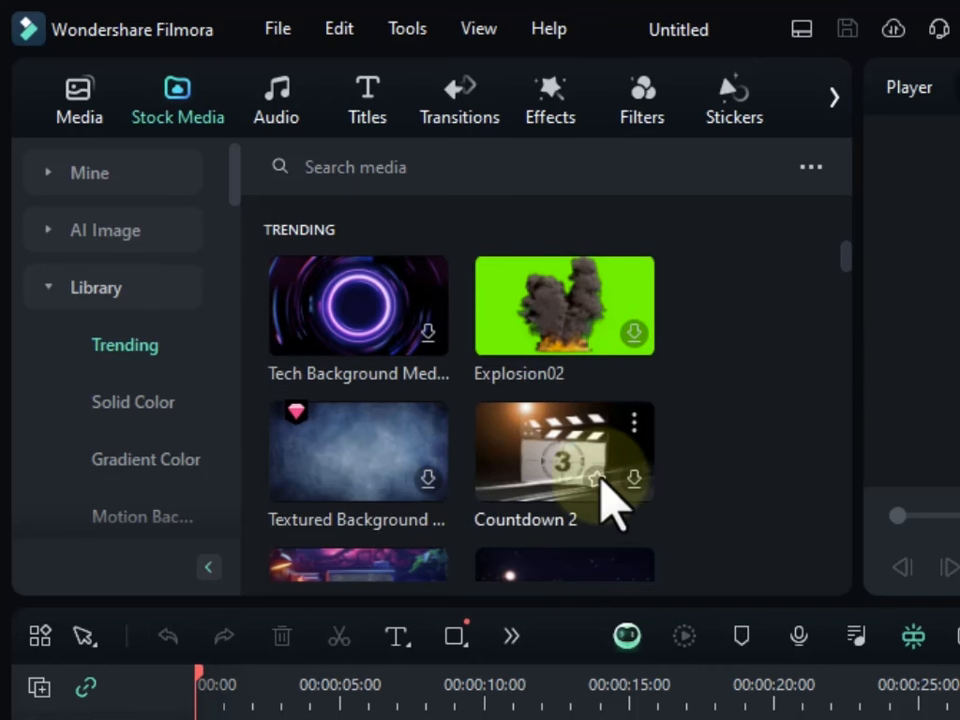
pyautogui.click(633, 336)
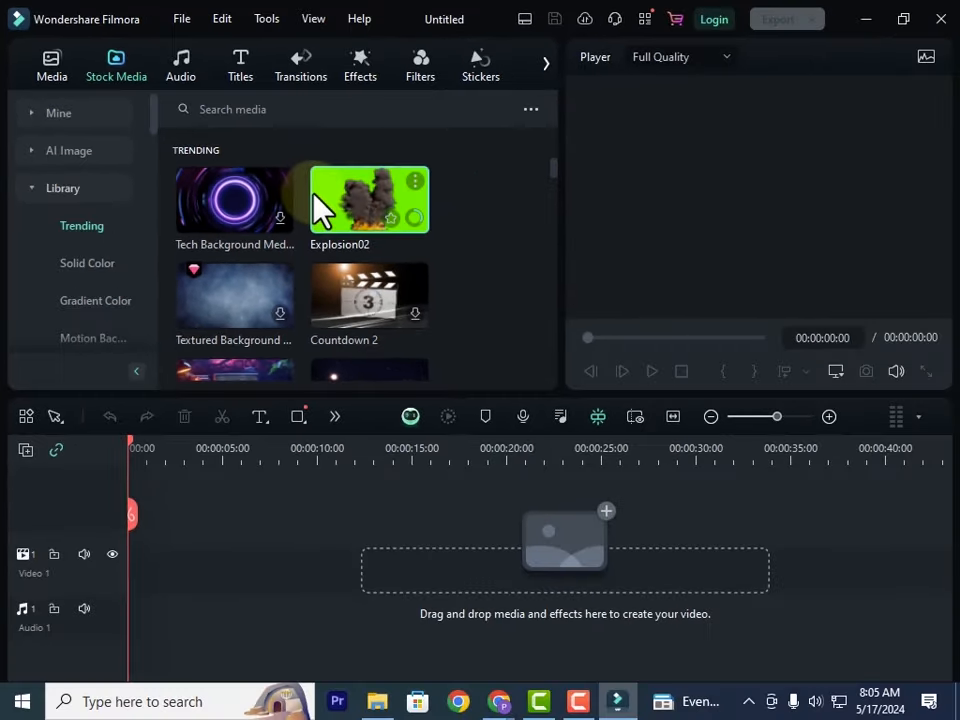
pyautogui.click(378, 215)
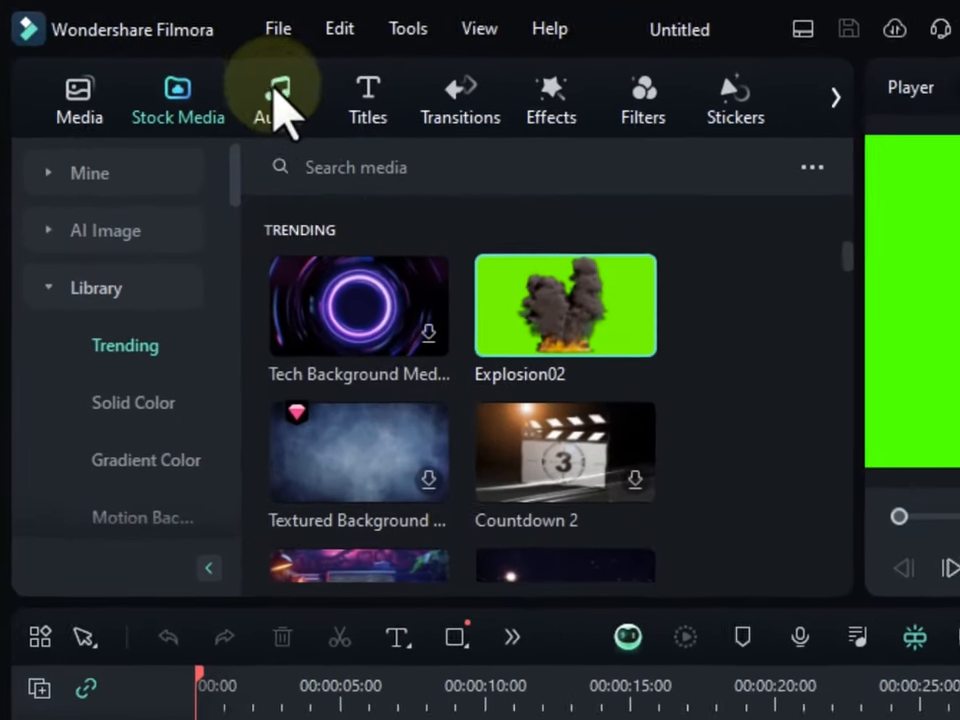
# Step: Show the Sad & Sentimental music in the audio library and widen the category list to fit the full names
pyautogui.click(181, 70)
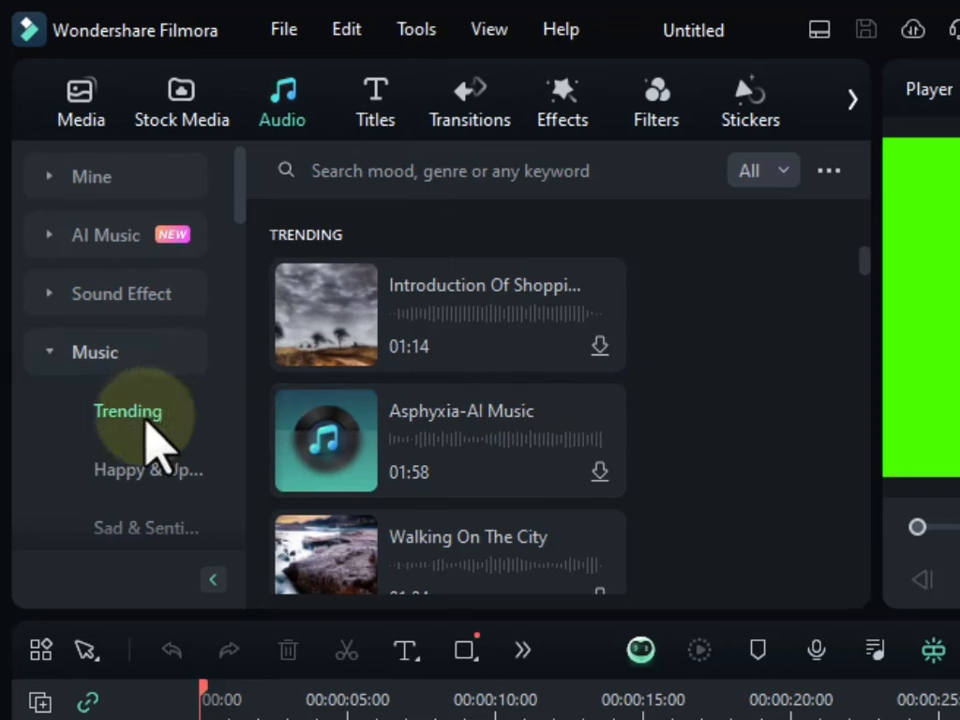
pyautogui.scroll(-3, 152, 480)
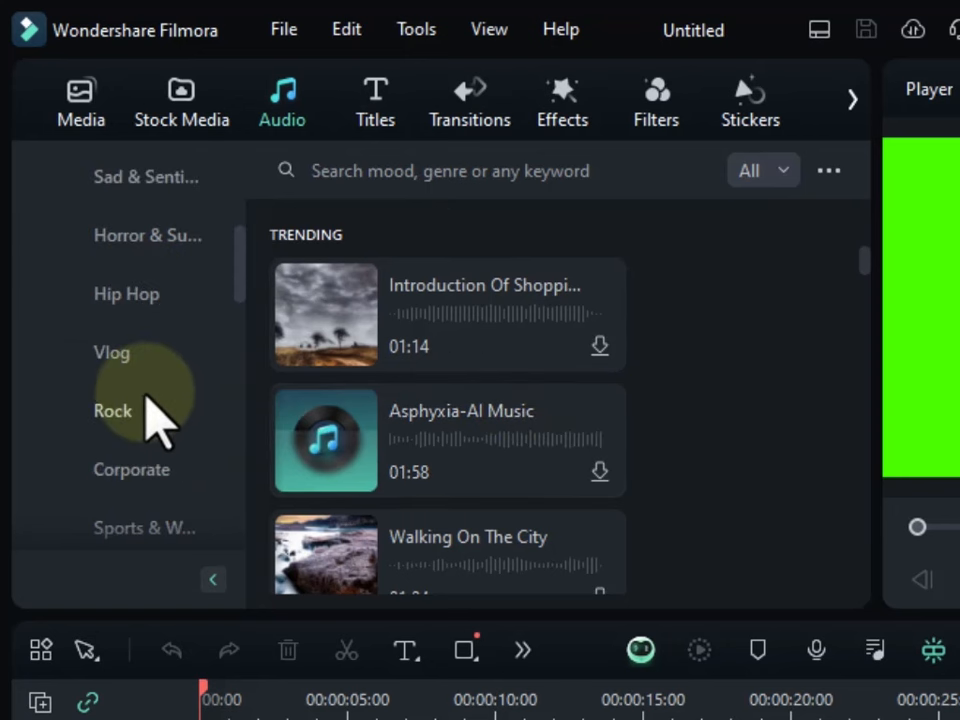
pyautogui.click(155, 172)
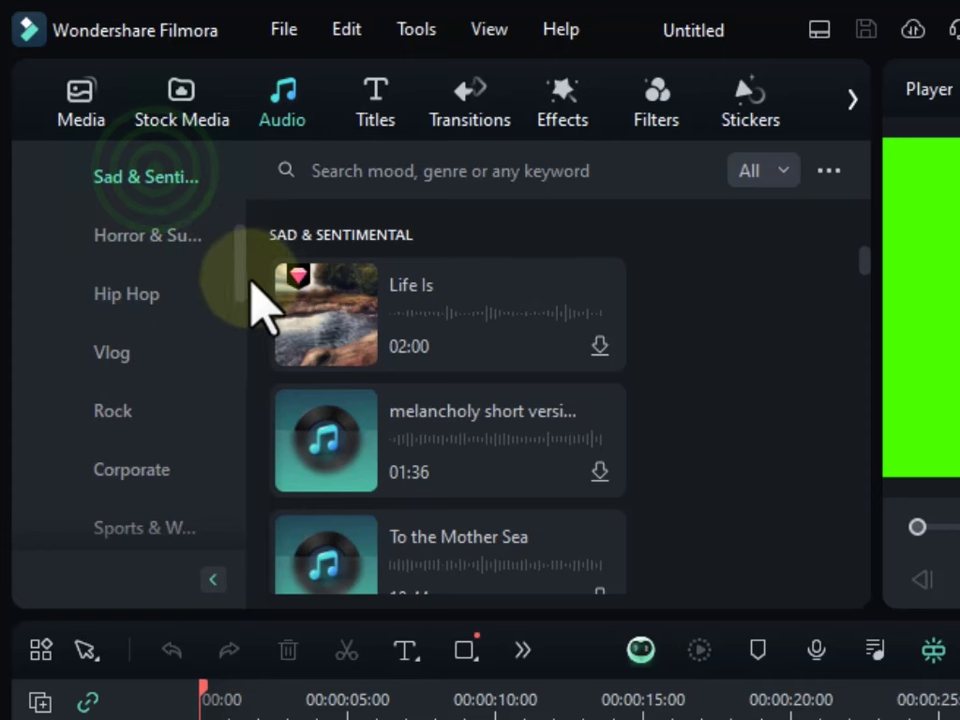
pyautogui.moveTo(246, 300); pyautogui.dragTo(321, 339)
# Step: Browse further music categories, including Hip Hop and Sports & Workout, and look through the rest of the category list
pyautogui.click(152, 305)
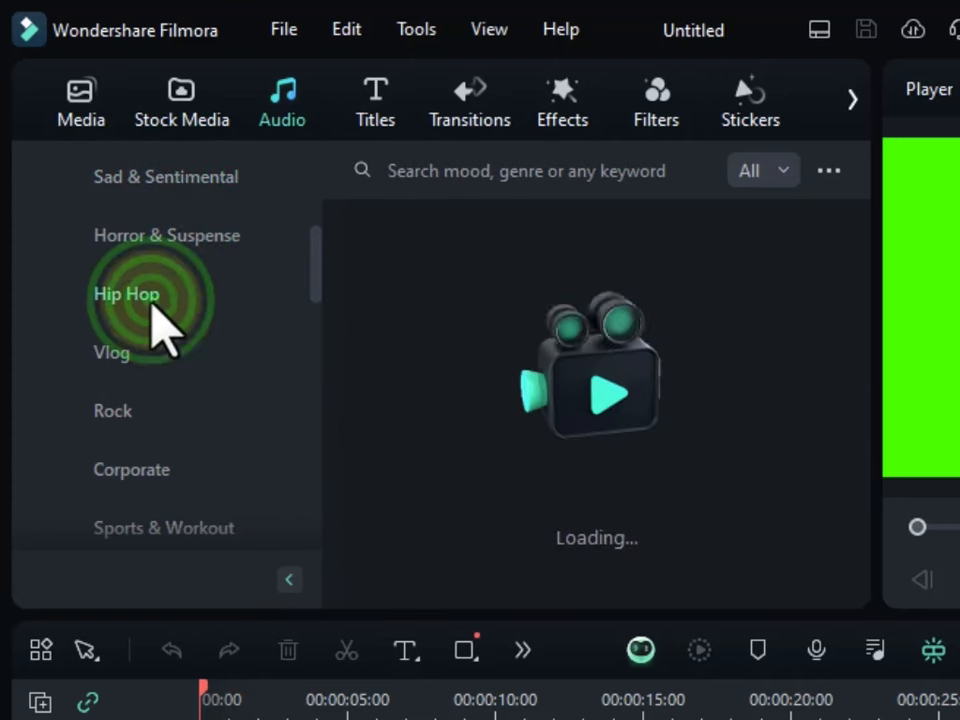
pyautogui.click(182, 392)
pyautogui.click(207, 512)
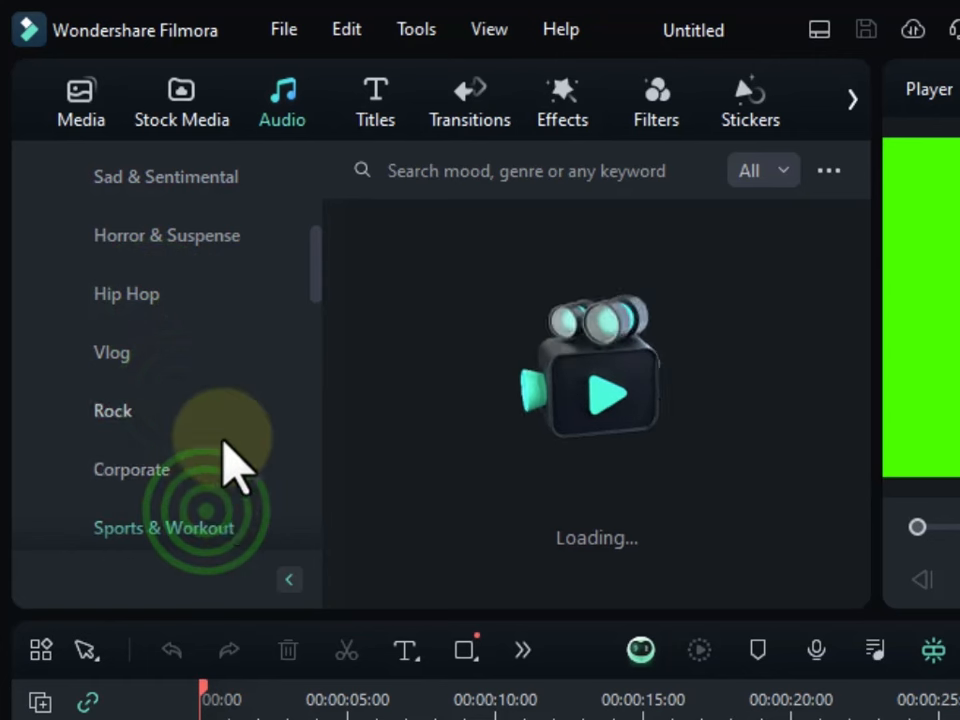
pyautogui.scroll(-8, 230, 390)
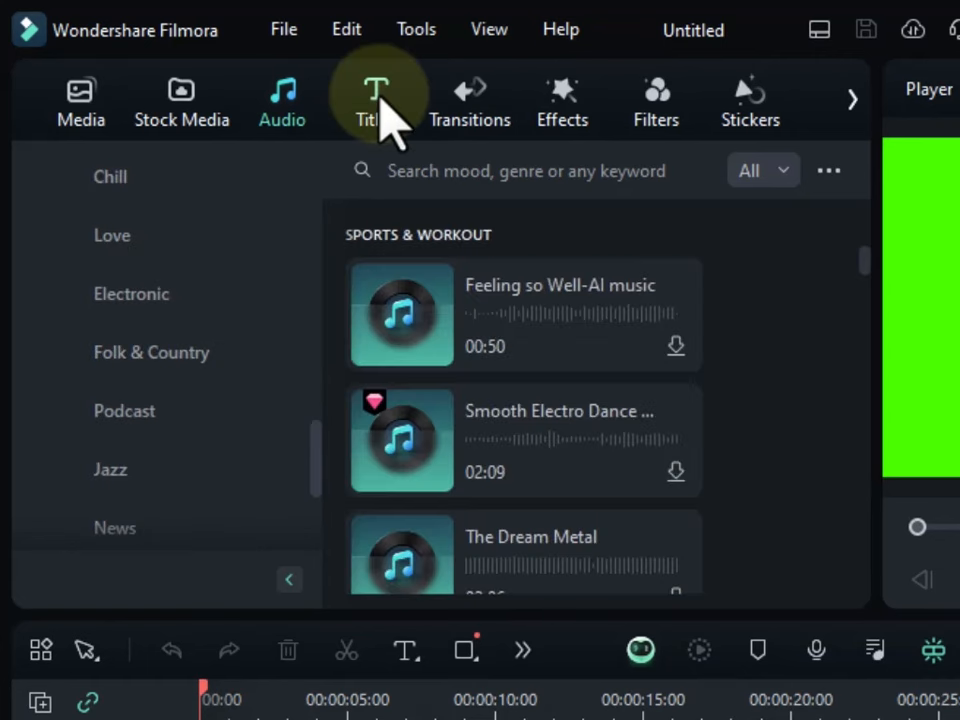
# Step: Browse the trending title presets in the titles library
pyautogui.click(394, 114)
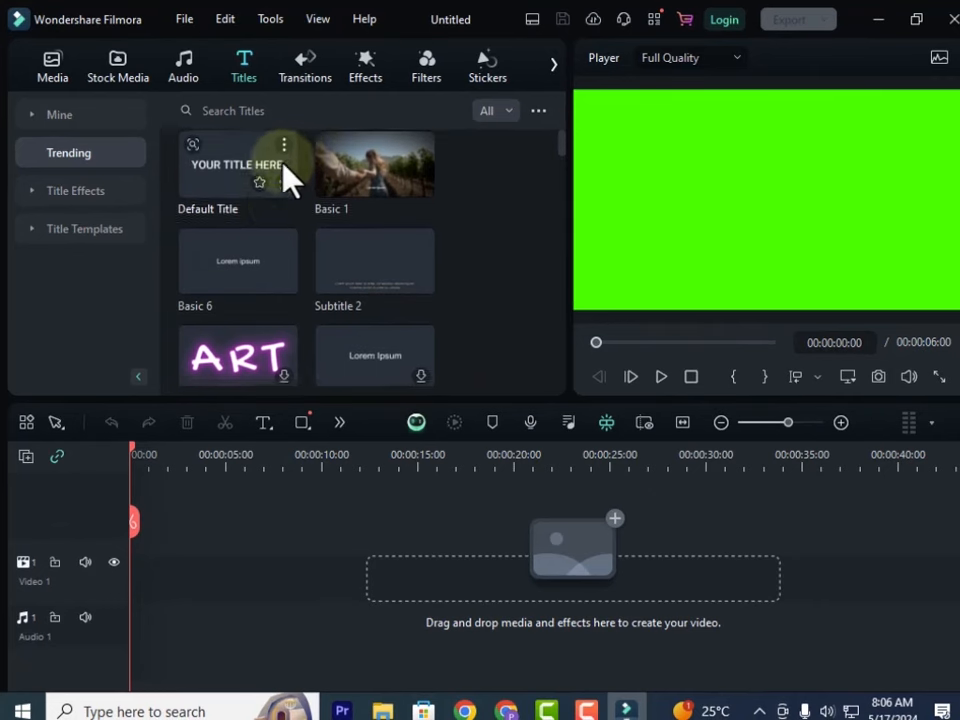
pyautogui.scroll(-2, 282, 162)
pyautogui.scroll(2, 330, 215)
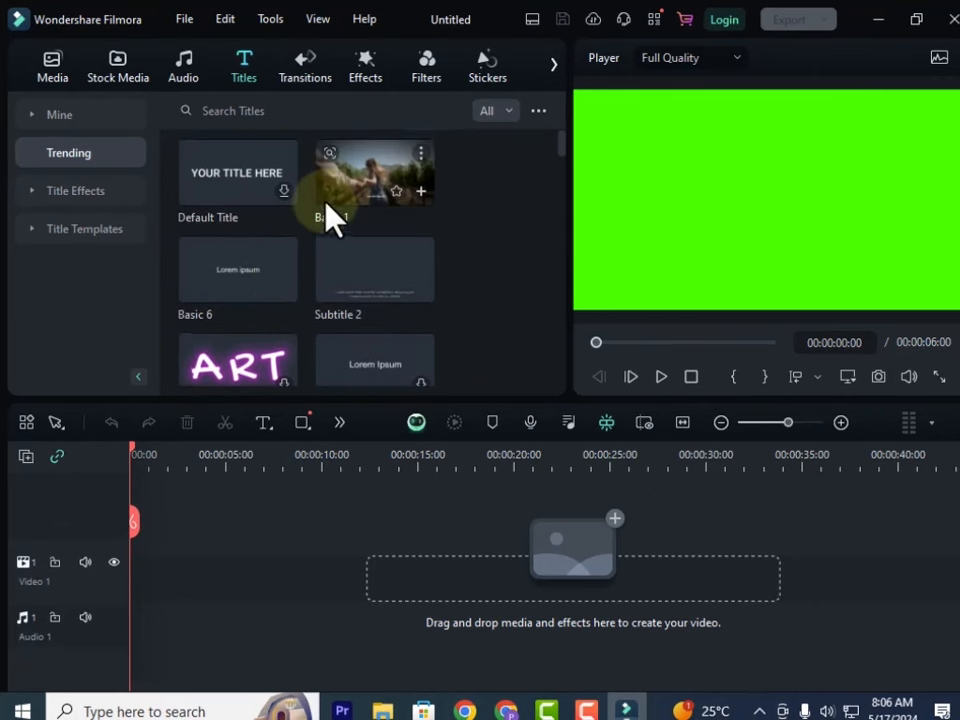
# Step: Preview the Basic 6 and Subtitle 2 titles in the player and look through more of the trending titles
pyautogui.click(256, 268)
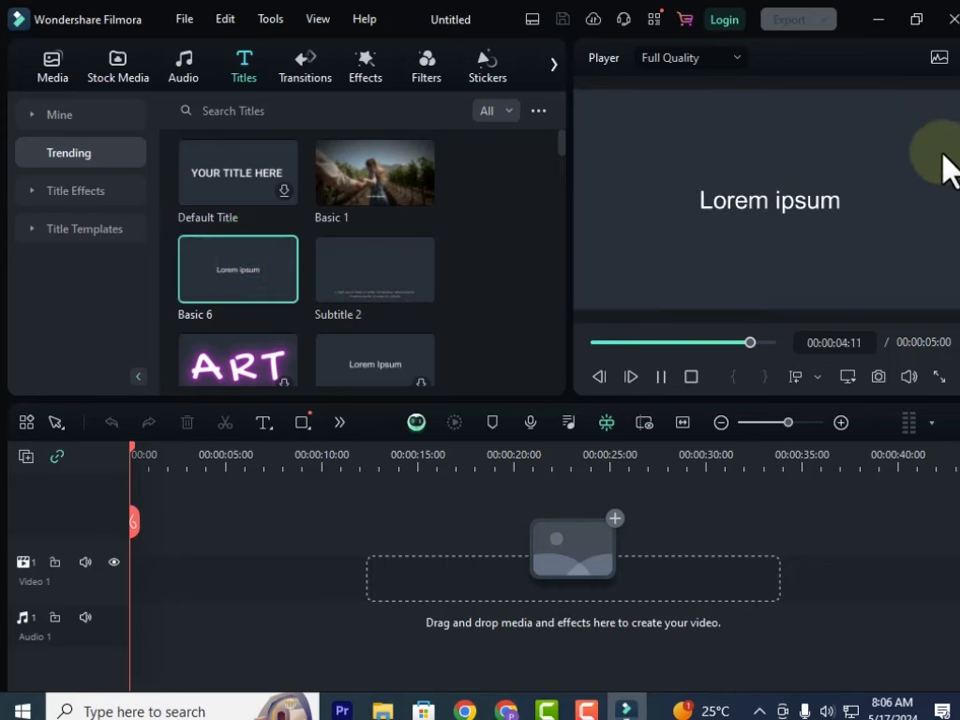
pyautogui.click(380, 285)
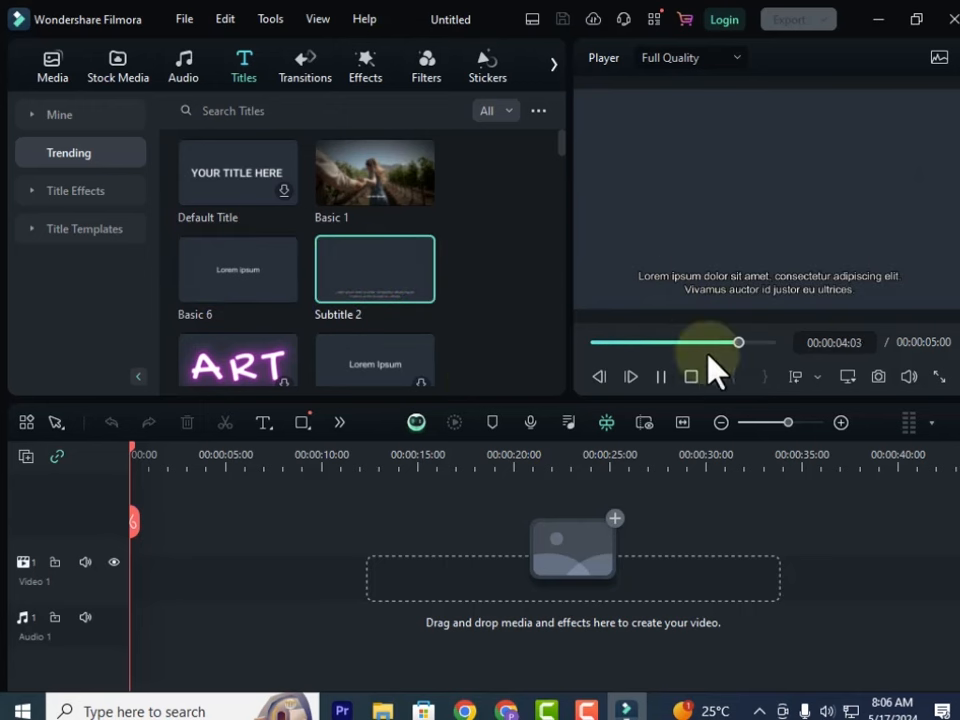
pyautogui.scroll(-10, 300, 287)
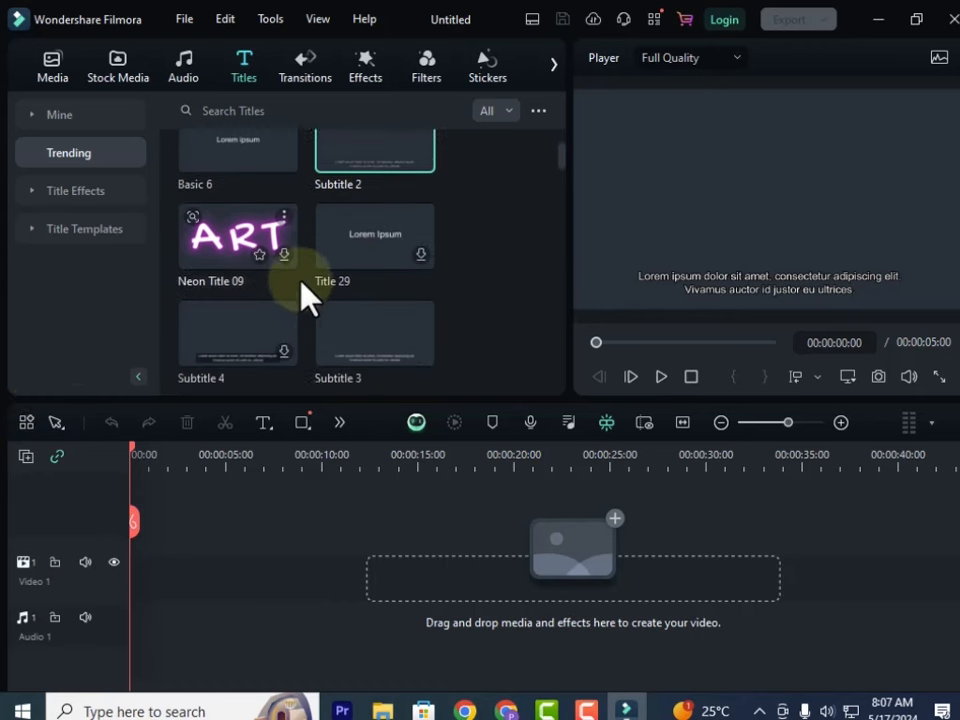
pyautogui.scroll(10, 298, 290)
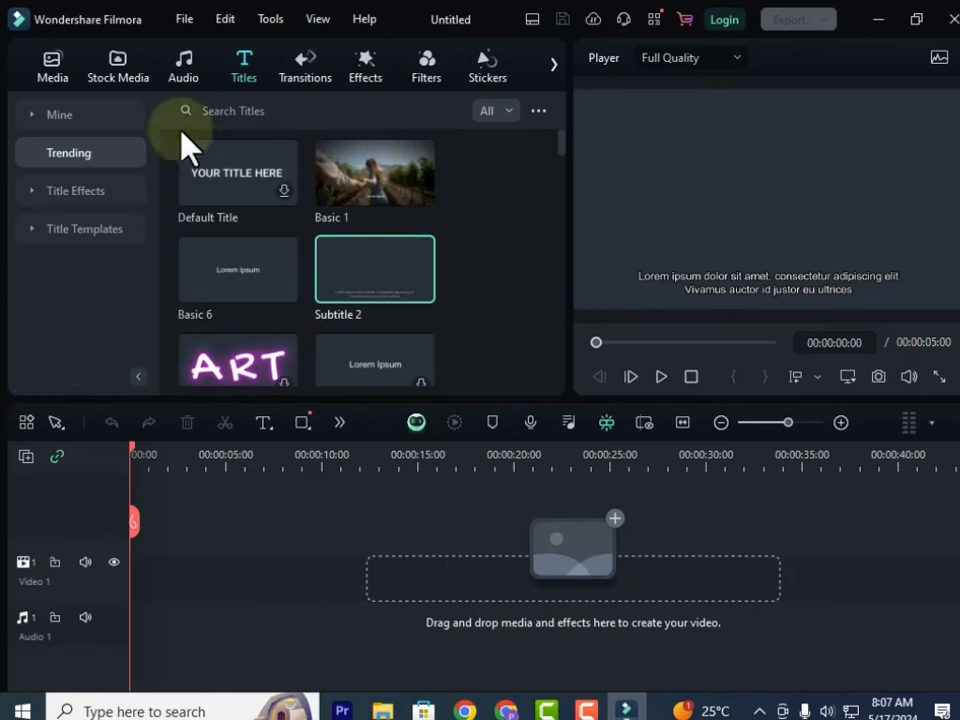
# Step: Show the trending transitions, preview Dissolve and Warp Zoom 6, and look through the rest of the transition presets
pyautogui.click(318, 80)
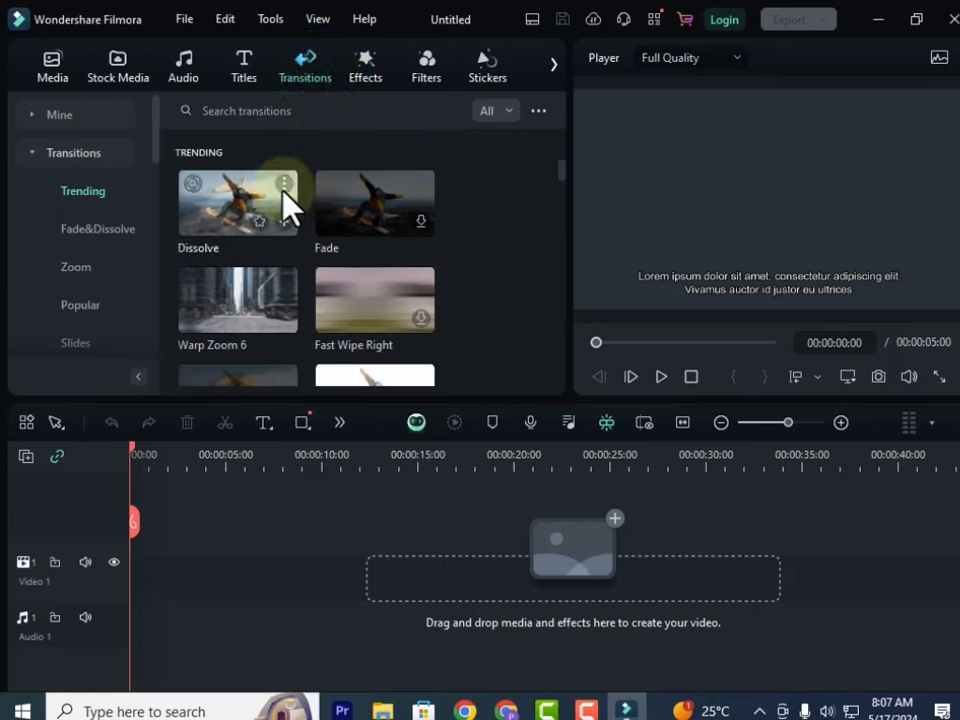
pyautogui.click(218, 224)
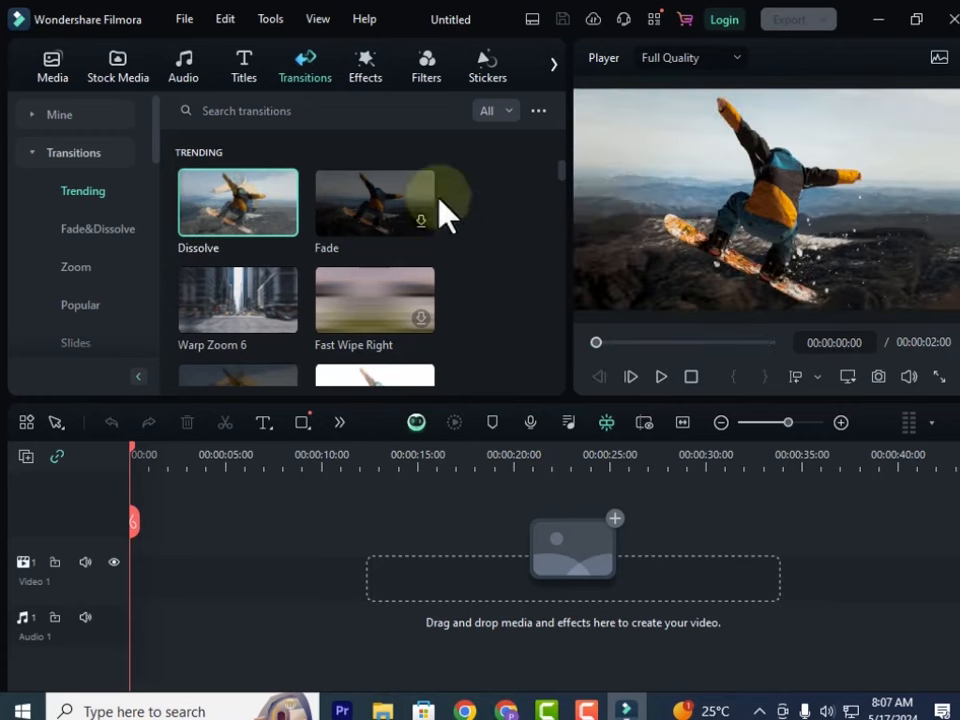
pyautogui.click(231, 303)
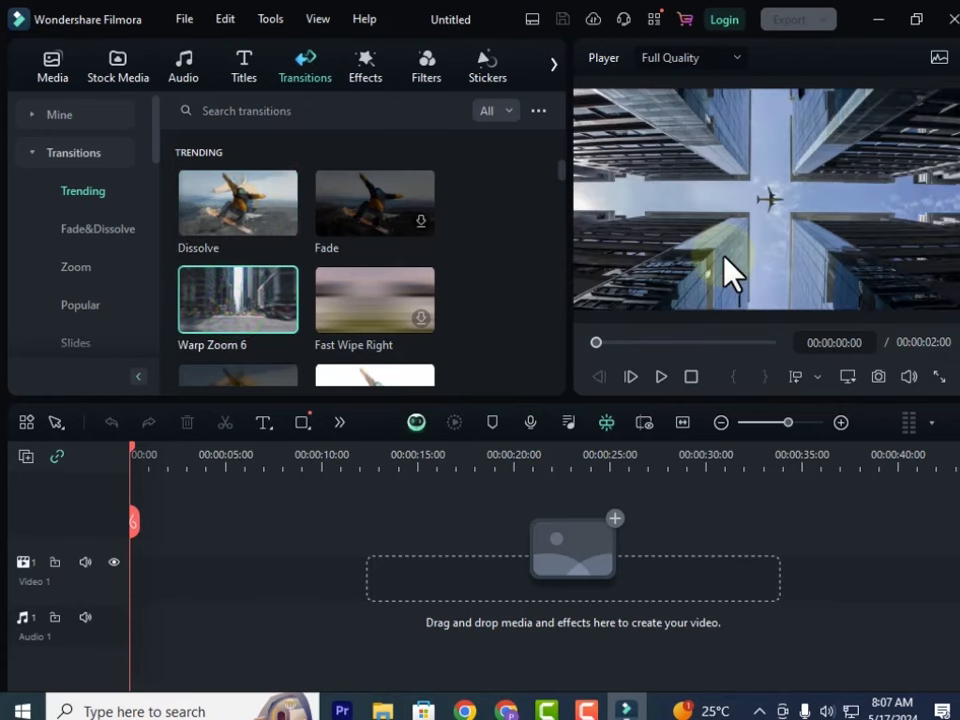
pyautogui.scroll(-1, 278, 325)
pyautogui.scroll(-5, 270, 312)
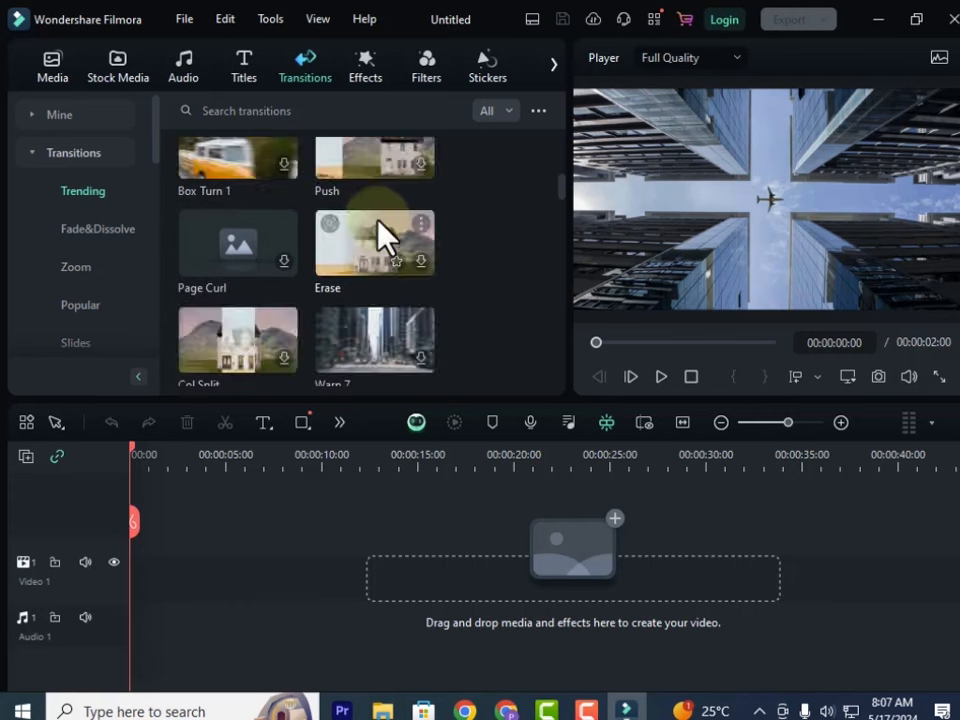
pyautogui.scroll(-3, 378, 240)
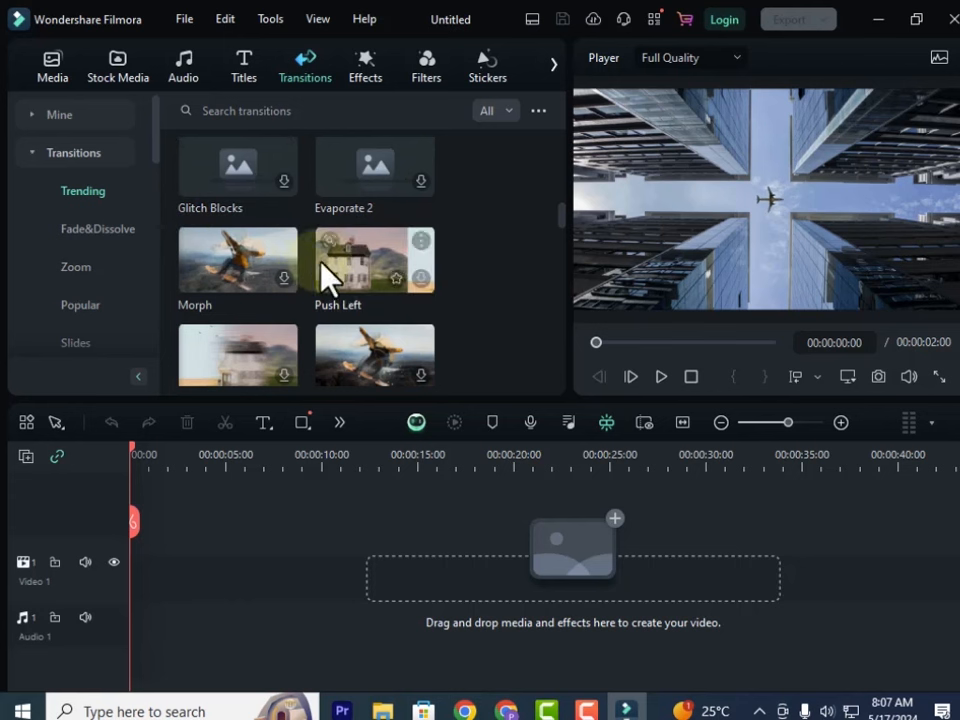
# Step: Download the Push Left transition from the trending presets and preview it in the player
pyautogui.click(418, 285)
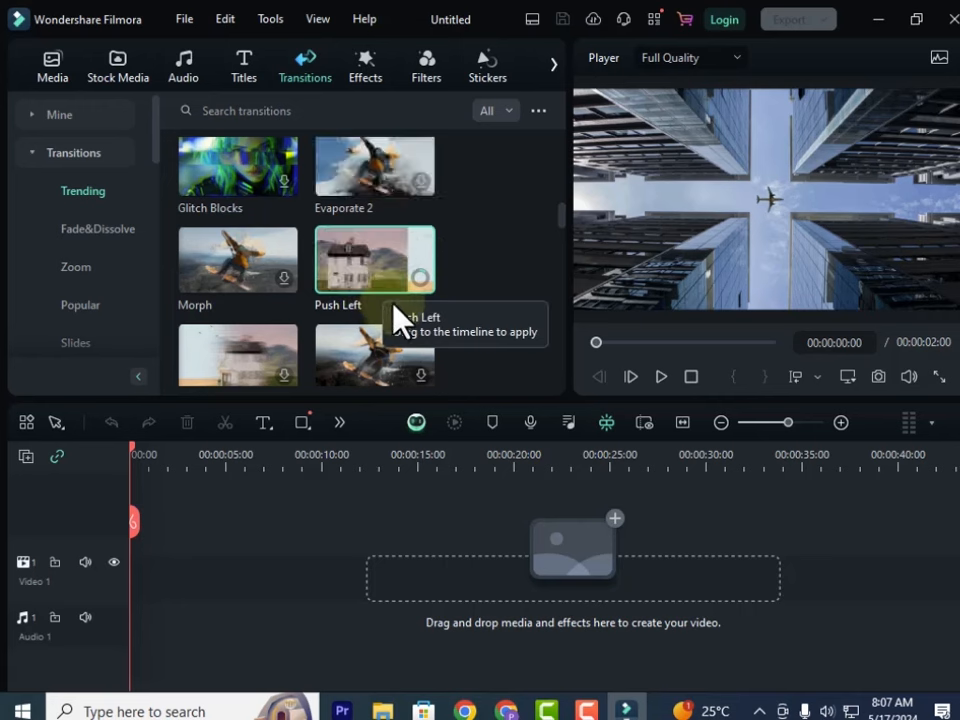
pyautogui.click(494, 261)
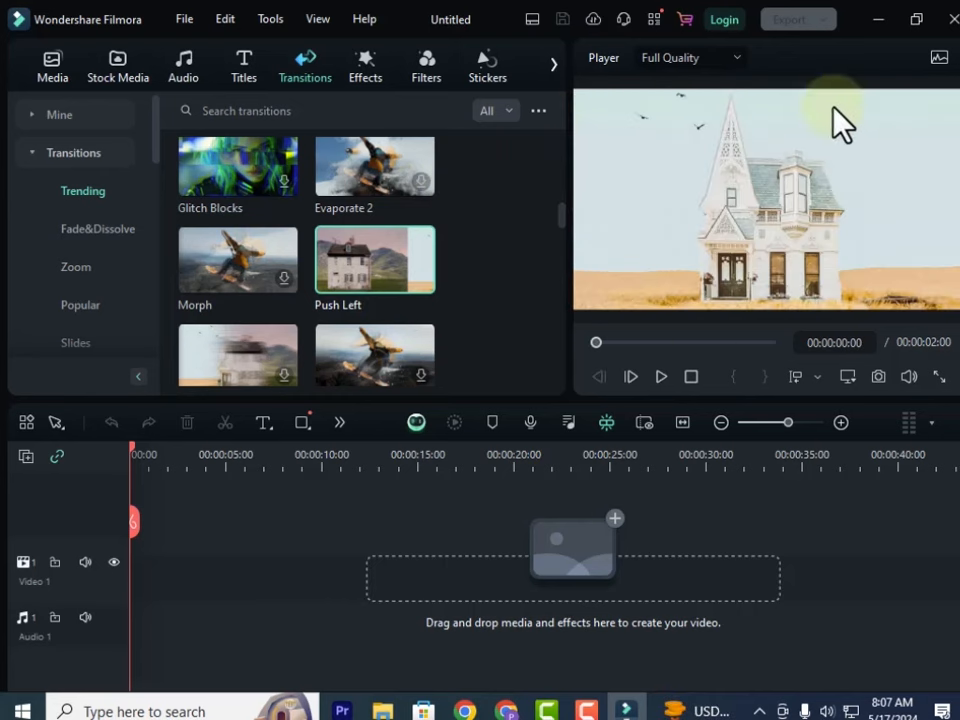
pyautogui.click(387, 269)
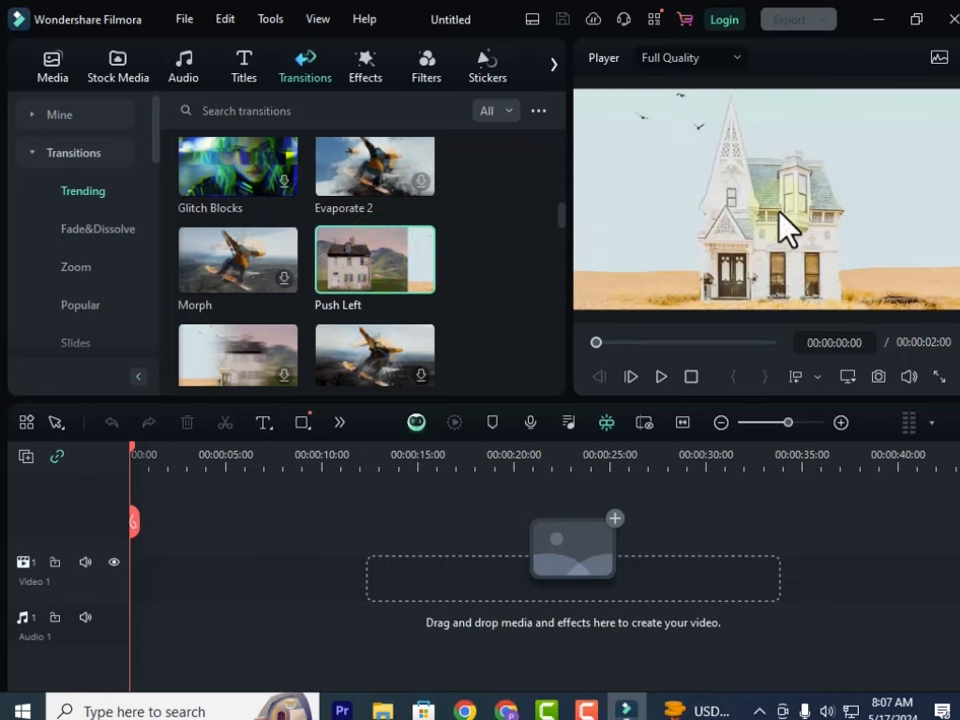
# Step: Show the trending effects, preview Four Seasons and RGB Stroke, and look through more of the effect presets
pyautogui.click(364, 72)
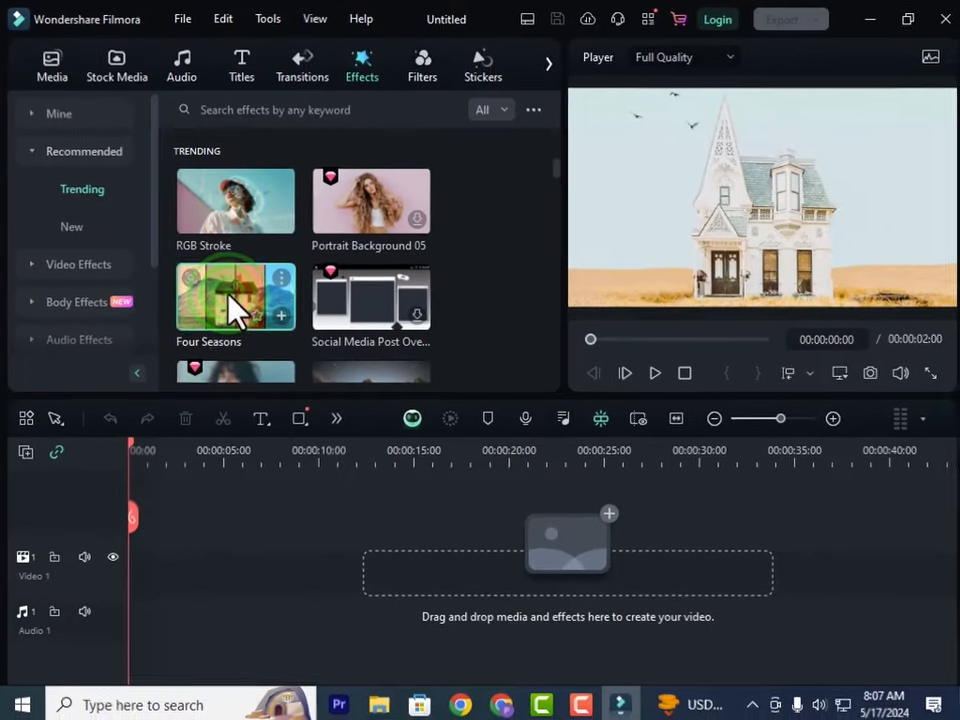
pyautogui.click(352, 450)
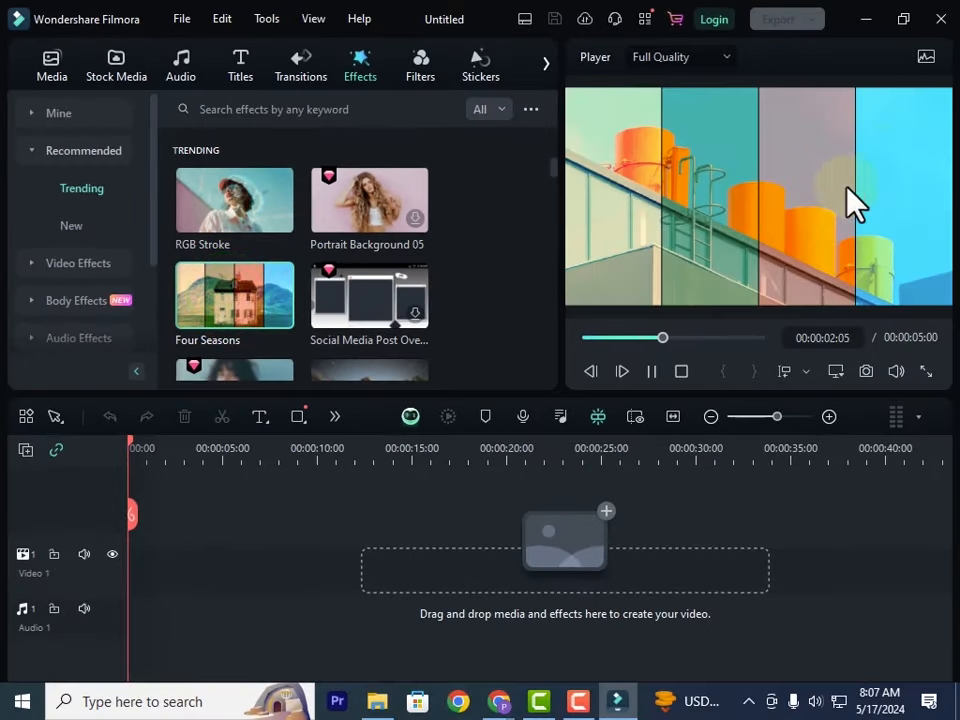
pyautogui.click(226, 218)
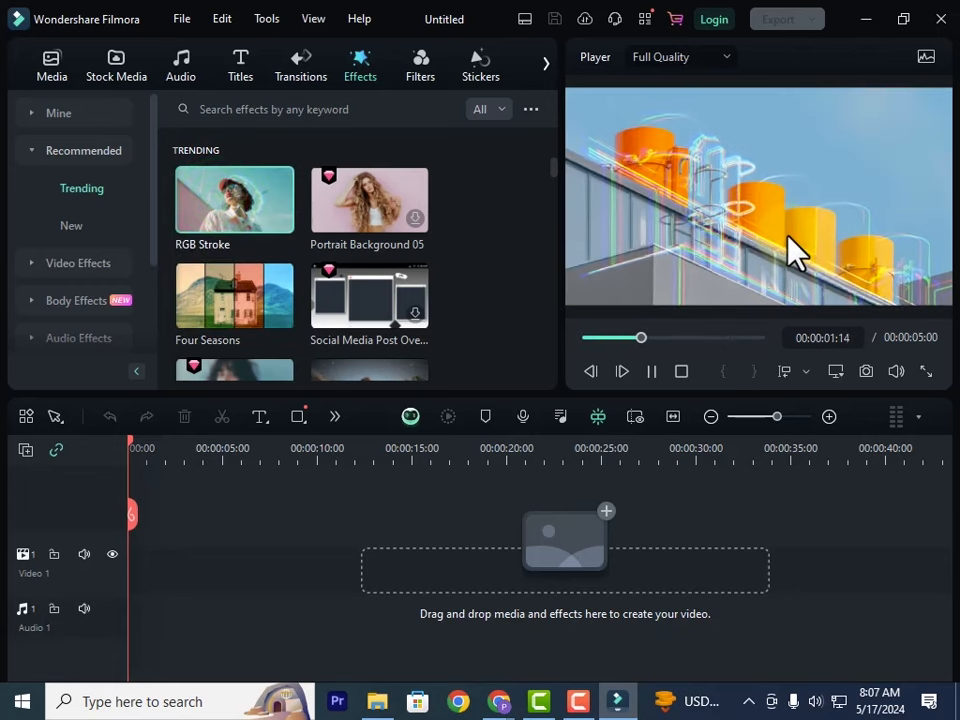
pyautogui.moveTo(232, 229)
pyautogui.mouseDown()
pyautogui.moveTo(392, 40)
pyautogui.moveTo(201, 124)
pyautogui.mouseUp()
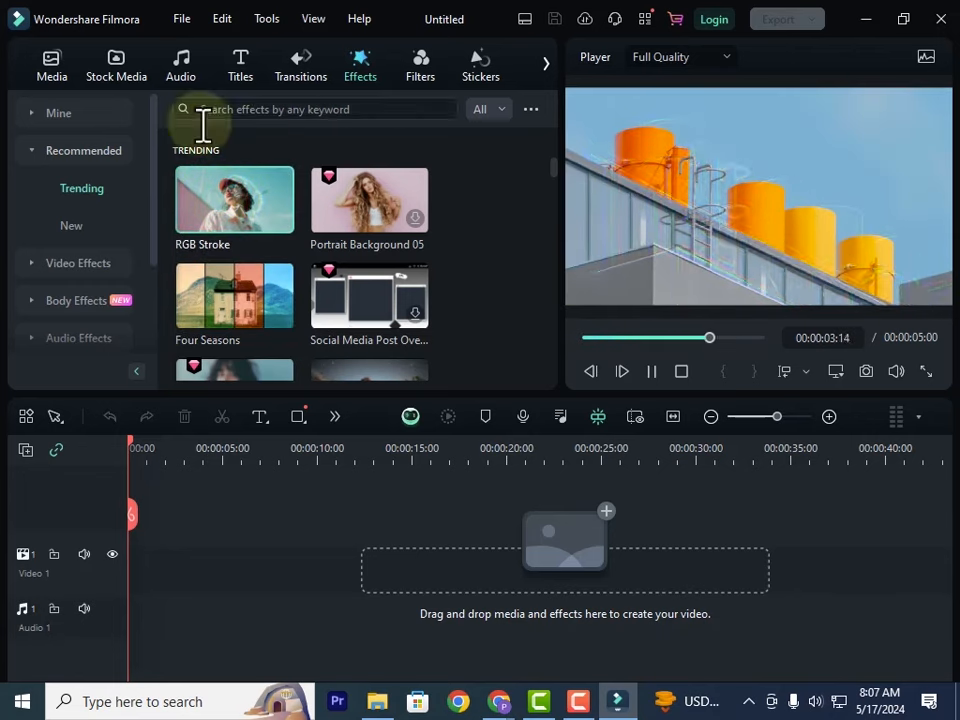
pyautogui.scroll(-10, 400, 232)
pyautogui.scroll(10, 388, 218)
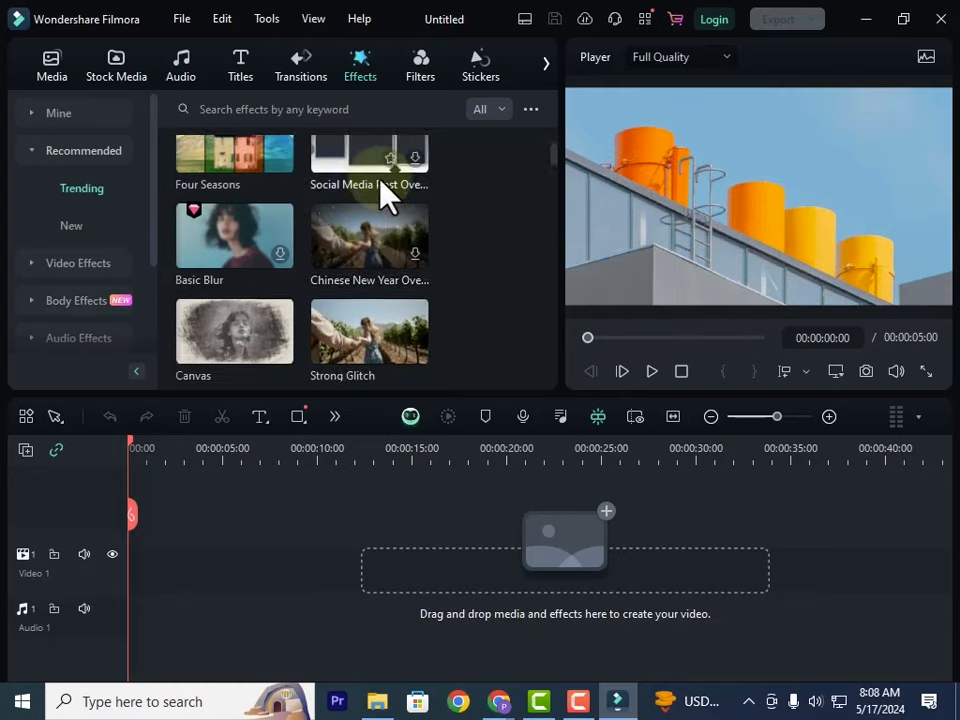
# Step: Browse the filters, stickers and templates libraries, looking through the trending templates for the wedding presets
pyautogui.click(420, 62)
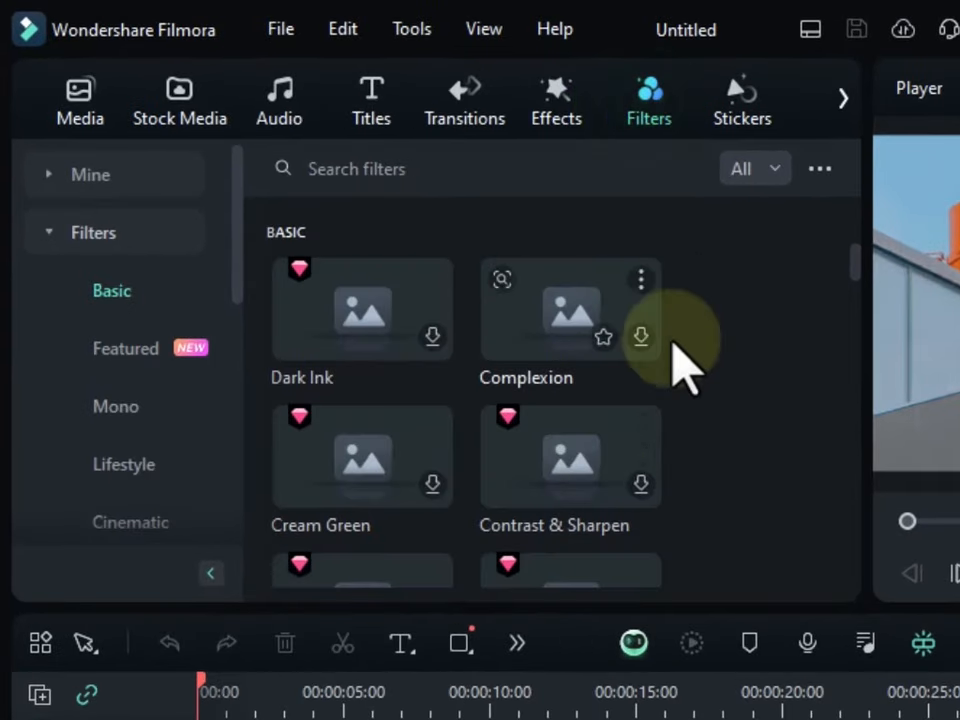
pyautogui.click(742, 112)
pyautogui.click(843, 96)
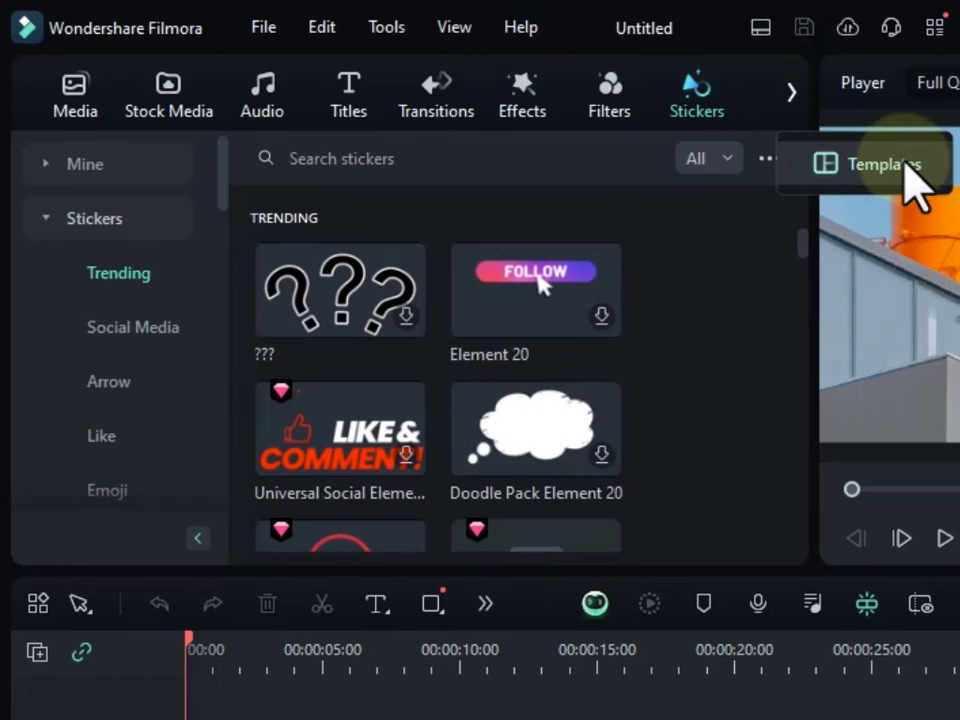
pyautogui.click(912, 185)
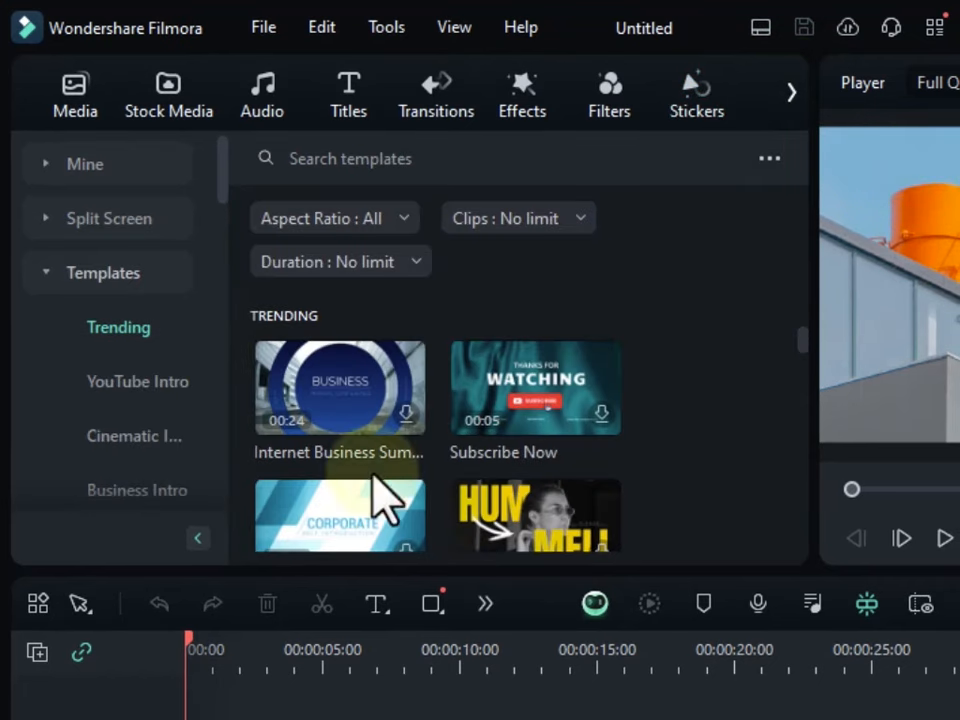
pyautogui.scroll(-3, 370, 392)
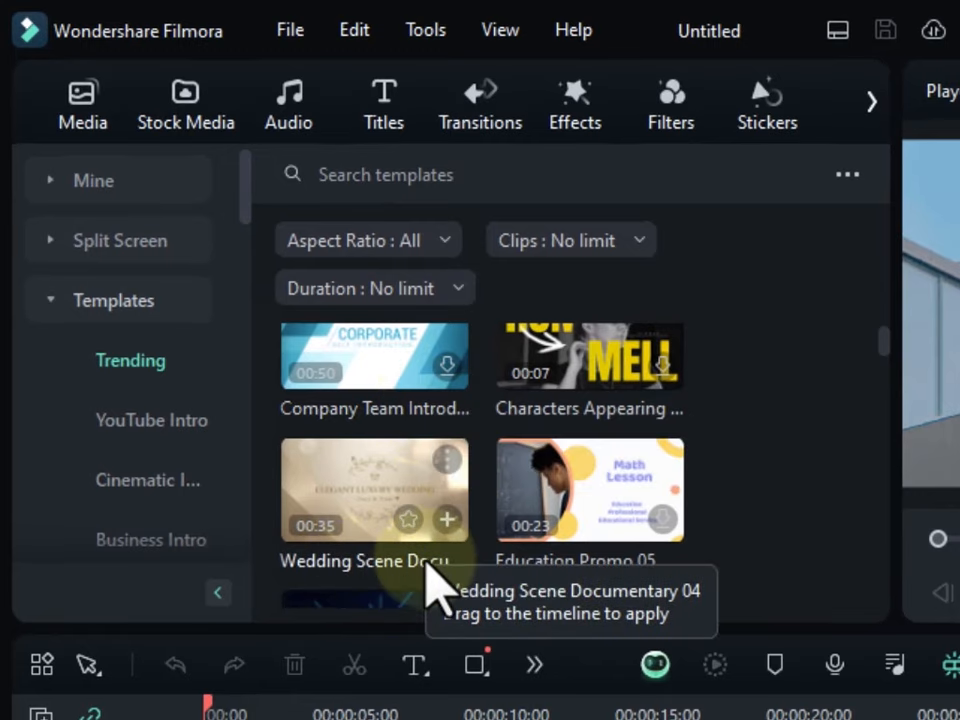
# Step: Preview the Wedding Scene Documentary 04 template and place it at the start of the Video 1 track
pyautogui.click(353, 501)
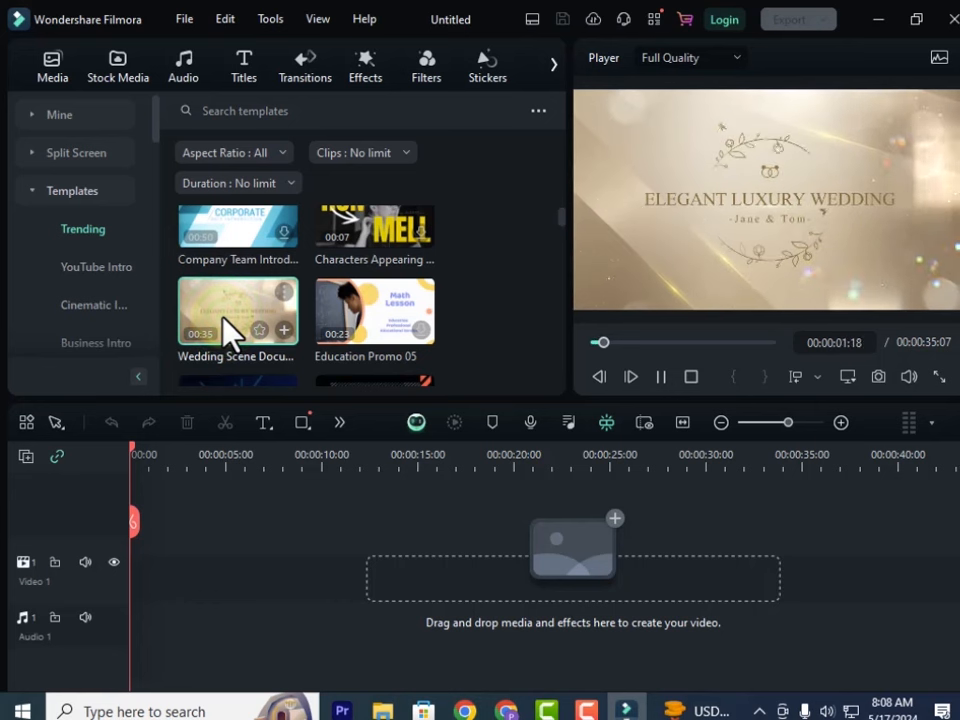
pyautogui.click(223, 318)
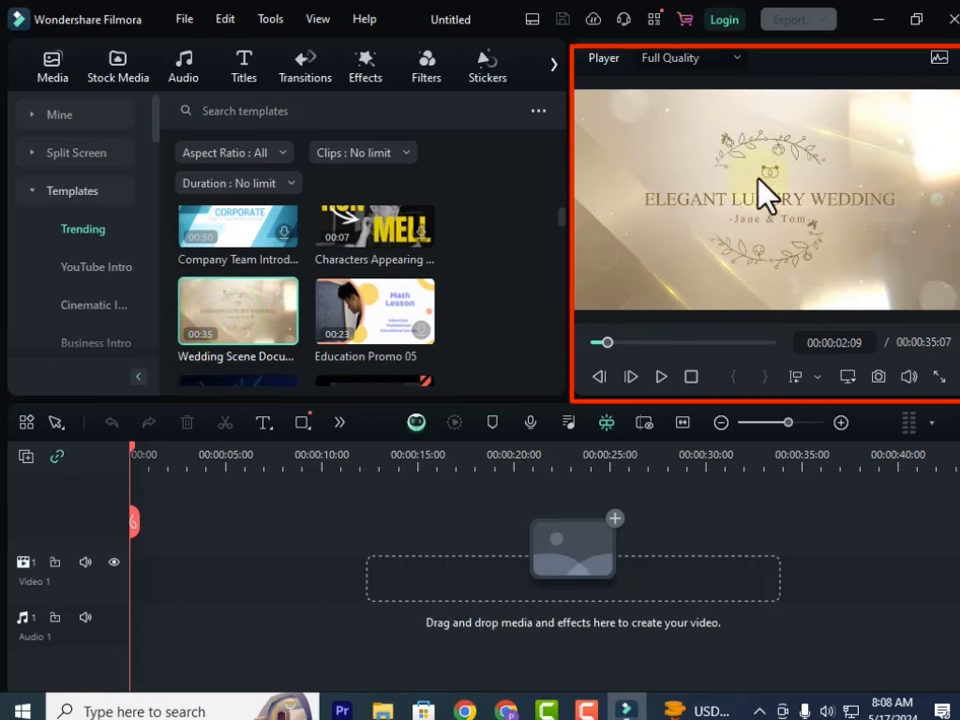
pyautogui.moveTo(262, 313); pyautogui.dragTo(140, 597)
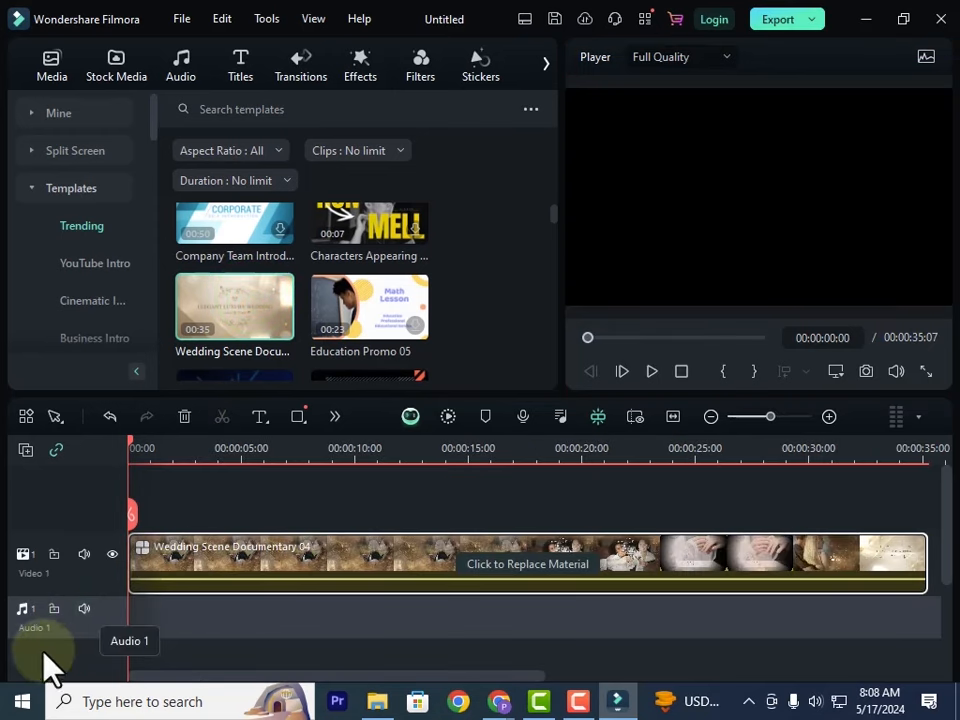
# Step: Play the wedding template from the start of the timeline, skip the playback tips, and pause at about 11 seconds
pyautogui.click(651, 371)
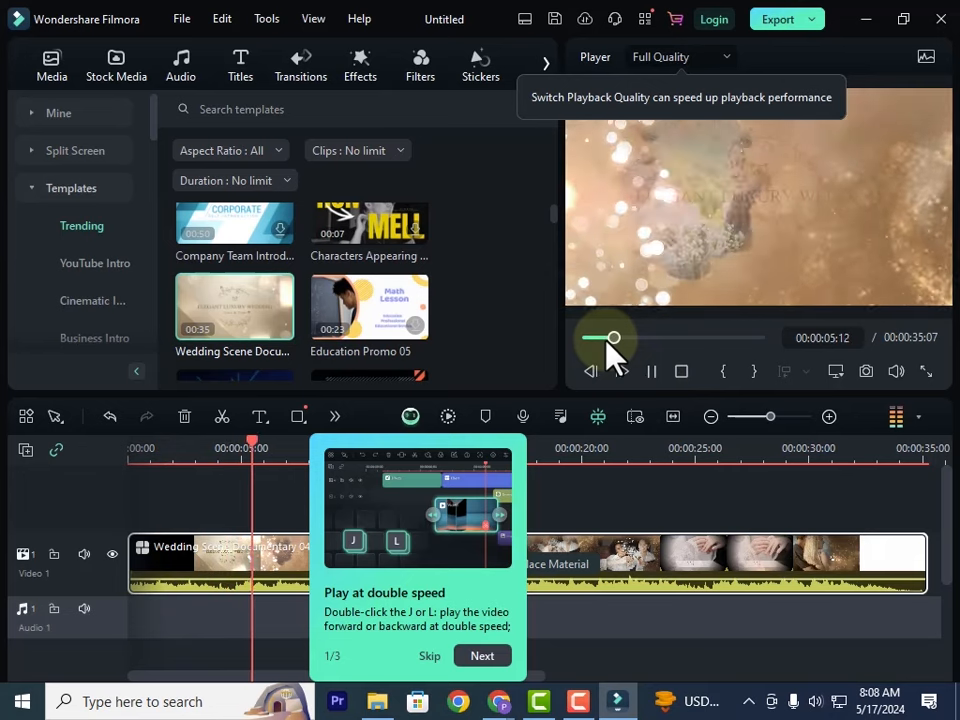
pyautogui.click(436, 656)
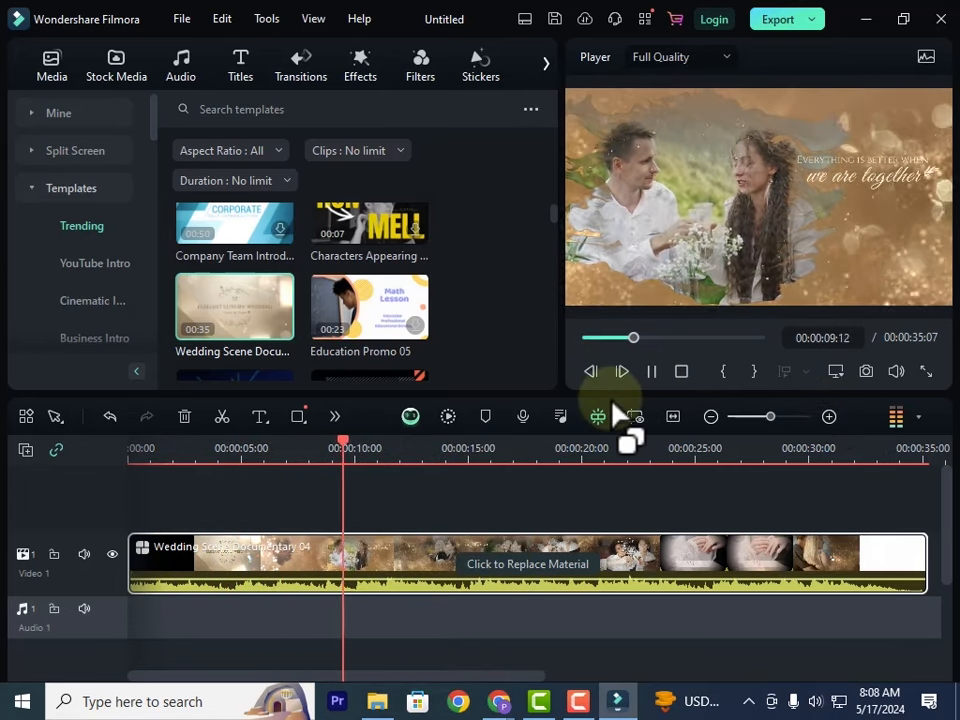
pyautogui.click(651, 373)
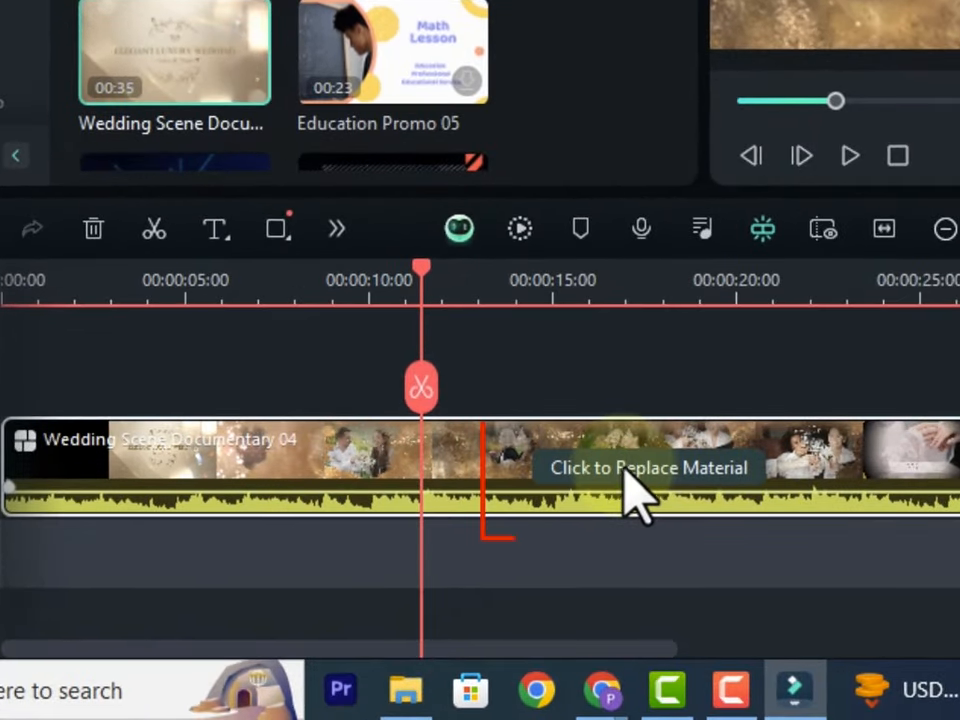
# Step: Examine the wedding template's replaceable media slots in its material replacement window and close it without saving
pyautogui.click(628, 470)
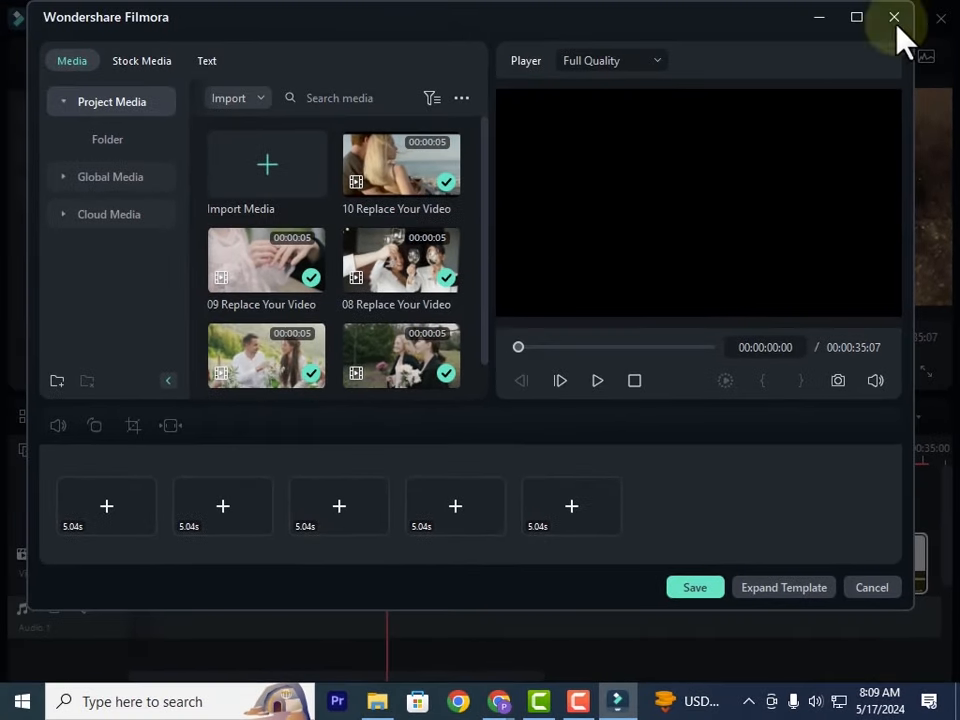
pyautogui.click(890, 20)
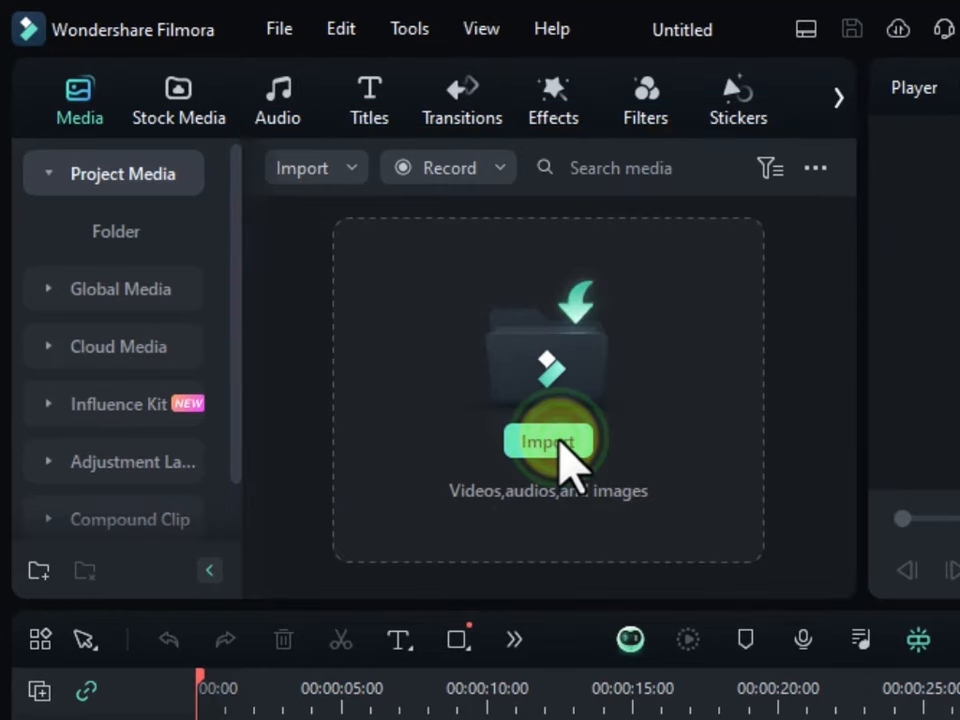
pyautogui.click(558, 440)
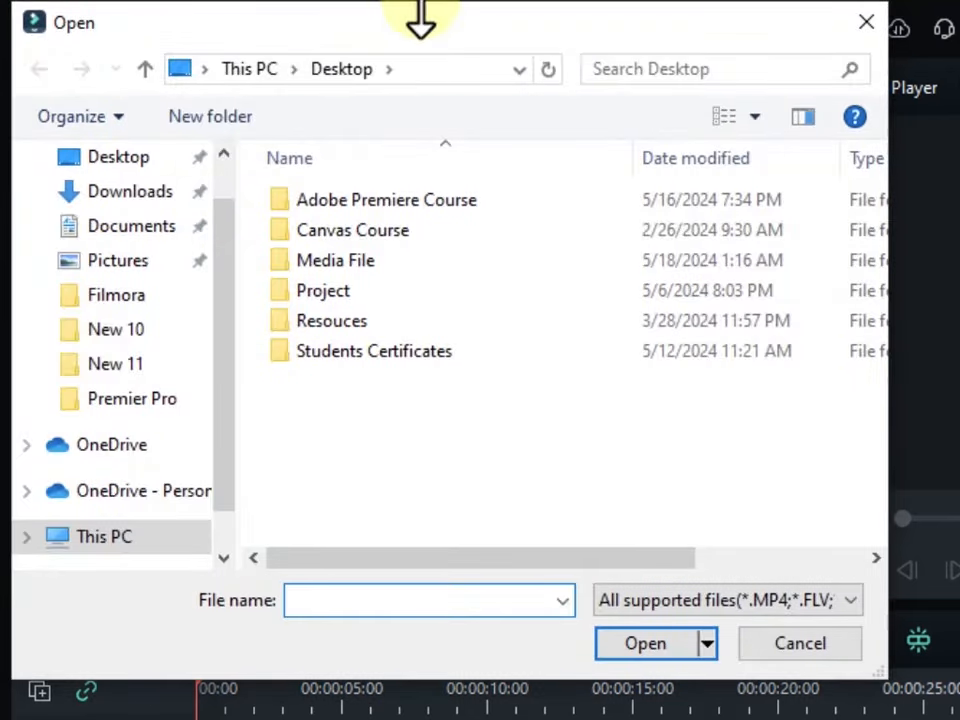
pyautogui.doubleClick(360, 262)
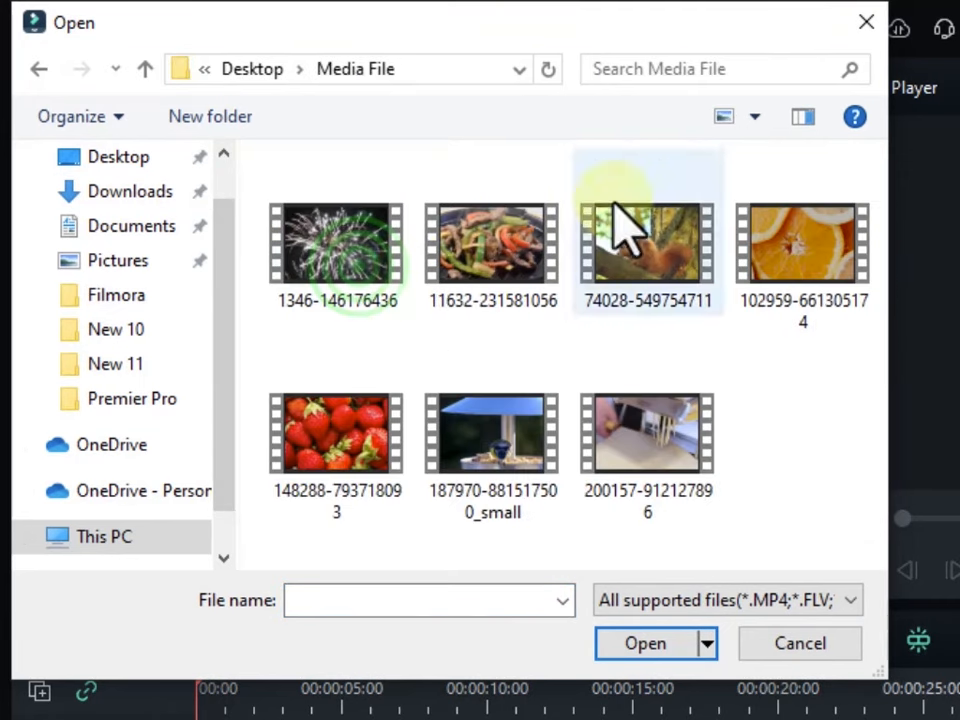
pyautogui.click(525, 265)
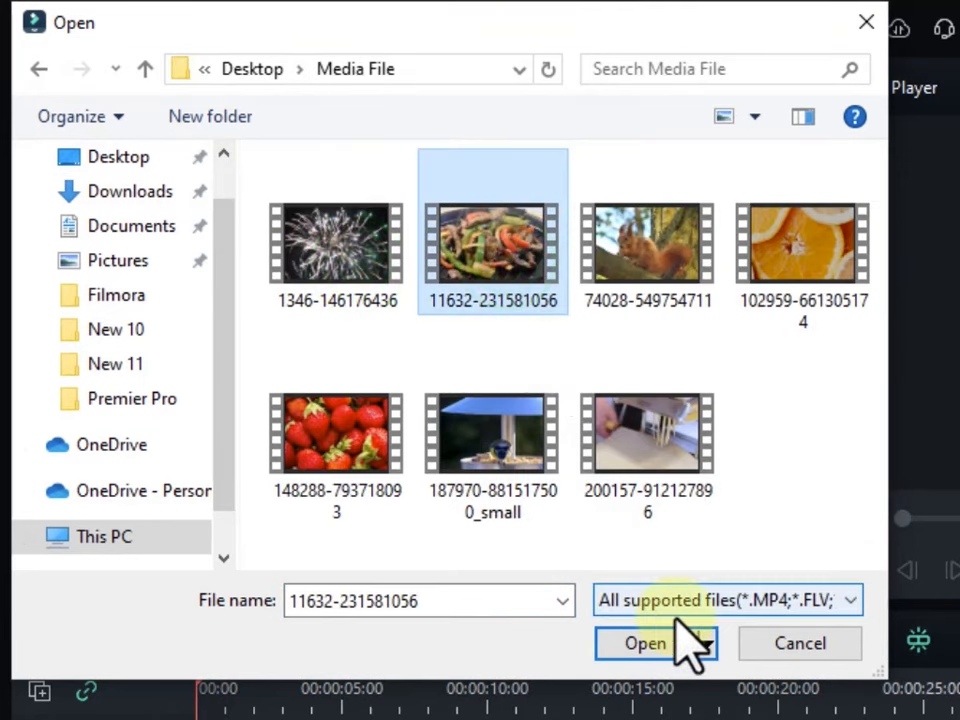
pyautogui.click(667, 653)
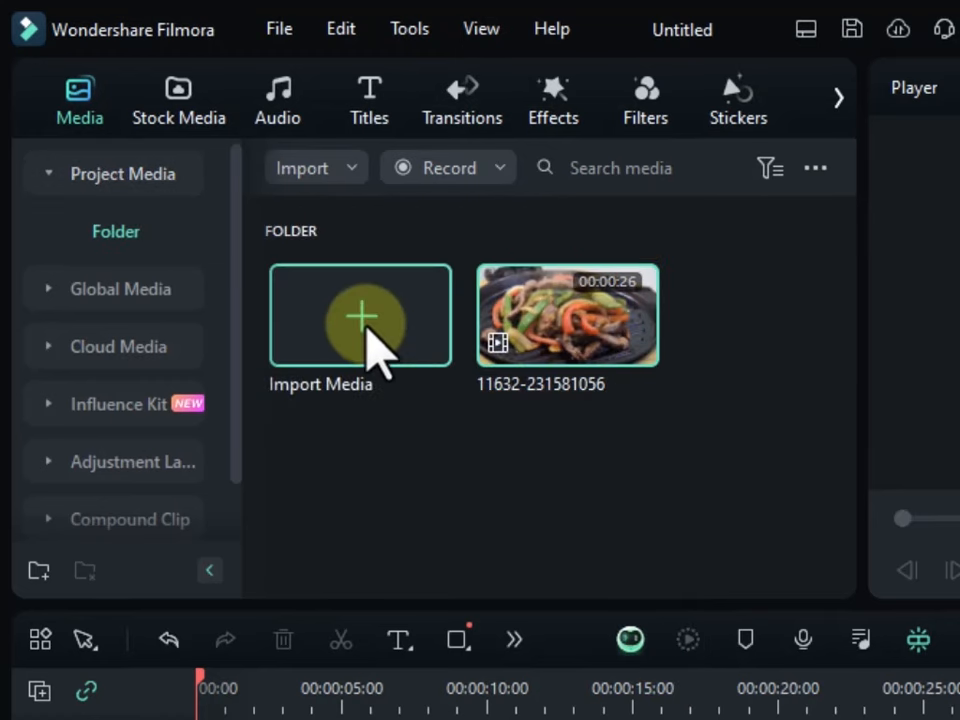
pyautogui.click(365, 327)
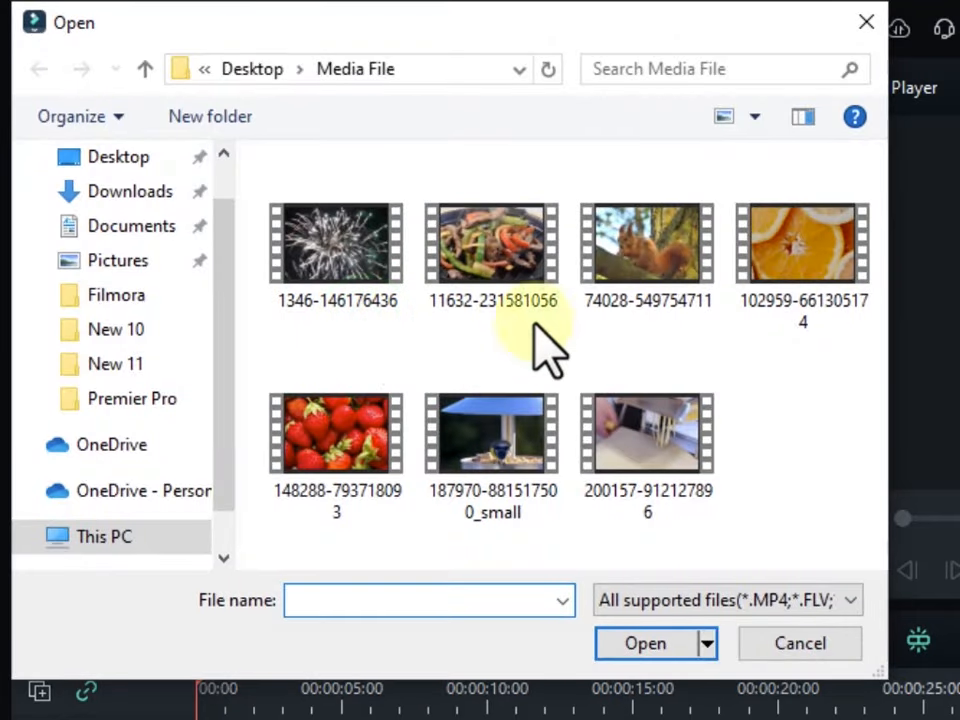
pyautogui.click(810, 258)
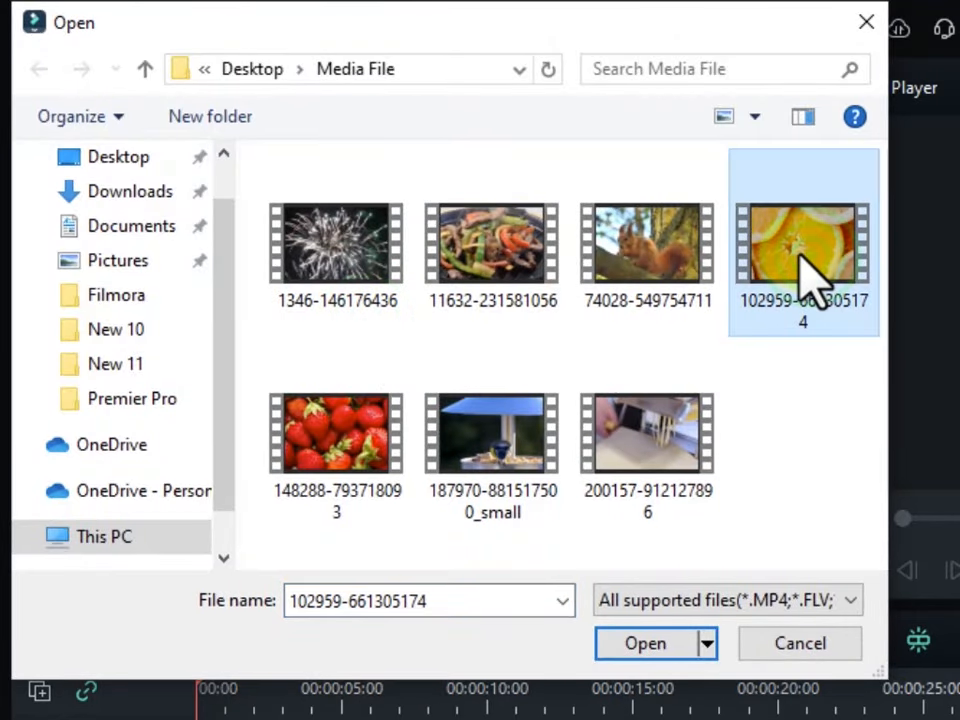
pyautogui.keyDown('shift'); pyautogui.click(614, 262); pyautogui.keyUp('shift')
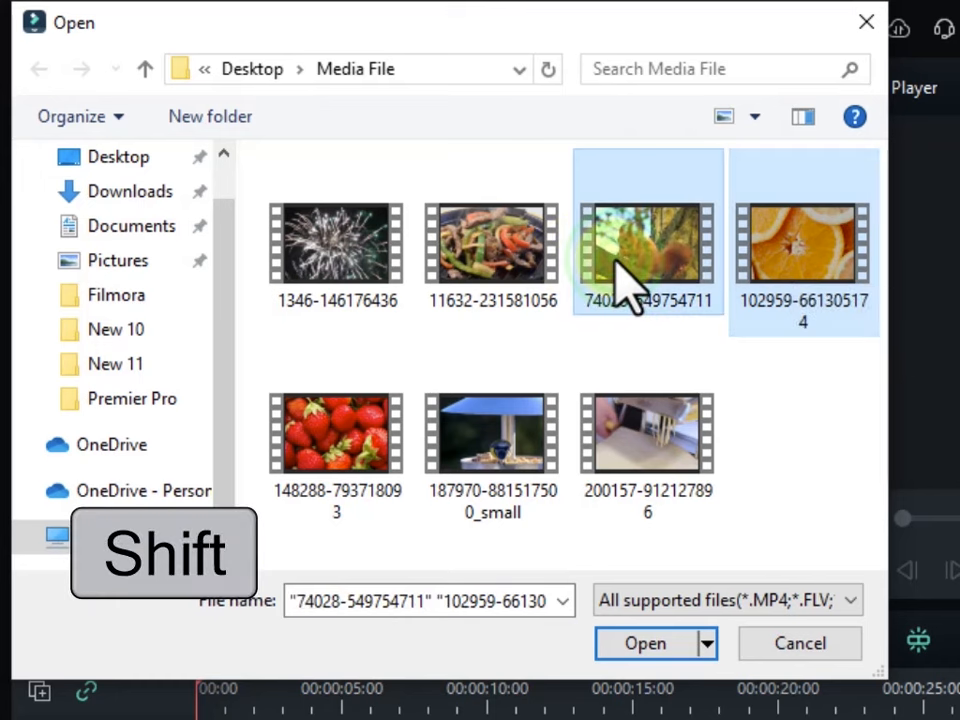
pyautogui.keyDown('ctrl'); pyautogui.click(516, 515); pyautogui.keyUp('ctrl')
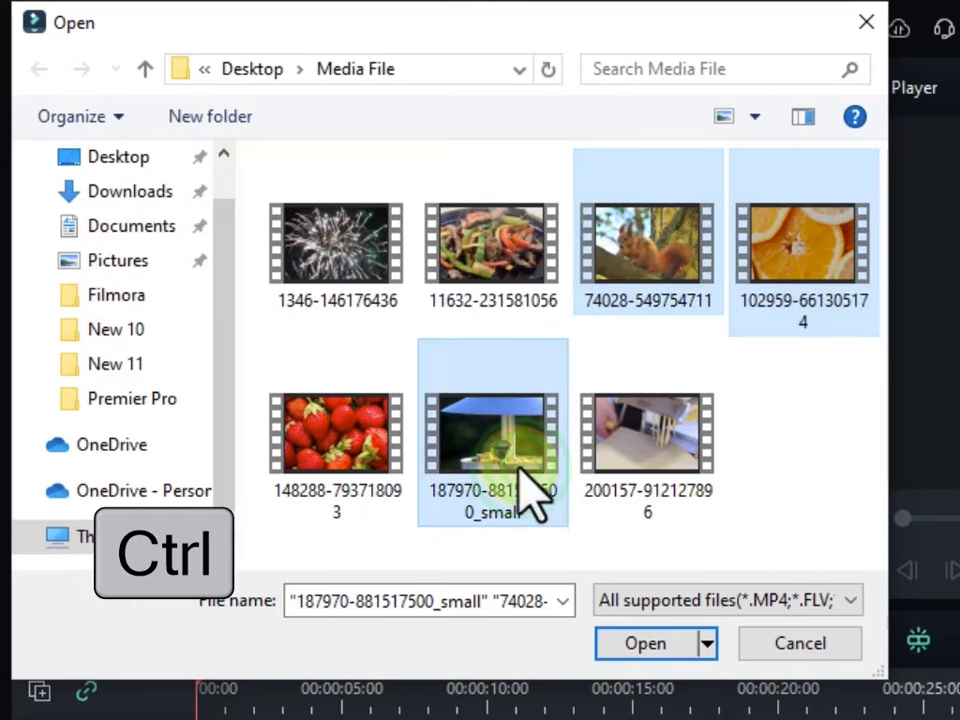
pyautogui.click(668, 645)
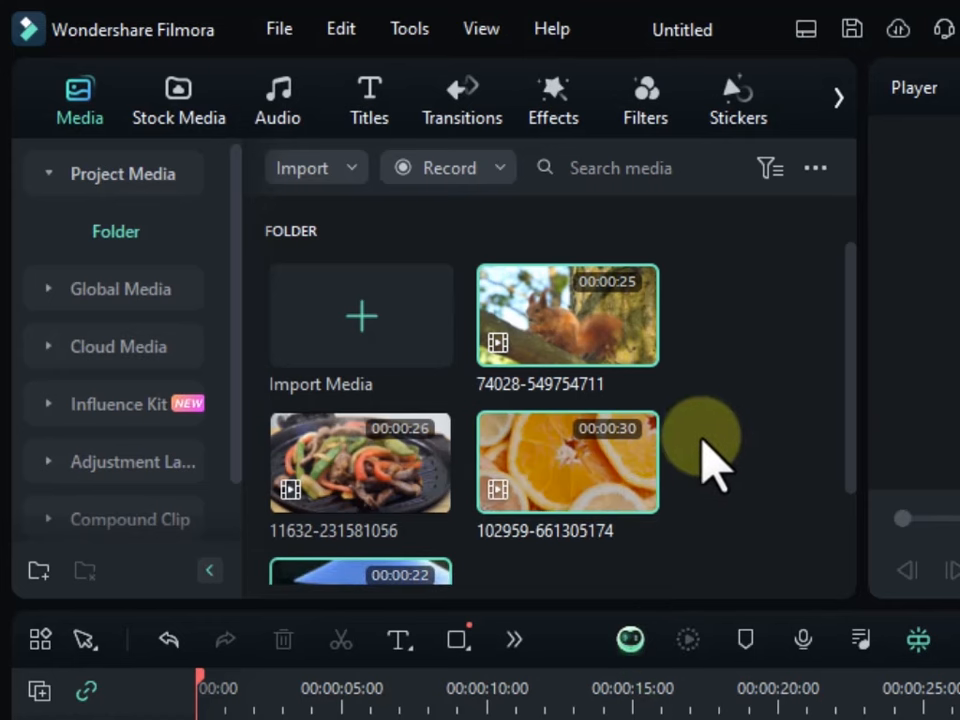
pyautogui.scroll(-2, 715, 420)
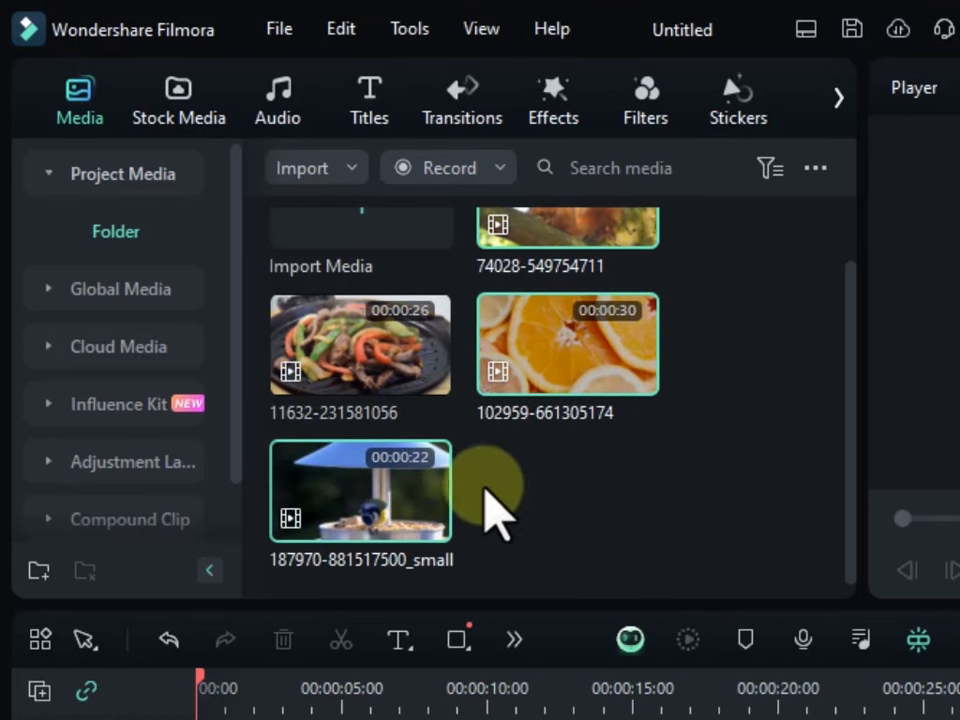
pyautogui.scroll(2, 600, 546)
pyautogui.scroll(-2, 665, 495)
pyautogui.click(665, 492)
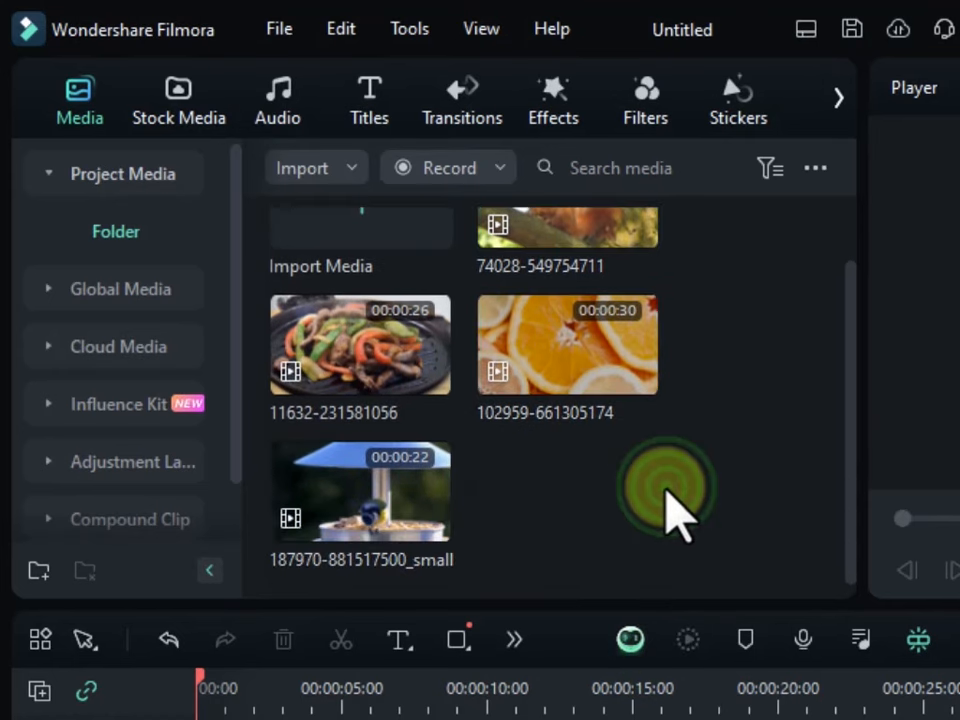
pyautogui.rightClick(609, 507)
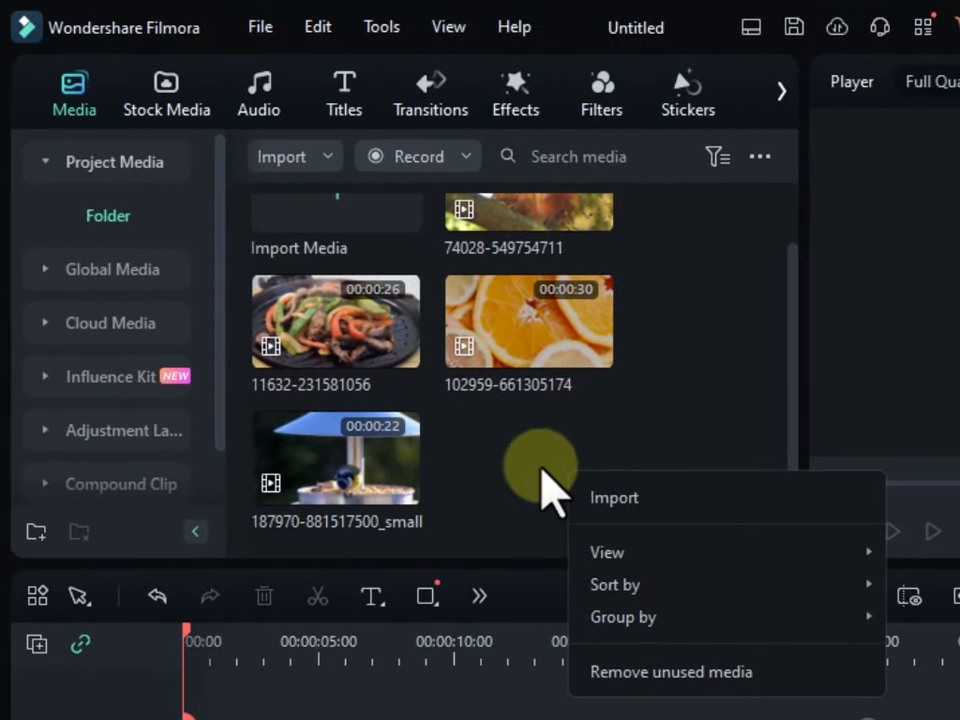
pyautogui.click(525, 450)
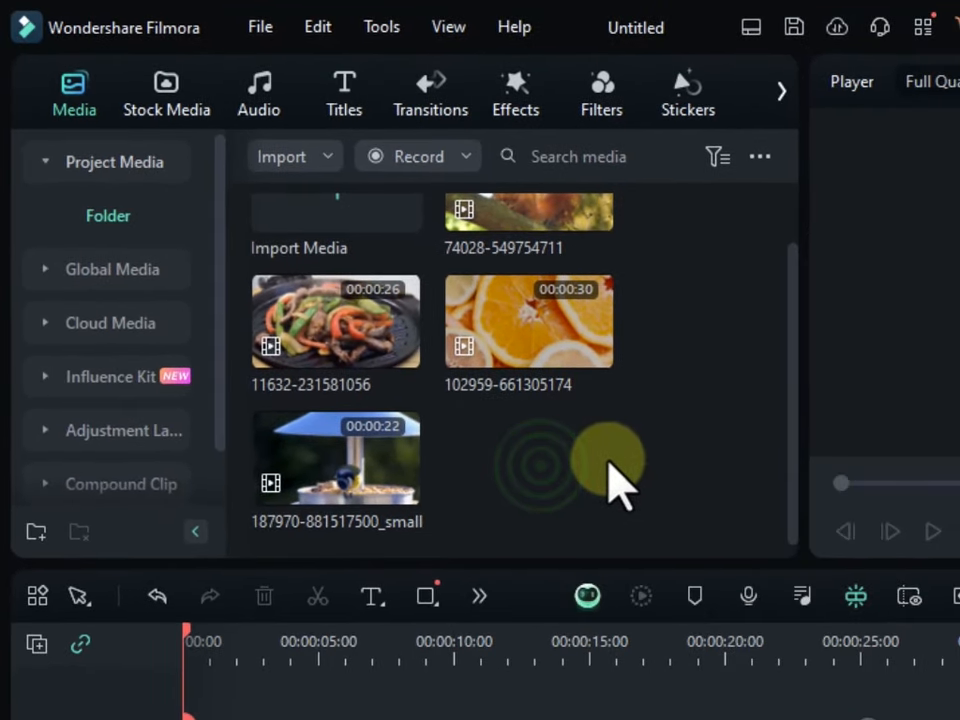
pyautogui.rightClick(609, 460)
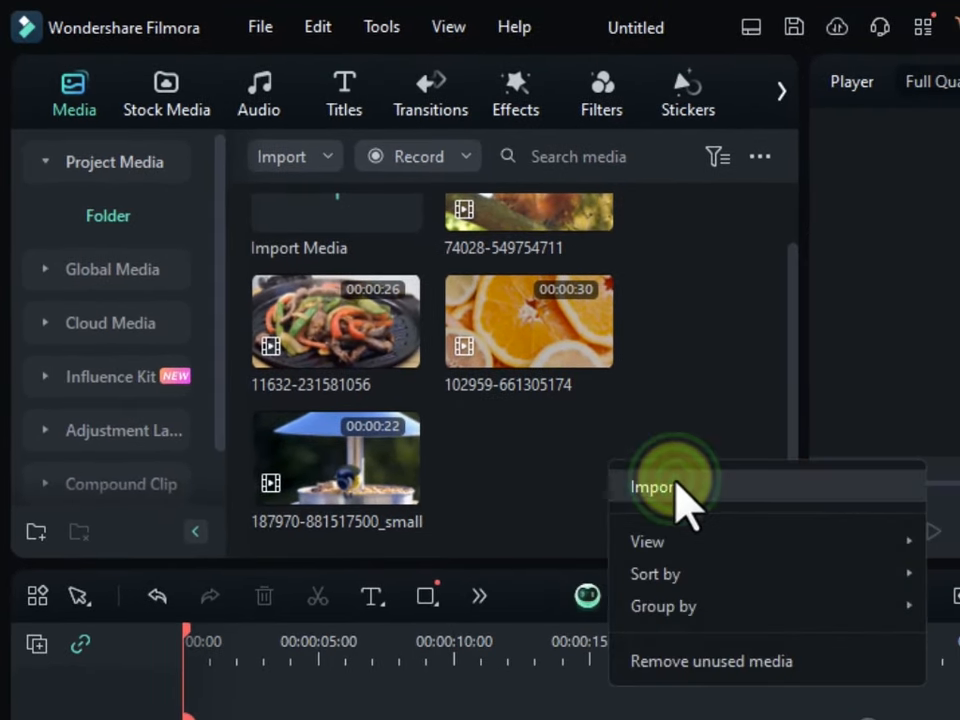
pyautogui.click(678, 488)
pyautogui.click(352, 262)
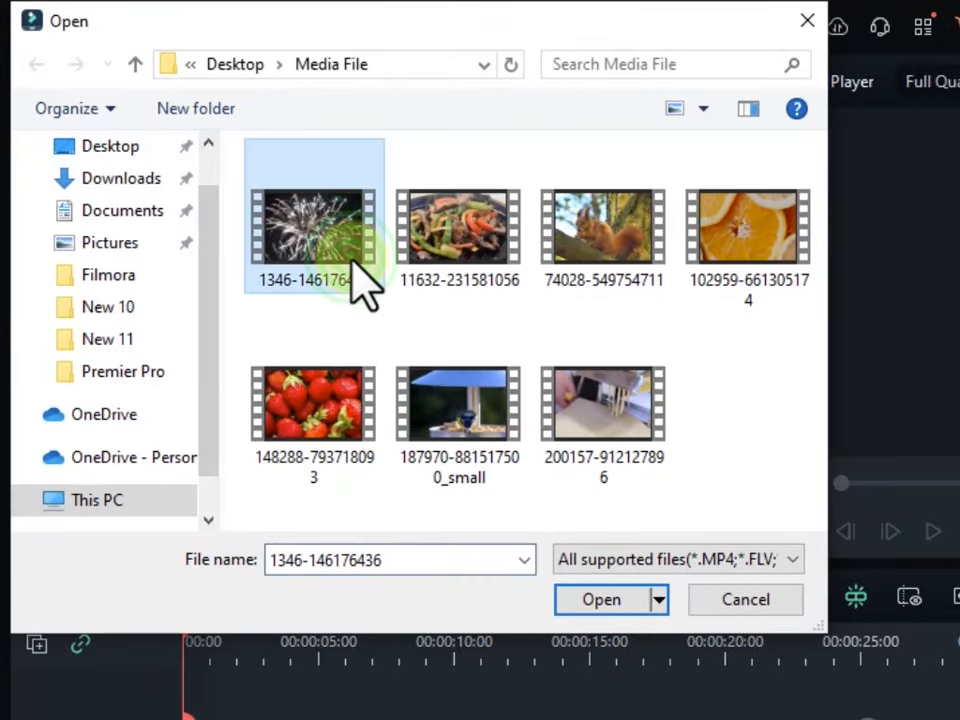
pyautogui.click(634, 599)
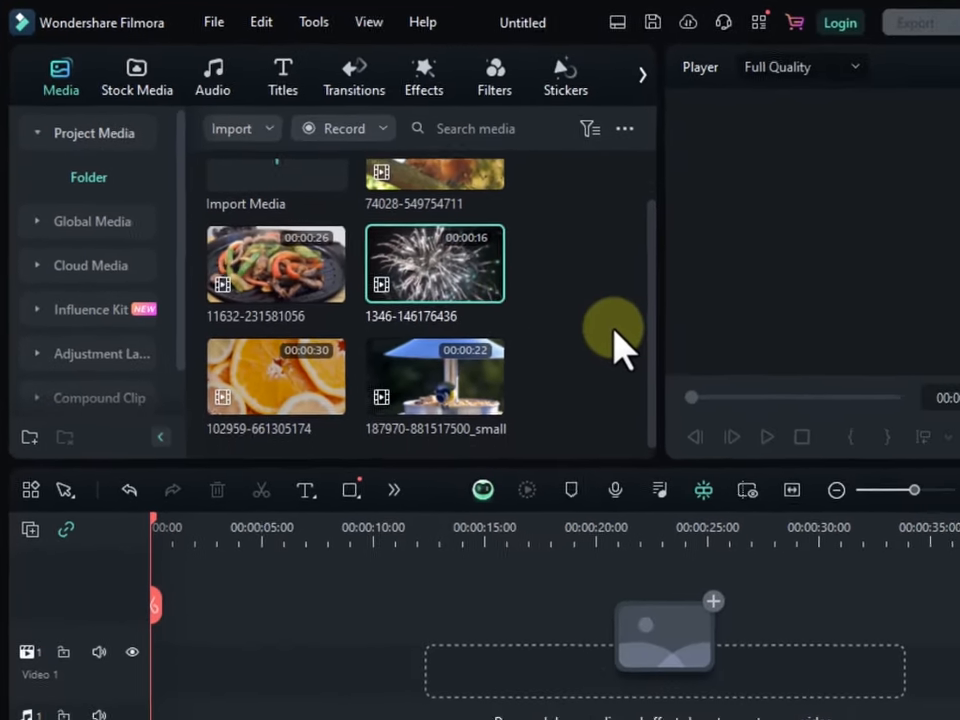
pyautogui.scroll(2, 744, 403)
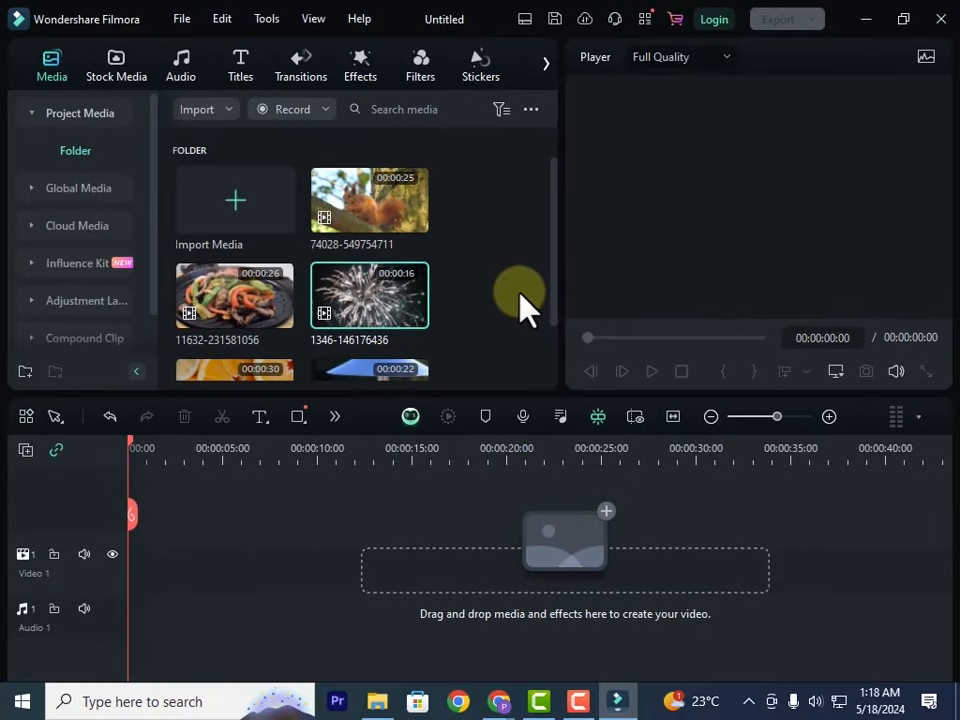
# Step: Switch to the Media File folder in File Explorer, shrink its window, and place it beside the editor's project media area
pyautogui.click(381, 705)
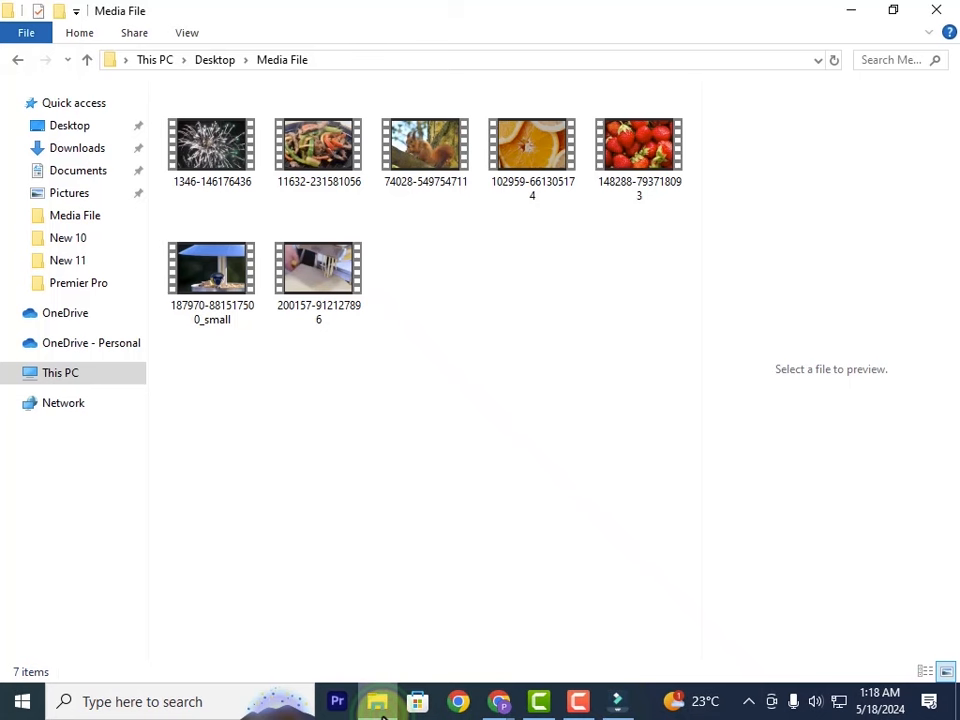
pyautogui.click(849, 14)
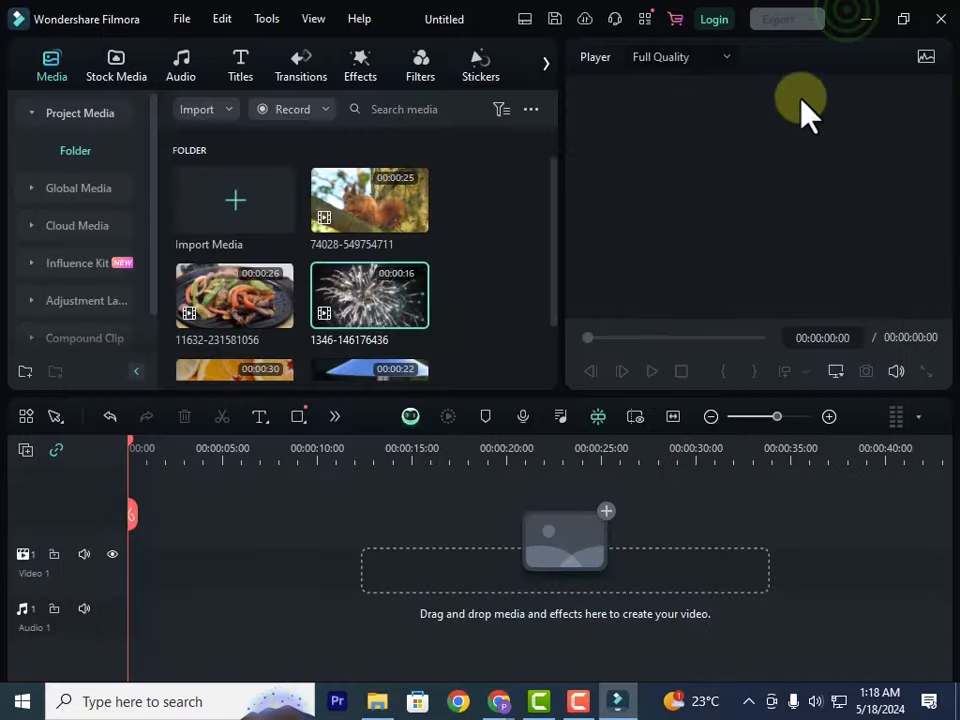
pyautogui.click(386, 704)
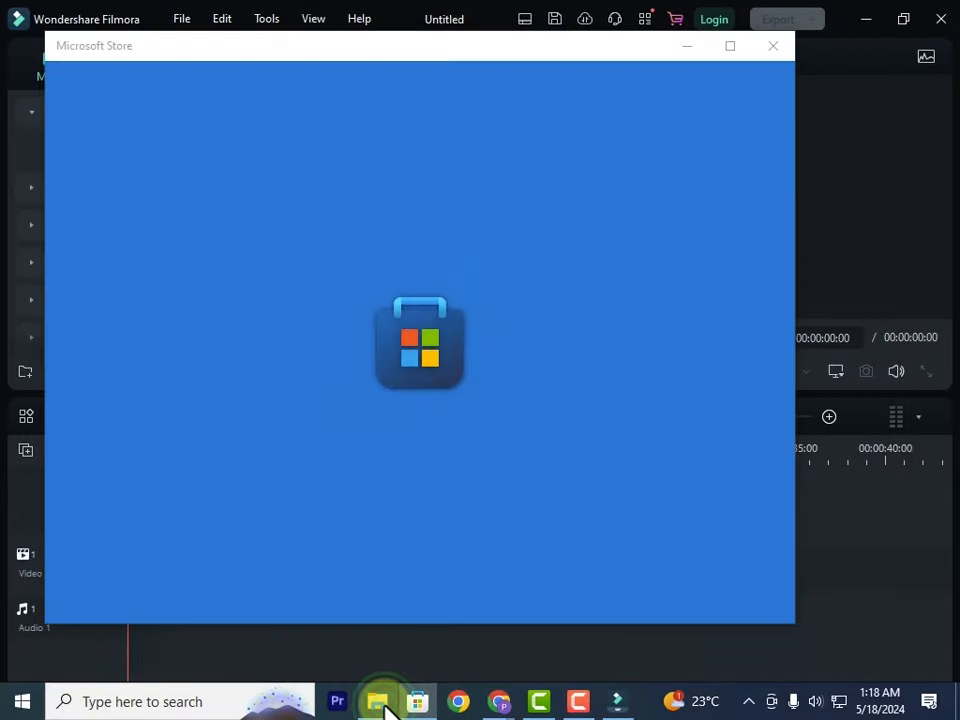
pyautogui.click(893, 12)
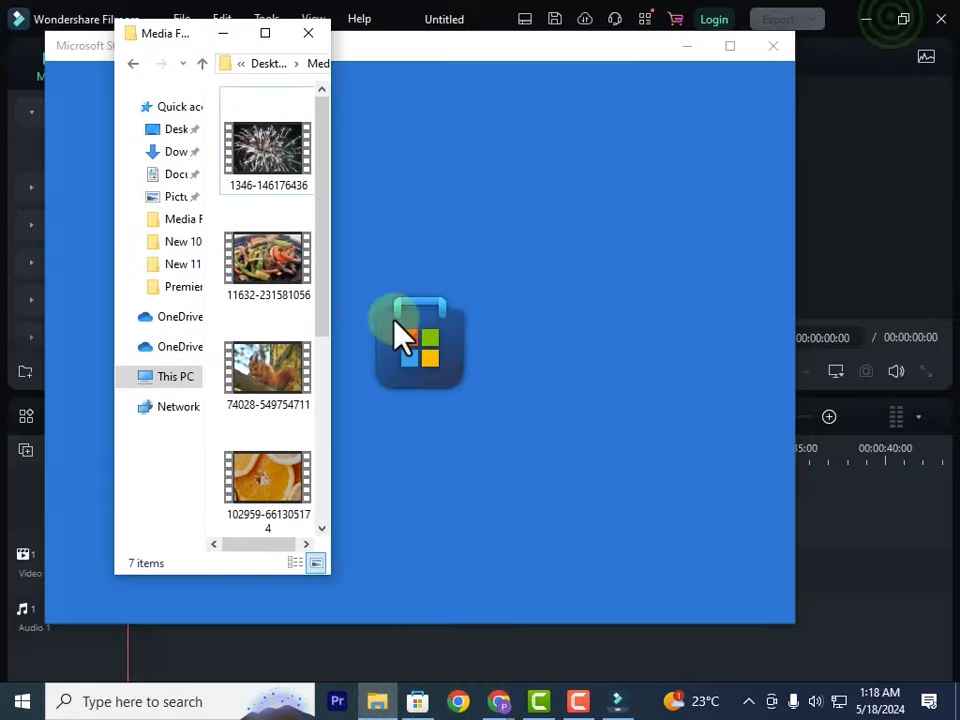
pyautogui.click(773, 46)
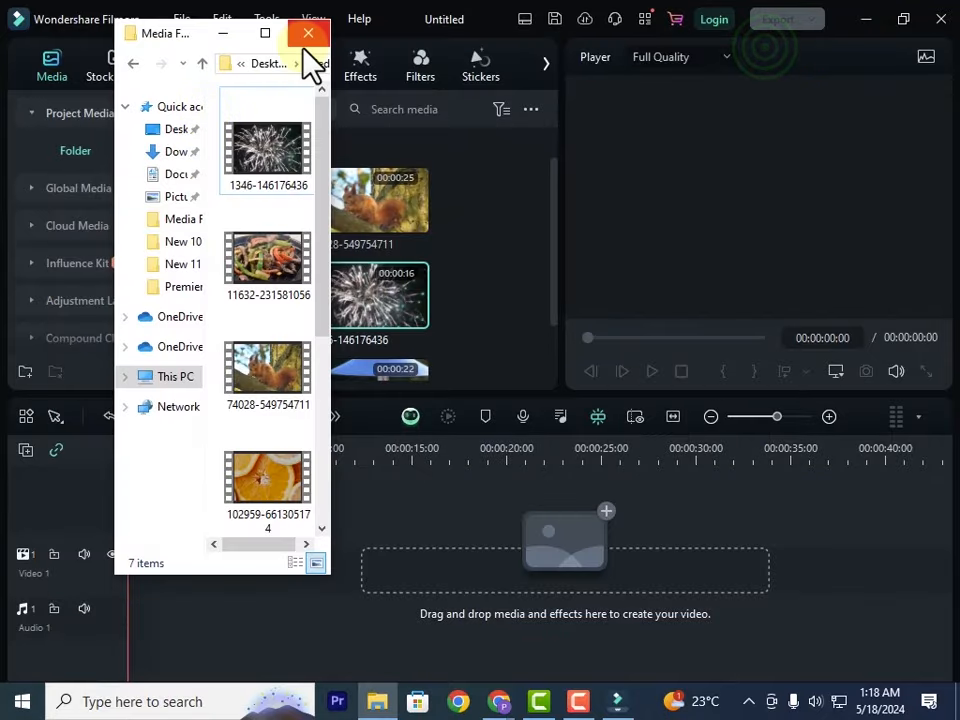
pyautogui.moveTo(330, 183); pyautogui.dragTo(452, 195)
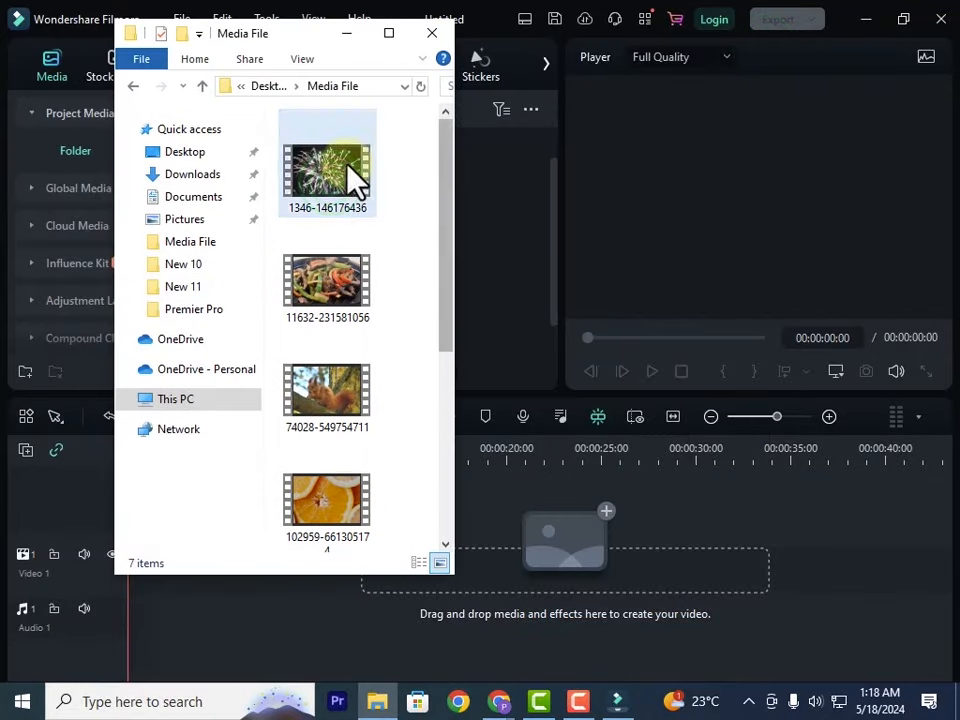
pyautogui.moveTo(304, 43); pyautogui.dragTo(734, 148)
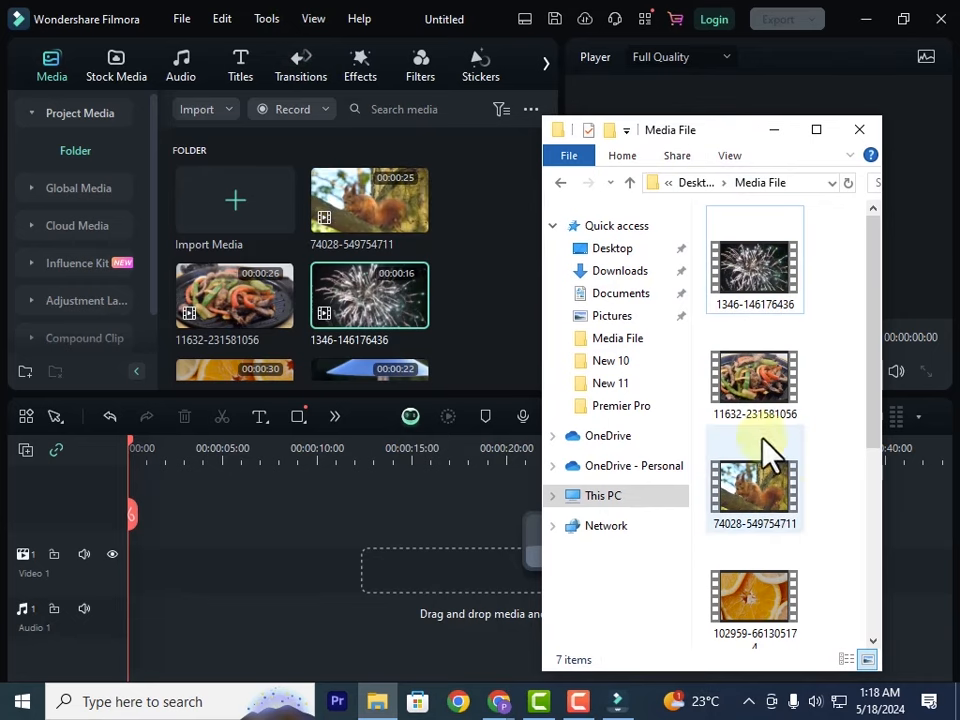
pyautogui.moveTo(771, 604); pyautogui.dragTo(456, 302)
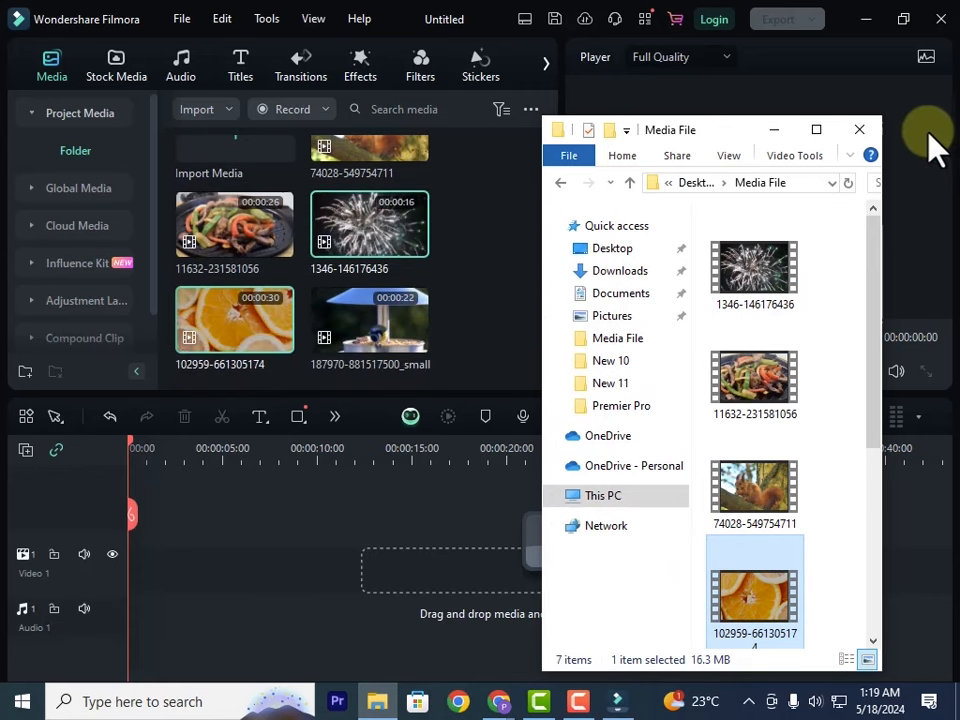
pyautogui.click(873, 130)
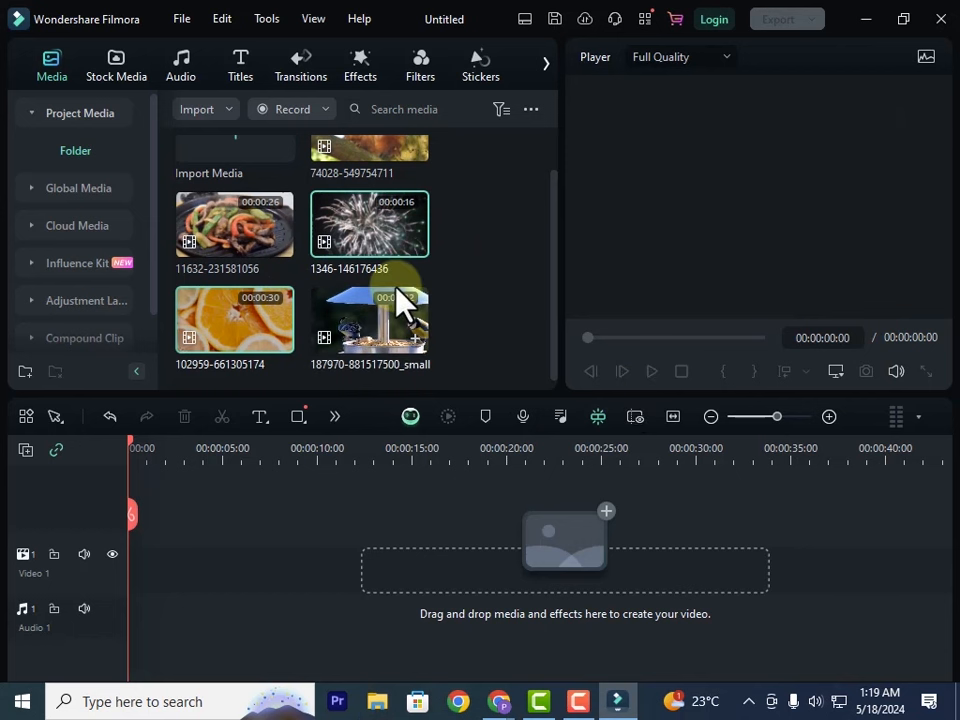
pyautogui.scroll(2, 405, 298)
pyautogui.scroll(-1, 405, 300)
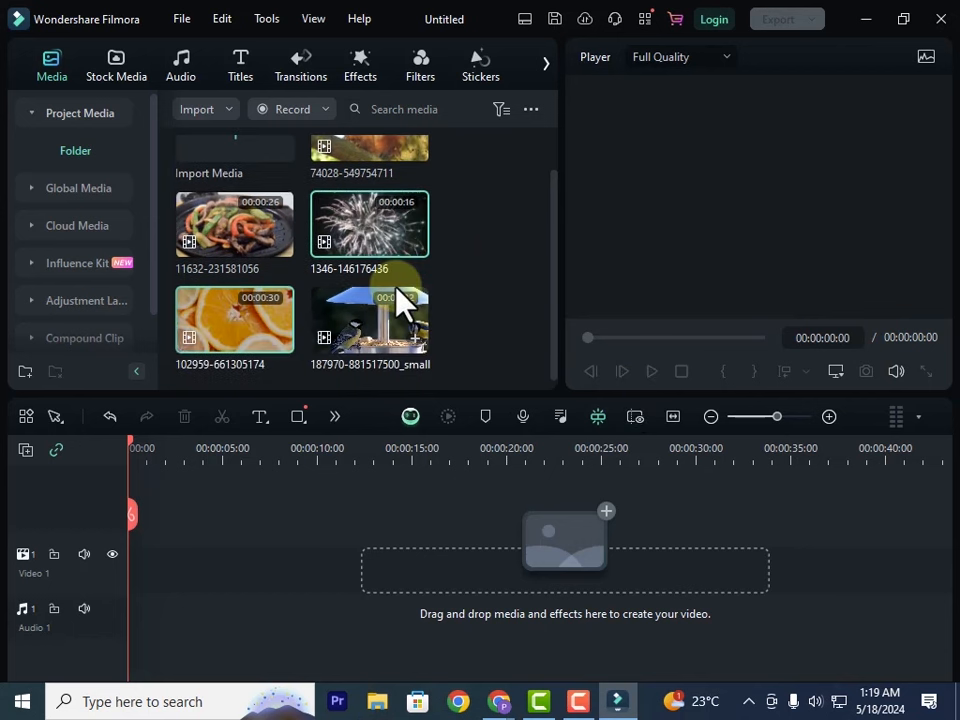
pyautogui.scroll(1, 398, 290)
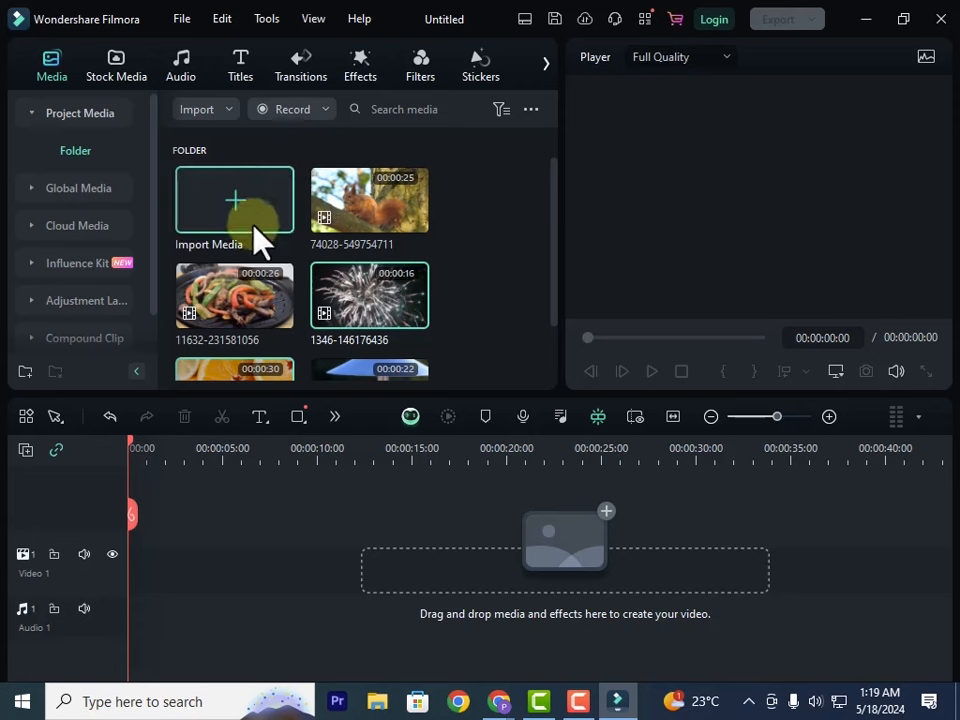
pyautogui.rightClick(502, 207)
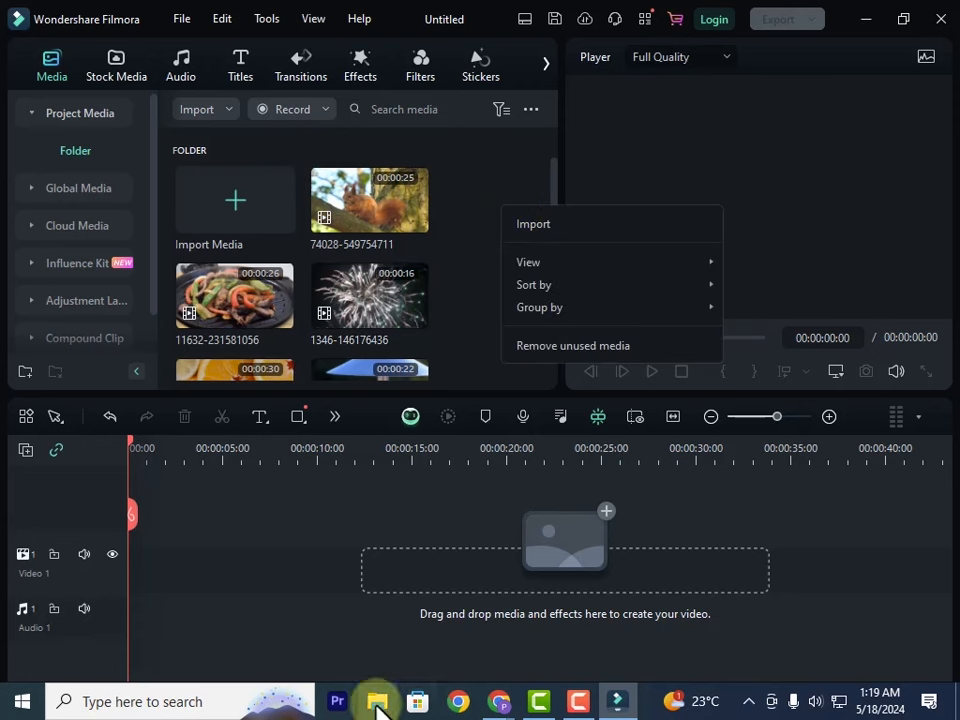
pyautogui.click(460, 140)
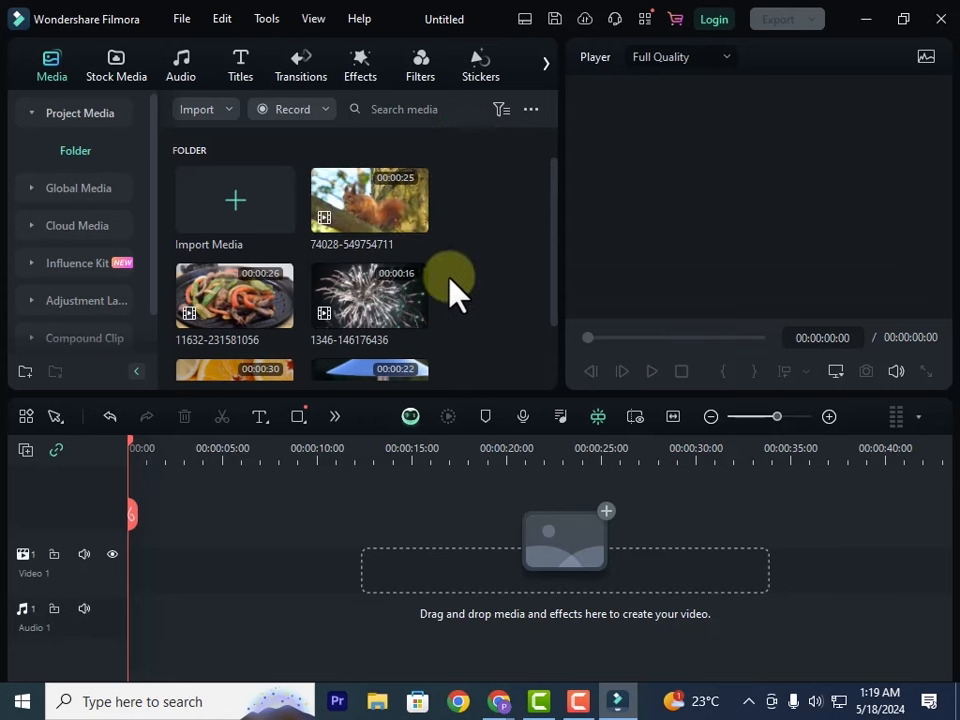
pyautogui.scroll(-1, 472, 290)
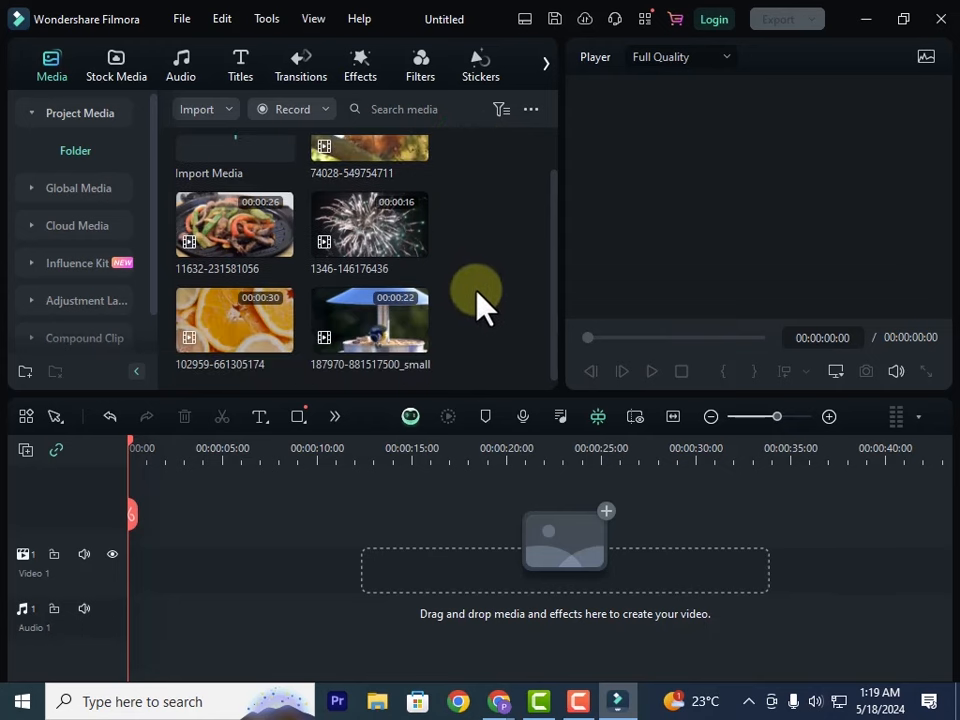
pyautogui.scroll(1, 476, 292)
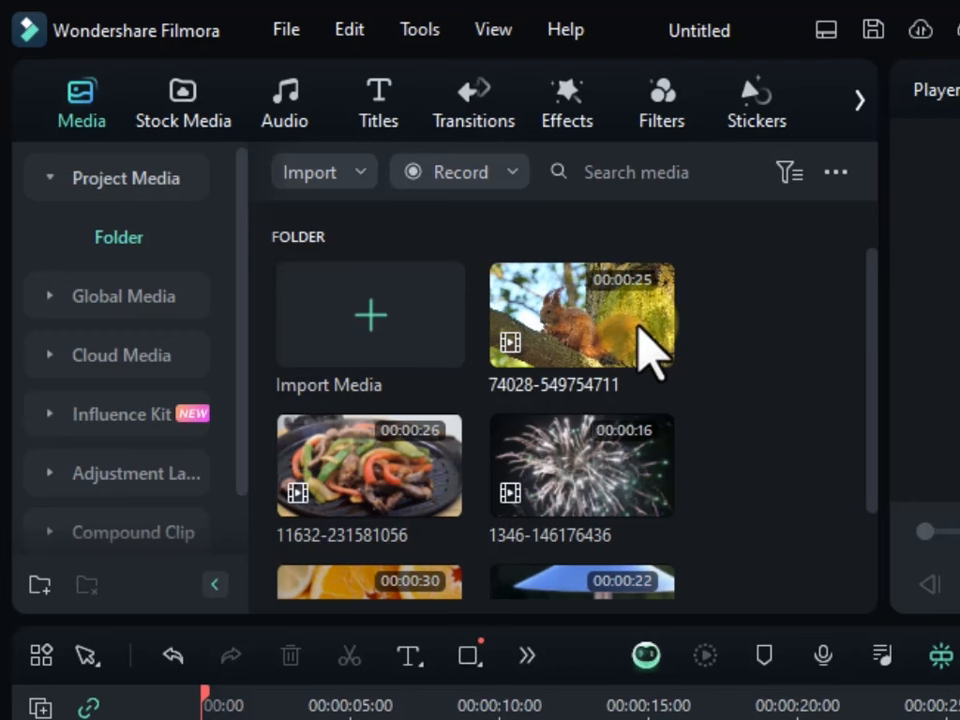
pyautogui.scroll(-2, 605, 322)
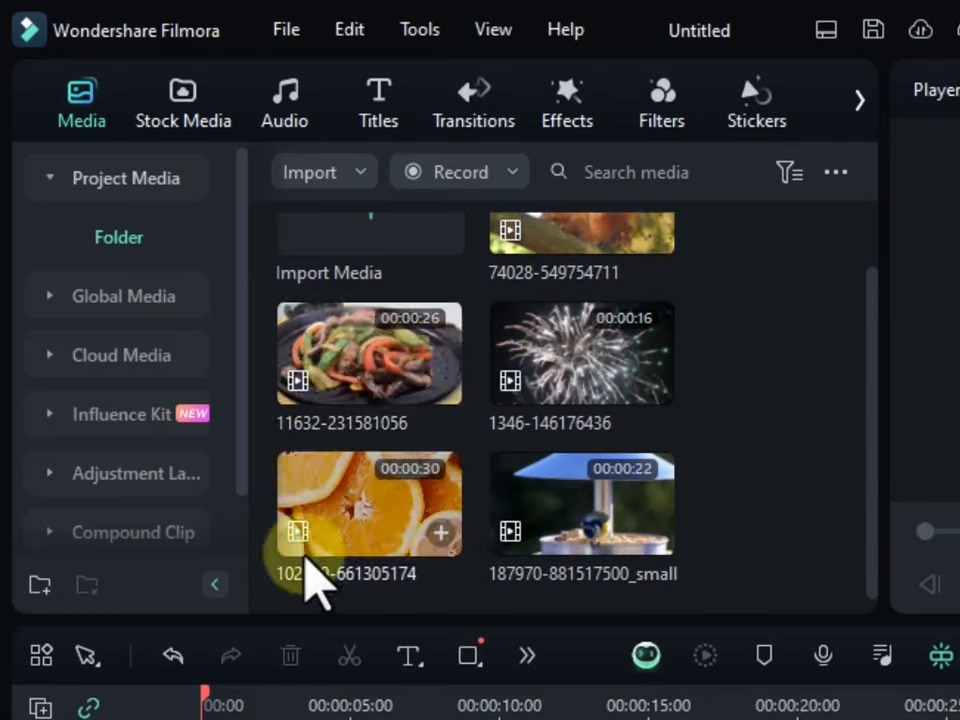
pyautogui.scroll(2, 395, 435)
pyautogui.click(375, 320)
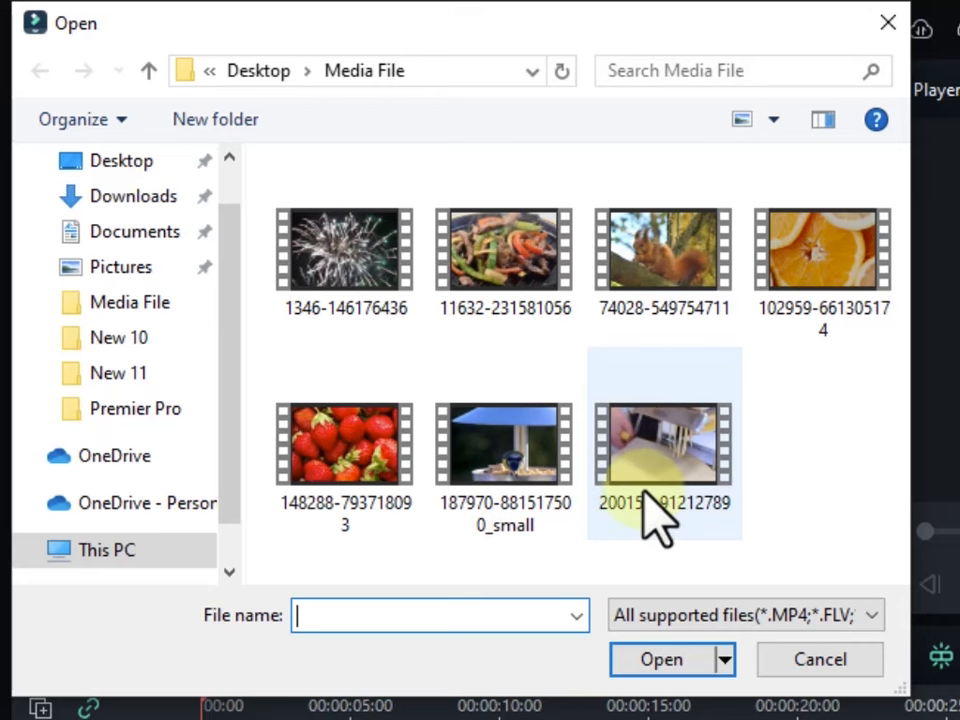
pyautogui.click(640, 470)
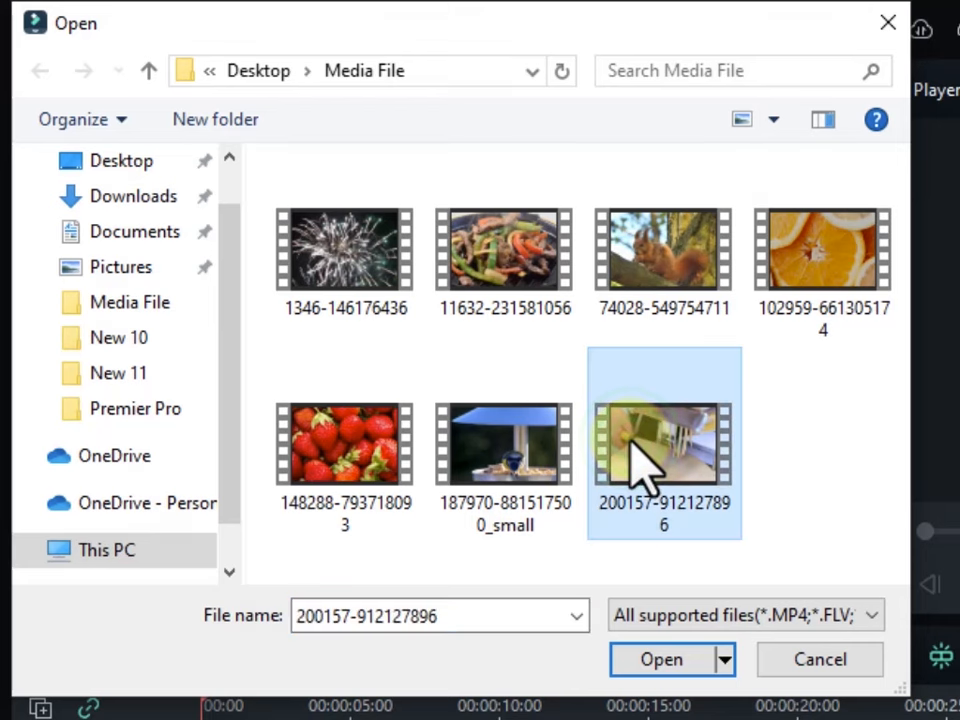
pyautogui.keyDown('ctrl'); pyautogui.click(286, 425); pyautogui.keyUp('ctrl')
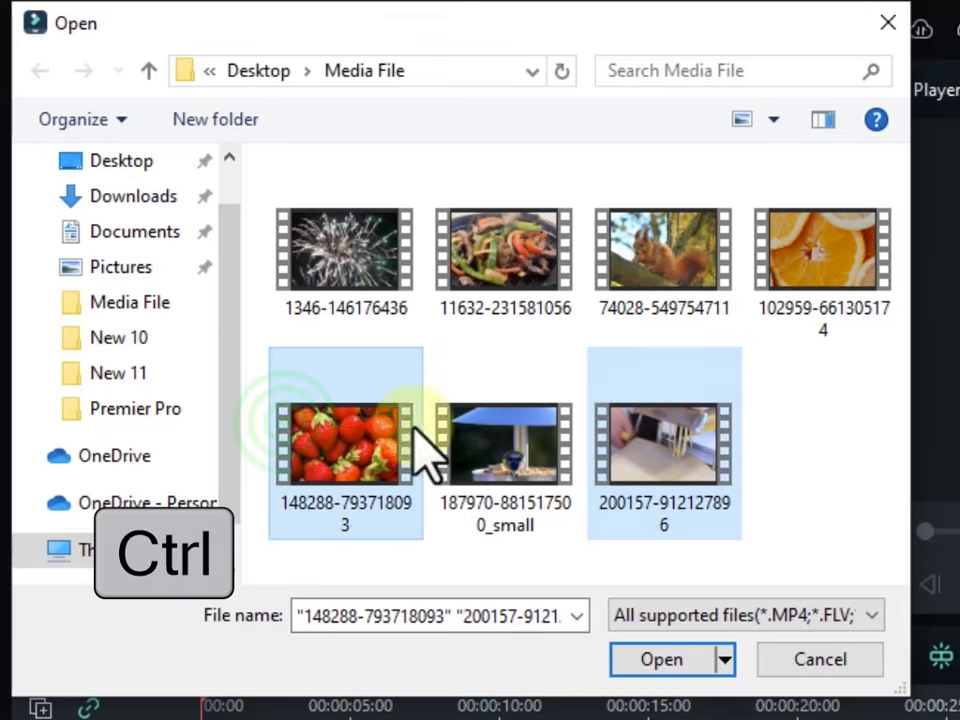
pyautogui.click(652, 664)
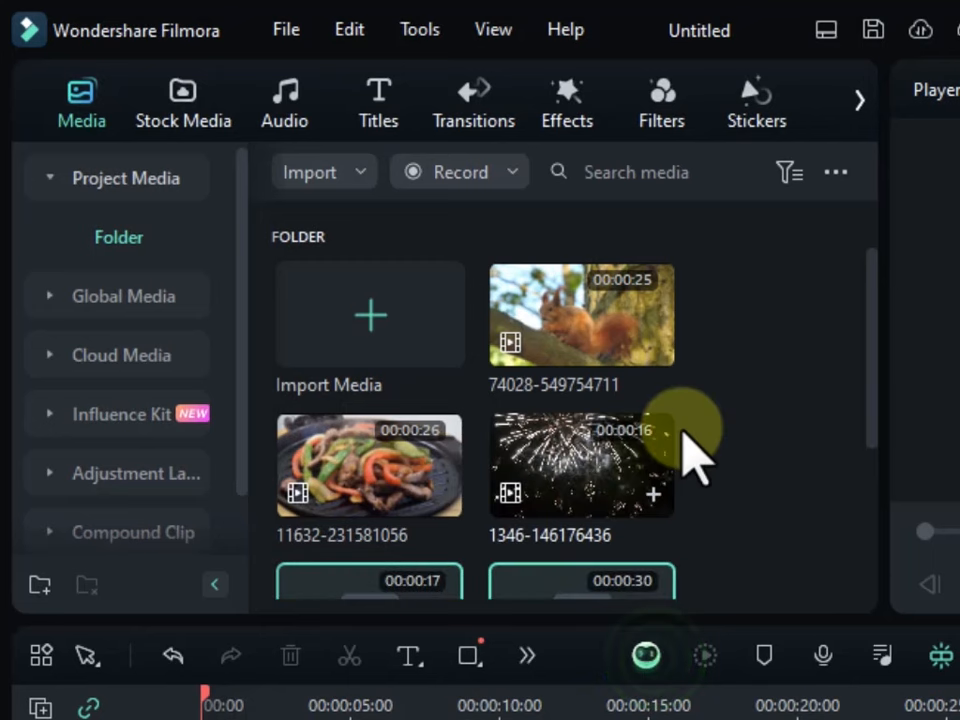
pyautogui.scroll(-3, 690, 418)
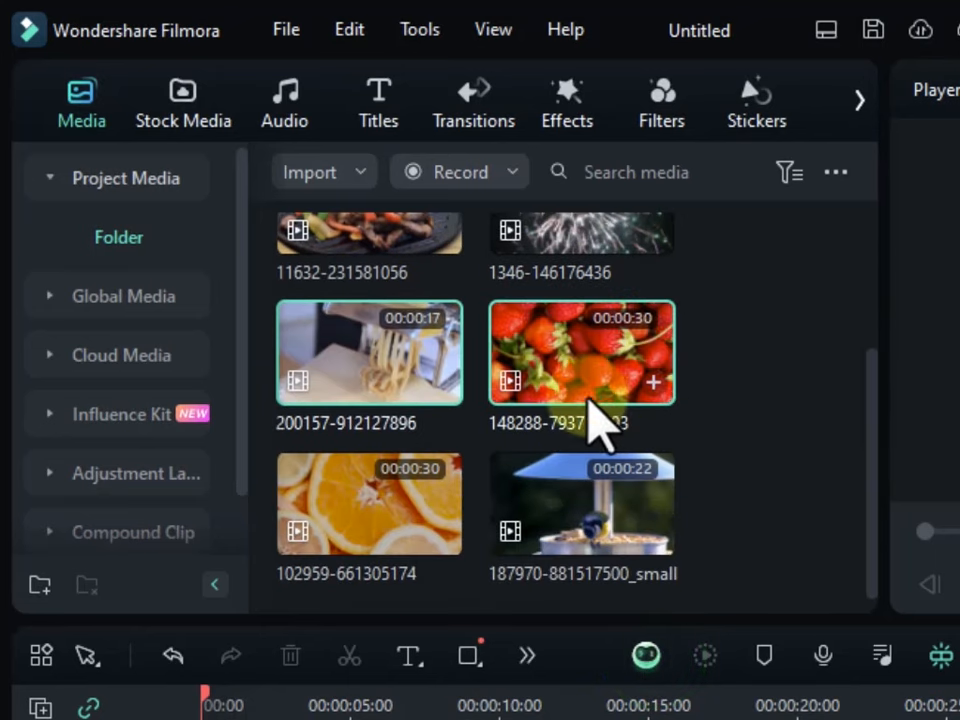
pyautogui.scroll(3, 405, 240)
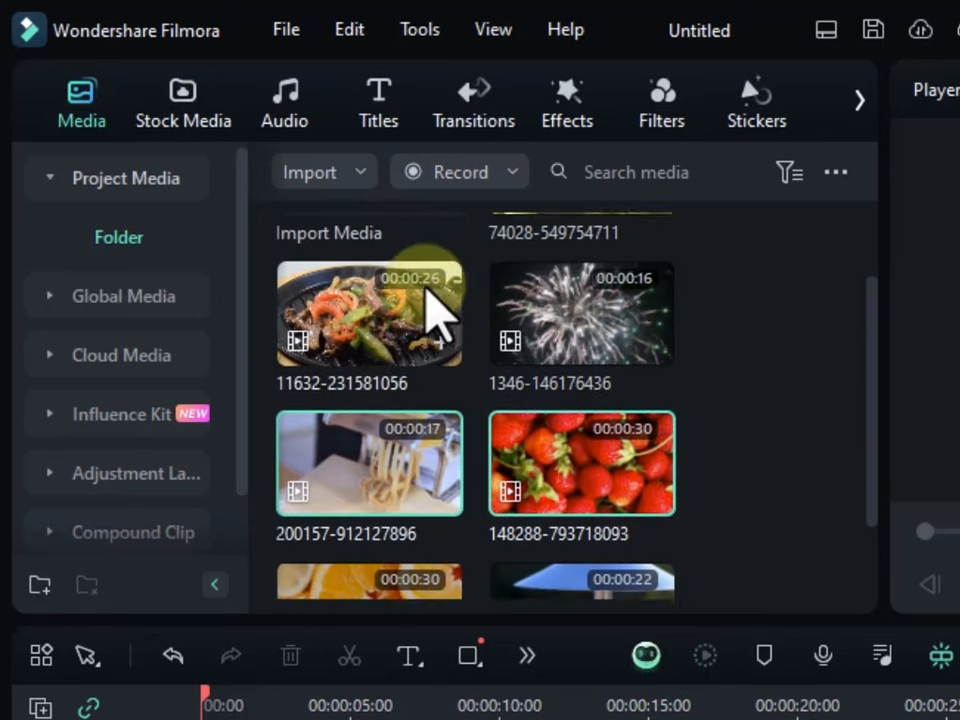
# Step: Add a new folder named Recipes to the project media
pyautogui.scroll(-3, 660, 420)
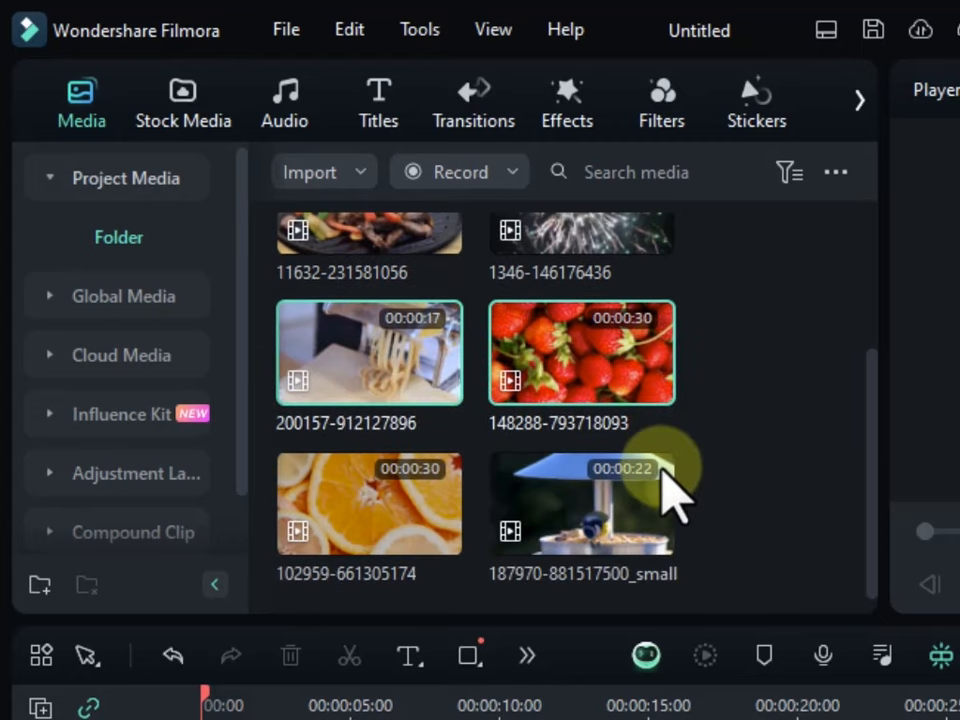
pyautogui.scroll(3, 730, 465)
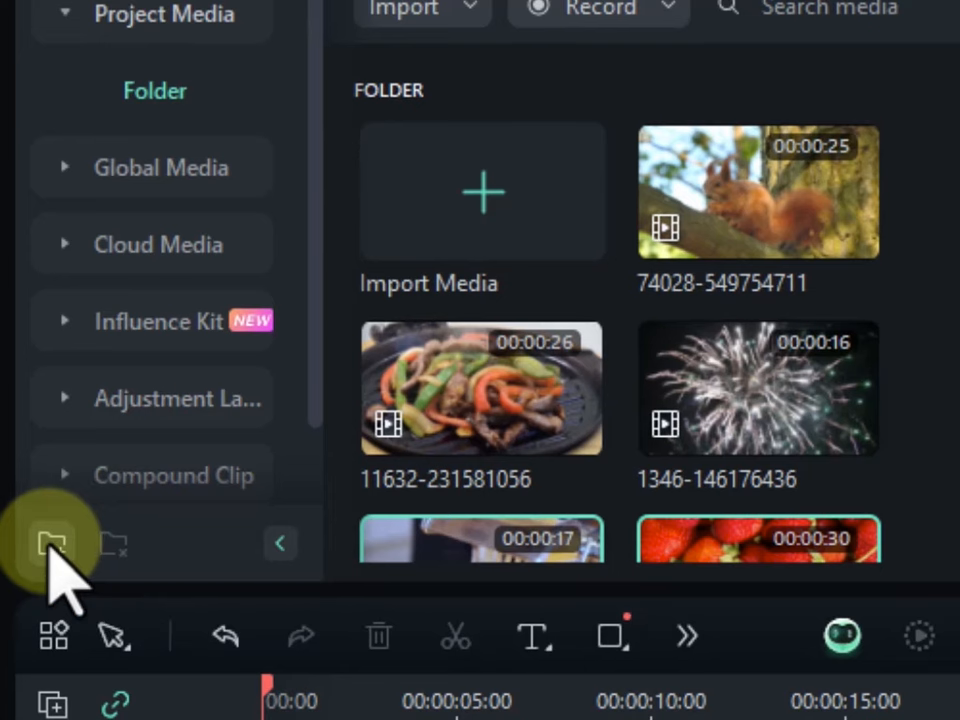
pyautogui.click(50, 544)
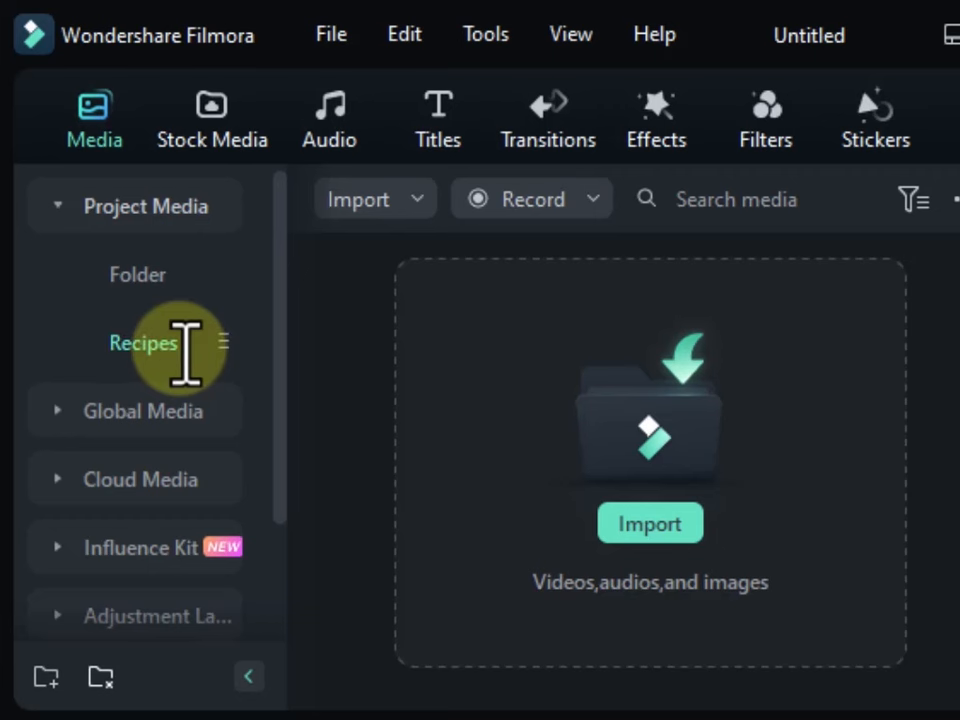
pyautogui.click(150, 274)
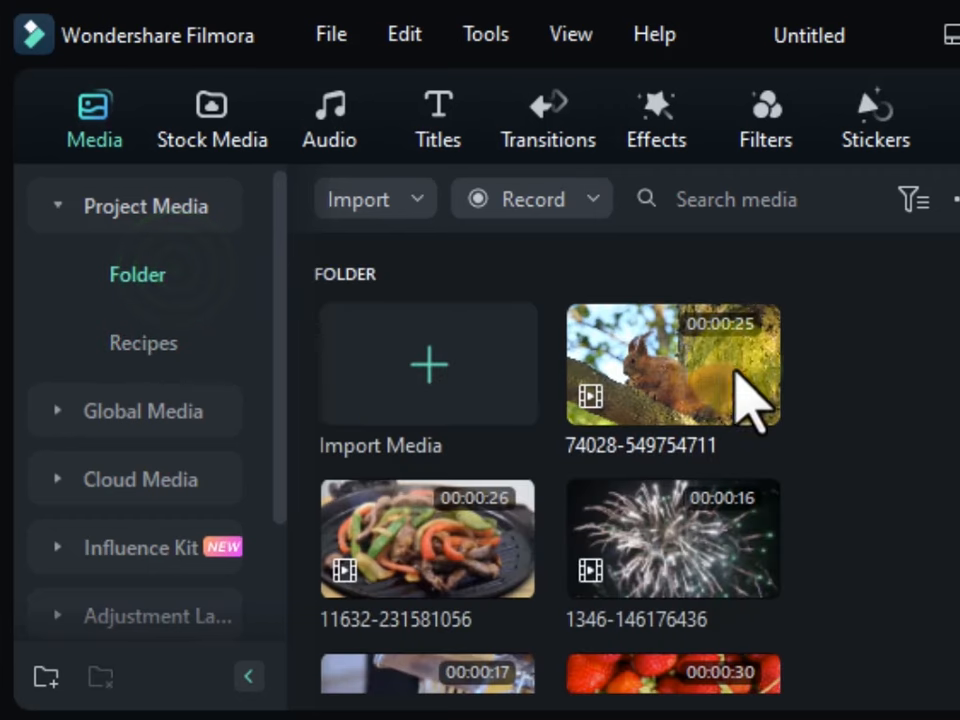
pyautogui.click(816, 408)
pyautogui.scroll(-3, 825, 410)
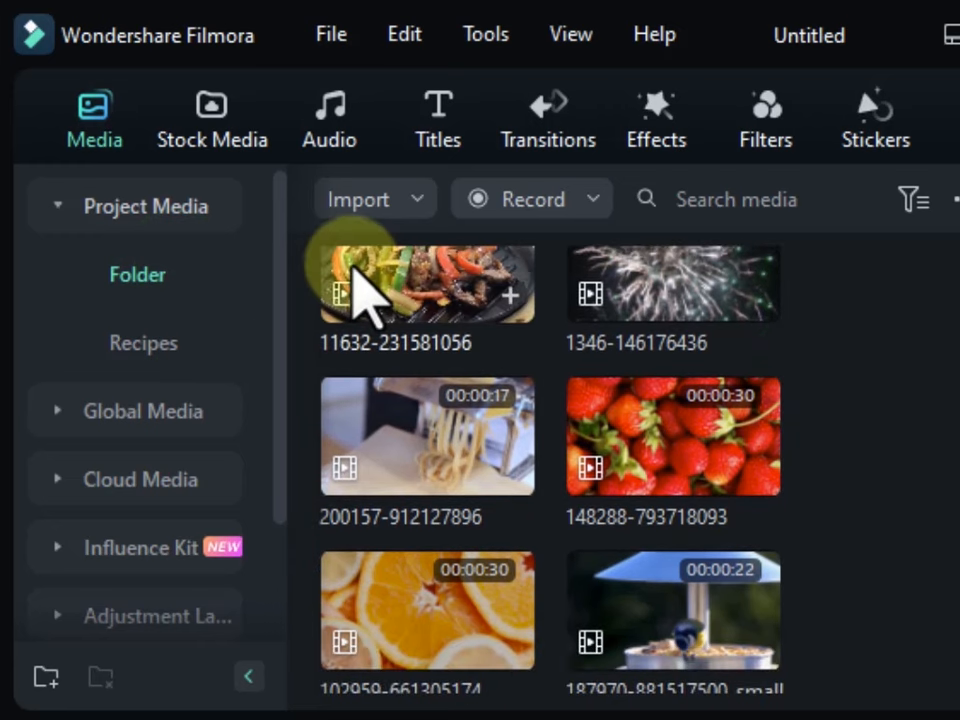
pyautogui.click(414, 290)
pyautogui.scroll(1, 400, 310)
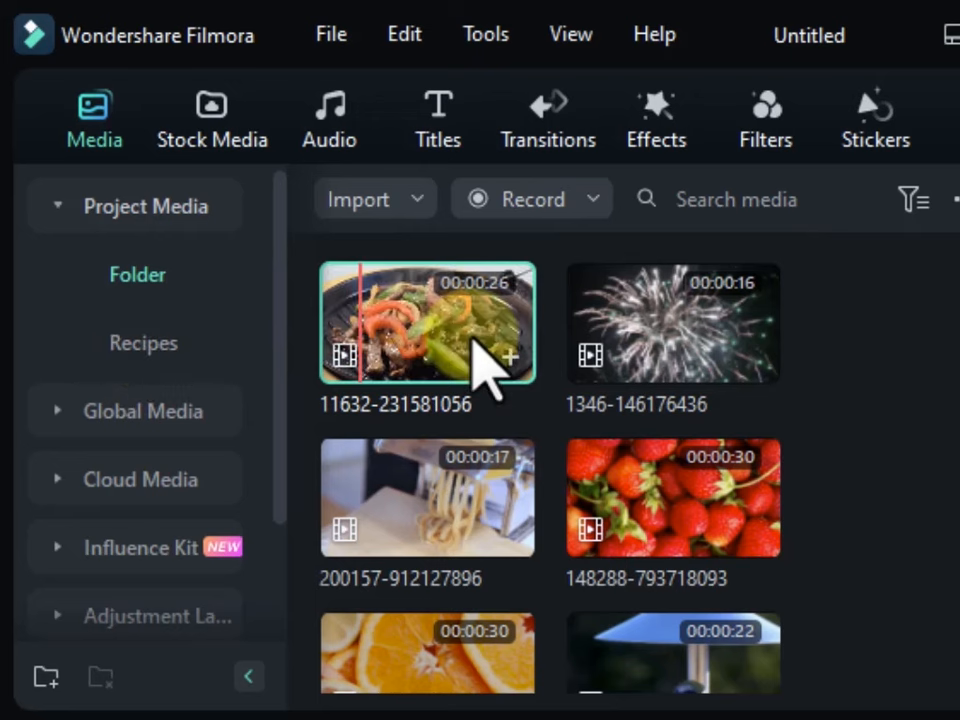
pyautogui.press('ctrl')
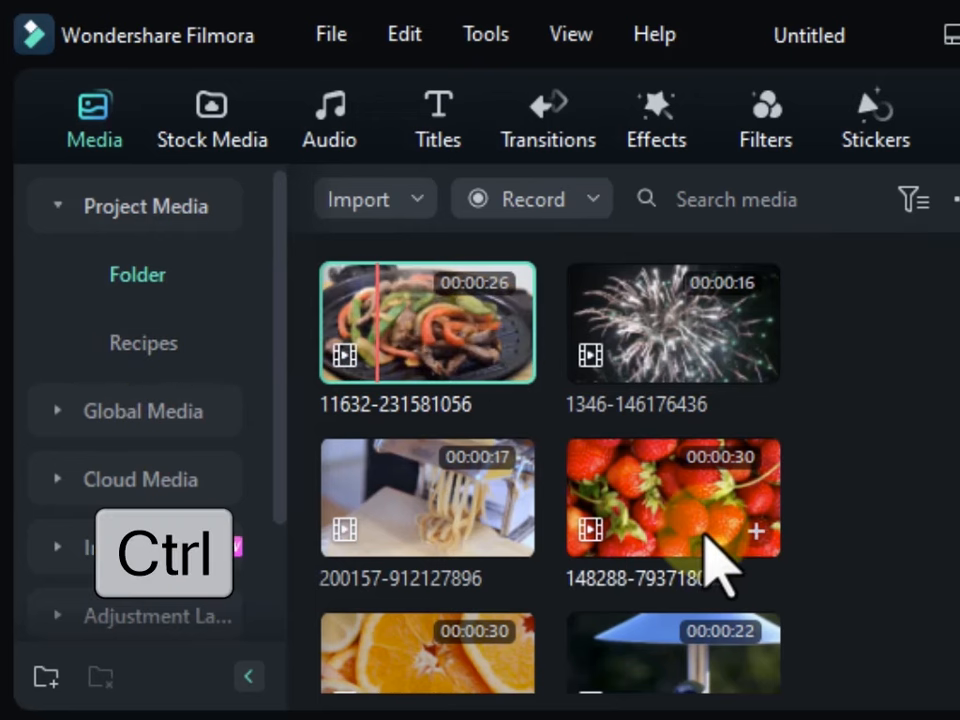
pyautogui.keyDown('ctrl'); pyautogui.click(476, 536); pyautogui.keyUp('ctrl')
pyautogui.scroll(-2, 489, 551)
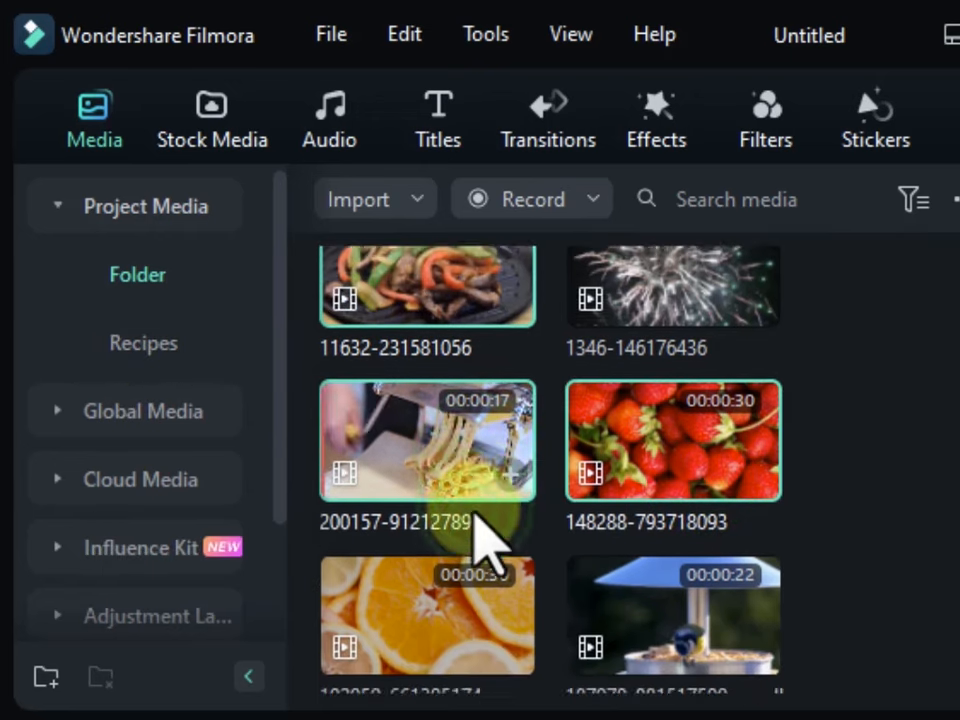
pyautogui.keyDown('ctrl'); pyautogui.click(489, 575); pyautogui.keyUp('ctrl')
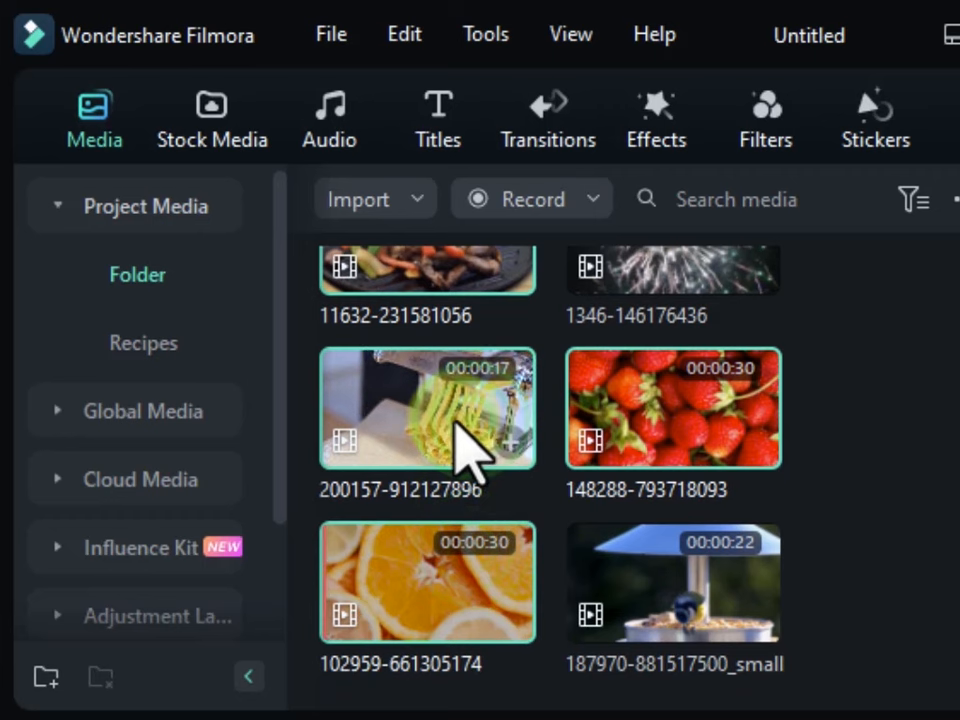
pyautogui.moveTo(461, 454); pyautogui.dragTo(148, 347)
pyautogui.click(148, 345)
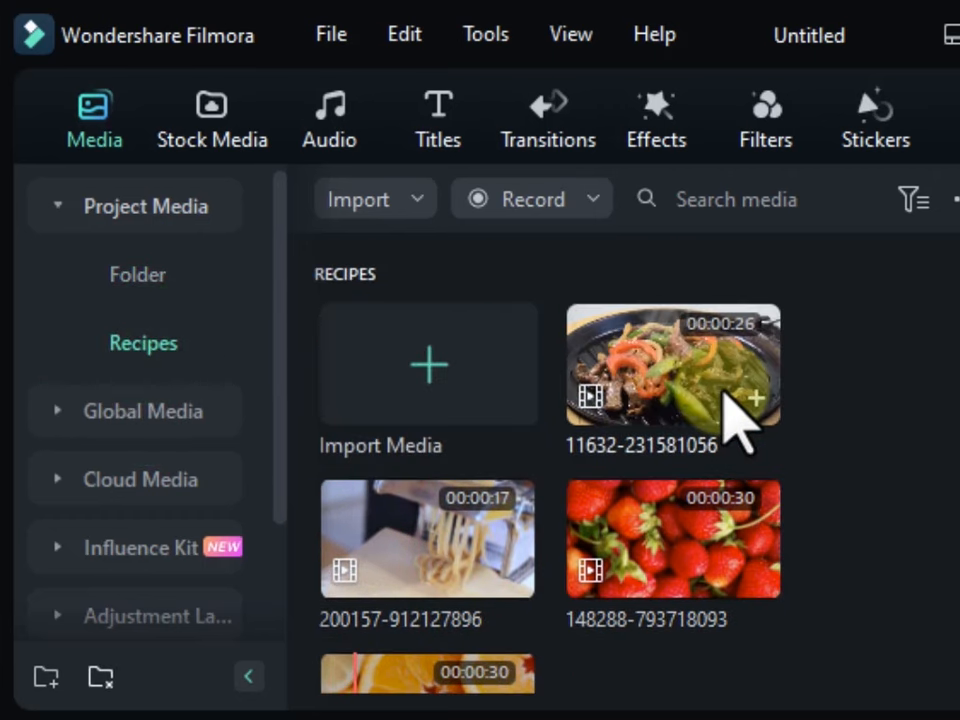
# Step: Delete the Recipes folder from the project media
pyautogui.scroll(-2, 737, 410)
pyautogui.scroll(2, 756, 525)
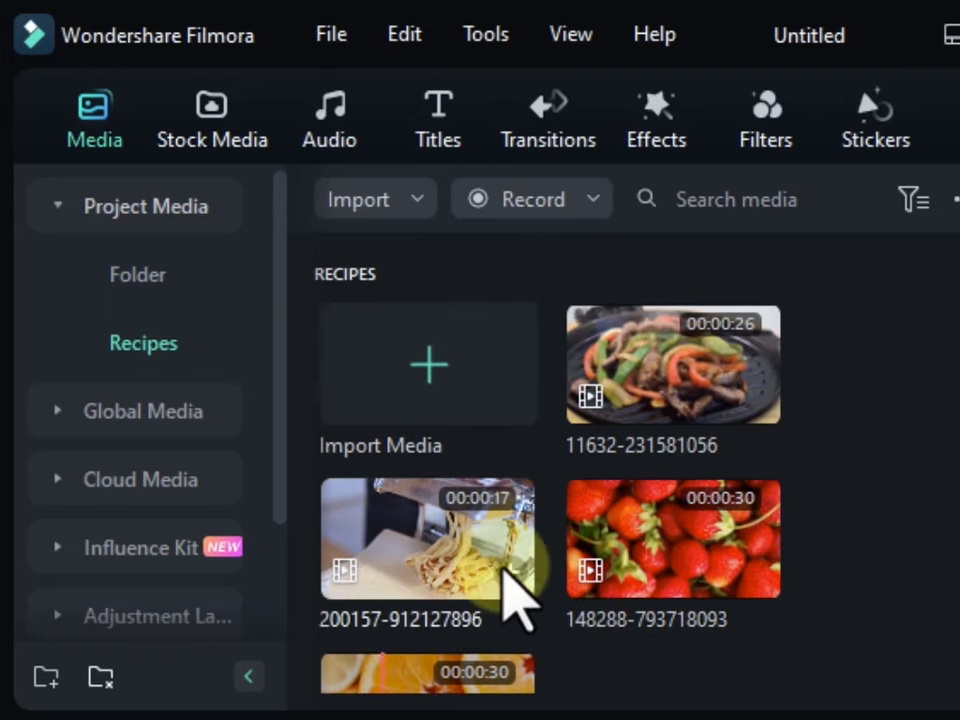
pyautogui.scroll(-2, 506, 576)
pyautogui.scroll(2, 693, 575)
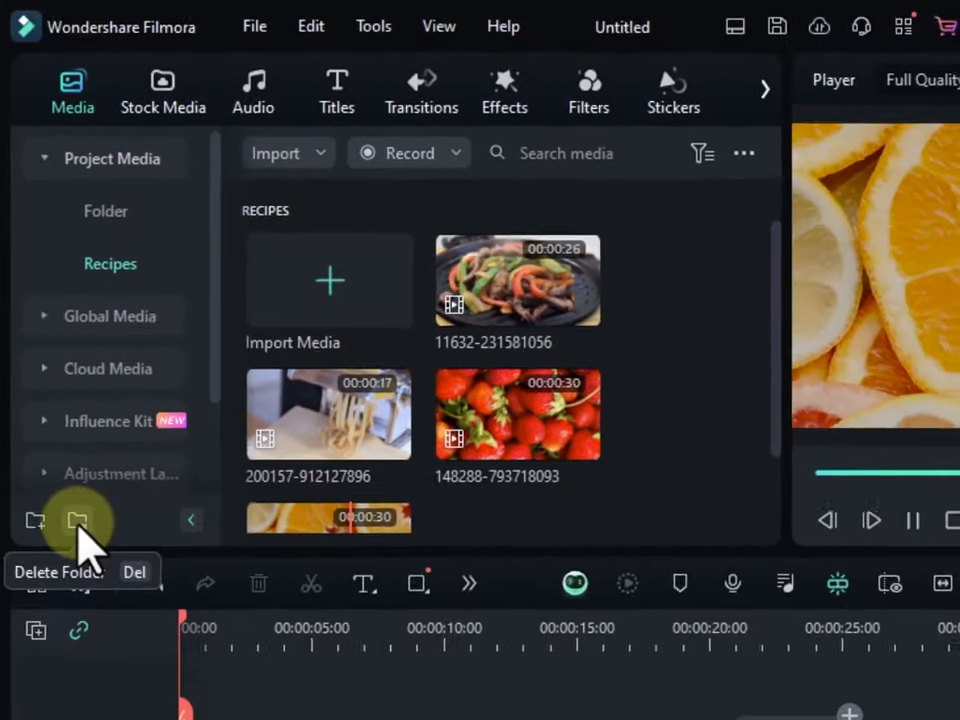
pyautogui.click(95, 628)
pyautogui.click(775, 478)
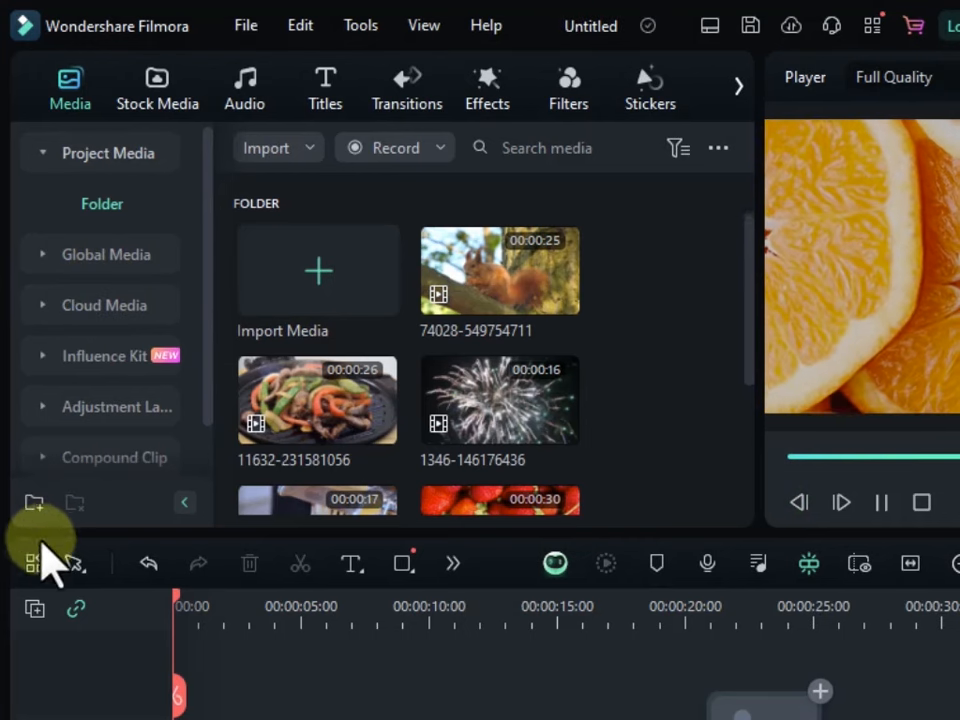
# Step: Add another empty folder to the project media and delete it
pyautogui.click(36, 503)
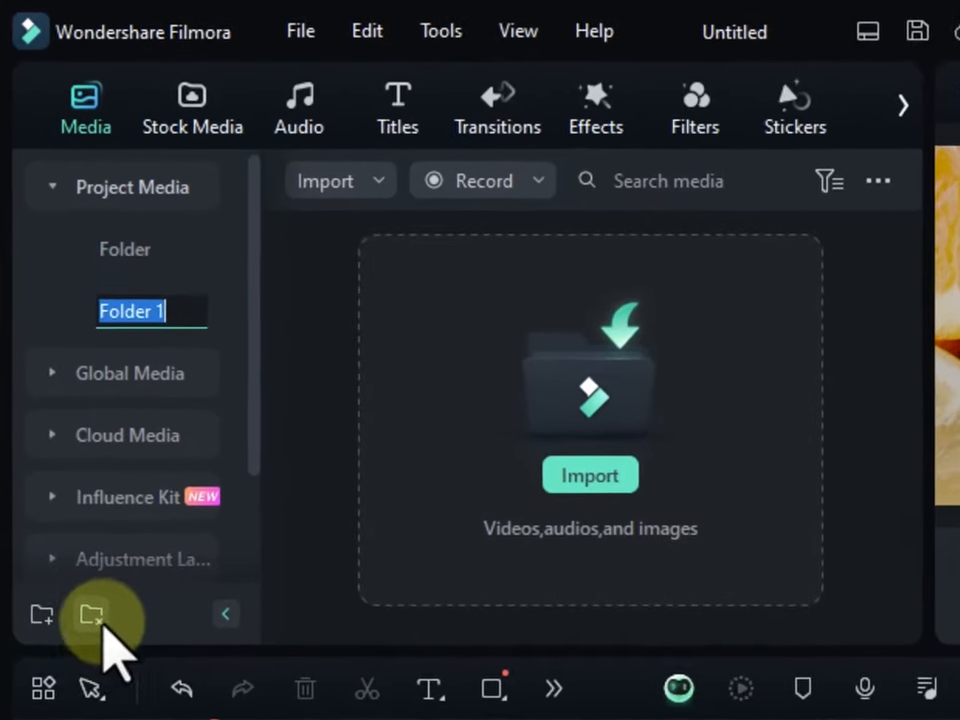
pyautogui.click(91, 614)
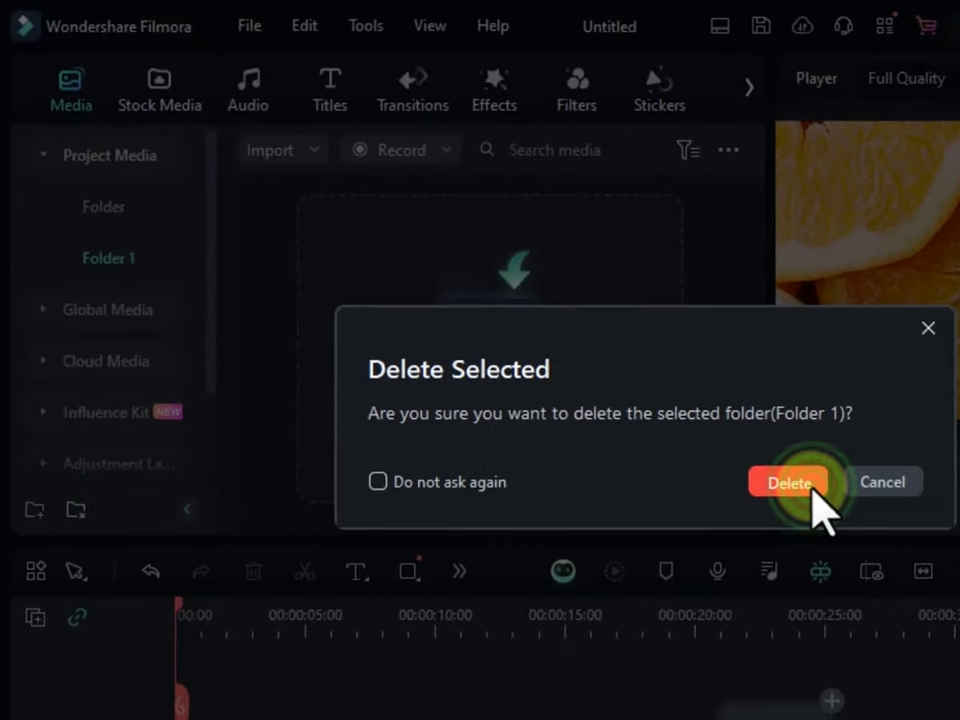
pyautogui.click(813, 490)
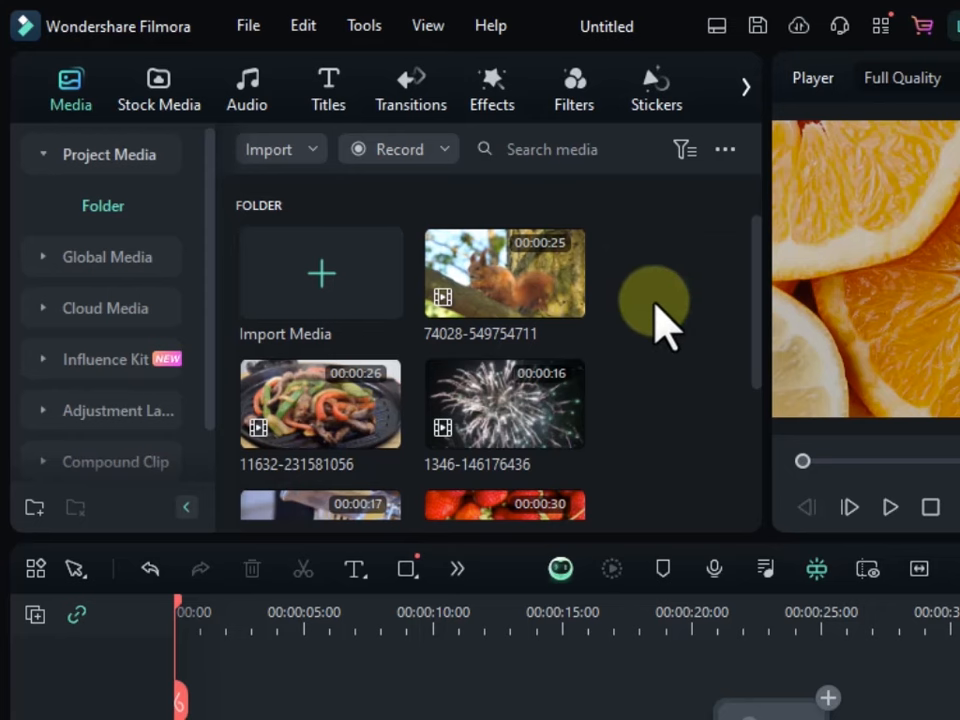
# Step: Switch the project media display to Small Thumbnail View
pyautogui.click(724, 149)
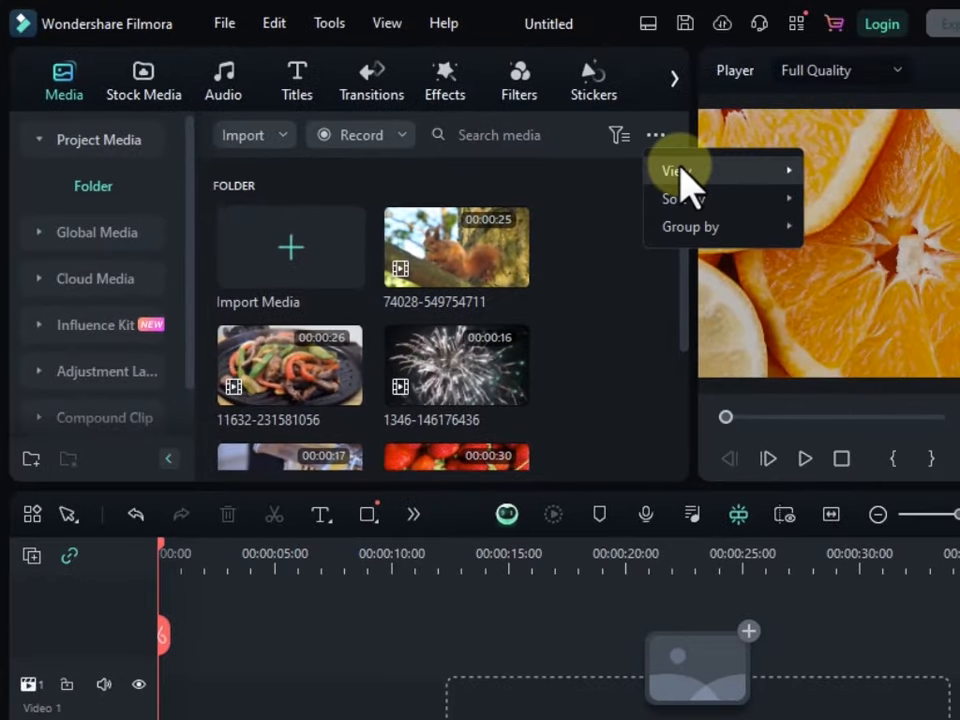
pyautogui.moveTo(706, 178)
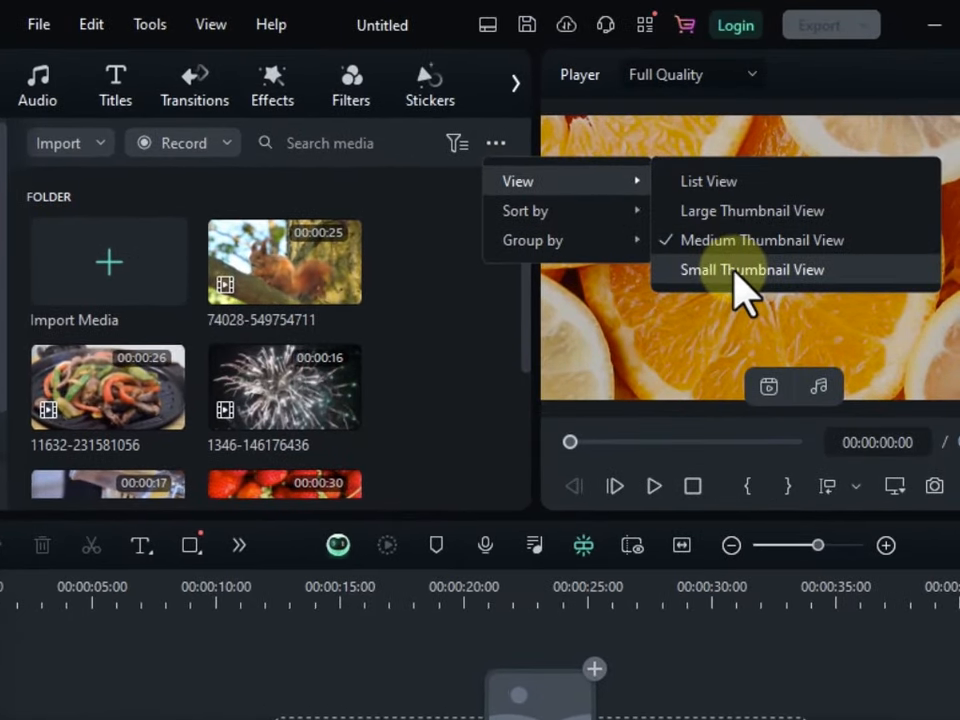
pyautogui.click(740, 290)
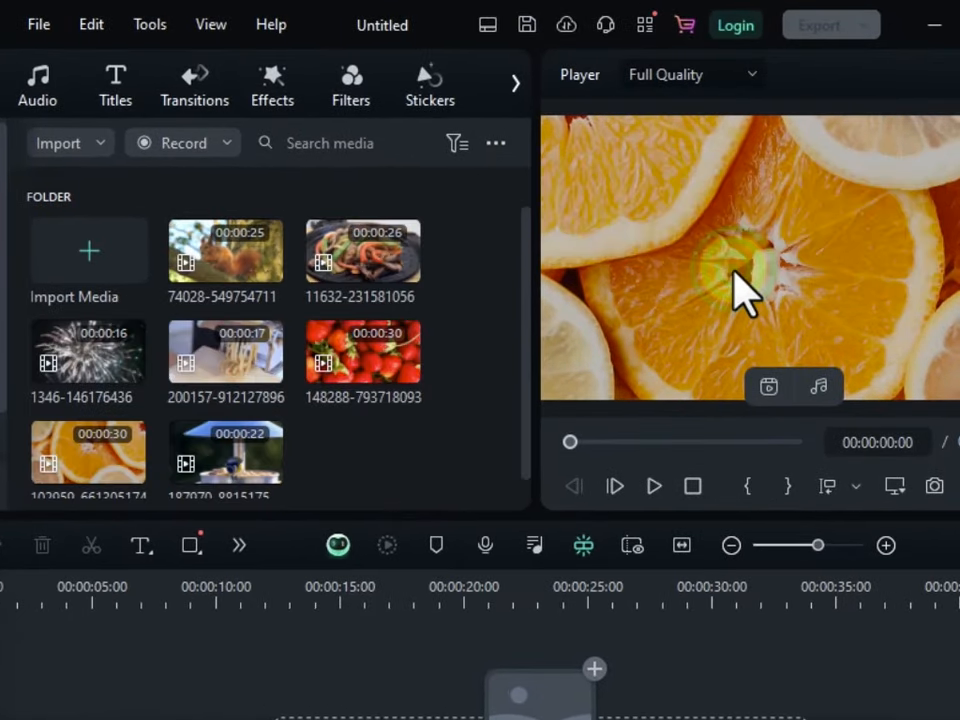
# Step: Change the project media display to Large Thumbnail View and look through the enlarged clips
pyautogui.click(495, 143)
pyautogui.moveTo(639, 182)
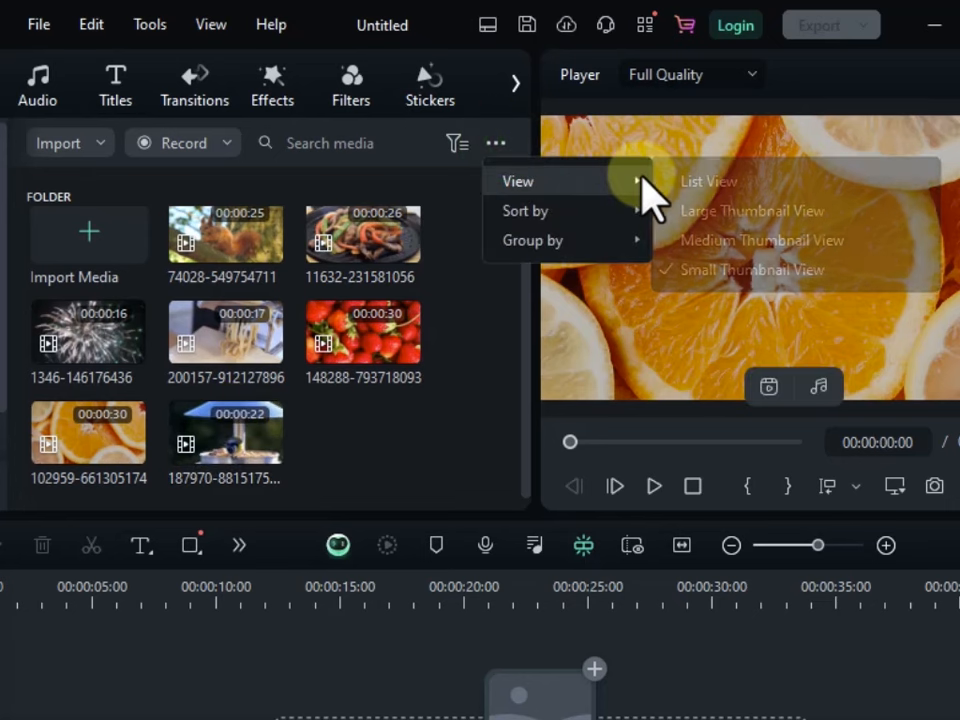
pyautogui.click(701, 211)
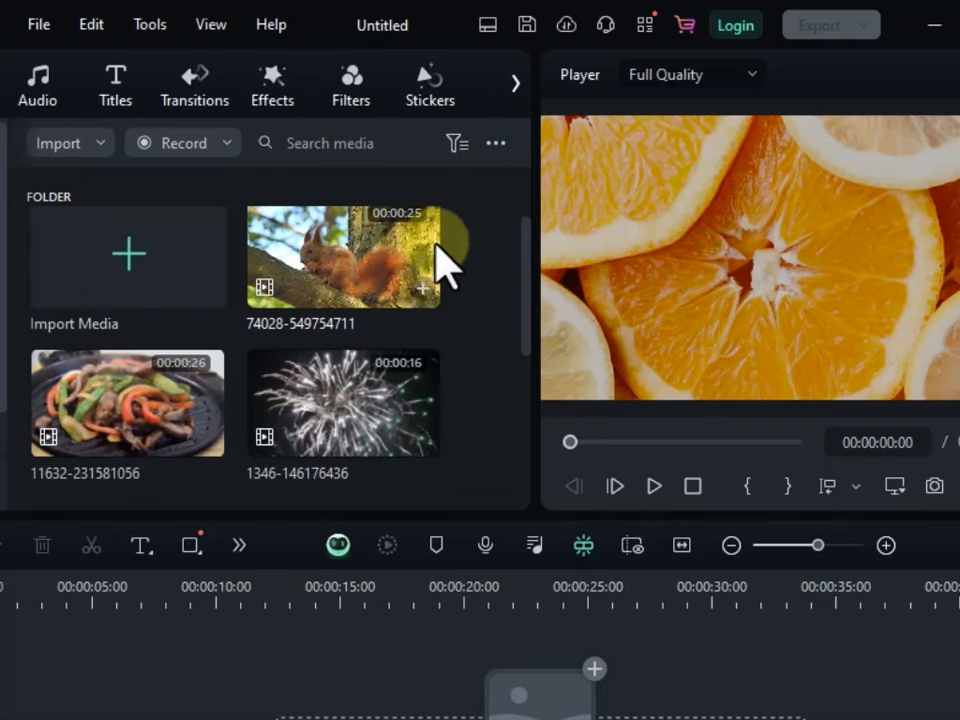
pyautogui.scroll(-3, 437, 250)
pyautogui.scroll(5, 407, 304)
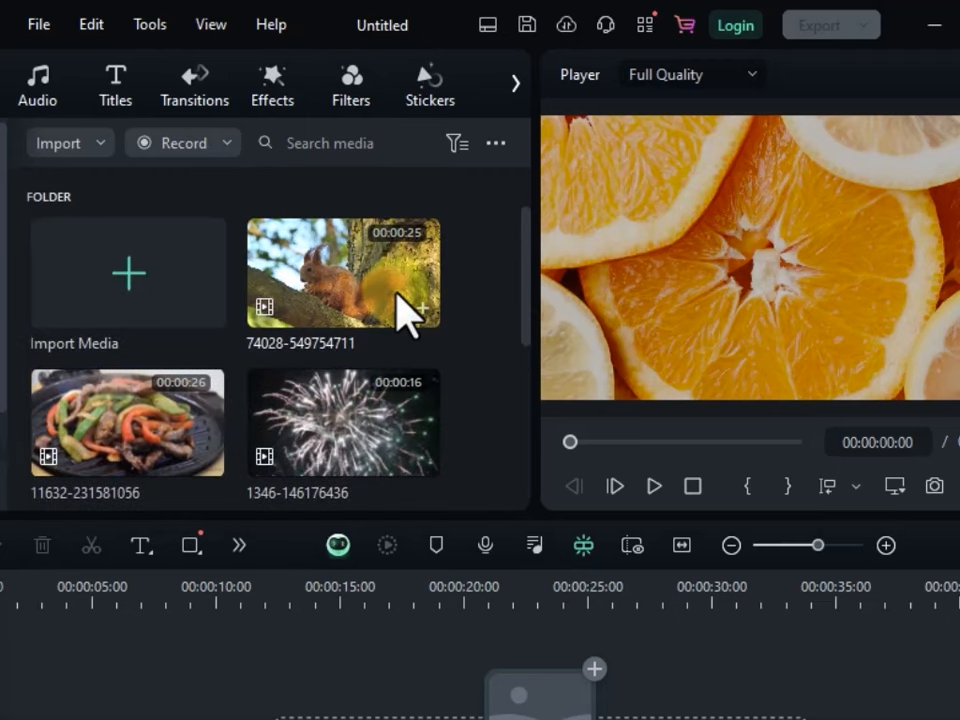
# Step: Return the project media from large thumbnails to Small Thumbnail View
pyautogui.click(495, 143)
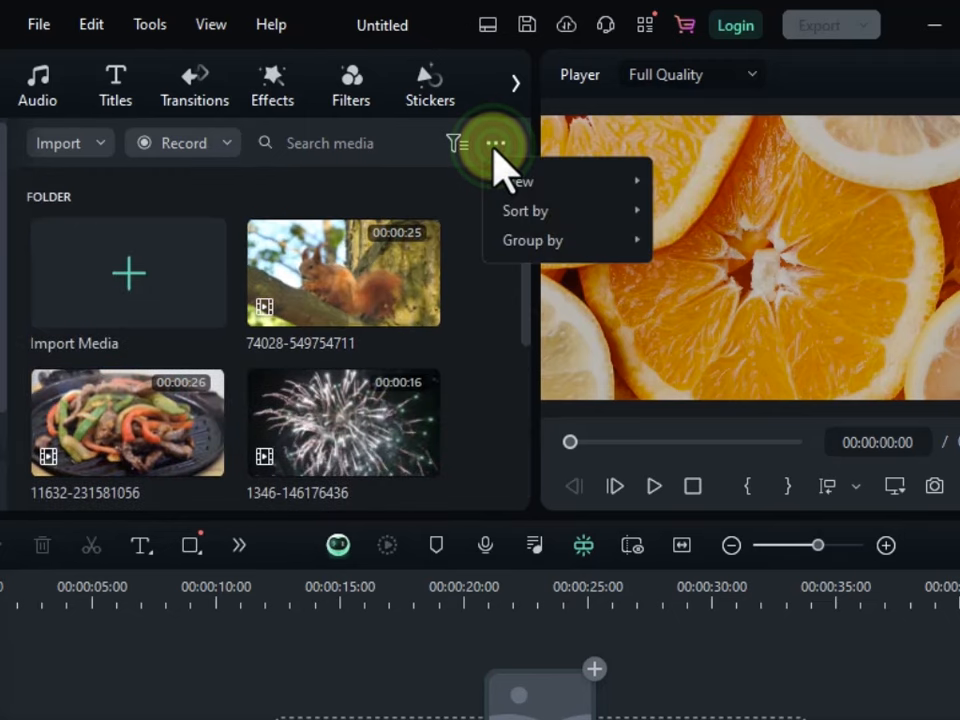
pyautogui.moveTo(636, 186)
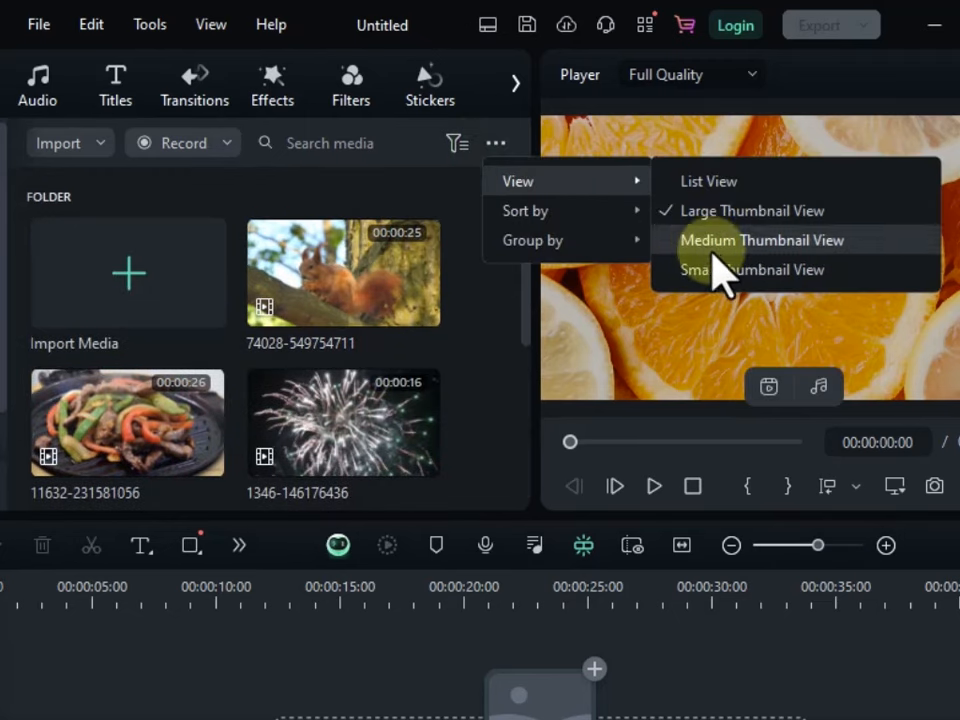
pyautogui.click(714, 245)
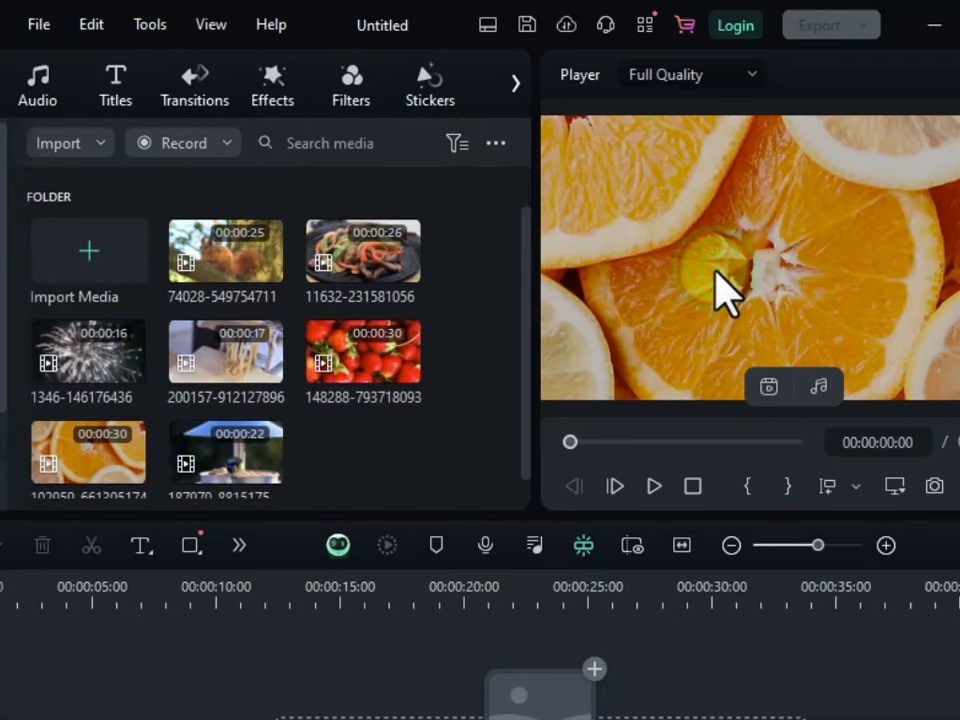
# Step: Sort the project media clips by Duration
pyautogui.click(497, 145)
pyautogui.moveTo(636, 210)
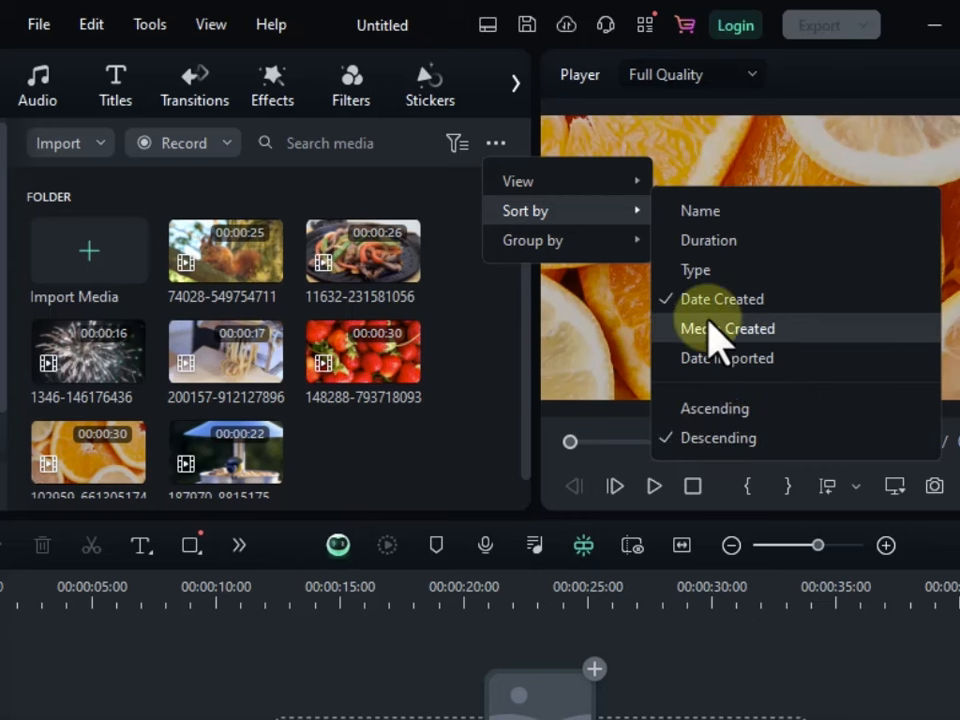
pyautogui.click(707, 242)
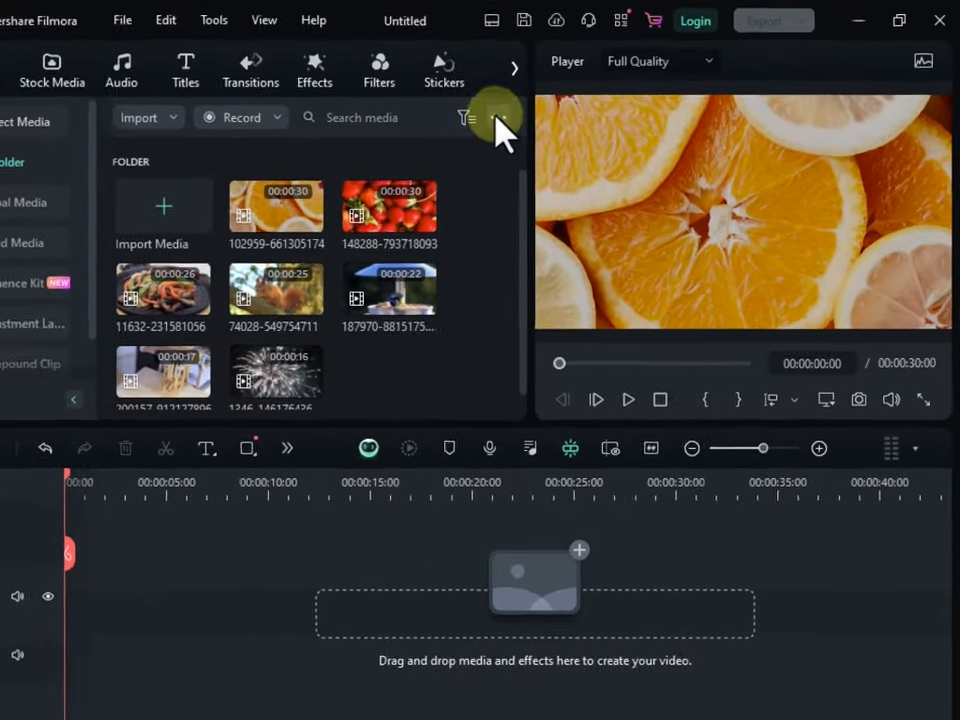
# Step: Check the grouping options available for the project media and close them
pyautogui.click(531, 109)
pyautogui.moveTo(604, 224)
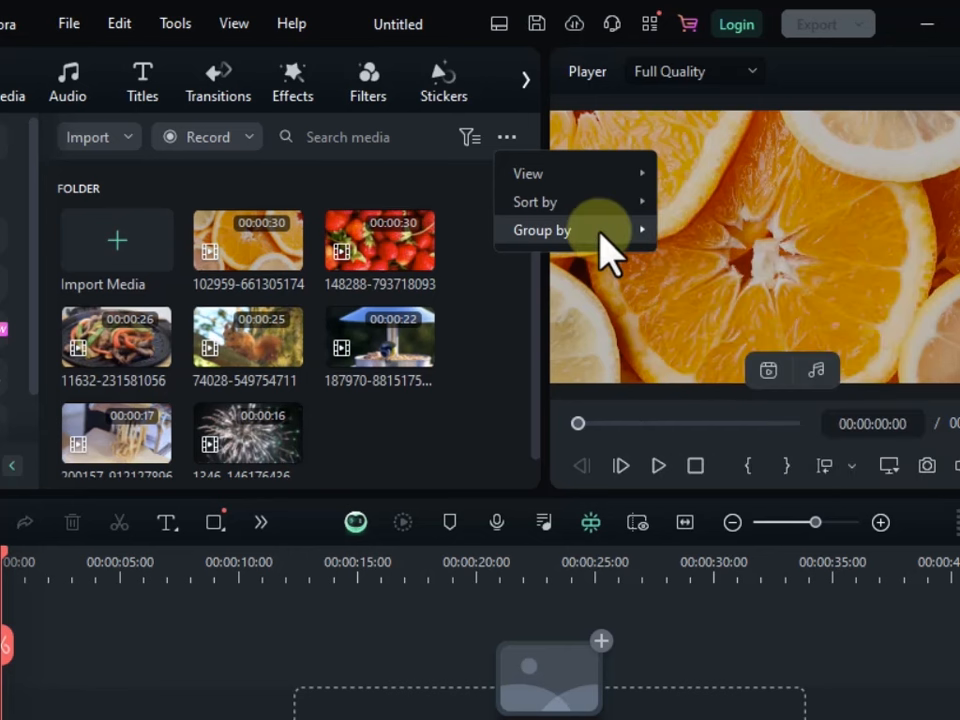
pyautogui.click(494, 308)
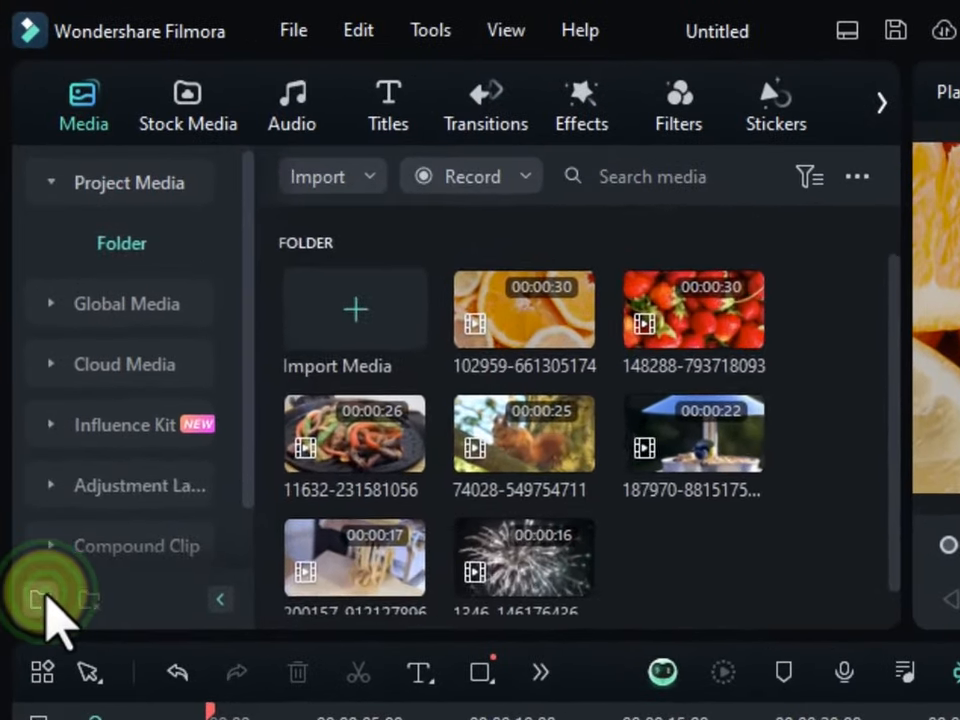
# Step: Add four new empty folders to the project media and delete the last one
pyautogui.click(25, 371)
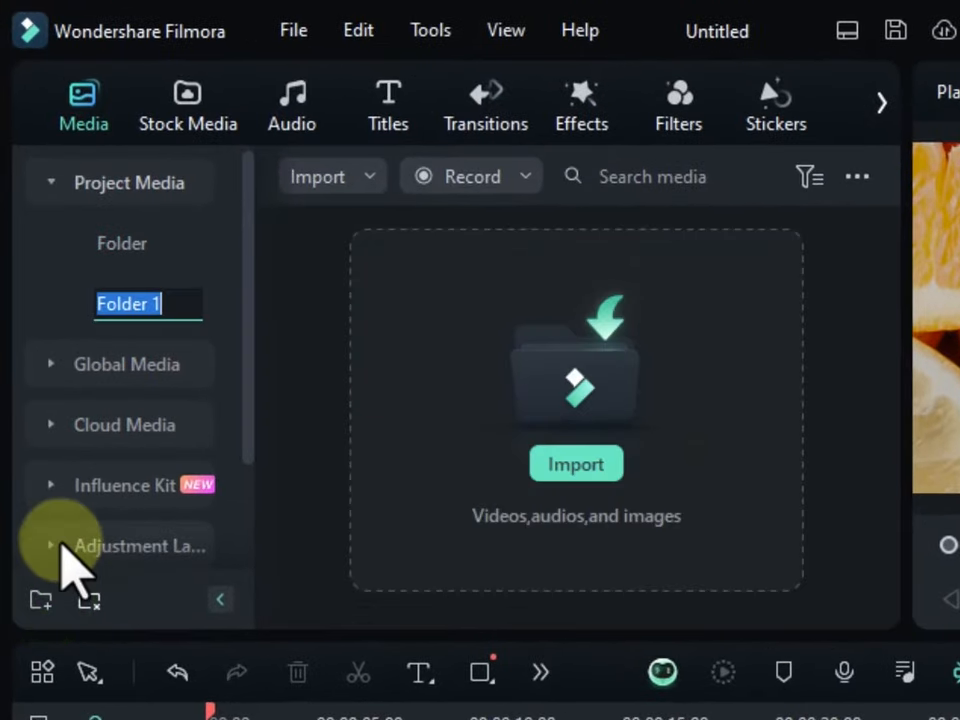
pyautogui.click(41, 600)
pyautogui.click(41, 600)
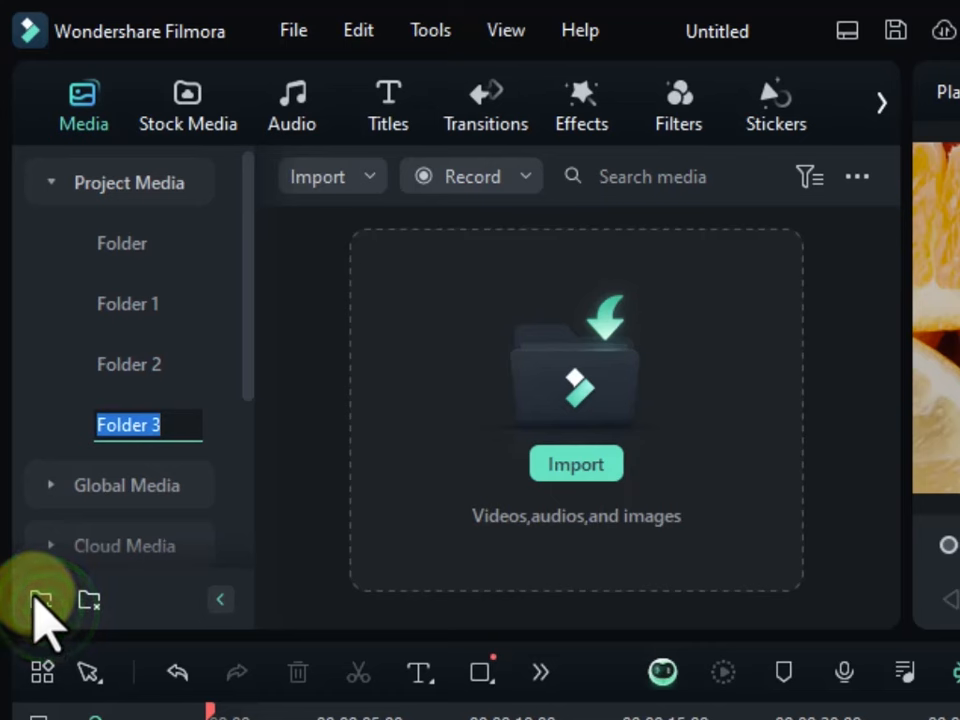
pyautogui.click(41, 600)
pyautogui.click(87, 602)
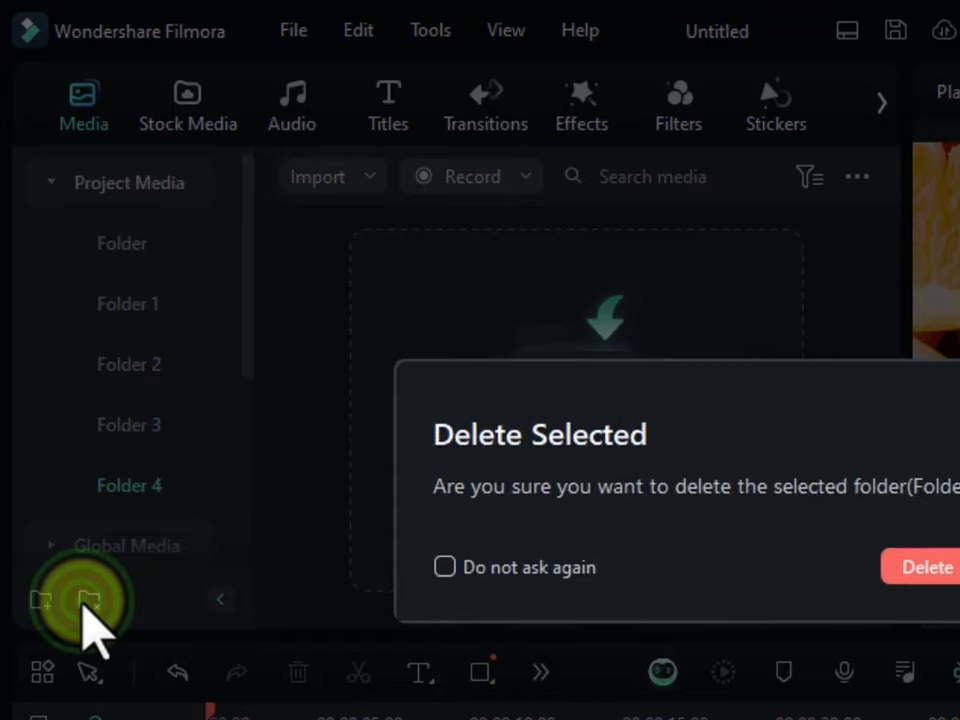
pyautogui.click(766, 483)
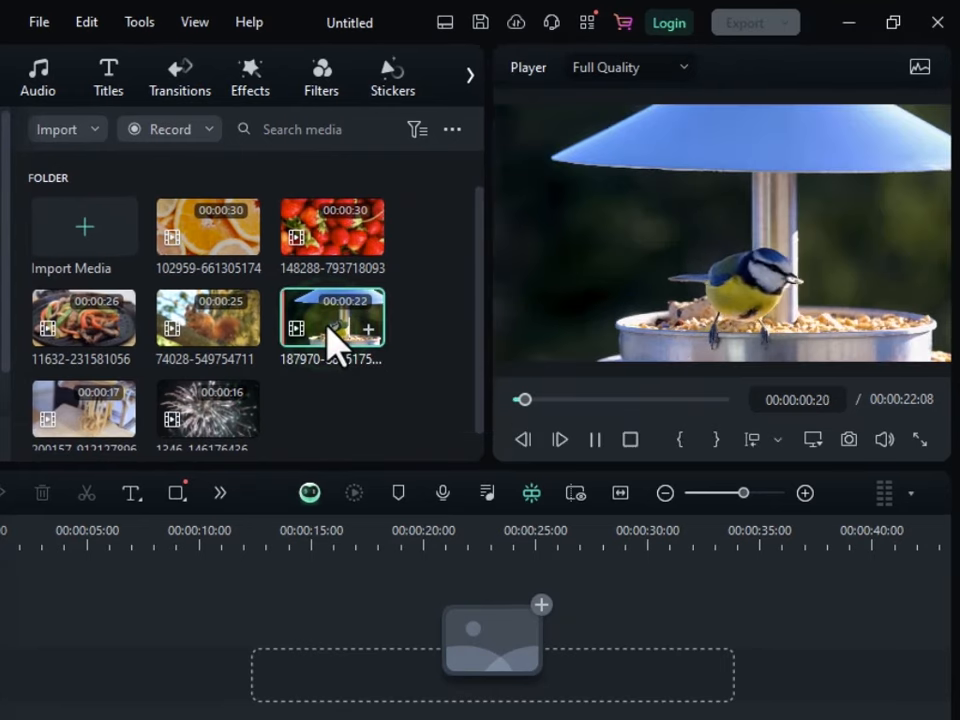
pyautogui.rightClick(333, 340)
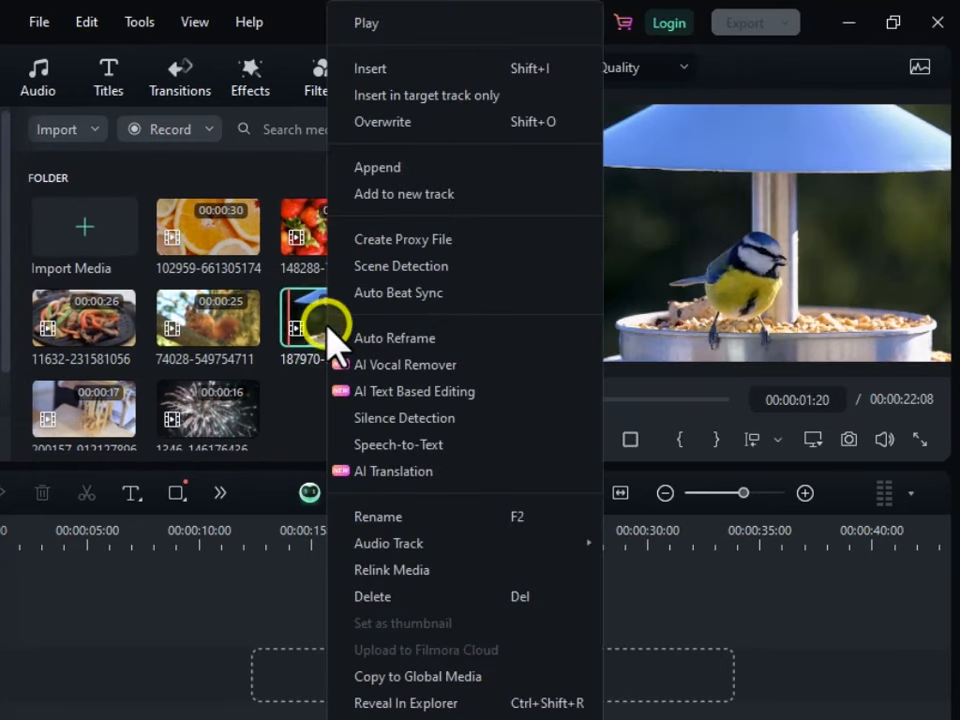
pyautogui.click(368, 597)
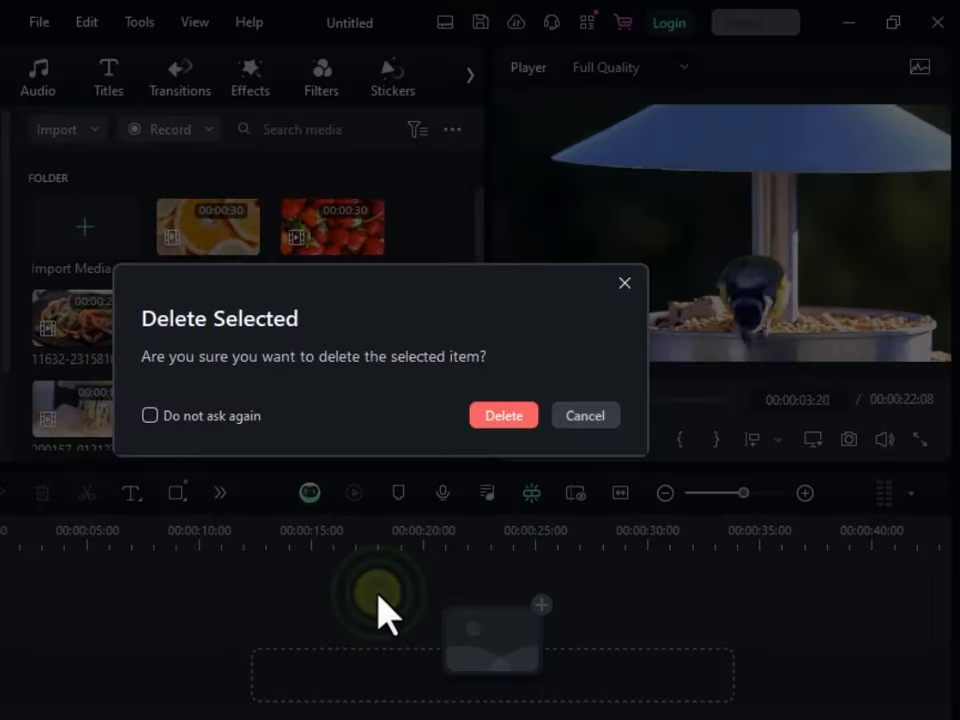
pyautogui.click(489, 418)
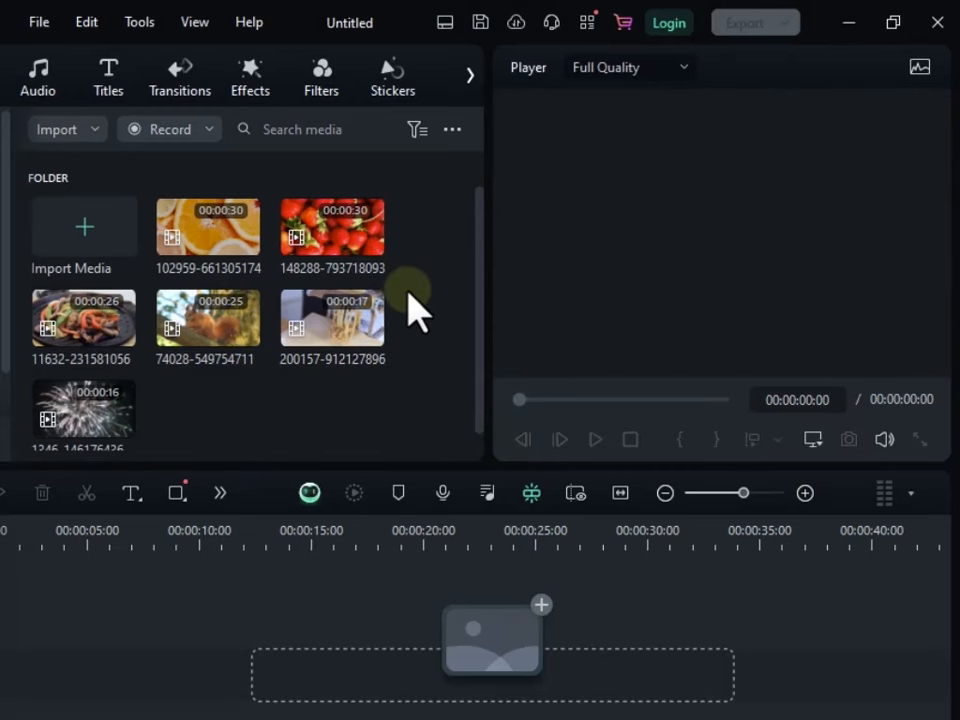
pyautogui.moveTo(378, 371); pyautogui.dragTo(290, 238)
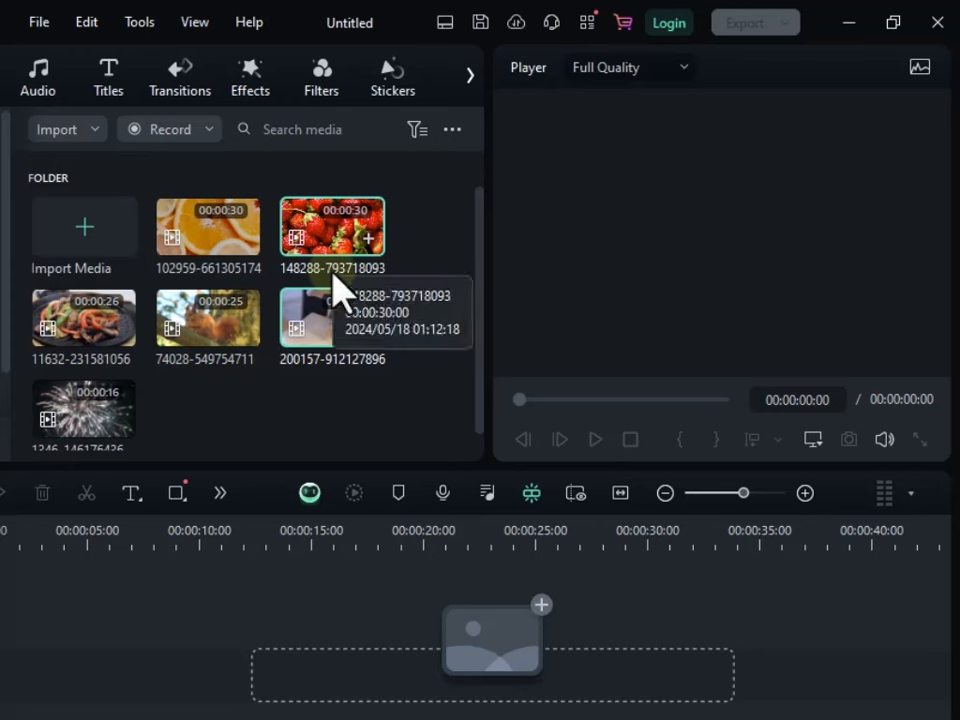
pyautogui.rightClick(333, 272)
pyautogui.click(420, 595)
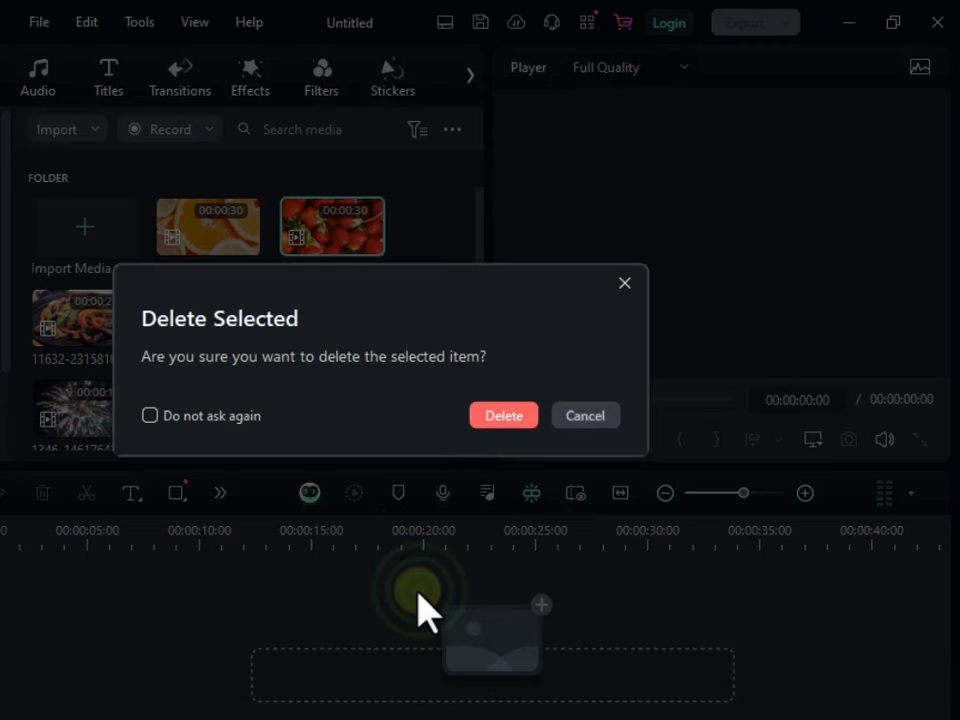
pyautogui.click(505, 415)
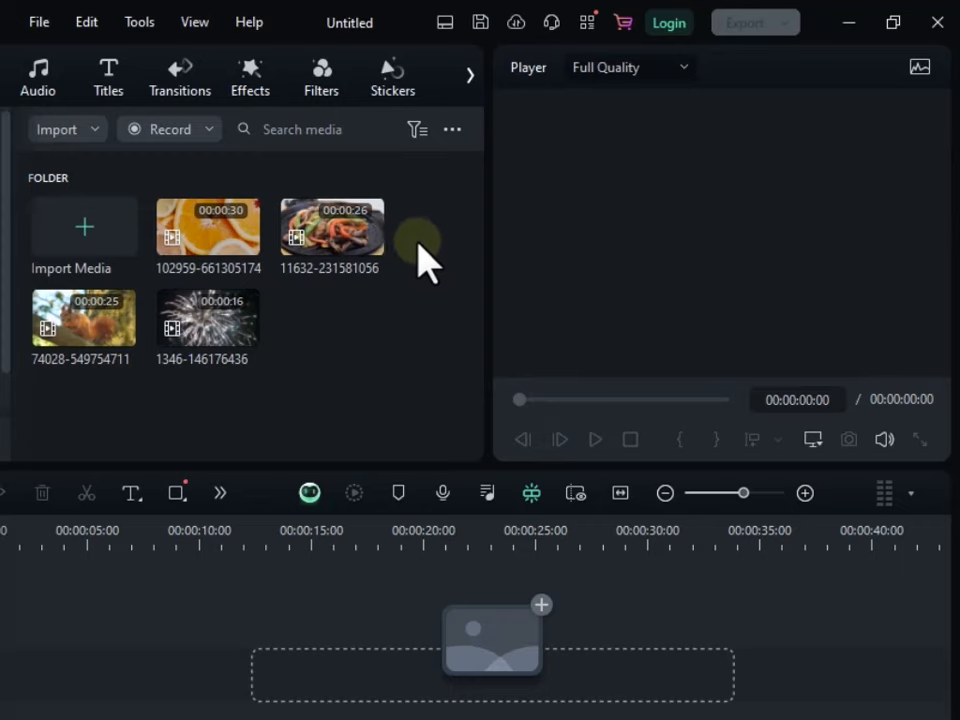
pyautogui.doubleClick(223, 242)
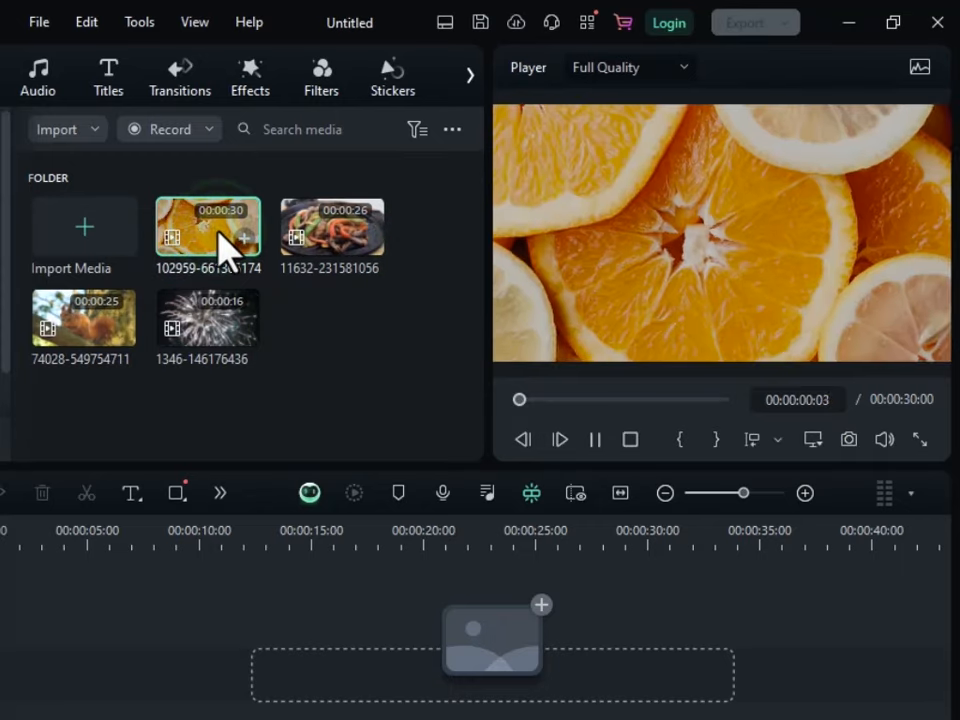
pyautogui.doubleClick(68, 343)
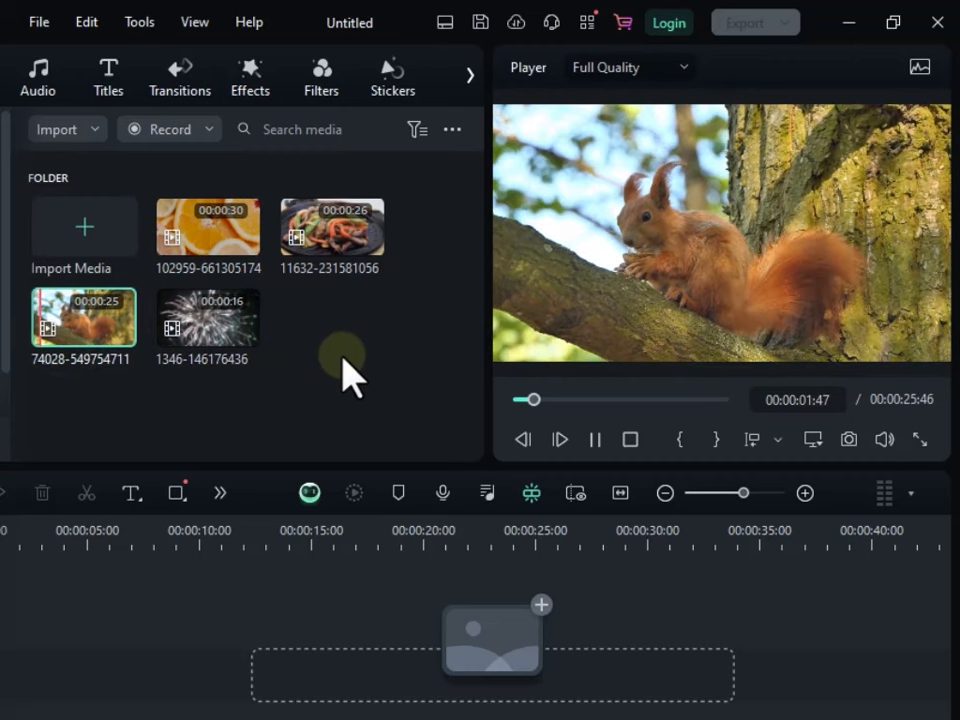
pyautogui.press('Delete')
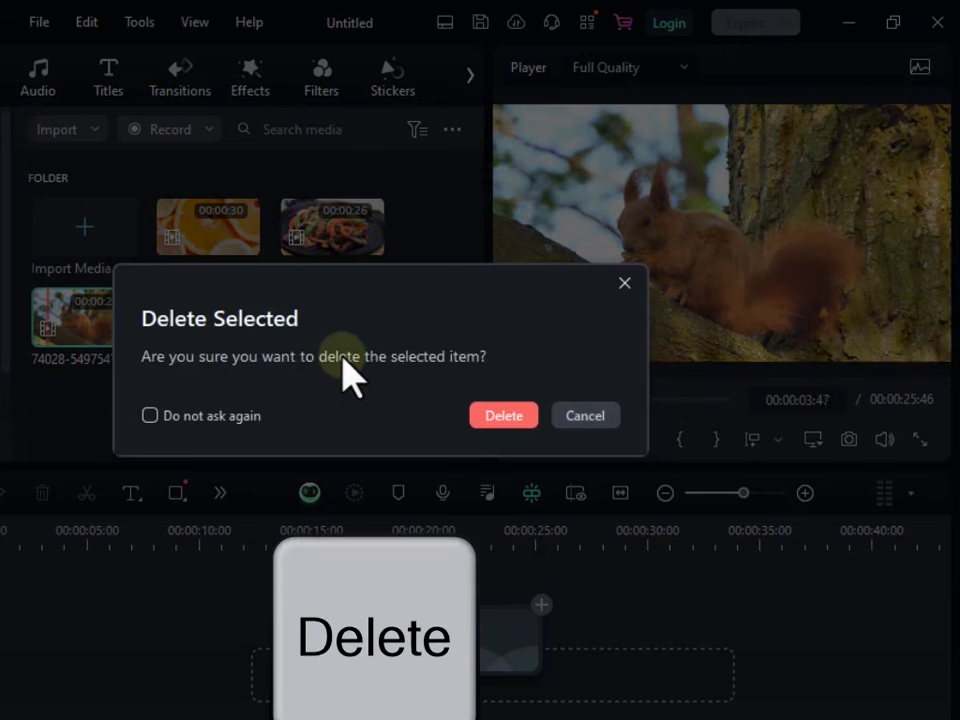
pyautogui.click(527, 412)
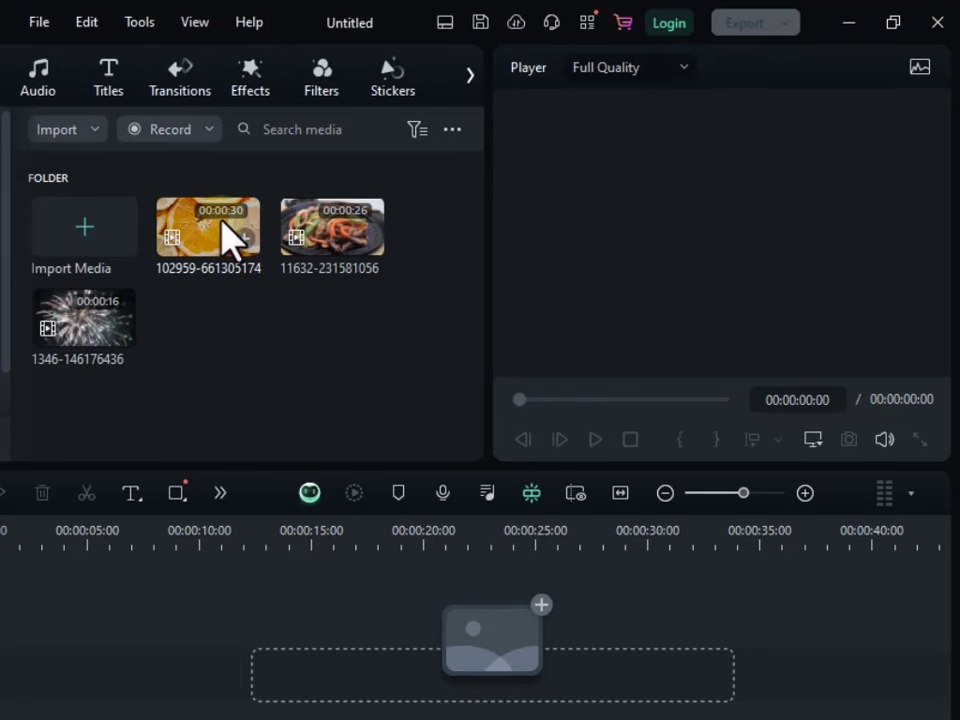
pyautogui.click(218, 238)
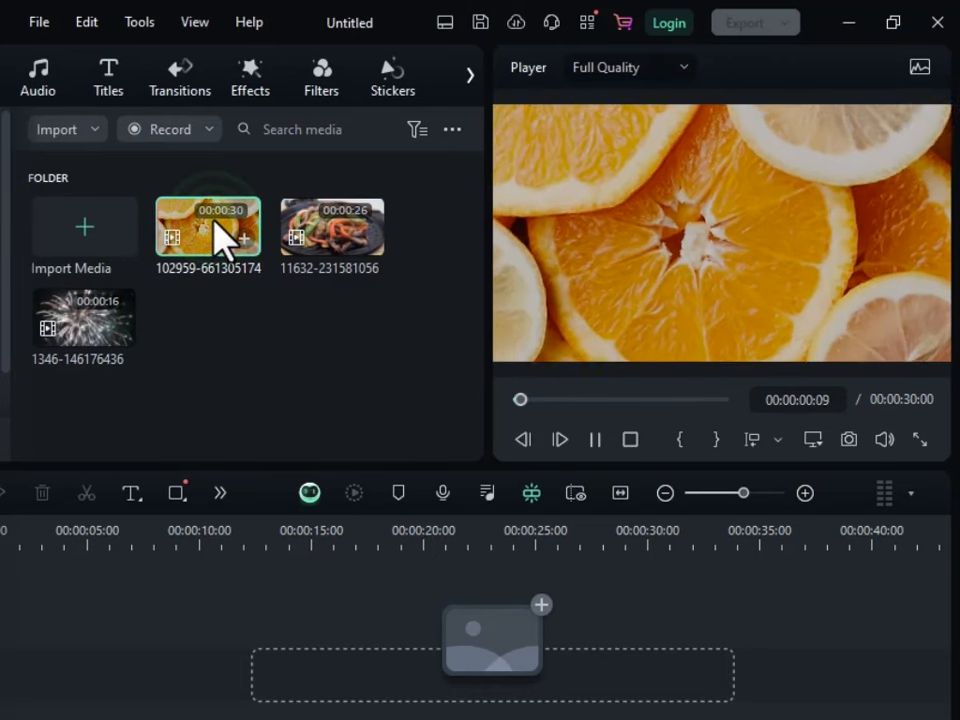
pyautogui.press('Delete')
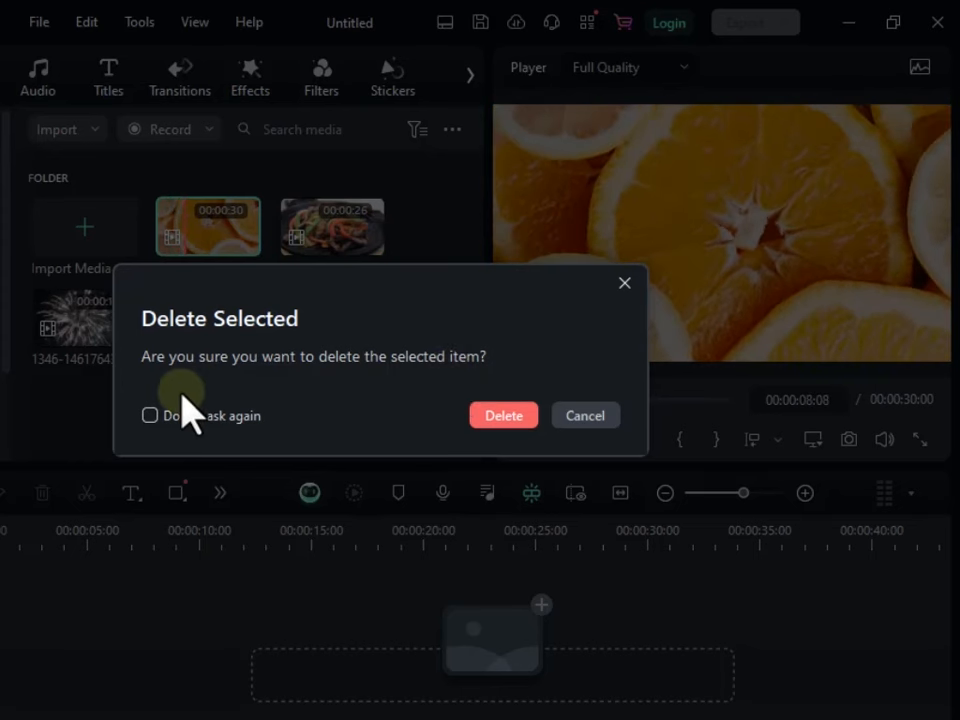
pyautogui.click(150, 415)
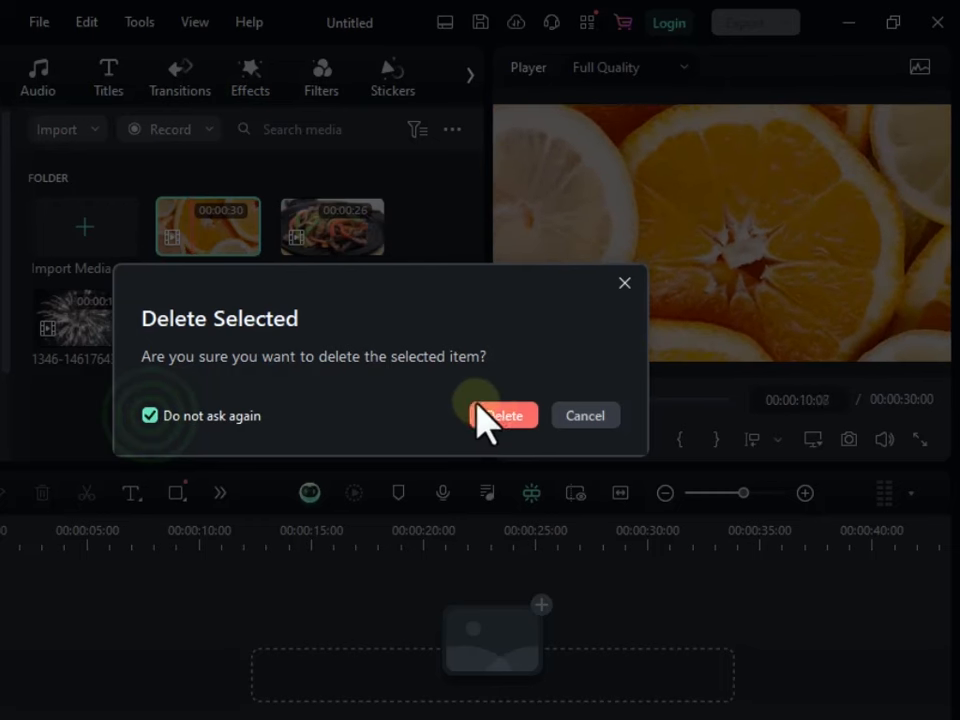
pyautogui.click(496, 418)
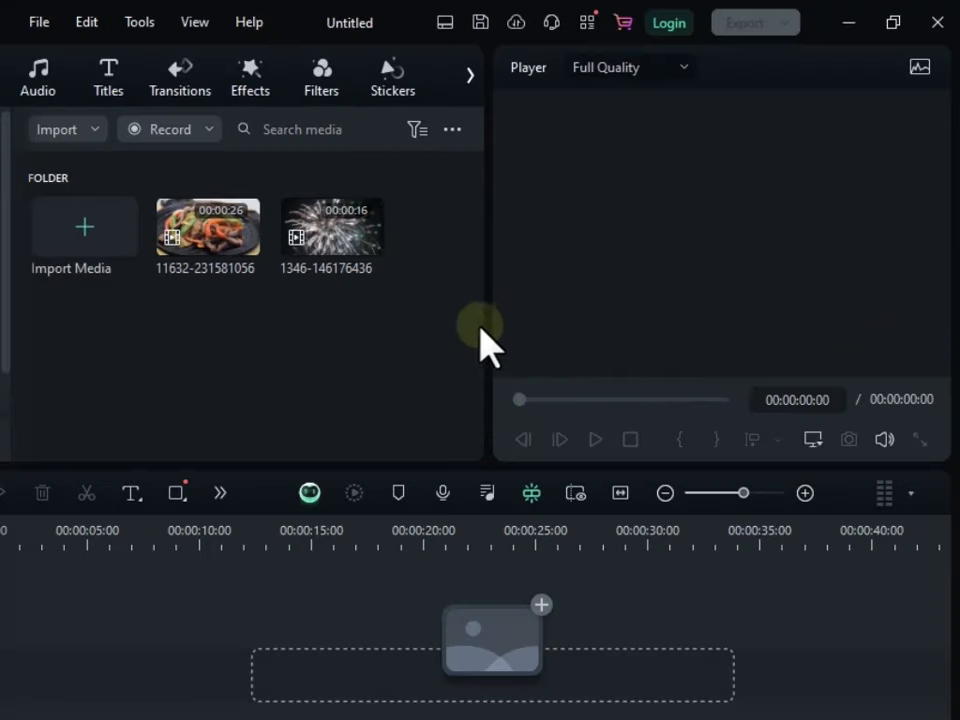
pyautogui.doubleClick(208, 255)
pyautogui.rightClick(205, 235)
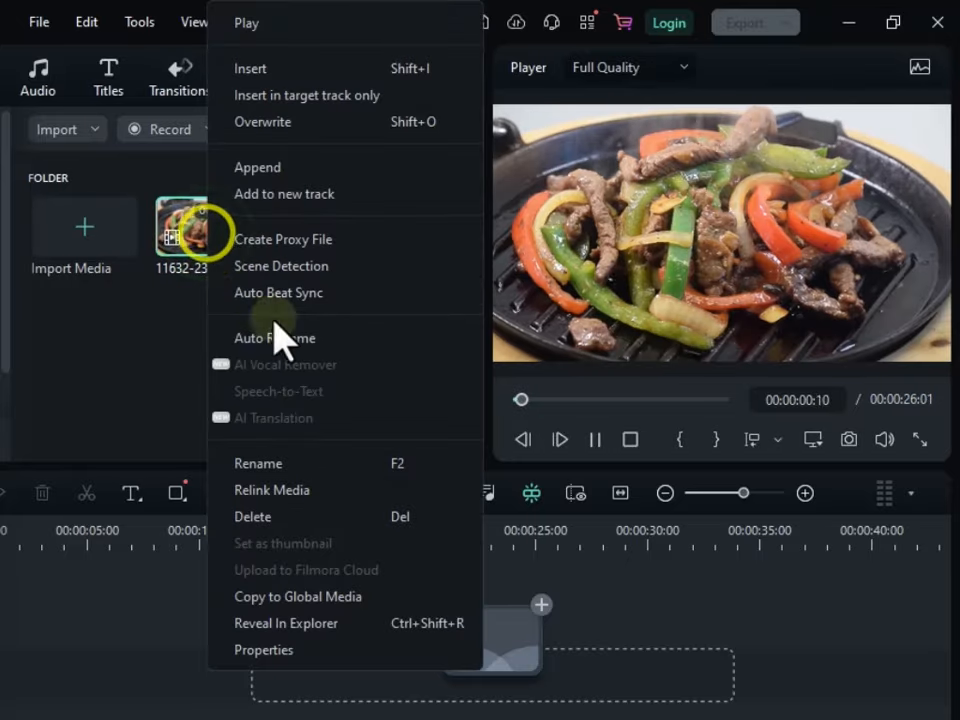
pyautogui.click(330, 518)
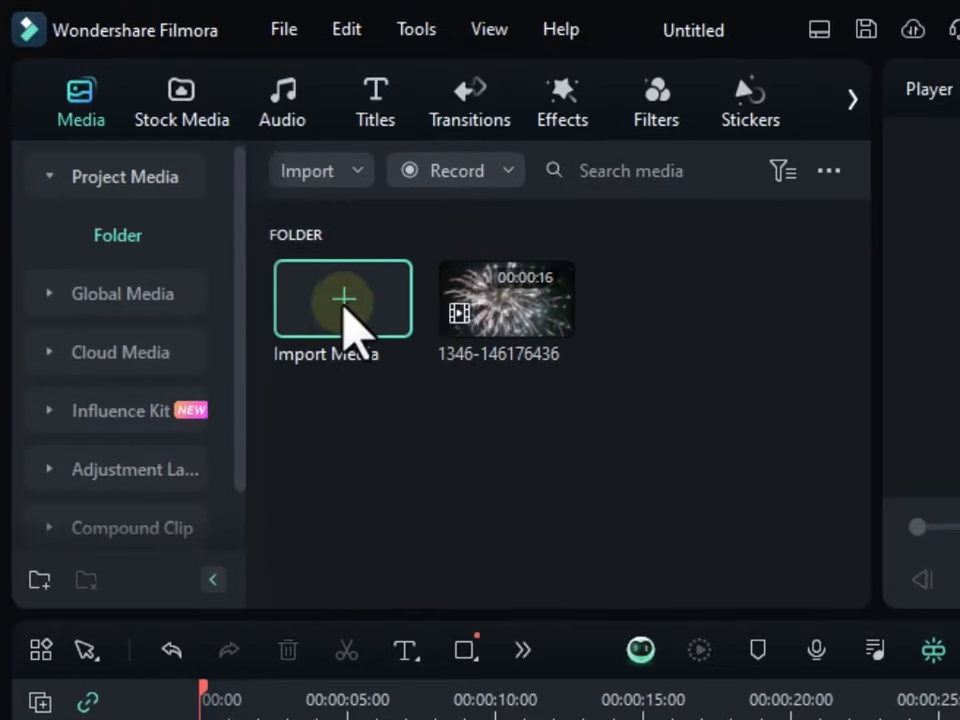
pyautogui.click(345, 304)
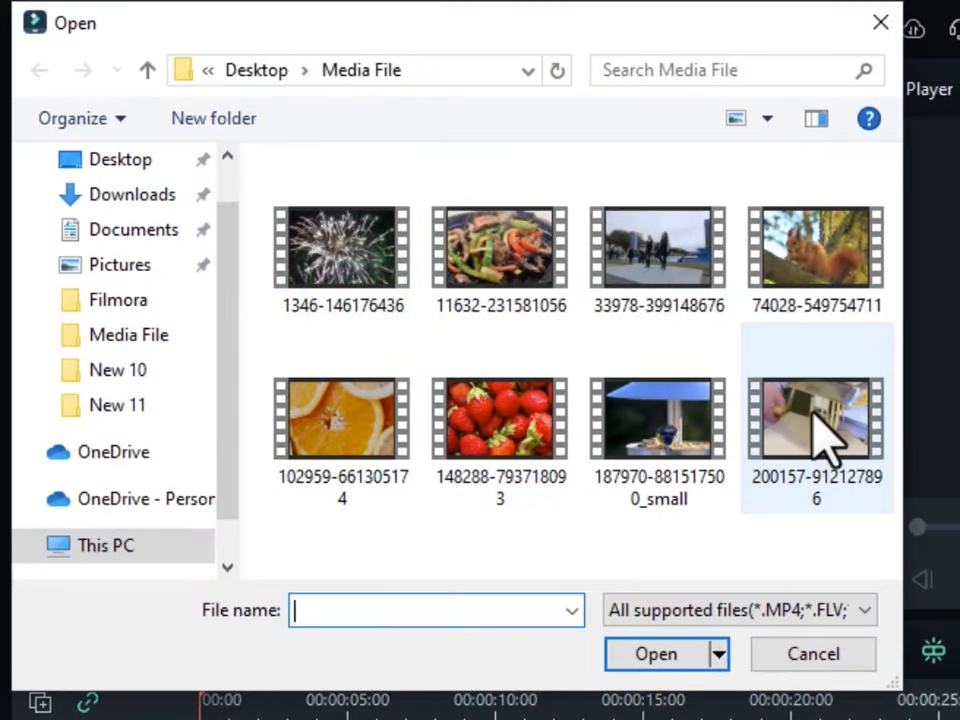
pyautogui.click(665, 265)
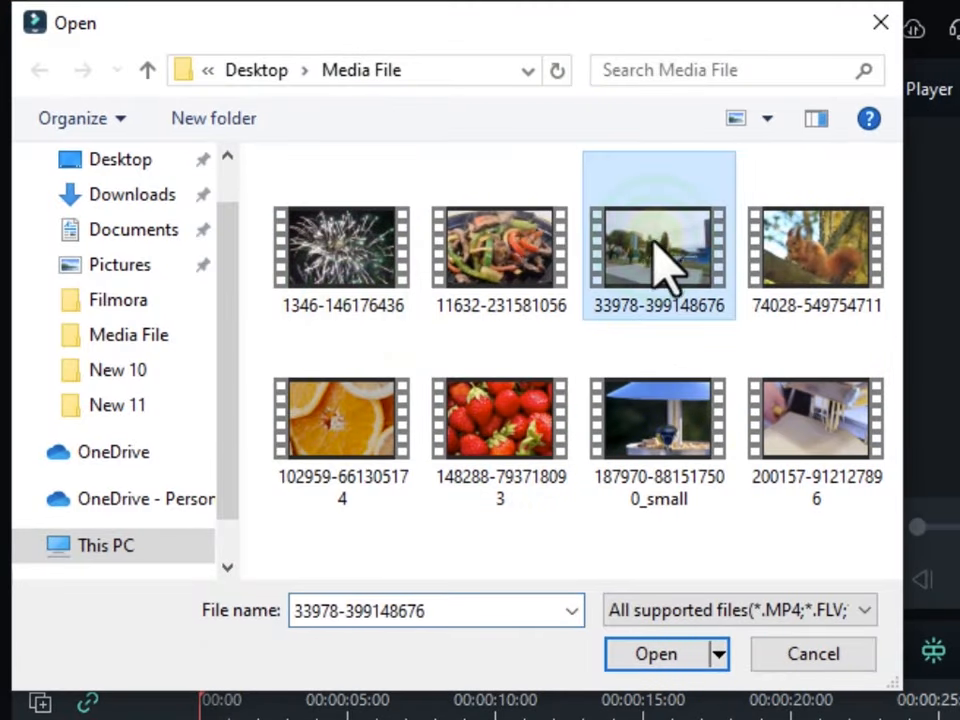
pyautogui.click(660, 655)
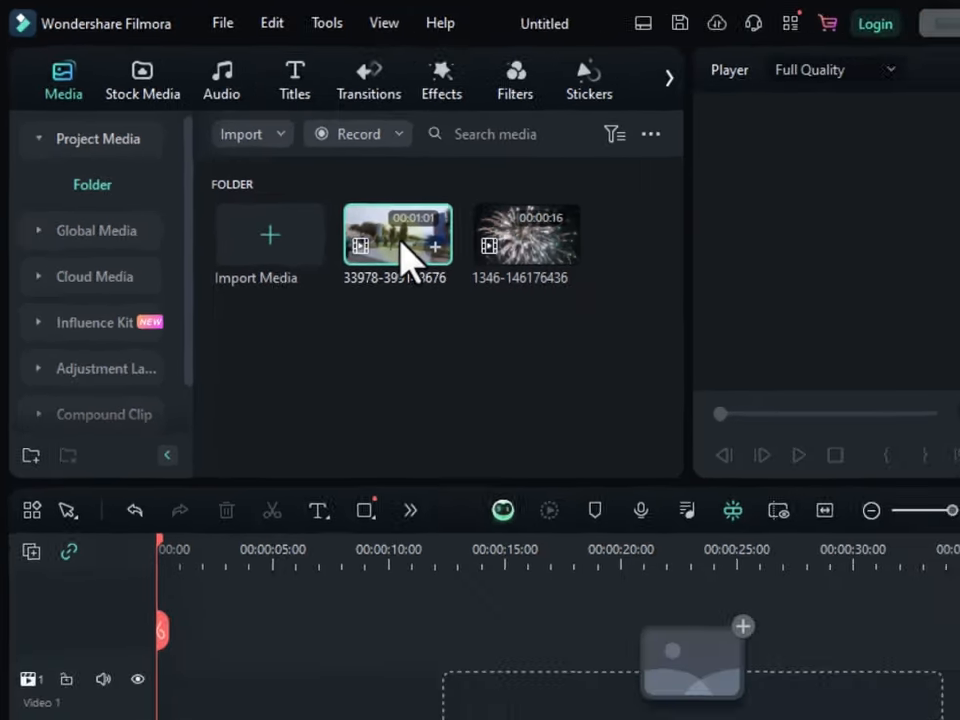
pyautogui.doubleClick(510, 307)
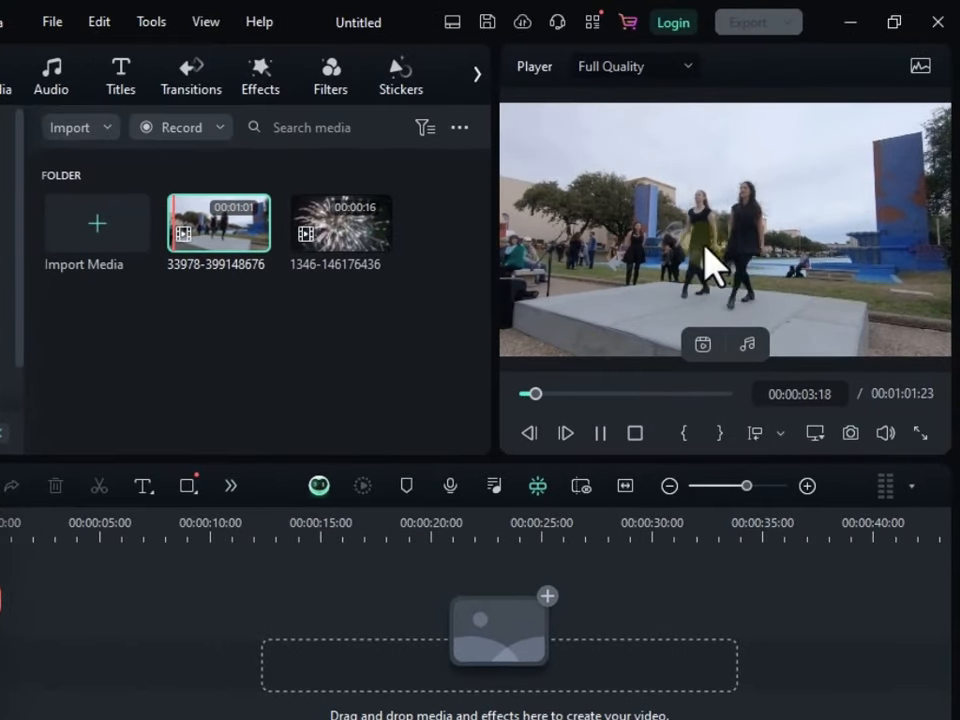
pyautogui.click(600, 433)
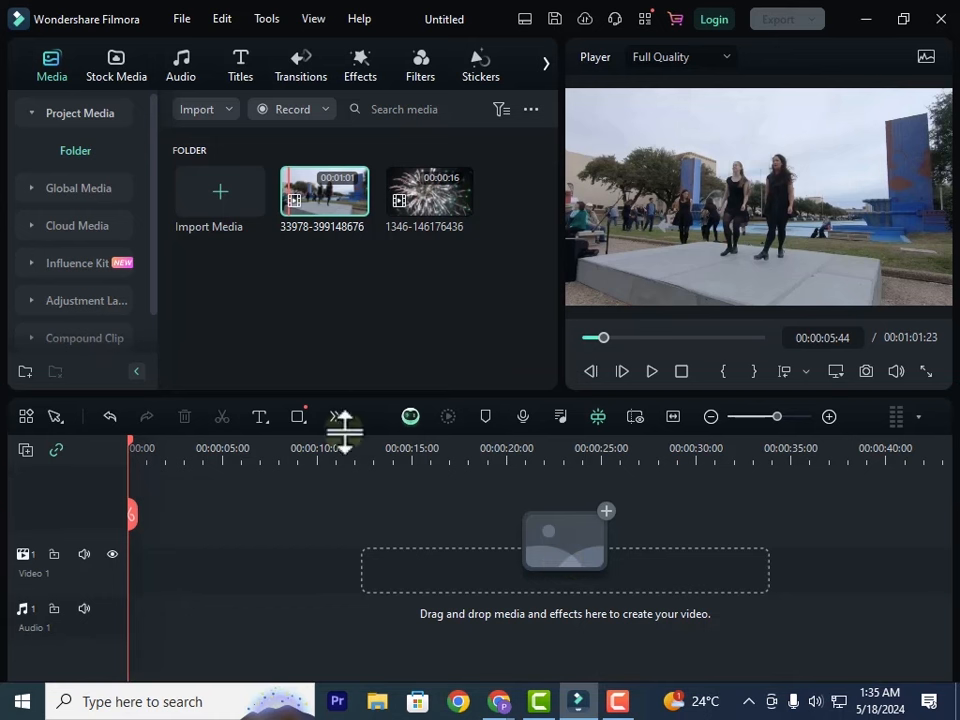
pyautogui.click(355, 202)
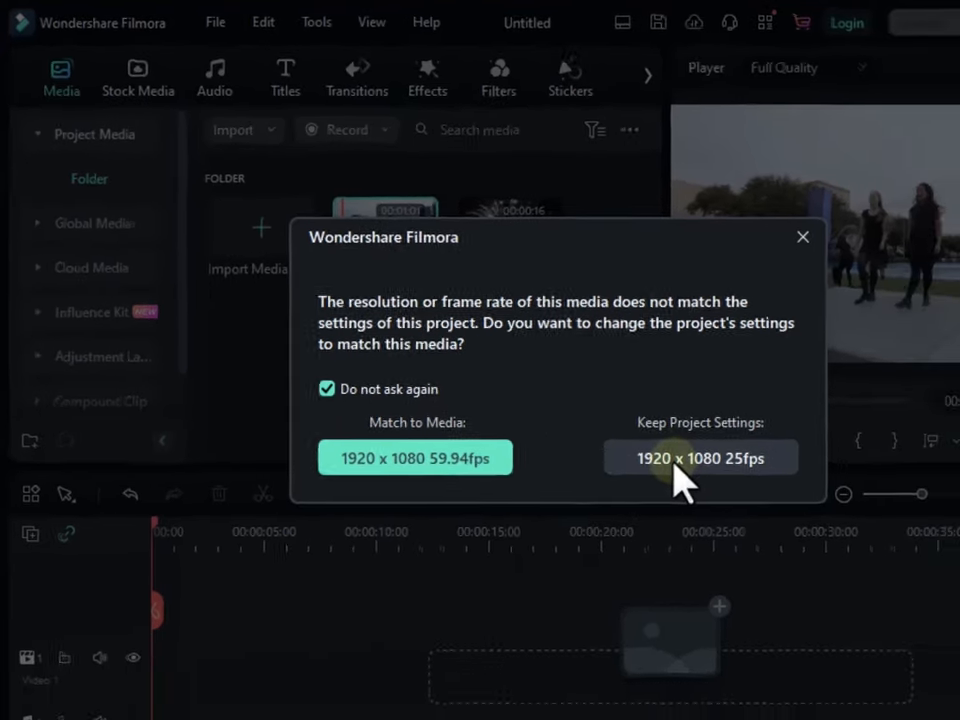
pyautogui.click(757, 516)
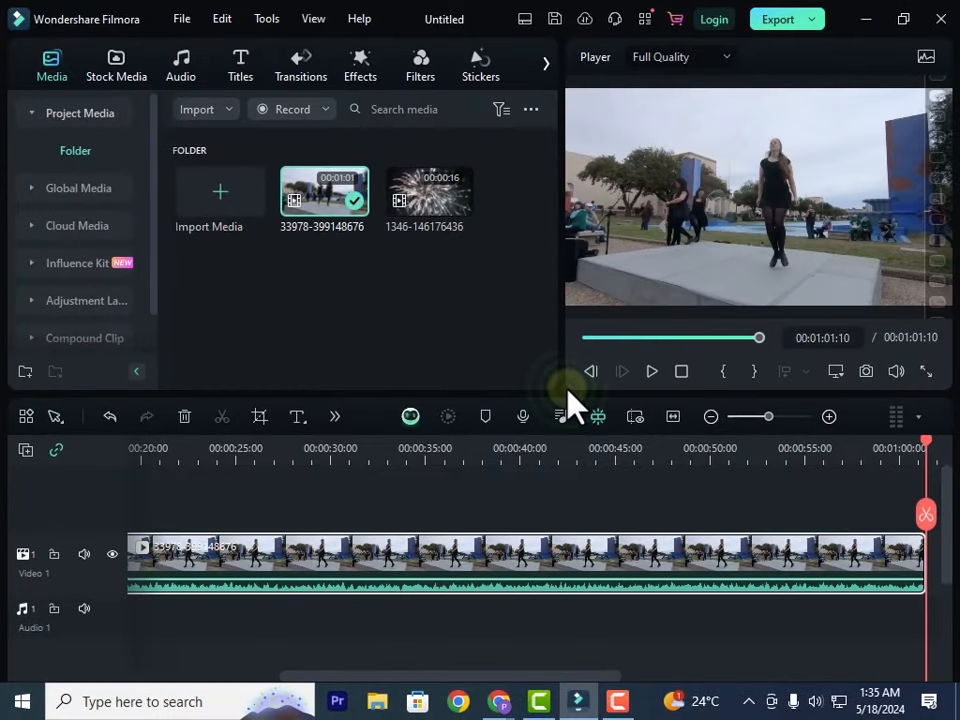
pyautogui.scroll(-2, 336, 511)
pyautogui.scroll(2, 336, 511)
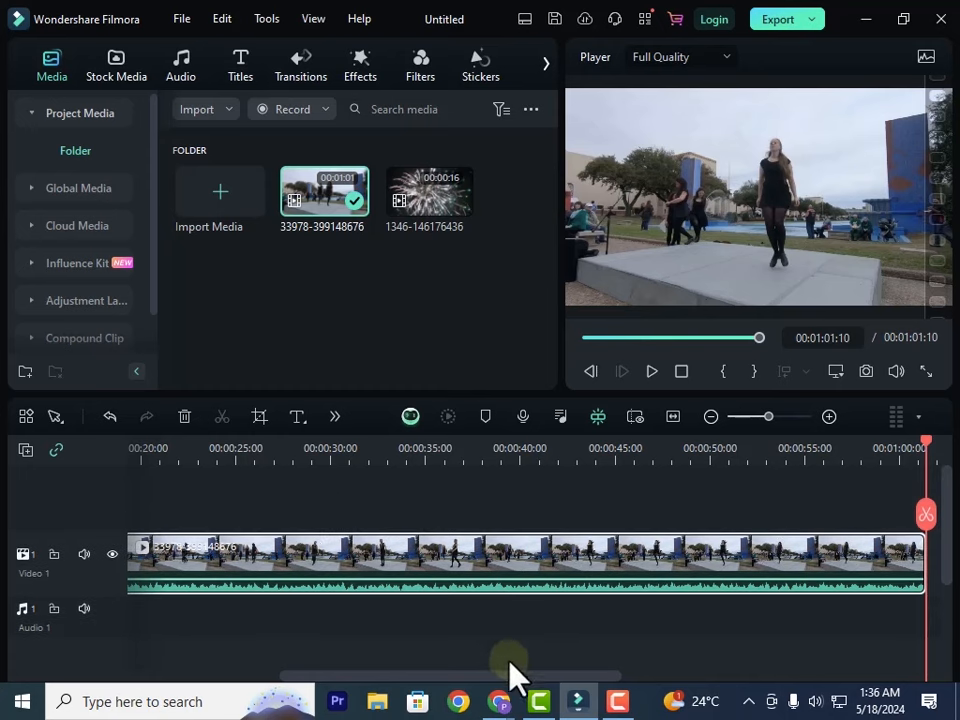
pyautogui.moveTo(513, 679); pyautogui.dragTo(369, 696)
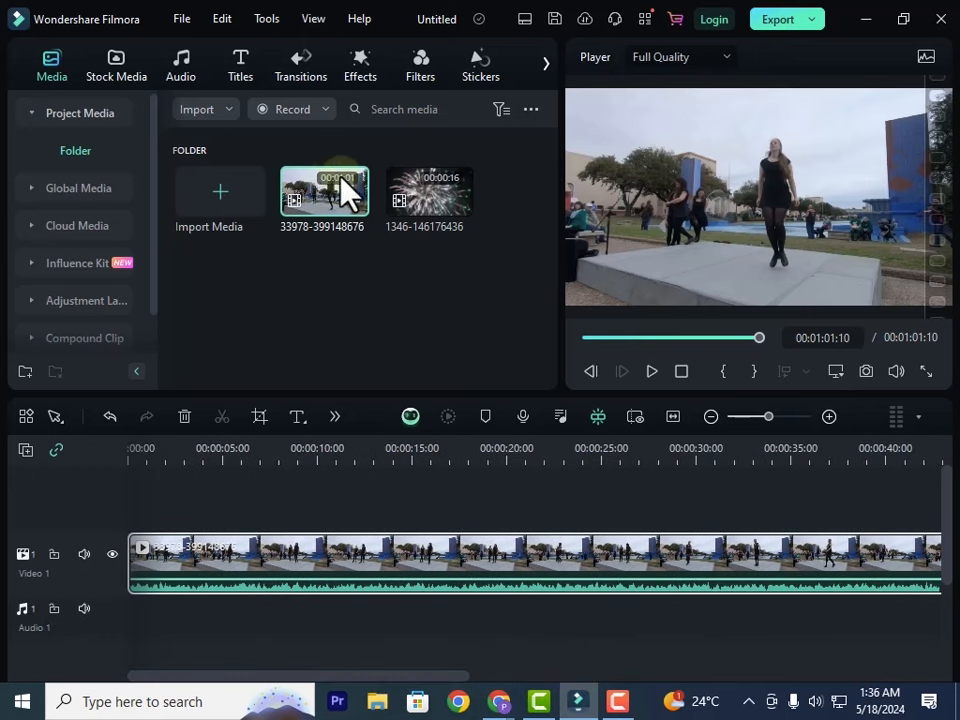
pyautogui.moveTo(320, 184); pyautogui.dragTo(145, 500)
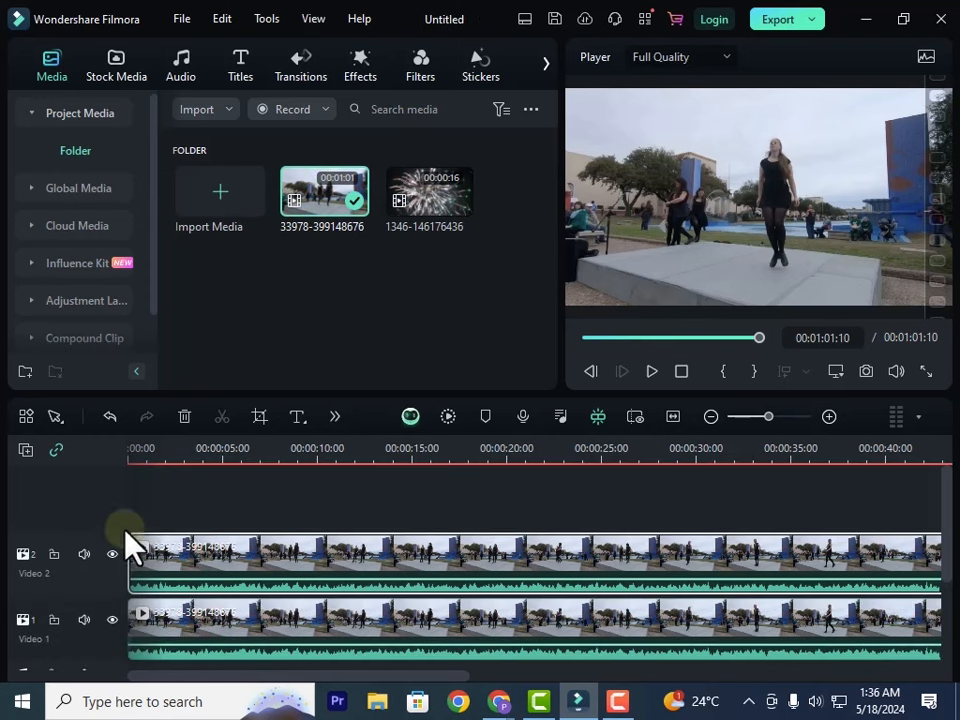
pyautogui.scroll(-3, 228, 565)
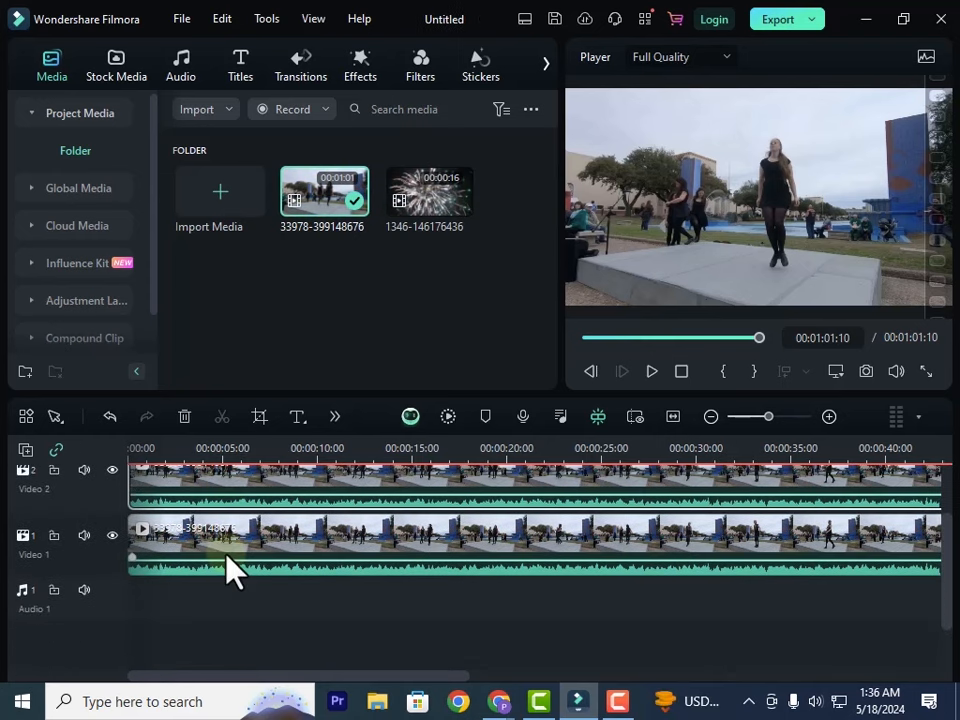
pyautogui.scroll(2, 438, 507)
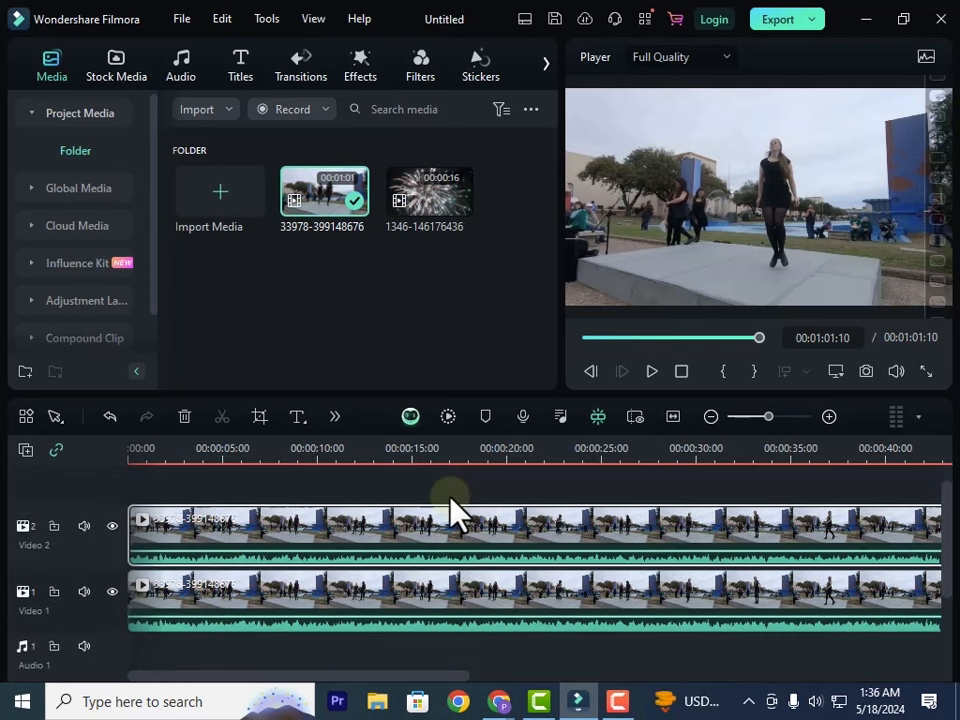
# Step: Delete the duplicate clip from the Video 2 track
pyautogui.press('Delete')
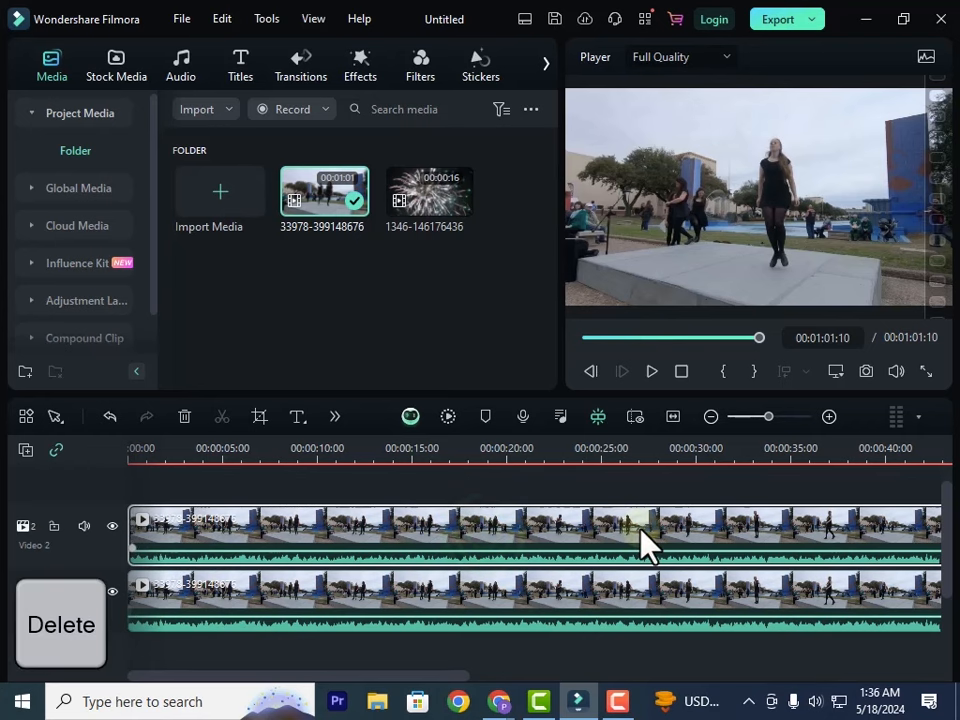
pyautogui.scroll(-2, 330, 520)
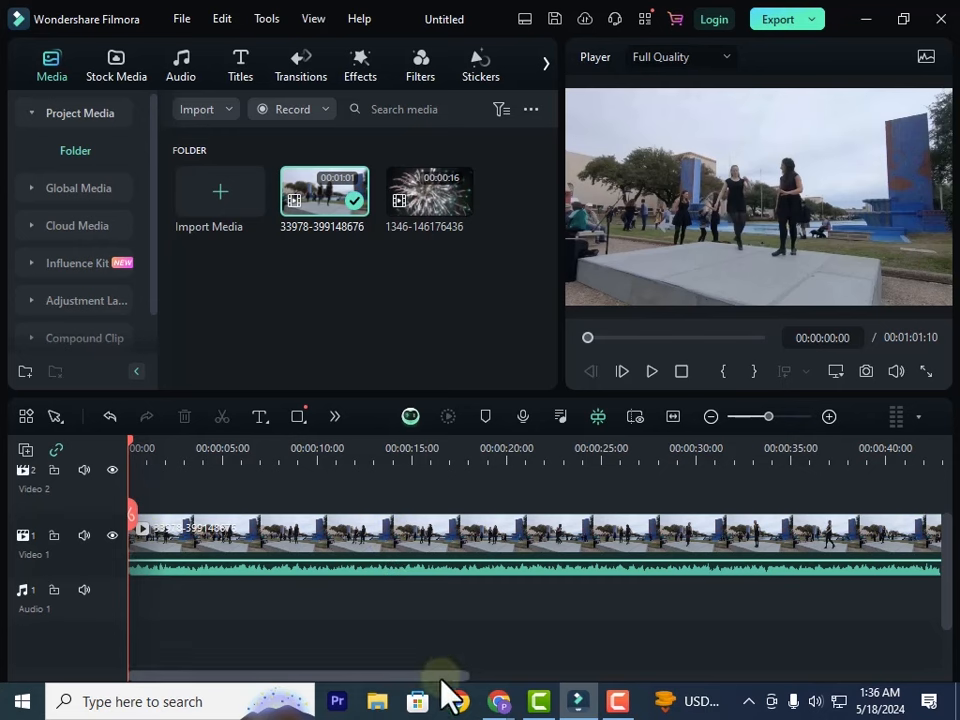
# Step: Play the timeline from its start to about 00:00:02:03 and split the Video 1 clip at the playhead
pyautogui.moveTo(441, 679); pyautogui.dragTo(348, 678)
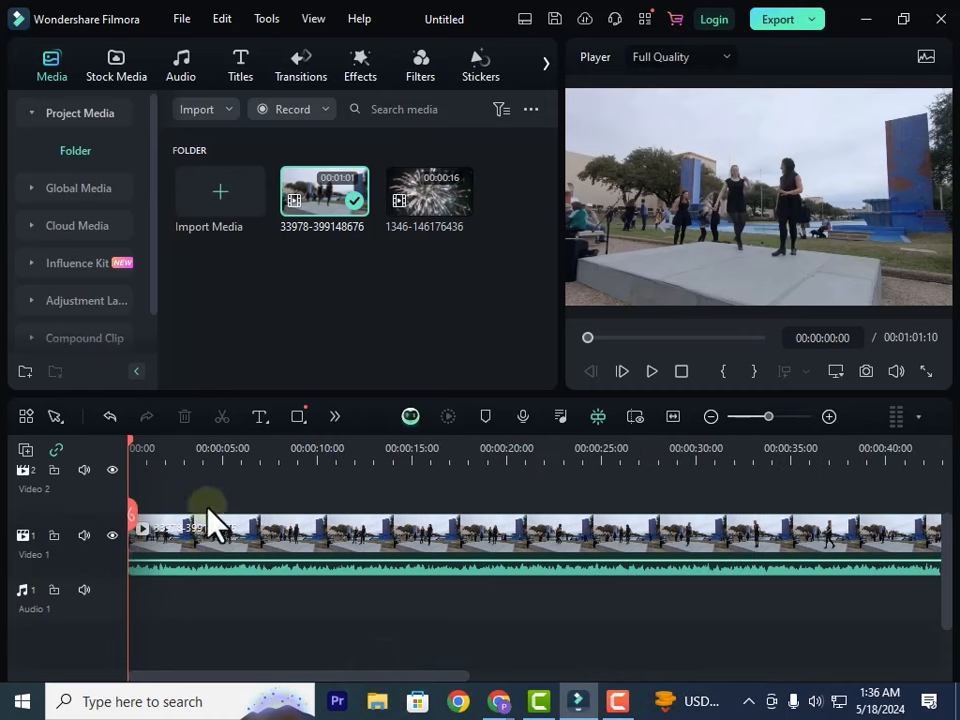
pyautogui.click(623, 371)
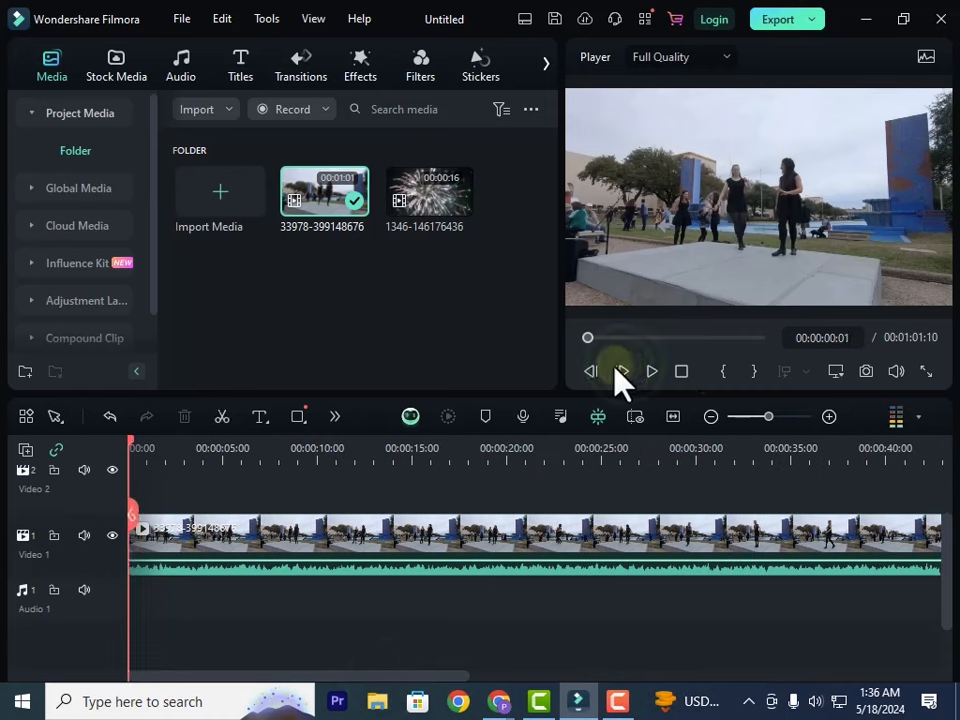
pyautogui.click(652, 372)
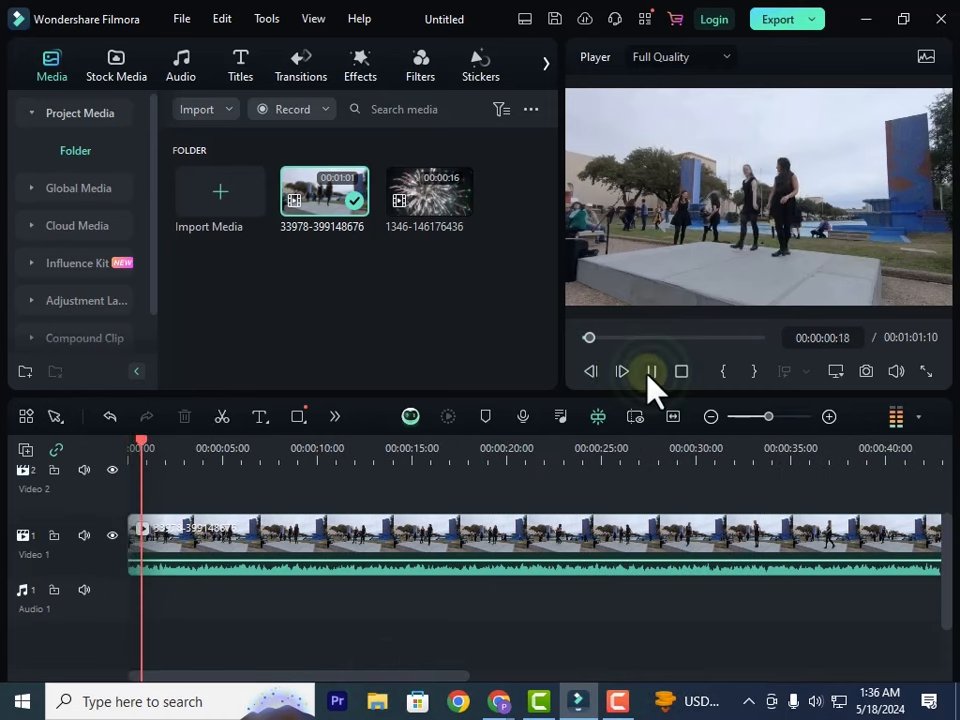
pyautogui.click(649, 374)
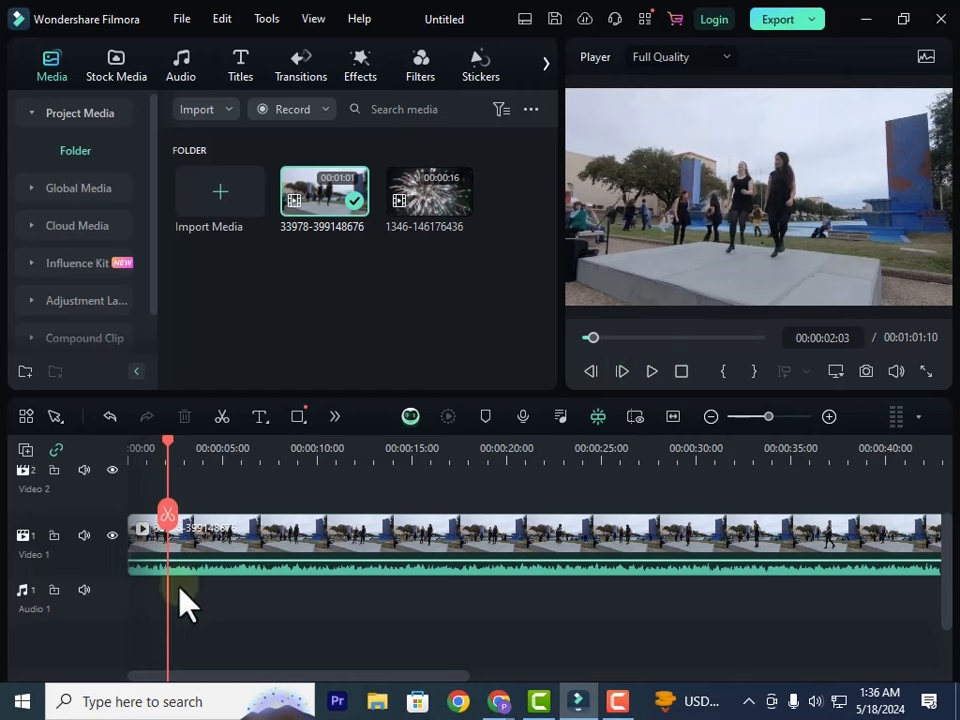
pyautogui.click(222, 417)
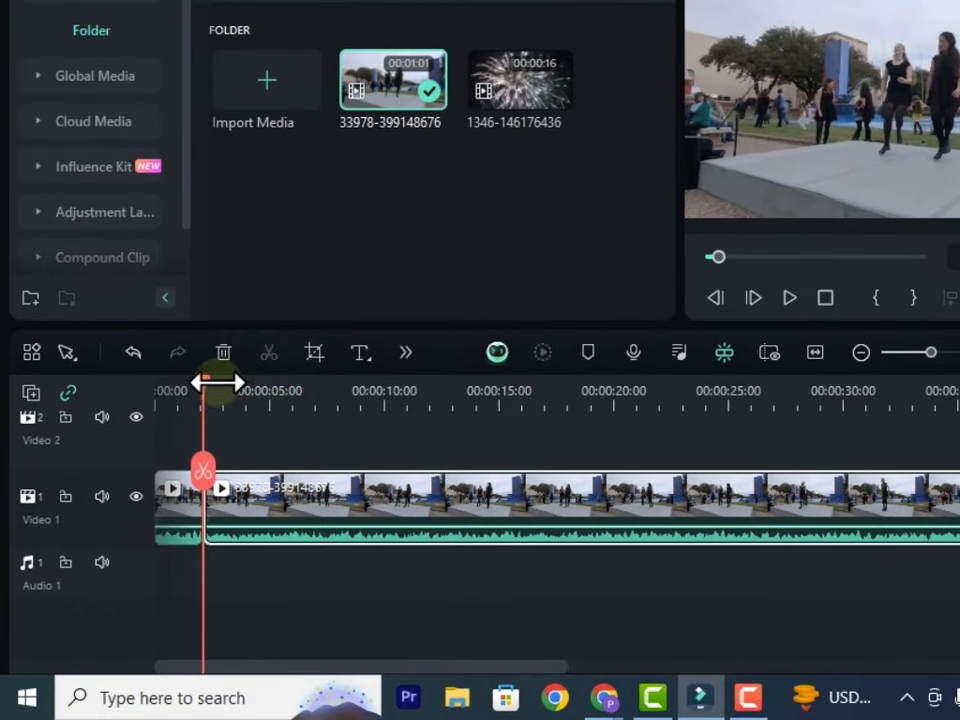
# Step: Shift the second Video 1 piece later so that it starts at about 00:00:04, leaving a gap after the first piece
pyautogui.moveTo(210, 395); pyautogui.dragTo(253, 403)
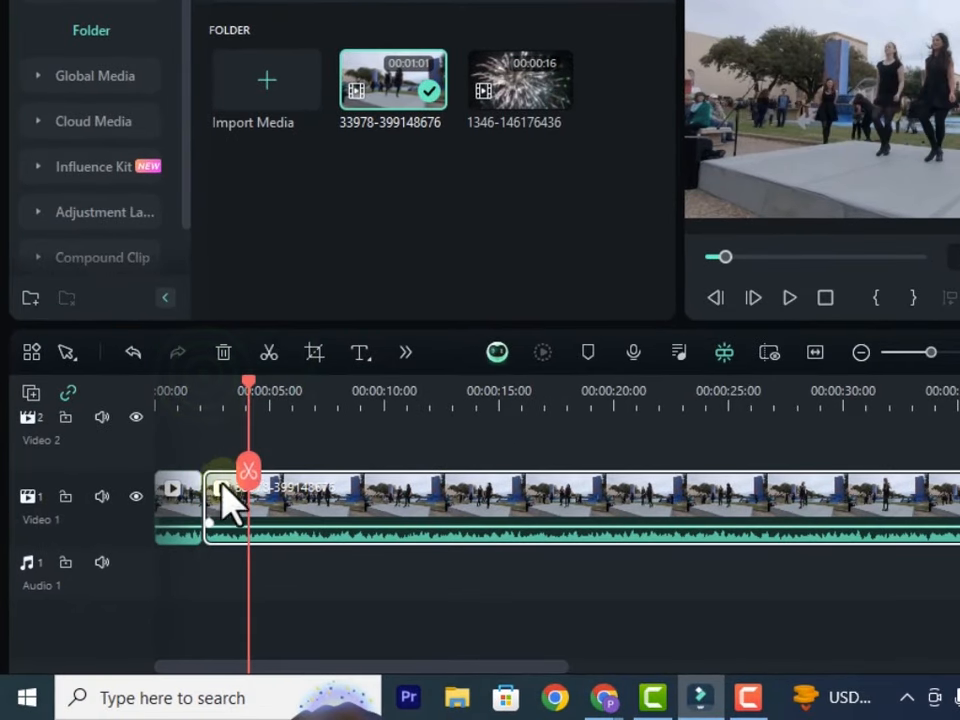
pyautogui.moveTo(330, 524); pyautogui.dragTo(377, 525)
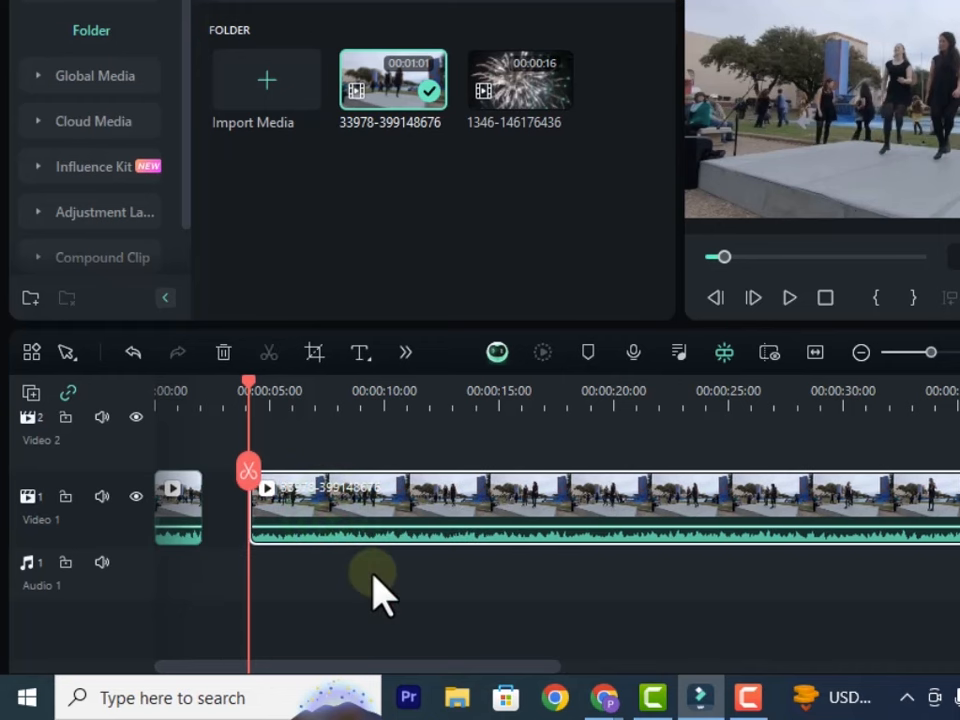
pyautogui.click(366, 573)
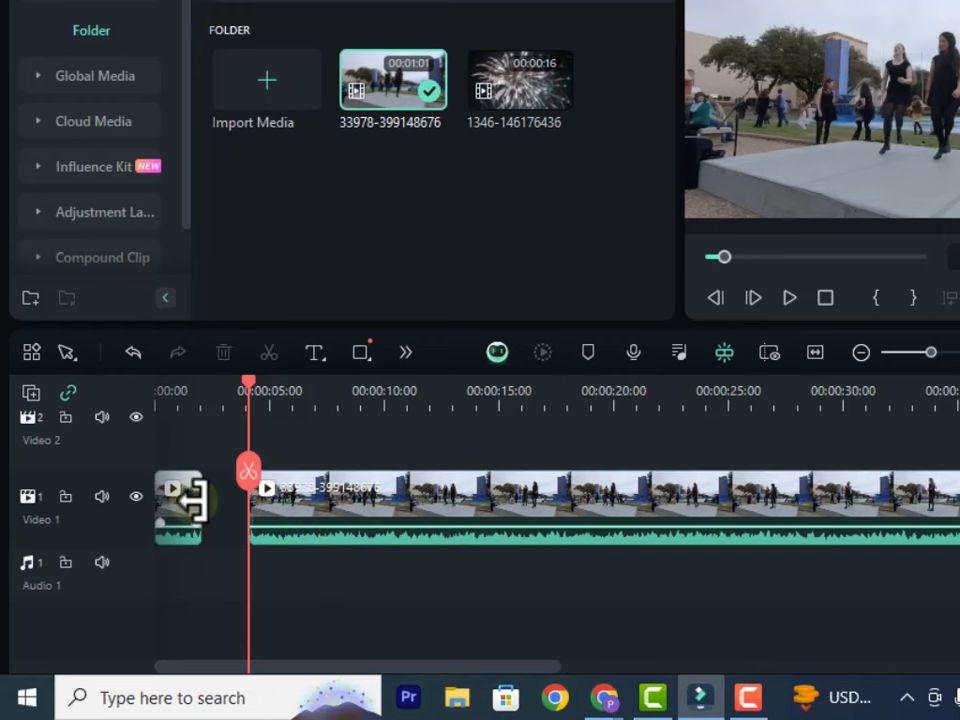
# Step: Delete the short first piece from Video 1 and move the remaining clip to the timeline's start
pyautogui.press('Delete')
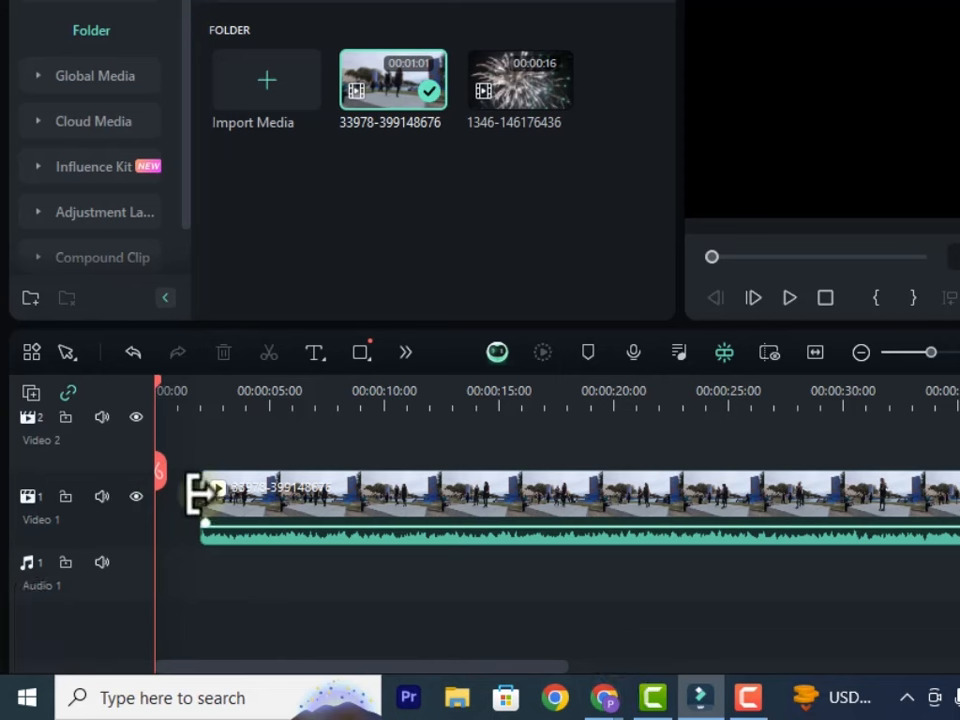
pyautogui.moveTo(240, 531); pyautogui.dragTo(197, 523)
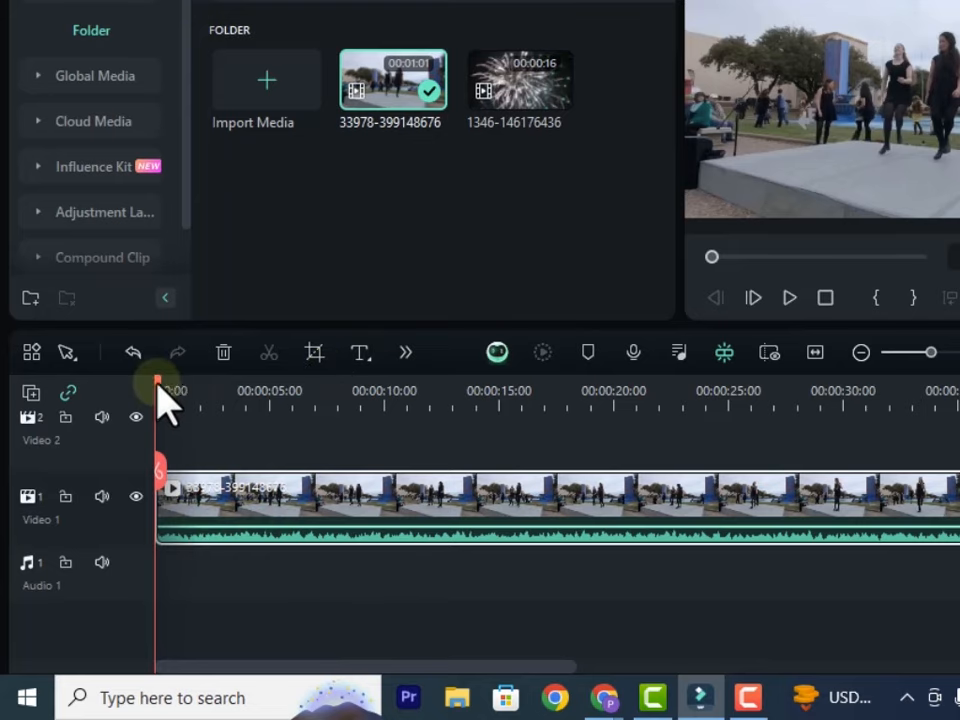
# Step: Split the Video 1 clip at about 00:00:10:01, 00:00:16:07 and 00:00:19:12
pyautogui.moveTo(156, 381); pyautogui.dragTo(333, 564)
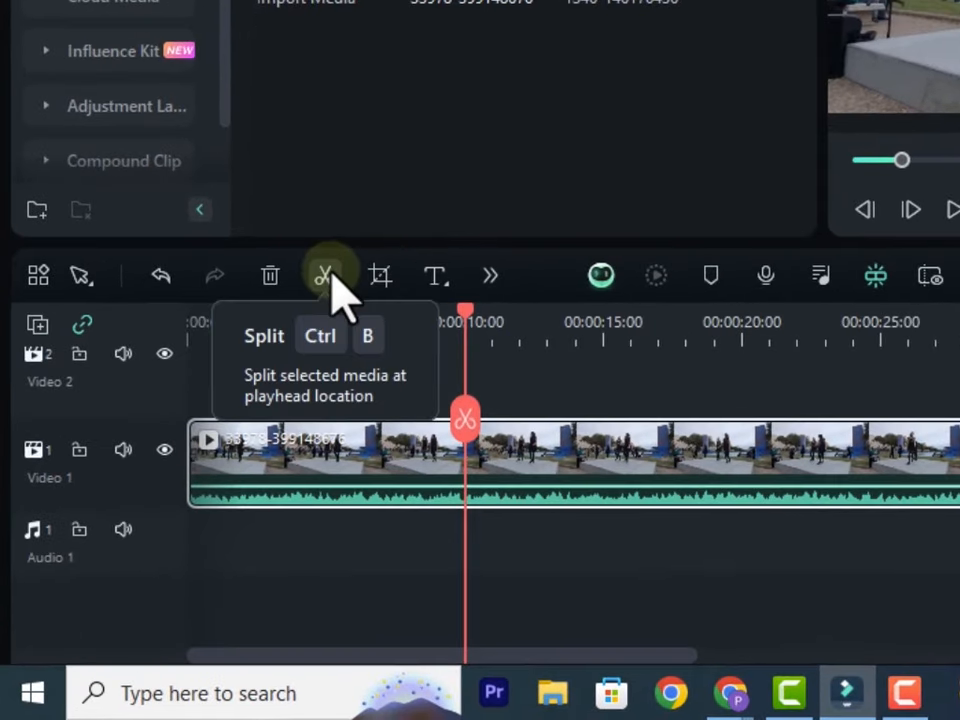
pyautogui.click(324, 276)
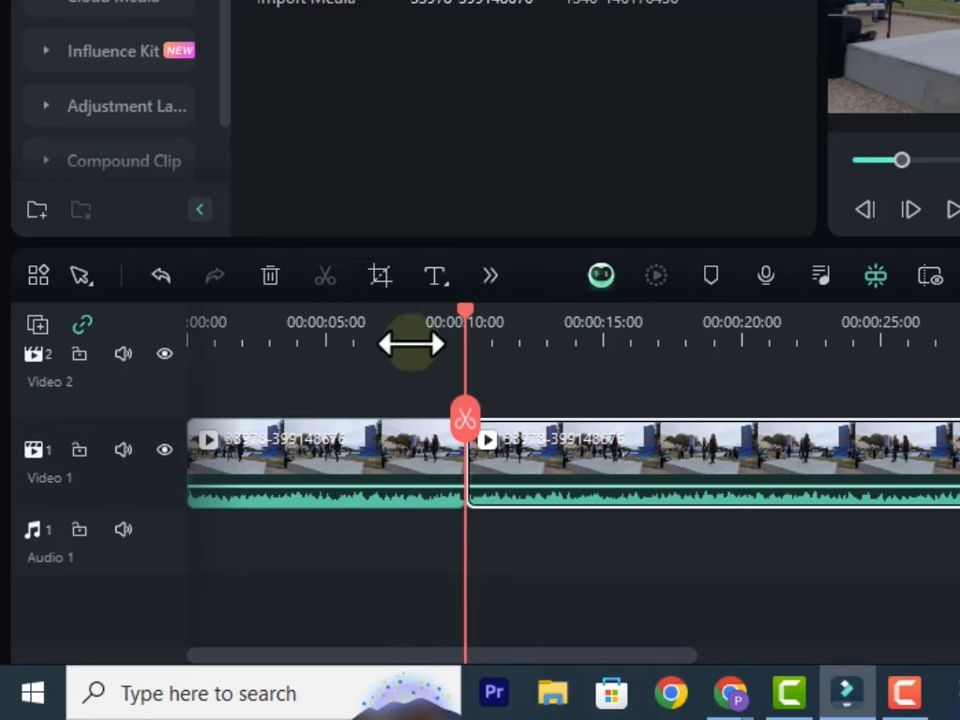
pyautogui.moveTo(476, 332); pyautogui.dragTo(515, 365)
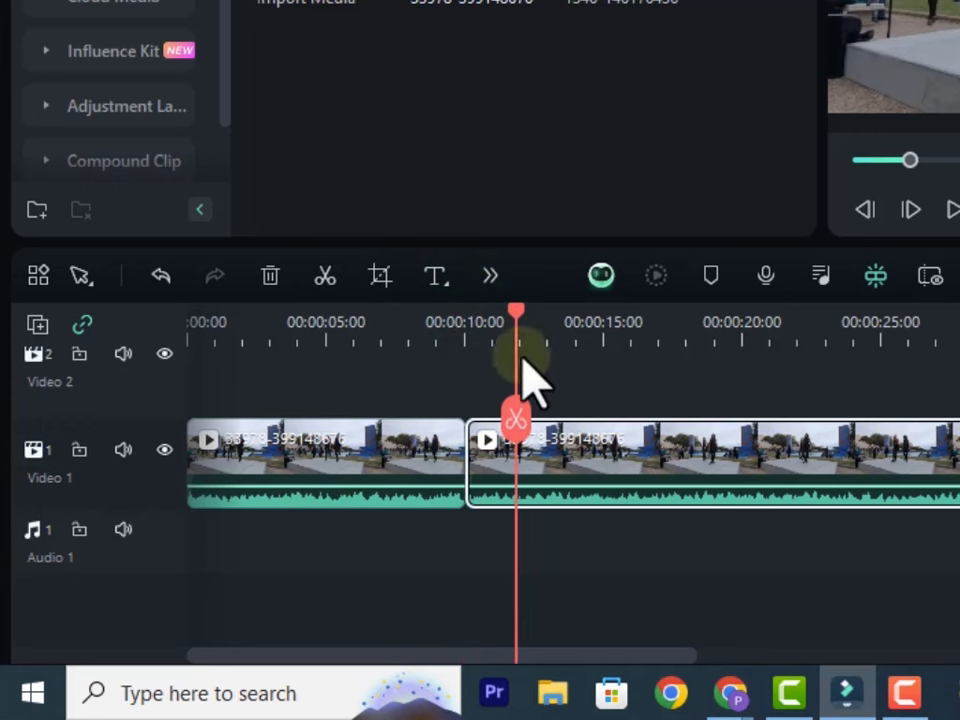
pyautogui.moveTo(521, 320); pyautogui.dragTo(587, 338)
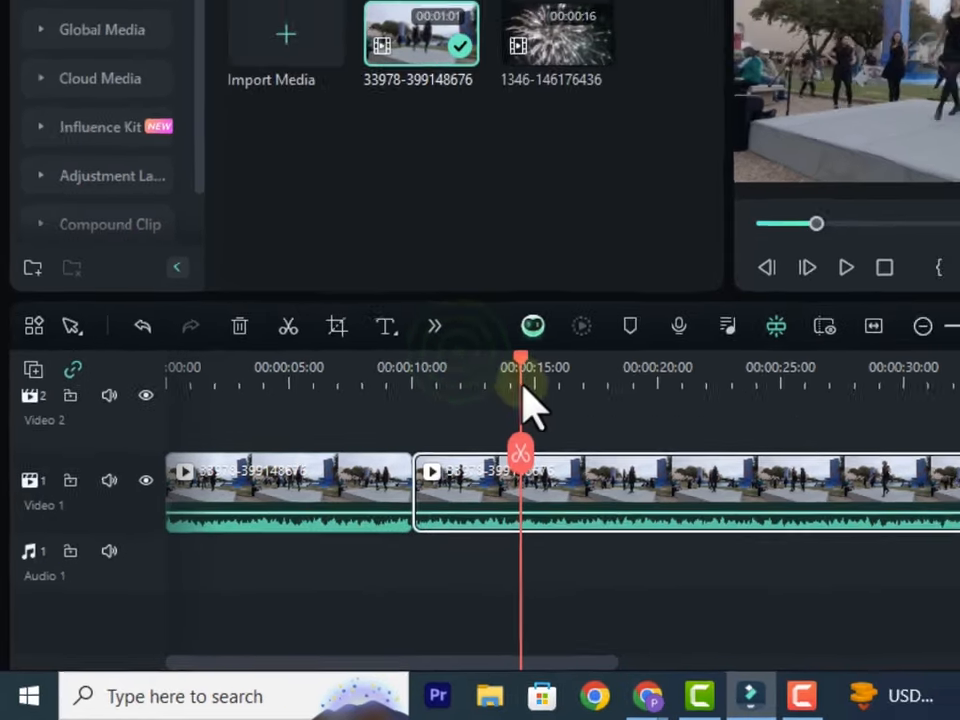
pyautogui.moveTo(522, 384); pyautogui.dragTo(601, 424)
pyautogui.moveTo(473, 484); pyautogui.dragTo(445, 468)
pyautogui.click(228, 411)
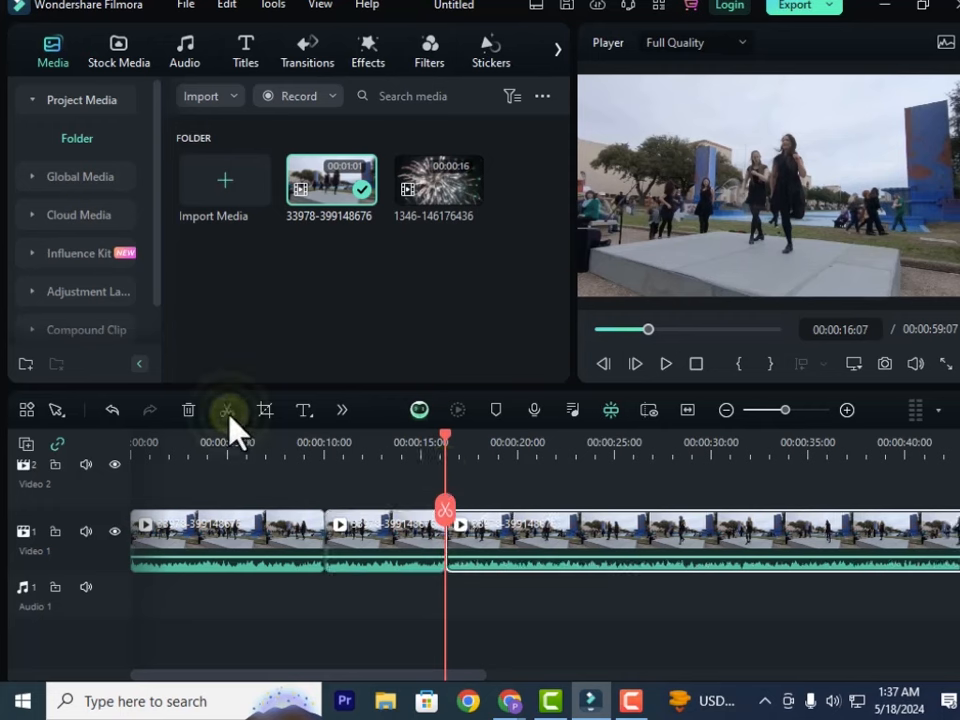
pyautogui.moveTo(447, 440); pyautogui.dragTo(507, 493)
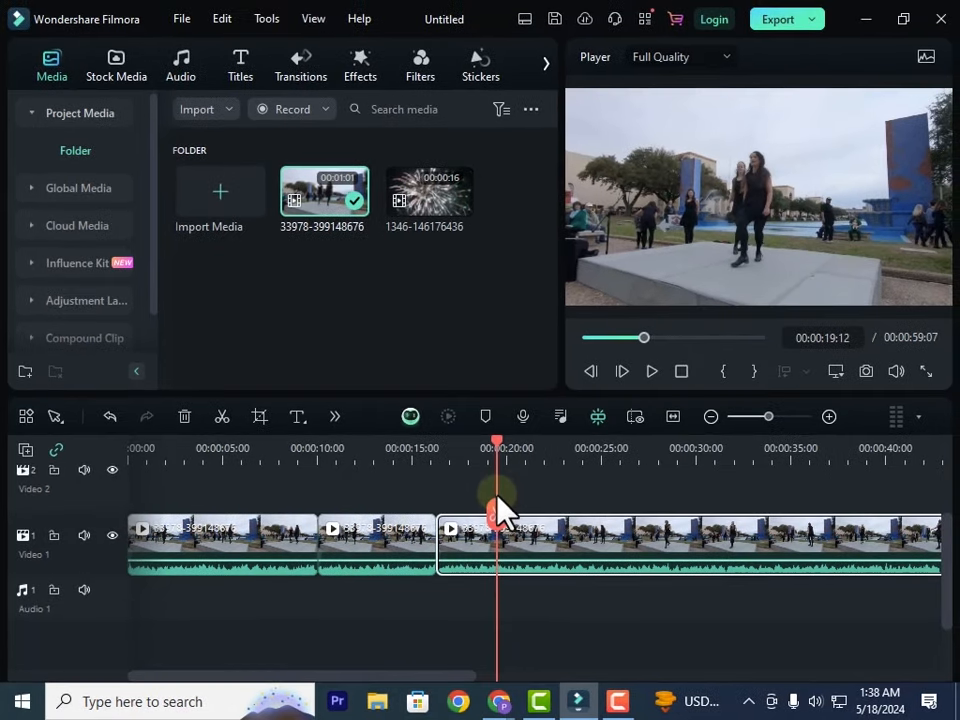
pyautogui.click(222, 417)
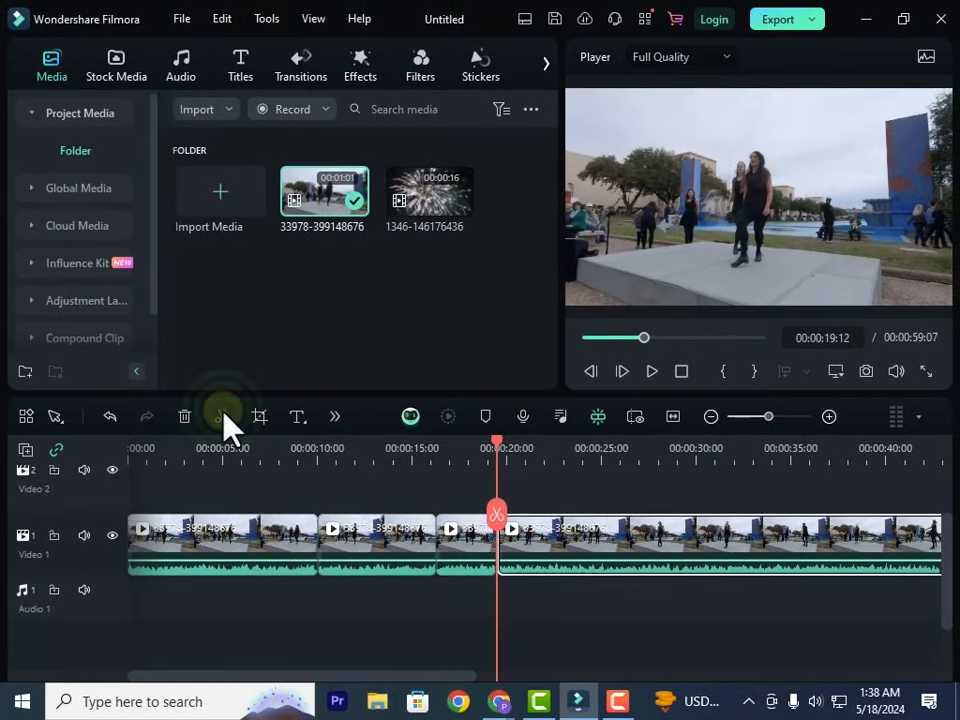
# Step: Delete the second Video 1 piece, between about 00:00:10:01 and 00:00:16:07
pyautogui.click(403, 553)
pyautogui.press('Delete')
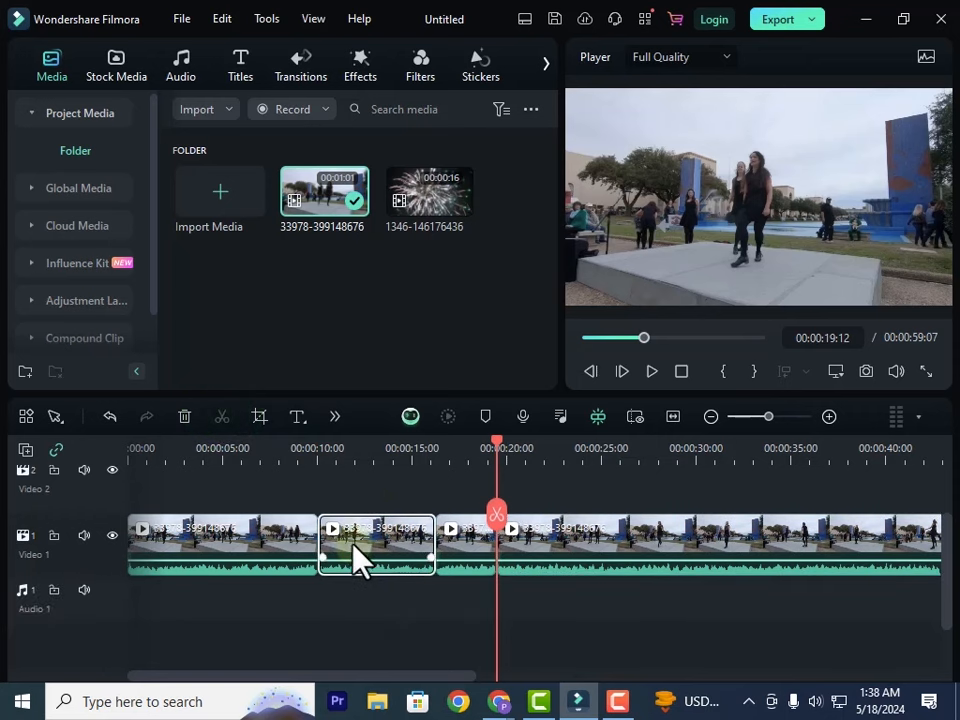
pyautogui.press('Delete')
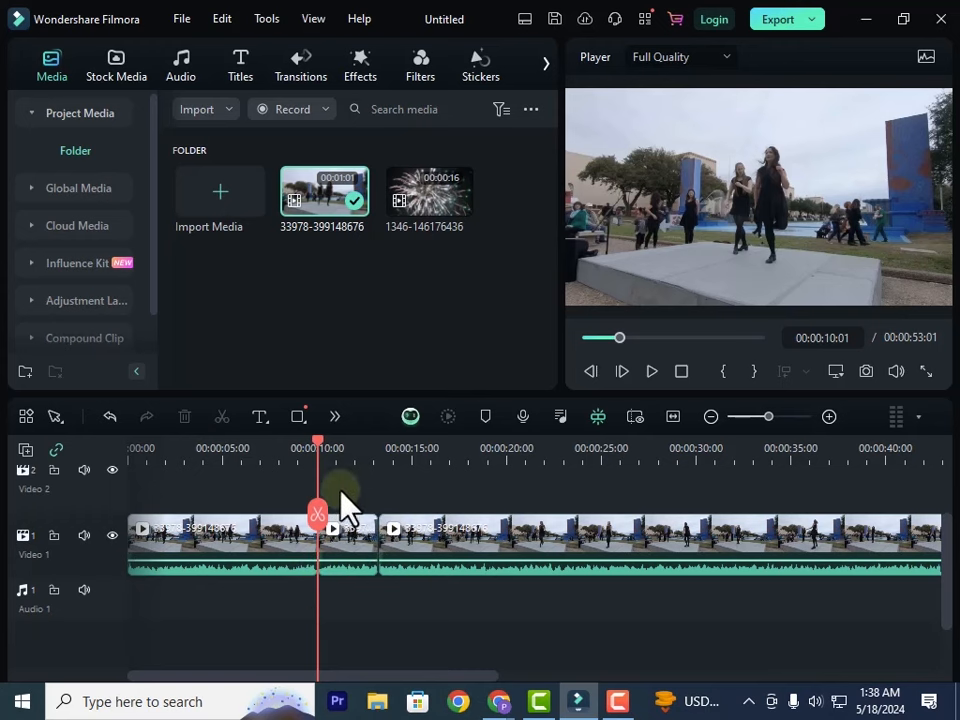
# Step: Split the last Video 1 piece at 00:00:16:15 and at 00:00:23:11
pyautogui.moveTo(319, 436); pyautogui.dragTo(443, 541)
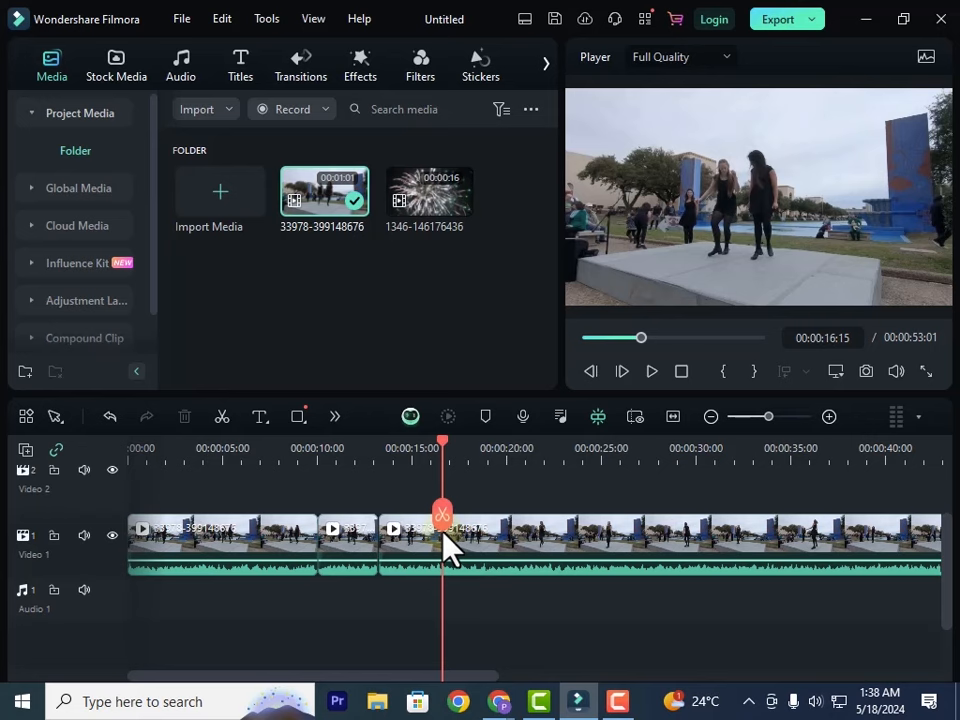
pyautogui.click(223, 418)
pyautogui.click(468, 456)
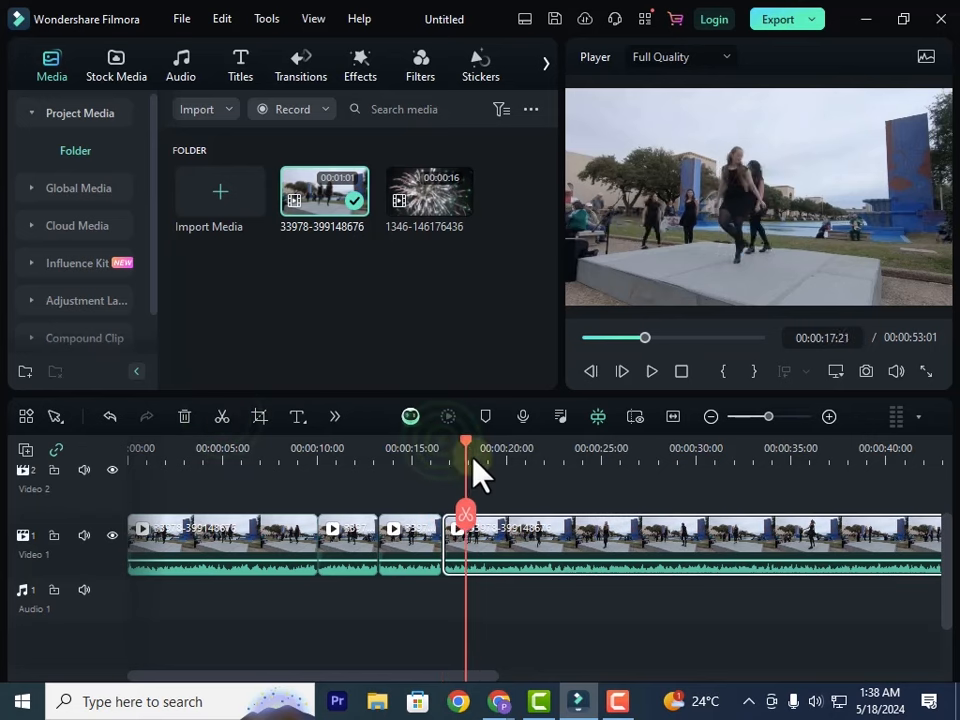
pyautogui.moveTo(472, 458); pyautogui.dragTo(572, 532)
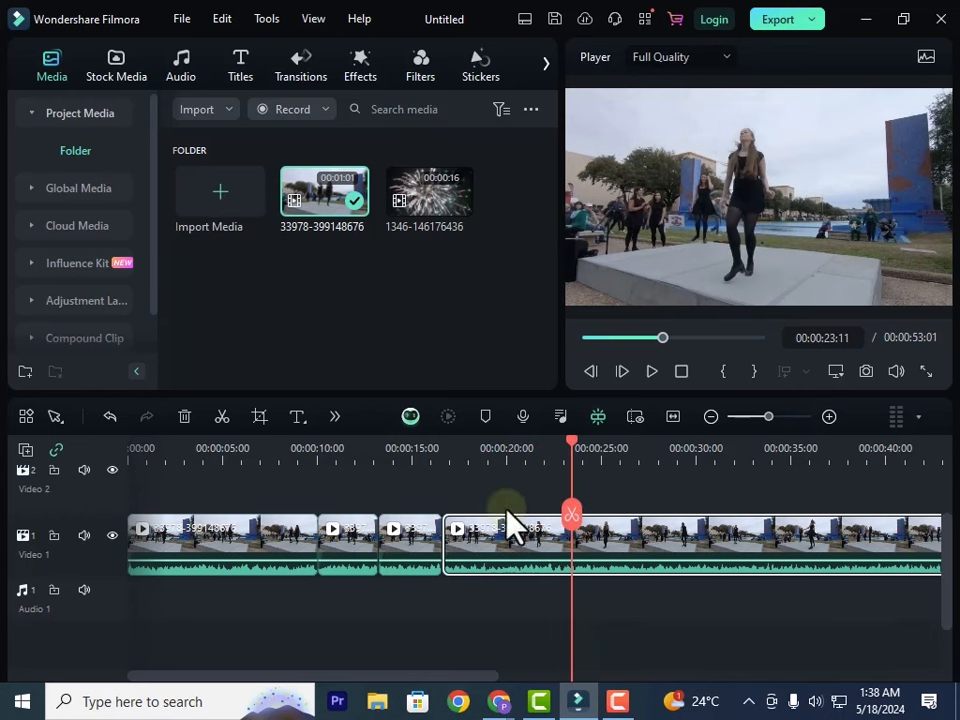
pyautogui.click(222, 416)
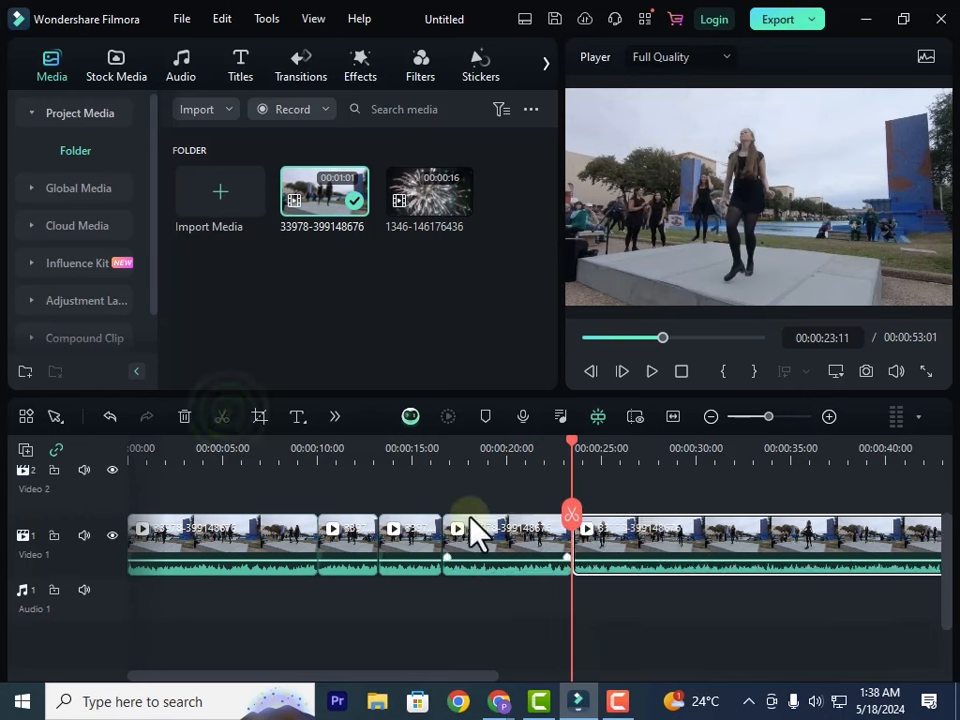
# Step: Delete the third Video 1 piece, starting at 00:00:13:06, and the long last piece of the track
pyautogui.click(410, 565)
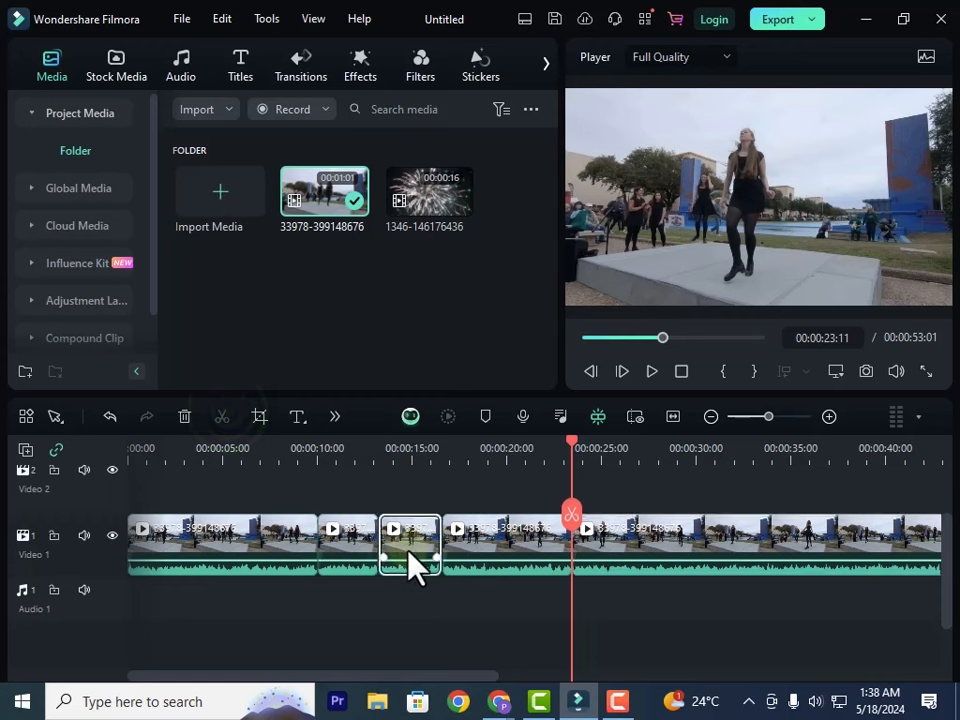
pyautogui.press('Delete')
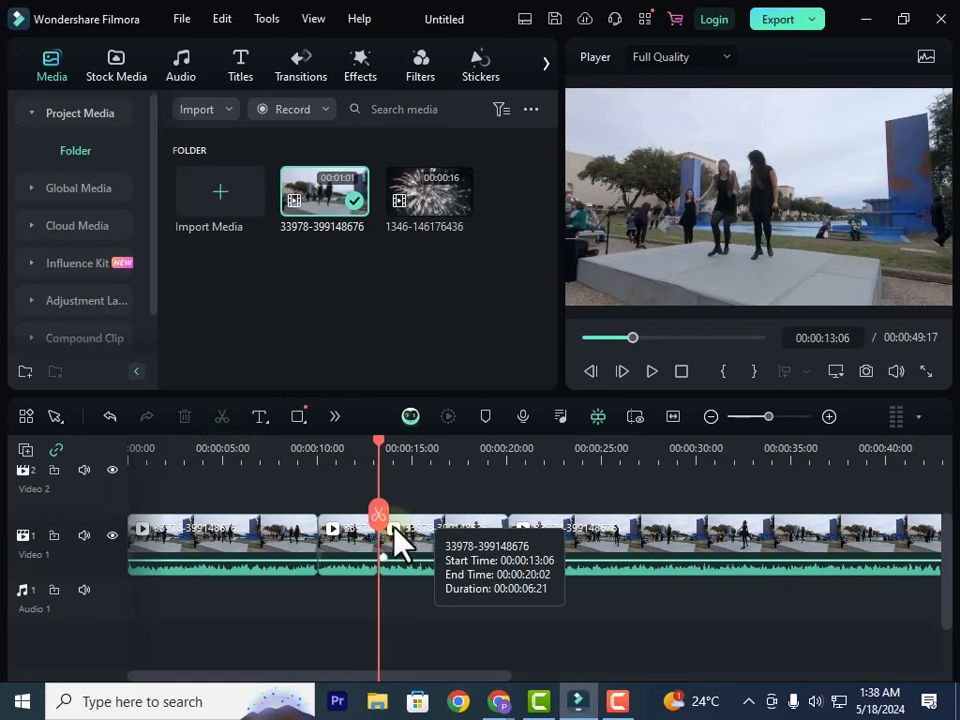
pyautogui.moveTo(384, 450); pyautogui.dragTo(497, 512)
pyautogui.click(613, 566)
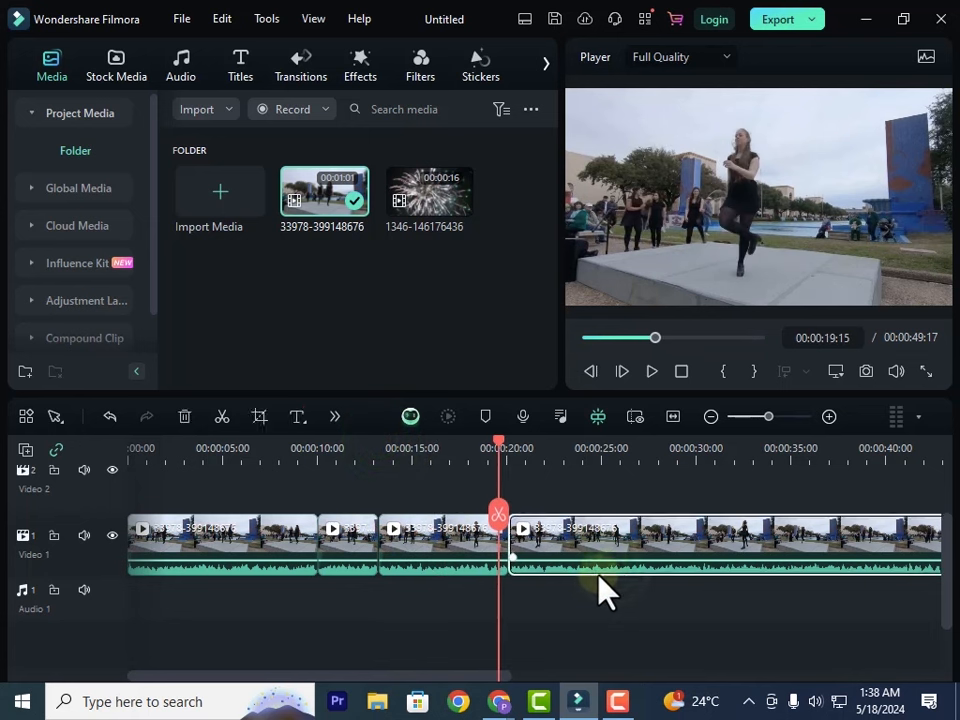
pyautogui.press('Delete')
# Step: Review the shortened edit on the timeline and delete all the remaining pieces from Video 1
pyautogui.moveTo(508, 447); pyautogui.dragTo(107, 466)
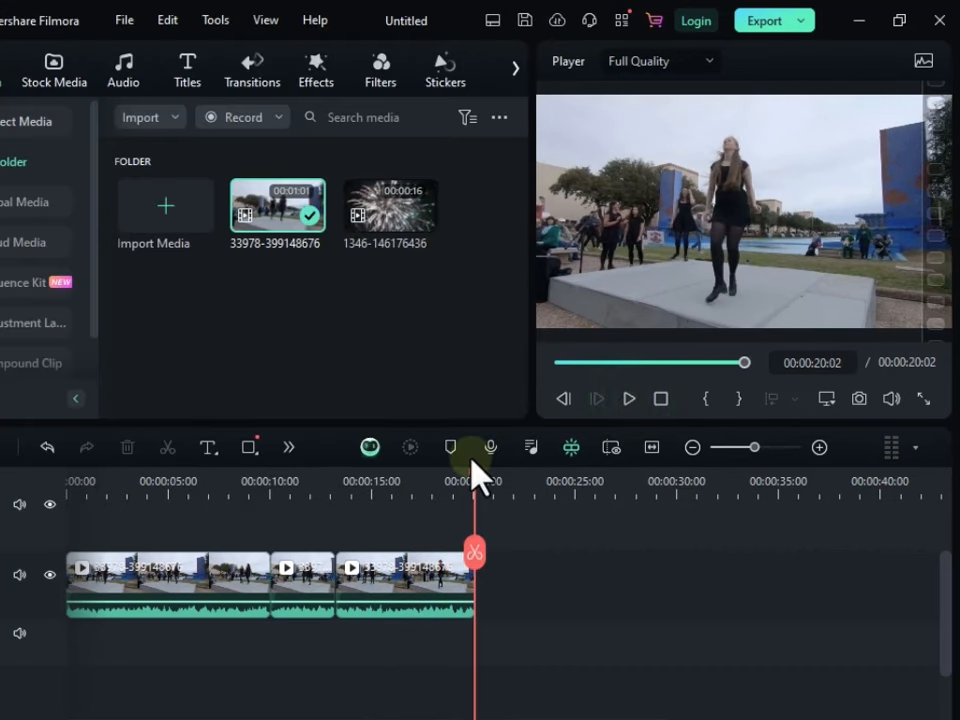
pyautogui.moveTo(475, 472); pyautogui.dragTo(113, 494)
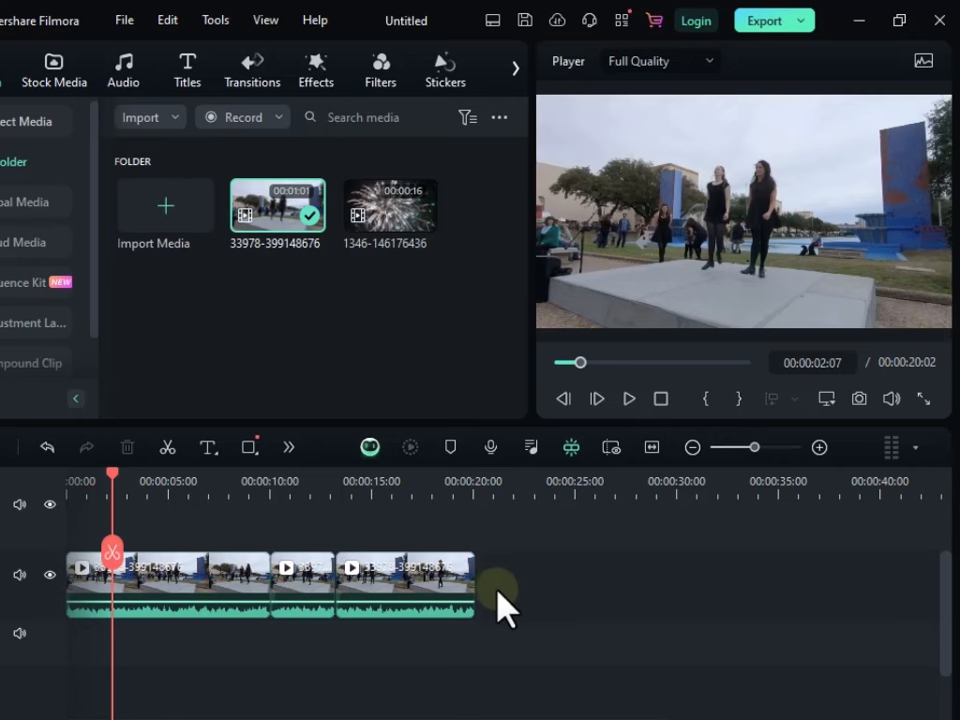
pyautogui.moveTo(512, 575); pyautogui.dragTo(54, 617)
pyautogui.press('Delete')
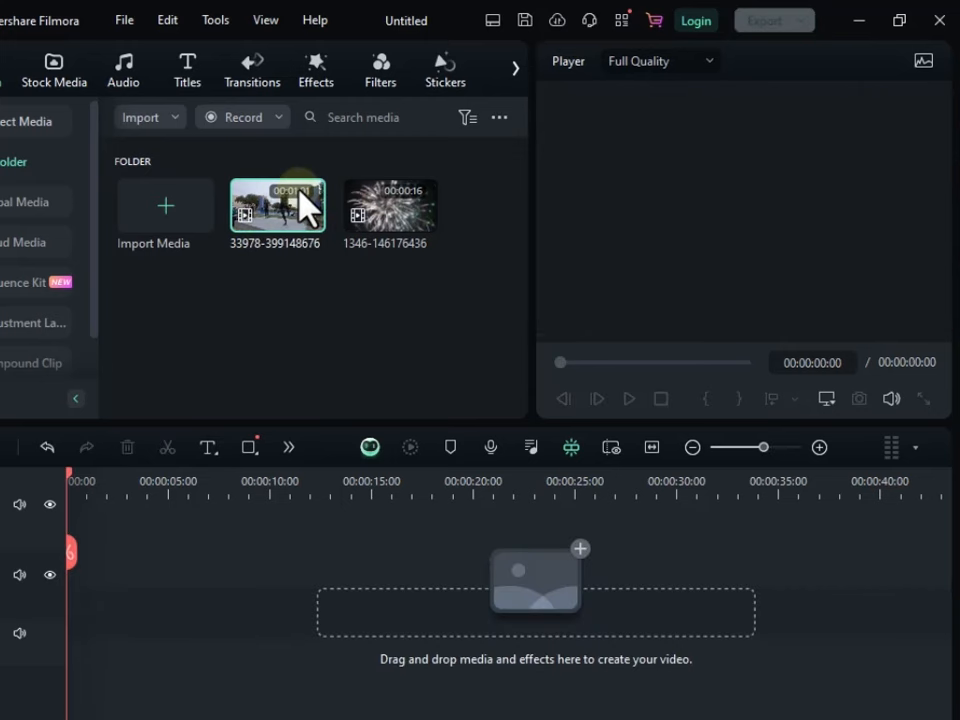
pyautogui.doubleClick(278, 187)
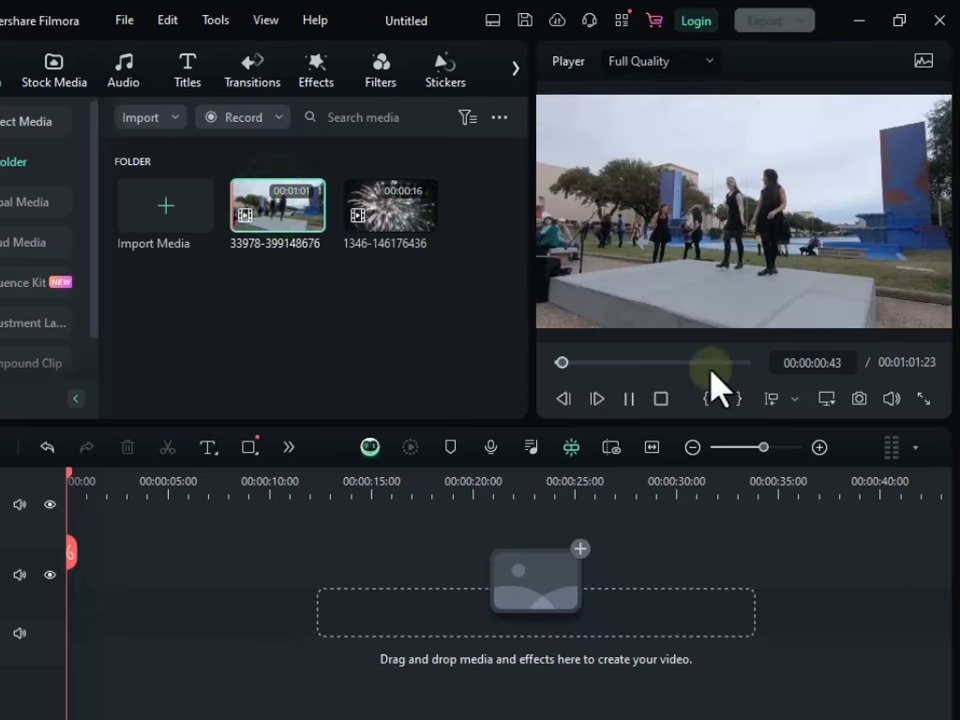
pyautogui.click(631, 404)
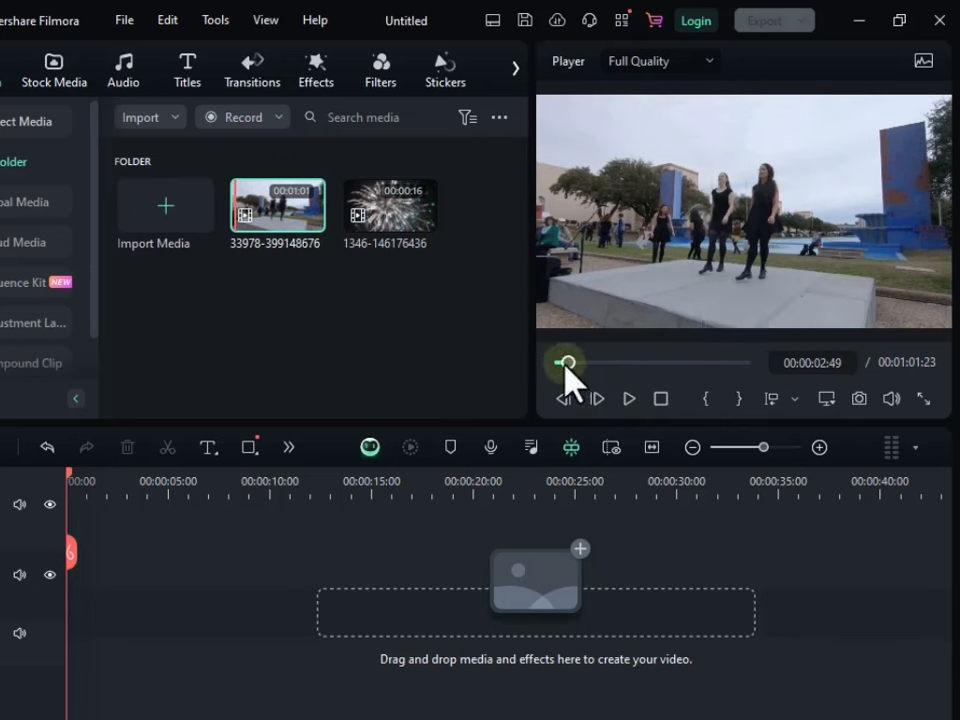
pyautogui.moveTo(567, 364); pyautogui.dragTo(561, 366)
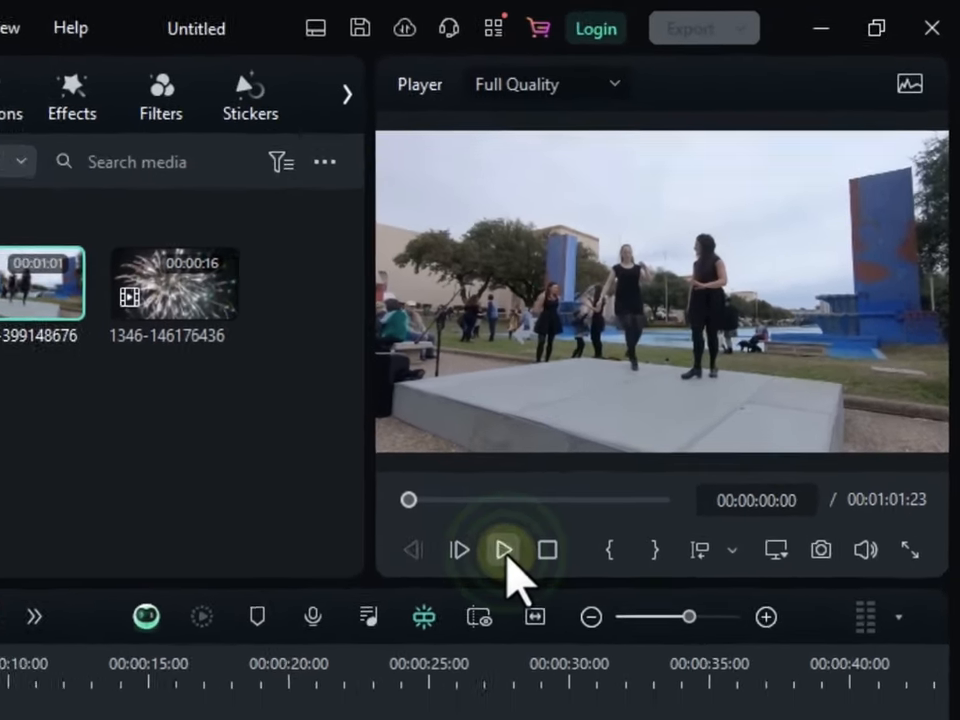
pyautogui.click(629, 398)
pyautogui.click(629, 398)
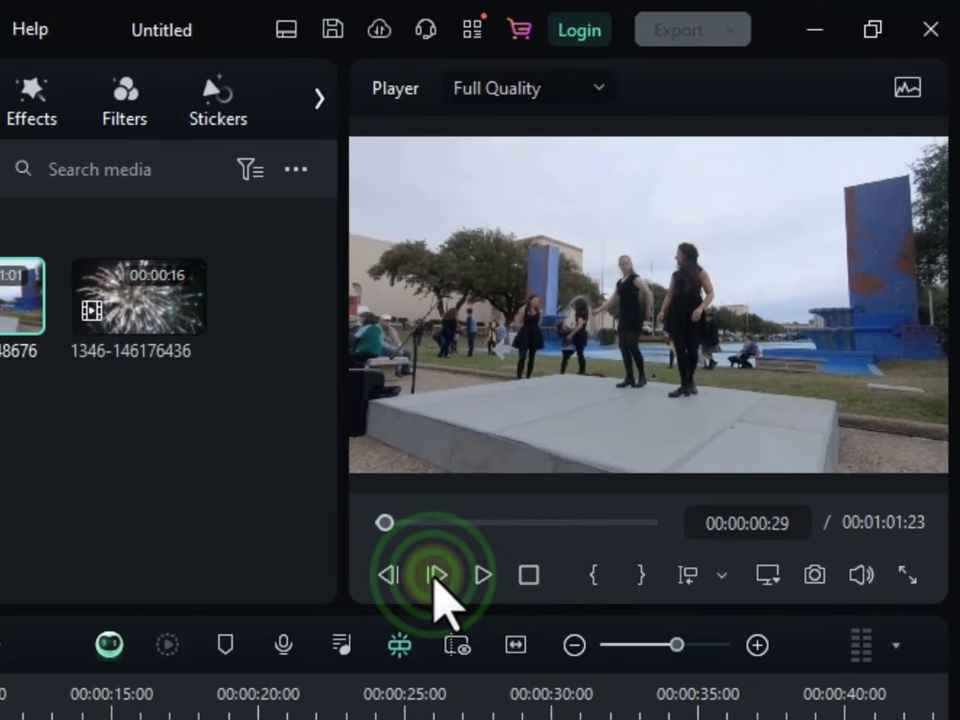
# Step: Advance the source clip preview frame by frame to 00:00:00:56
pyautogui.click(435, 577)
pyautogui.click(435, 577)
pyautogui.click(435, 577)
pyautogui.click(435, 577)
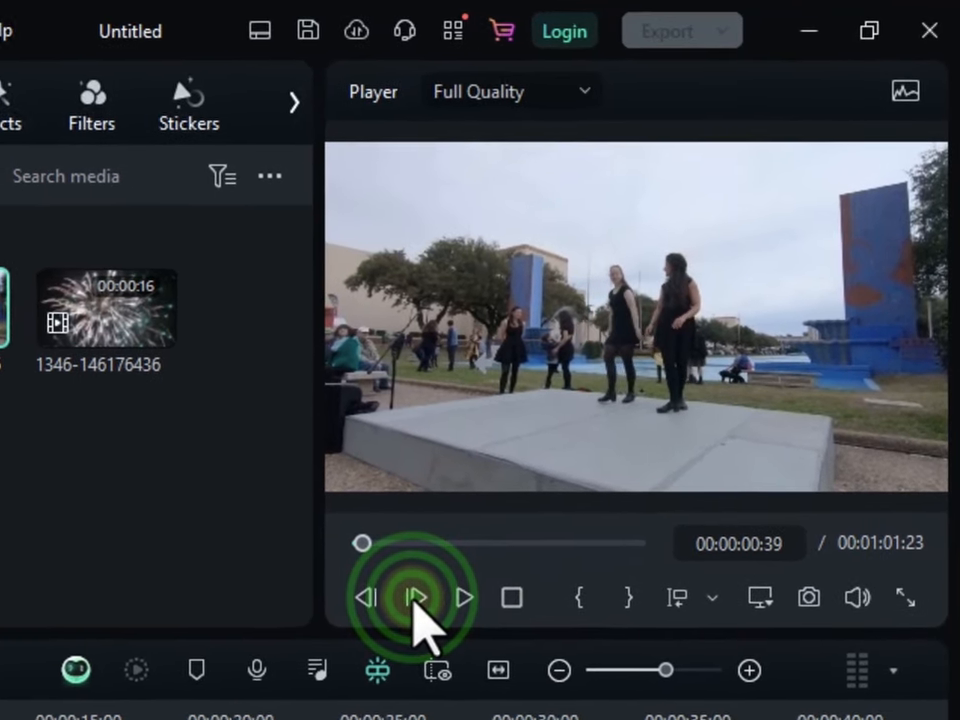
pyautogui.click(435, 577)
pyautogui.click(435, 577)
pyautogui.click(435, 577)
pyautogui.click(435, 577)
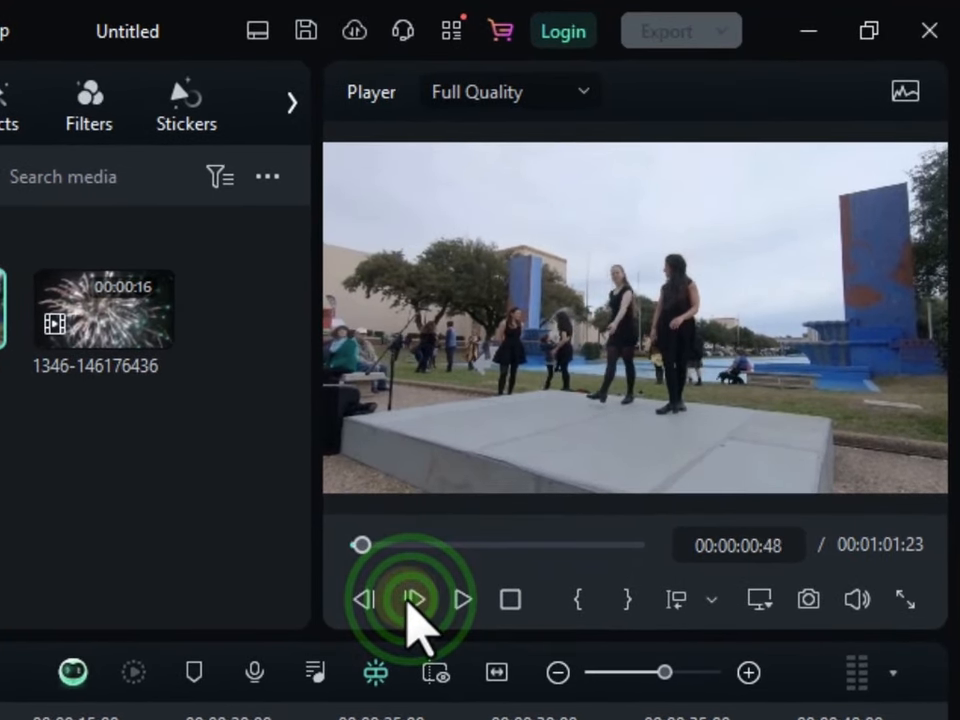
pyautogui.click(409, 601)
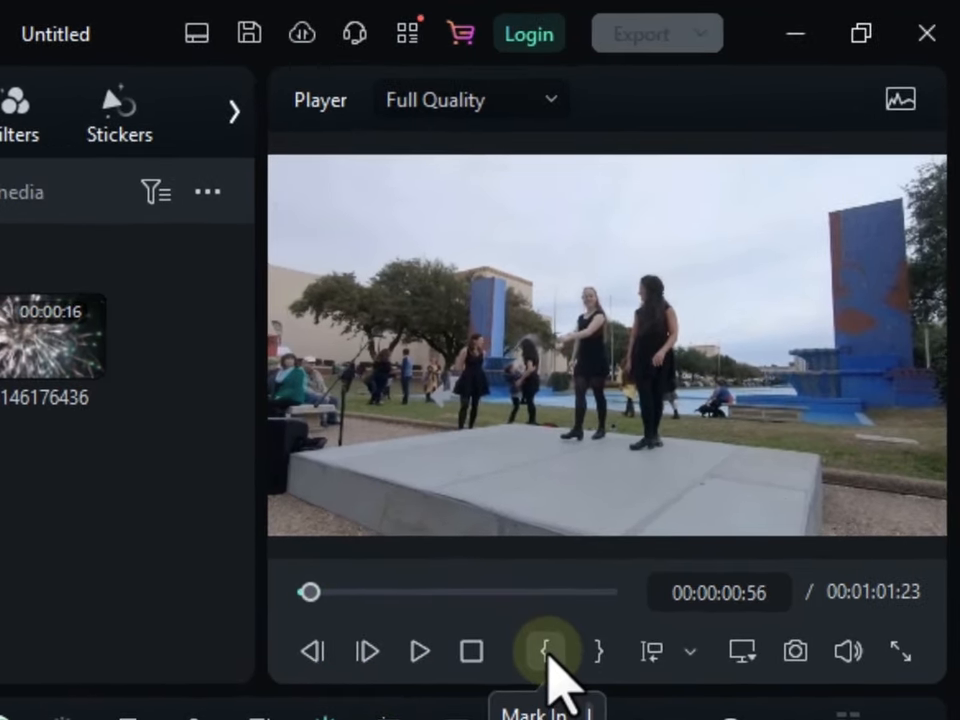
# Step: Mark an in point on the source clip and trim its start to the 00:00:00:56 position
pyautogui.click(546, 652)
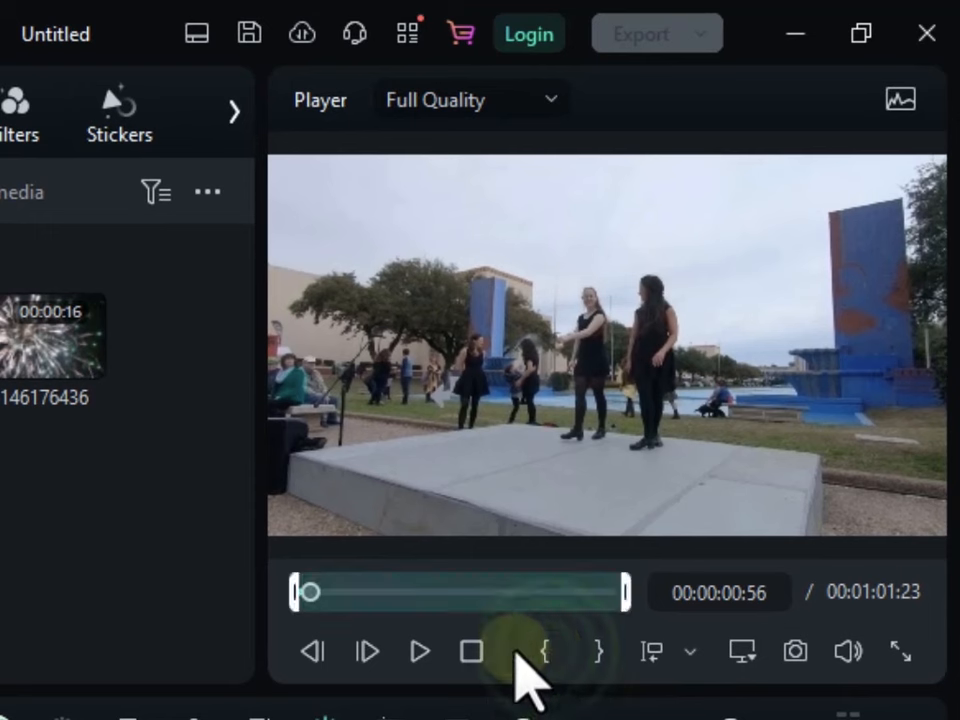
pyautogui.click(306, 594)
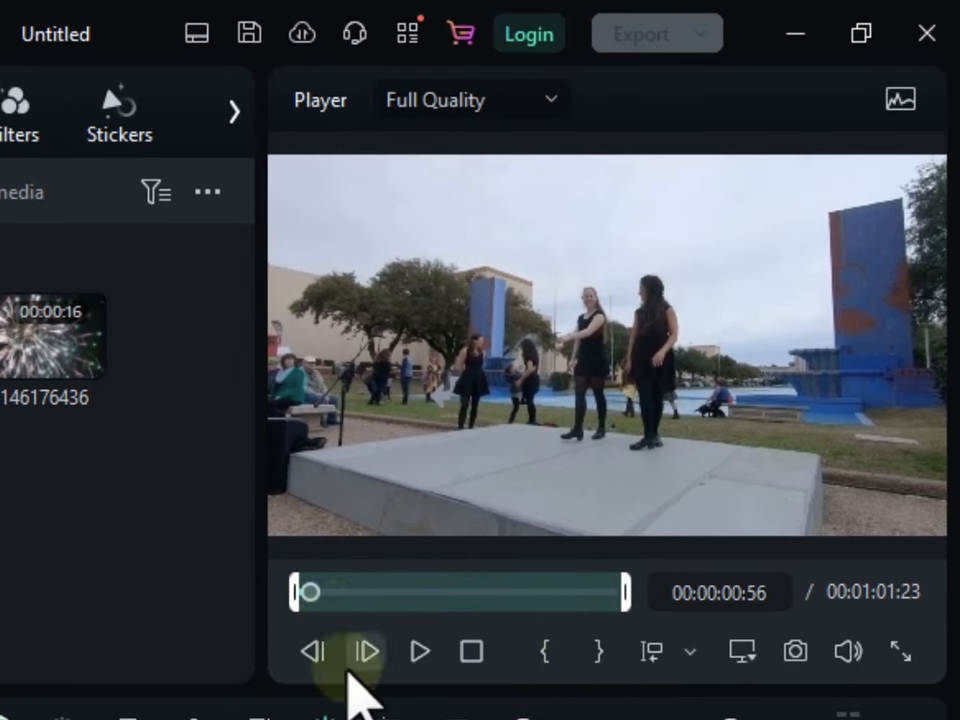
pyautogui.moveTo(296, 617)
pyautogui.mouseDown()
pyautogui.moveTo(298, 607)
pyautogui.moveTo(312, 612)
pyautogui.mouseUp()
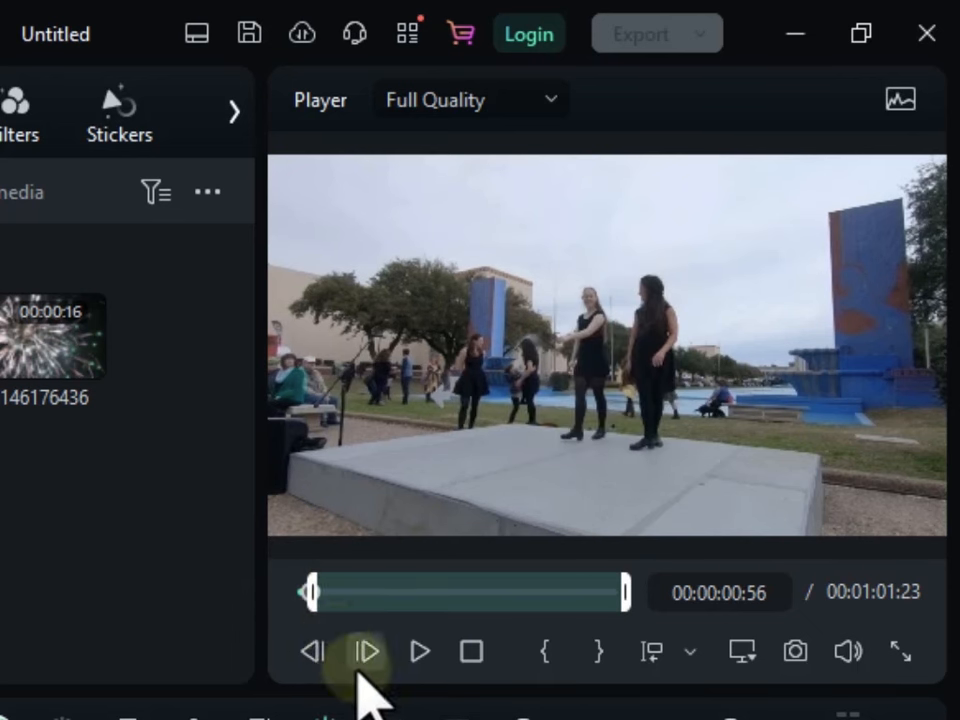
# Step: Play the source clip to about 00:00:10:25 and step back frame by frame to 00:00:10:00
pyautogui.click(420, 653)
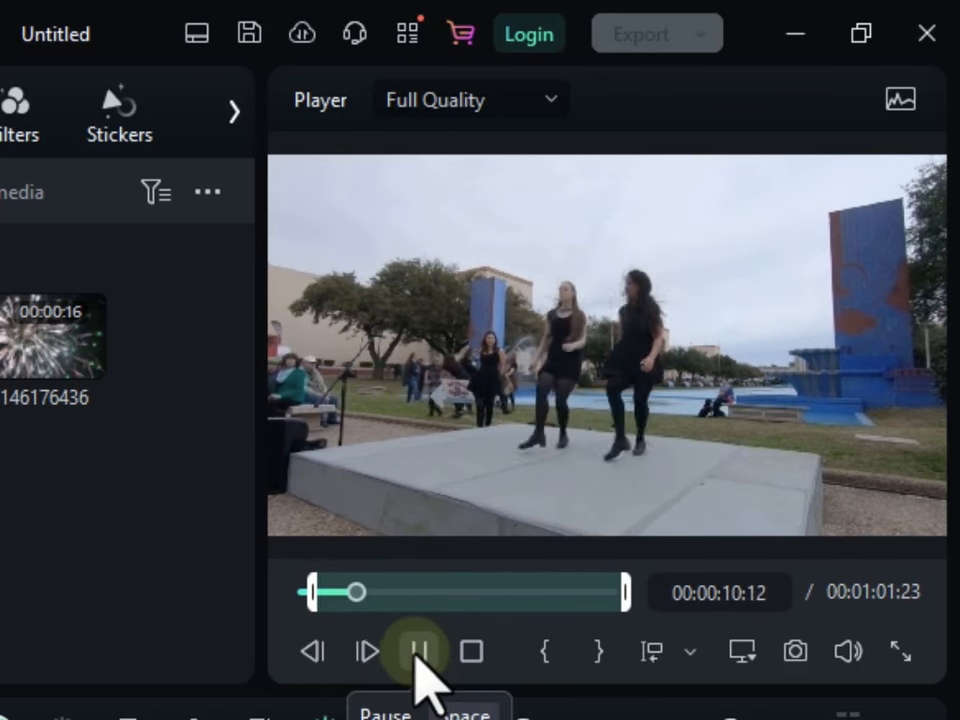
pyautogui.click(416, 659)
pyautogui.click(318, 654)
pyautogui.click(318, 654)
pyautogui.click(318, 654)
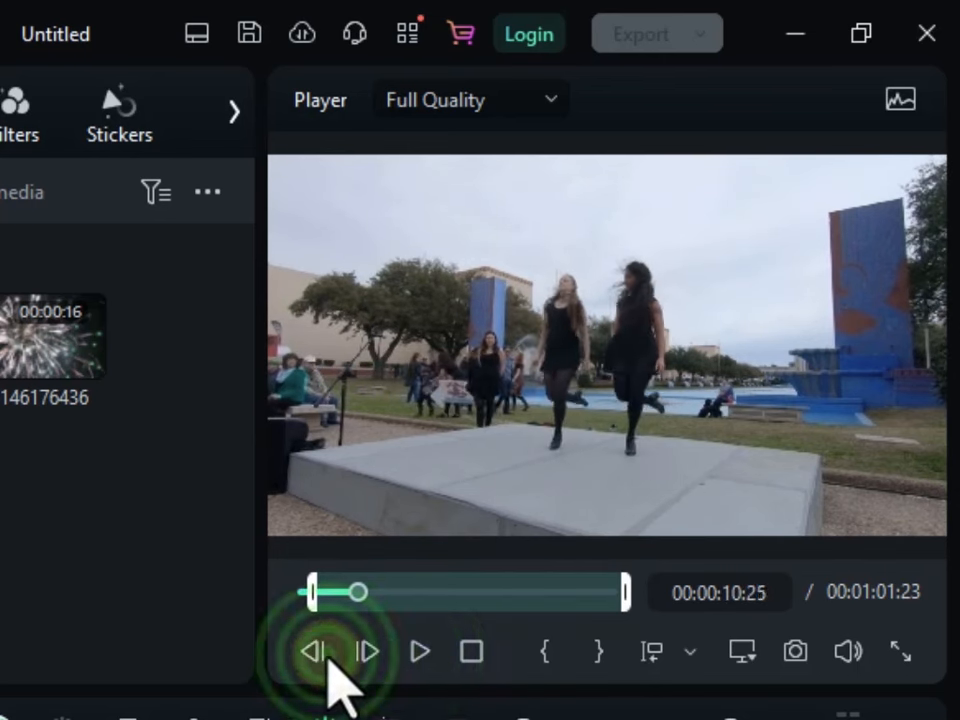
pyautogui.click(318, 654)
pyautogui.click(318, 654)
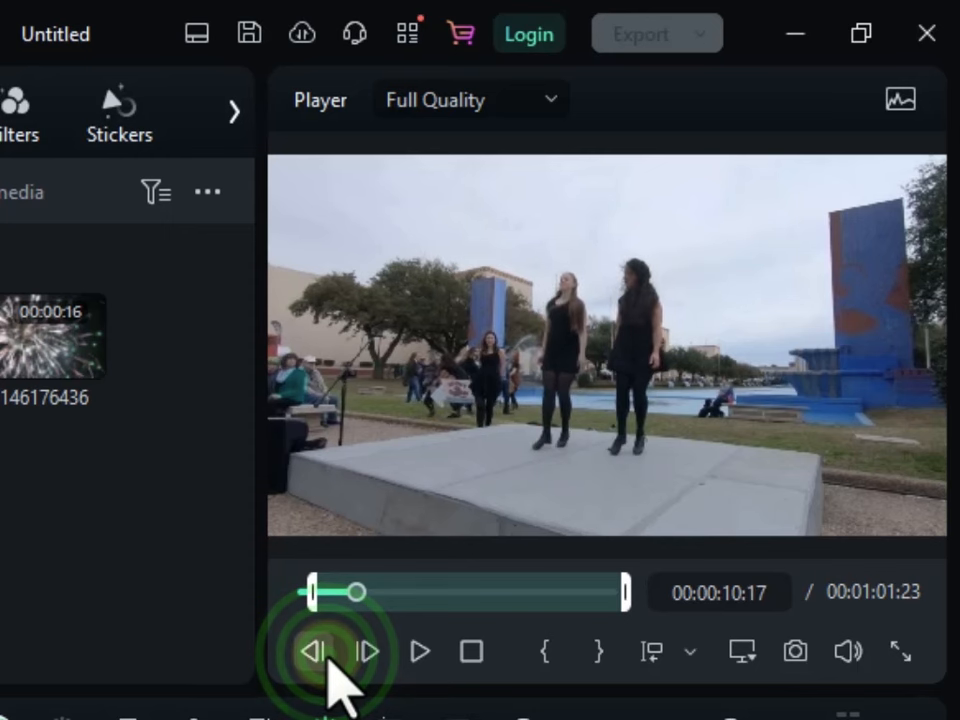
pyautogui.click(324, 660)
pyautogui.click(324, 660)
pyautogui.click(324, 660)
pyautogui.click(324, 660)
pyautogui.click(324, 660)
pyautogui.click(324, 660)
pyautogui.click(322, 660)
pyautogui.click(322, 660)
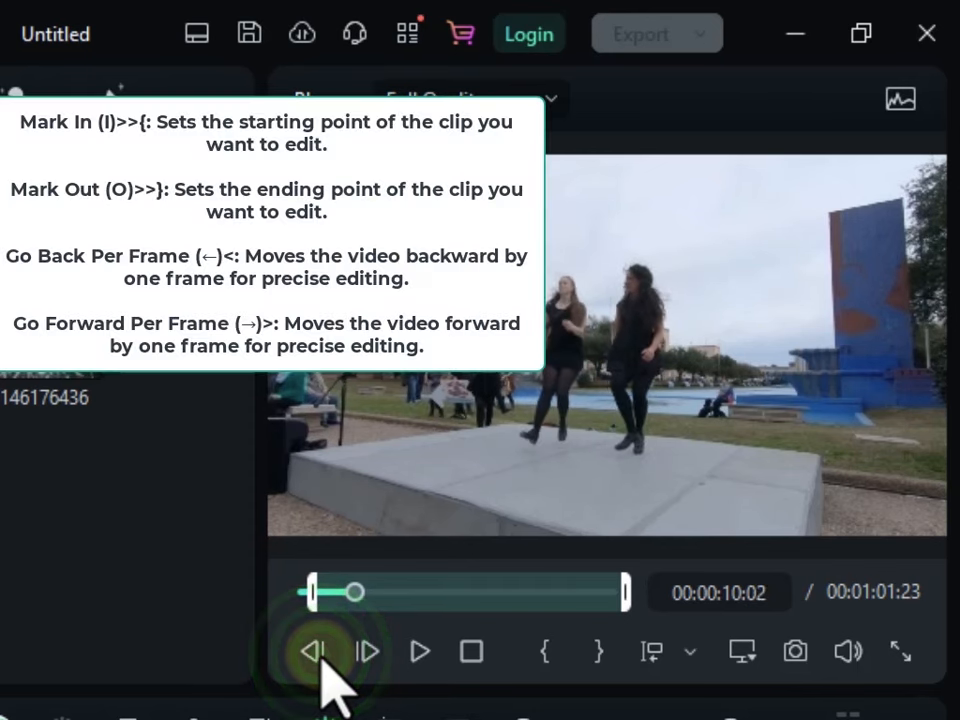
pyautogui.click(318, 652)
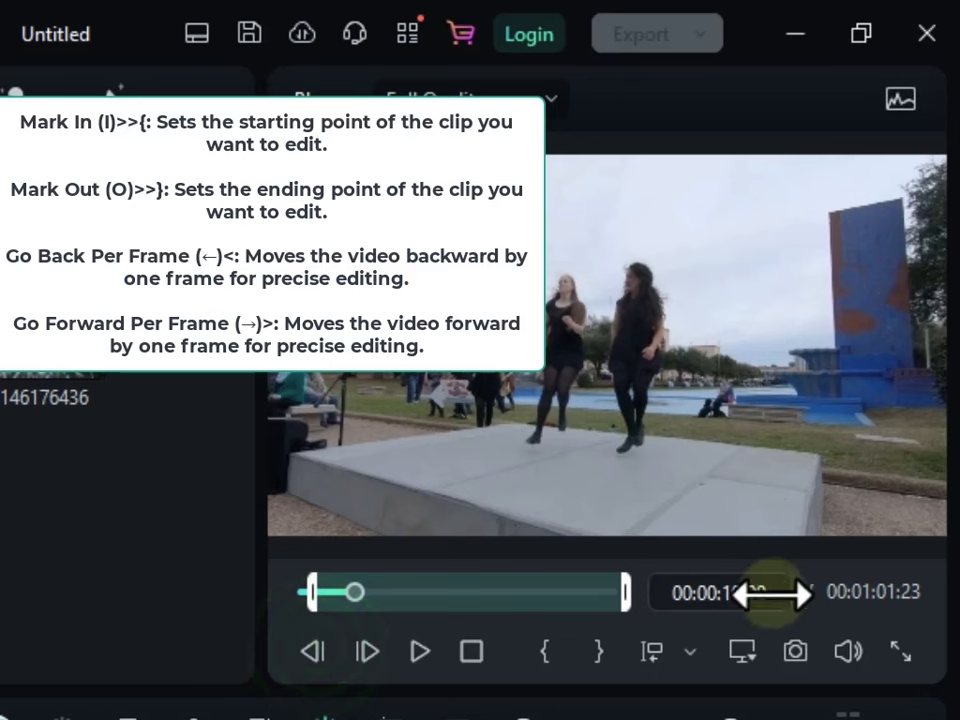
pyautogui.moveTo(710, 590); pyautogui.dragTo(778, 591)
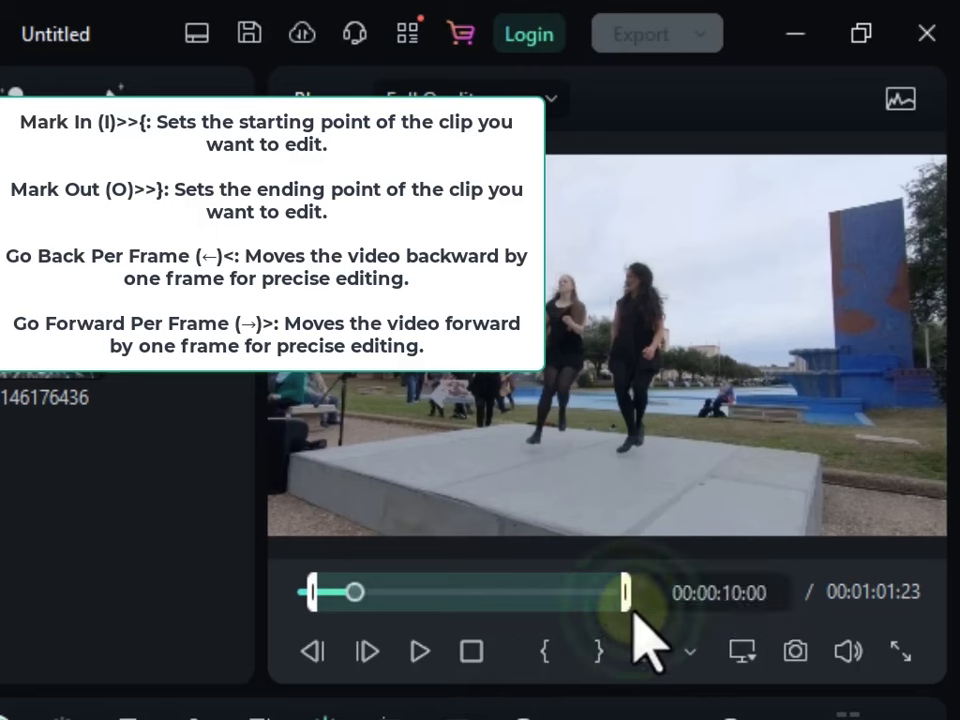
# Step: Mark an out point on the source clip at 00:00:10:00 and place the trimmed range at the start of Video 1
pyautogui.moveTo(626, 594); pyautogui.dragTo(357, 654)
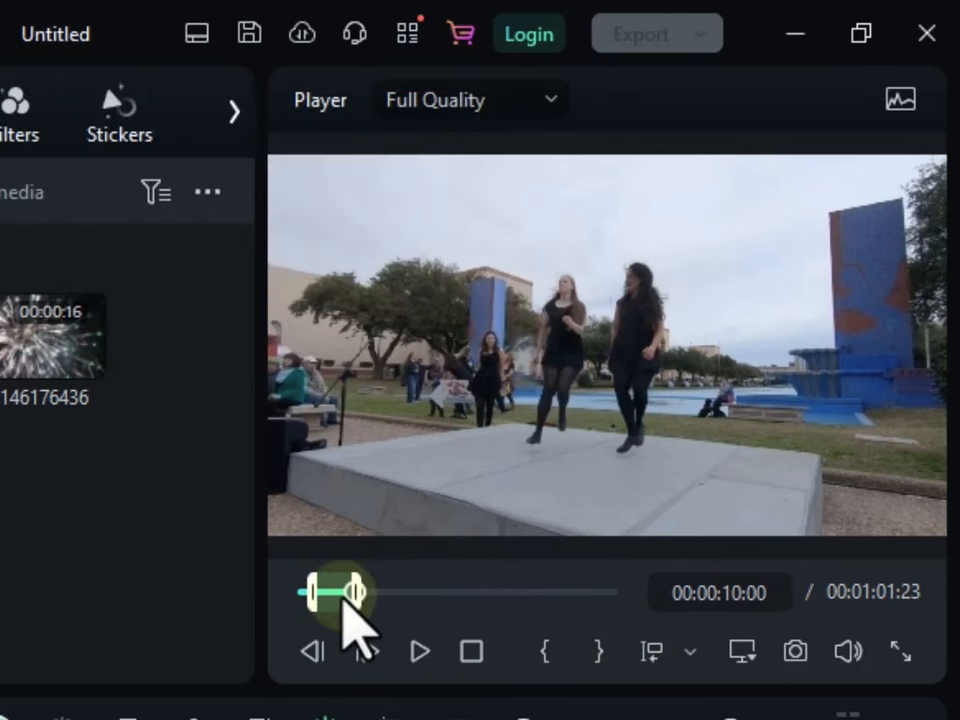
pyautogui.click(592, 644)
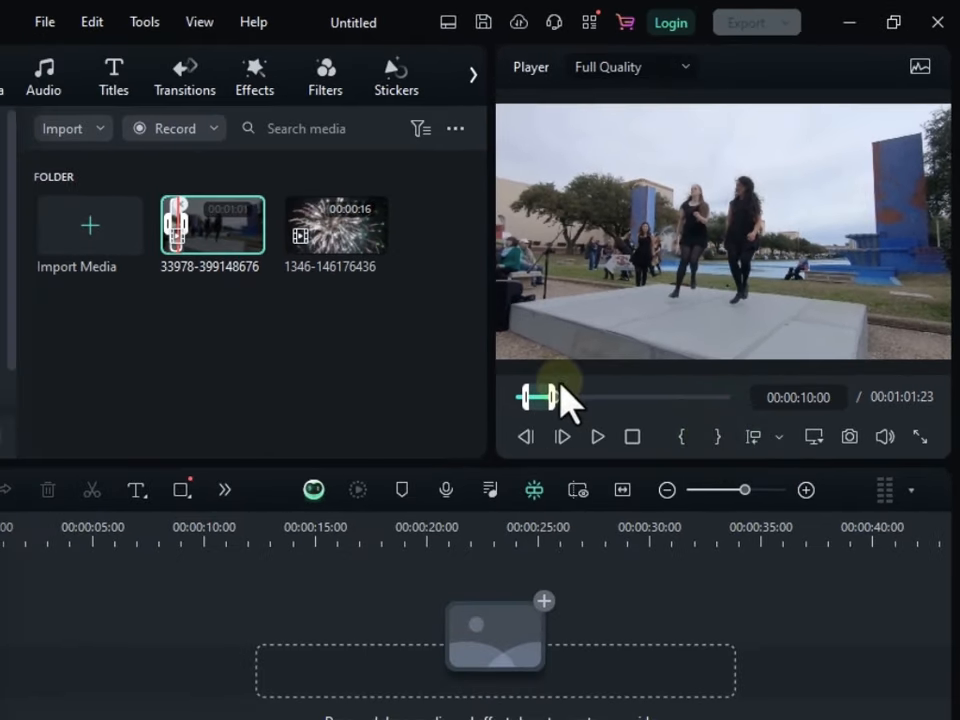
pyautogui.moveTo(678, 216); pyautogui.dragTo(0, 673)
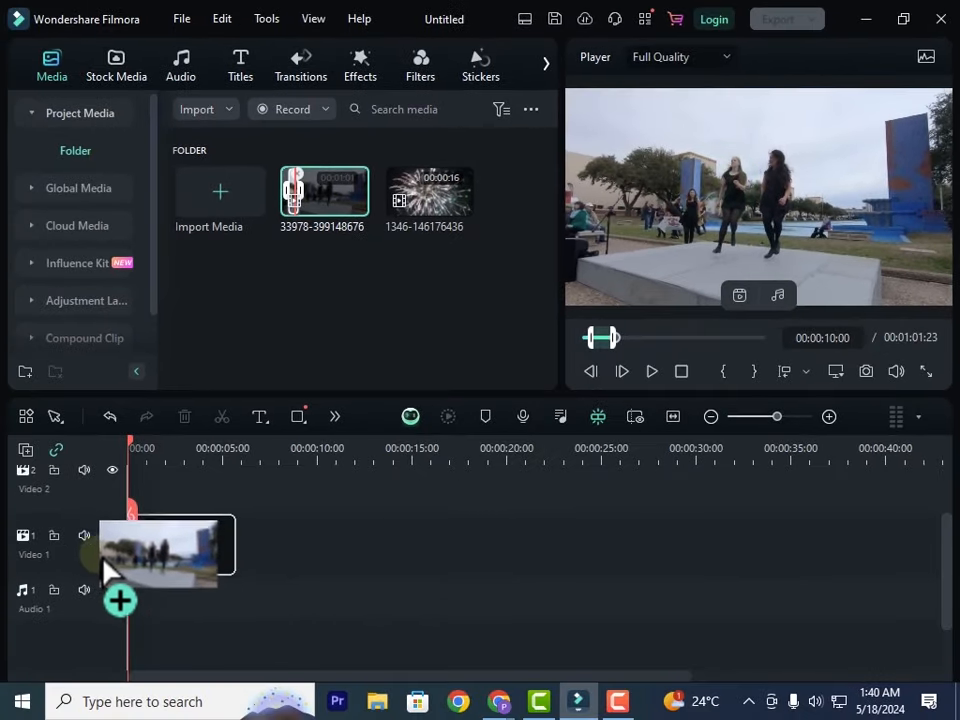
pyautogui.moveTo(103, 565); pyautogui.dragTo(111, 570)
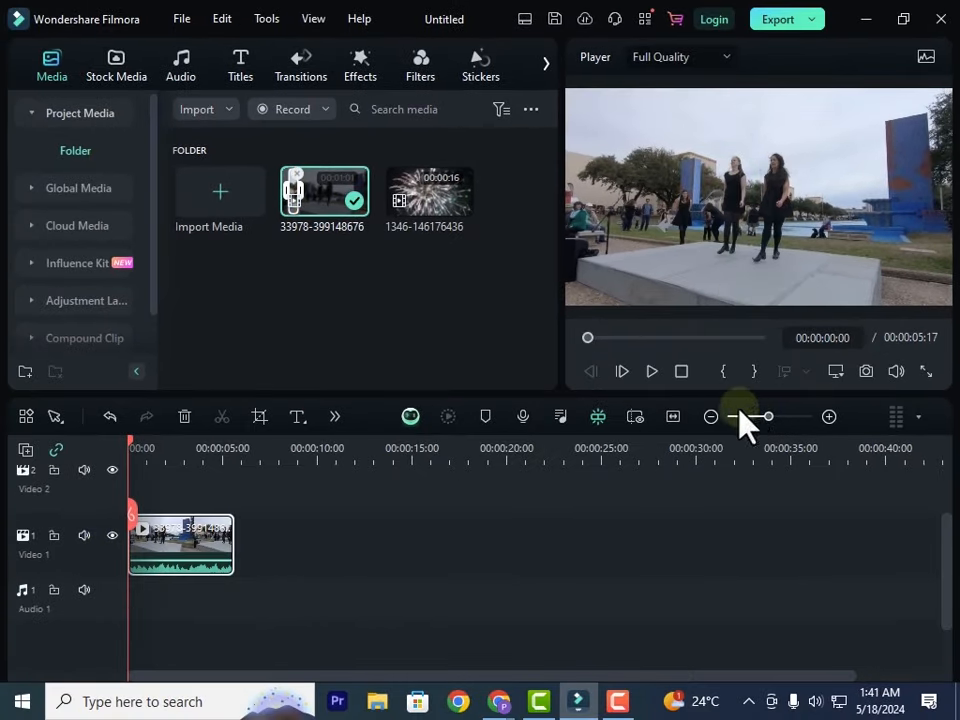
# Step: Play the placed clip on the timeline and return the playhead to near its start
pyautogui.click(654, 374)
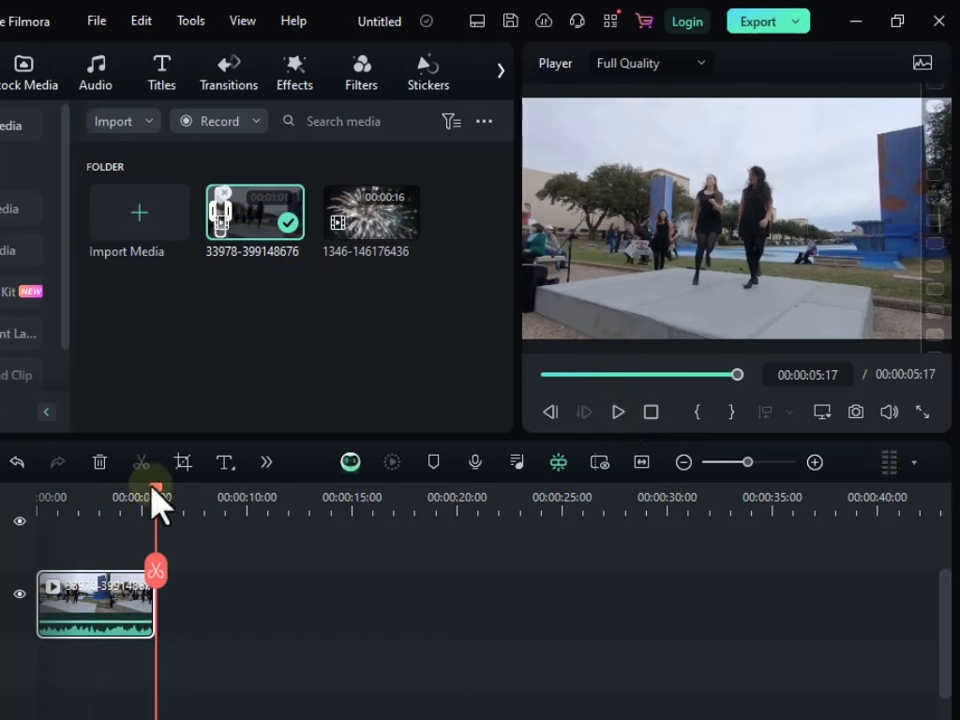
pyautogui.moveTo(155, 505); pyautogui.dragTo(43, 499)
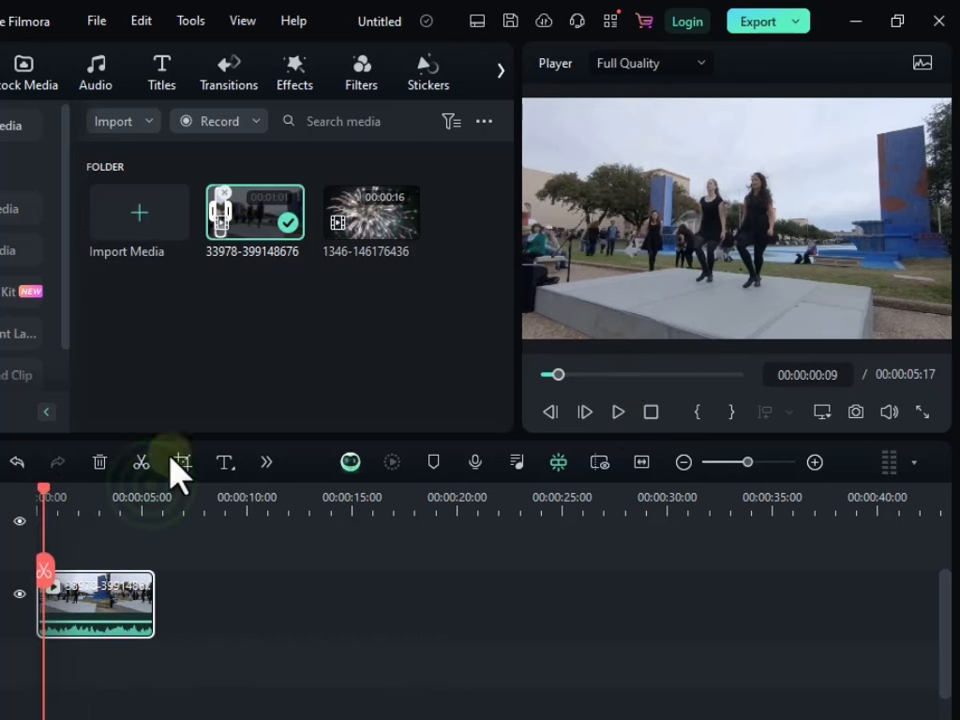
pyautogui.doubleClick(257, 215)
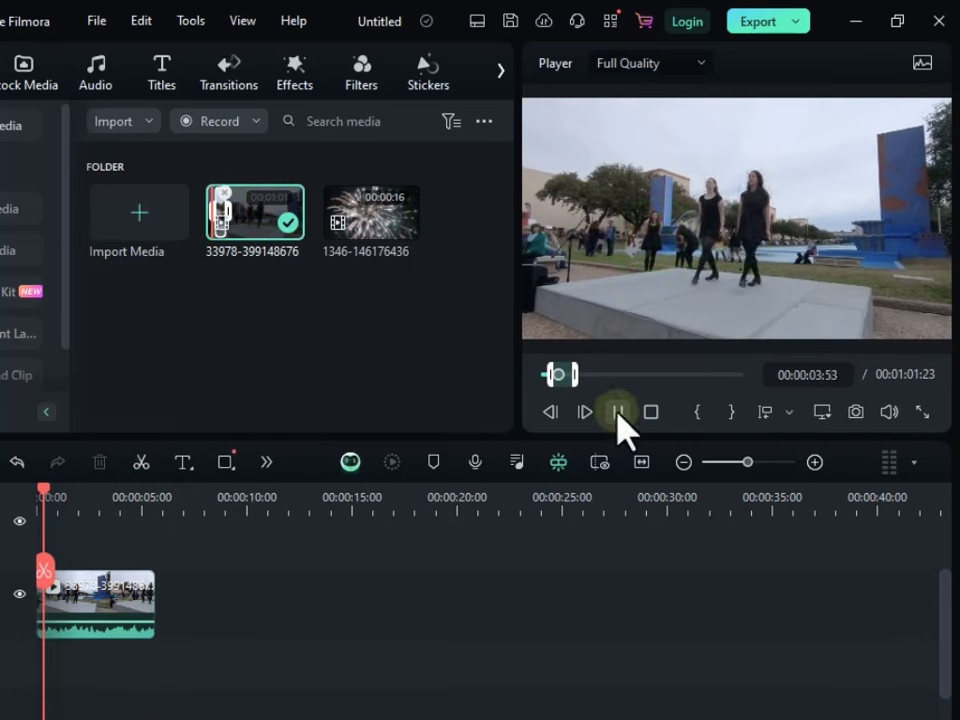
pyautogui.moveTo(565, 373); pyautogui.dragTo(720, 405)
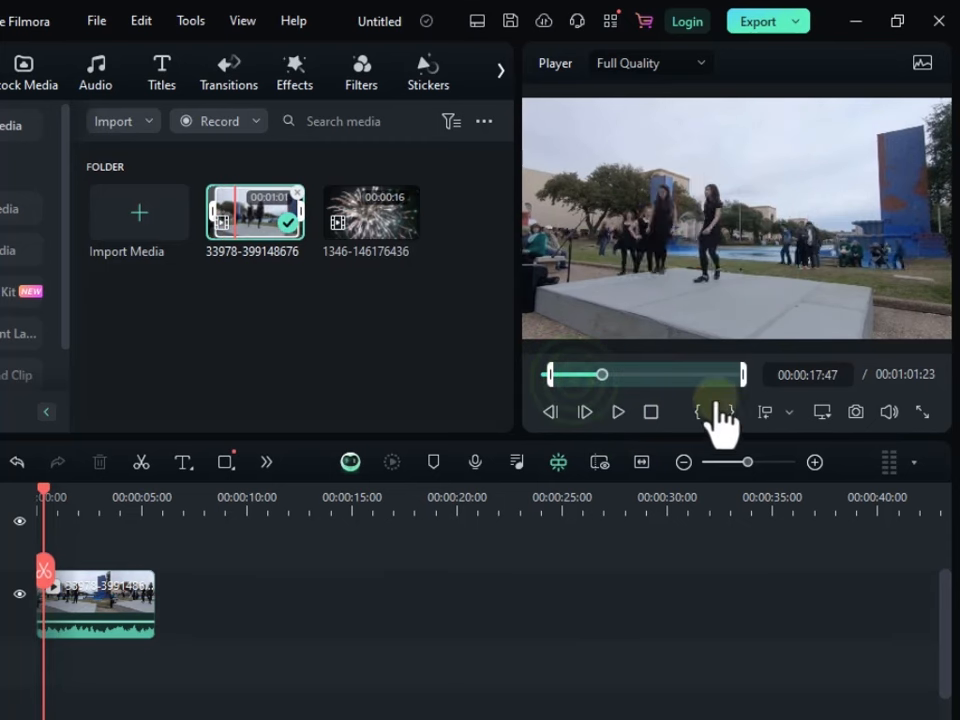
pyautogui.moveTo(549, 374)
pyautogui.mouseDown()
pyautogui.moveTo(624, 384)
pyautogui.moveTo(595, 385)
pyautogui.mouseUp()
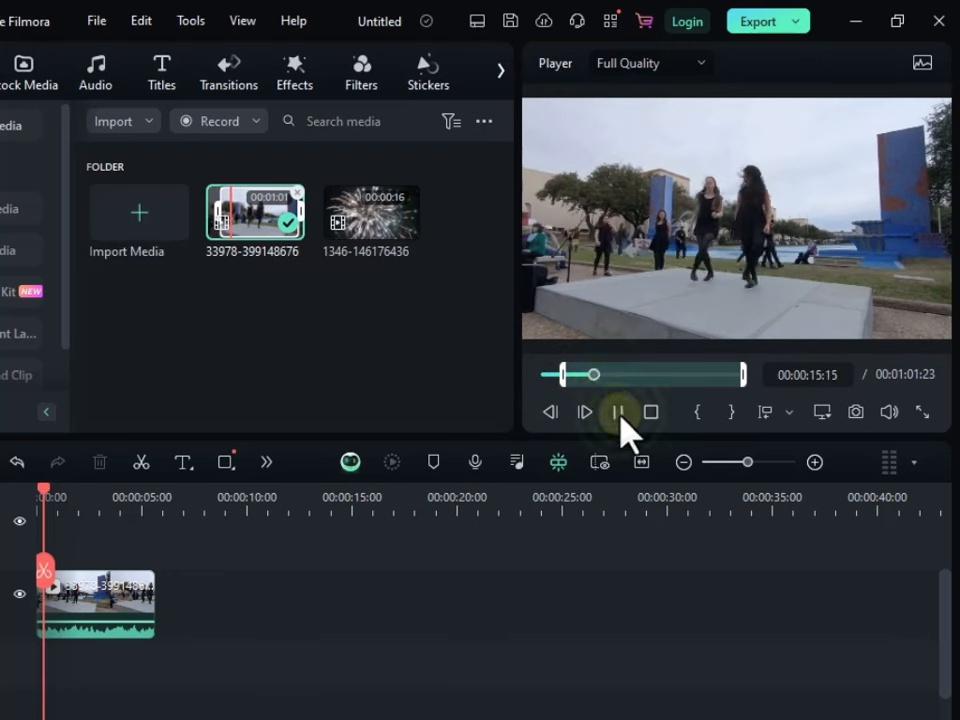
pyautogui.click(620, 413)
pyautogui.click(620, 413)
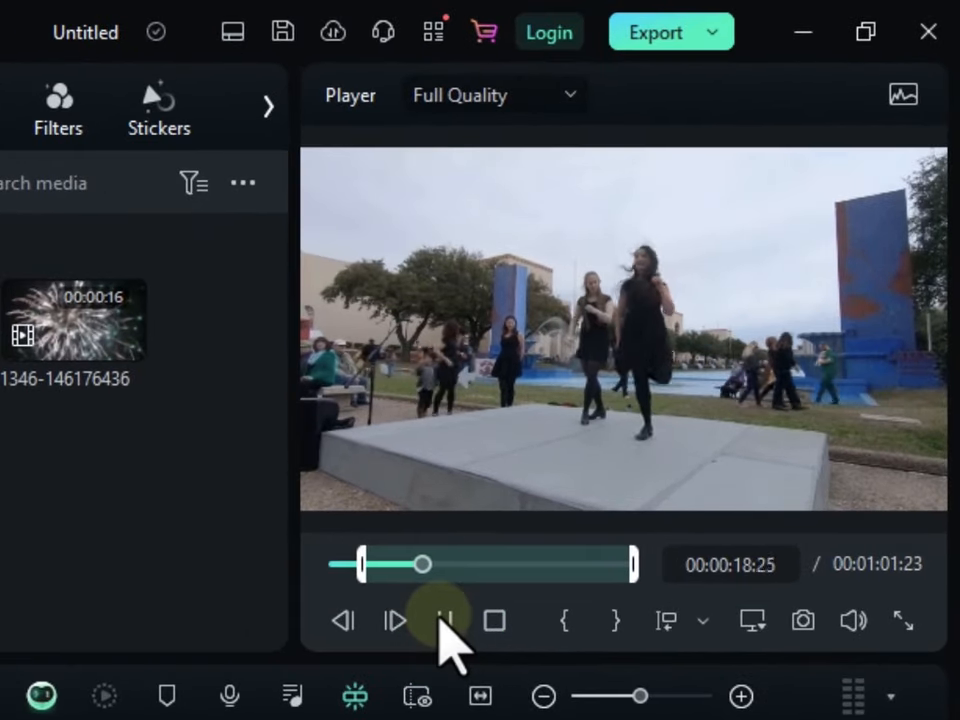
pyautogui.click(443, 621)
# Step: Move the source clip's in point forward to about 00:00:18:38 and mark it there
pyautogui.moveTo(361, 572); pyautogui.dragTo(425, 605)
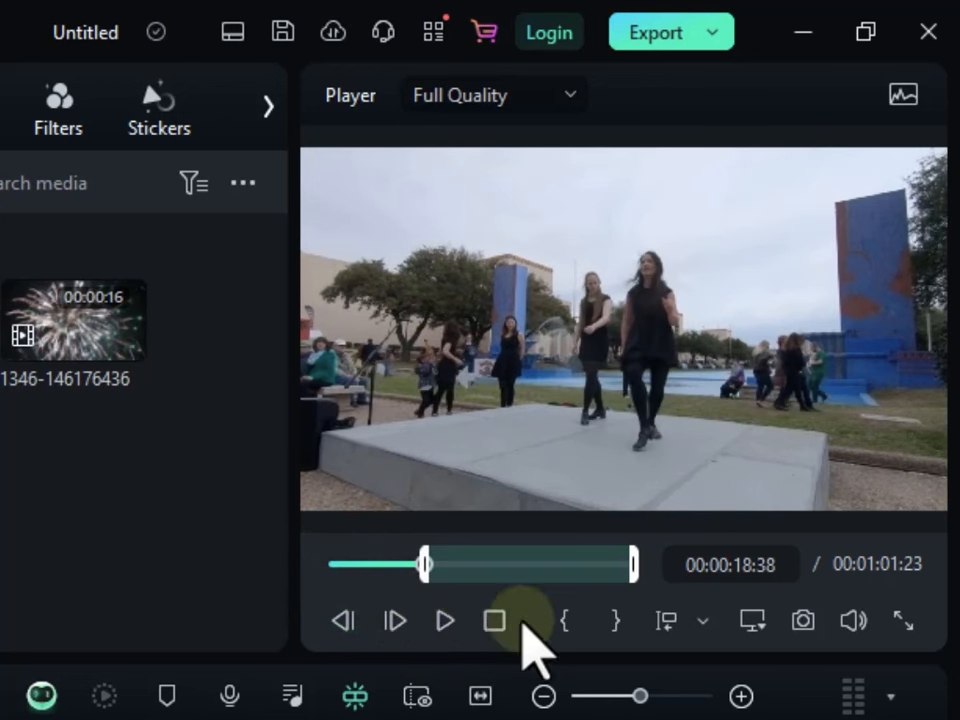
pyautogui.click(563, 621)
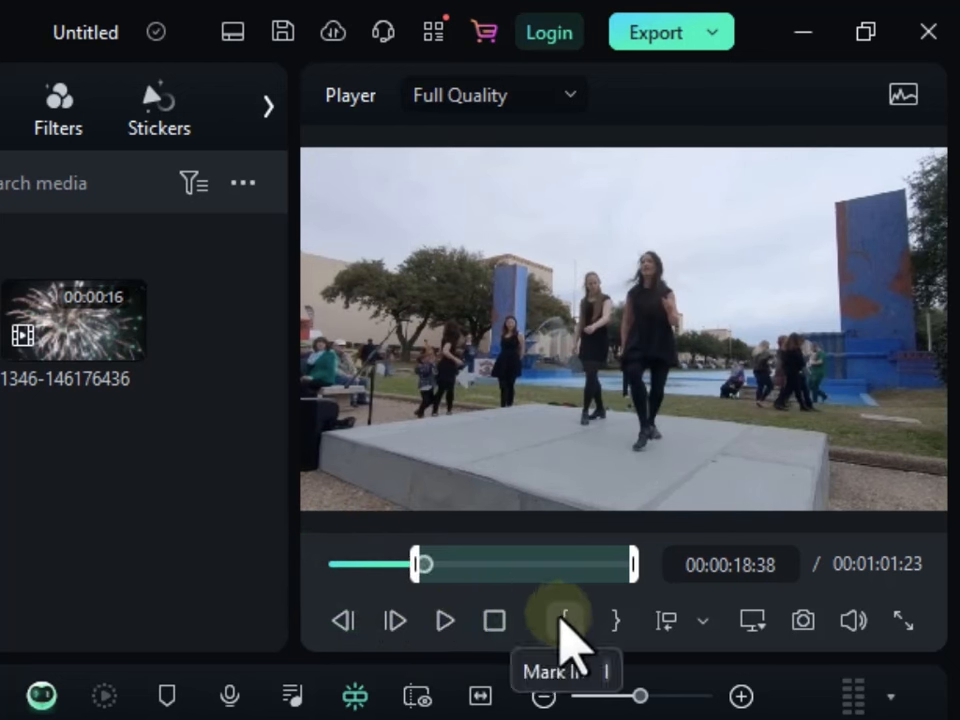
pyautogui.click(424, 566)
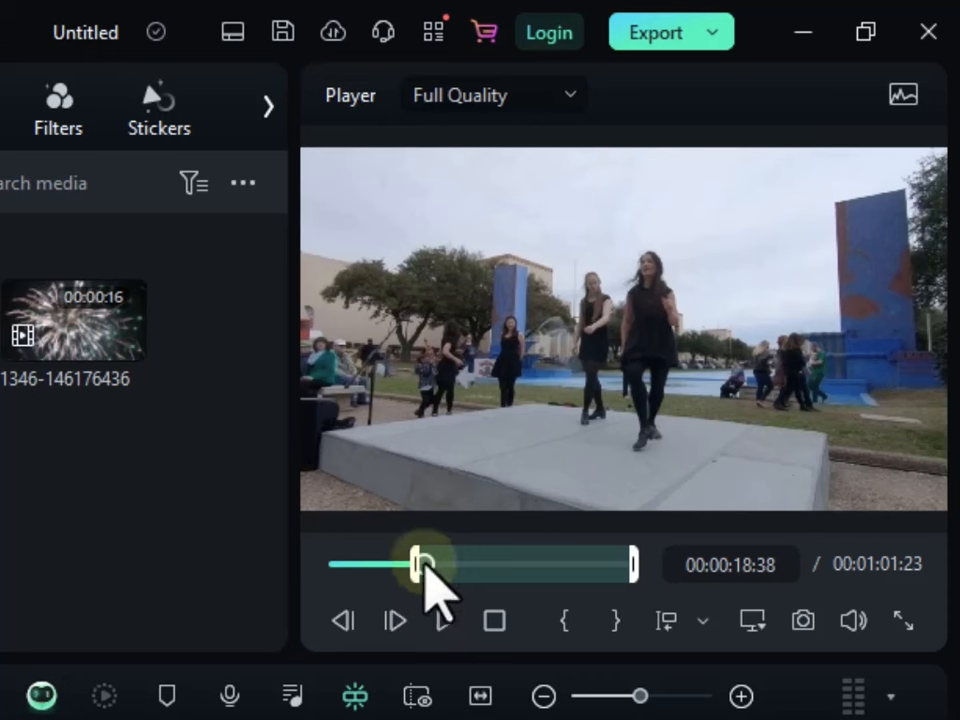
# Step: Play the source clip to 00:00:22:35 and trim its out point to that position
pyautogui.click(445, 620)
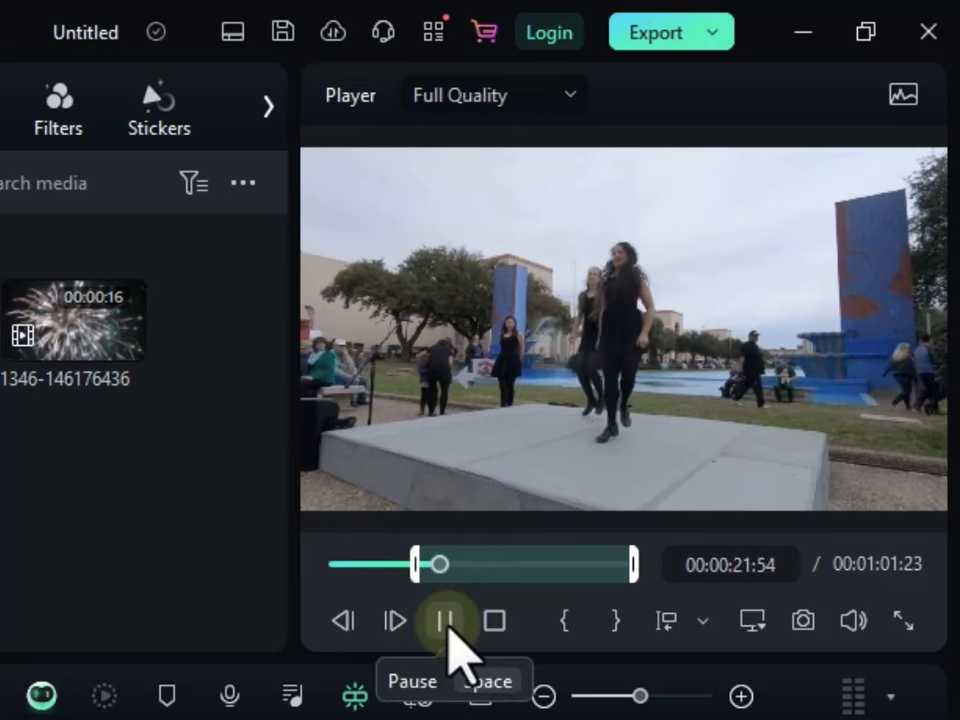
pyautogui.click(447, 628)
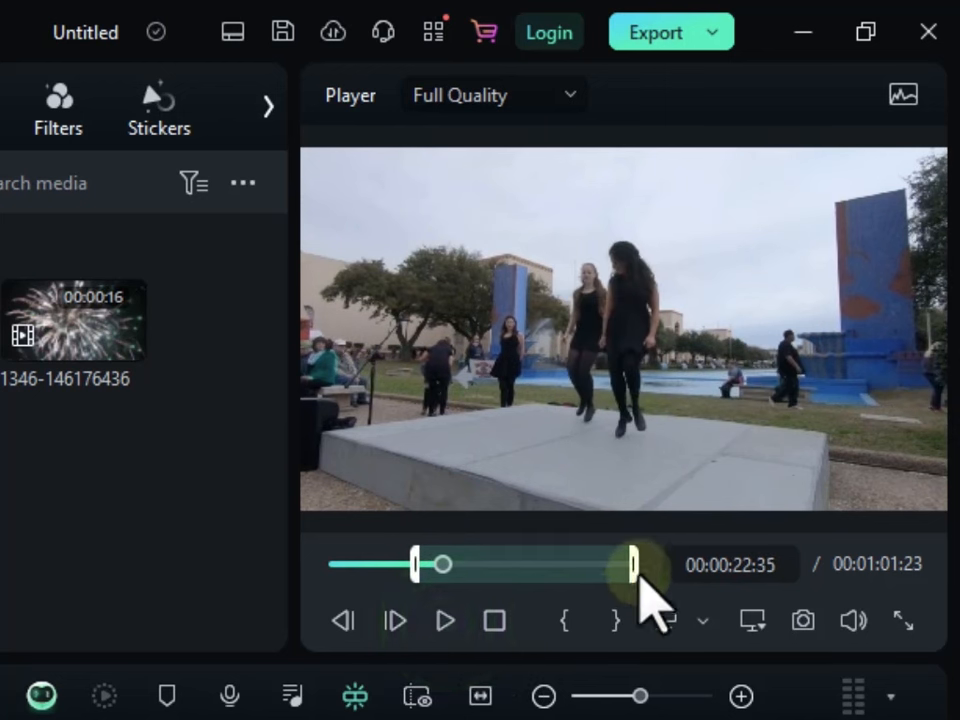
pyautogui.moveTo(633, 578); pyautogui.dragTo(450, 604)
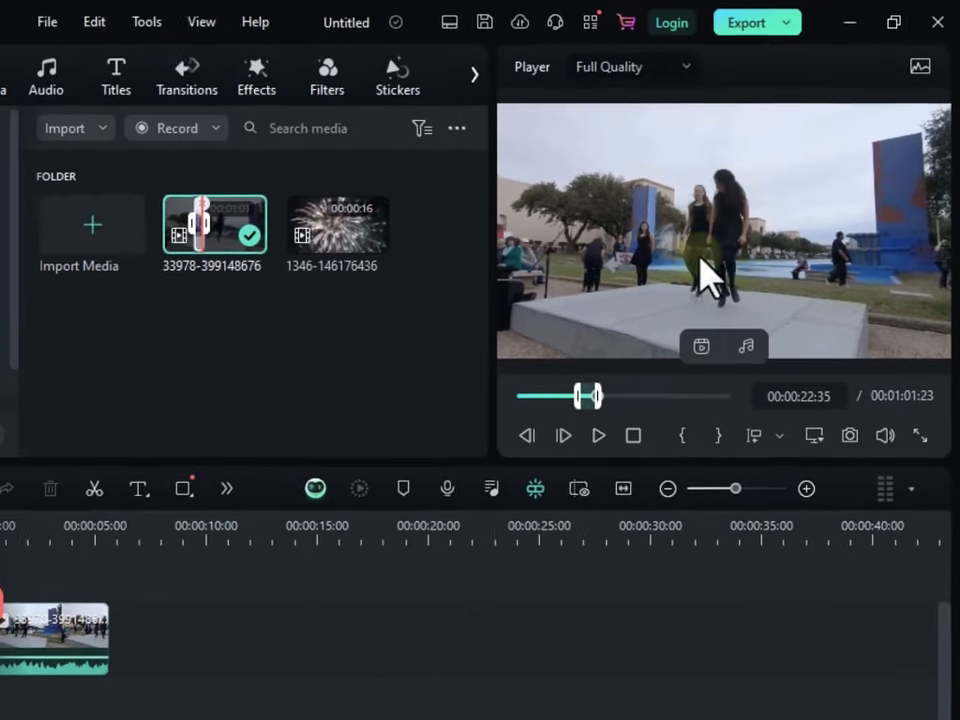
# Step: Place the second trimmed range on Video 1 after the first clip, leaving a small gap between them
pyautogui.moveTo(598, 368); pyautogui.dragTo(620, 450)
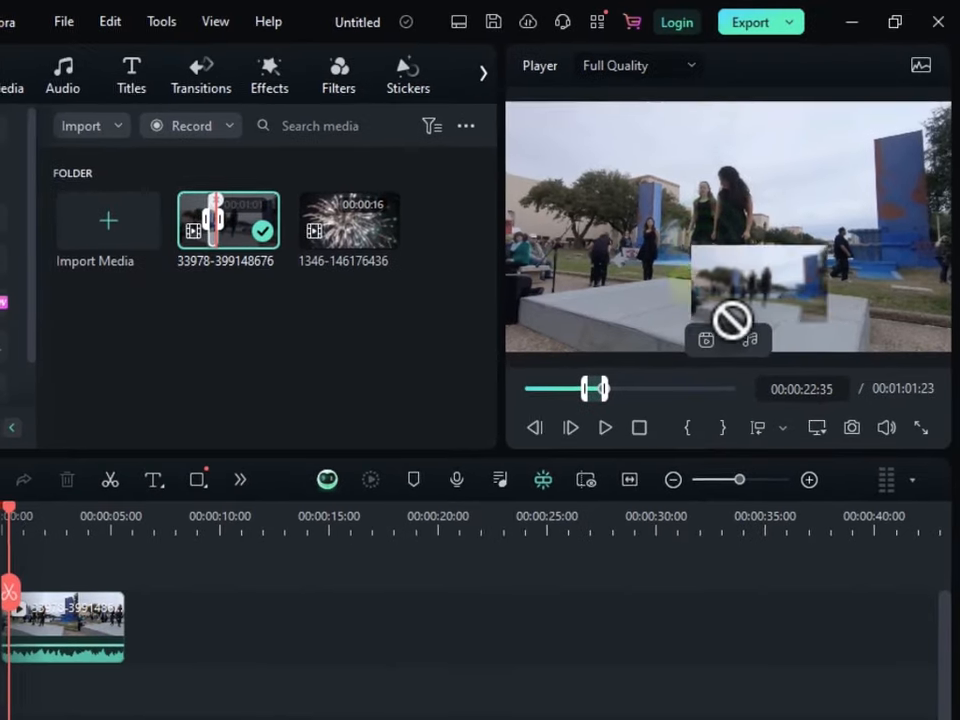
pyautogui.moveTo(731, 320); pyautogui.dragTo(152, 622)
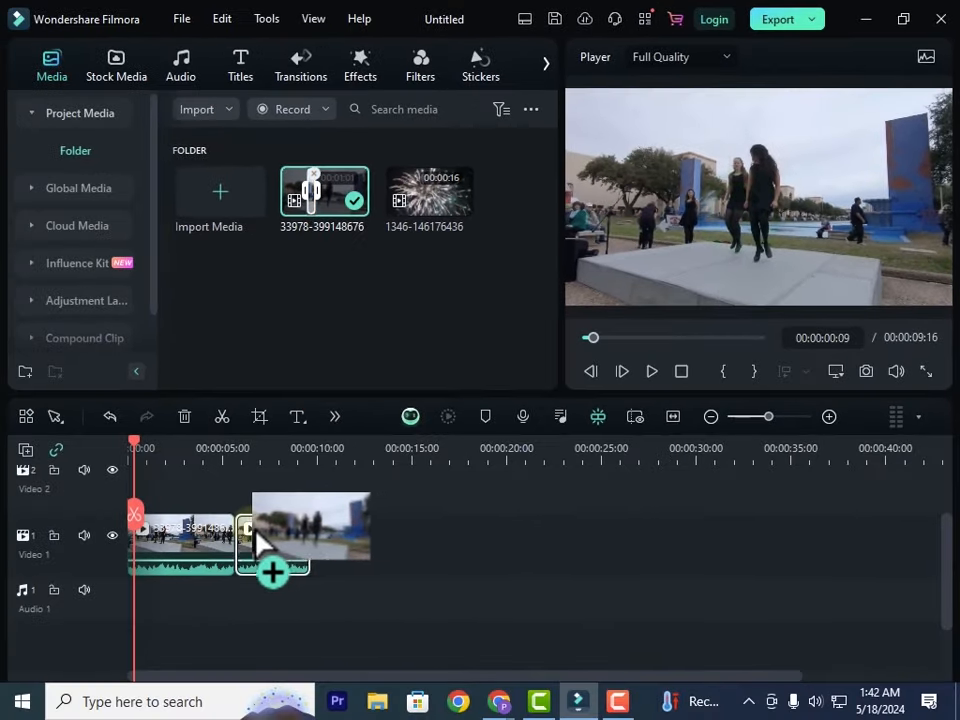
pyautogui.moveTo(258, 543); pyautogui.dragTo(311, 551)
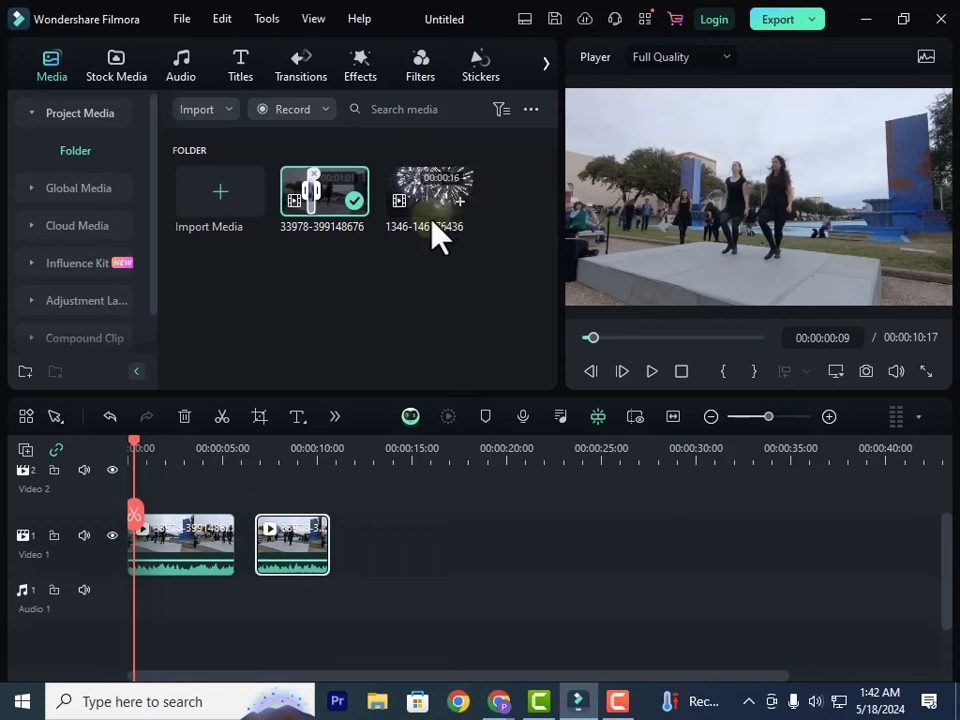
pyautogui.doubleClick(338, 190)
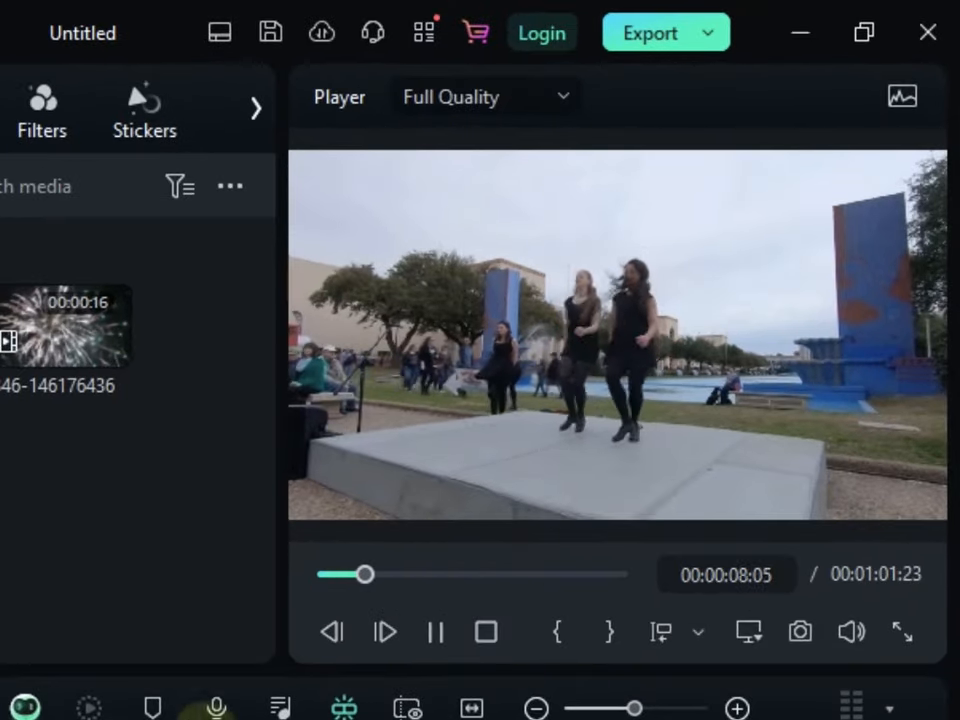
pyautogui.moveTo(372, 577); pyautogui.dragTo(439, 617)
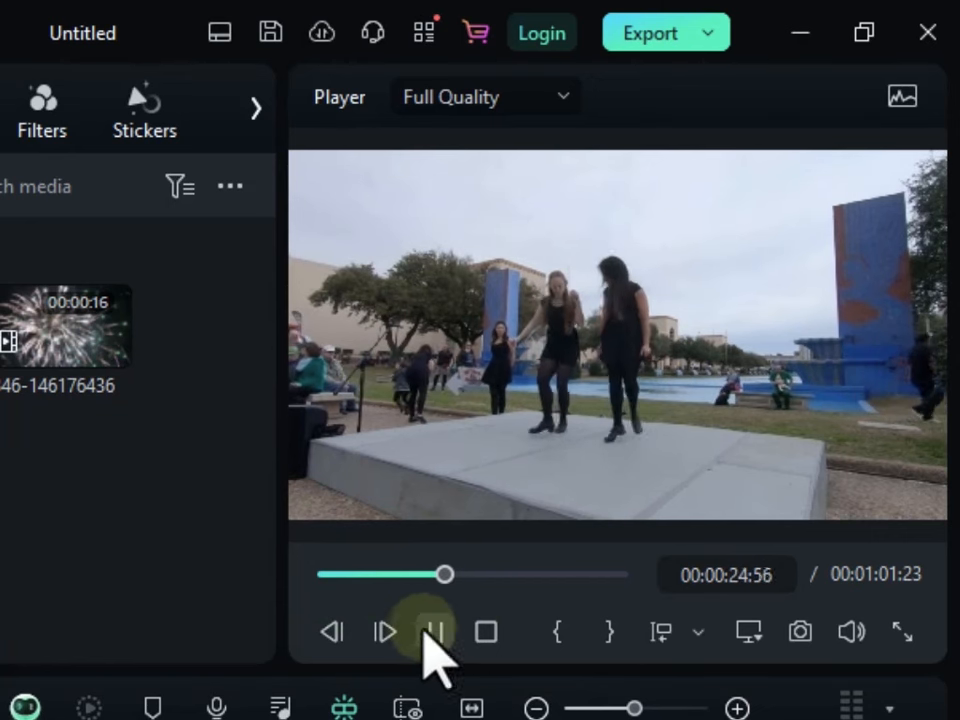
pyautogui.click(432, 634)
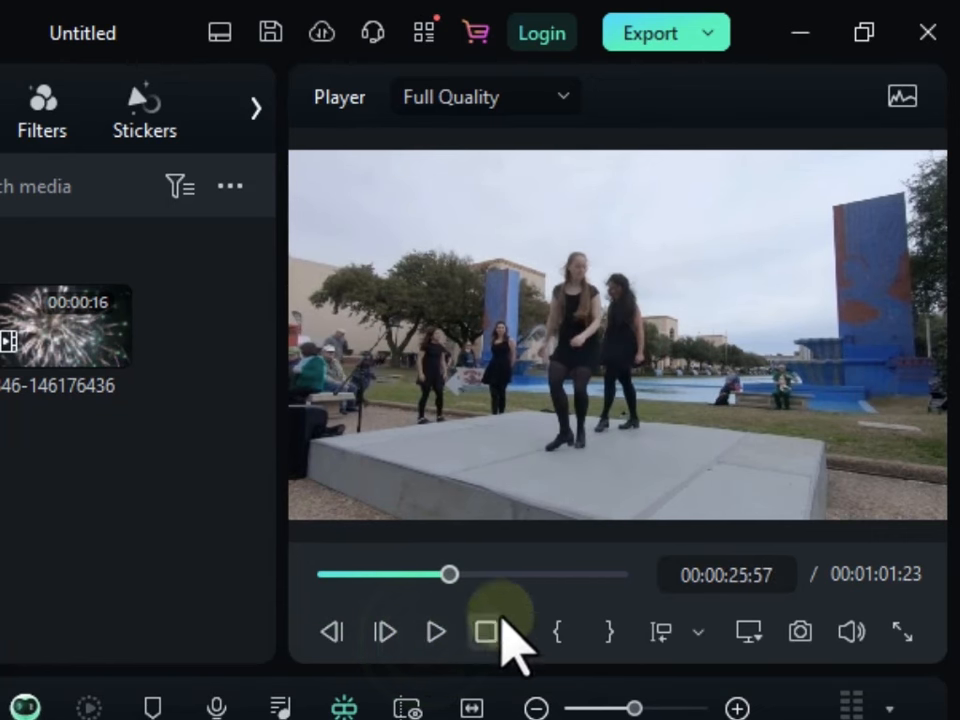
pyautogui.click(558, 631)
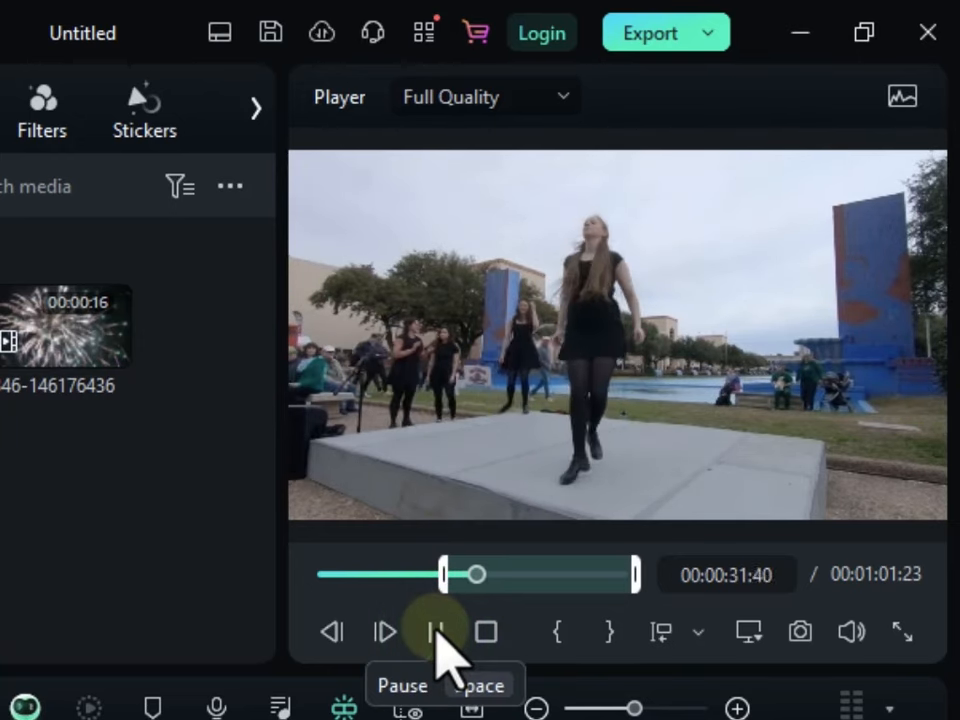
# Step: Mark an out point at 00:00:33:00 and place the third range on Video 1 after the second clip, leaving a gap
pyautogui.click(436, 631)
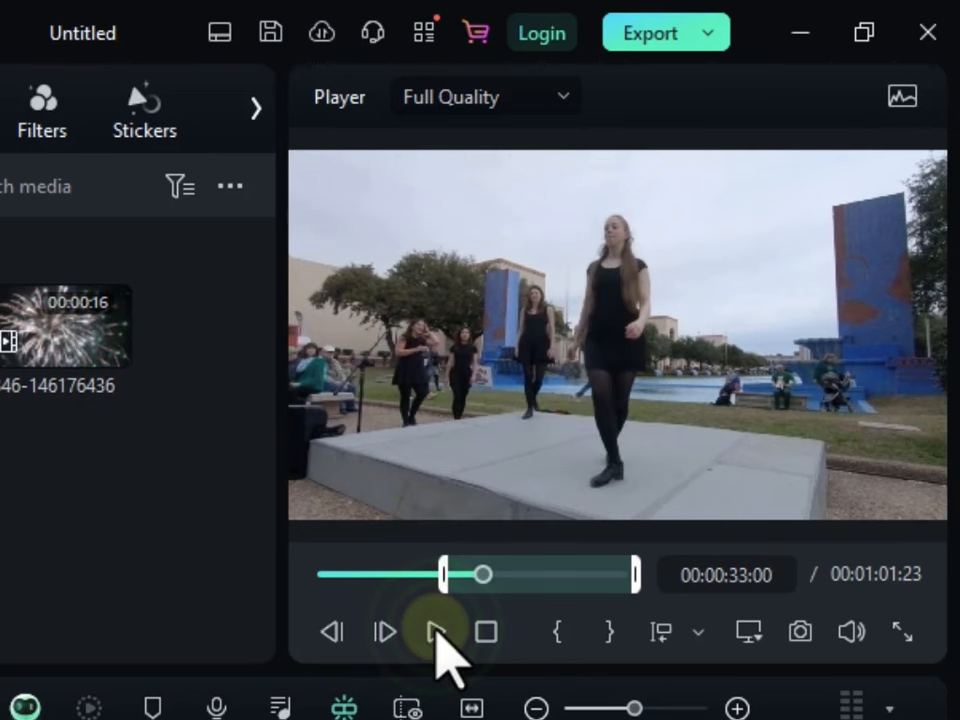
pyautogui.click(610, 632)
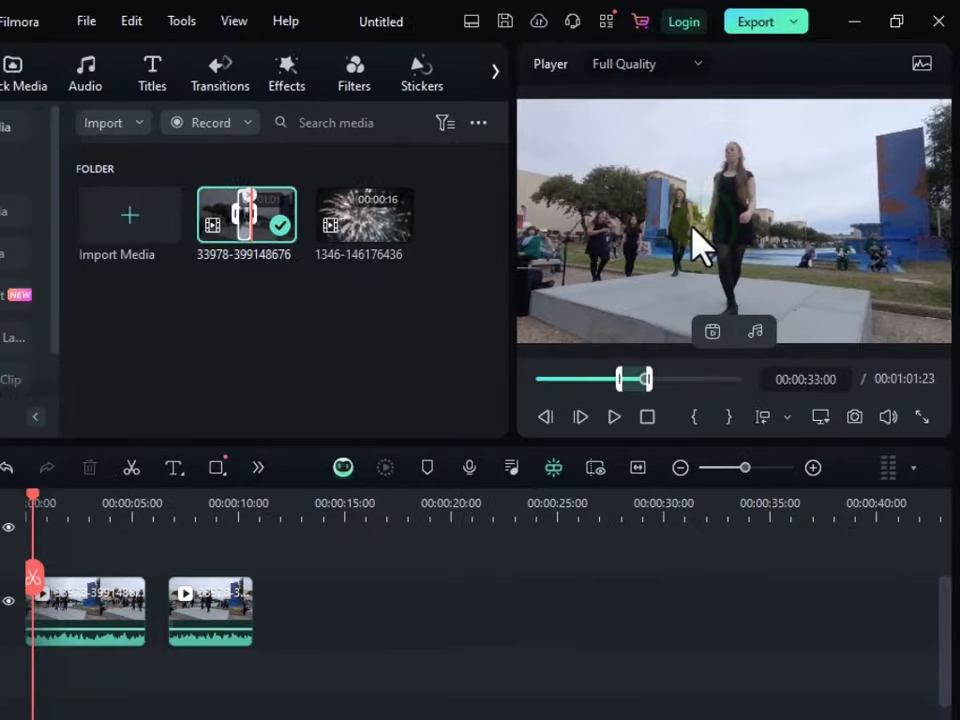
pyautogui.moveTo(700, 245); pyautogui.dragTo(302, 626)
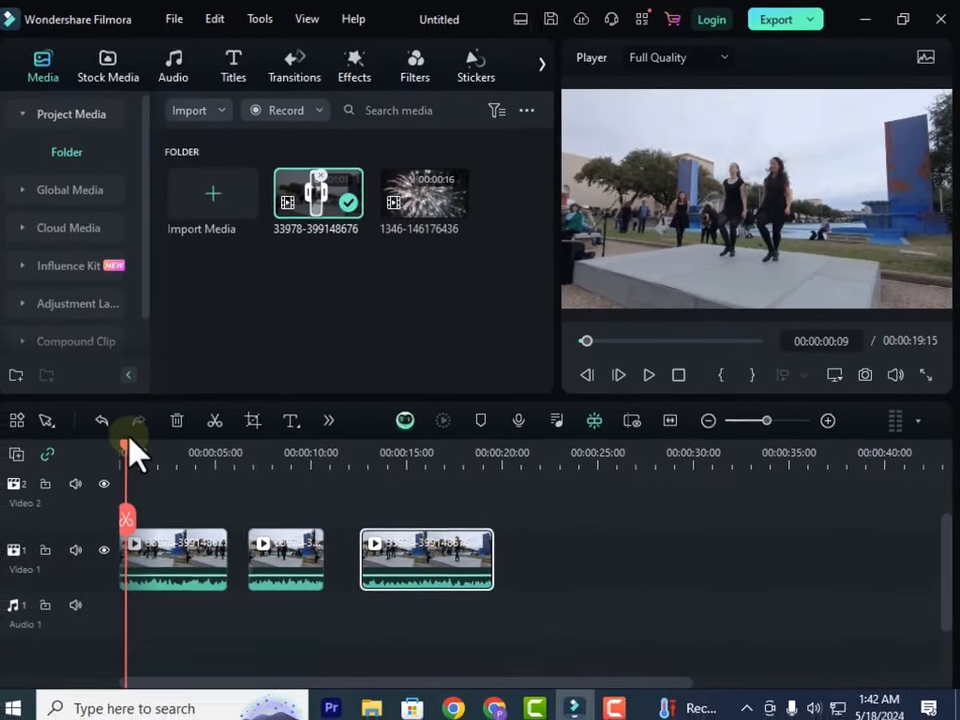
# Step: Scrub and play the three placed clips on the timeline, and return the playhead to near the start
pyautogui.moveTo(28, 485); pyautogui.dragTo(202, 575)
pyautogui.moveTo(285, 512); pyautogui.dragTo(309, 434)
pyautogui.moveTo(309, 462); pyautogui.dragTo(368, 486)
pyautogui.click(654, 373)
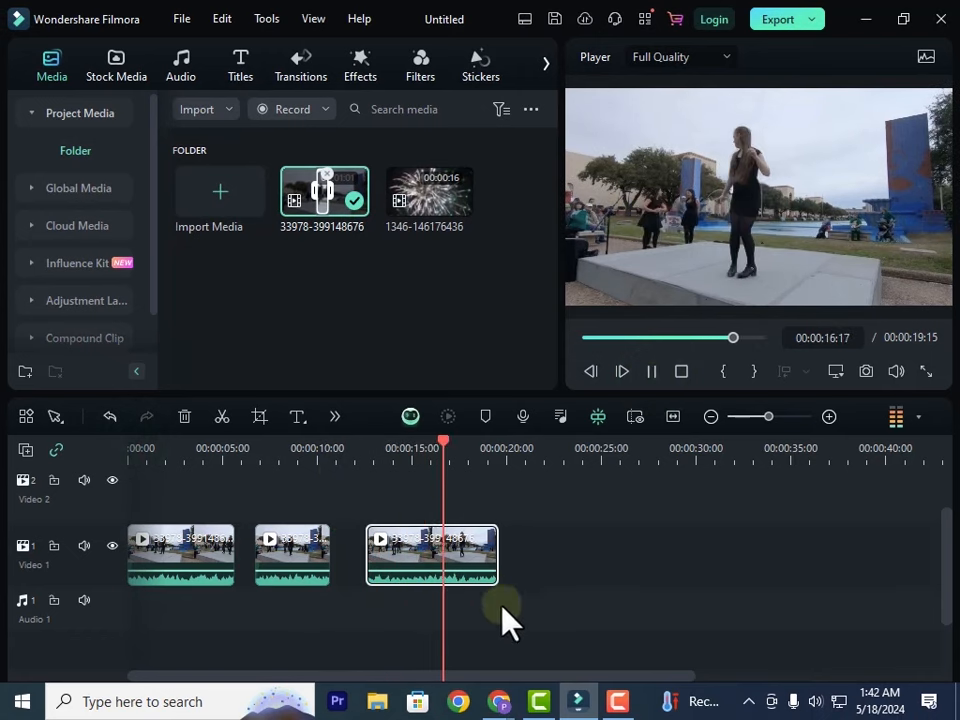
pyautogui.click(651, 372)
pyautogui.click(651, 372)
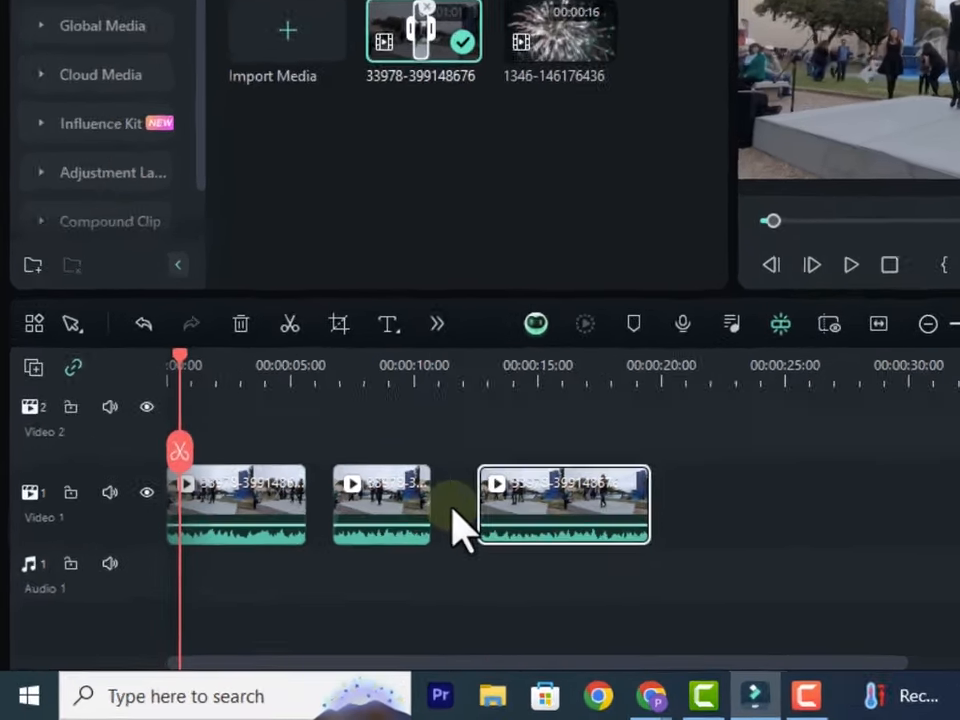
# Step: Delete the empty gap between the second and third clips on Video 1
pyautogui.click(347, 556)
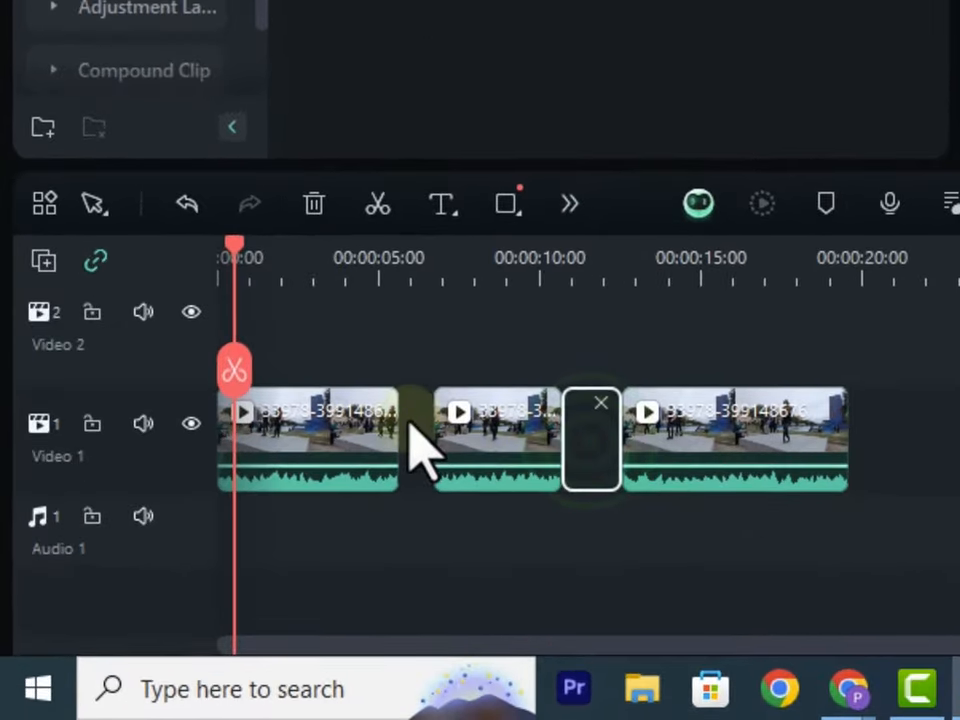
pyautogui.click(561, 454)
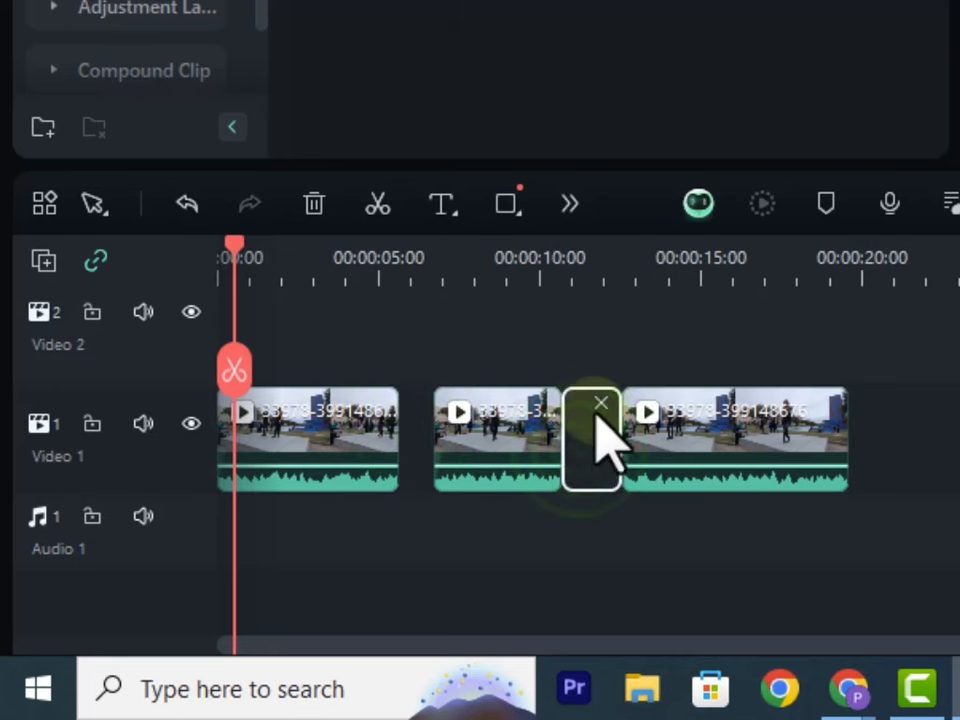
pyautogui.click(601, 401)
pyautogui.click(601, 401)
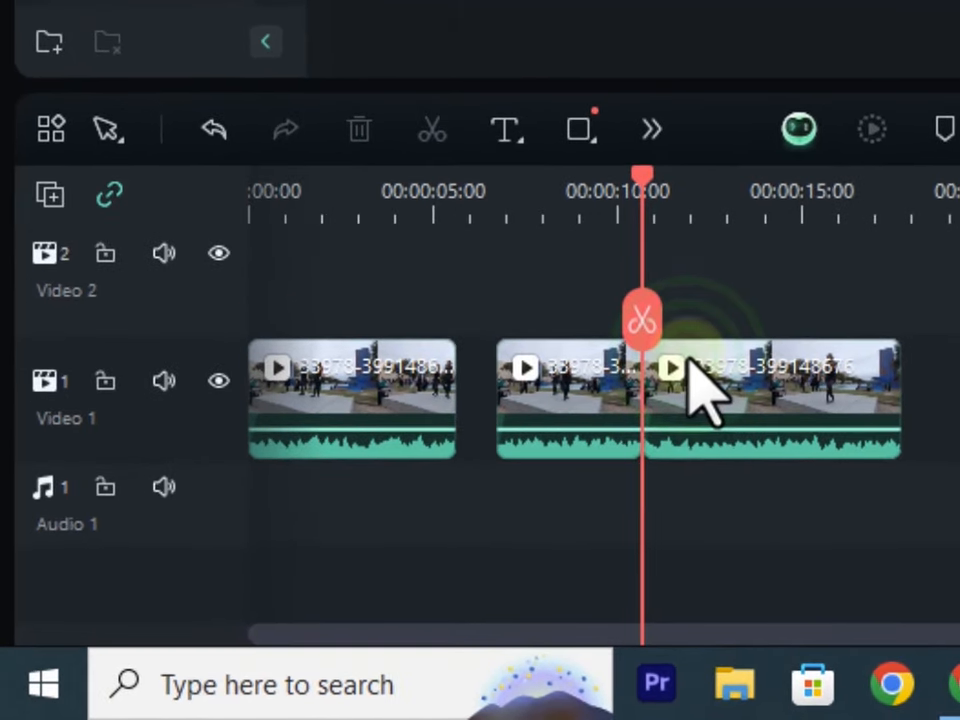
# Step: Delete the gap between the first and second clips on Video 1, and undo both gap deletions
pyautogui.click(468, 370)
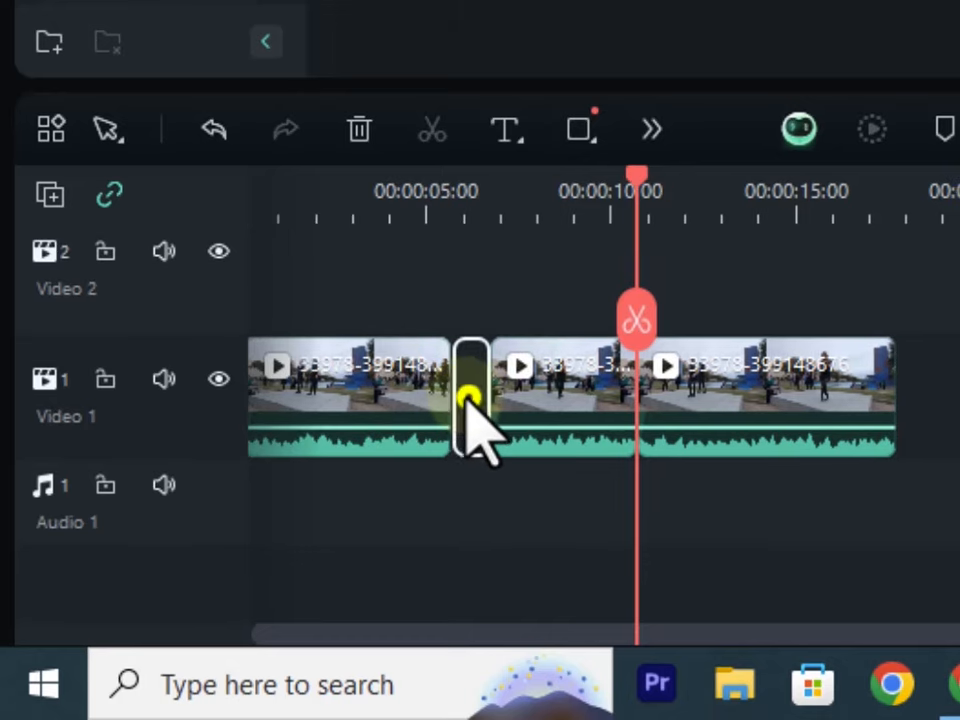
pyautogui.click(470, 403)
pyautogui.rightClick(476, 406)
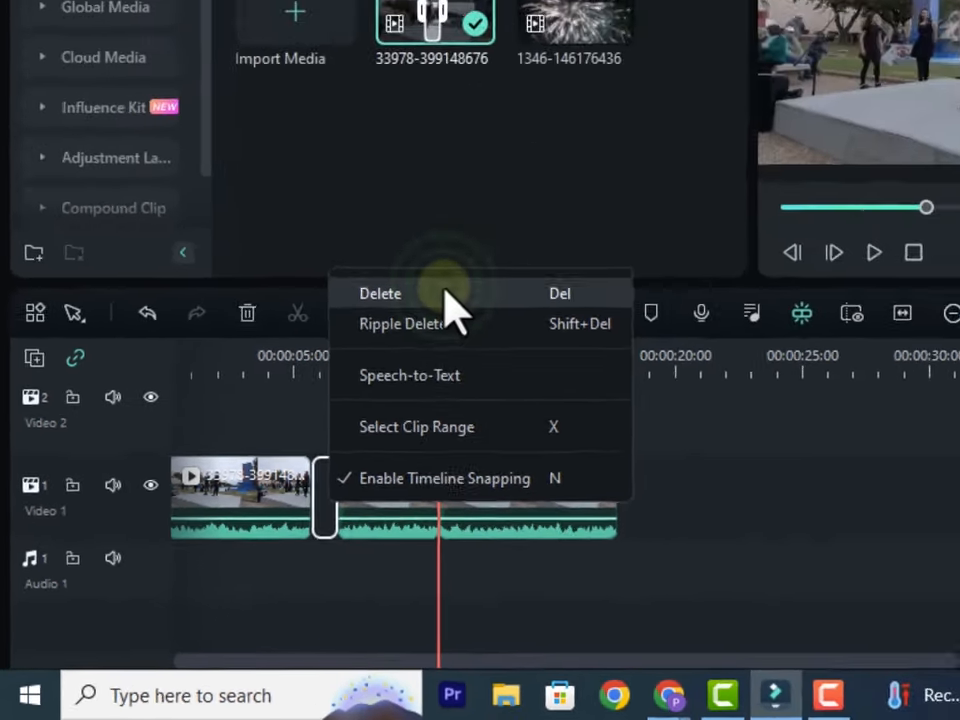
pyautogui.click(637, 106)
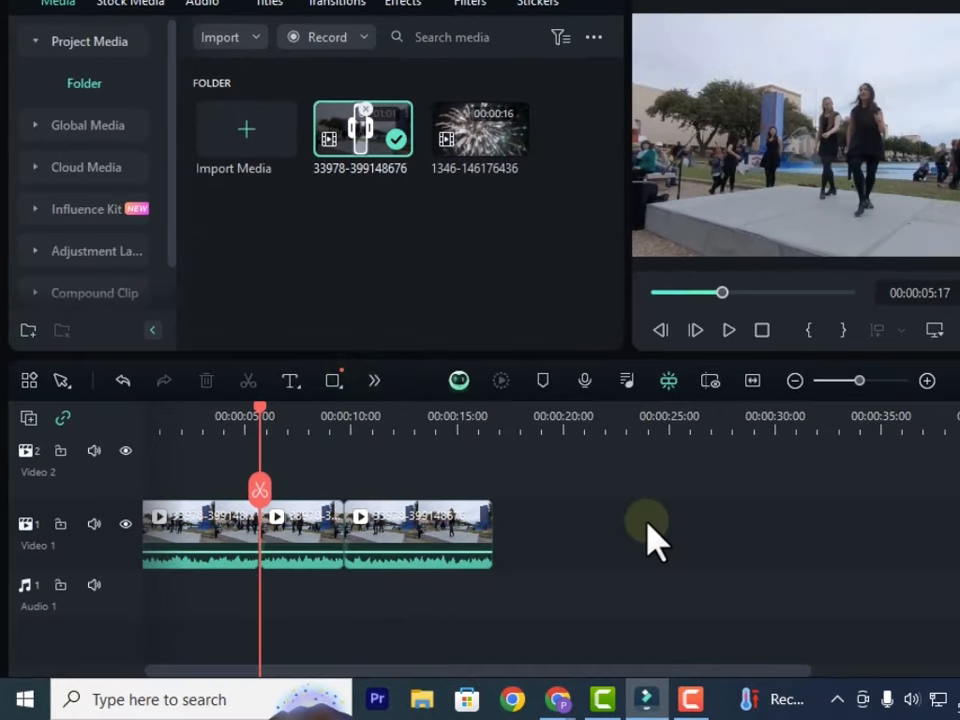
pyautogui.hotkey('ctrl', 'z')
pyautogui.hotkey('ctrl', 'z')
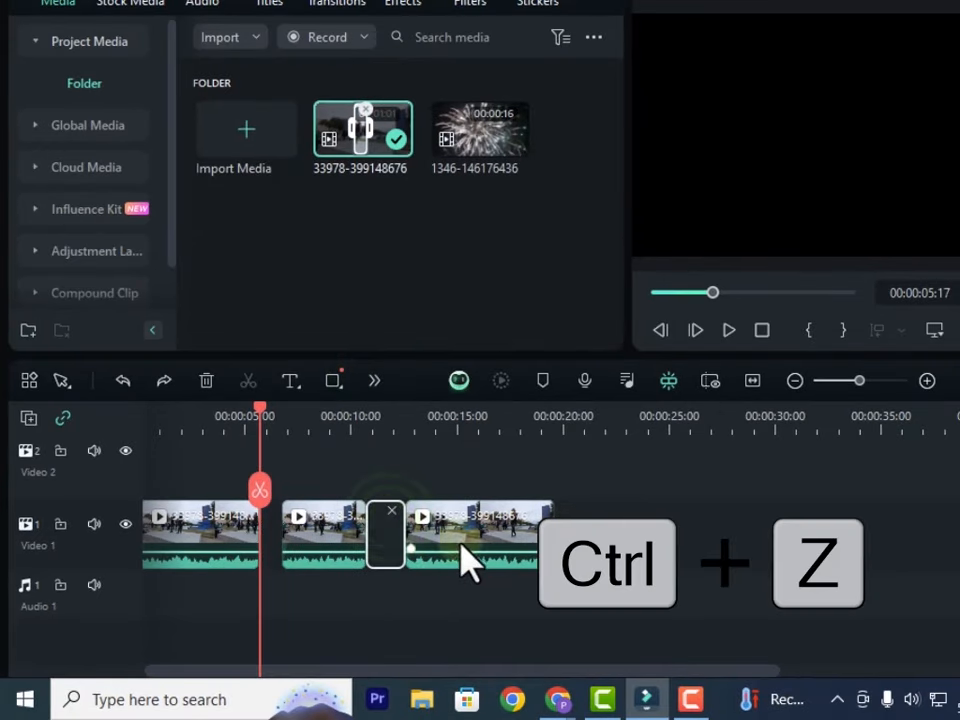
# Step: Select all three clips on Video 1 together and remove the spaces between them with Close Gap
pyautogui.moveTo(596, 474); pyautogui.dragTo(150, 600)
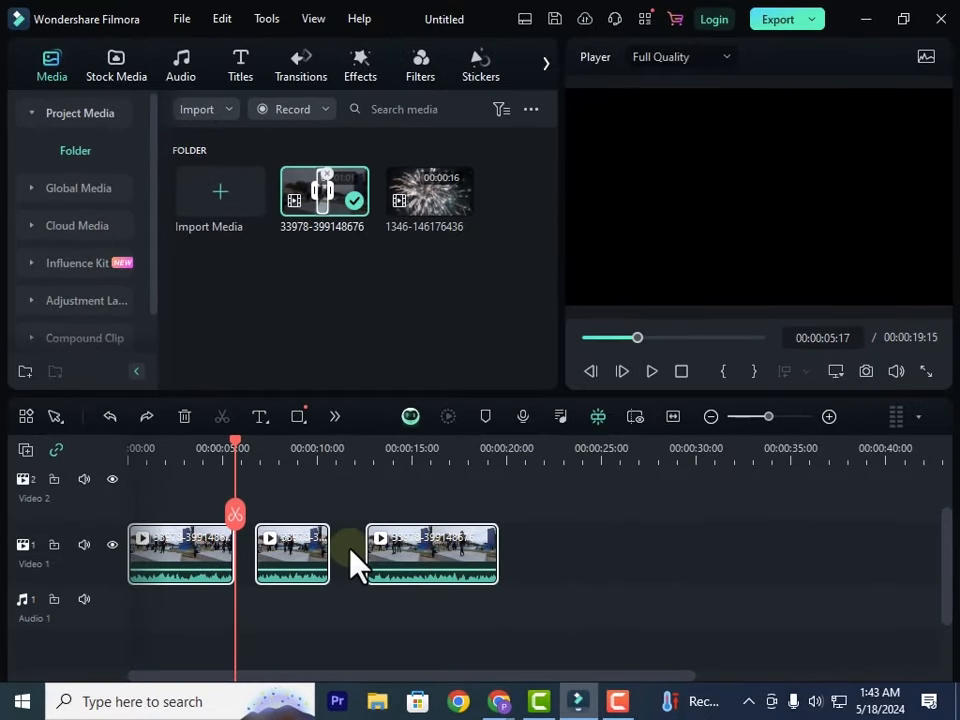
pyautogui.rightClick(351, 550)
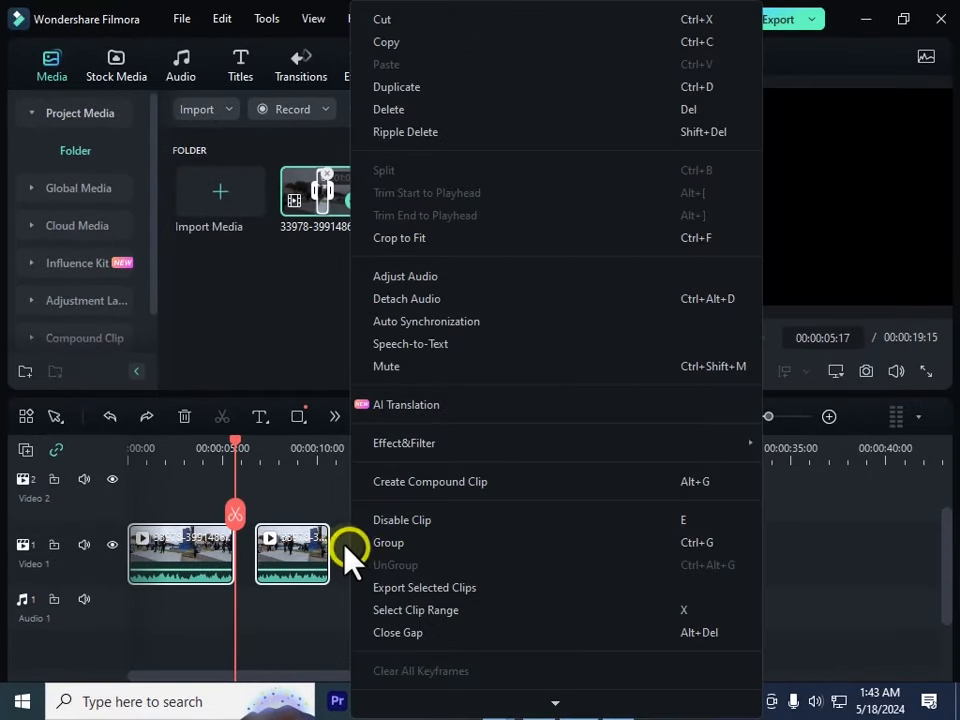
pyautogui.click(395, 632)
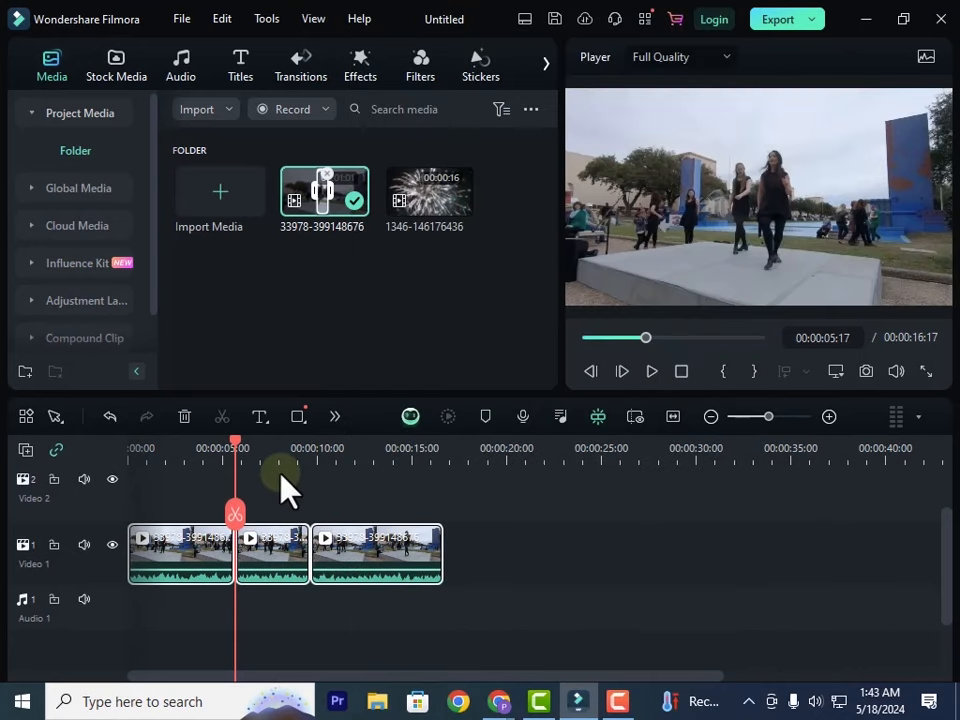
pyautogui.click(574, 523)
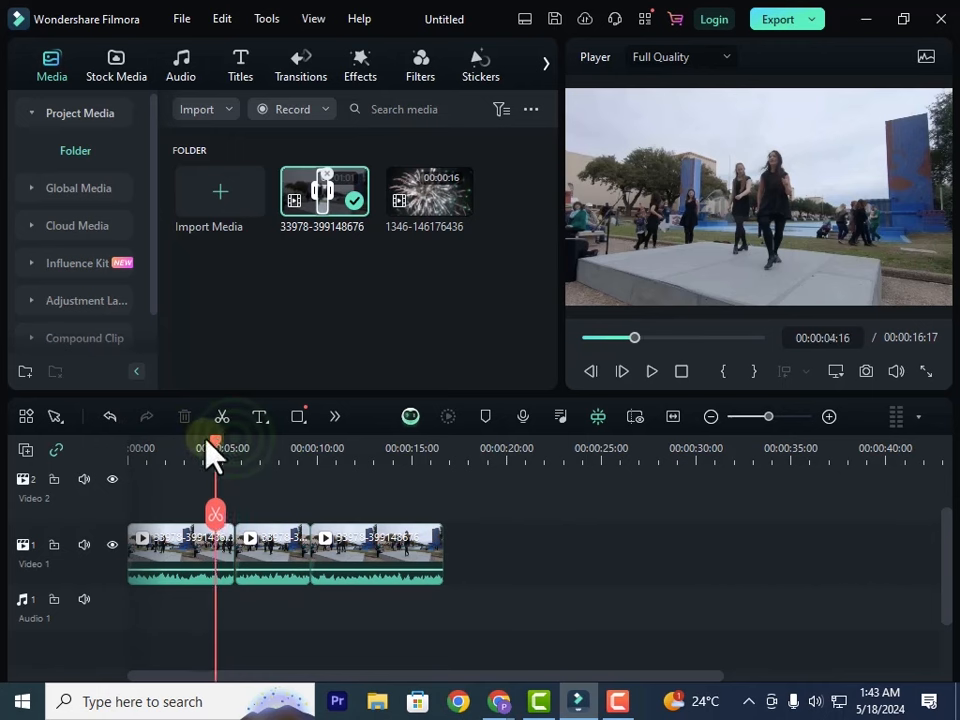
# Step: Play the joined clips from the start of the timeline and pause within the third clip
pyautogui.moveTo(210, 455); pyautogui.dragTo(132, 446)
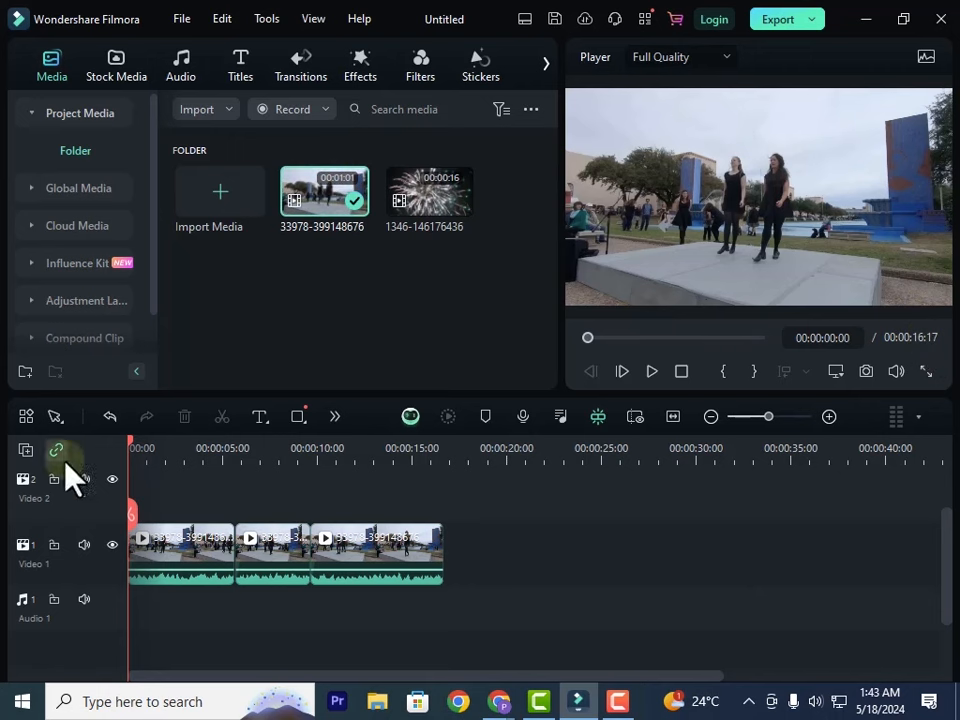
pyautogui.click(661, 369)
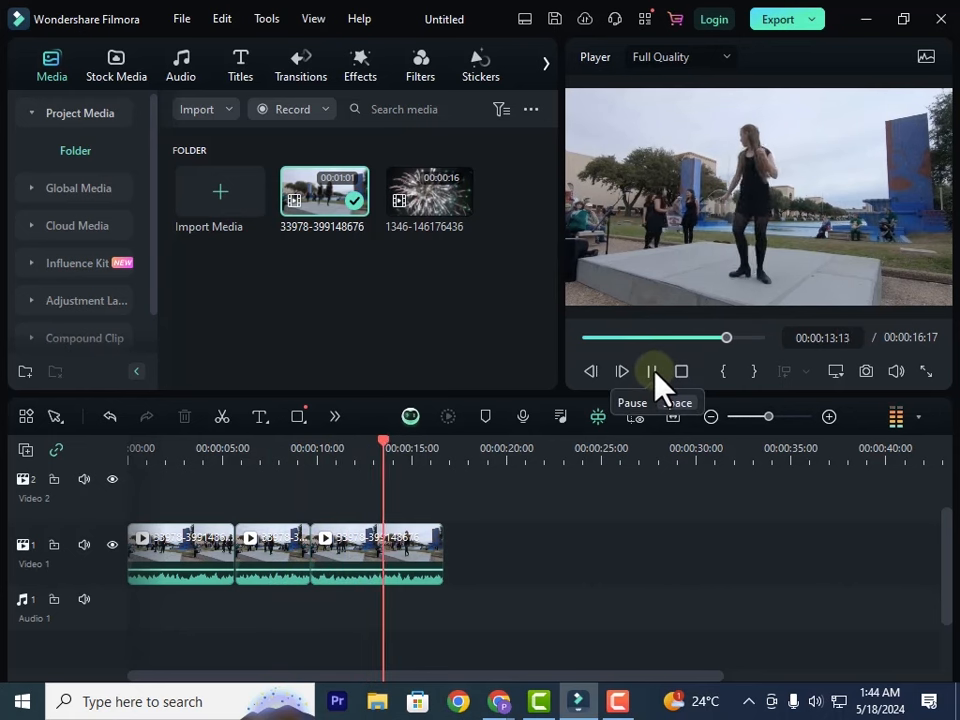
pyautogui.click(653, 383)
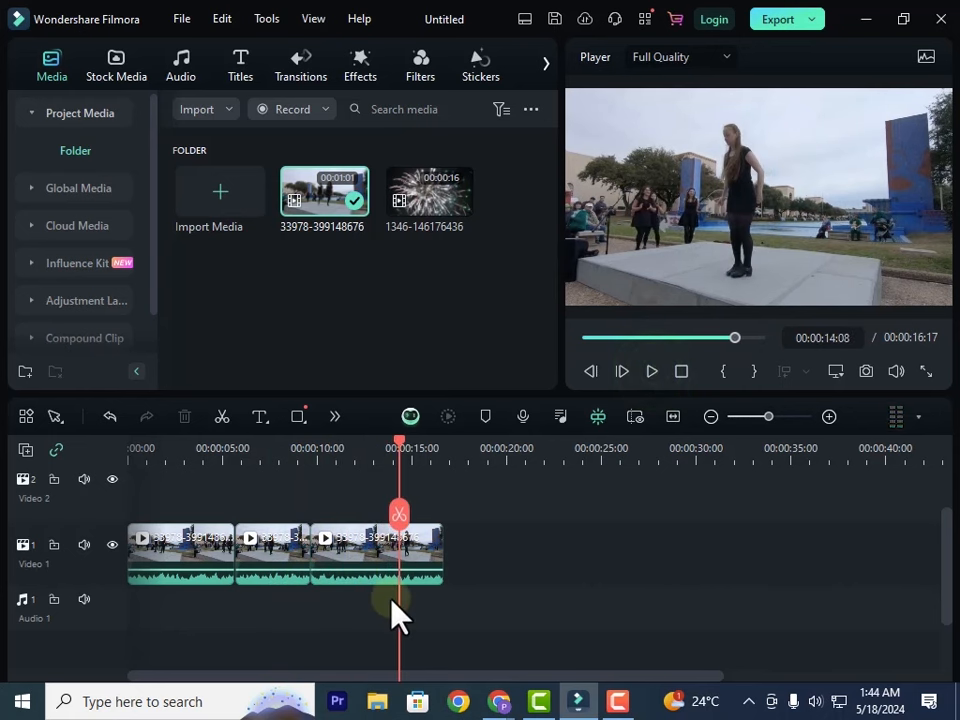
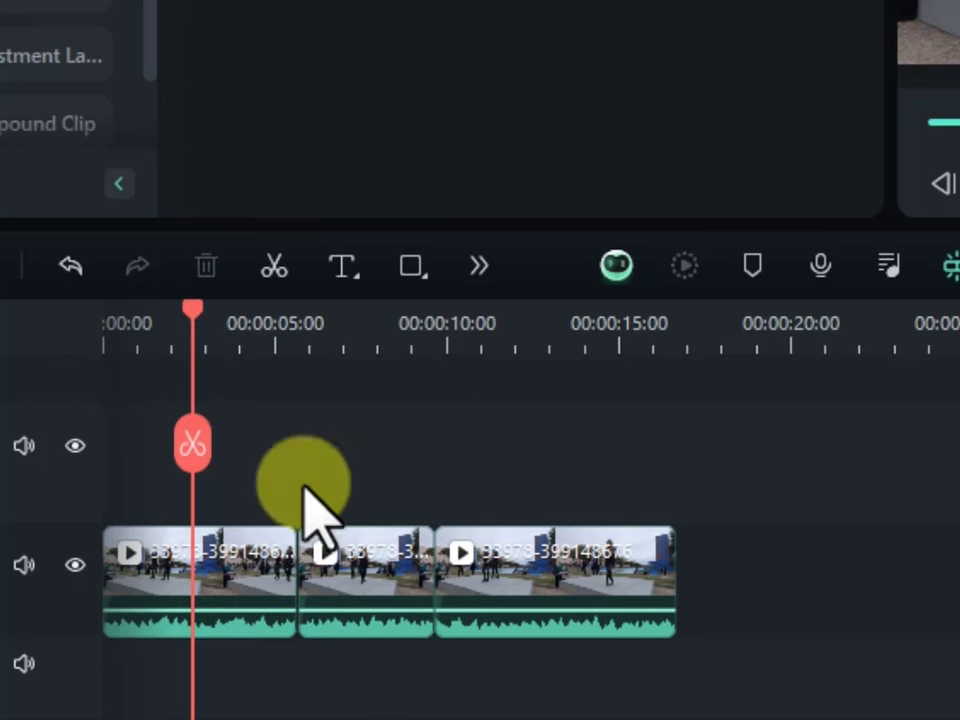
# Step: Delete the second clip on Video 1, undo the deletion, redo it, and undo it again
pyautogui.click(352, 607)
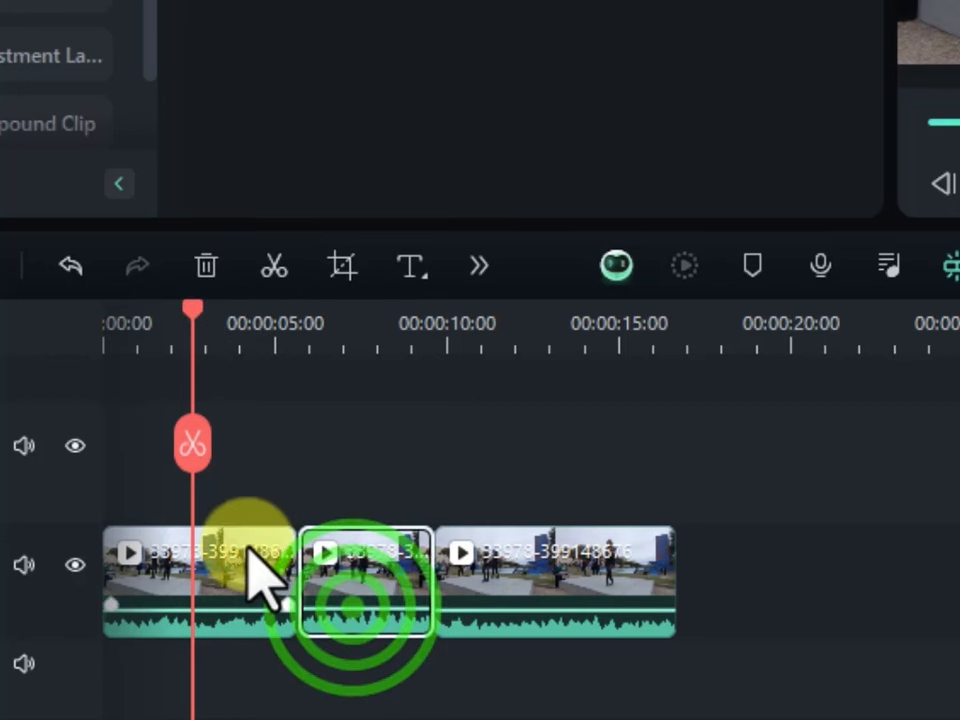
pyautogui.click(206, 266)
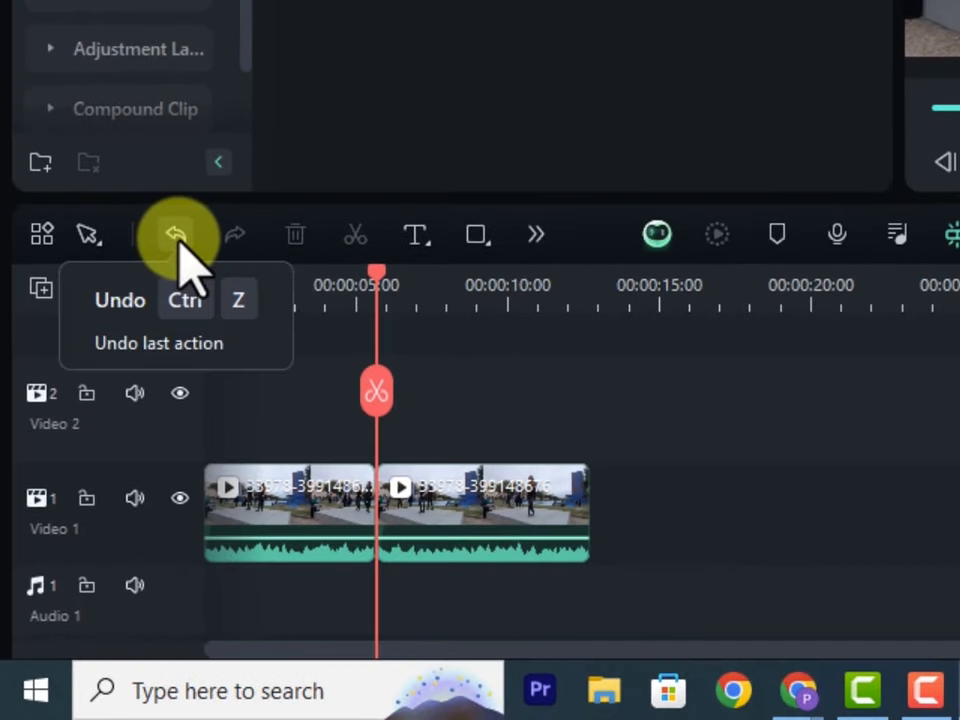
pyautogui.click(178, 243)
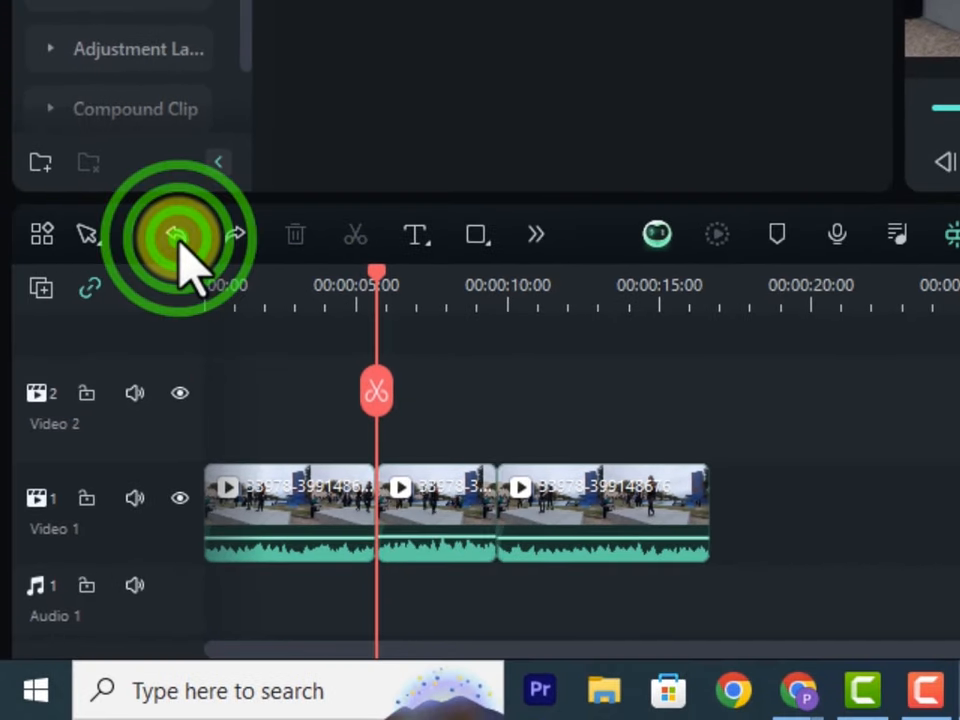
pyautogui.click(236, 232)
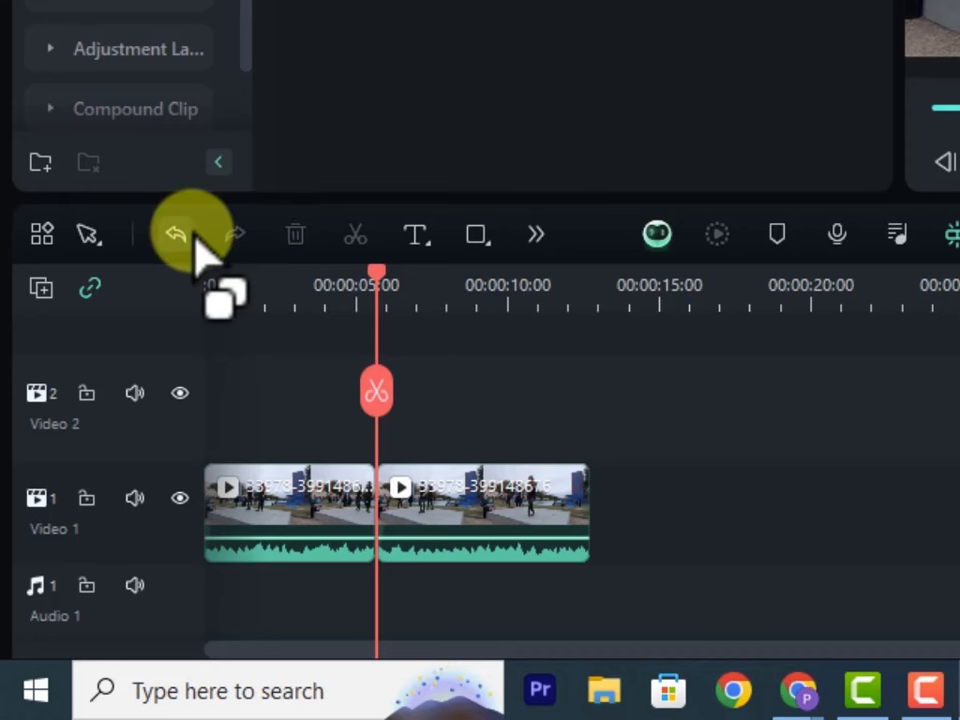
pyautogui.click(193, 238)
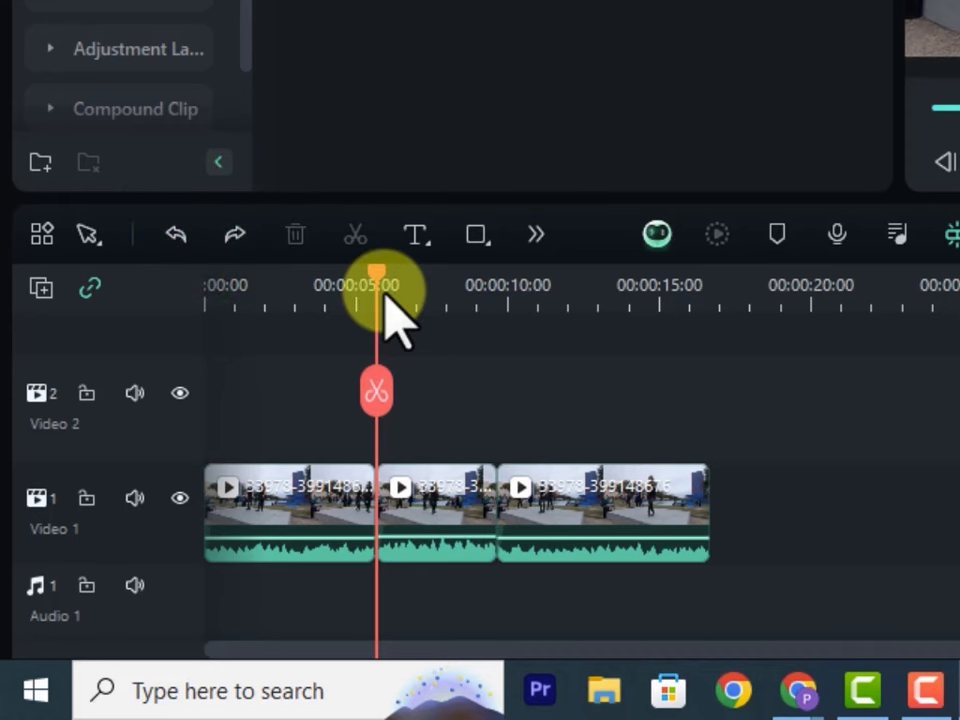
# Step: Add a Quick Text title on Video 2 starting at about 00:00:04:14, near the end of the first clip
pyautogui.moveTo(386, 292); pyautogui.dragTo(345, 290)
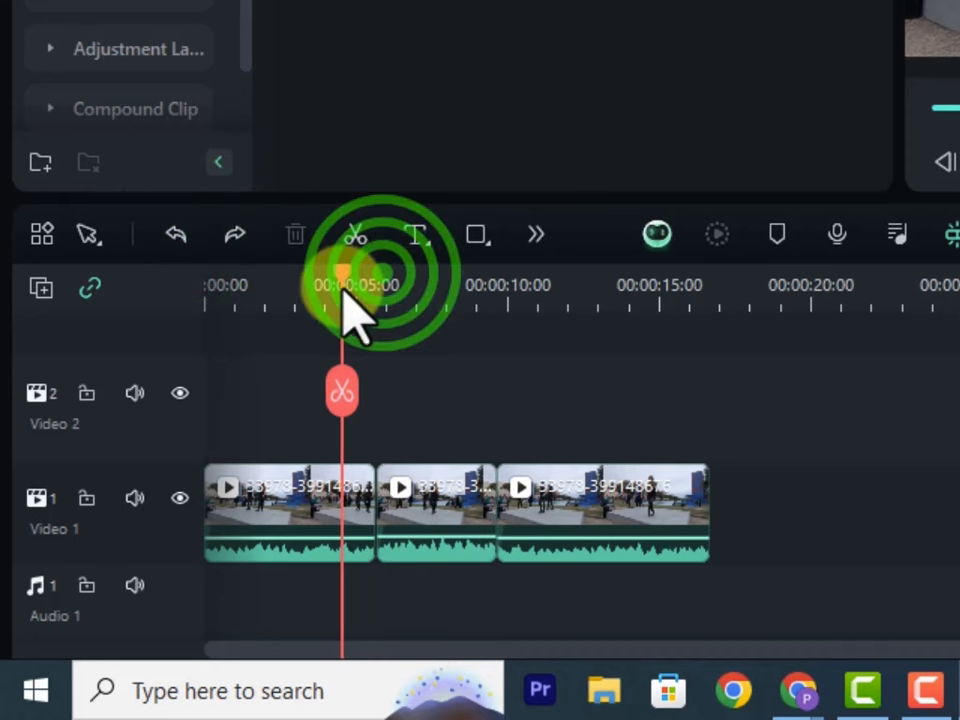
pyautogui.click(413, 237)
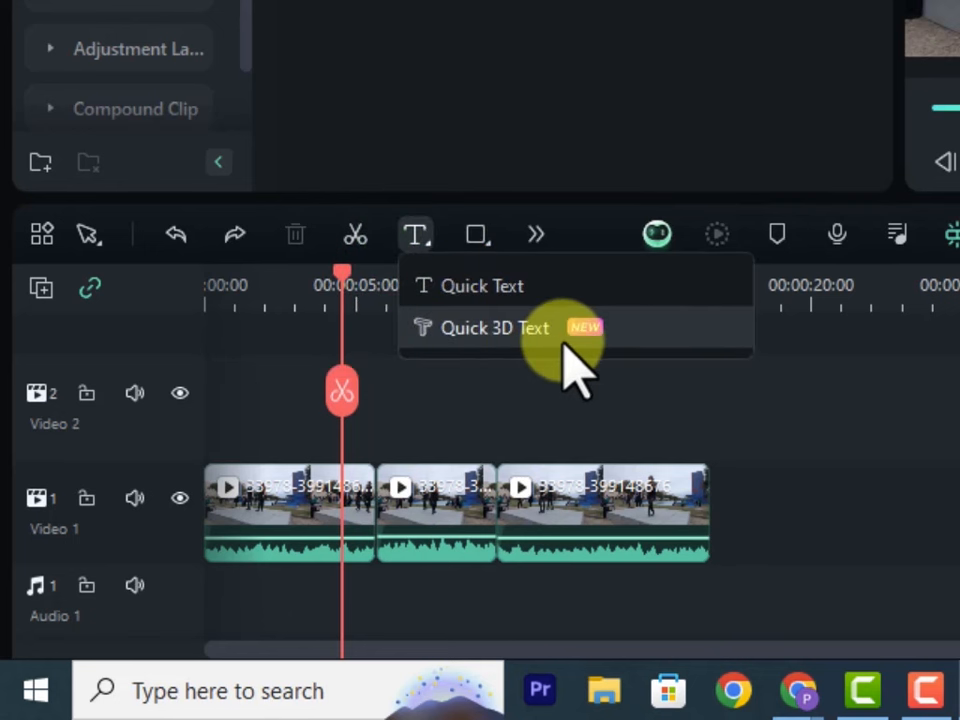
pyautogui.click(482, 298)
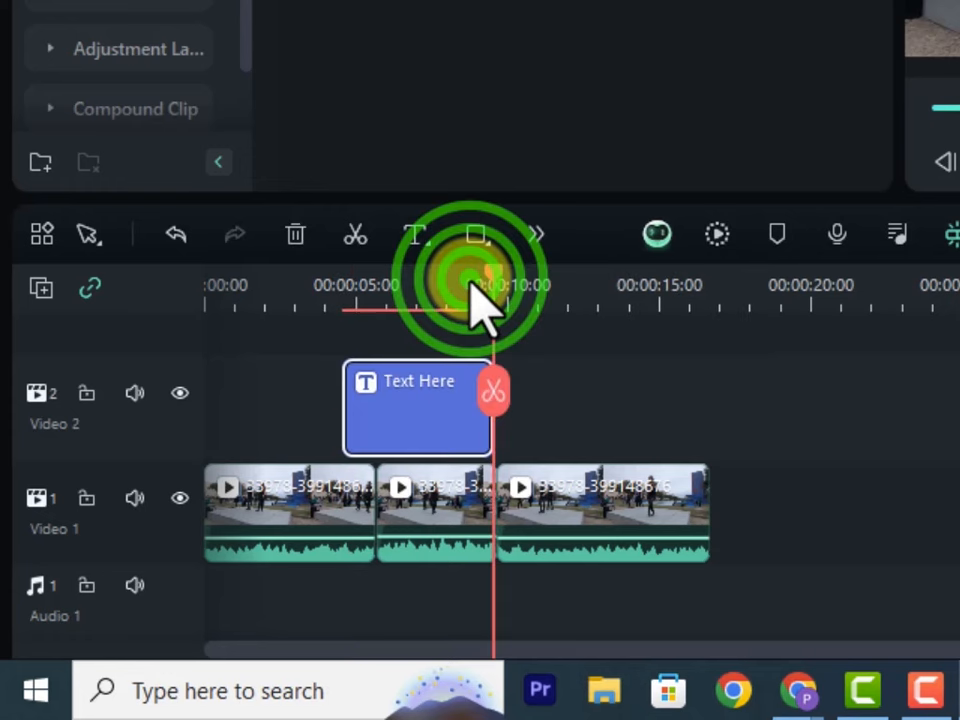
# Step: Move the title to the beginning of Video 2 and place the playhead over it at 00:00:01:18
pyautogui.click(388, 418)
pyautogui.moveTo(388, 418); pyautogui.dragTo(272, 422)
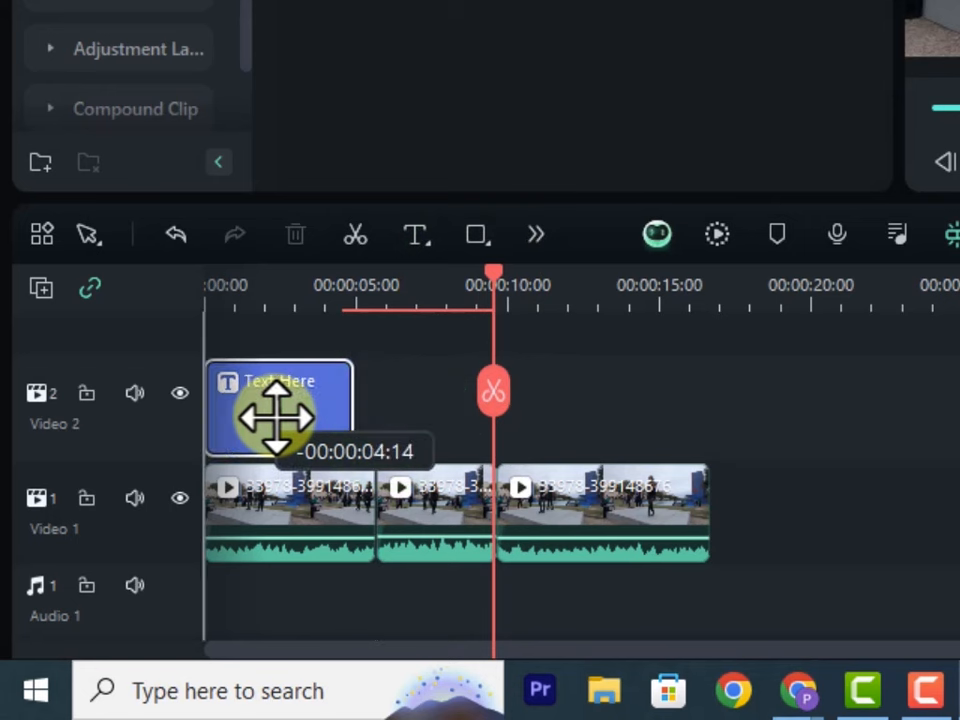
pyautogui.moveTo(491, 268); pyautogui.dragTo(259, 275)
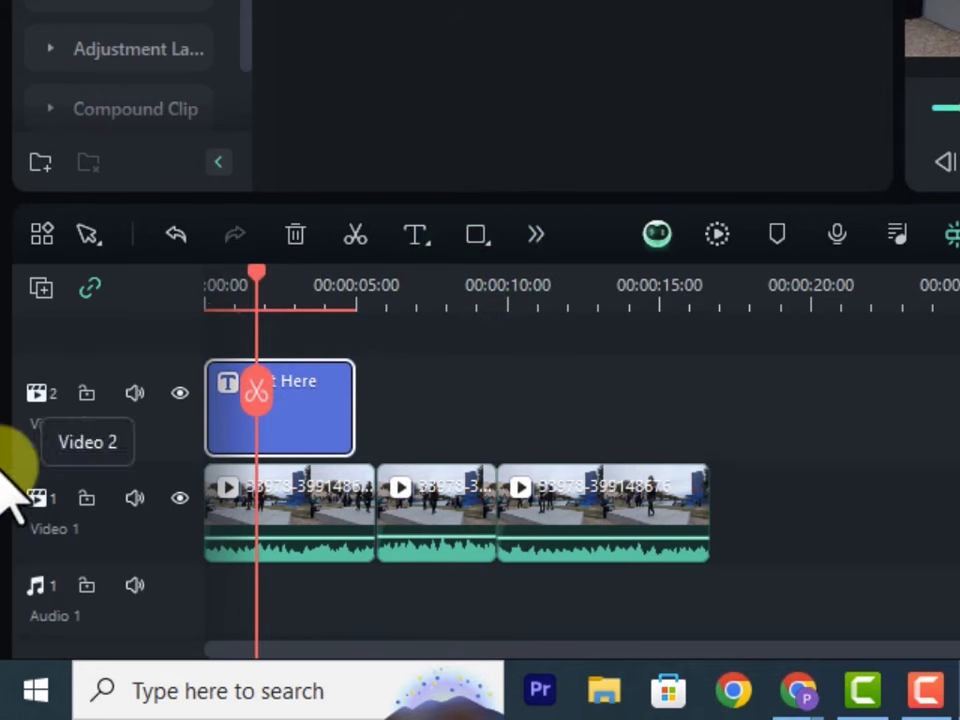
# Step: Open the title's text settings and replace the placeholder text with "Tap Dancing"
pyautogui.click(308, 412)
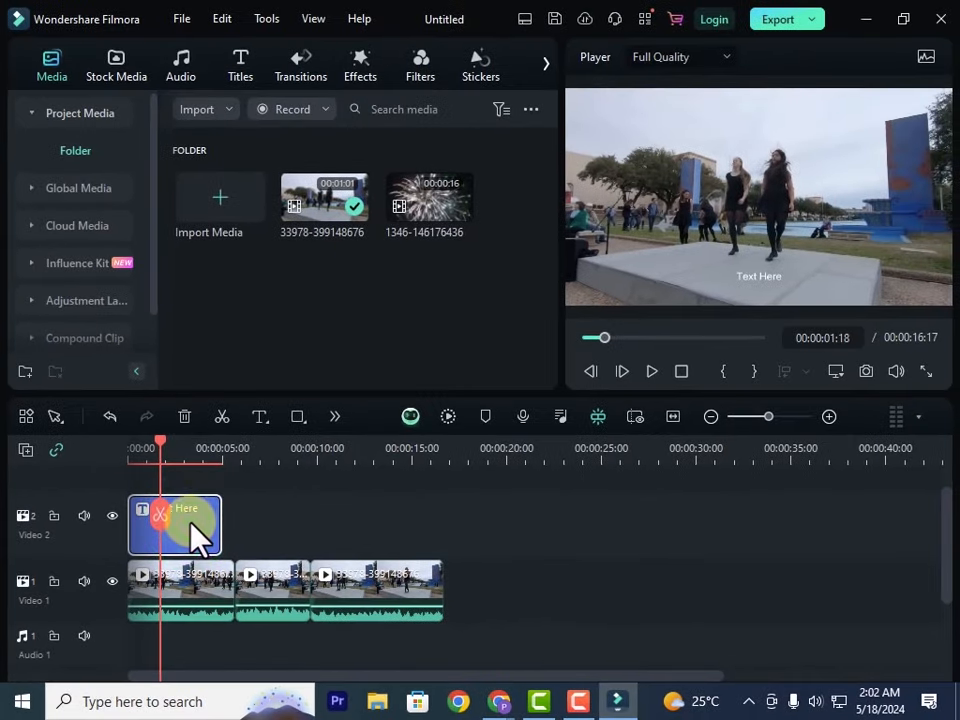
pyautogui.doubleClick(190, 534)
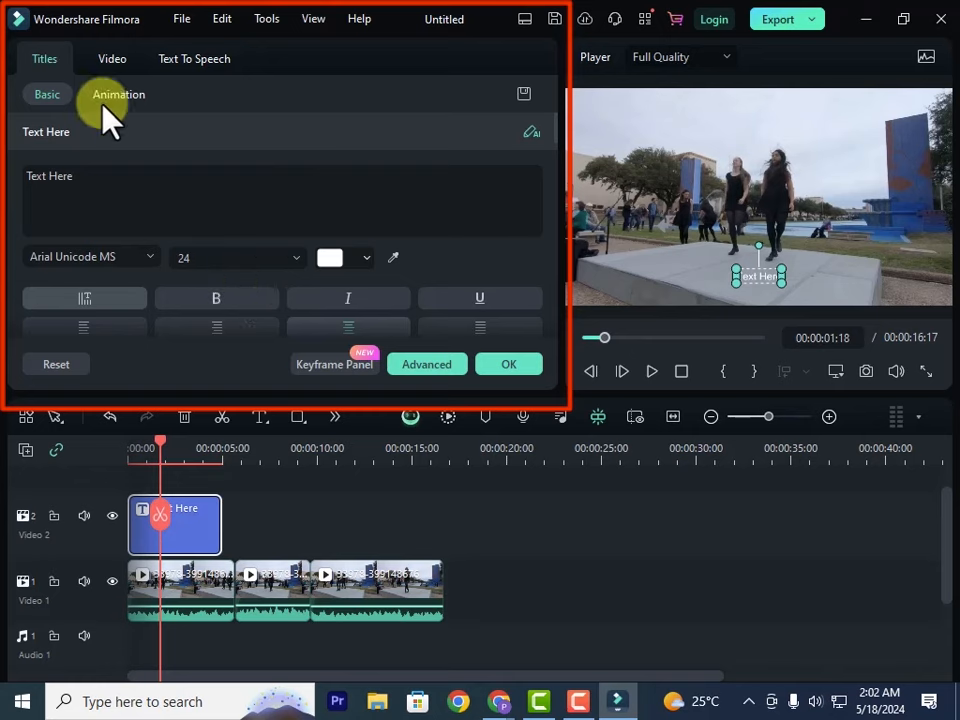
pyautogui.click(88, 176)
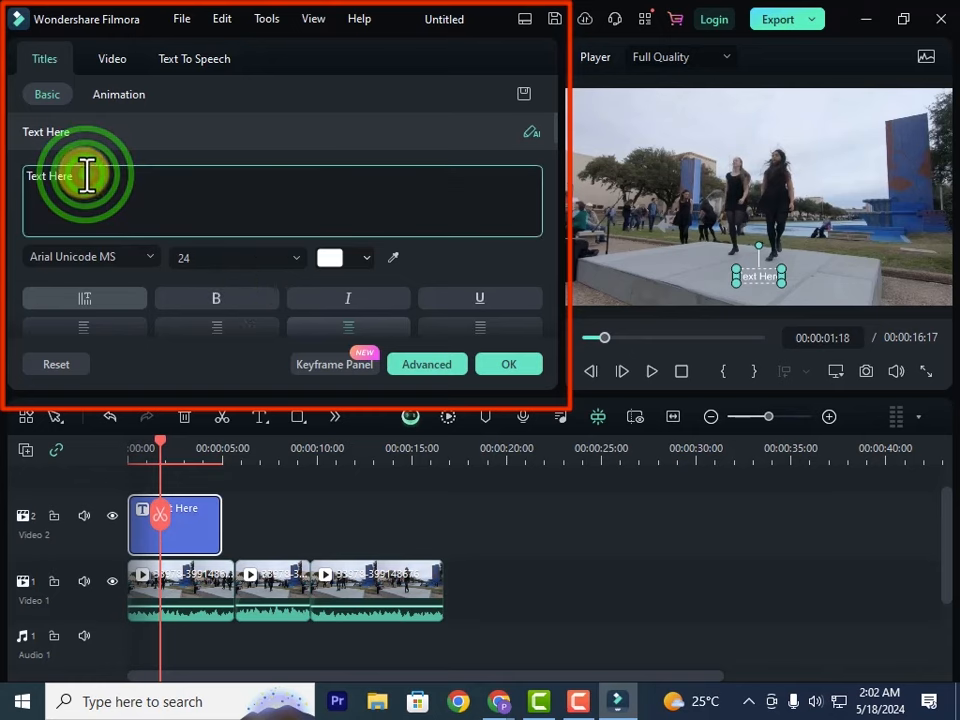
pyautogui.moveTo(79, 174); pyautogui.dragTo(24, 178)
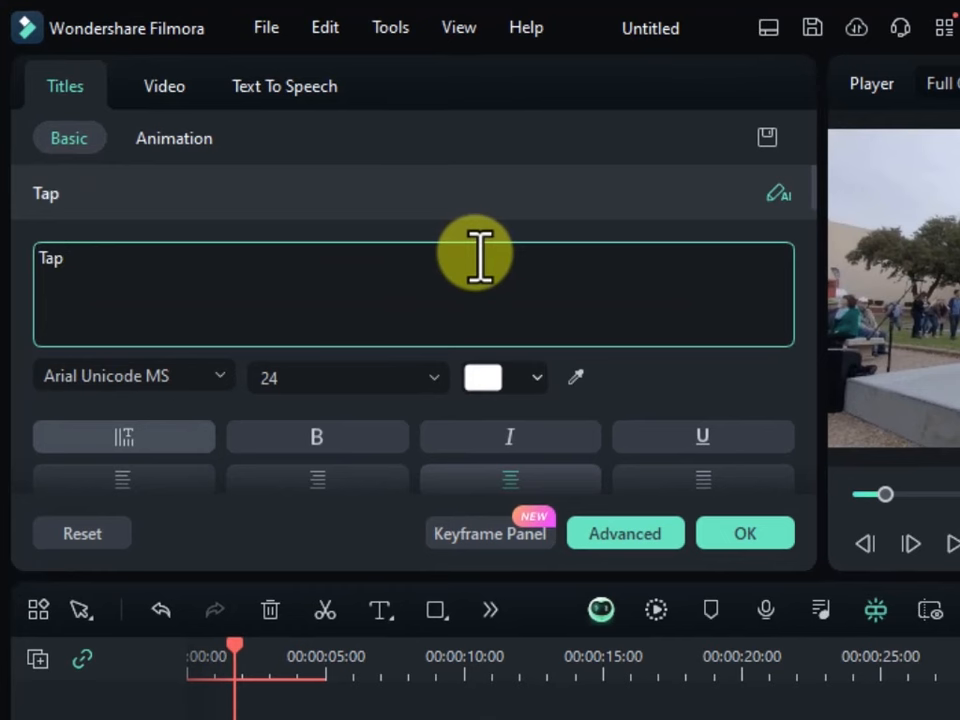
pyautogui.write('Tap Dancin')
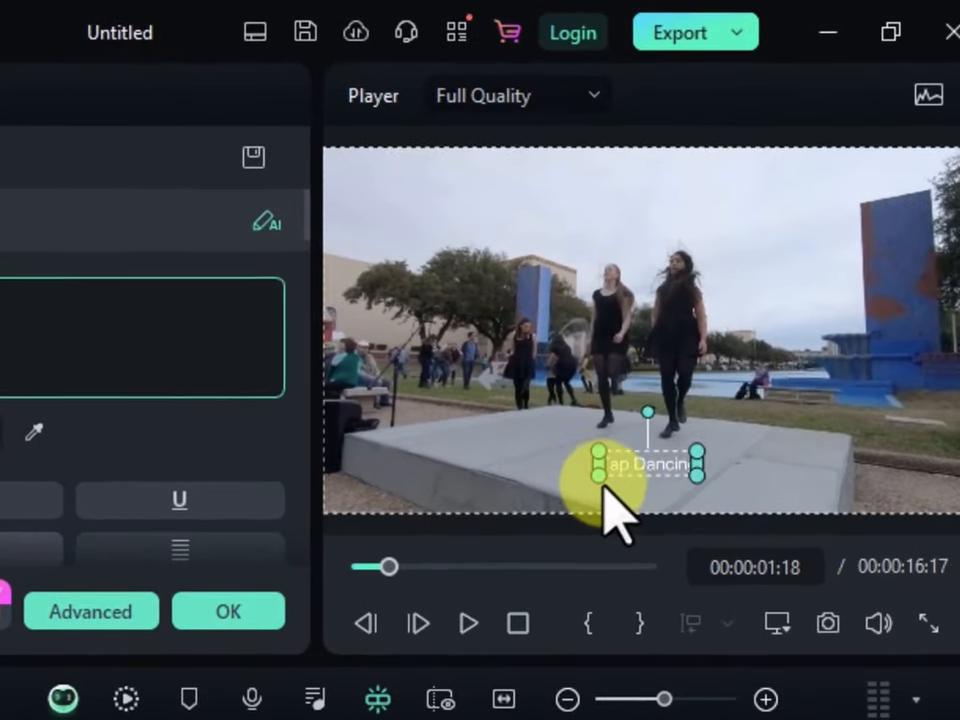
# Step: Enlarge the title in the preview to a font size of about 45
pyautogui.click(658, 388)
pyautogui.moveTo(598, 478); pyautogui.dragTo(546, 495)
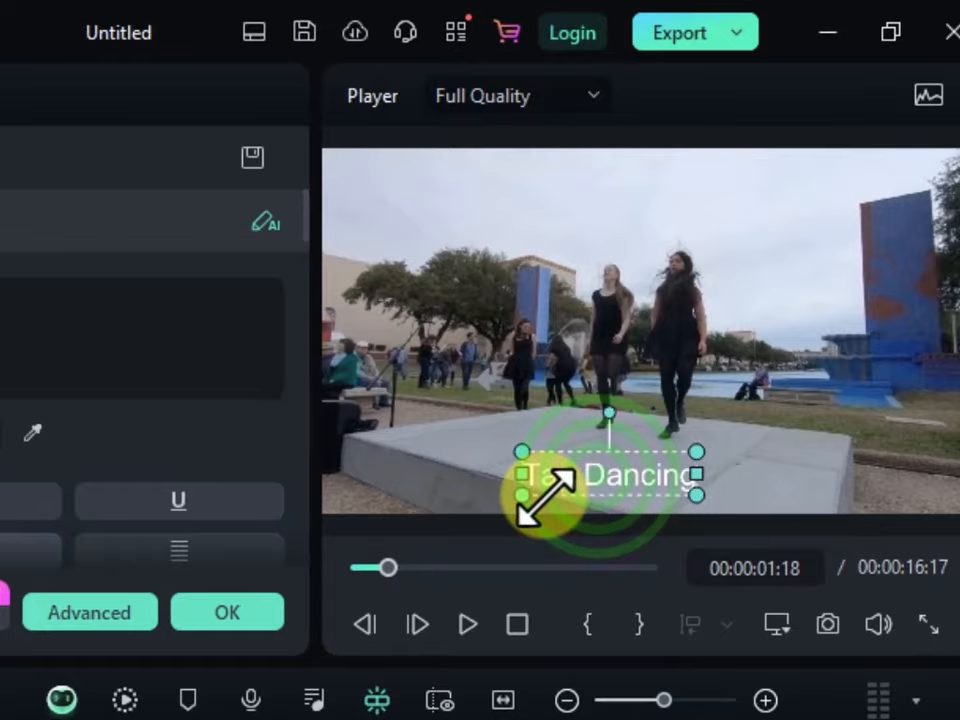
pyautogui.moveTo(698, 490); pyautogui.dragTo(708, 500)
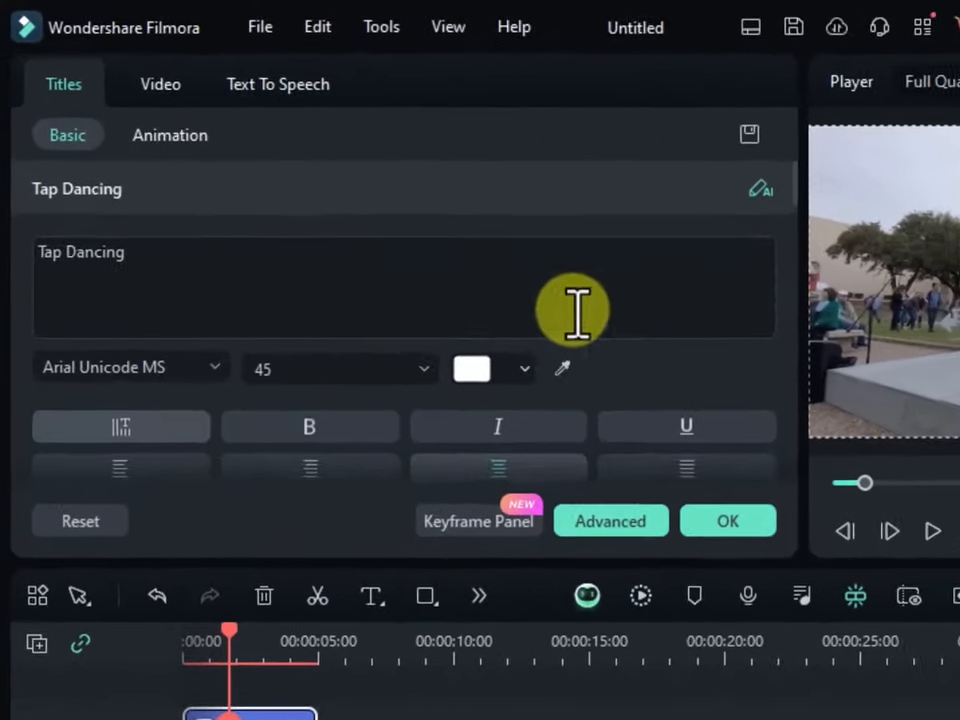
# Step: Set the title's font to Montserrat SemiBold and preview larger font sizes such as 100 without applying one
pyautogui.scroll(-1, 412, 219)
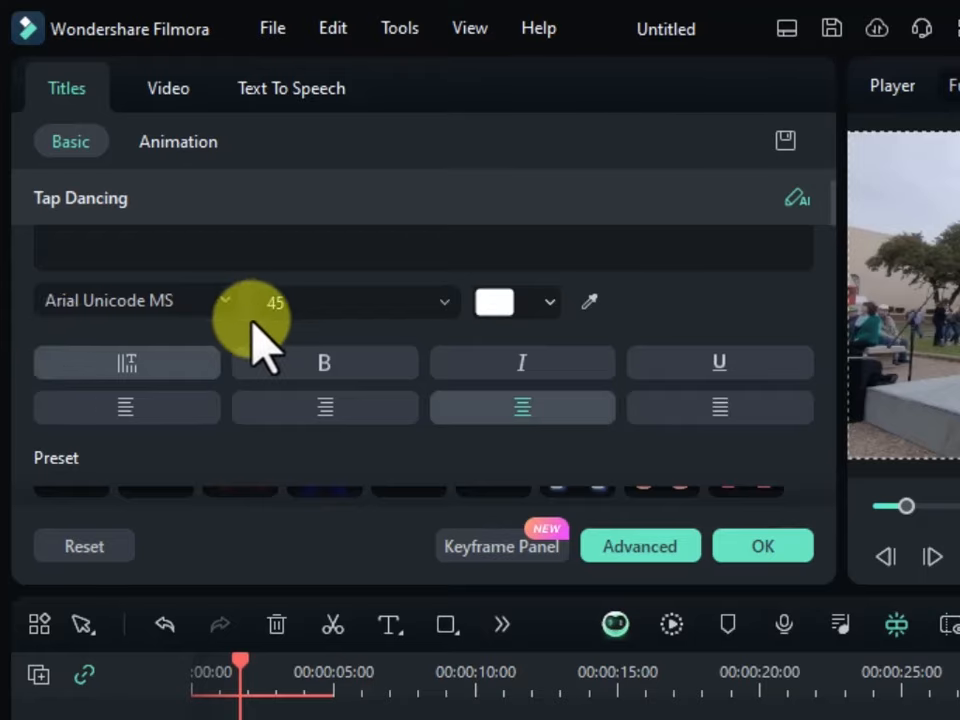
pyautogui.click(225, 300)
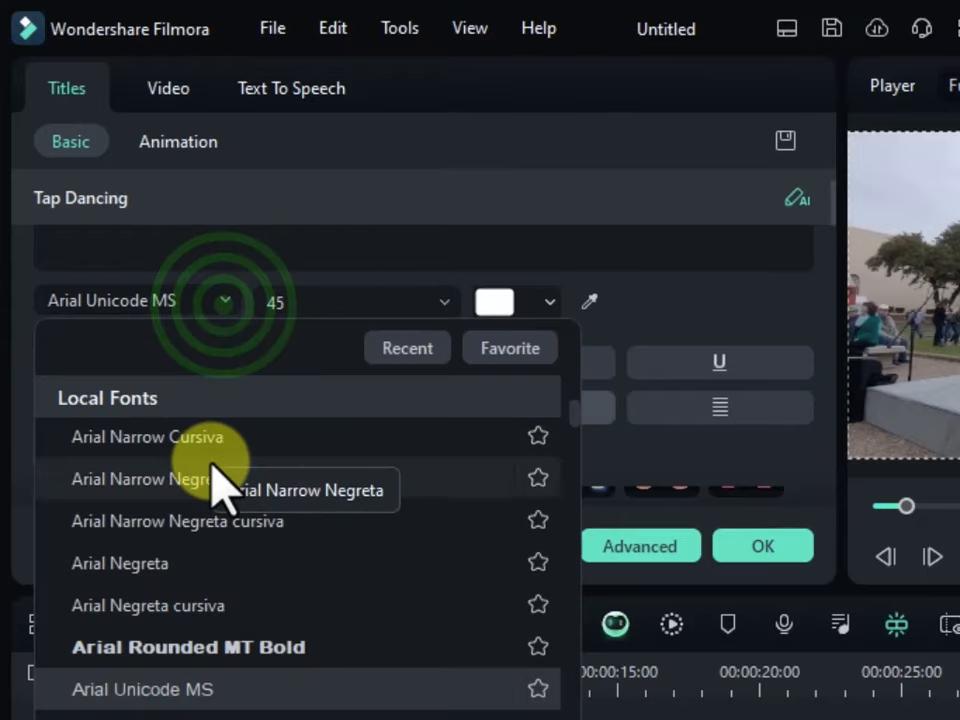
pyautogui.scroll(10, 210, 440)
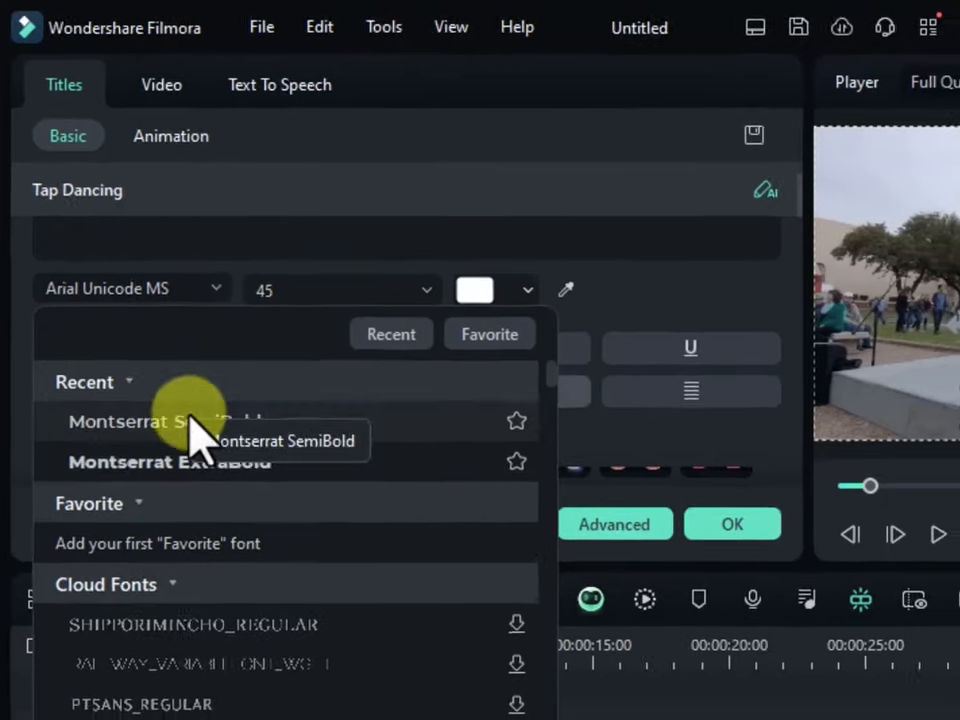
pyautogui.click(255, 421)
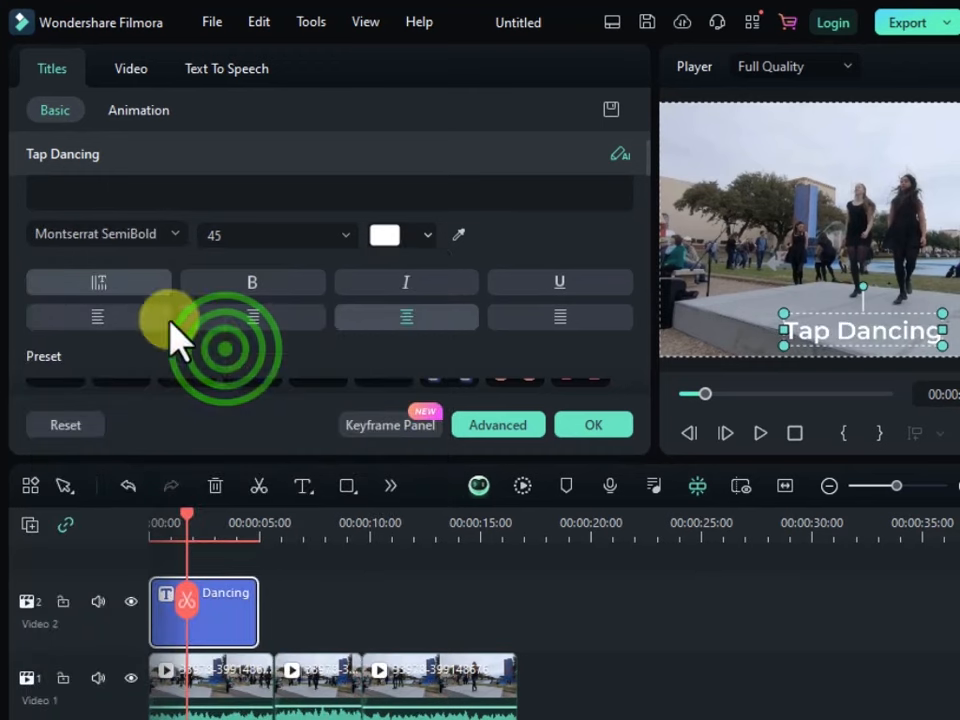
pyautogui.click(352, 240)
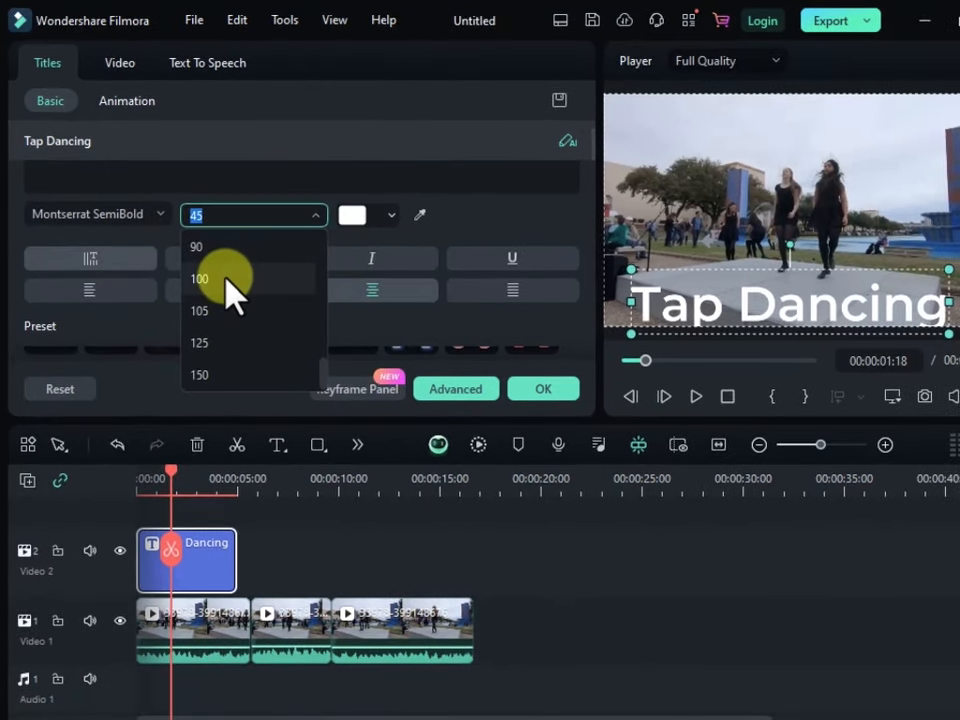
pyautogui.click(322, 212)
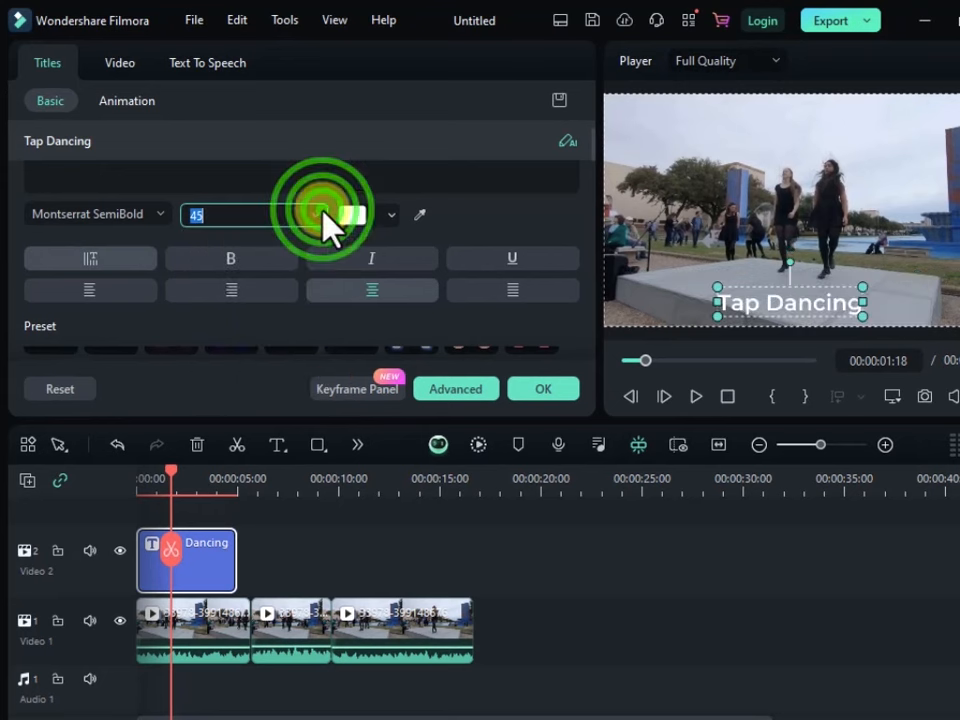
# Step: Try a light purple and a dark purple text colour on the title
pyautogui.click(390, 215)
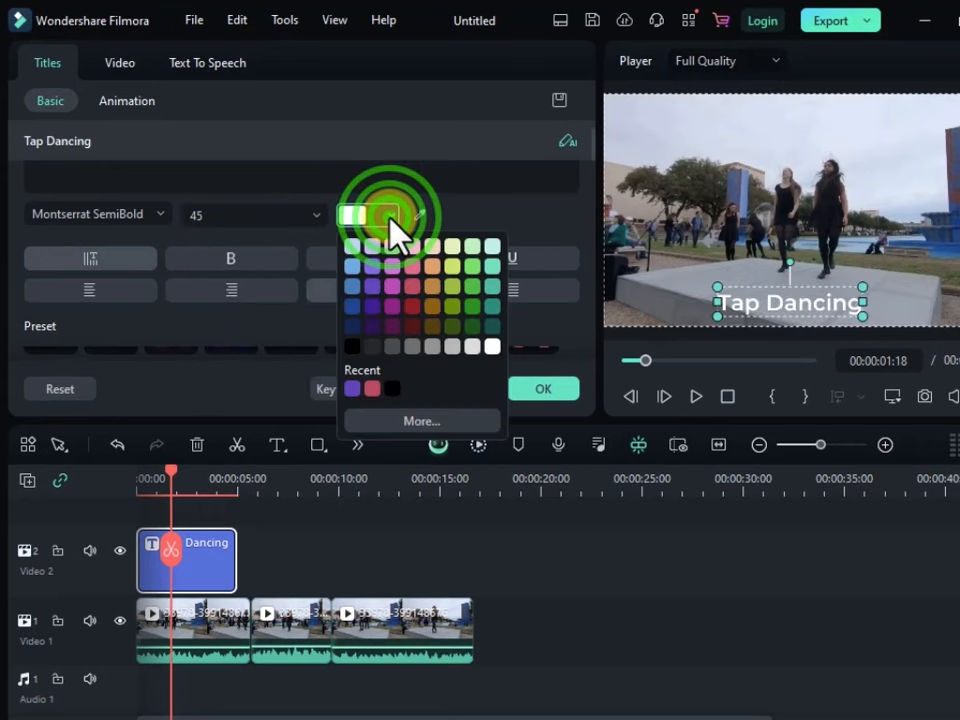
pyautogui.click(368, 268)
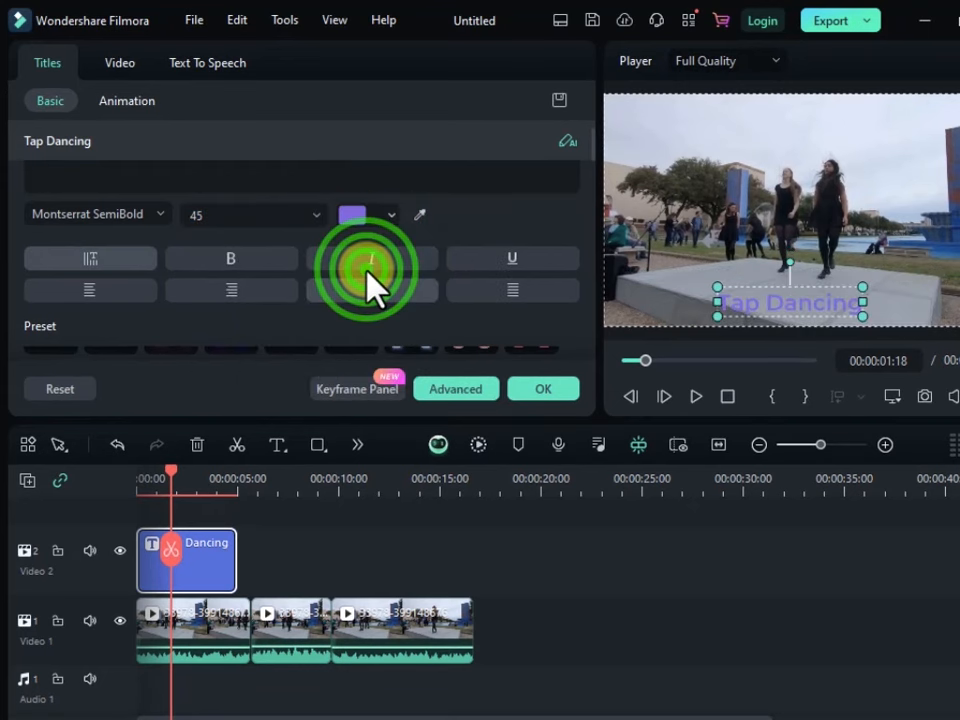
pyautogui.click(394, 212)
pyautogui.click(377, 321)
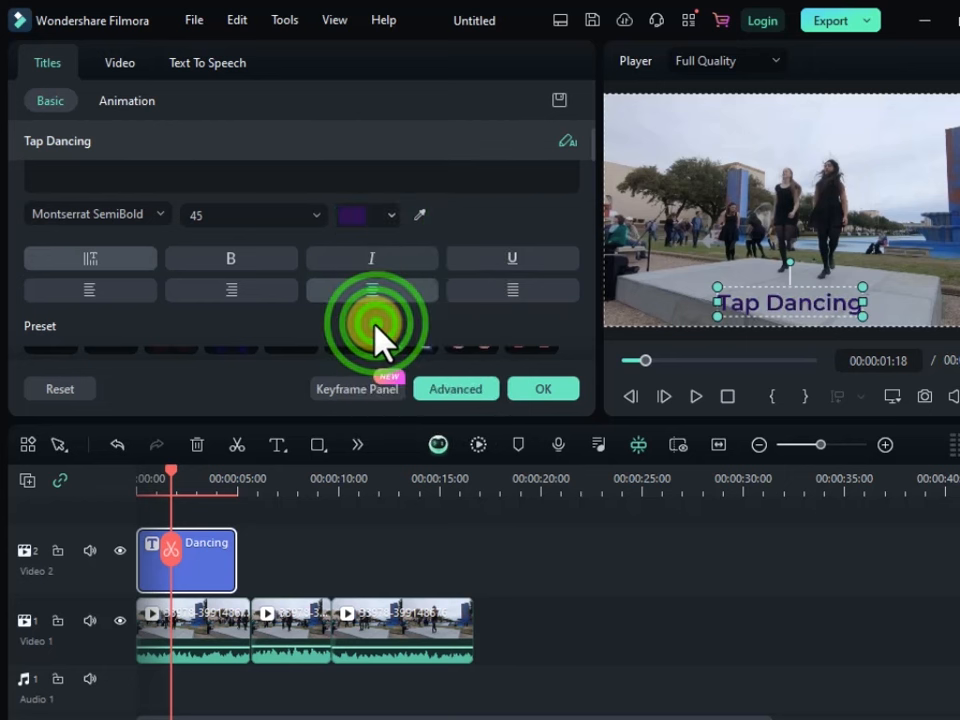
# Step: Sample the dark blue of the structure in the video frame with the eyedropper as the title's text colour
pyautogui.click(420, 215)
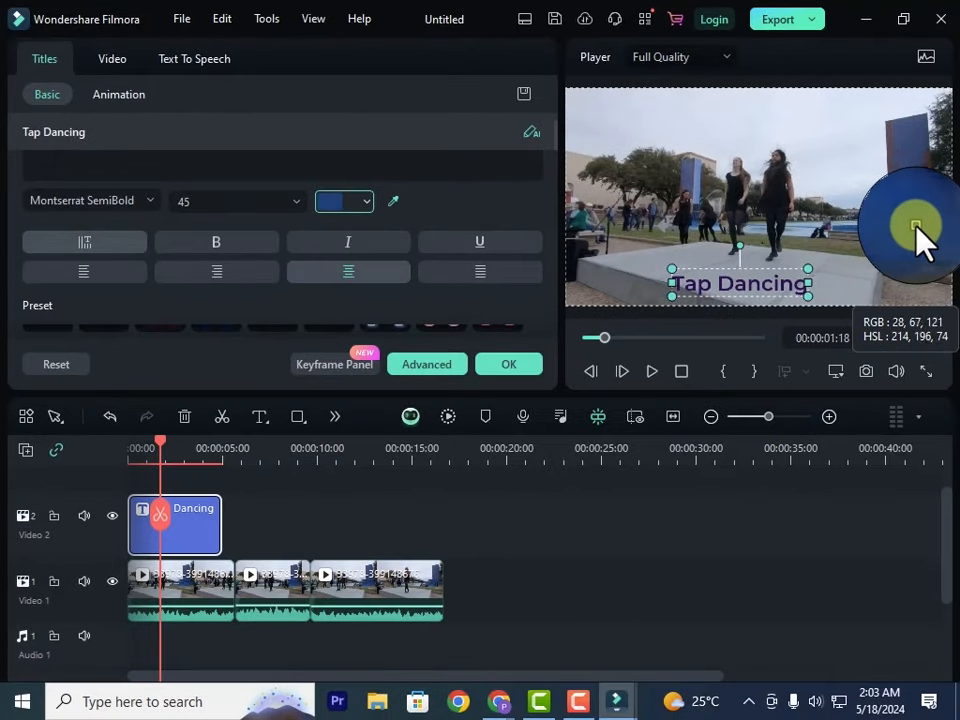
pyautogui.click(910, 218)
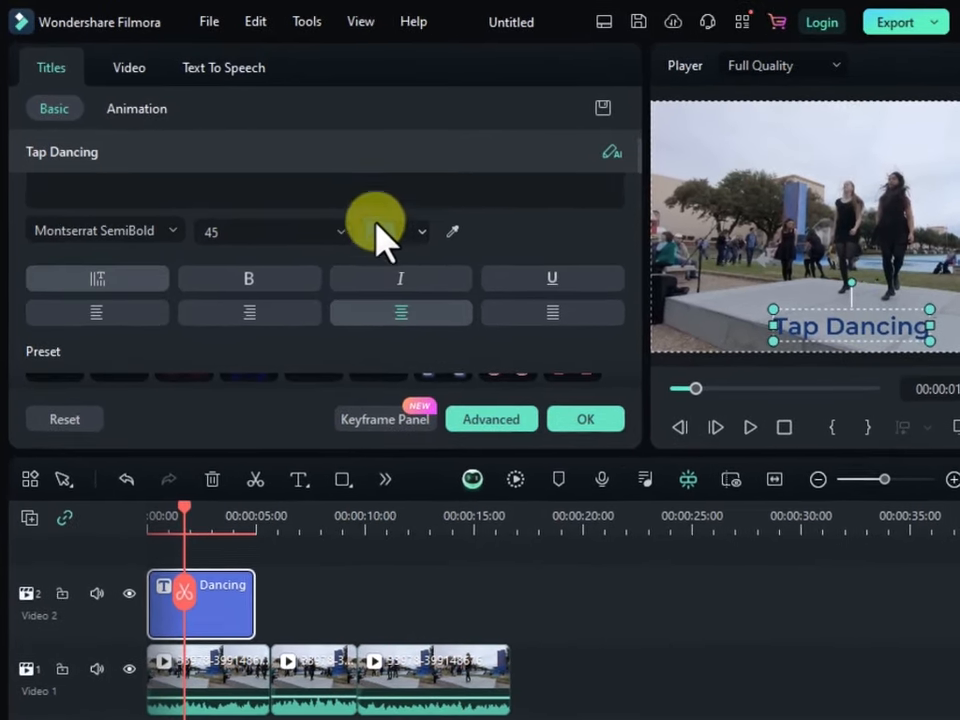
pyautogui.click(410, 229)
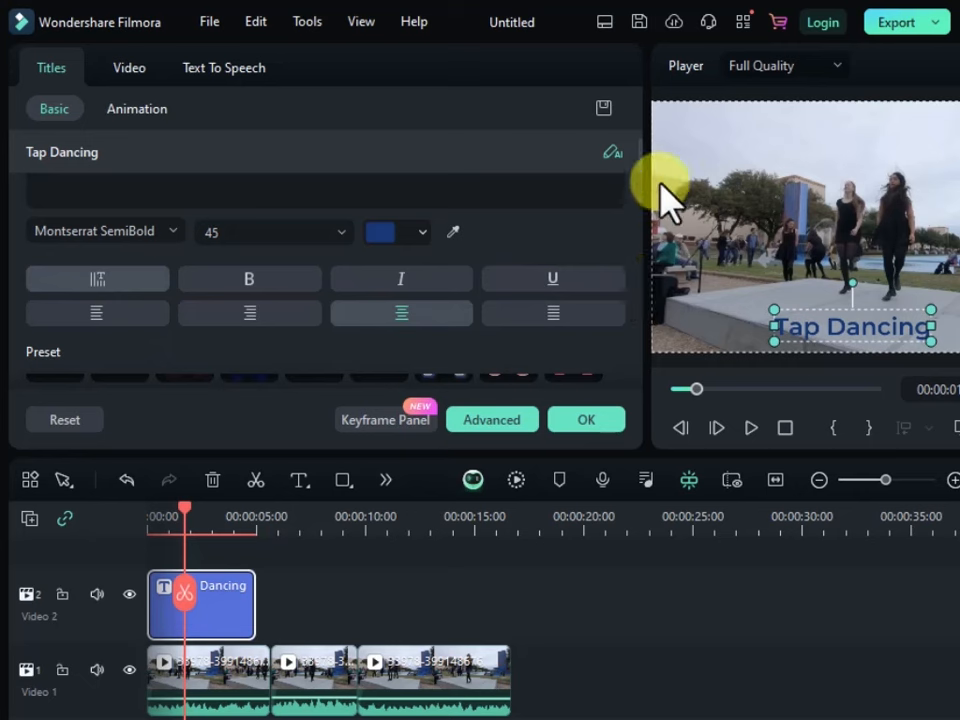
# Step: Try several text style presets on the title, including the yellow-green, red and gray ones
pyautogui.scroll(-5, 641, 165)
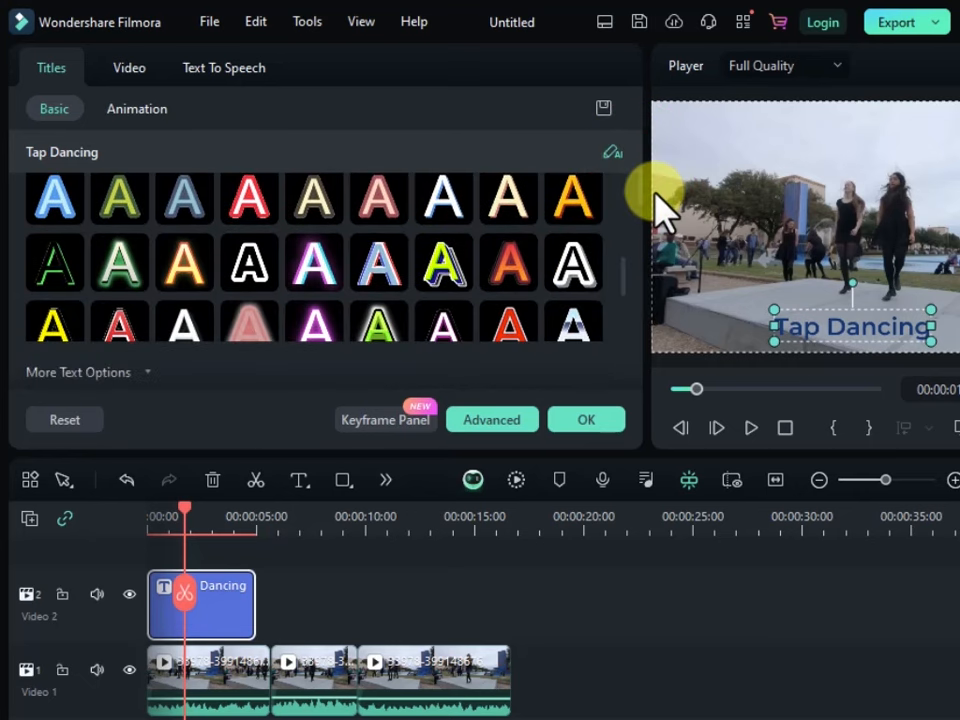
pyautogui.click(331, 268)
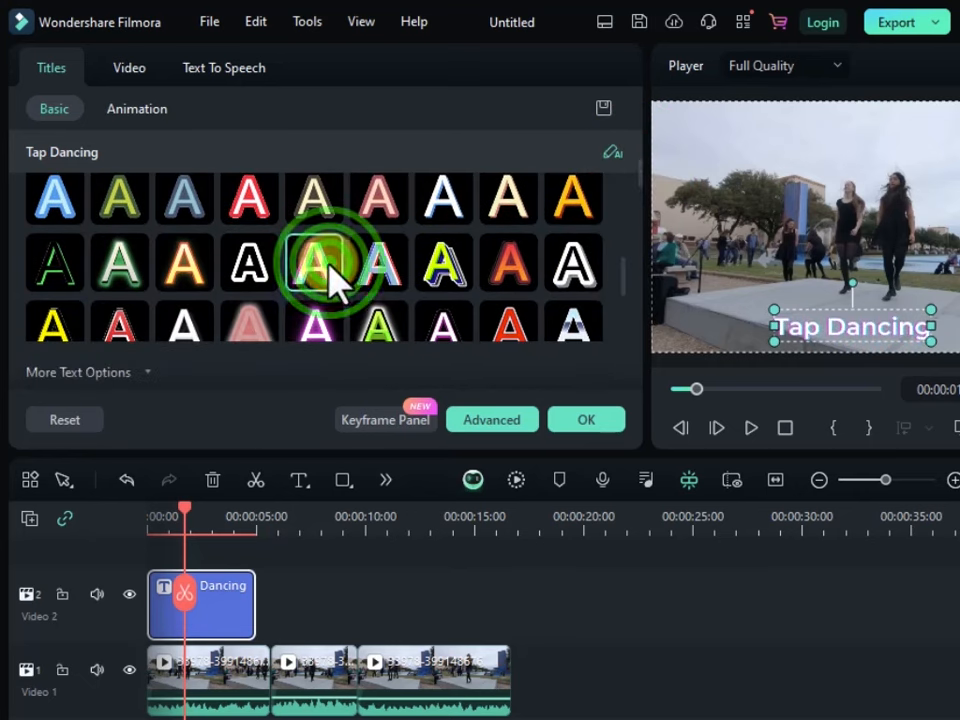
pyautogui.click(445, 266)
pyautogui.click(575, 267)
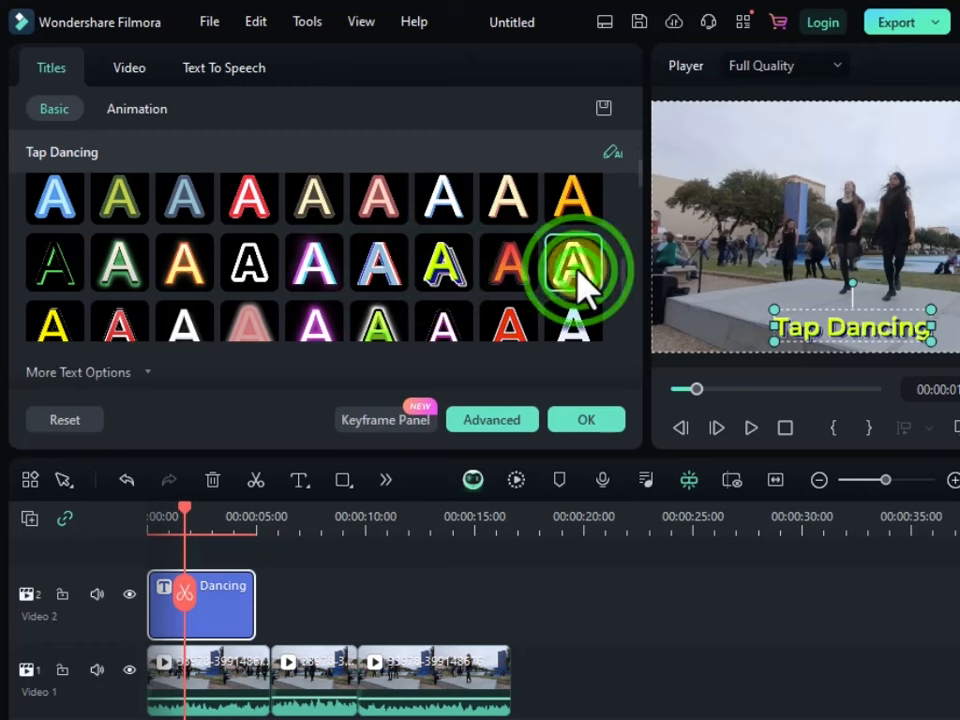
pyautogui.click(510, 320)
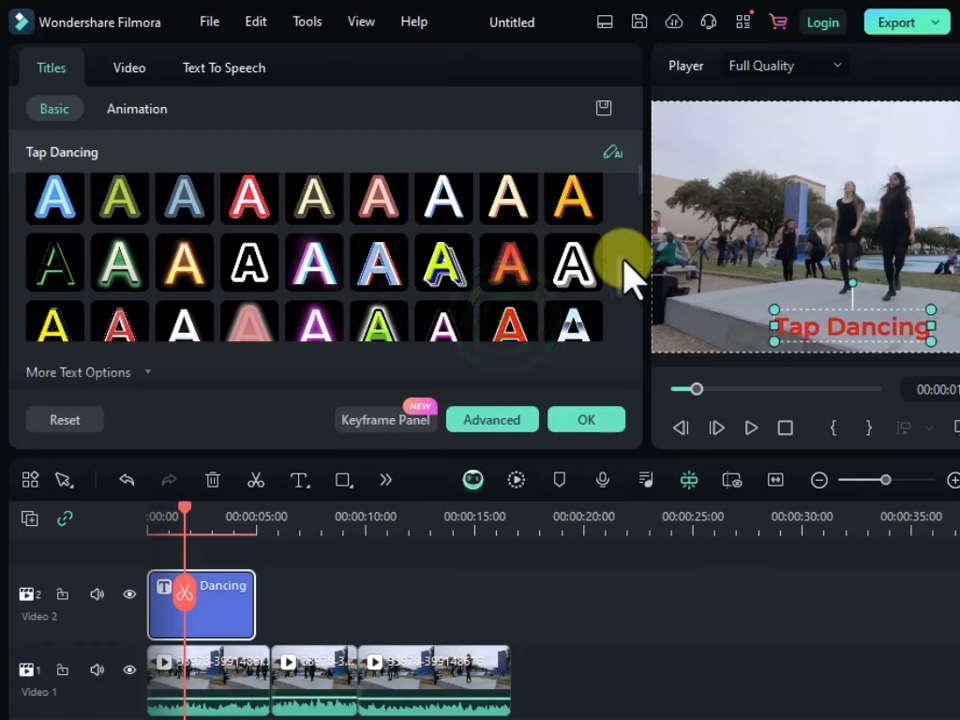
pyautogui.scroll(-3, 630, 275)
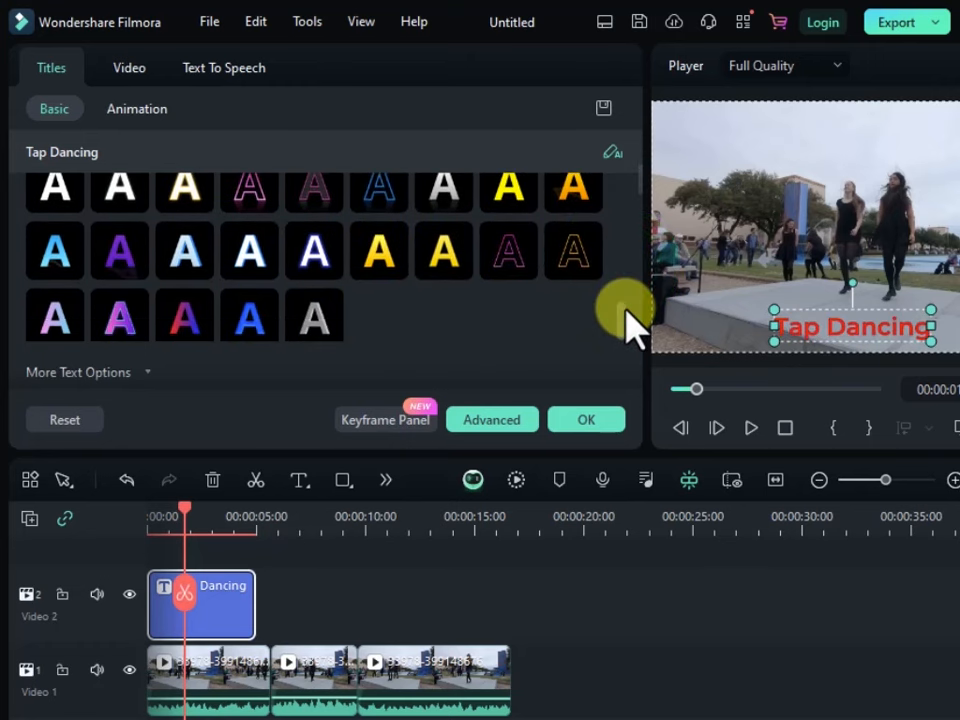
pyautogui.click(314, 320)
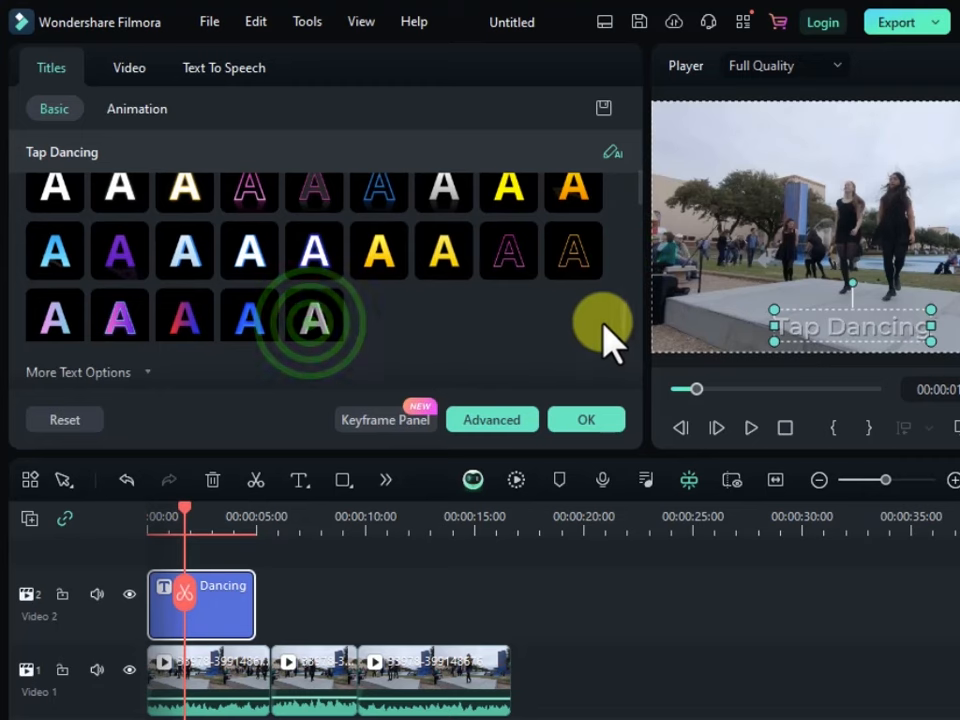
# Step: Apply the preset with black letters and a white outline to the title
pyautogui.scroll(-5, 615, 320)
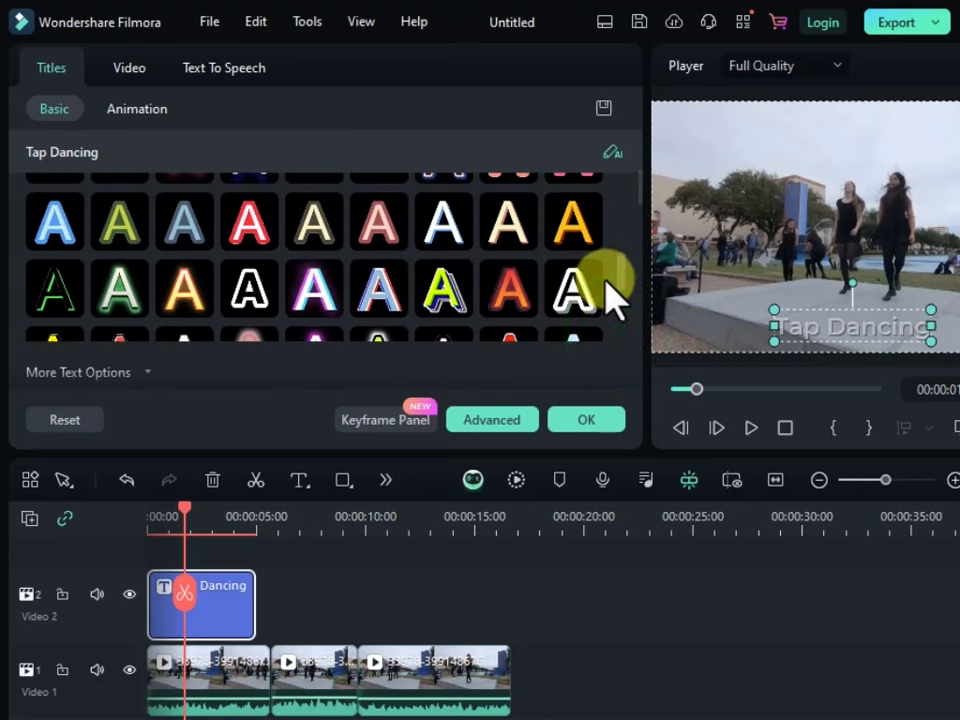
pyautogui.scroll(1, 612, 295)
pyautogui.click(249, 315)
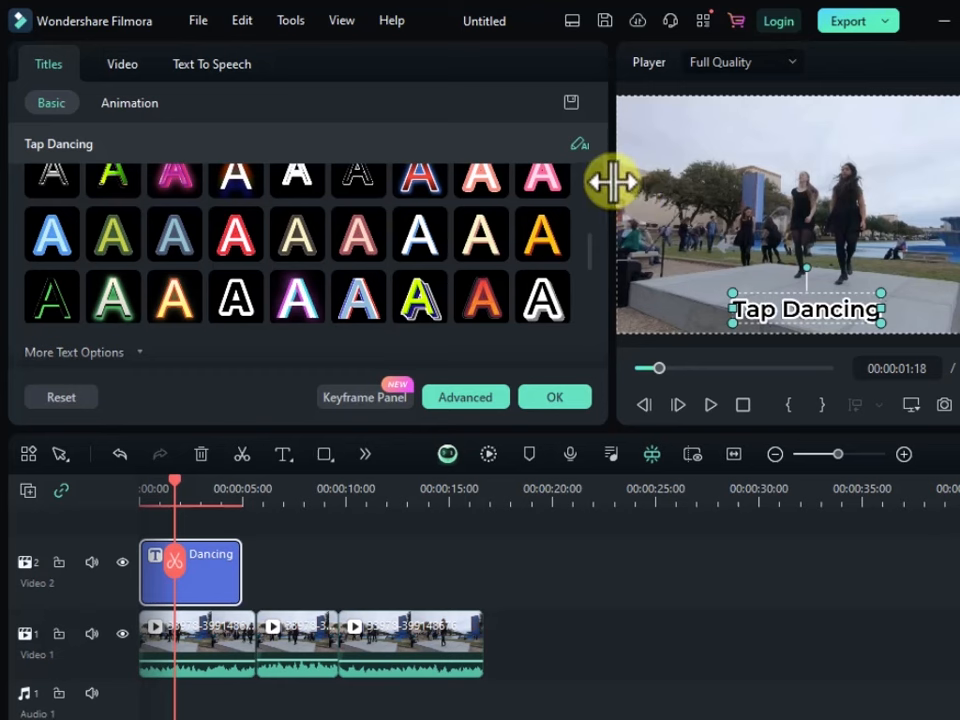
# Step: Try letter spacing values of -100 and 78 on the title
pyautogui.moveTo(605, 178); pyautogui.dragTo(621, 203)
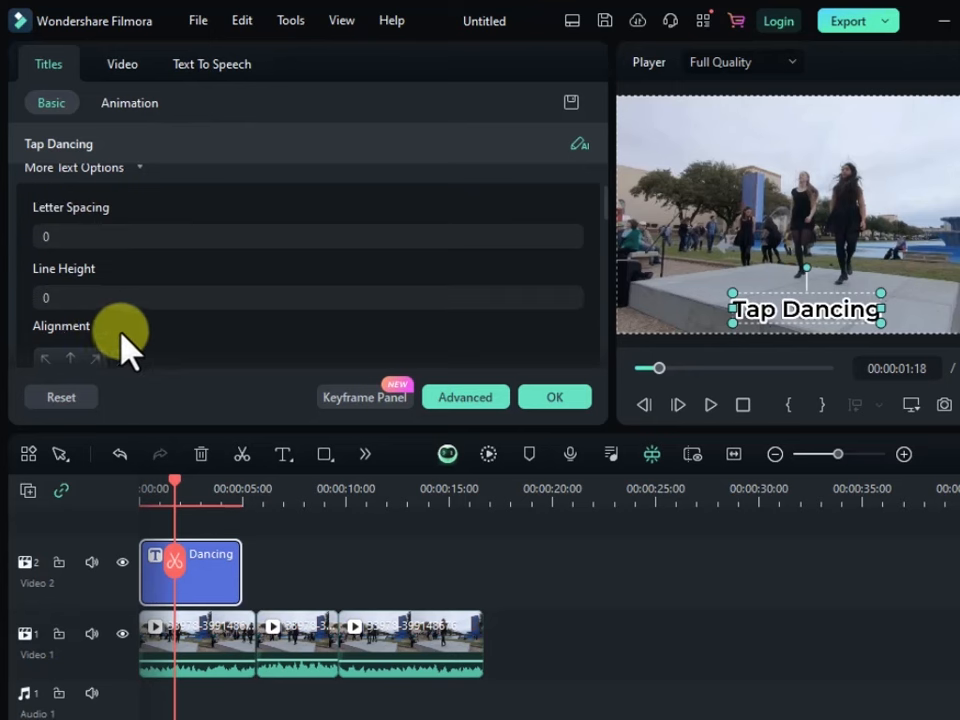
pyautogui.moveTo(604, 209); pyautogui.dragTo(608, 210)
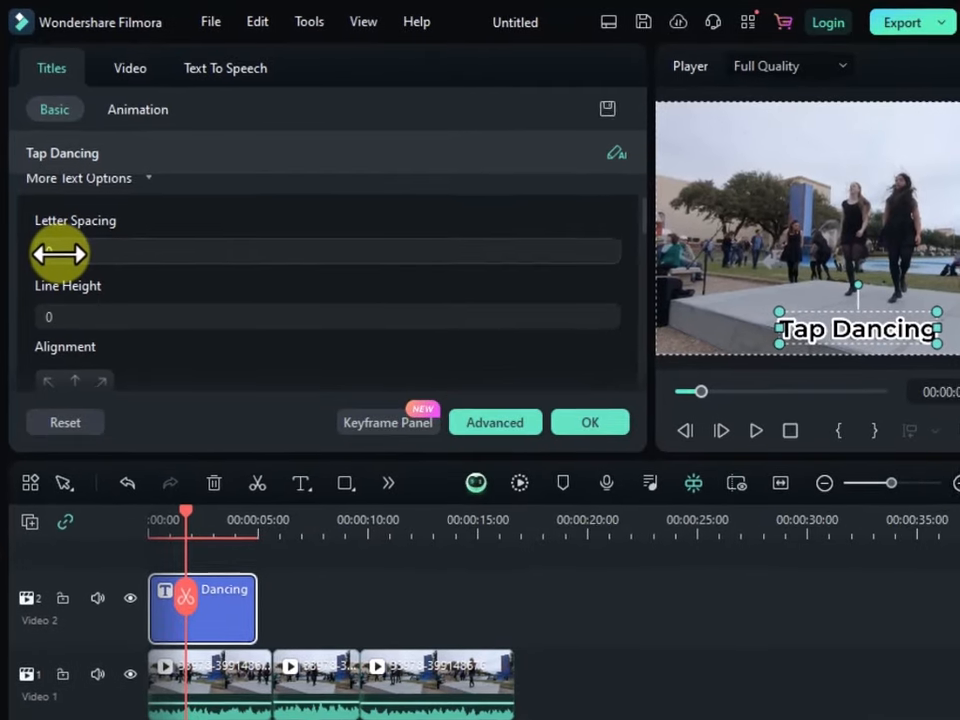
pyautogui.click(54, 239)
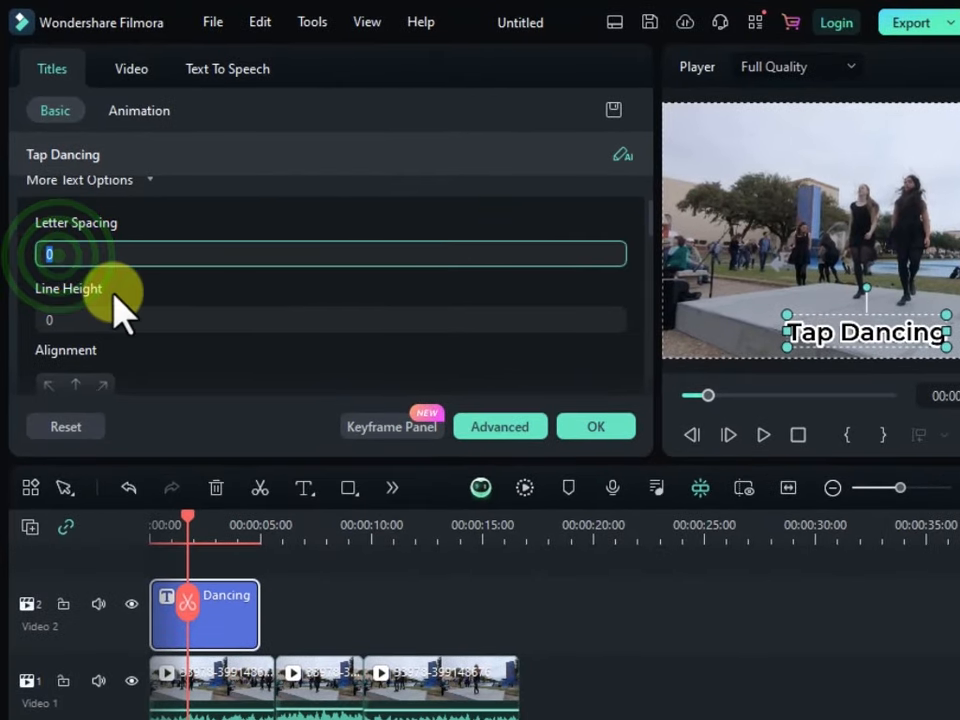
pyautogui.click(410, 295)
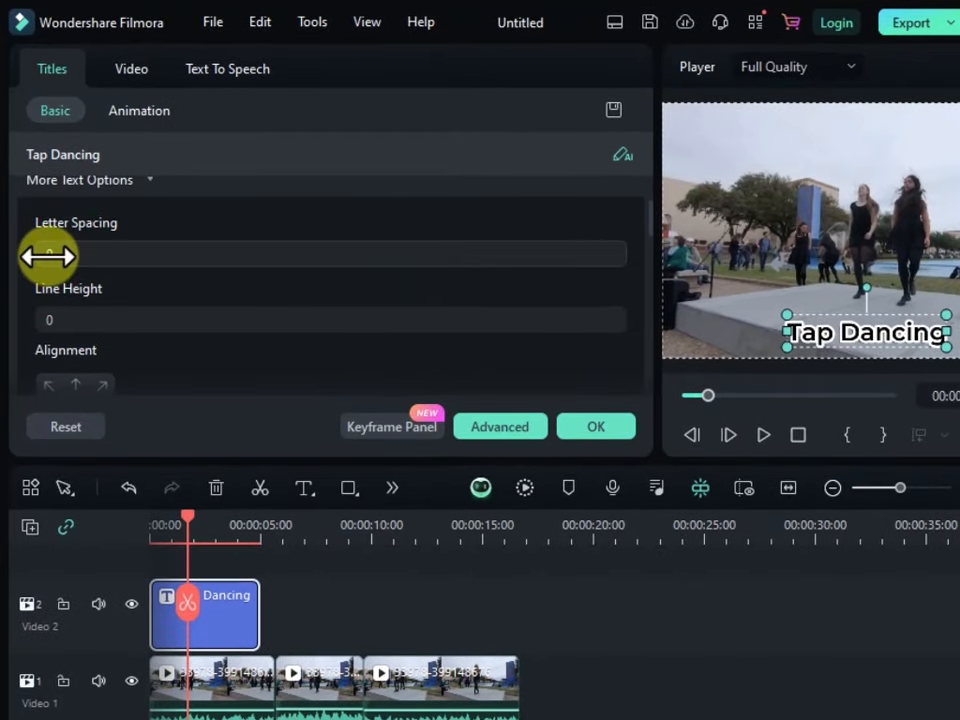
pyautogui.moveTo(47, 257); pyautogui.dragTo(43, 232)
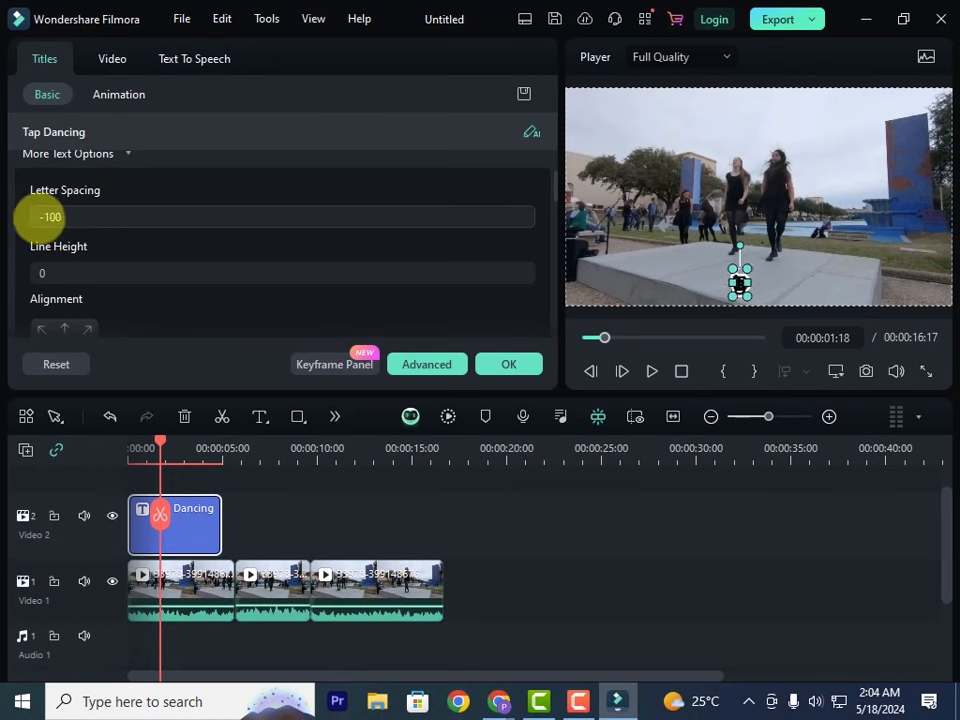
pyautogui.moveTo(43, 217); pyautogui.dragTo(43, 217)
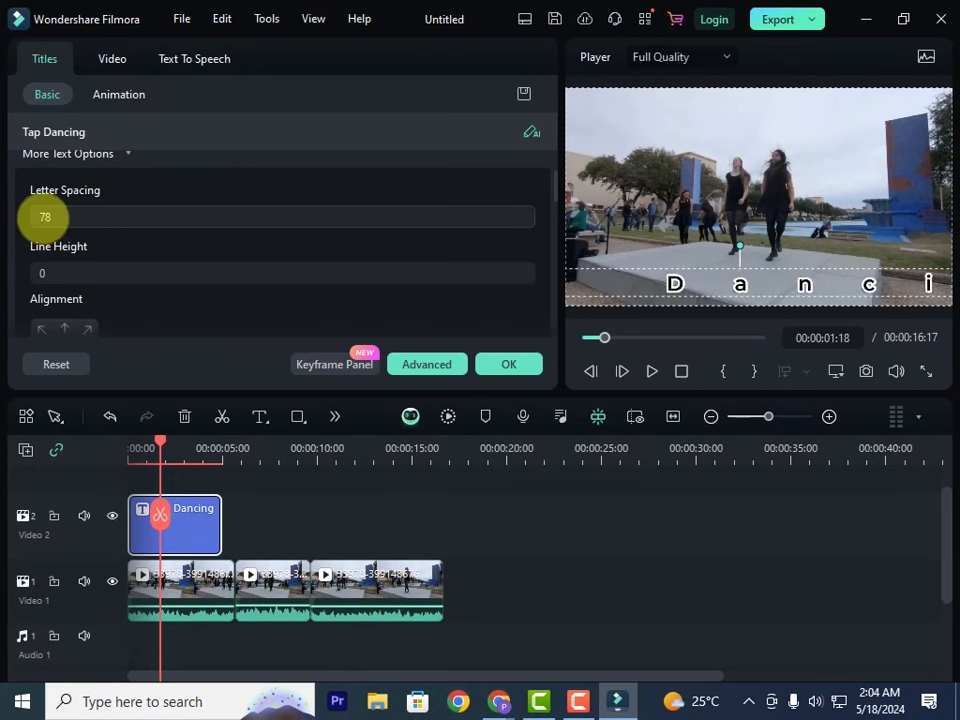
# Step: Reset the title's letter spacing to 0
pyautogui.click(50, 220)
pyautogui.write('0')
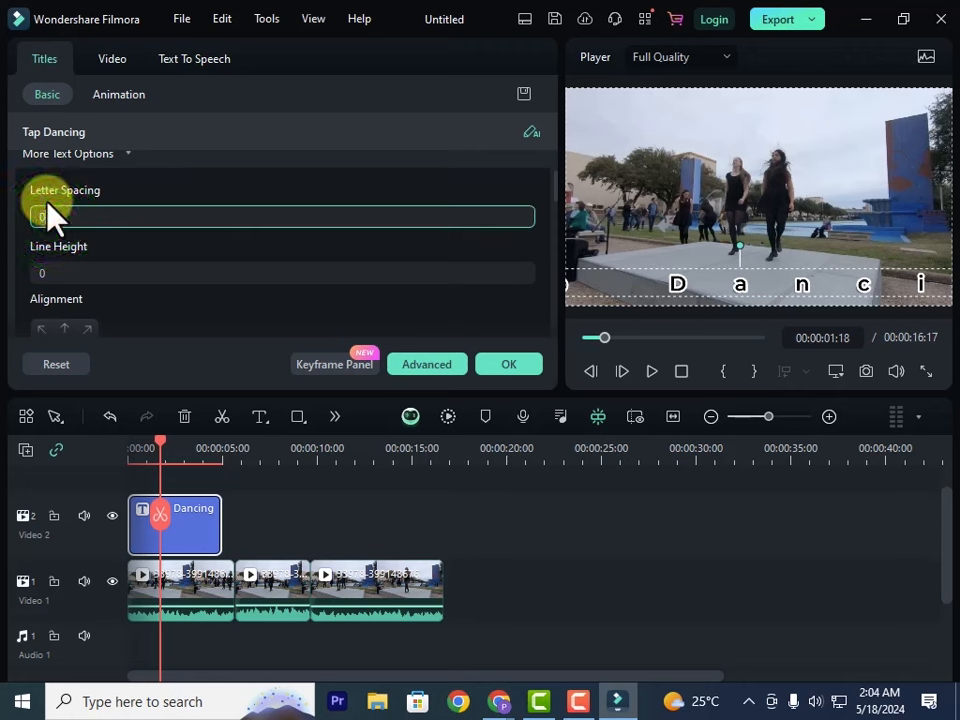
pyautogui.press('Return')
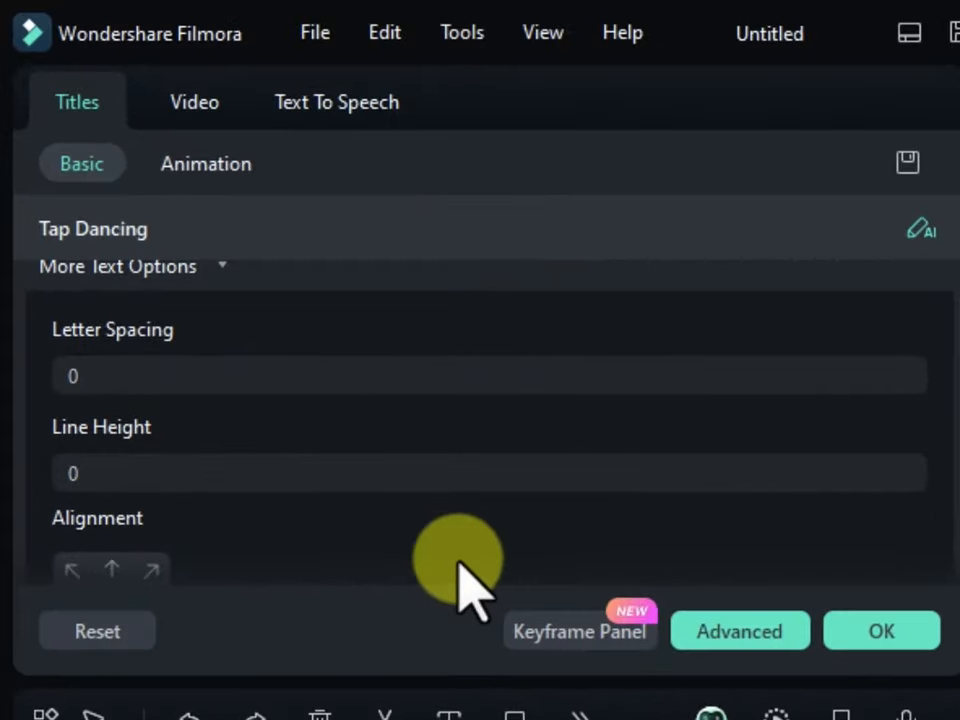
# Step: Try aligning the title to the frame's top, bottom, right and left edges and to its upper-left and lower-right corners
pyautogui.scroll(-2, 442, 273)
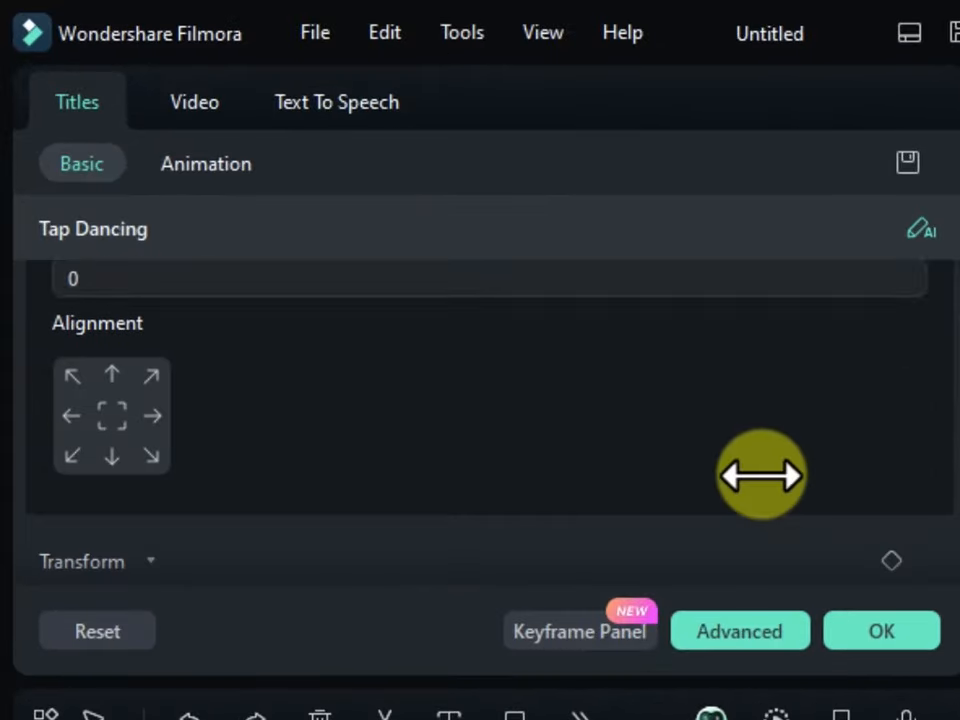
pyautogui.click(112, 382)
pyautogui.click(112, 455)
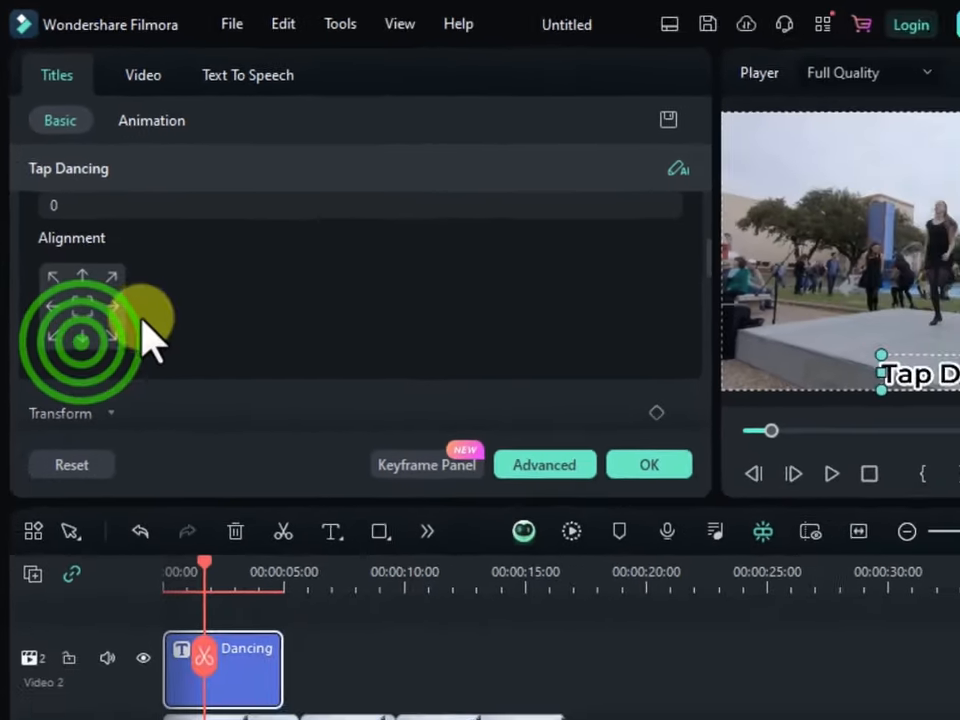
pyautogui.click(152, 416)
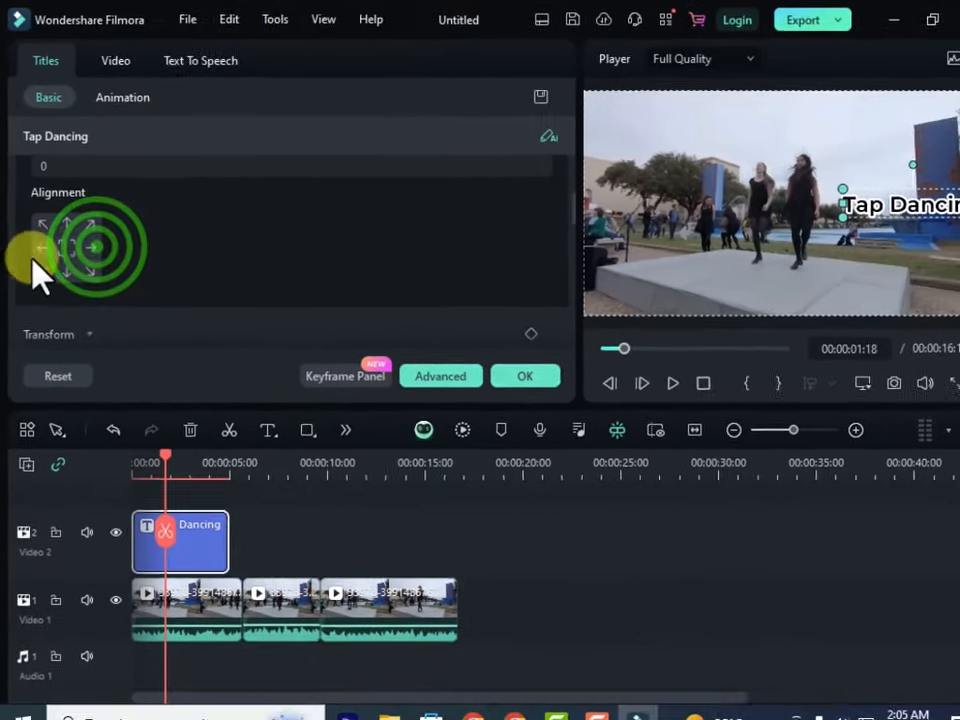
pyautogui.click(43, 246)
pyautogui.click(43, 222)
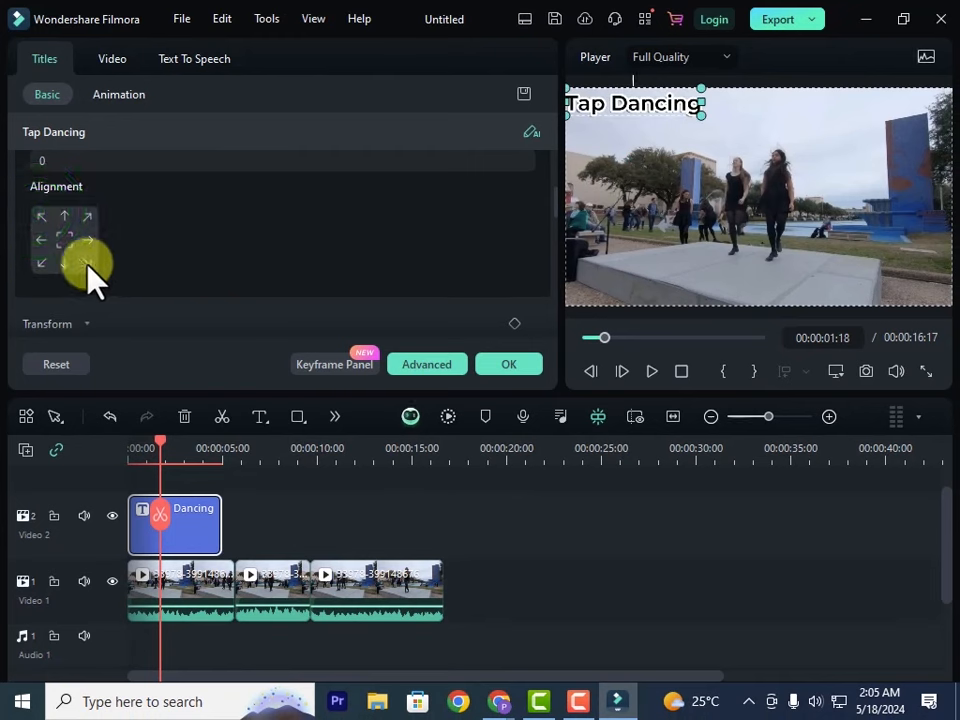
pyautogui.click(87, 263)
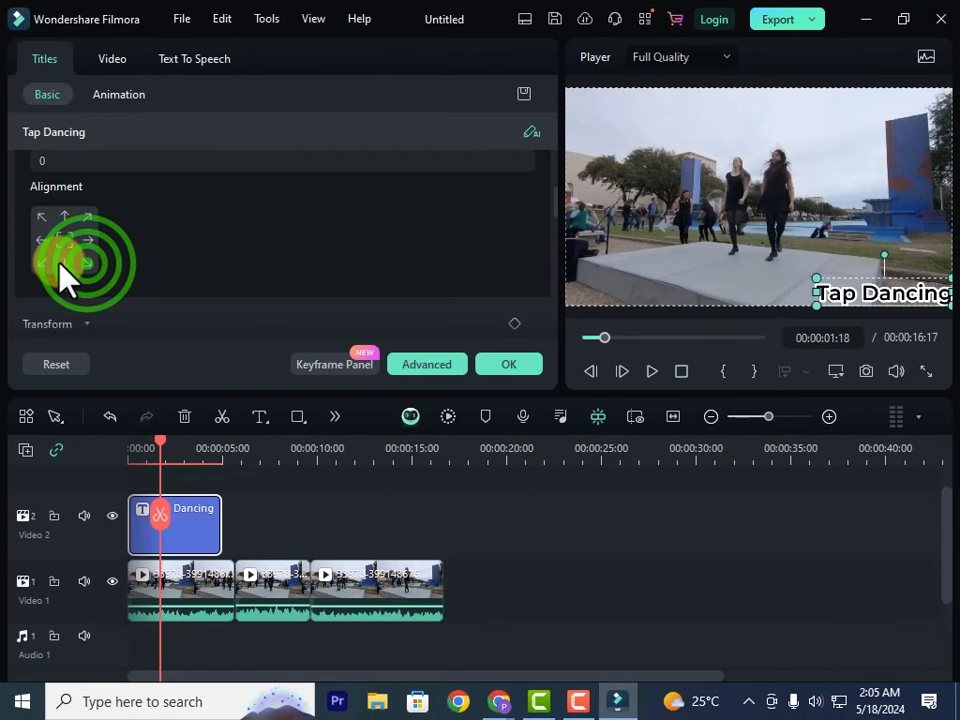
# Step: Center the title in the video frame and align it to the frame's bottom edge
pyautogui.click(65, 239)
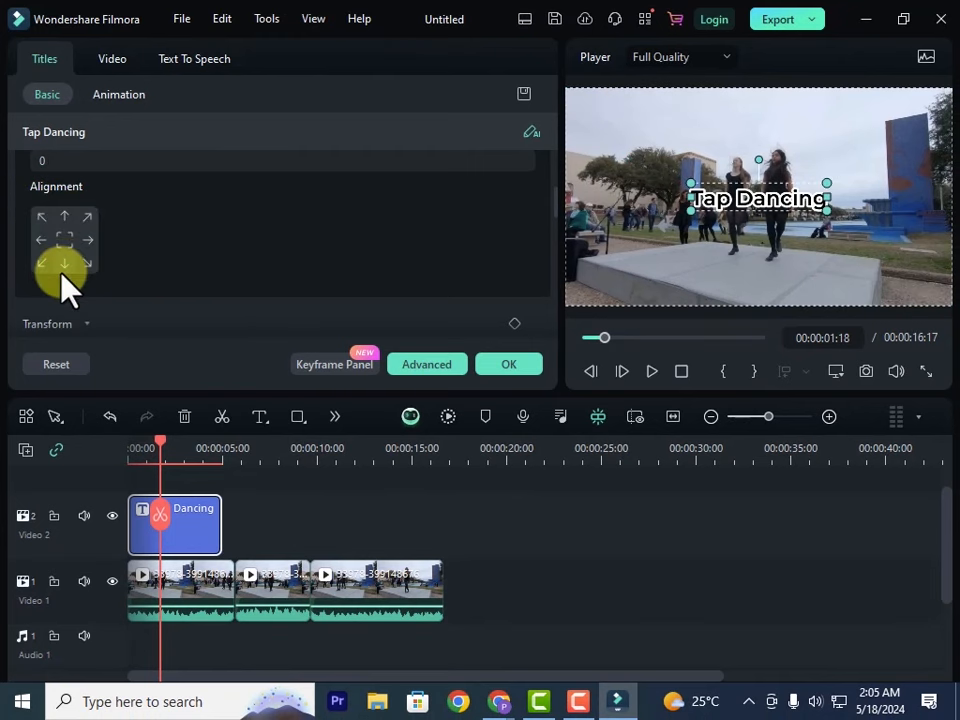
pyautogui.click(64, 264)
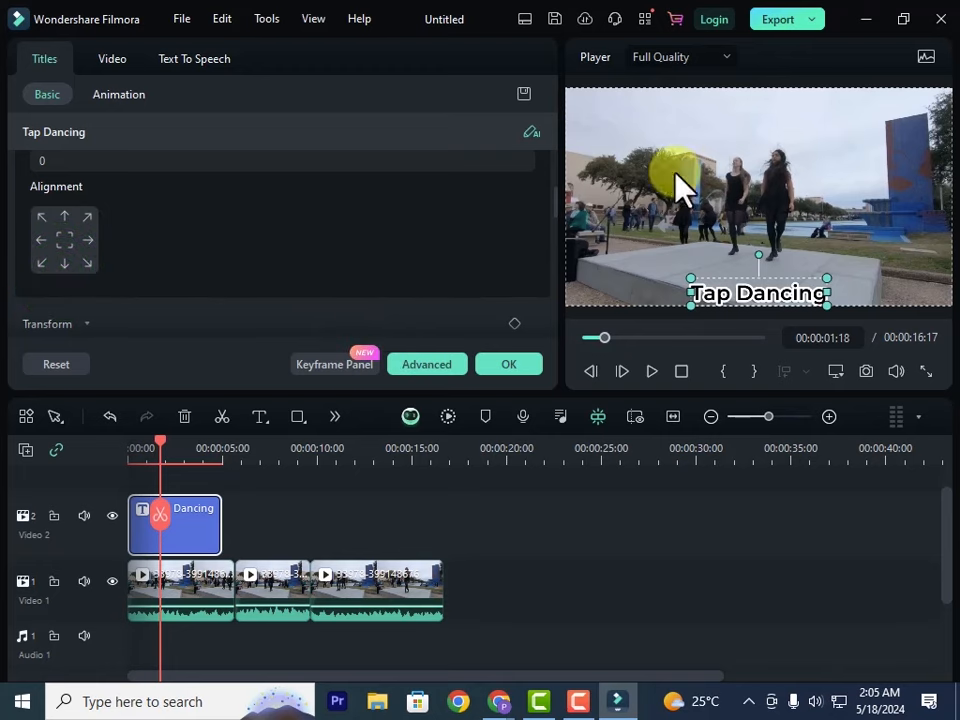
# Step: Try rotating the title with its Rotate setting and return it to 0°
pyautogui.scroll(-3, 146, 310)
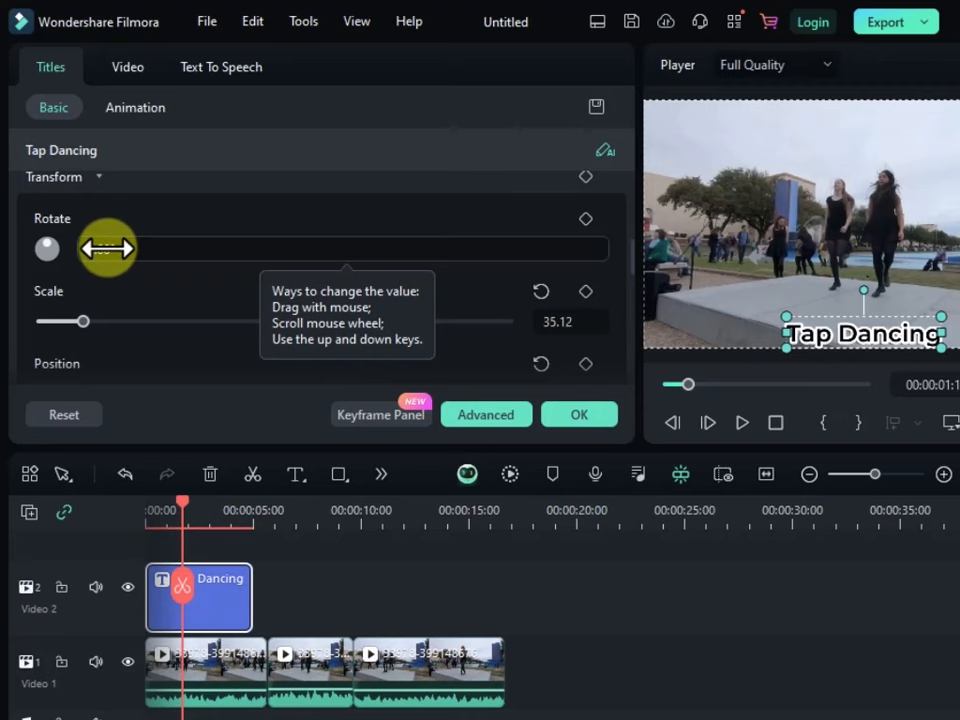
pyautogui.moveTo(107, 249)
pyautogui.mouseDown()
pyautogui.moveTo(100, 216)
pyautogui.moveTo(104, 232)
pyautogui.moveTo(94, 231)
pyautogui.moveTo(106, 236)
pyautogui.moveTo(102, 225)
pyautogui.mouseUp()
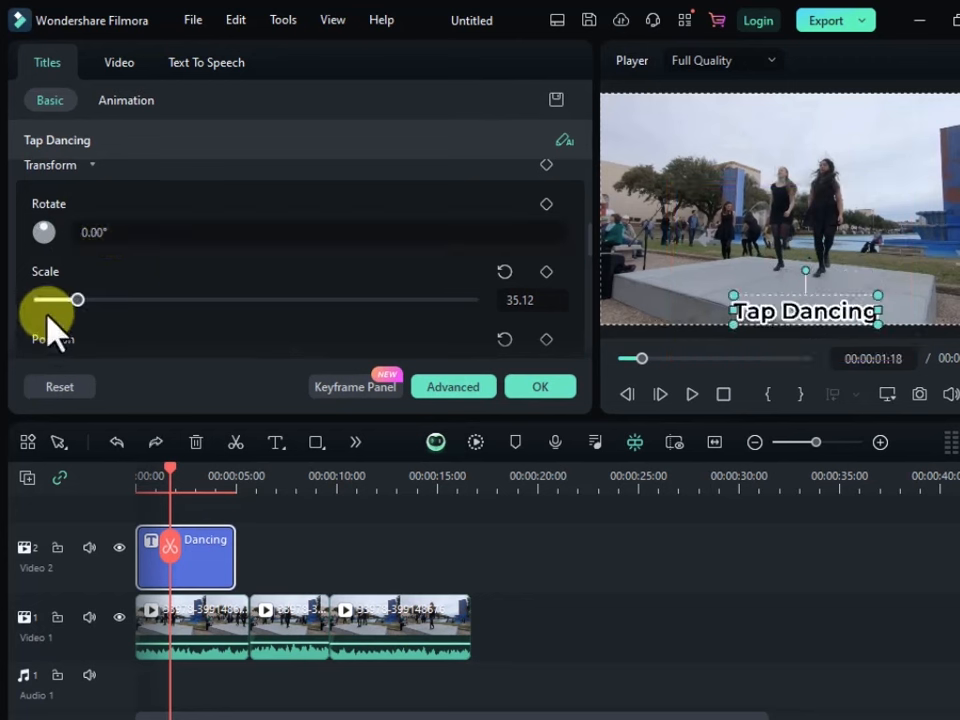
# Step: Move the title slightly up from the frame's bottom edge and scale it to 39.55
pyautogui.moveTo(77, 298); pyautogui.dragTo(83, 327)
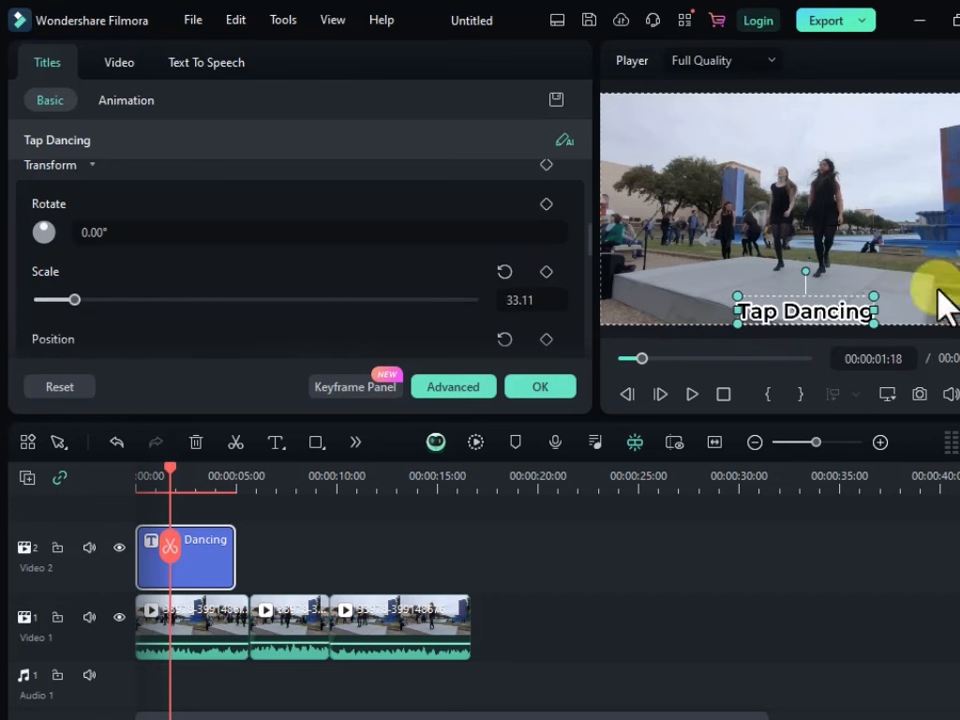
pyautogui.moveTo(848, 305); pyautogui.dragTo(853, 298)
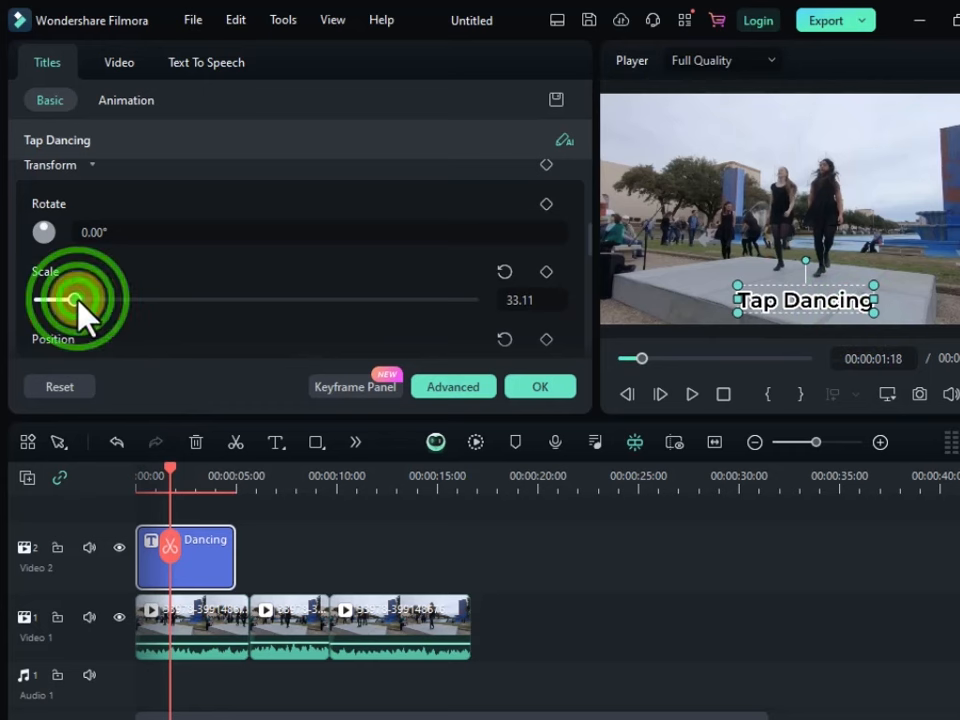
pyautogui.moveTo(78, 301); pyautogui.dragTo(84, 333)
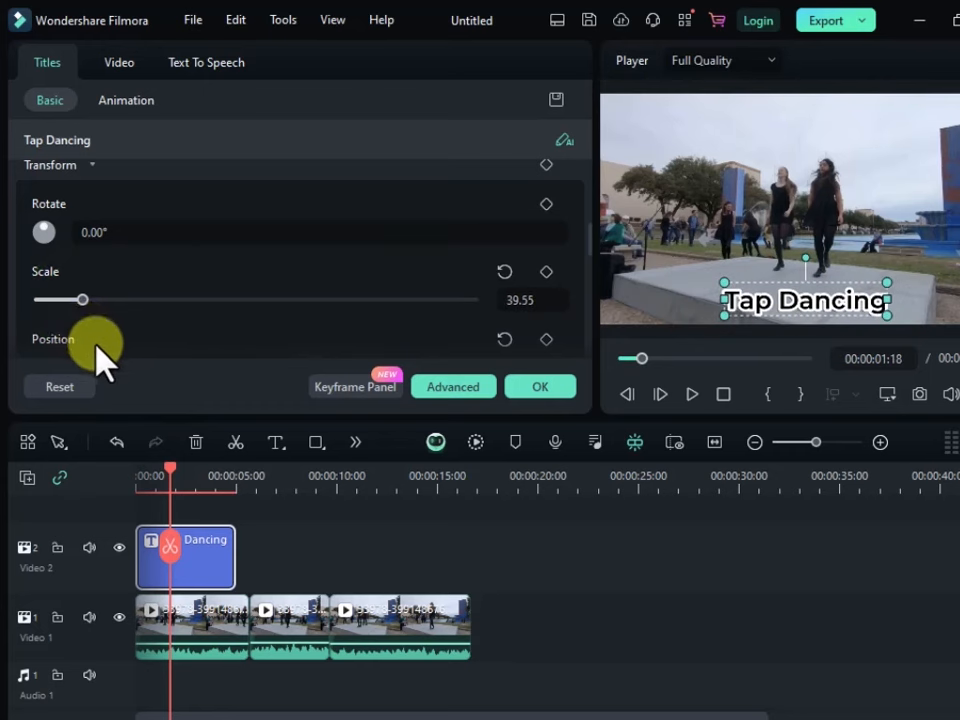
# Step: Try an X position of -538 px and Y positions of -14.32 and 331.68 px for the title, and undo the moves
pyautogui.scroll(-2, 148, 316)
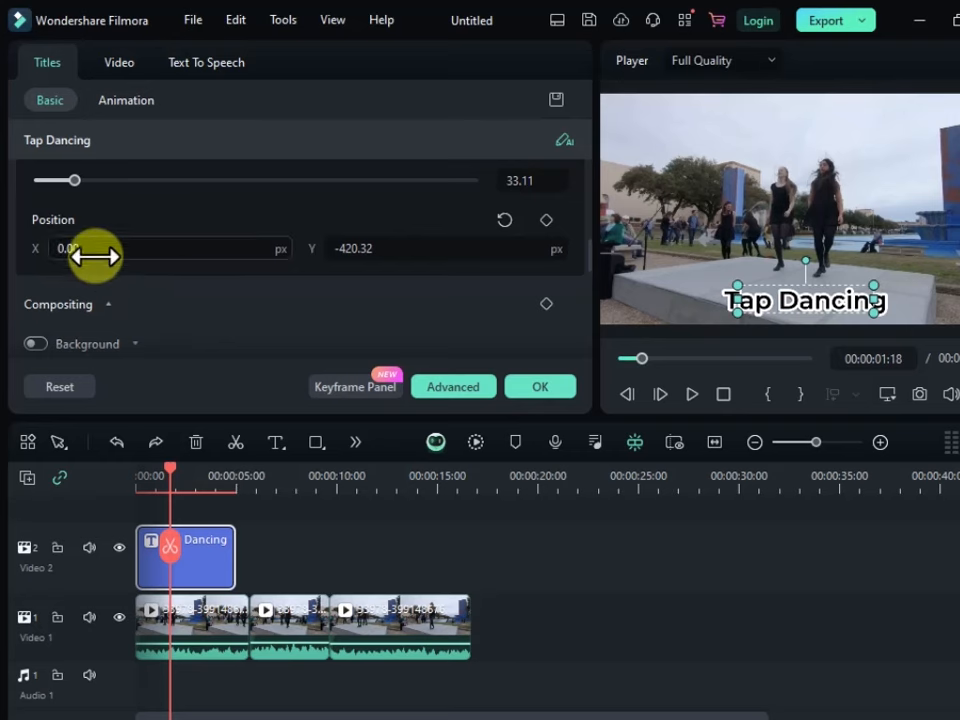
pyautogui.moveTo(82, 249)
pyautogui.mouseDown()
pyautogui.moveTo(60, 232)
pyautogui.moveTo(91, 233)
pyautogui.moveTo(56, 236)
pyautogui.moveTo(70, 240)
pyautogui.mouseUp()
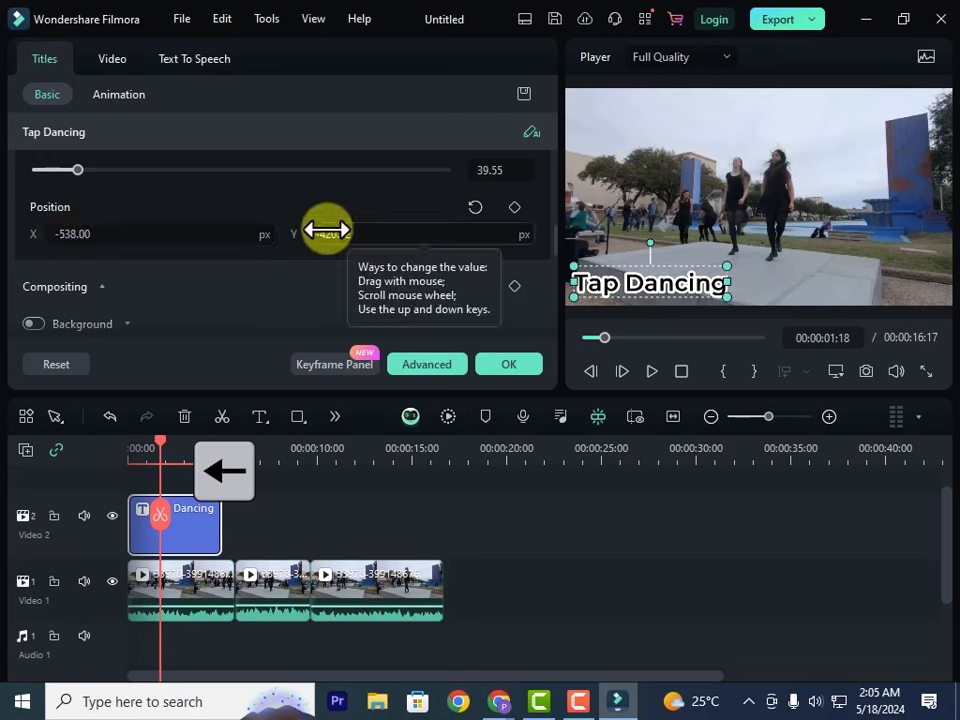
pyautogui.moveTo(328, 231); pyautogui.dragTo(353, 234)
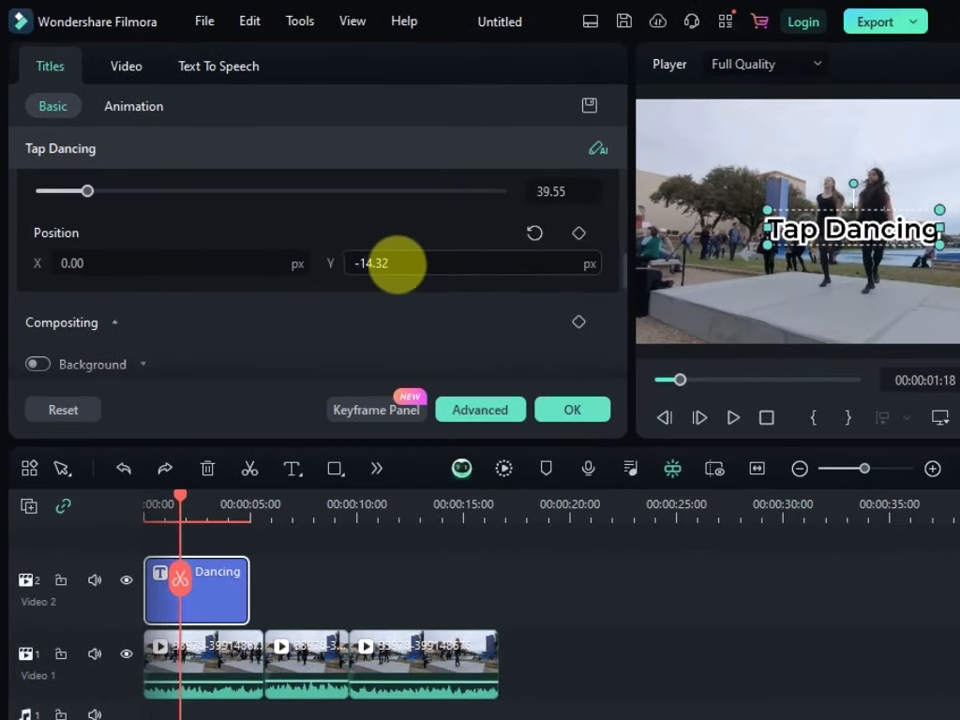
pyautogui.moveTo(398, 263); pyautogui.dragTo(316, 238)
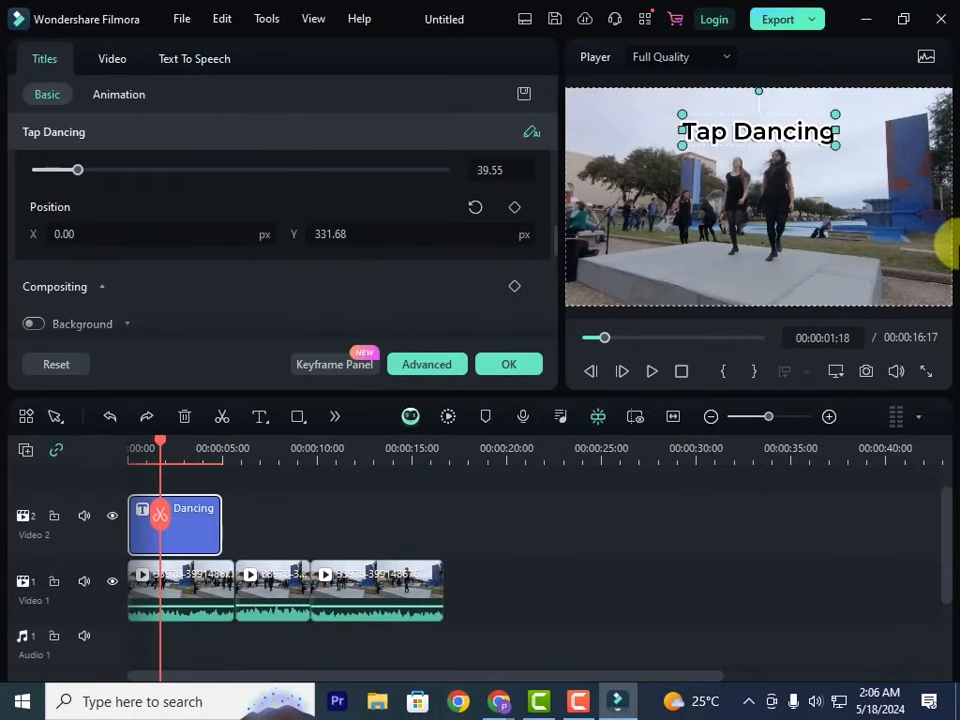
pyautogui.hotkey('ctrl', 'z')
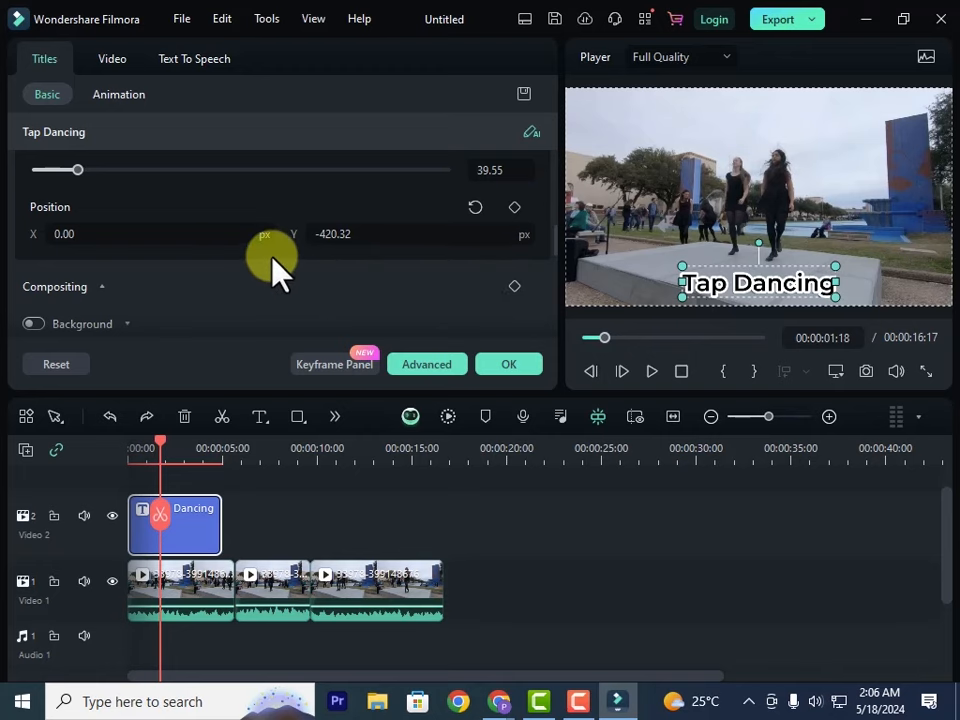
# Step: Collapse and expand the Background section of the title's Compositing settings
pyautogui.scroll(-1, 272, 256)
pyautogui.scroll(-1, 77, 228)
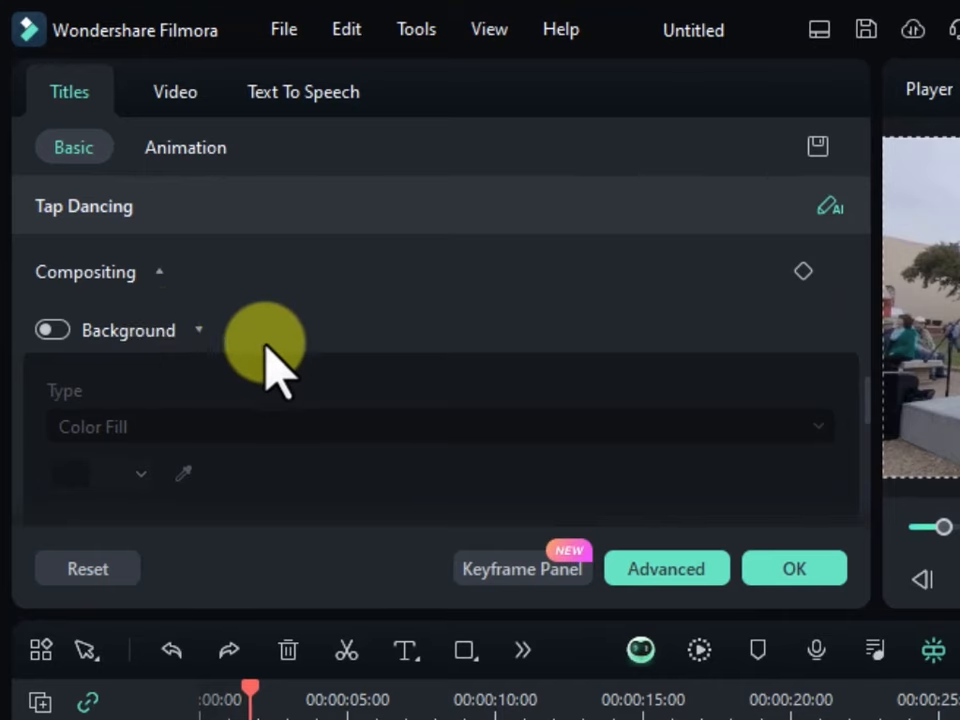
pyautogui.click(196, 323)
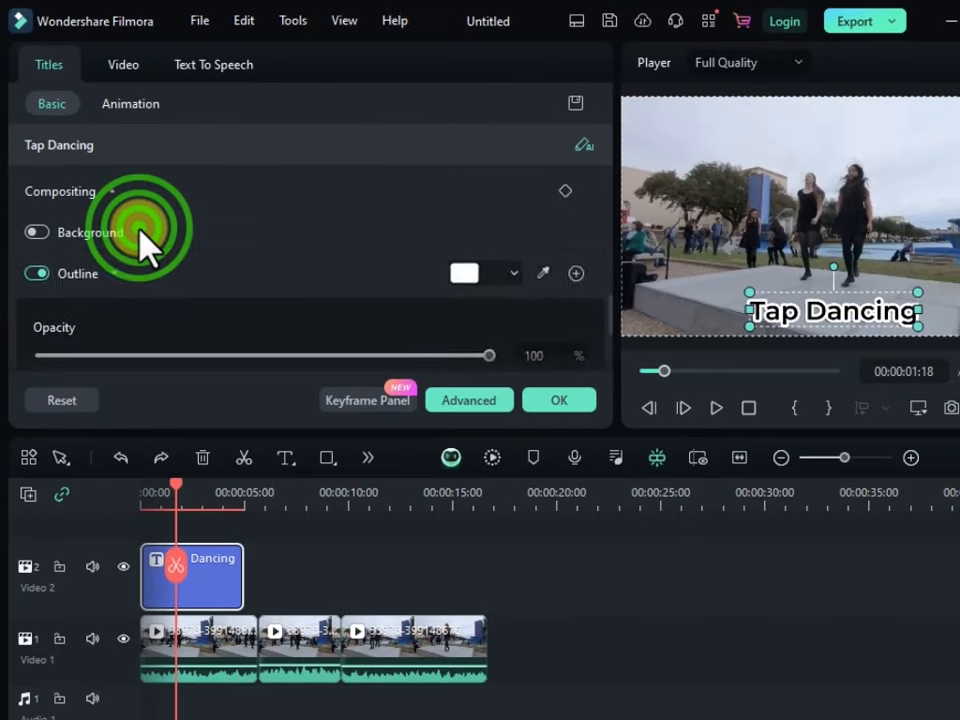
pyautogui.click(140, 230)
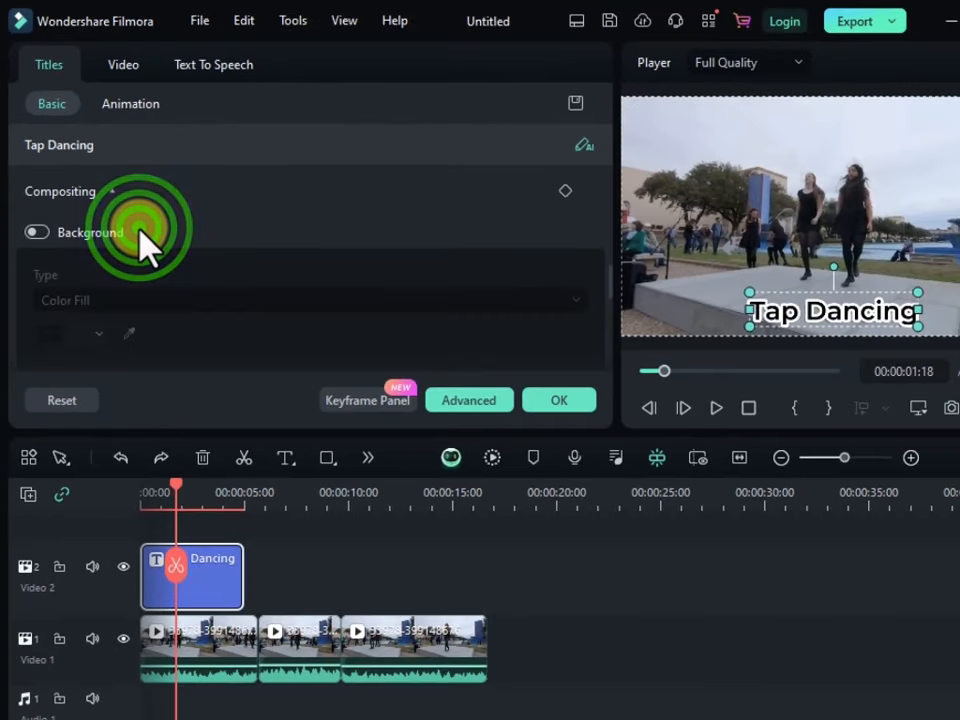
pyautogui.click(140, 230)
pyautogui.click(140, 233)
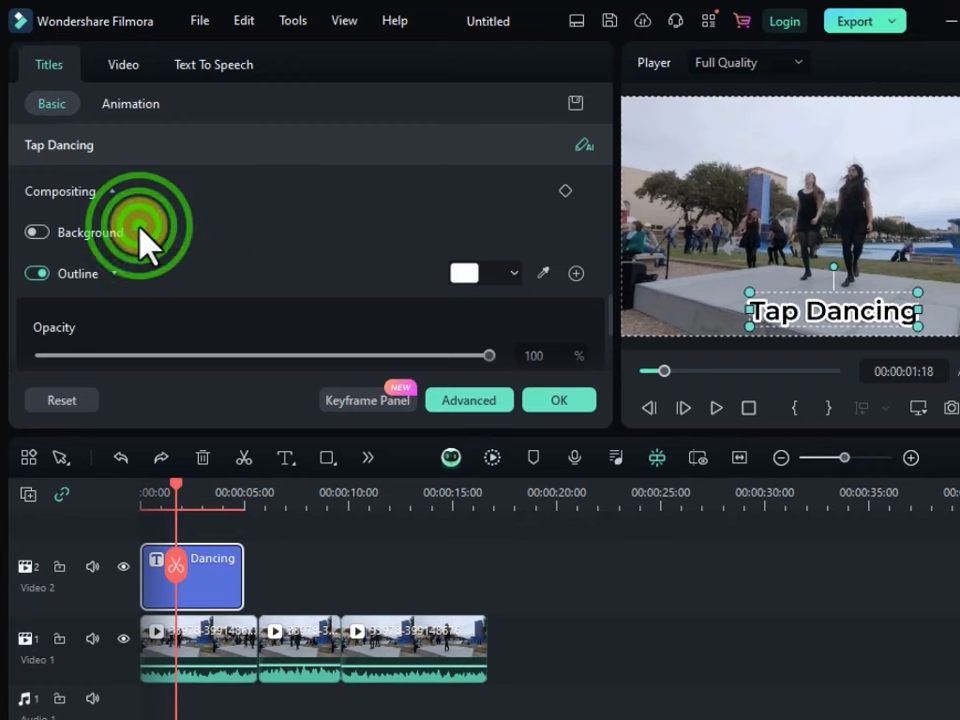
pyautogui.scroll(1, 140, 240)
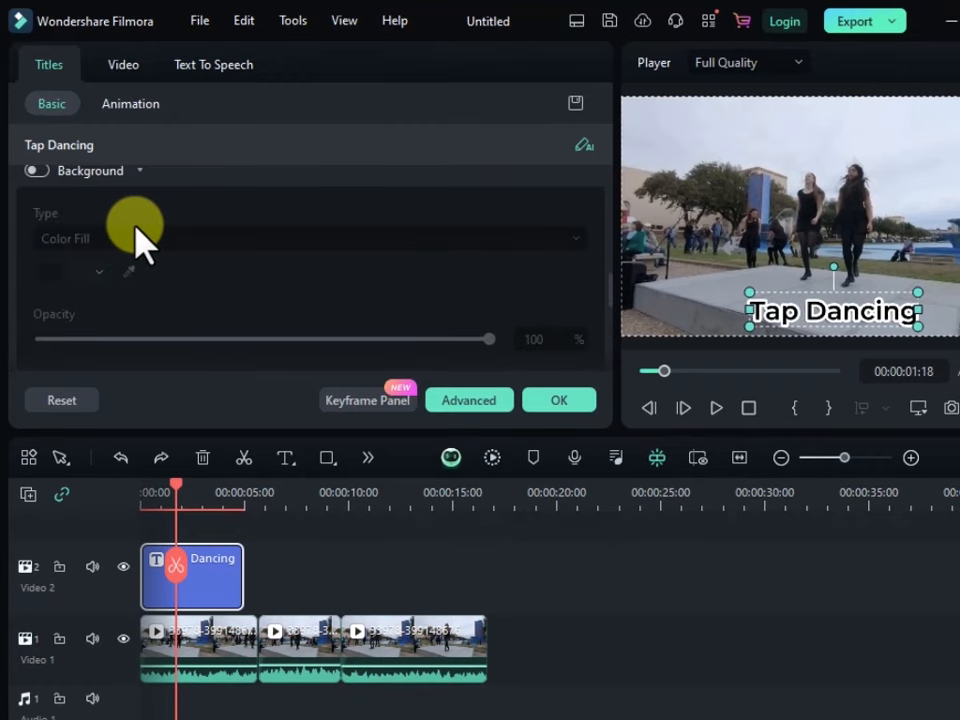
pyautogui.scroll(1, 140, 240)
# Step: Switch the title's background on and off to compare, leave it on, and choose Color Fill as its type
pyautogui.click(40, 232)
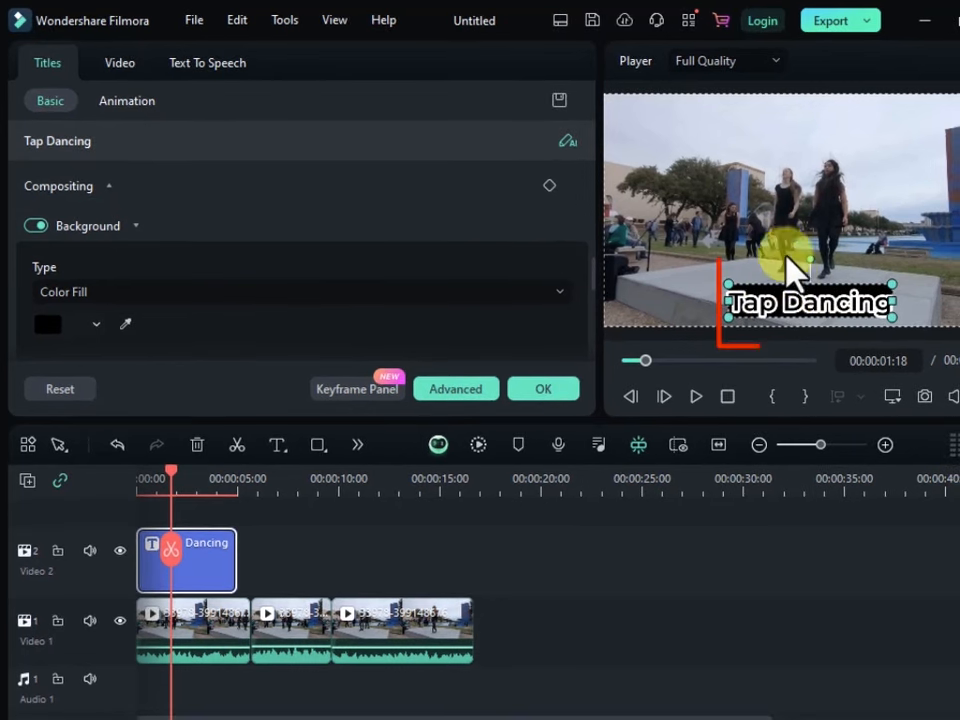
pyautogui.click(38, 228)
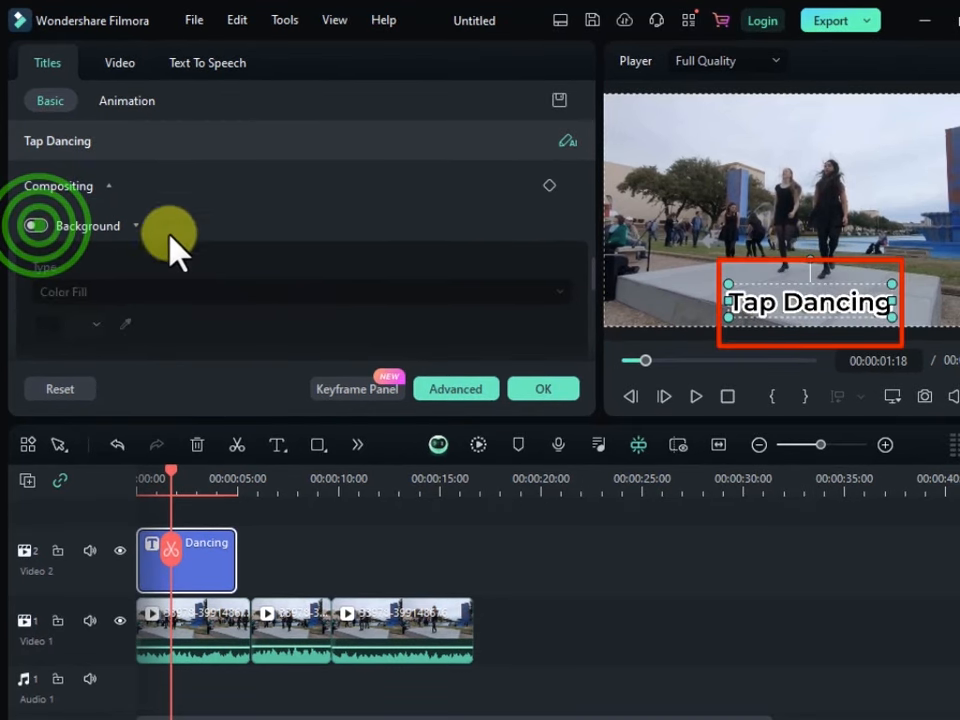
pyautogui.scroll(-1, 57, 265)
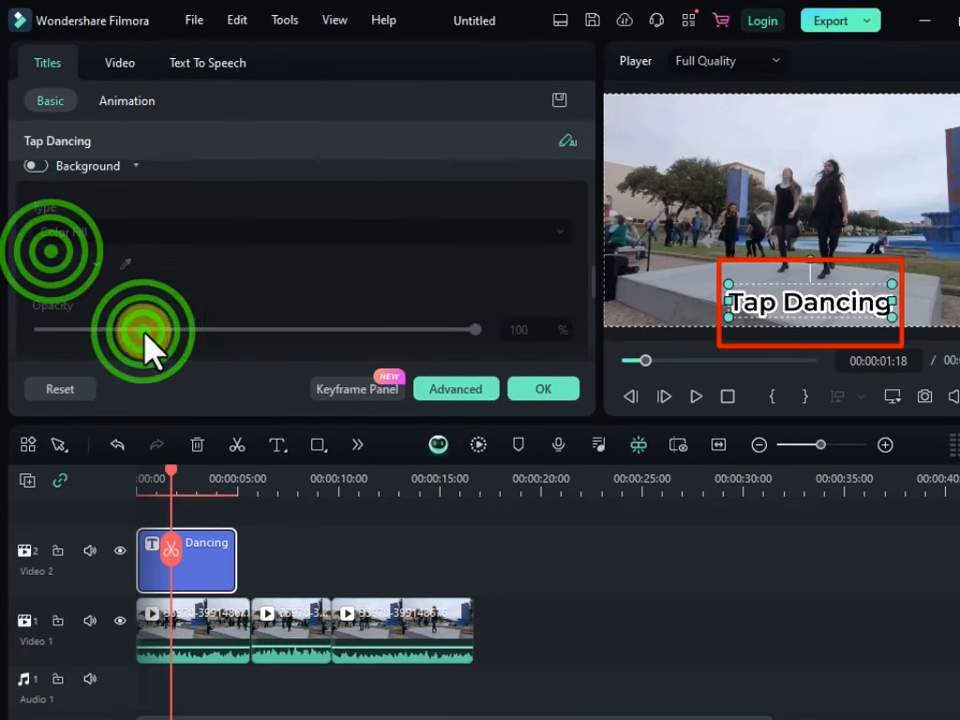
pyautogui.scroll(1, 72, 276)
pyautogui.click(38, 226)
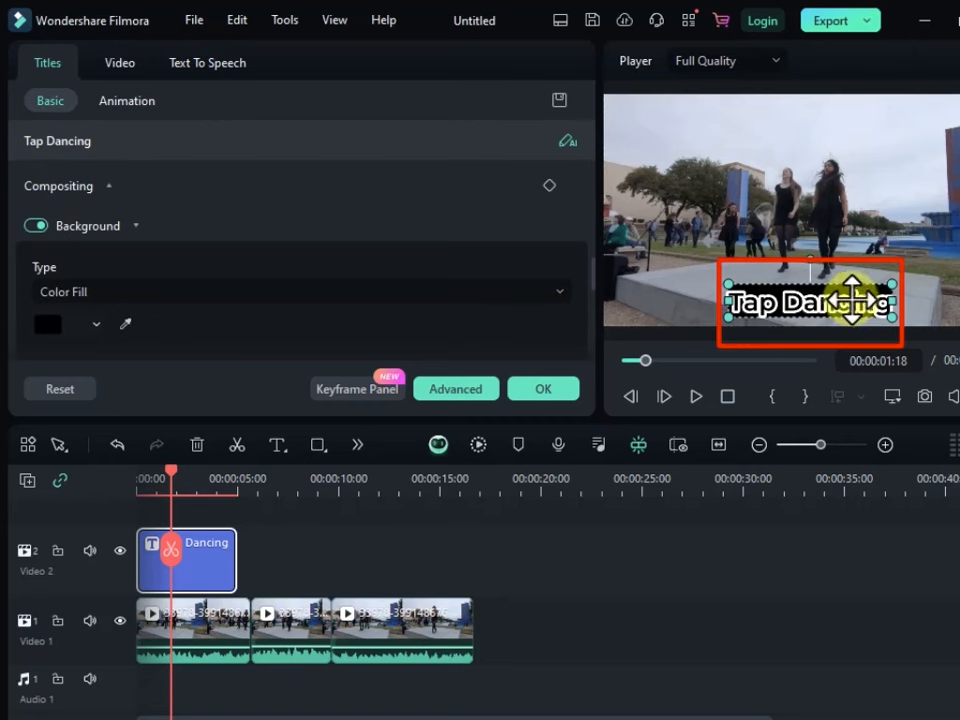
pyautogui.click(191, 293)
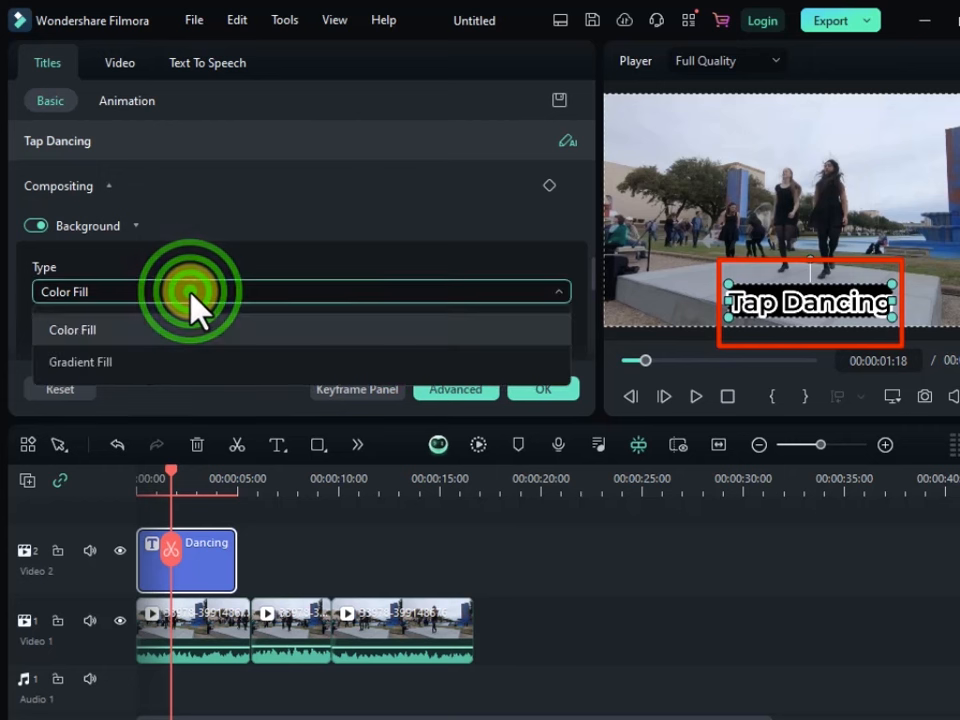
pyautogui.click(104, 335)
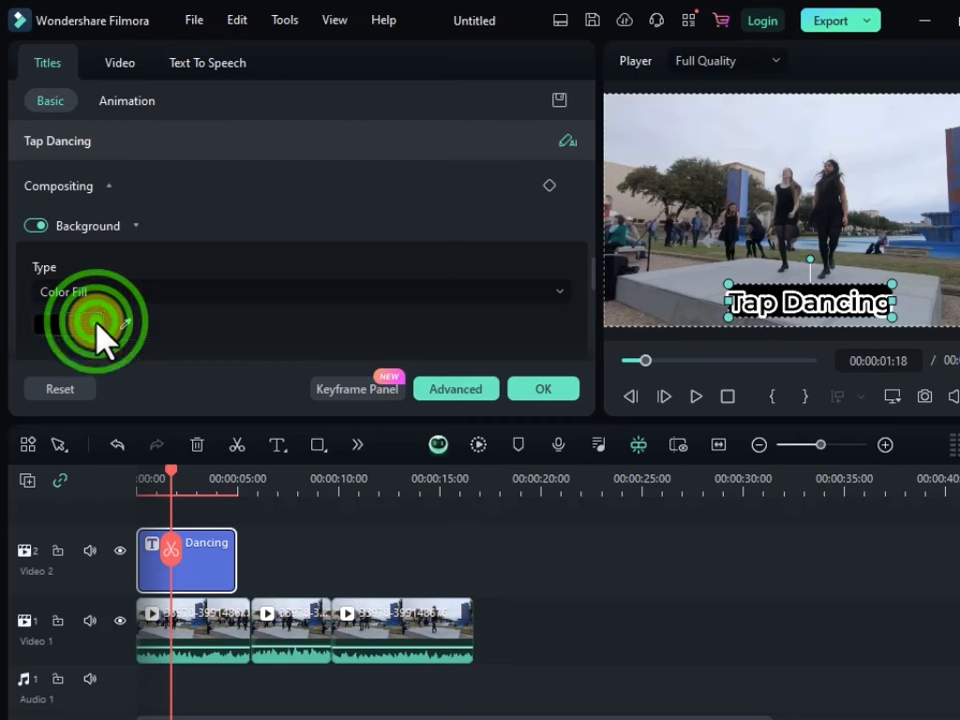
# Step: Try a red and a light green fill color for the title's background
pyautogui.click(97, 322)
pyautogui.click(118, 399)
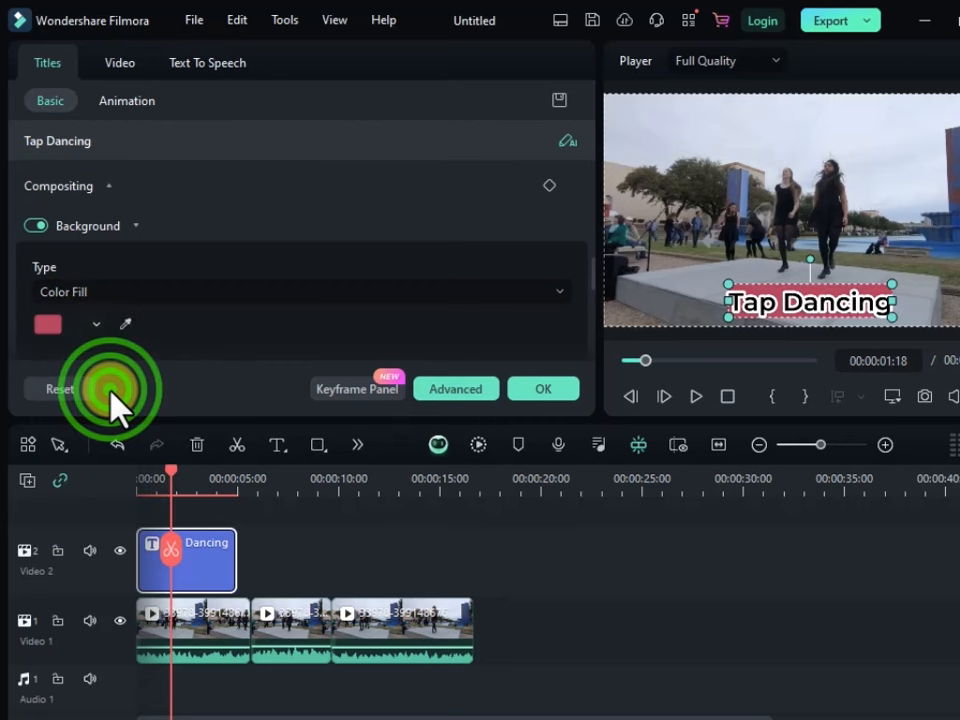
pyautogui.click(97, 322)
pyautogui.click(162, 381)
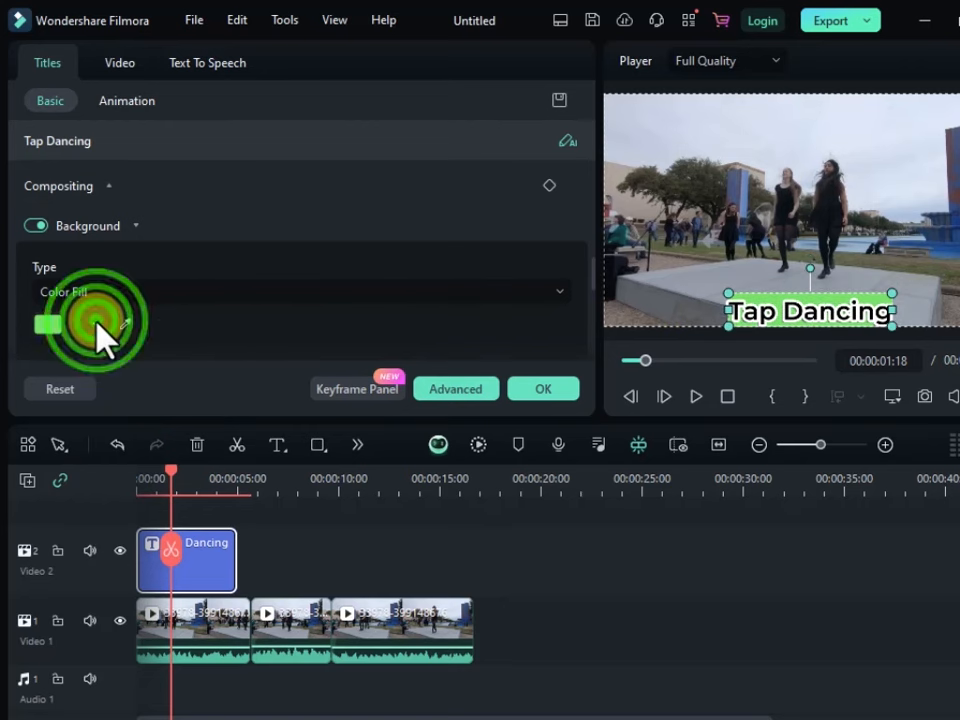
pyautogui.click(98, 323)
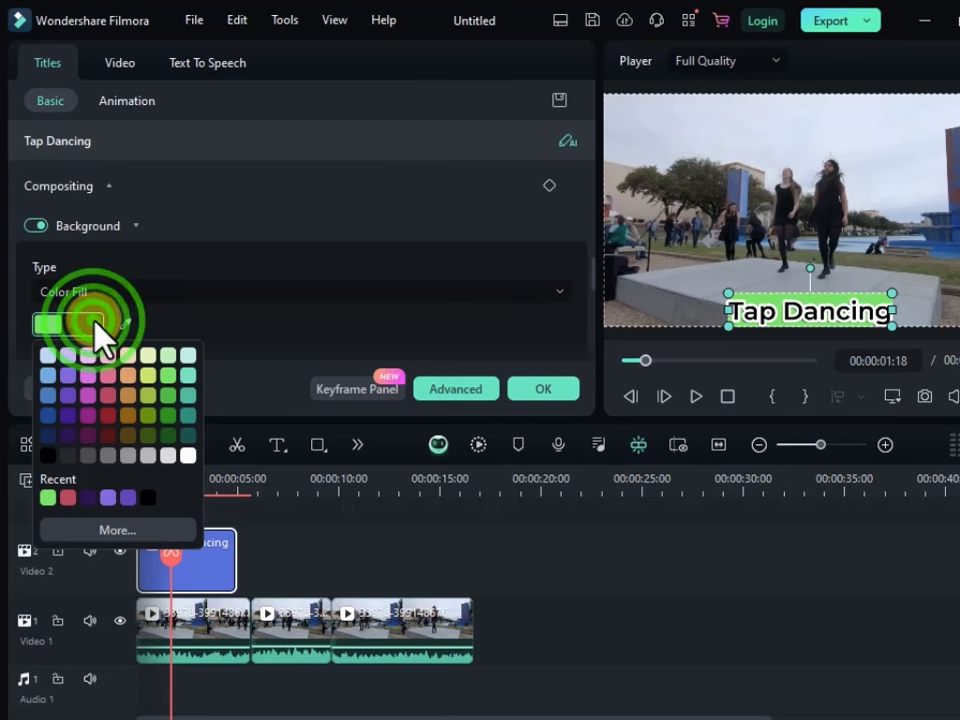
# Step: Change the title's background to a Gradient Fill running from light purple to magenta
pyautogui.click(107, 291)
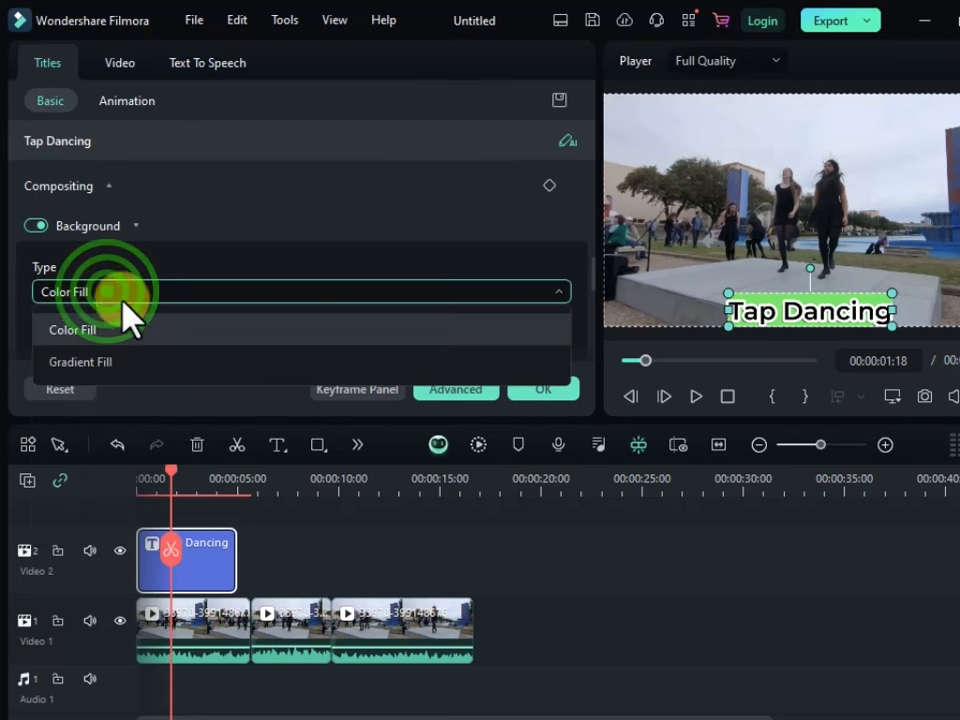
pyautogui.click(142, 381)
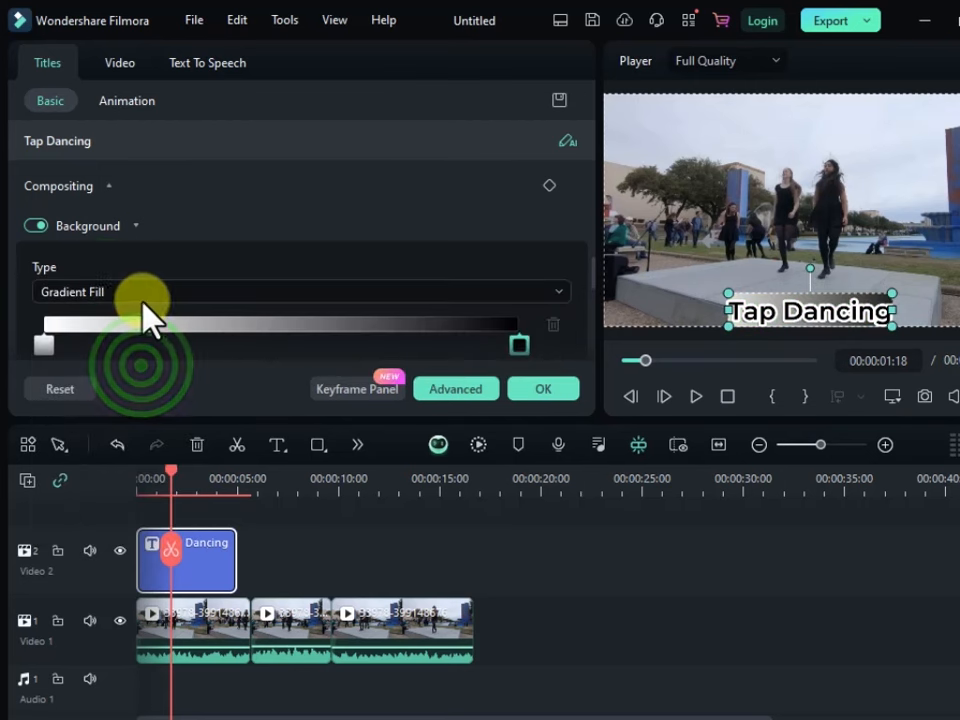
pyautogui.scroll(-1, 145, 316)
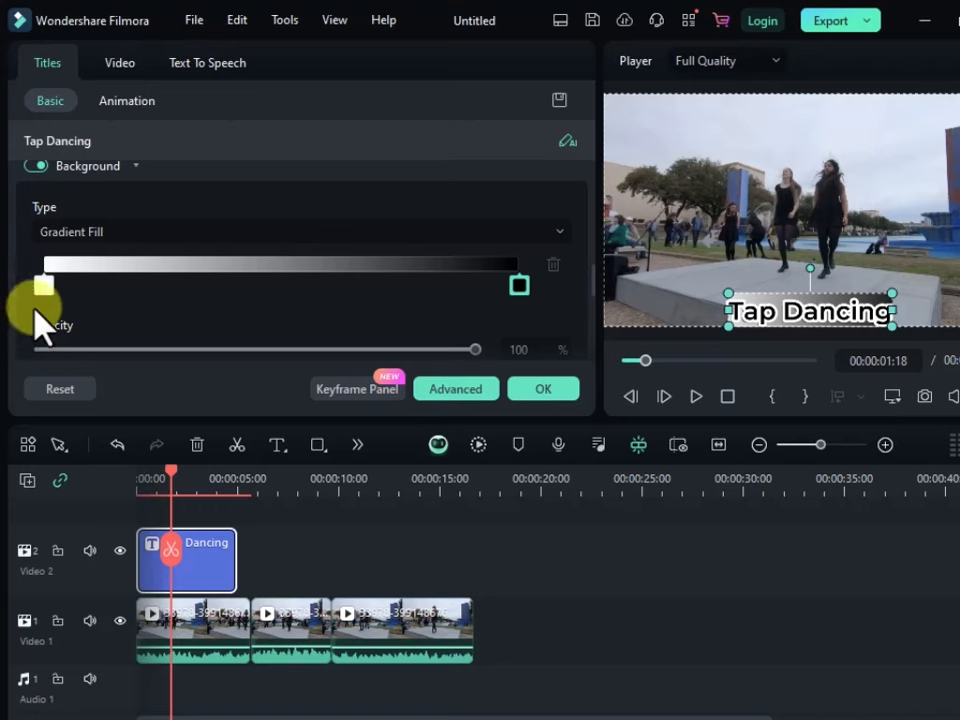
pyautogui.click(44, 286)
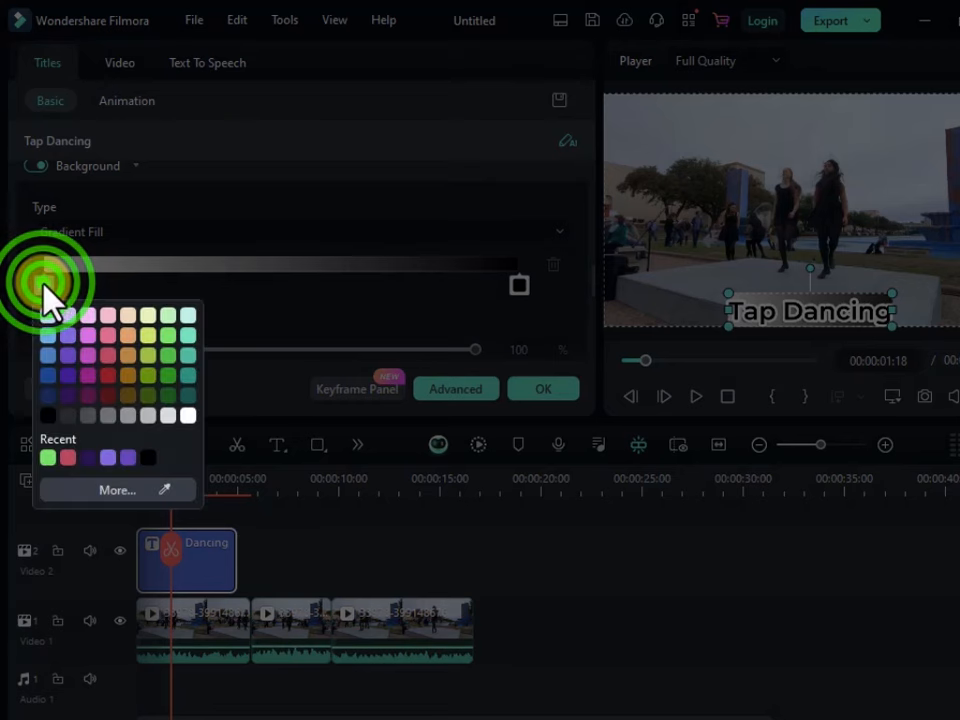
pyautogui.click(62, 338)
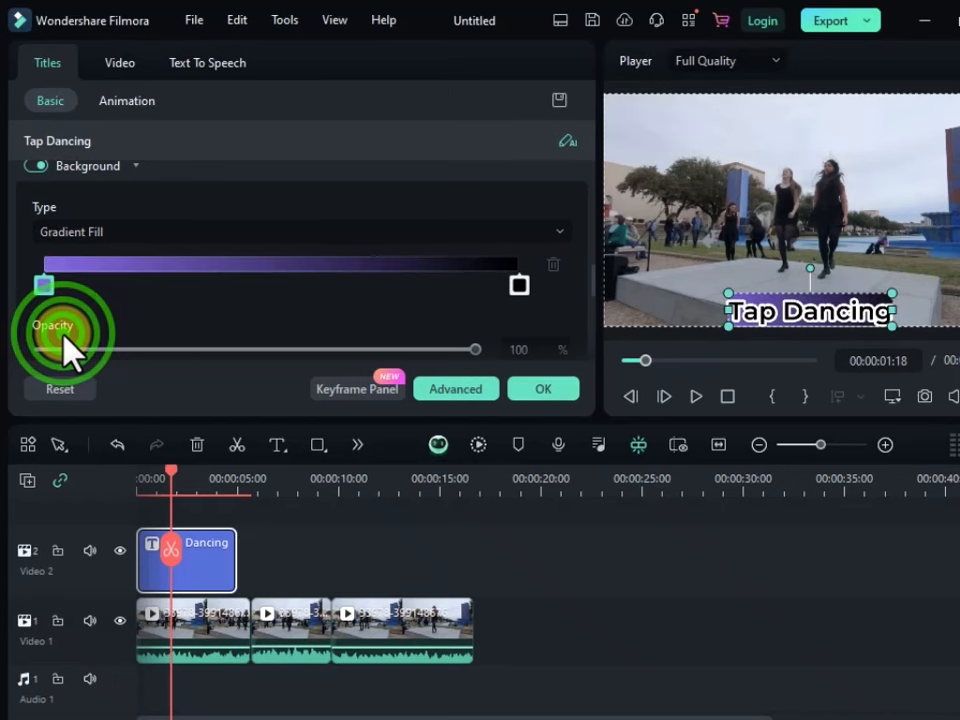
pyautogui.click(517, 285)
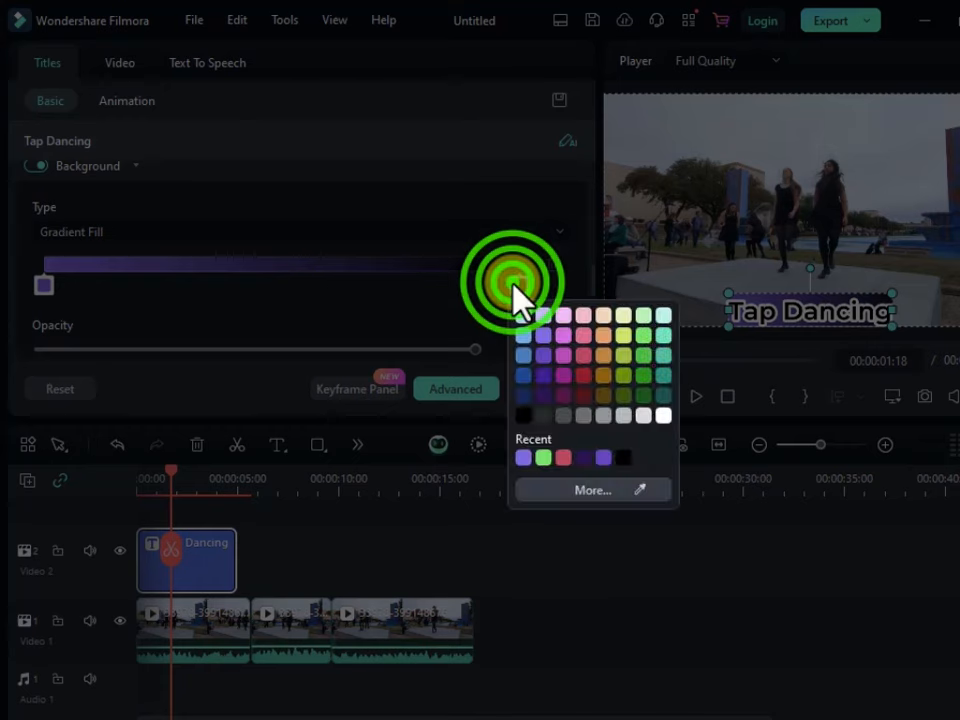
pyautogui.click(567, 355)
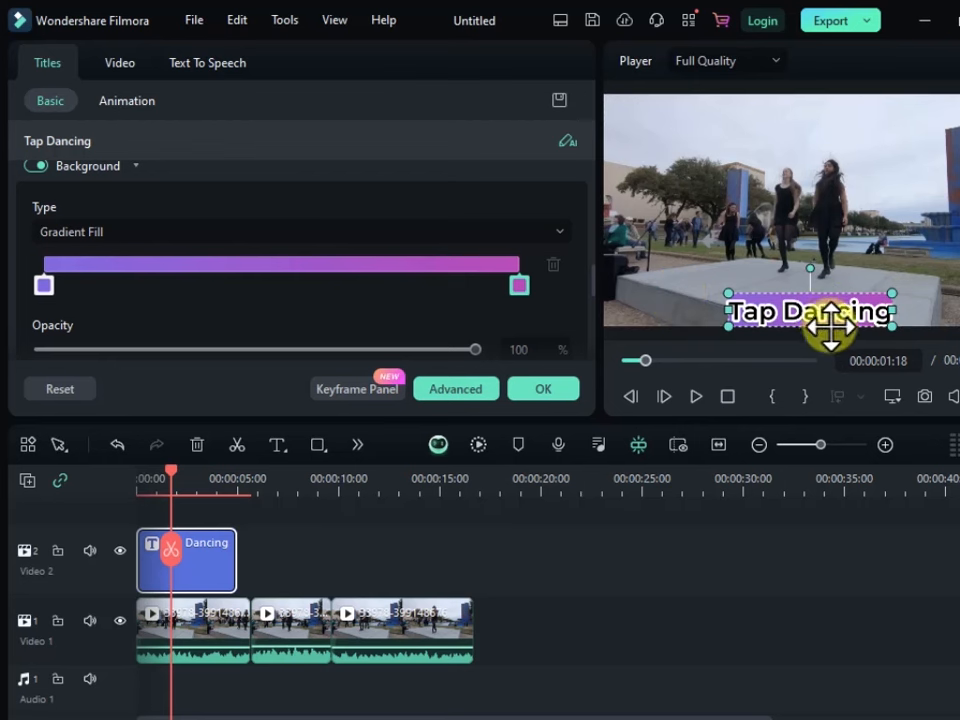
# Step: Set the opacity of the title's background to 80%
pyautogui.scroll(-1, 414, 290)
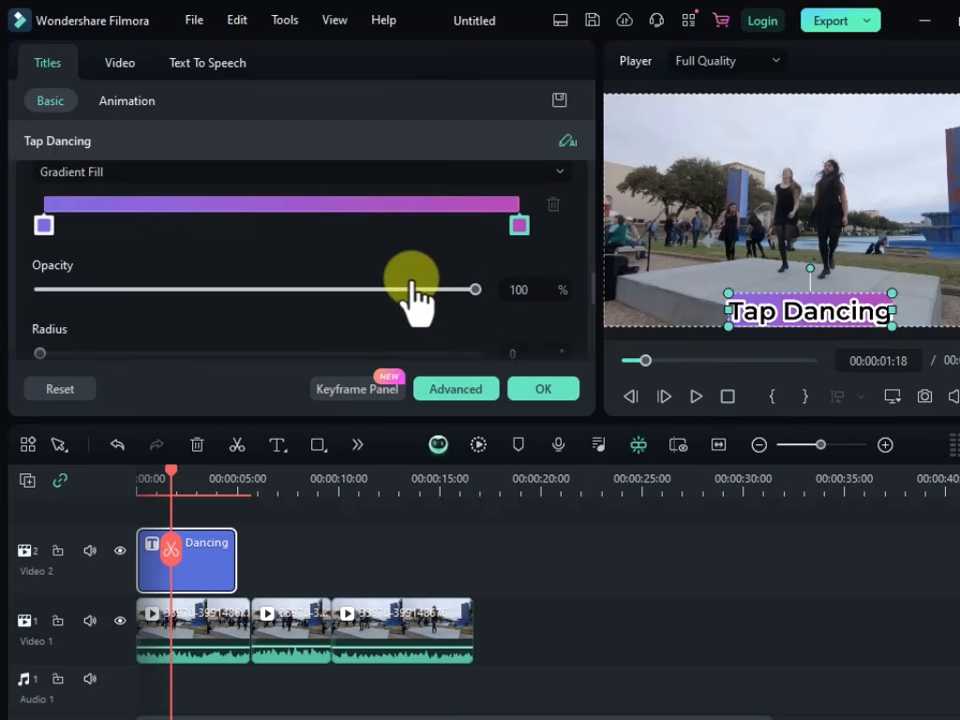
pyautogui.scroll(-1, 405, 285)
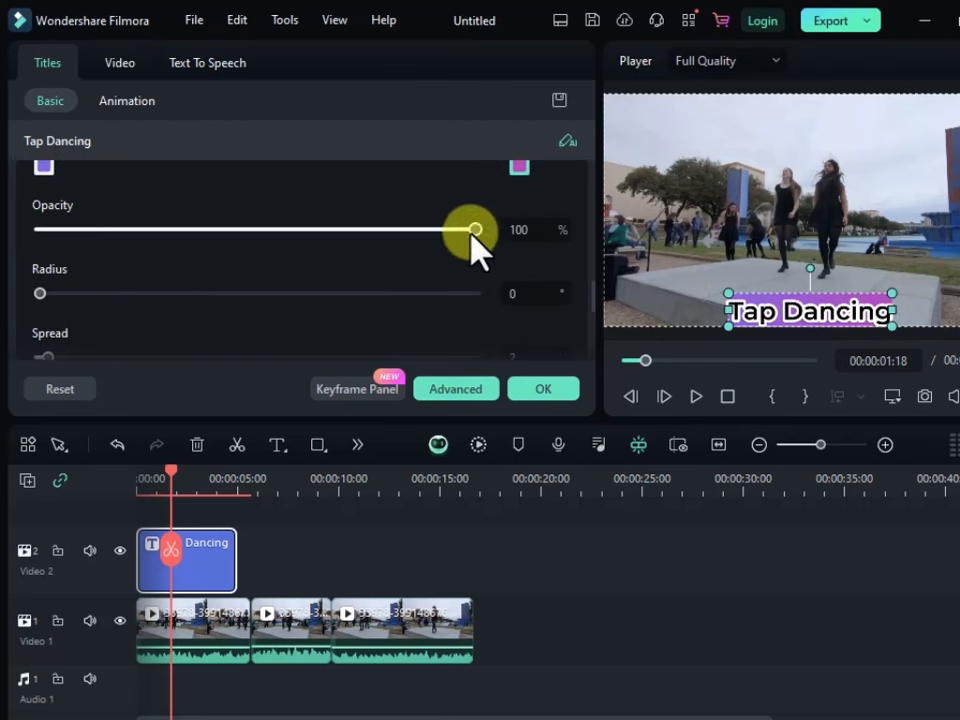
pyautogui.moveTo(476, 230); pyautogui.dragTo(327, 345)
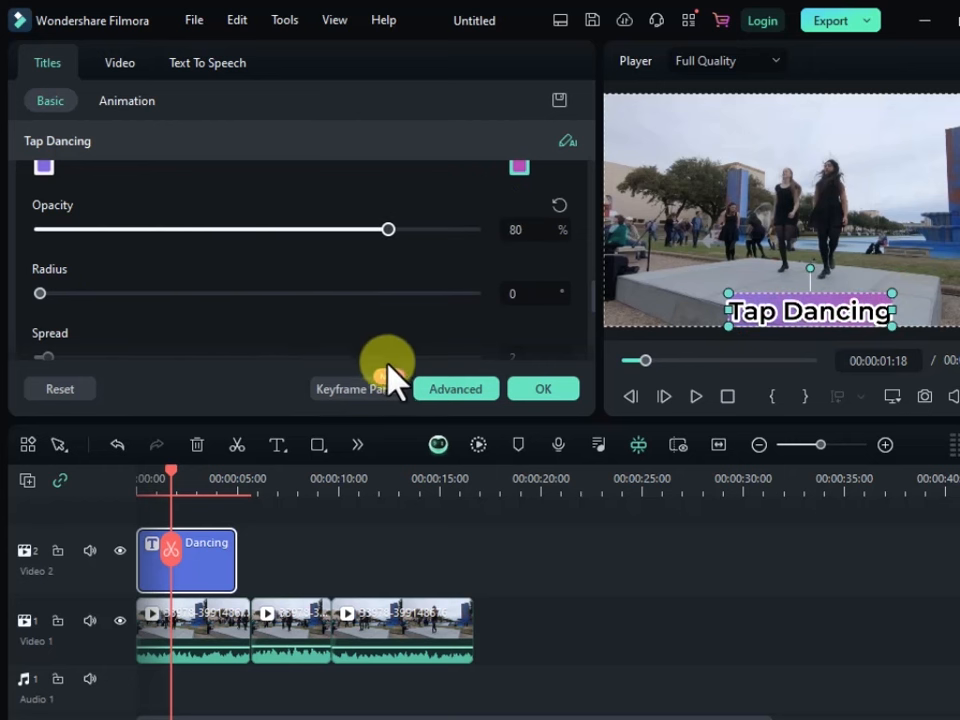
pyautogui.moveTo(390, 378); pyautogui.dragTo(390, 378)
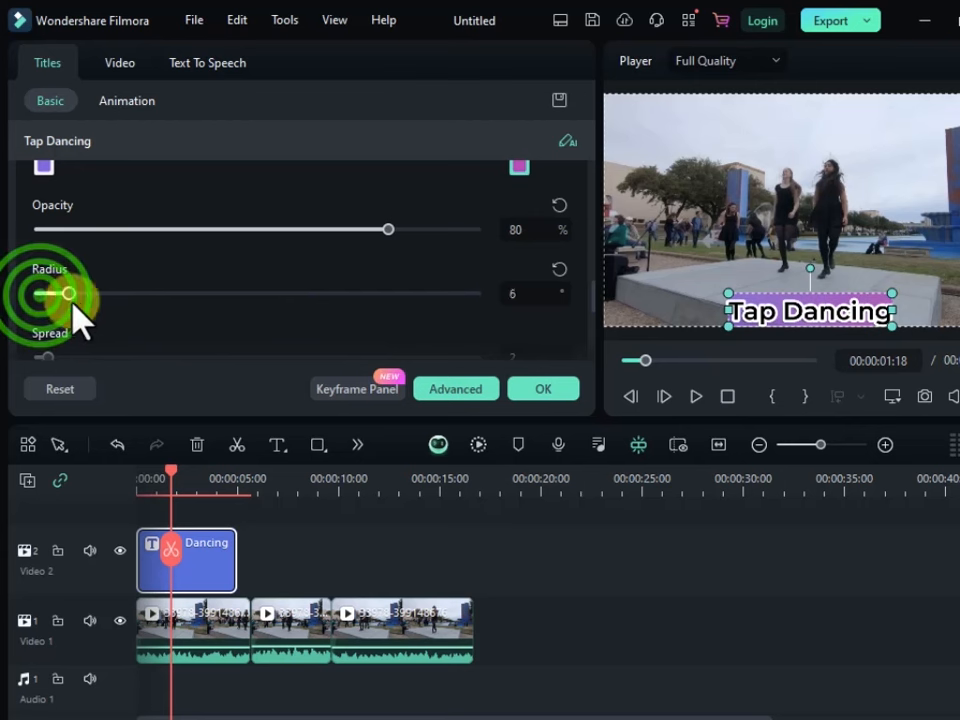
# Step: Try radius values such as 6 and 2 and spread values of 67 and 0 on the title's background, undoing the changes
pyautogui.moveTo(72, 306); pyautogui.dragTo(98, 316)
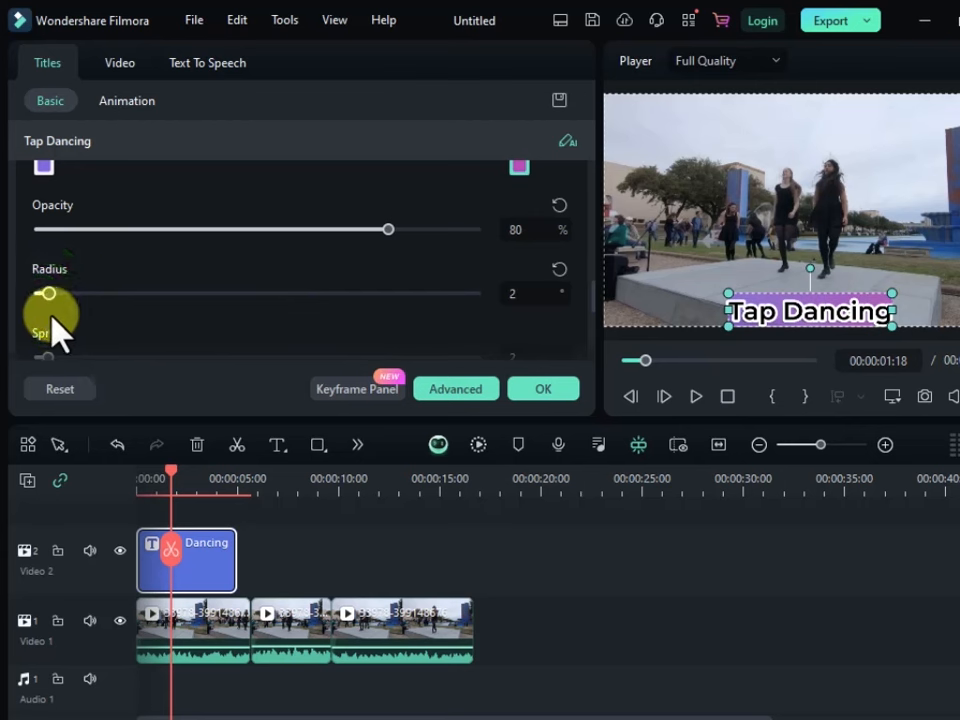
pyautogui.hotkey('ctrl', 'z')
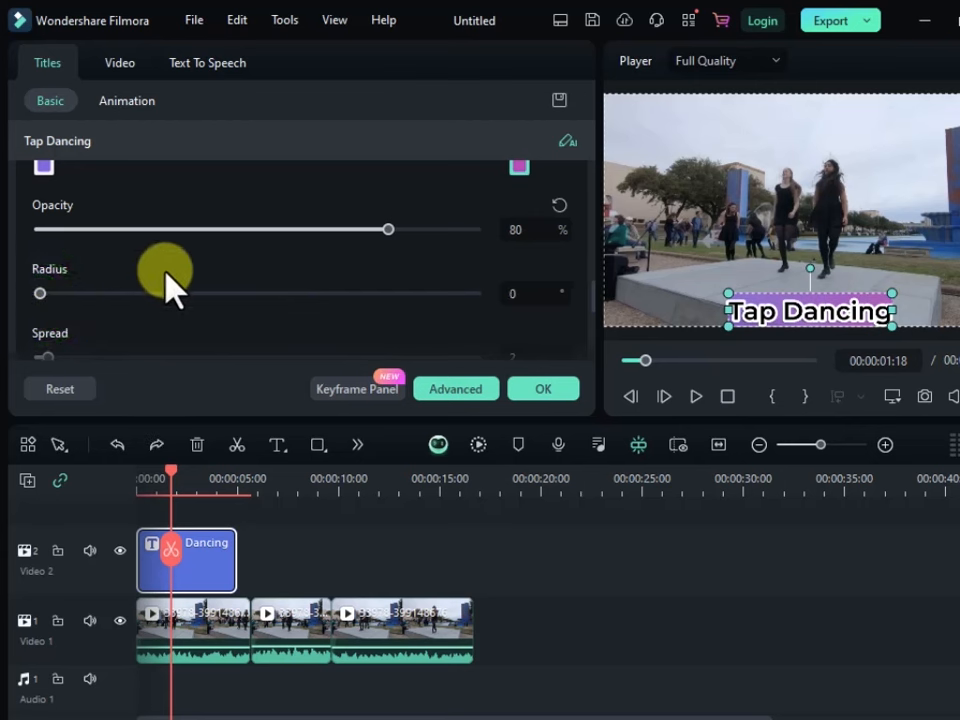
pyautogui.scroll(-2, 166, 278)
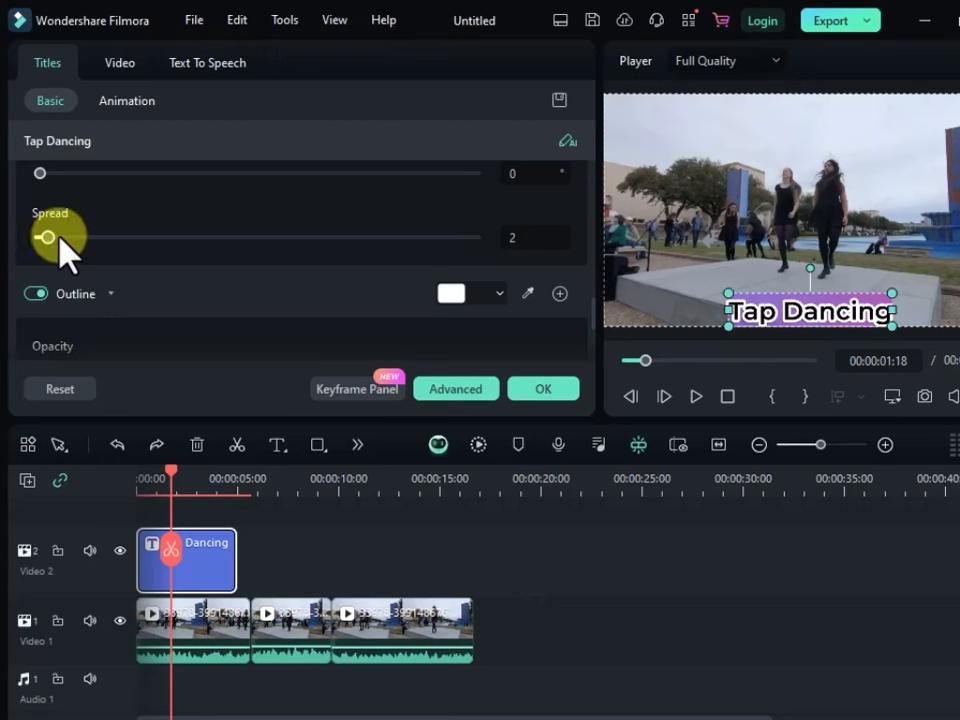
pyautogui.moveTo(82, 241); pyautogui.dragTo(386, 334)
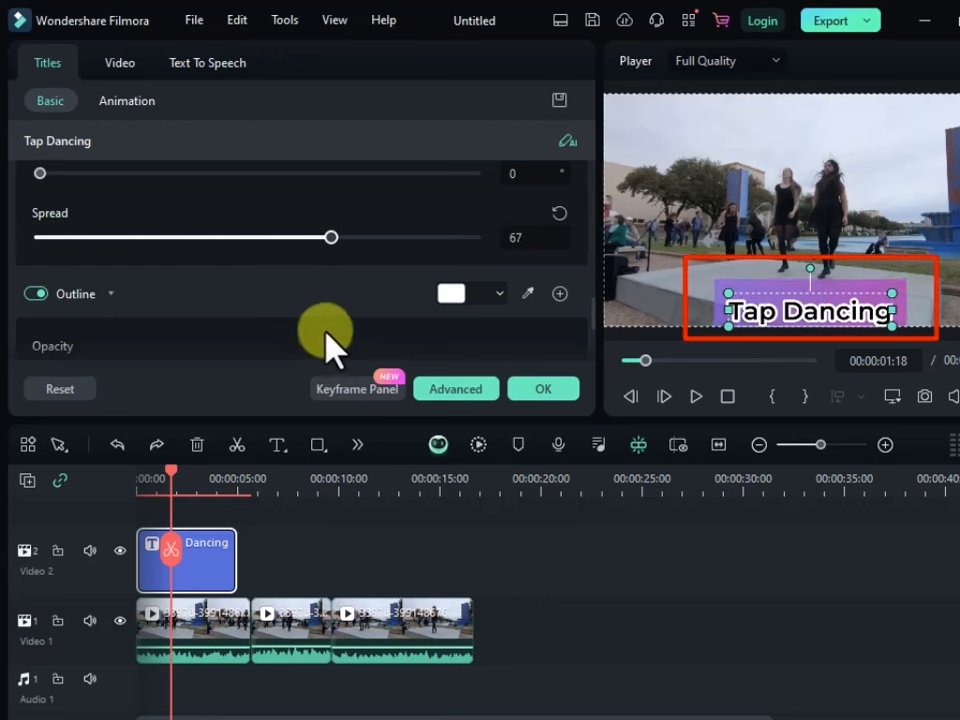
pyautogui.moveTo(325, 345); pyautogui.dragTo(4, 326)
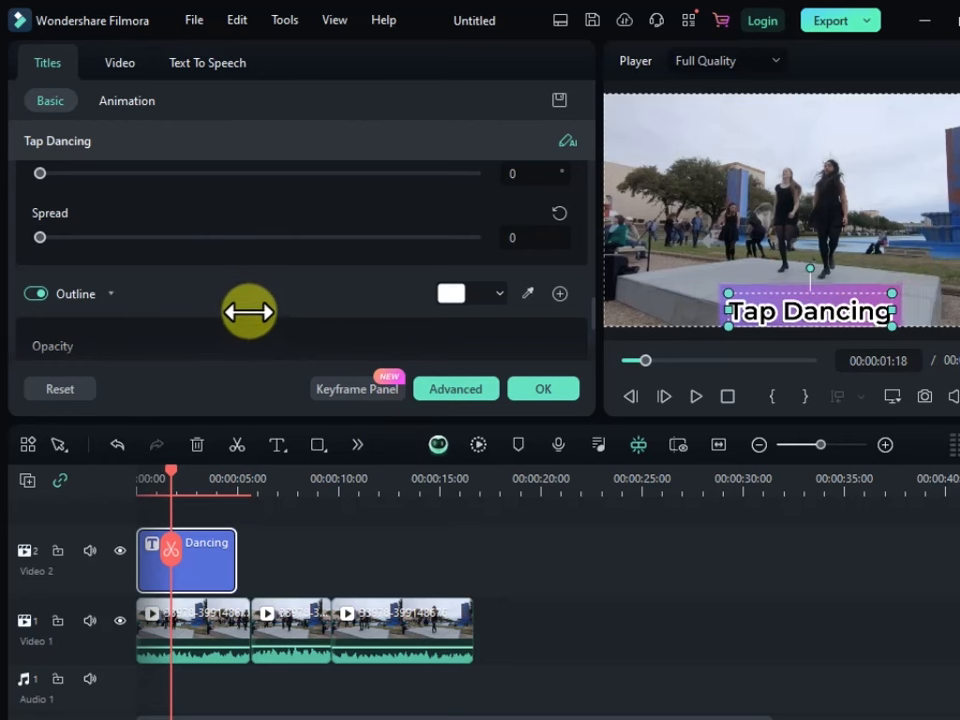
# Step: Set the opacity of the title's outline to 91% and try out its blur, leaving the blur at 0
pyautogui.scroll(-2, 154, 306)
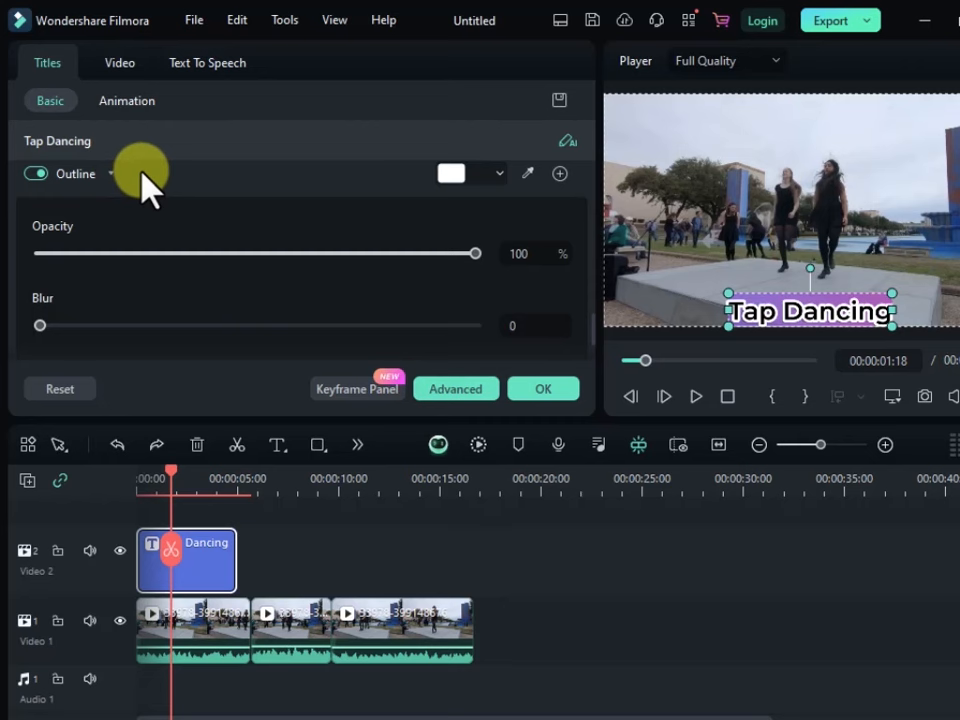
pyautogui.moveTo(461, 254); pyautogui.dragTo(439, 343)
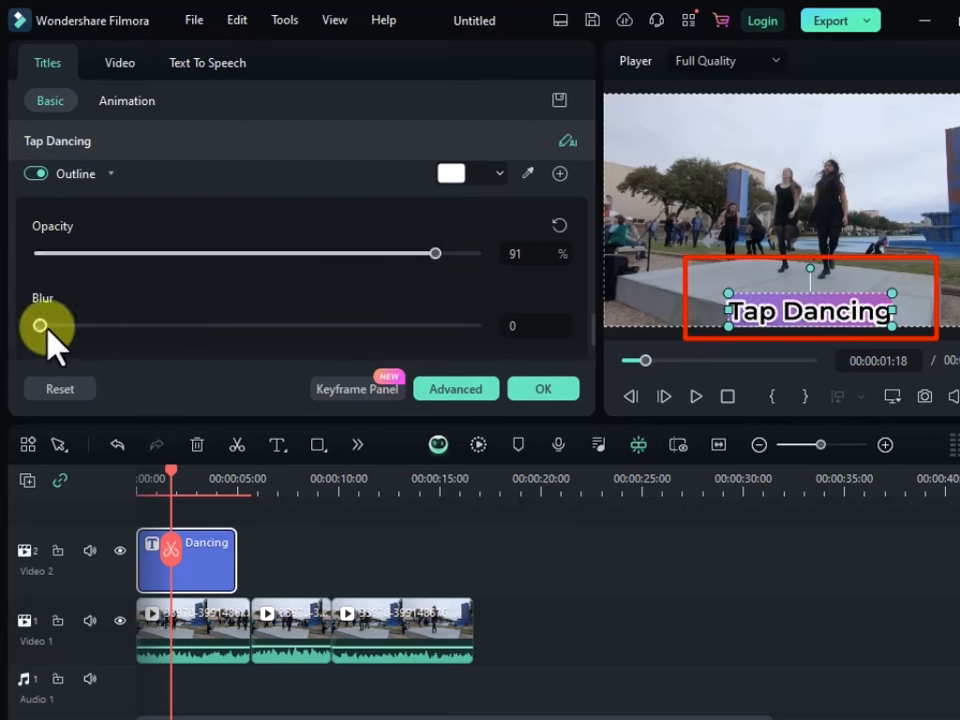
pyautogui.moveTo(40, 325); pyautogui.dragTo(43, 363)
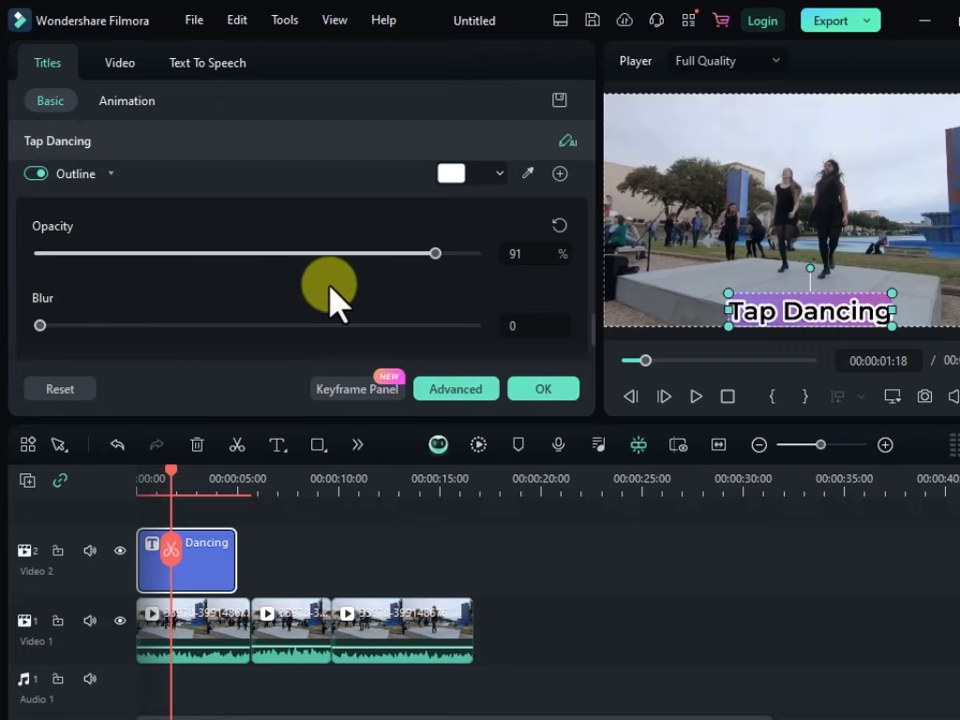
pyautogui.press('super')
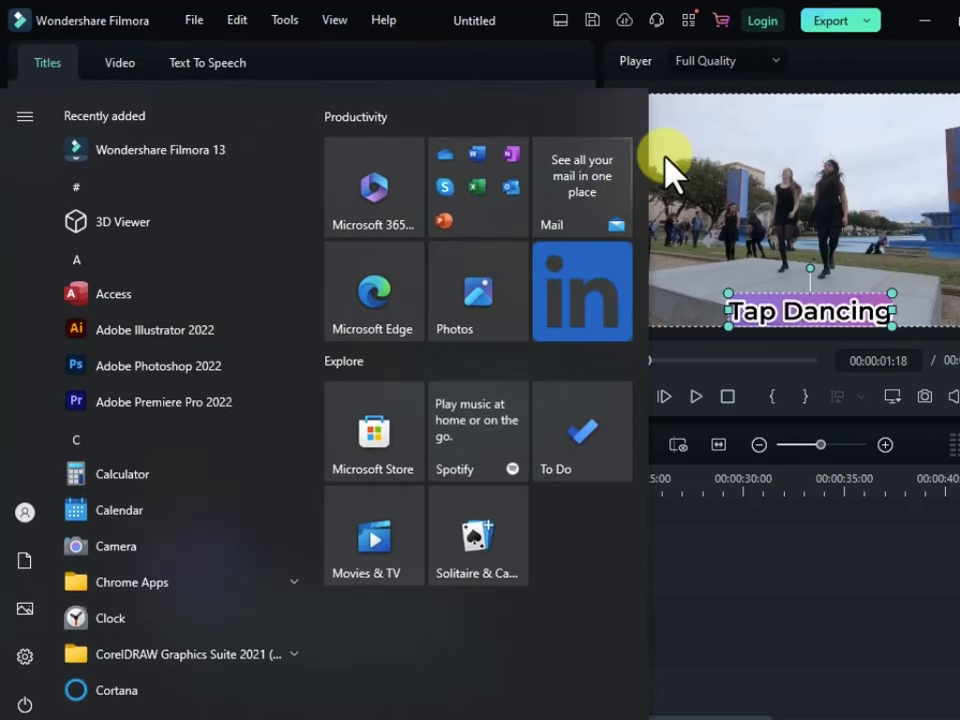
pyautogui.press('super')
# Step: Try a thickness of 21 for the title's outline and reduce it to 14
pyautogui.scroll(-2, 40, 300)
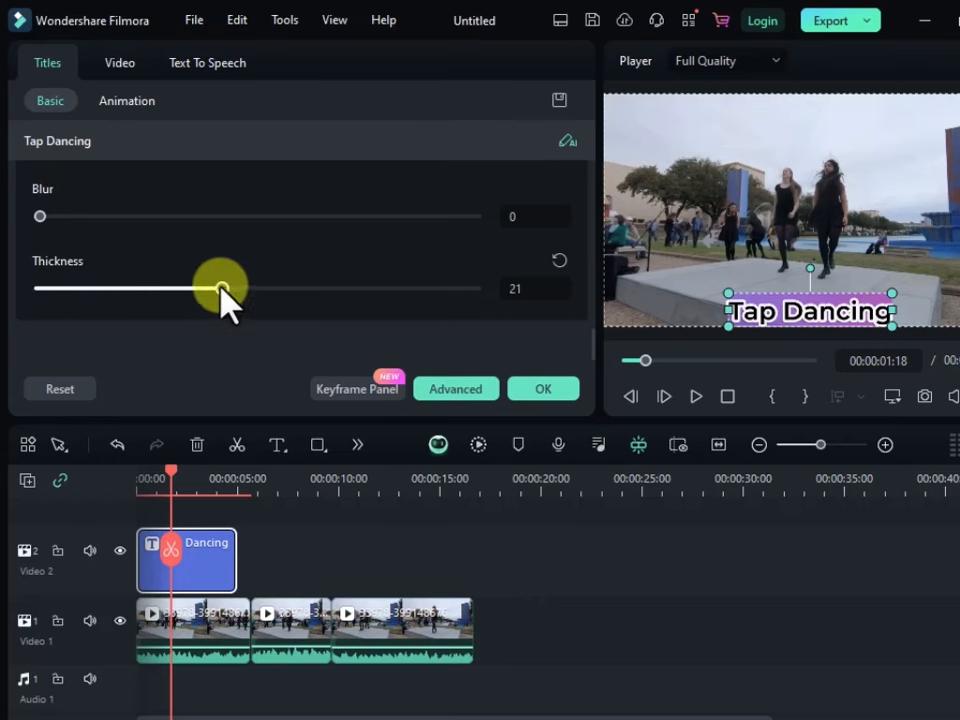
pyautogui.moveTo(222, 290); pyautogui.dragTo(179, 290)
pyautogui.hotkey('ctrl', 'z')
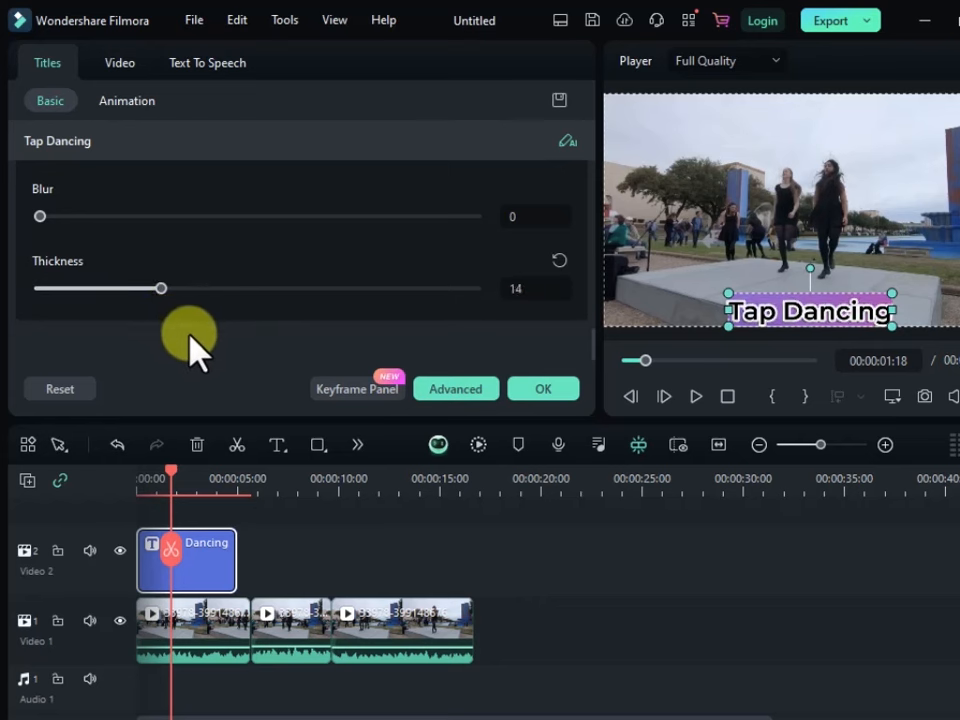
# Step: Accept the Tap Dancing title's style settings, return to the media library and deselect the title
pyautogui.scroll(1, 251, 305)
pyautogui.scroll(10, 297, 284)
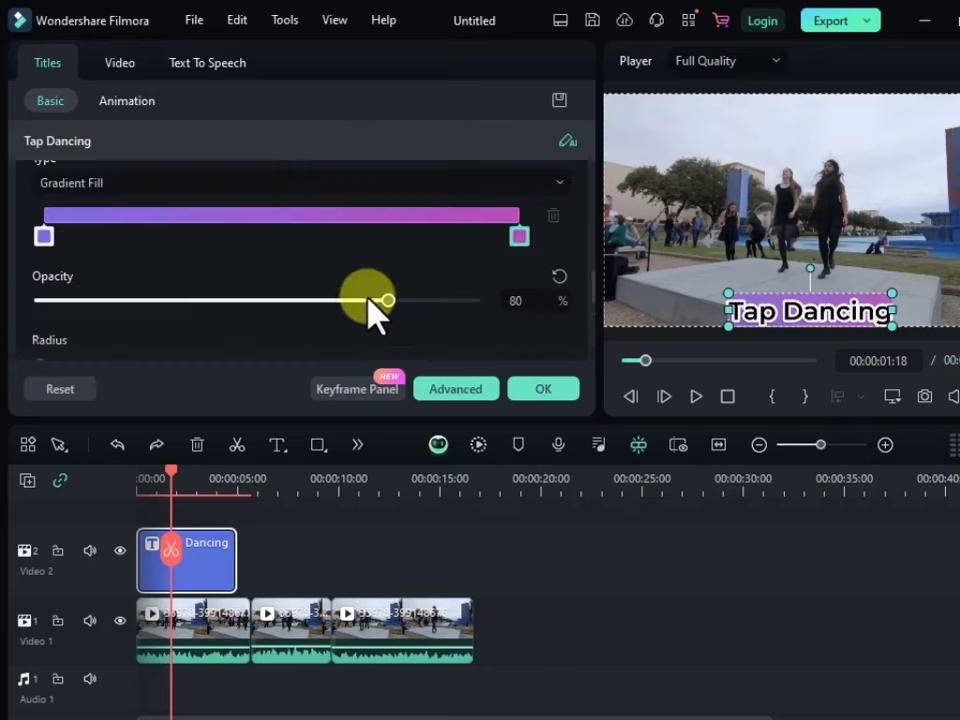
pyautogui.scroll(5, 350, 247)
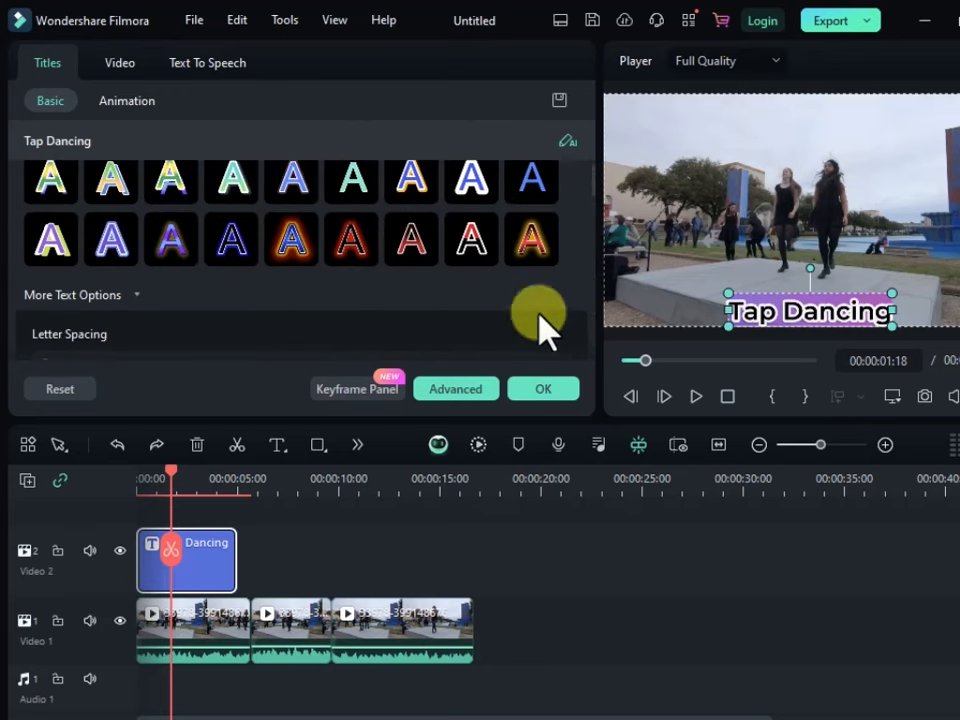
pyautogui.click(549, 391)
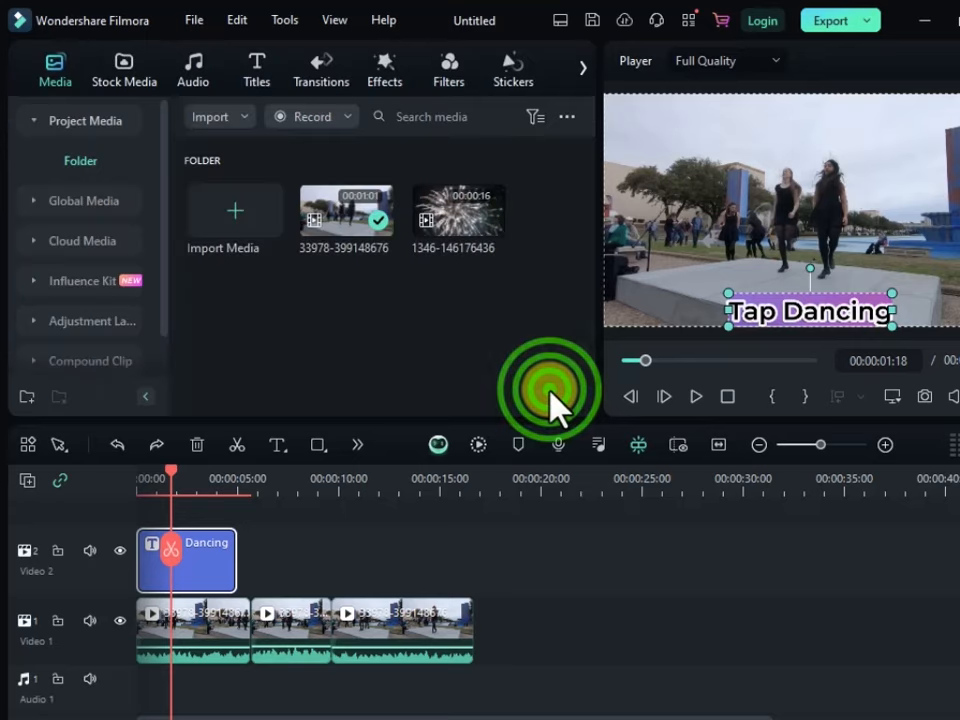
pyautogui.click(660, 522)
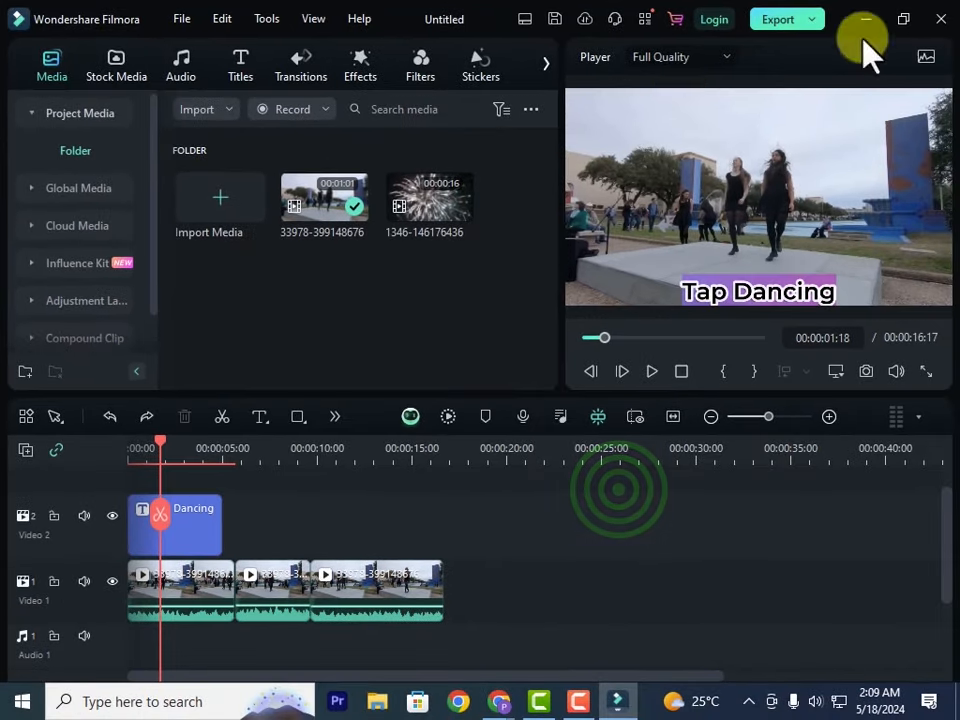
pyautogui.click(590, 268)
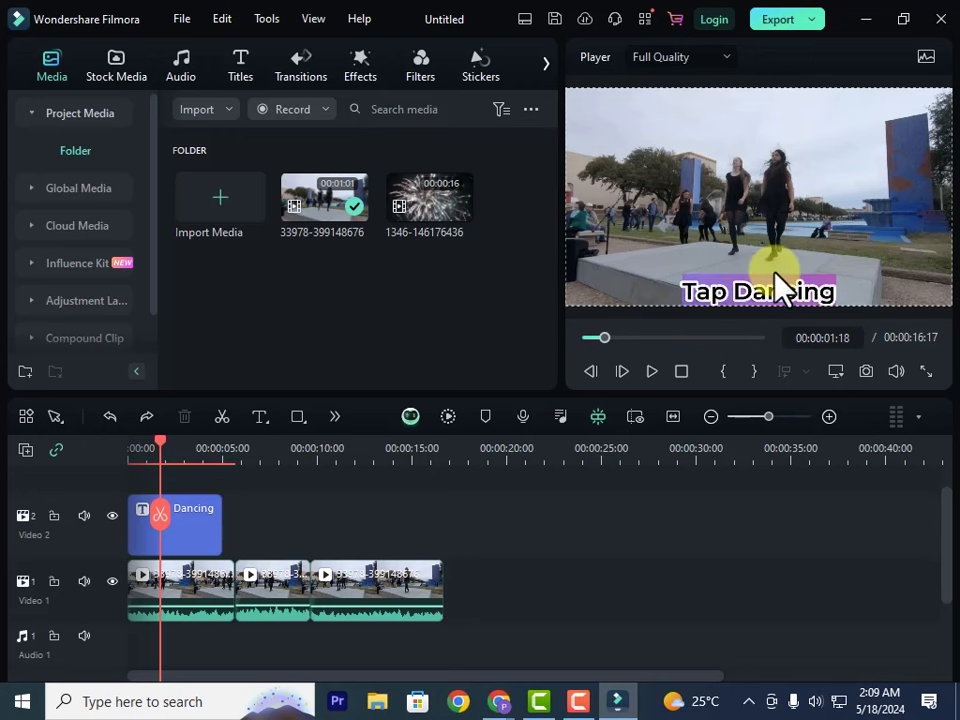
pyautogui.click(594, 168)
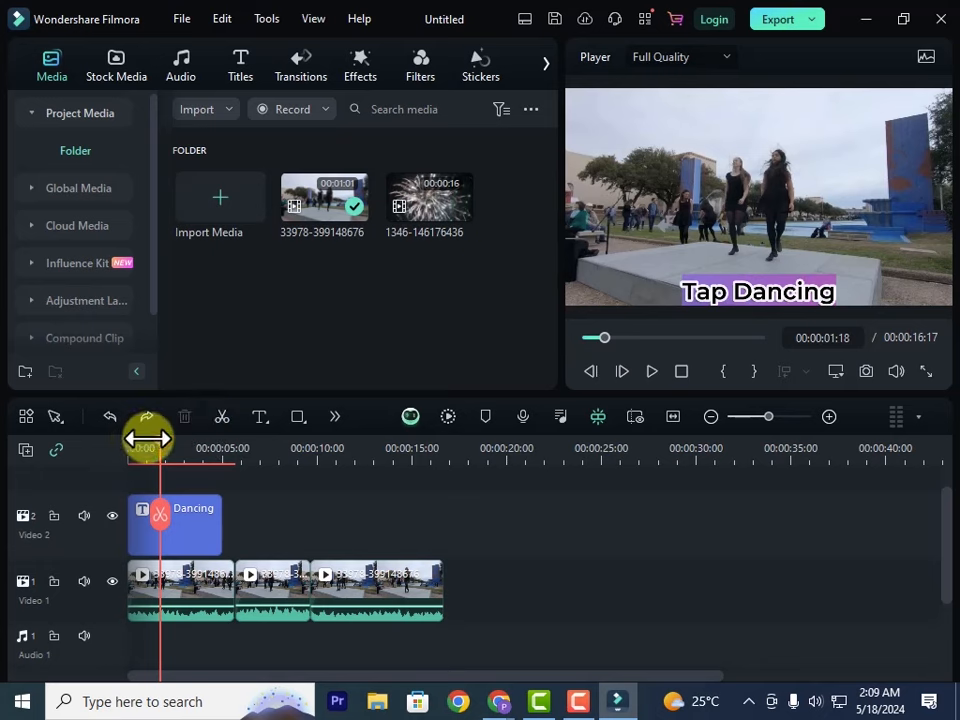
# Step: Play the video full screen from the beginning, exit full screen and pause the playback
pyautogui.moveTo(140, 447); pyautogui.dragTo(128, 447)
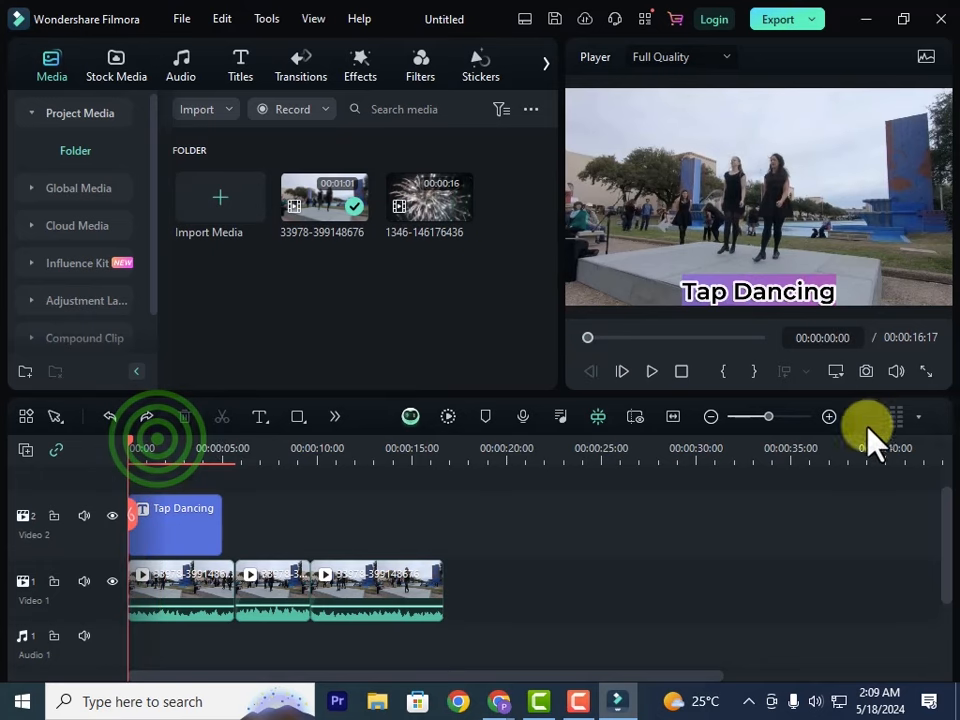
pyautogui.click(926, 372)
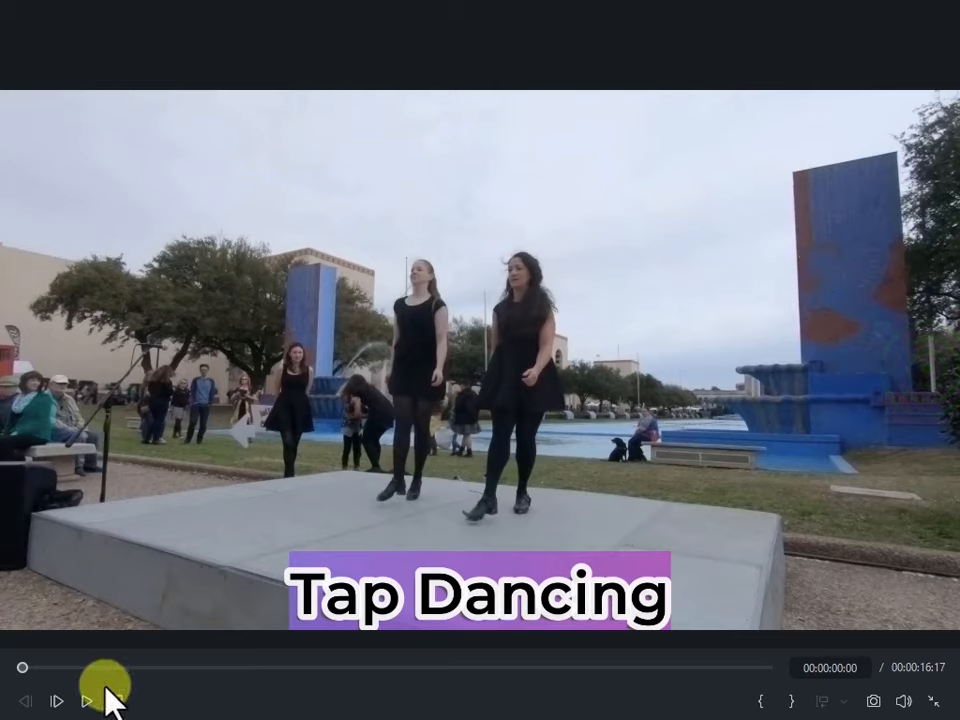
pyautogui.click(80, 702)
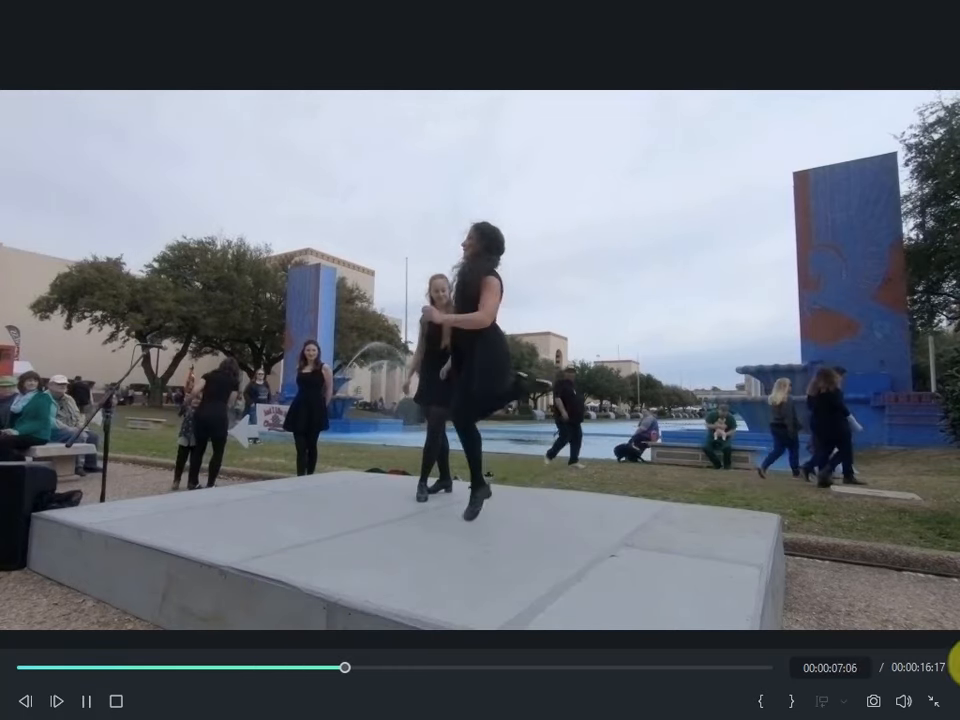
pyautogui.click(930, 703)
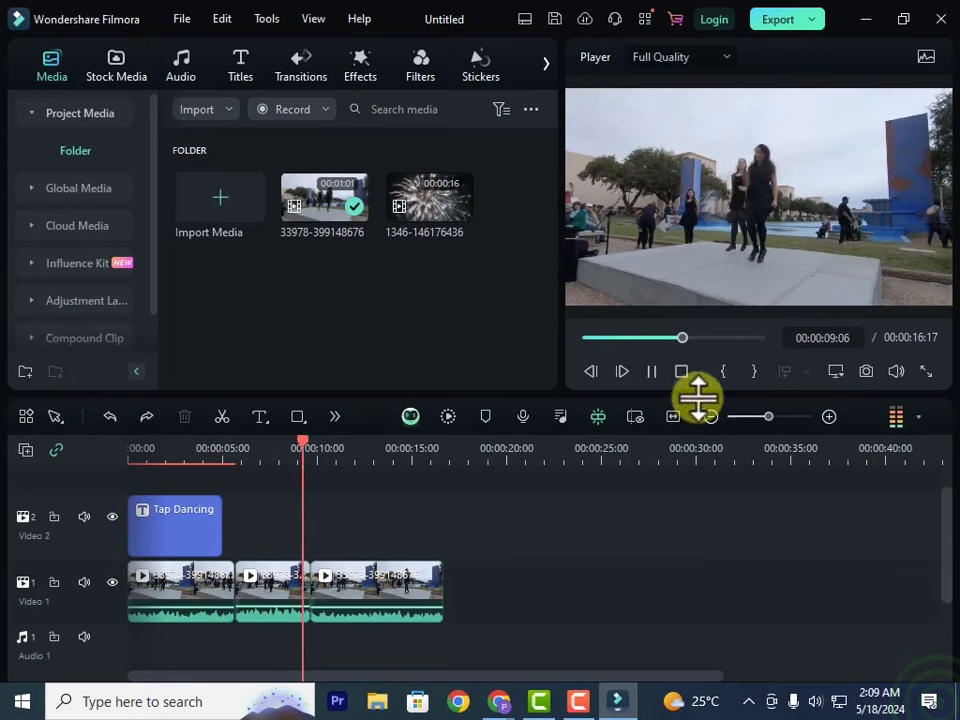
pyautogui.click(648, 378)
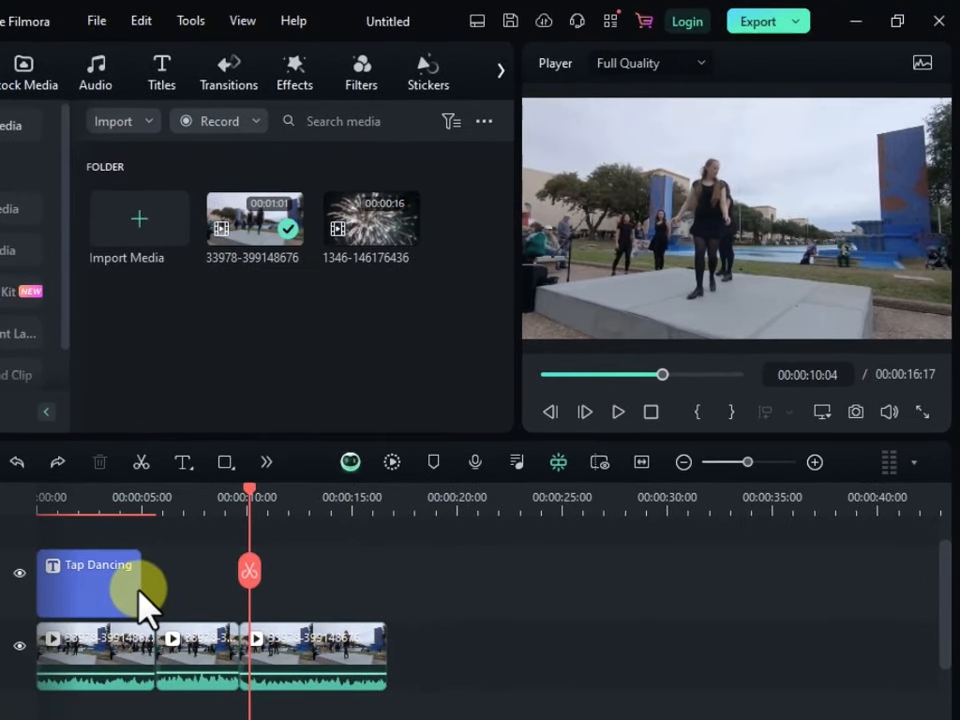
# Step: Extend the Tap Dancing title to the end of the last video clip and preview the playback
pyautogui.click(222, 540)
pyautogui.moveTo(138, 590); pyautogui.dragTo(388, 690)
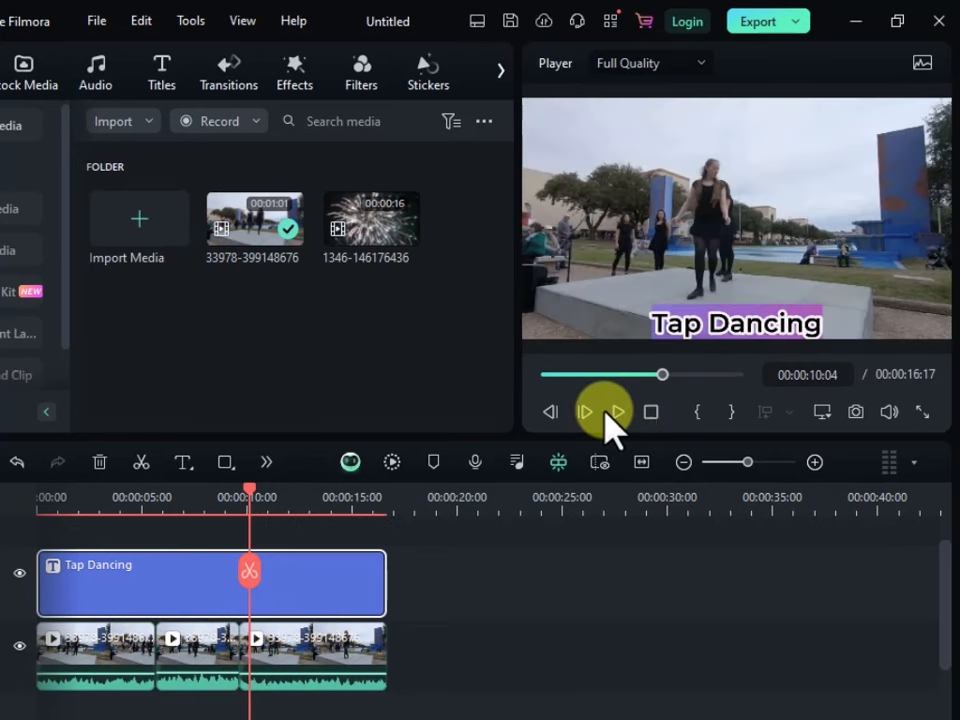
pyautogui.click(612, 411)
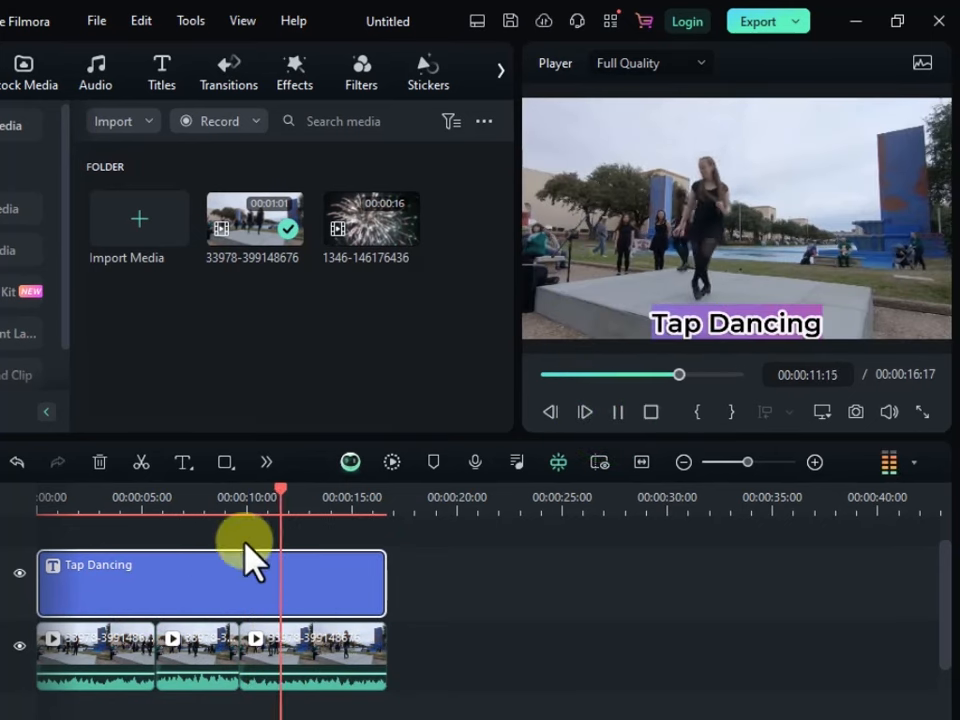
pyautogui.click(620, 411)
# Step: Shorten the Tap Dancing title to about 2 seconds and play the video from the beginning to check it
pyautogui.moveTo(386, 585); pyautogui.dragTo(81, 590)
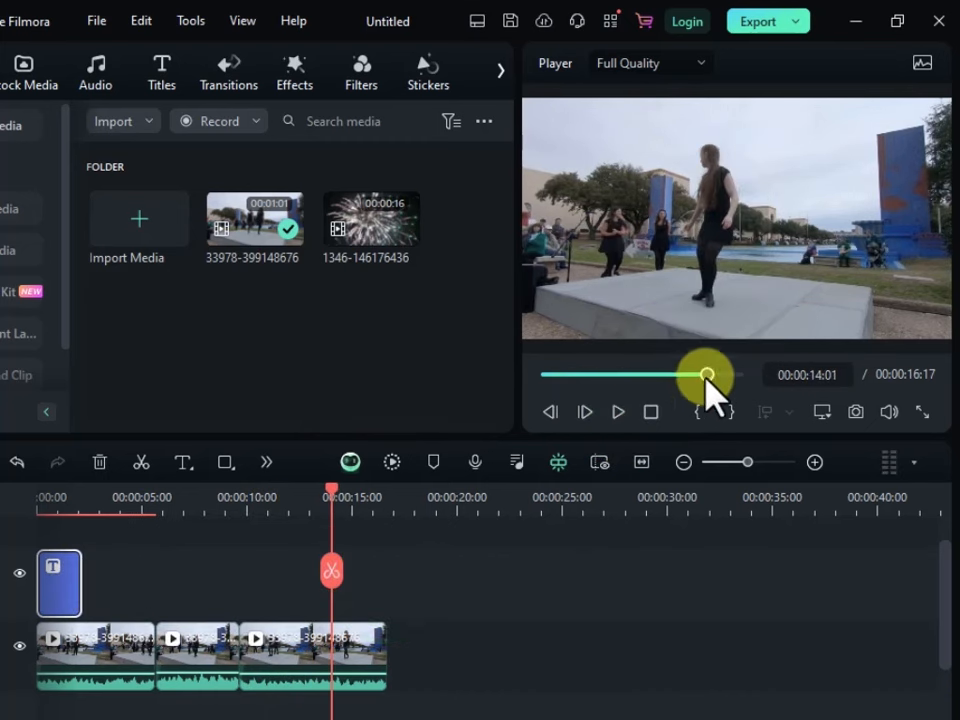
pyautogui.moveTo(707, 377); pyautogui.dragTo(548, 383)
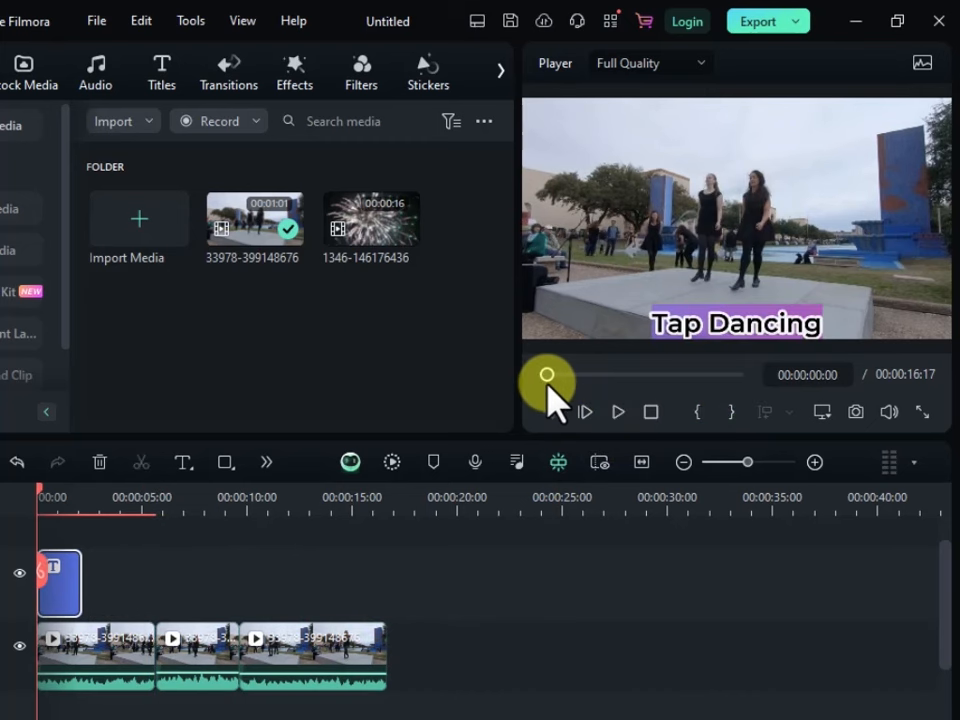
pyautogui.click(620, 411)
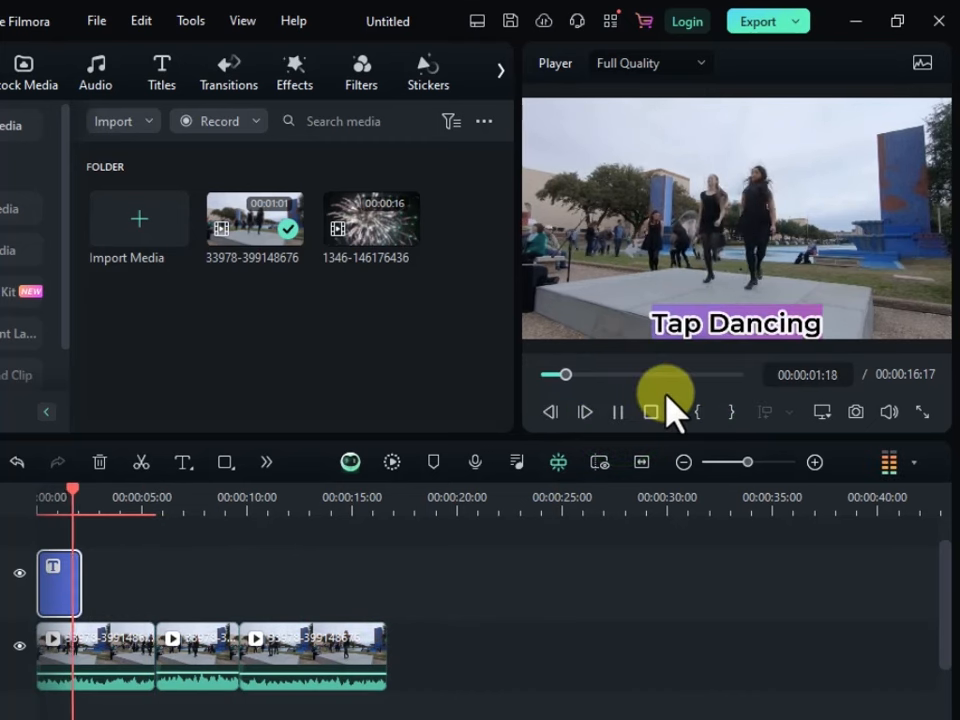
pyautogui.click(618, 413)
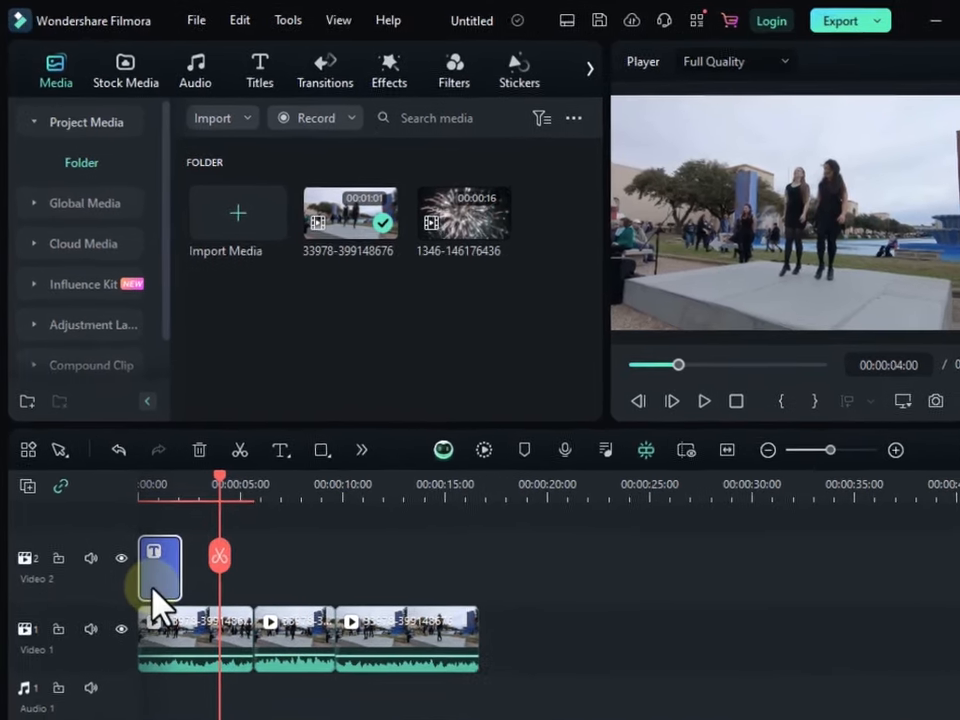
# Step: Delete the Tap Dancing title from the timeline and show the Lower Thirds title templates
pyautogui.click(199, 450)
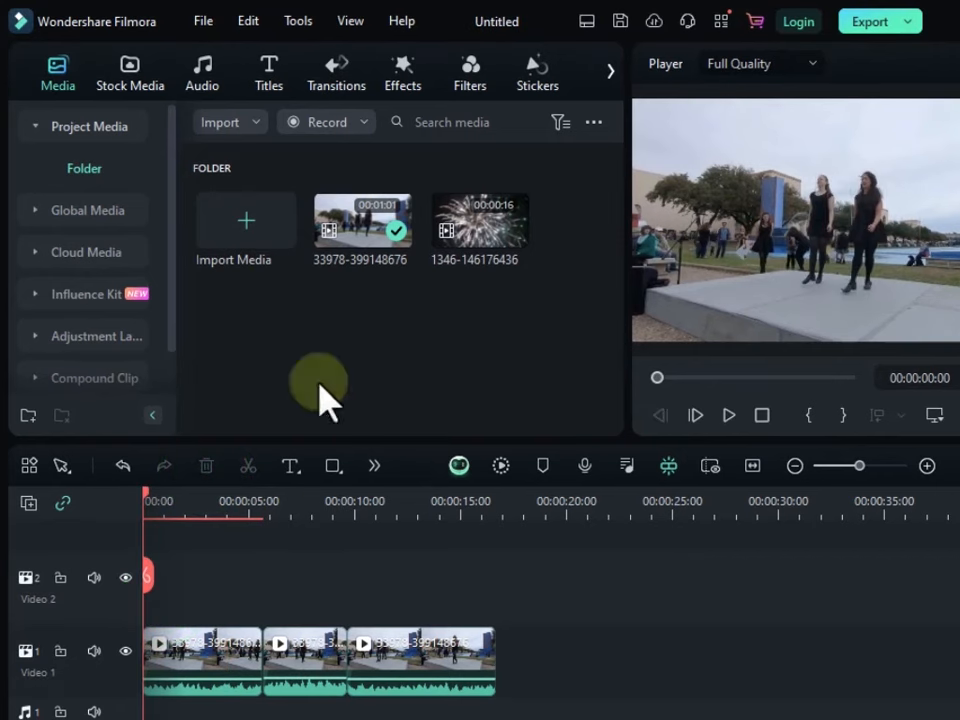
pyautogui.click(268, 84)
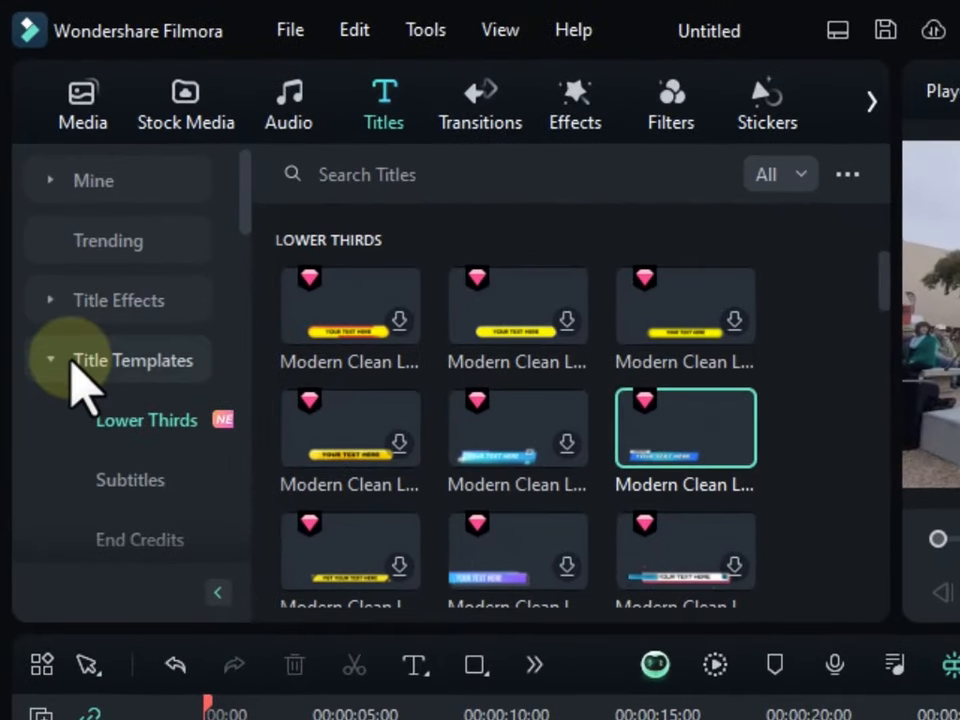
pyautogui.click(72, 362)
pyautogui.click(62, 363)
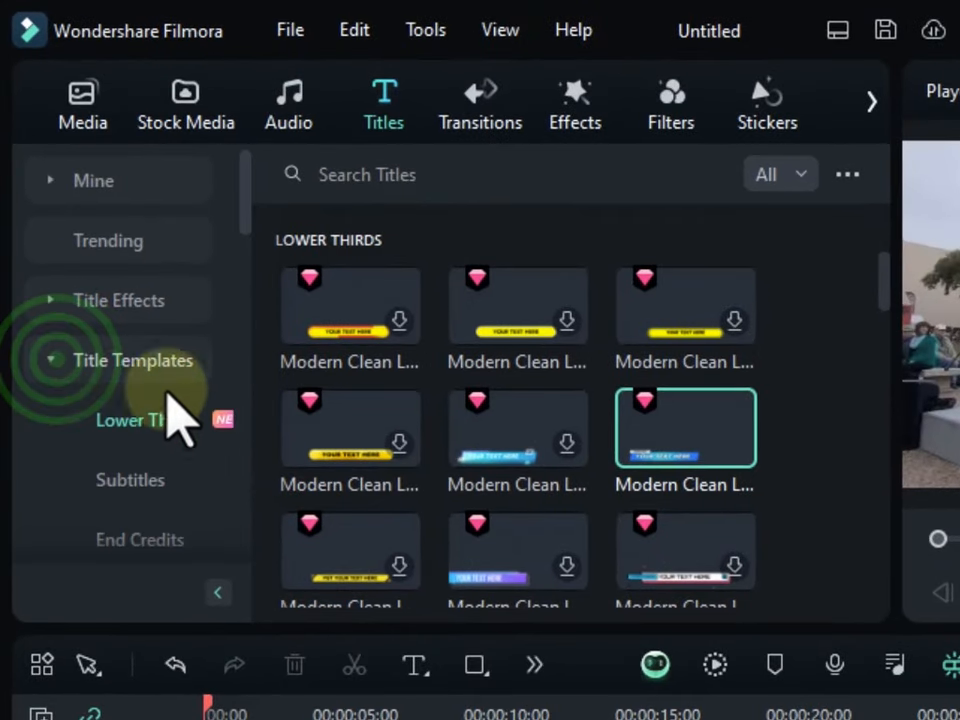
# Step: Browse the Title Templates categories, from Lower Thirds to News
pyautogui.scroll(-3, 155, 445)
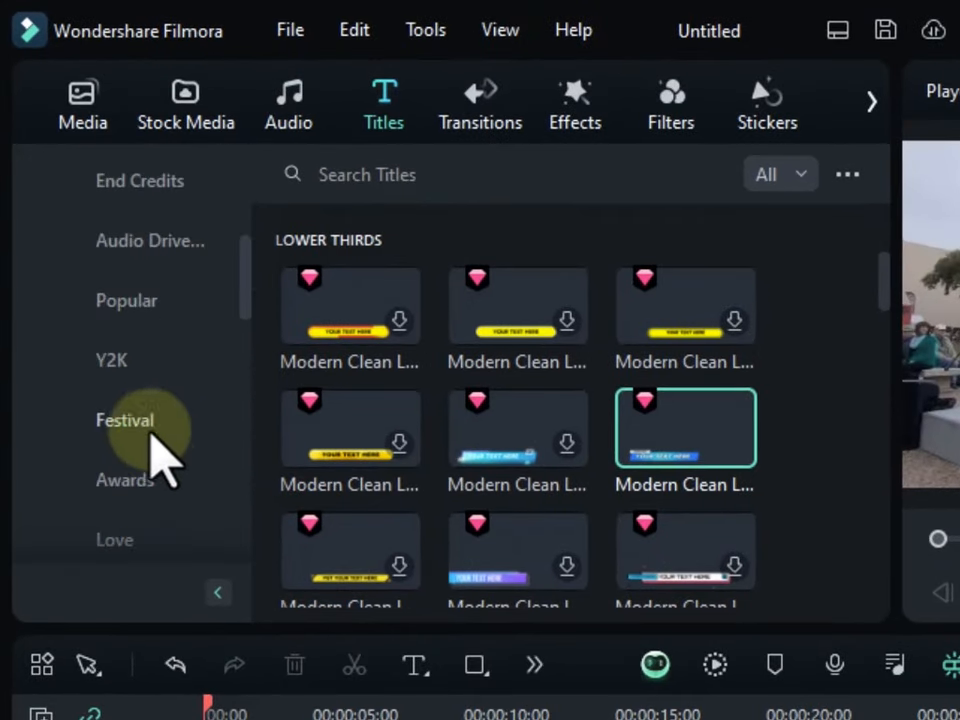
pyautogui.scroll(3, 165, 500)
pyautogui.scroll(-5, 160, 455)
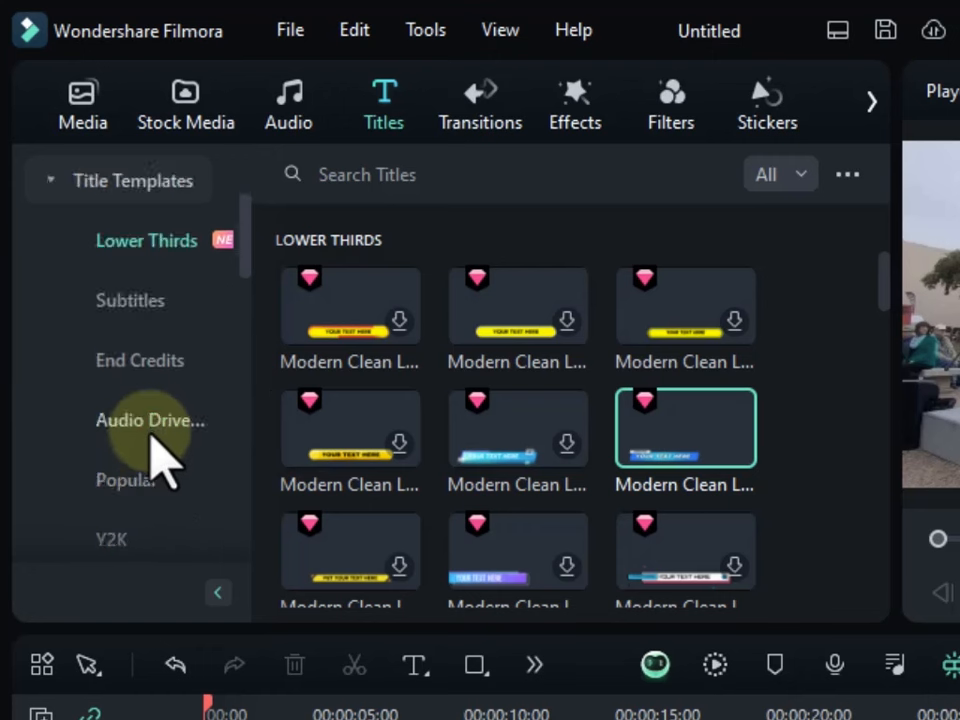
pyautogui.scroll(-6, 165, 485)
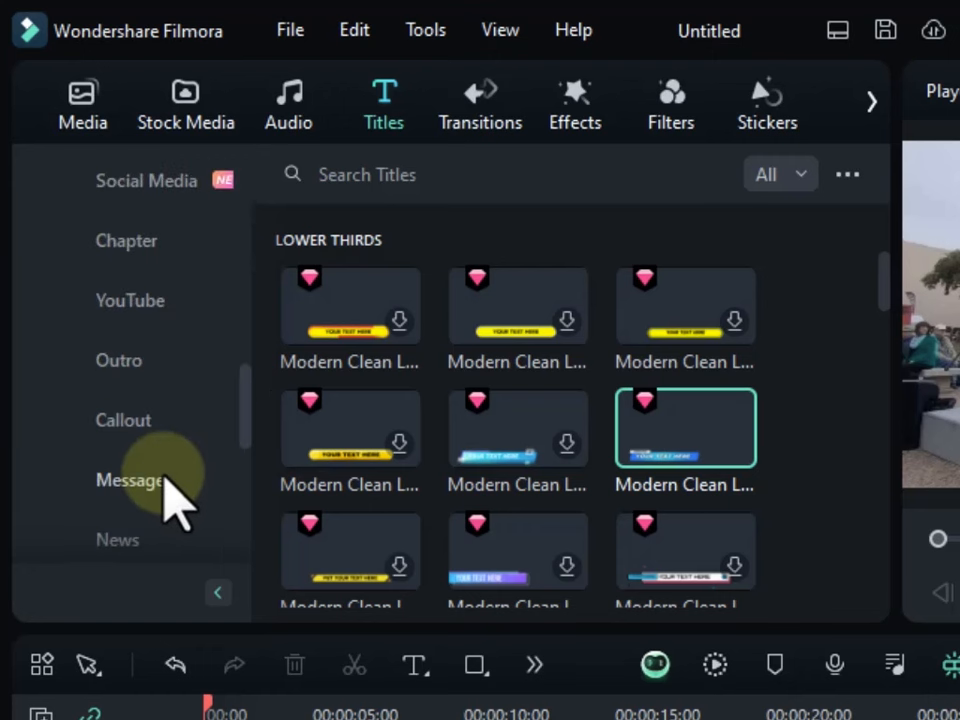
pyautogui.scroll(6, 187, 517)
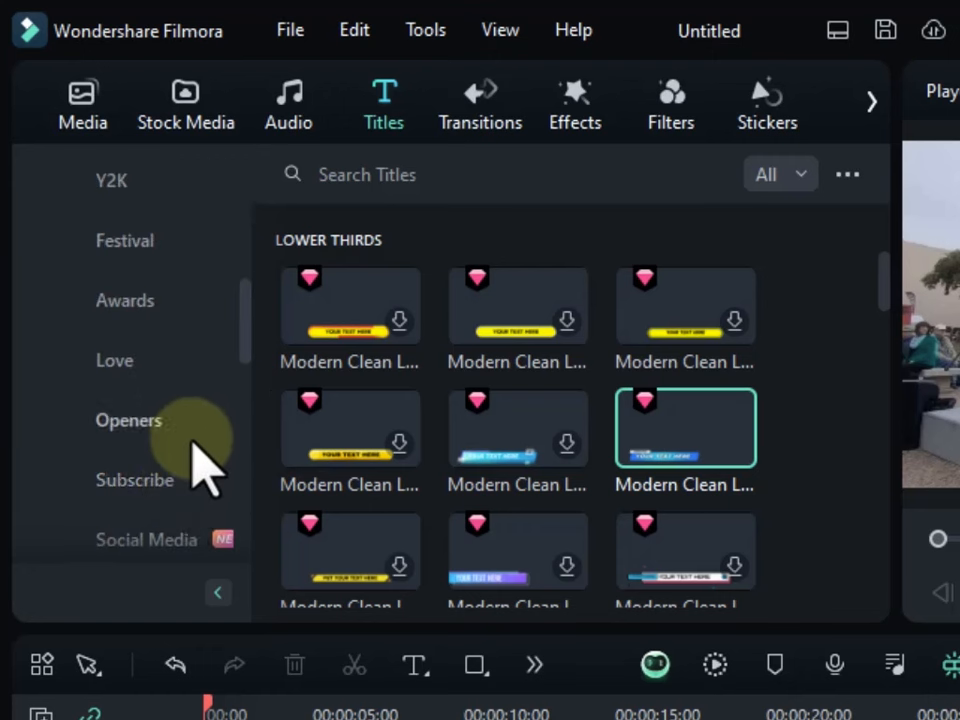
pyautogui.scroll(5, 207, 470)
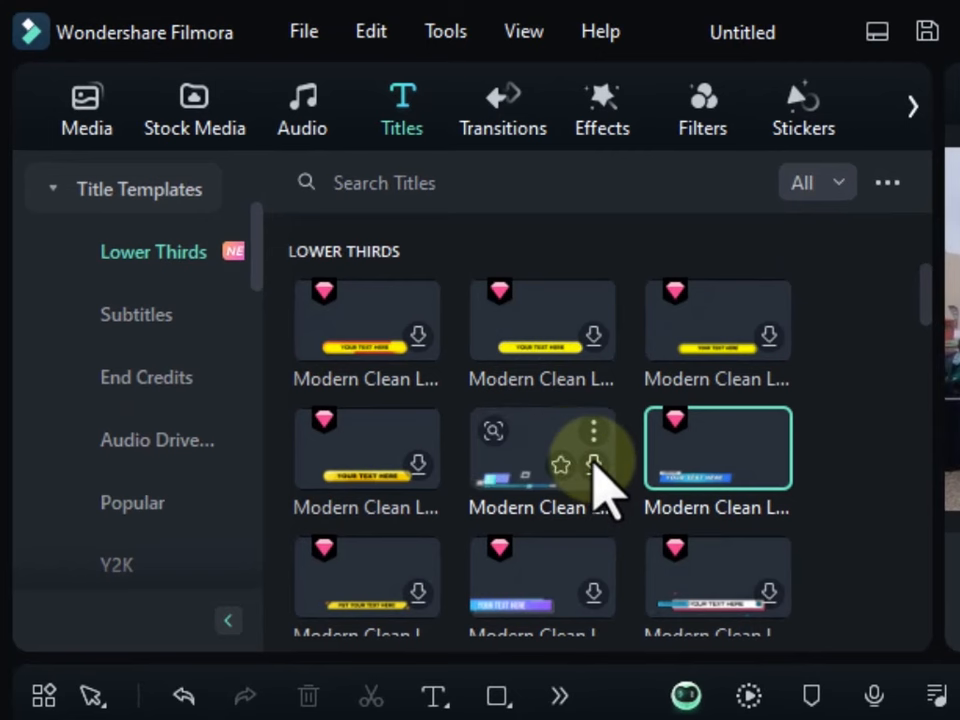
# Step: Download and preview the light-blue Modern Clean lower third, and preview the blue template beside it
pyautogui.click(598, 478)
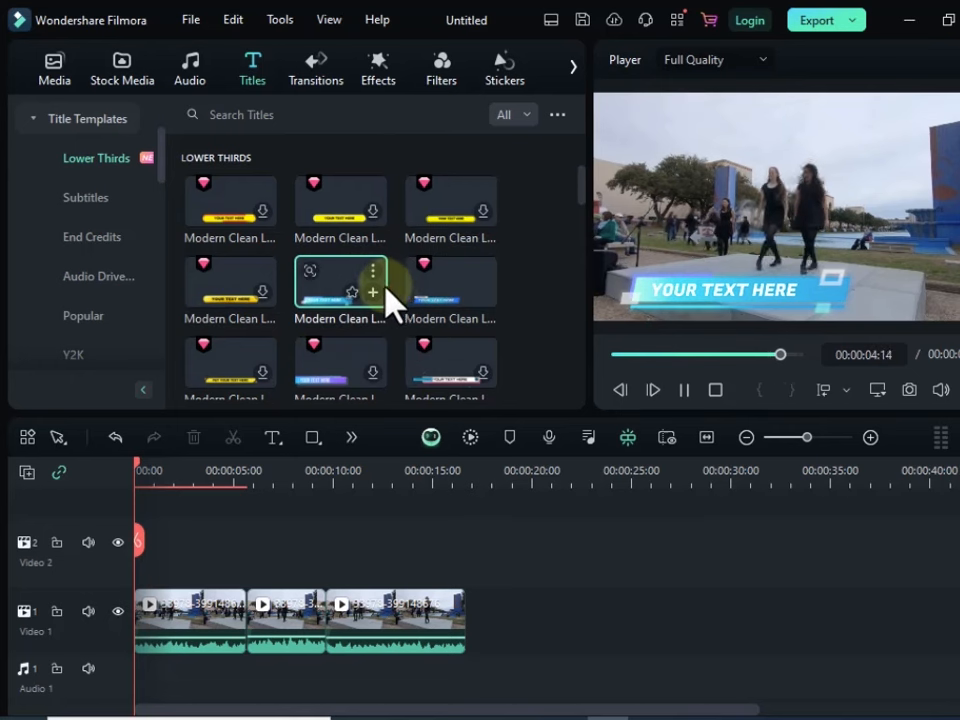
pyautogui.click(440, 276)
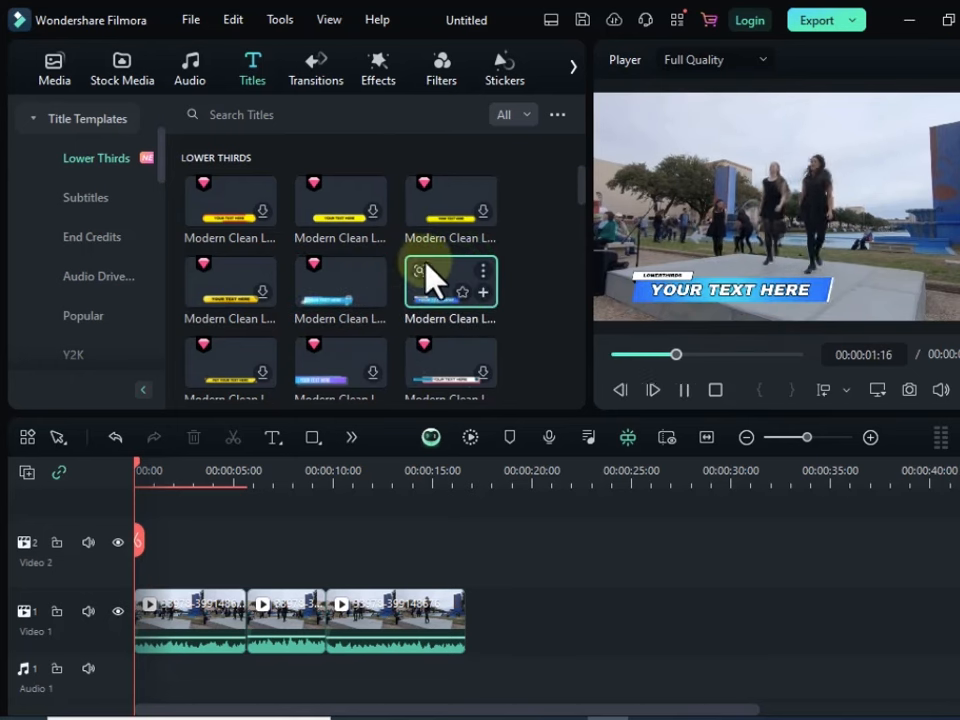
pyautogui.click(438, 284)
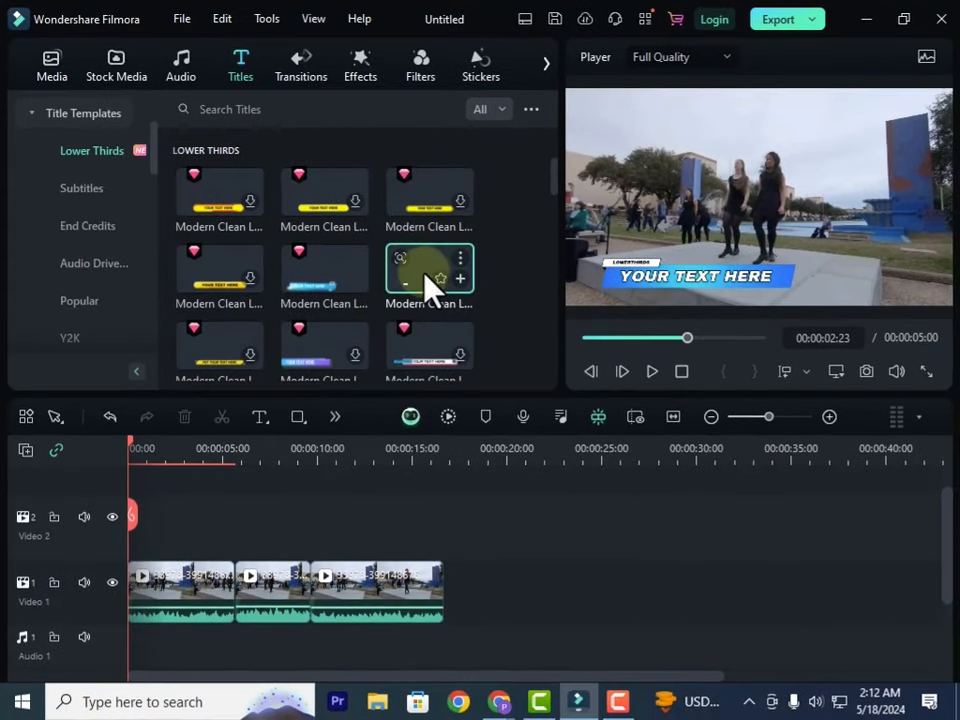
# Step: Add the blue Modern Clean lower third to Video 2 at the timeline start, and undo the duplicate inserted above it
pyautogui.moveTo(426, 274); pyautogui.dragTo(135, 530)
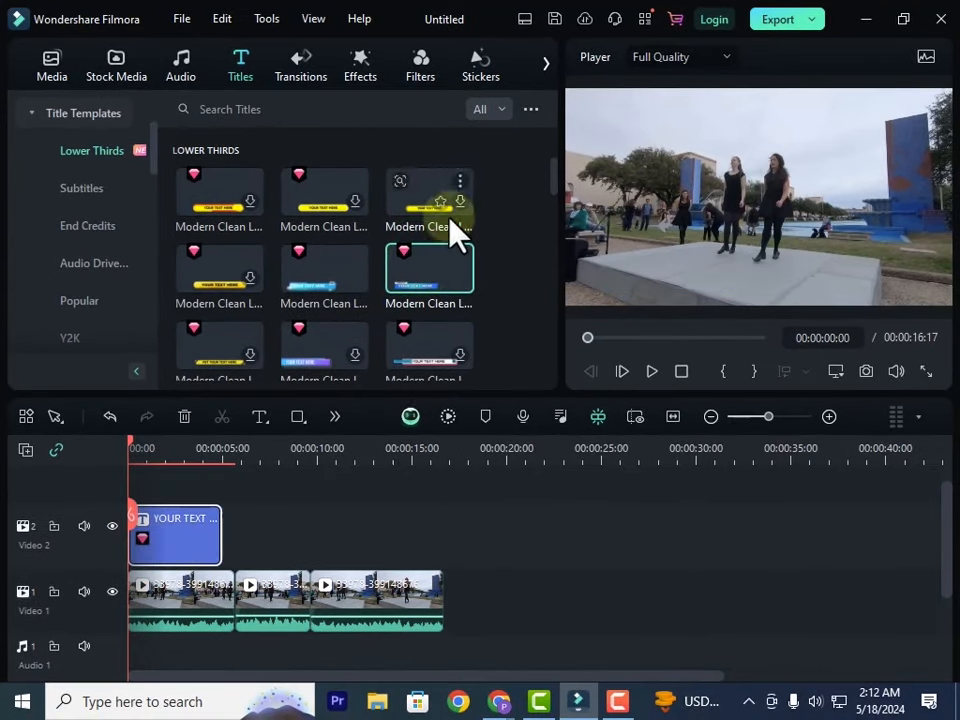
pyautogui.click(460, 279)
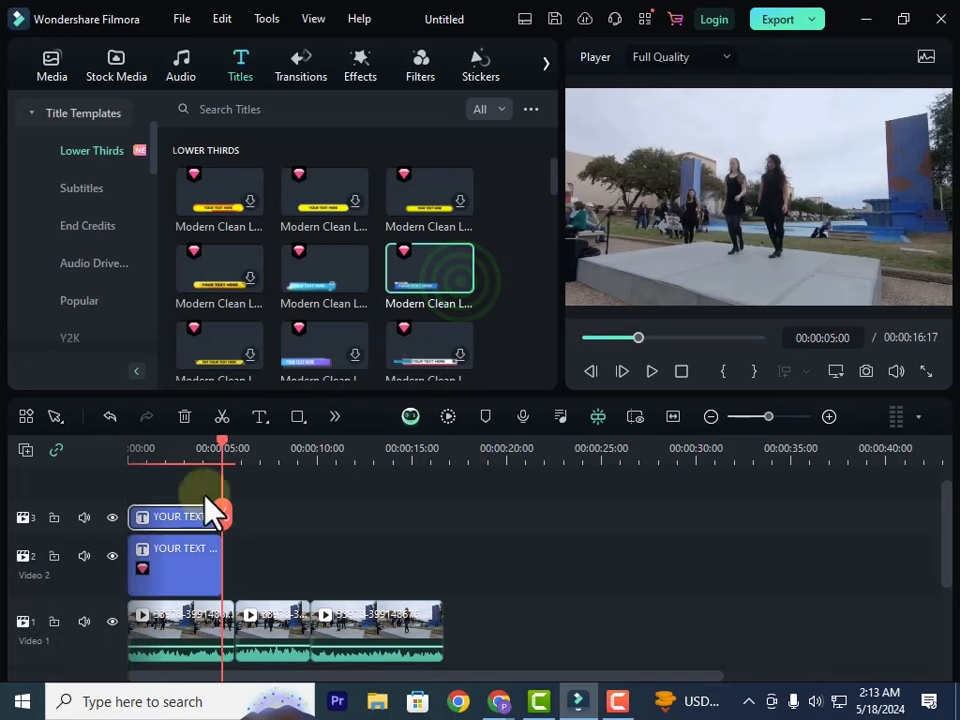
pyautogui.hotkey('ctrl', 'z')
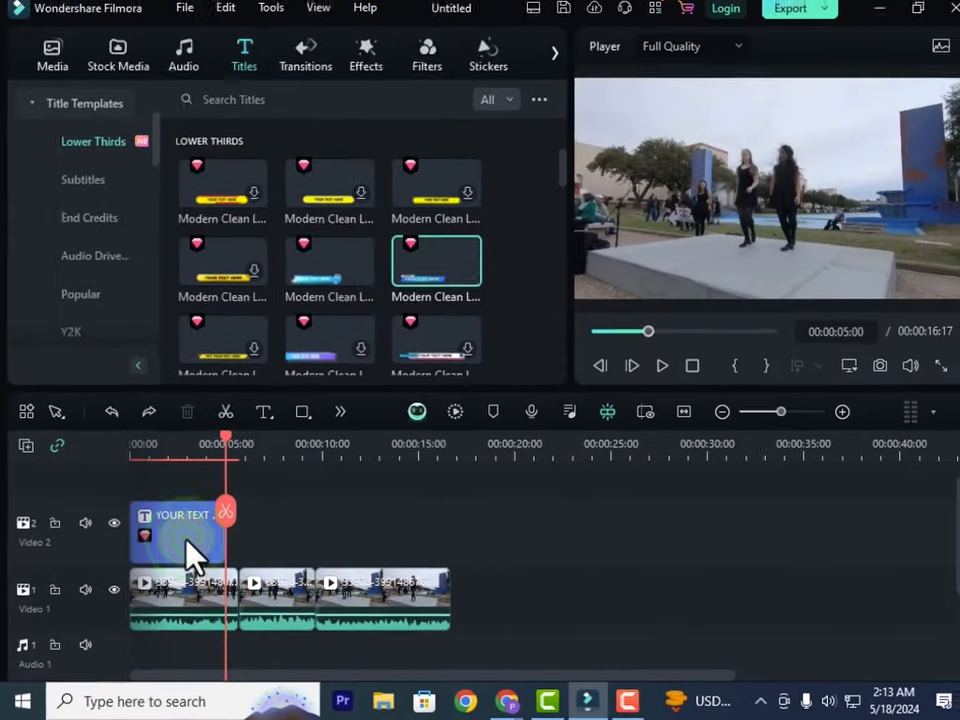
# Step: Open the lower-third title on Video 2 for editing and select its small LOWERTHIRDS text layer
pyautogui.doubleClick(186, 540)
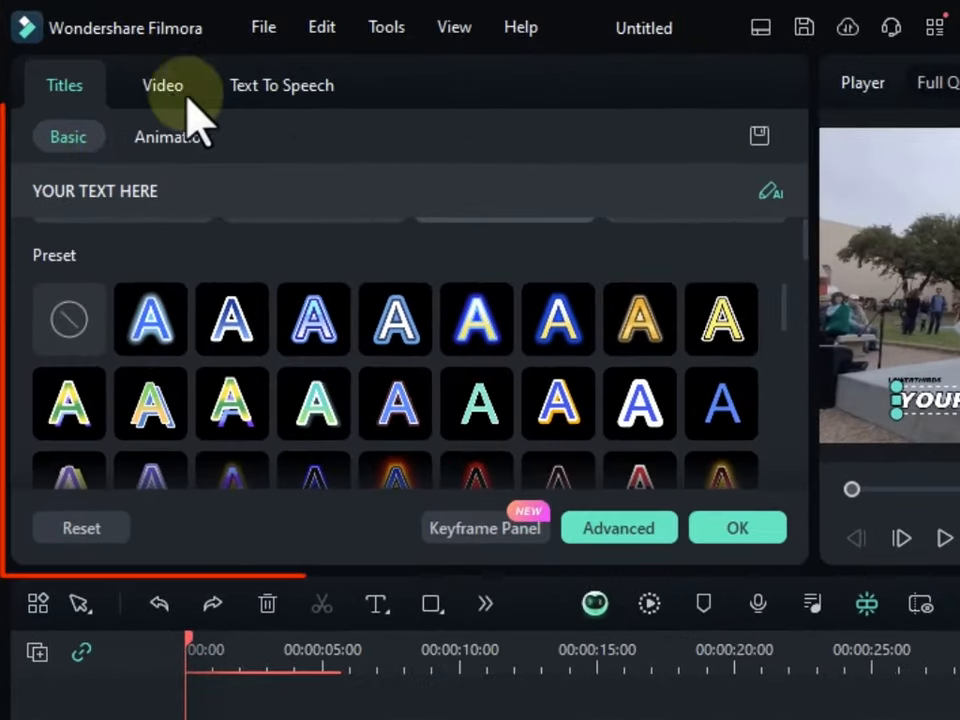
pyautogui.click(237, 219)
pyautogui.scroll(8, 316, 310)
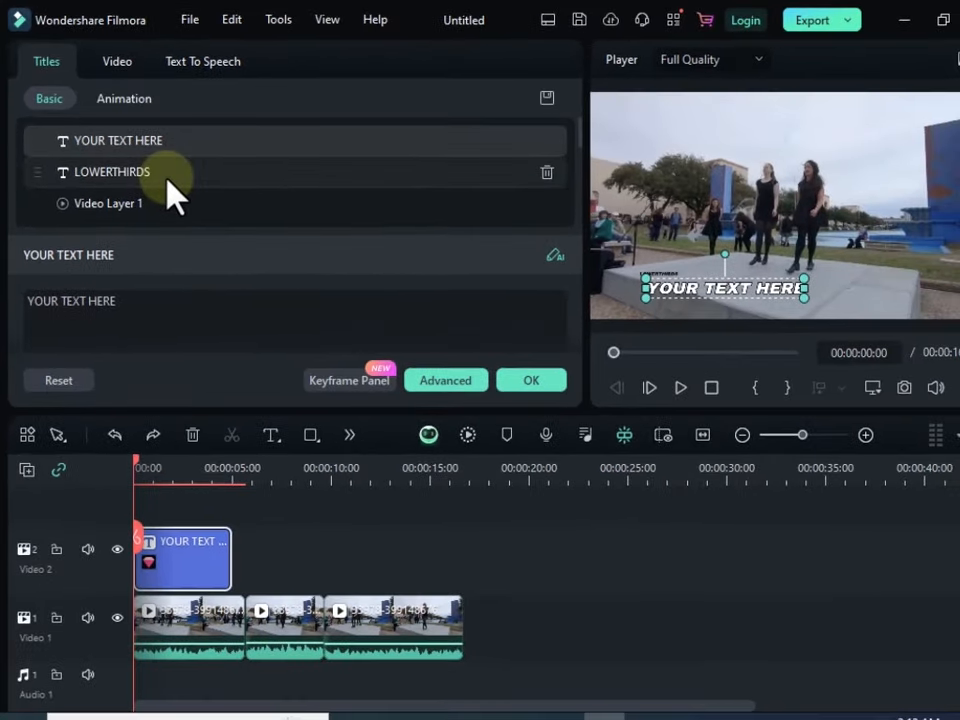
pyautogui.click(232, 243)
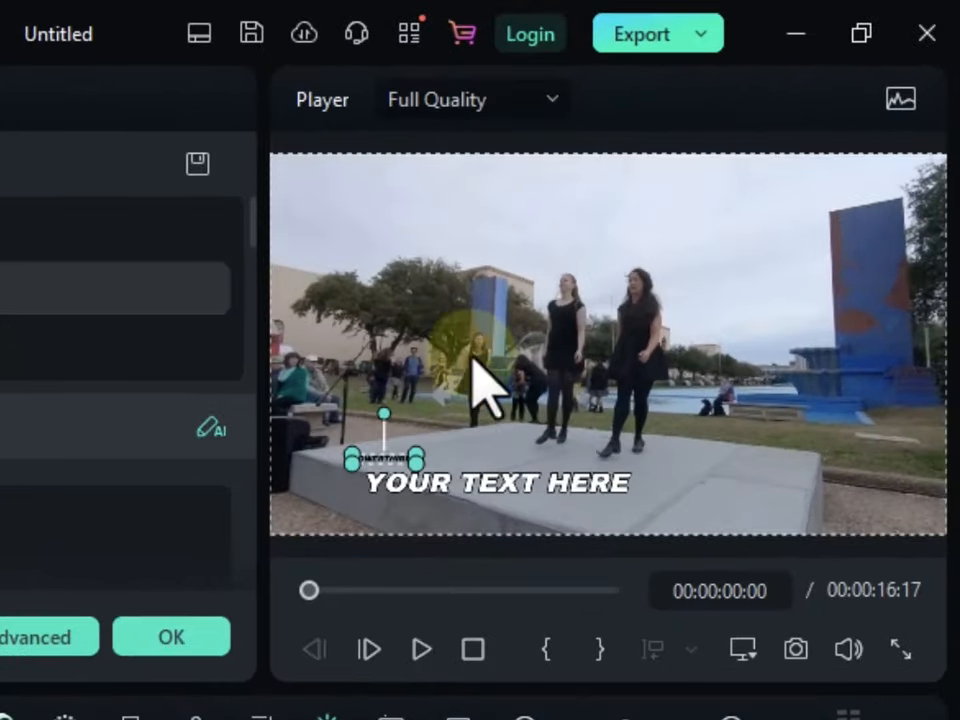
pyautogui.click(730, 174)
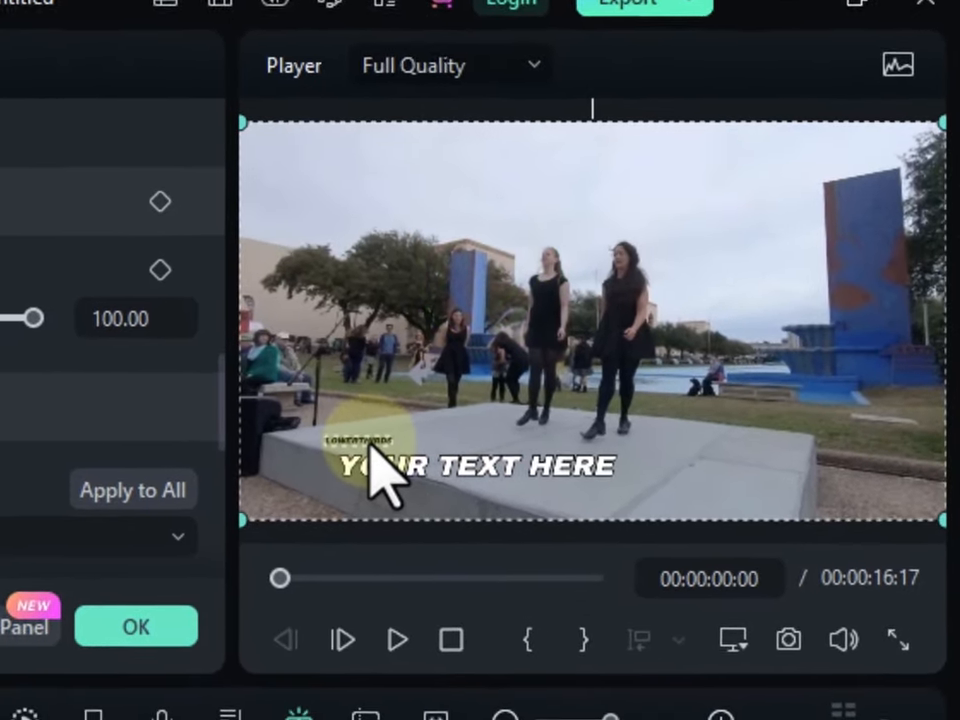
pyautogui.click(403, 463)
pyautogui.click(391, 453)
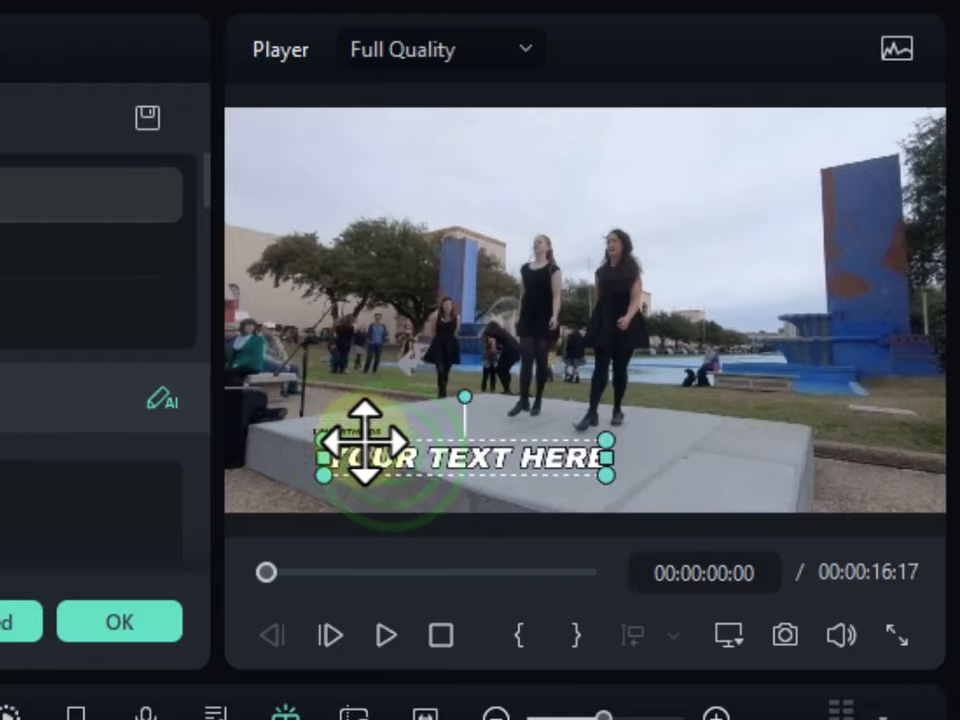
pyautogui.click(368, 436)
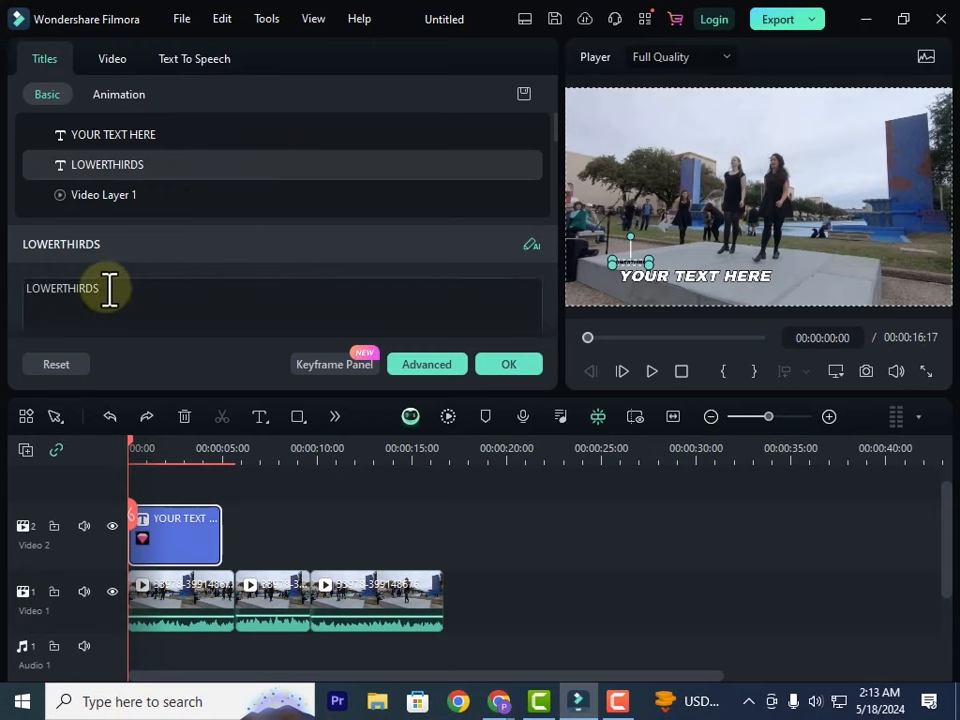
# Step: Replace the LOWERTHIRDS text with "Challenger"
pyautogui.moveTo(109, 289); pyautogui.dragTo(4, 289)
pyautogui.write('C')
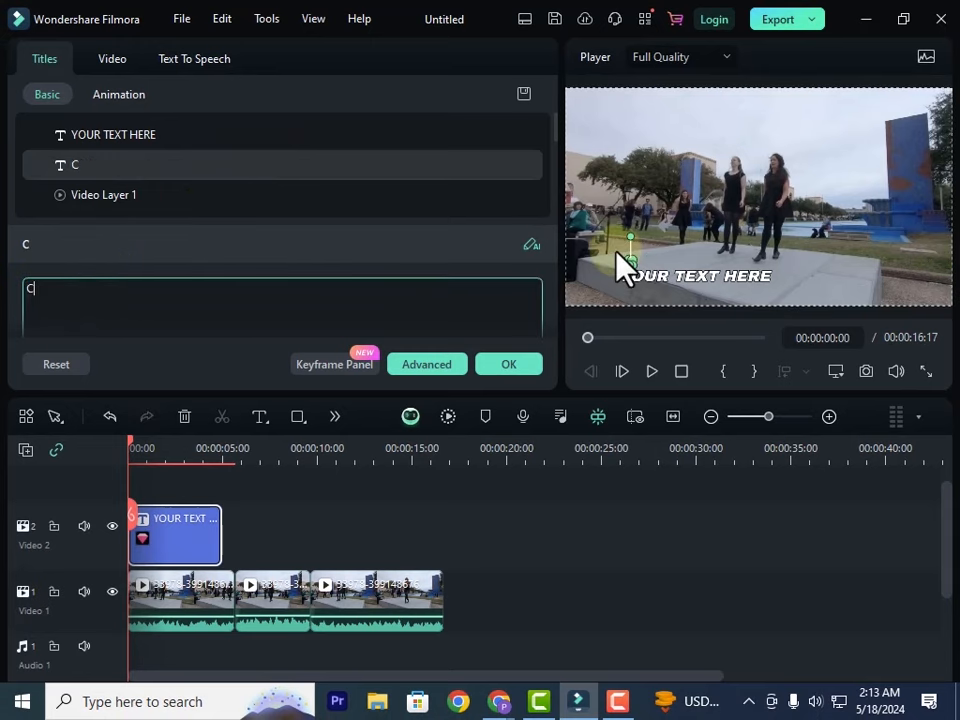
pyautogui.write('ha;;enger')
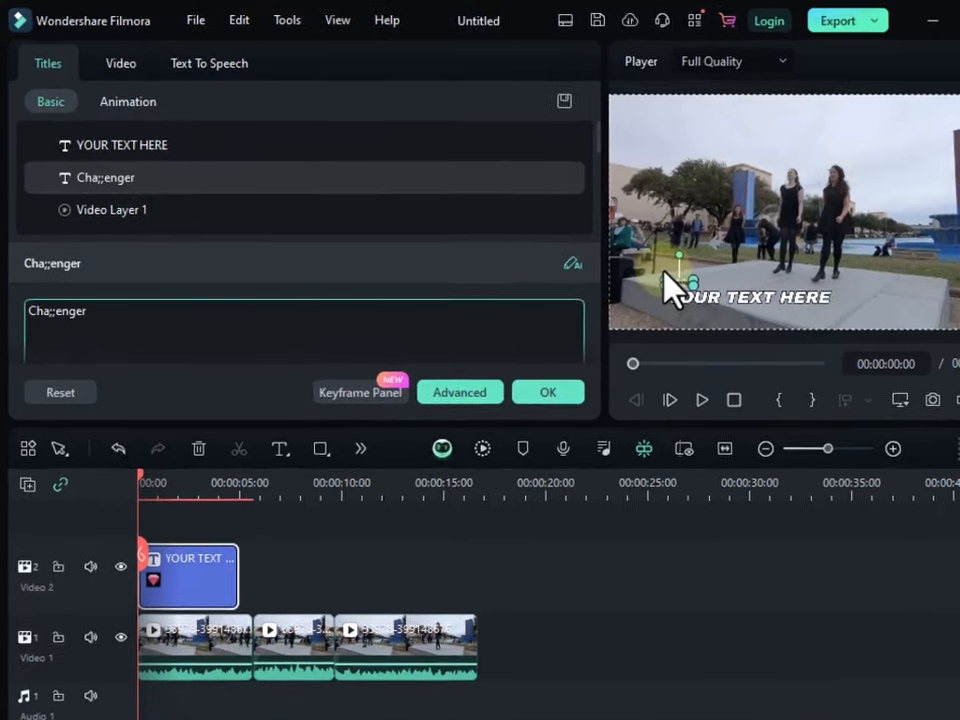
pyautogui.press('BackSpace')
pyautogui.press('BackSpace')
pyautogui.press('BackSpace')
pyautogui.press('BackSpace')
pyautogui.press('BackSpace')
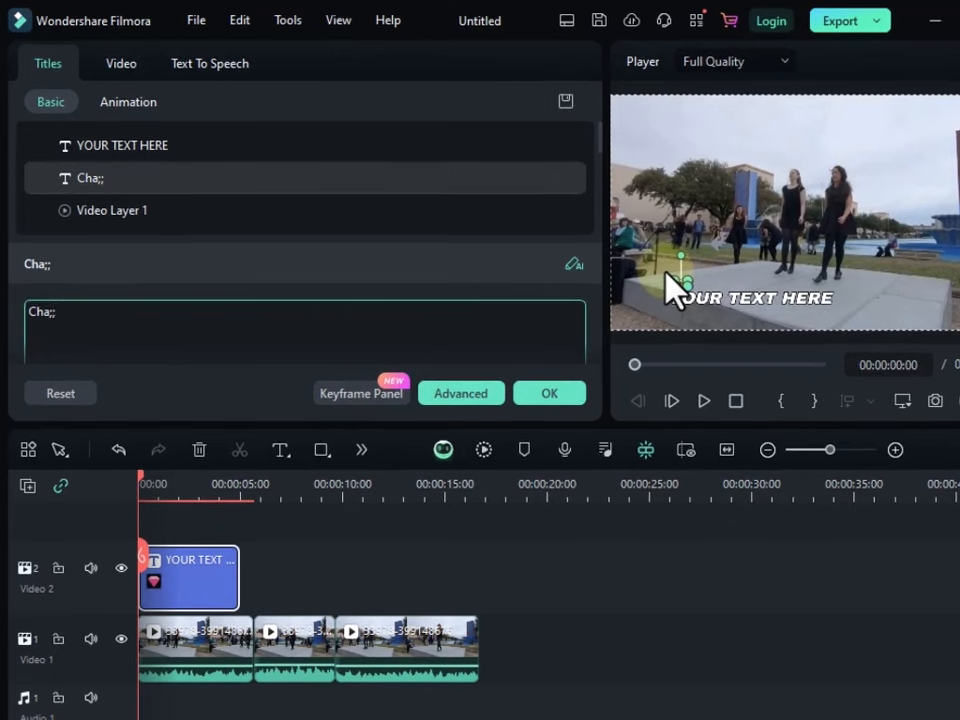
pyautogui.write('llenger')
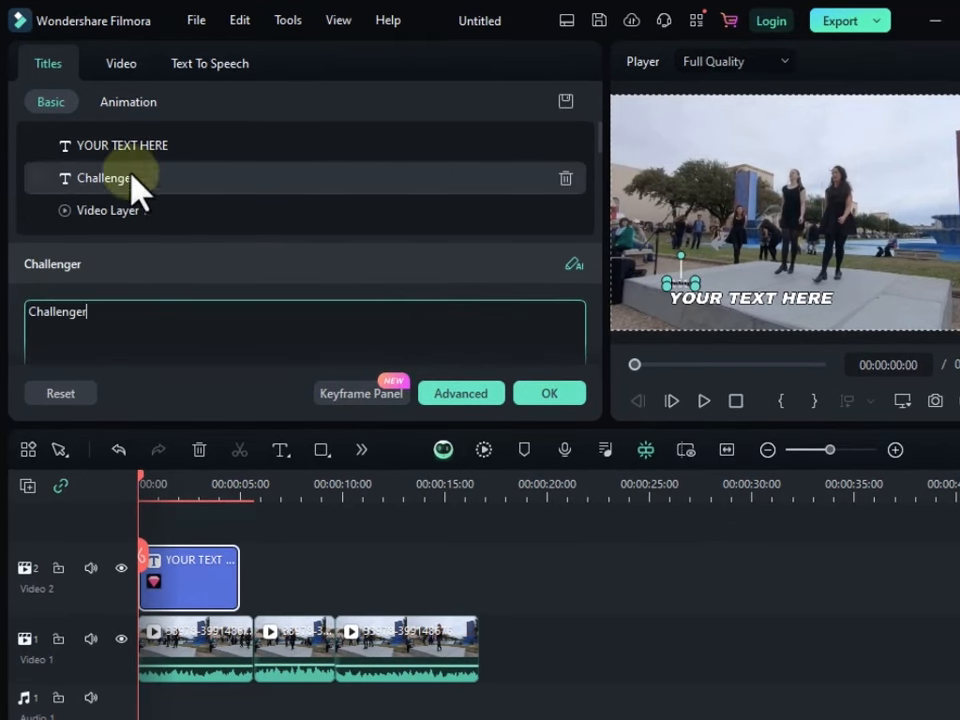
# Step: Replace the main YOUR TEXT HERE line of the lower third with "Tap Dancing"
pyautogui.click(141, 143)
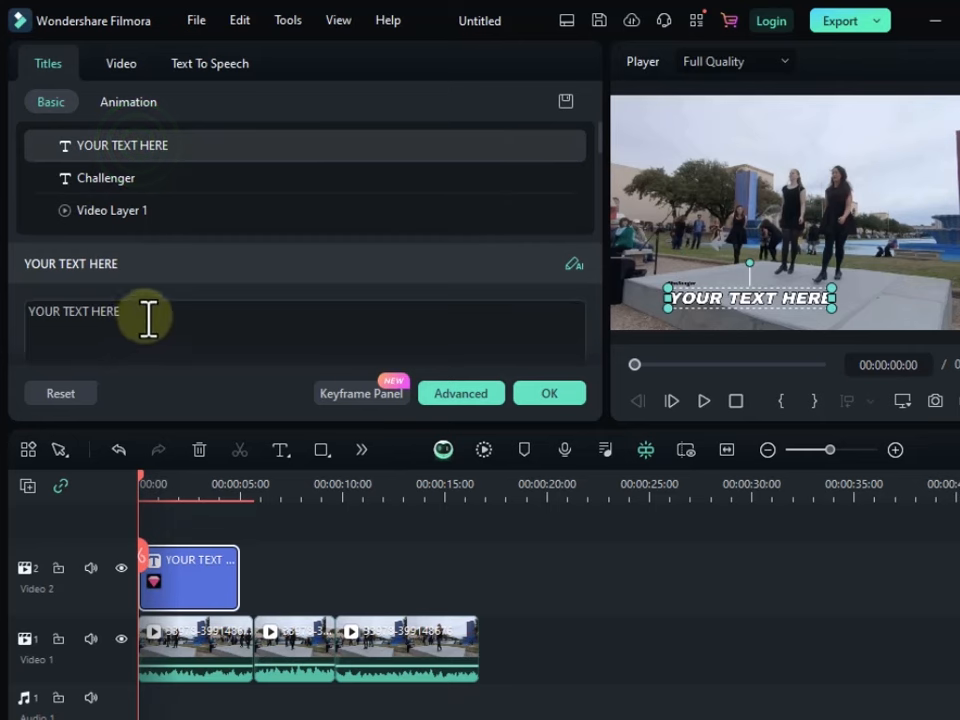
pyautogui.moveTo(145, 315); pyautogui.dragTo(43, 320)
pyautogui.moveTo(121, 314); pyautogui.dragTo(30, 315)
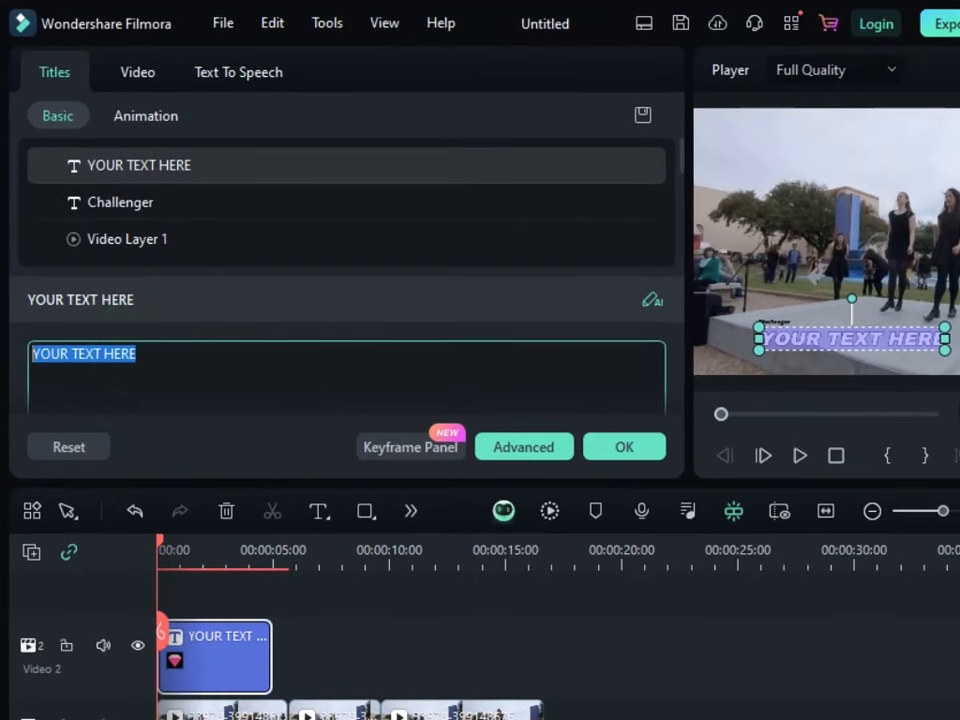
pyautogui.write('Tap Dancing')
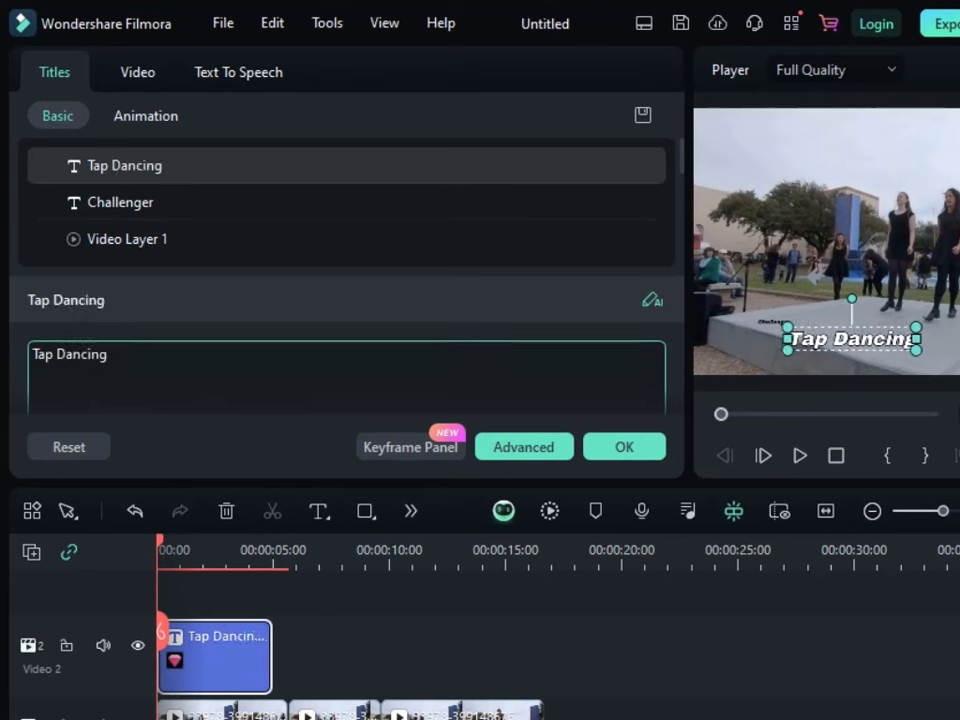
pyautogui.click(797, 335)
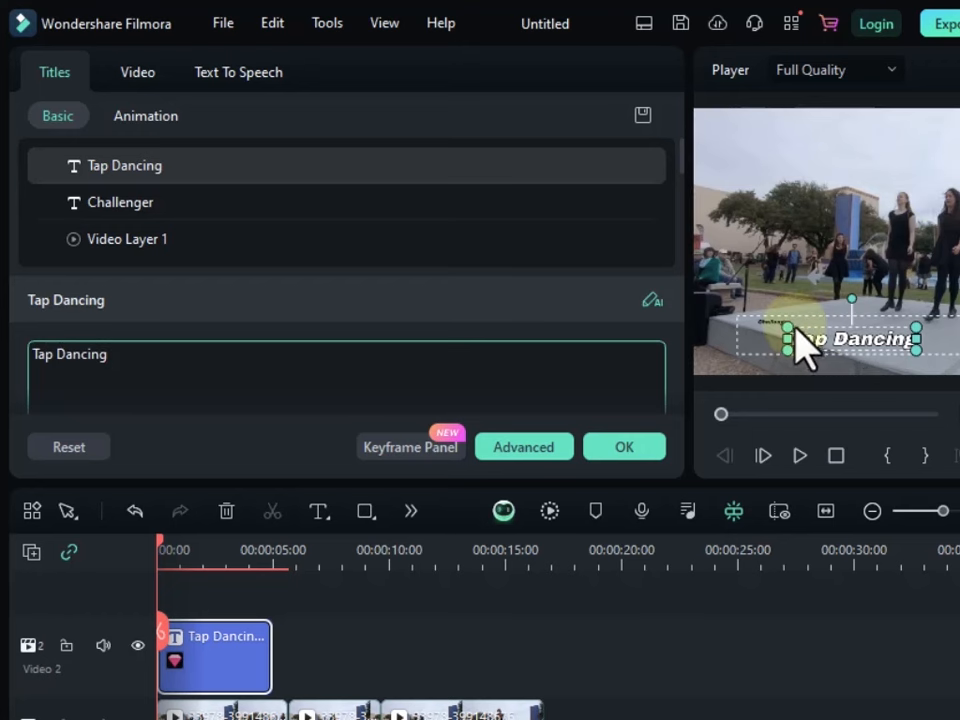
# Step: Change the font of the Tap Dancing text to Montserrat ExtraBold from the recent fonts
pyautogui.scroll(-2, 193, 312)
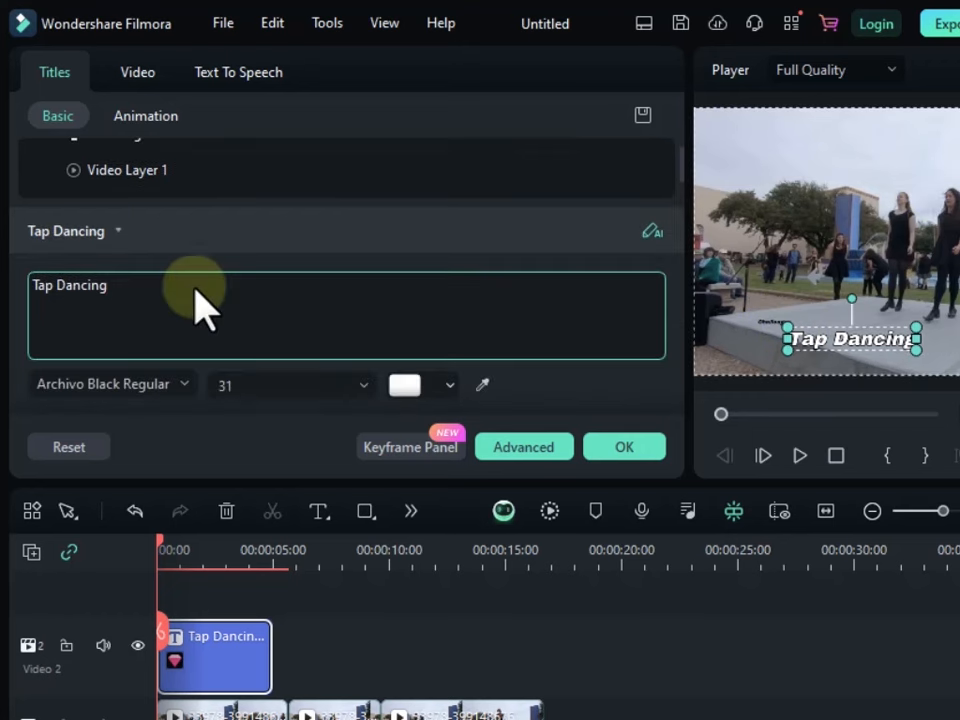
pyautogui.scroll(-2, 315, 280)
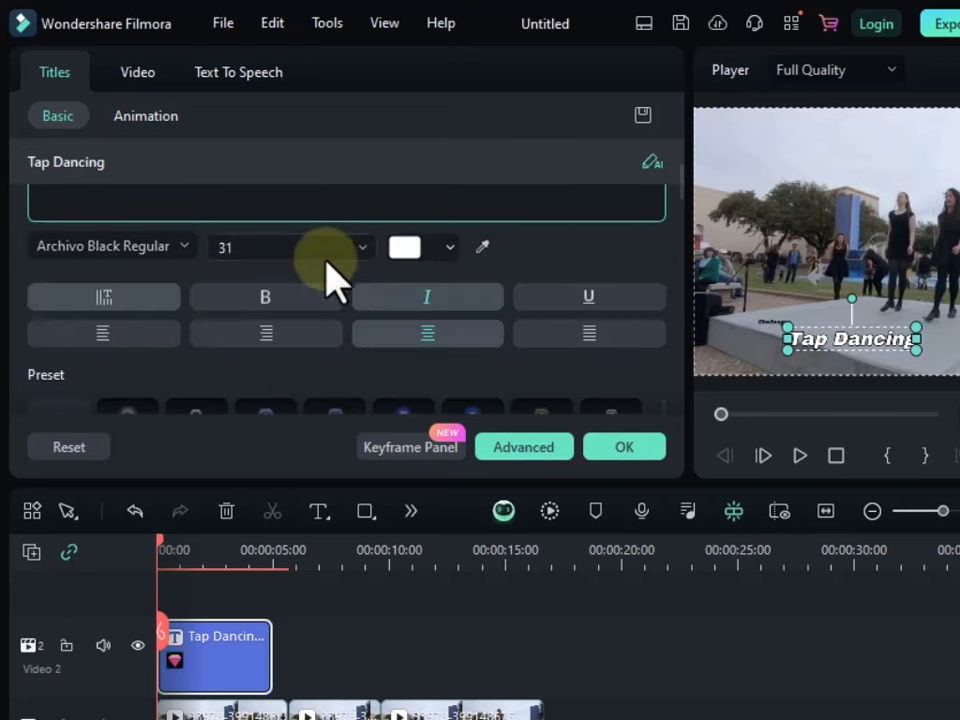
pyautogui.click(185, 246)
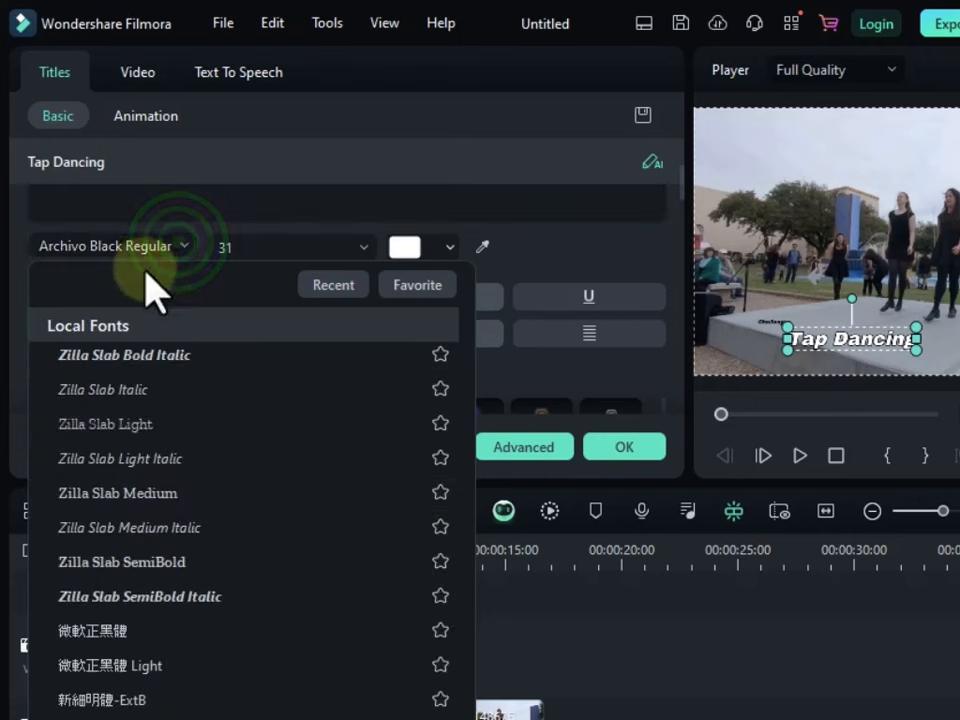
pyautogui.scroll(10, 268, 396)
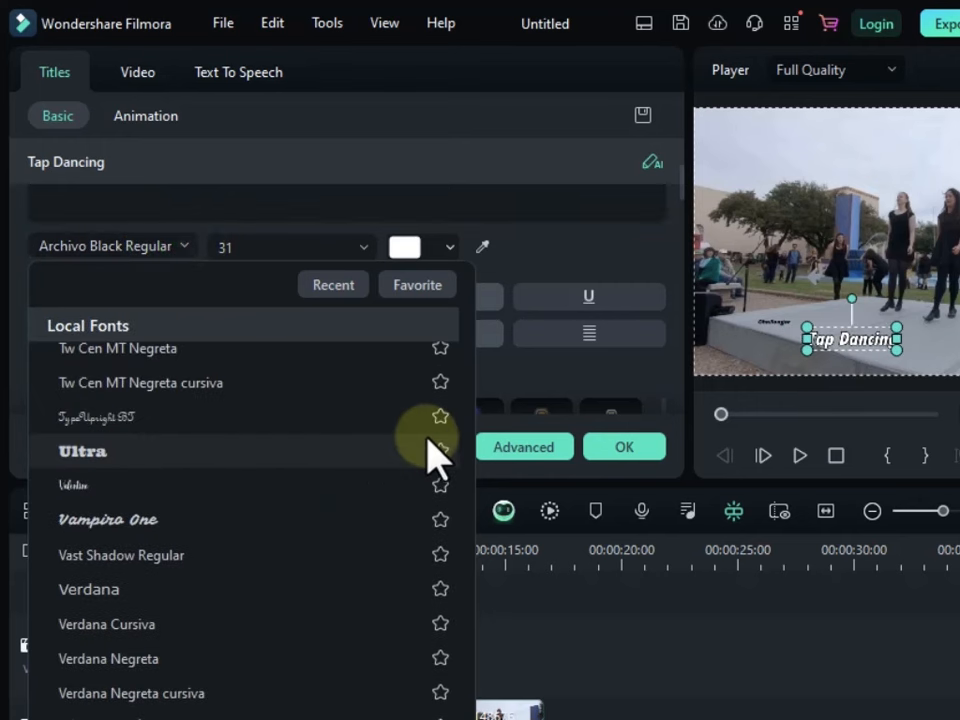
pyautogui.scroll(4, 432, 455)
pyautogui.moveTo(468, 715); pyautogui.dragTo(397, 178)
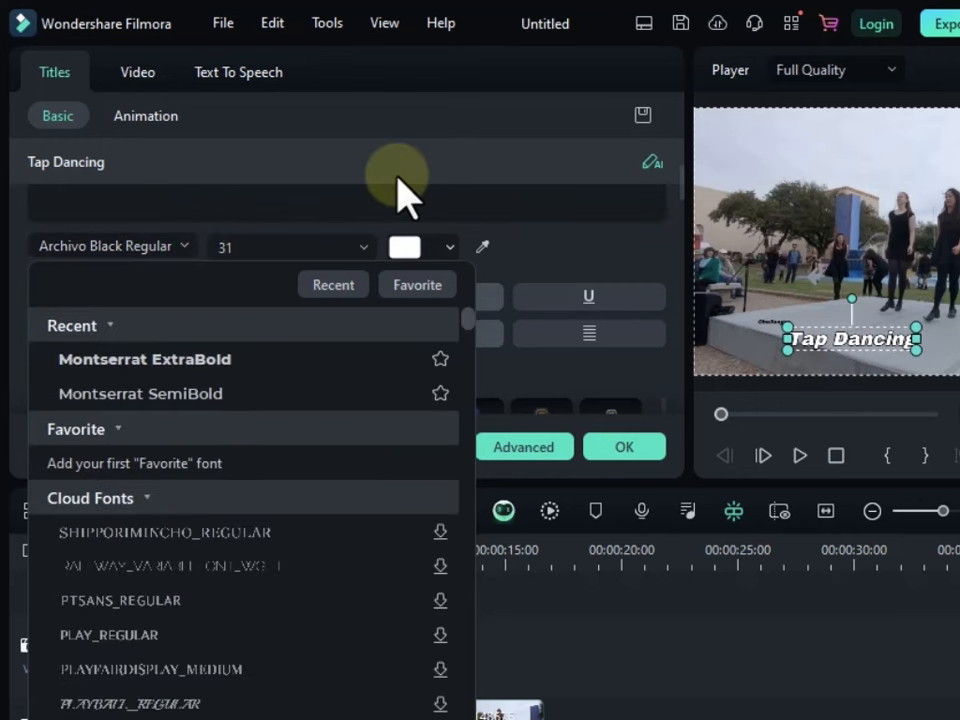
pyautogui.click(187, 359)
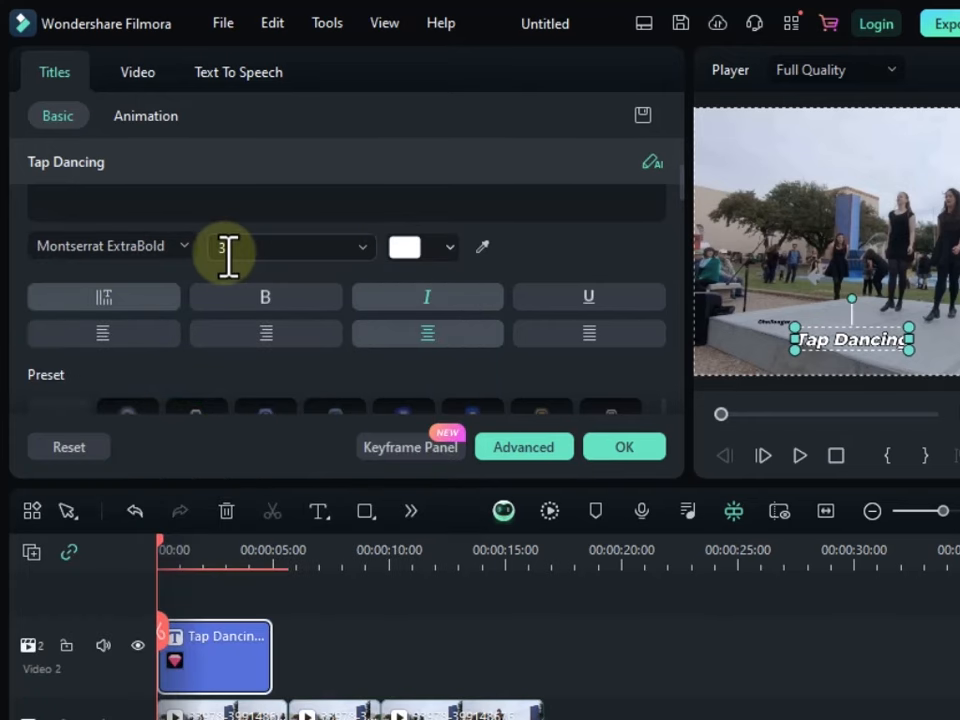
# Step: Try dark purple and black as the colour of the Tap Dancing text
pyautogui.click(450, 250)
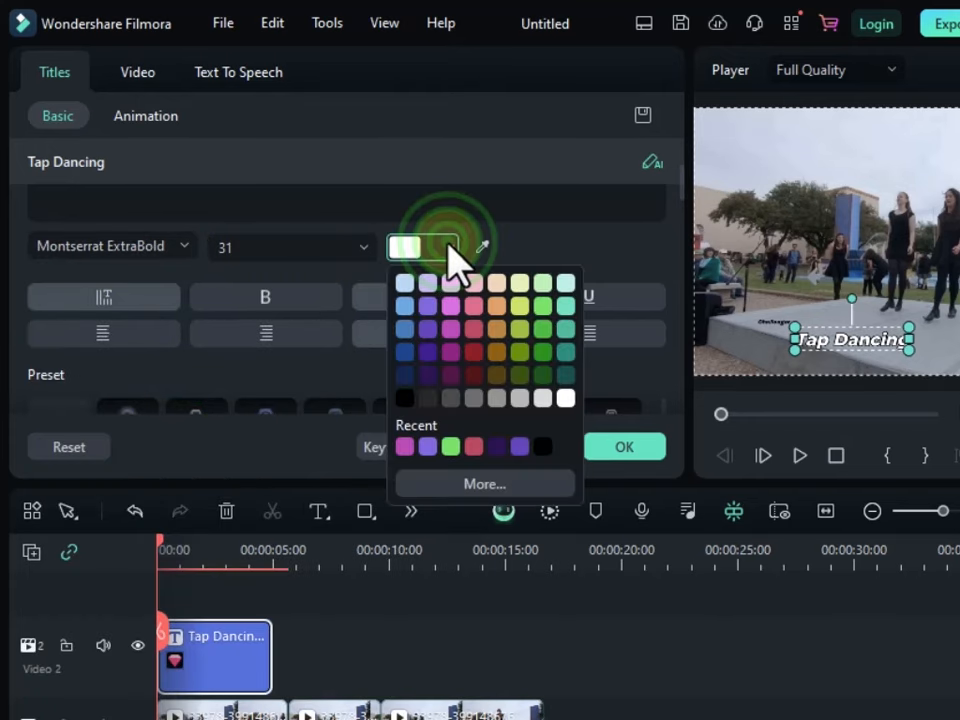
pyautogui.click(427, 375)
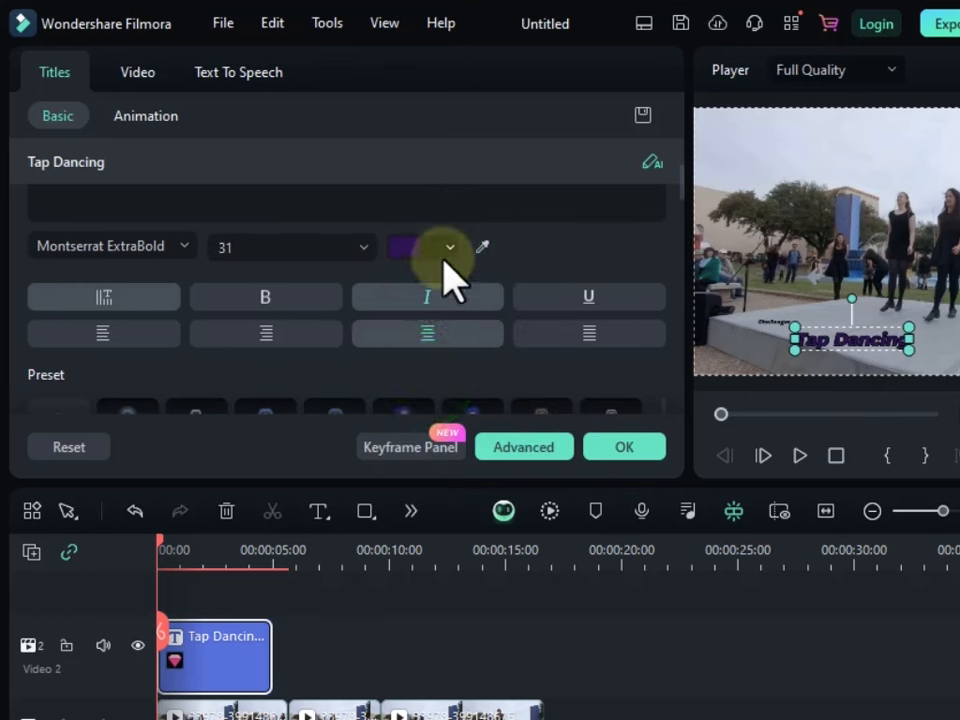
pyautogui.click(448, 248)
pyautogui.click(403, 385)
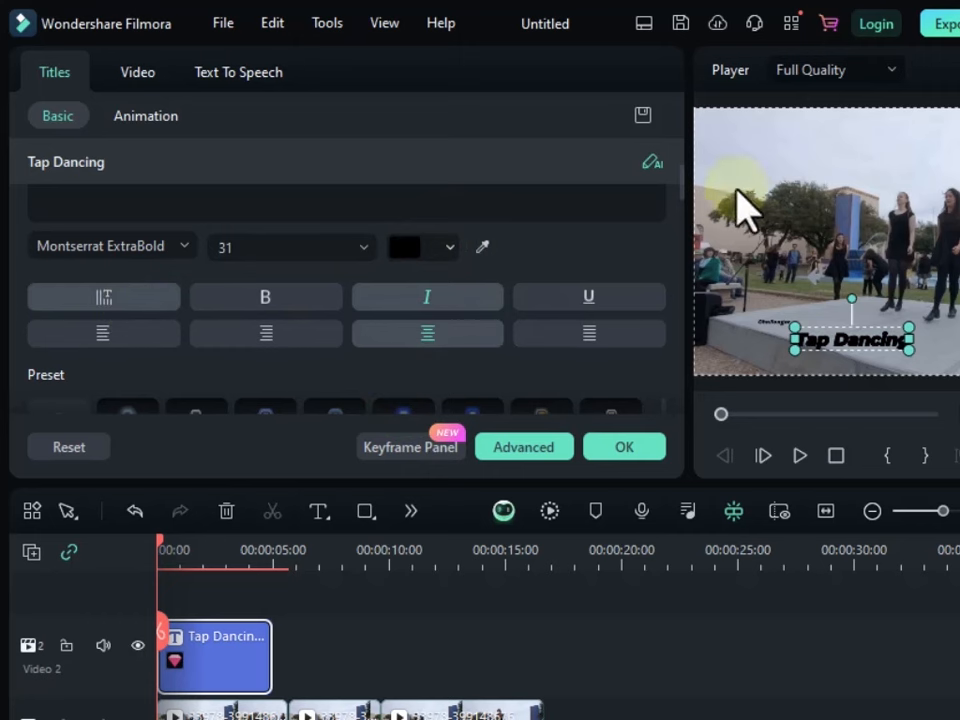
# Step: Apply the white-letter preset with a blue outline from the first preset row to the Tap Dancing text
pyautogui.moveTo(680, 210); pyautogui.dragTo(683, 240)
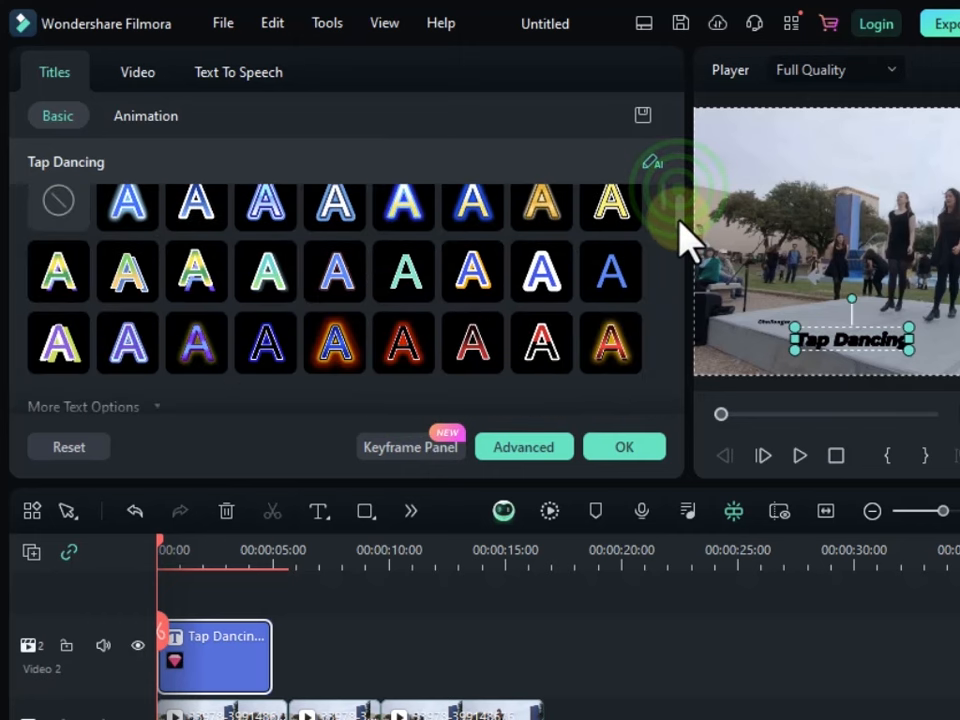
pyautogui.click(405, 232)
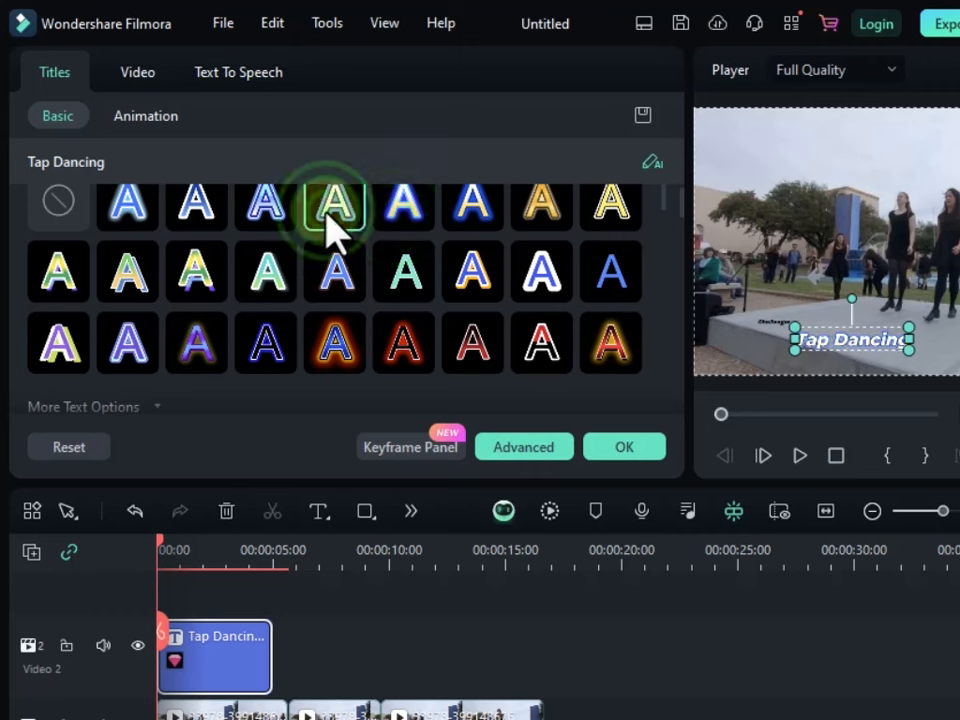
pyautogui.click(344, 213)
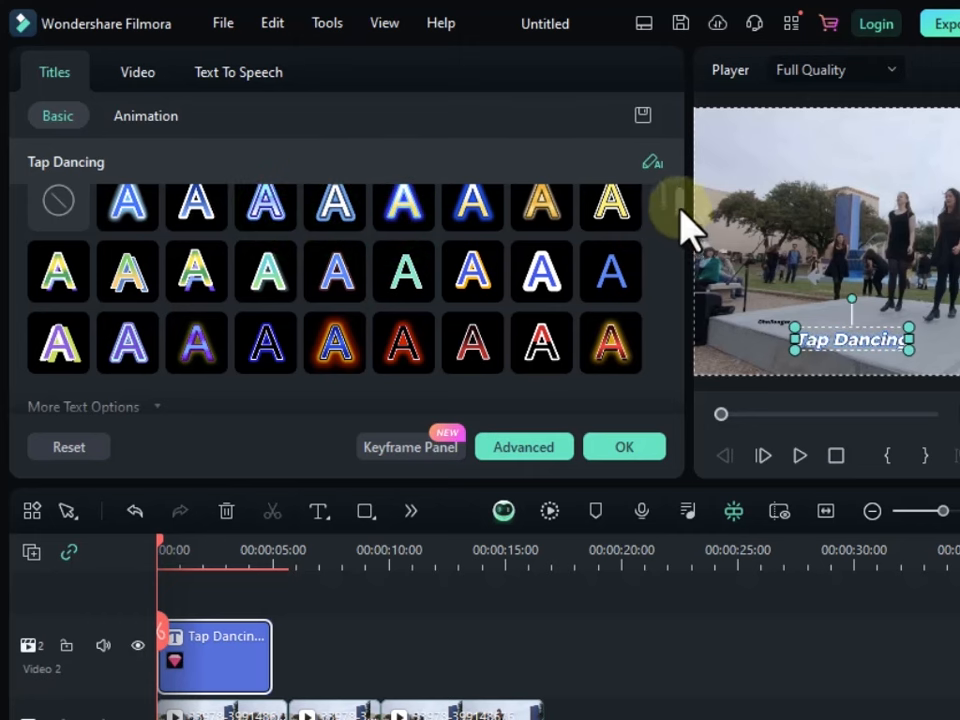
# Step: Turn on the background of the Tap Dancing text and set its type to Gradient Fill
pyautogui.moveTo(680, 208); pyautogui.dragTo(677, 230)
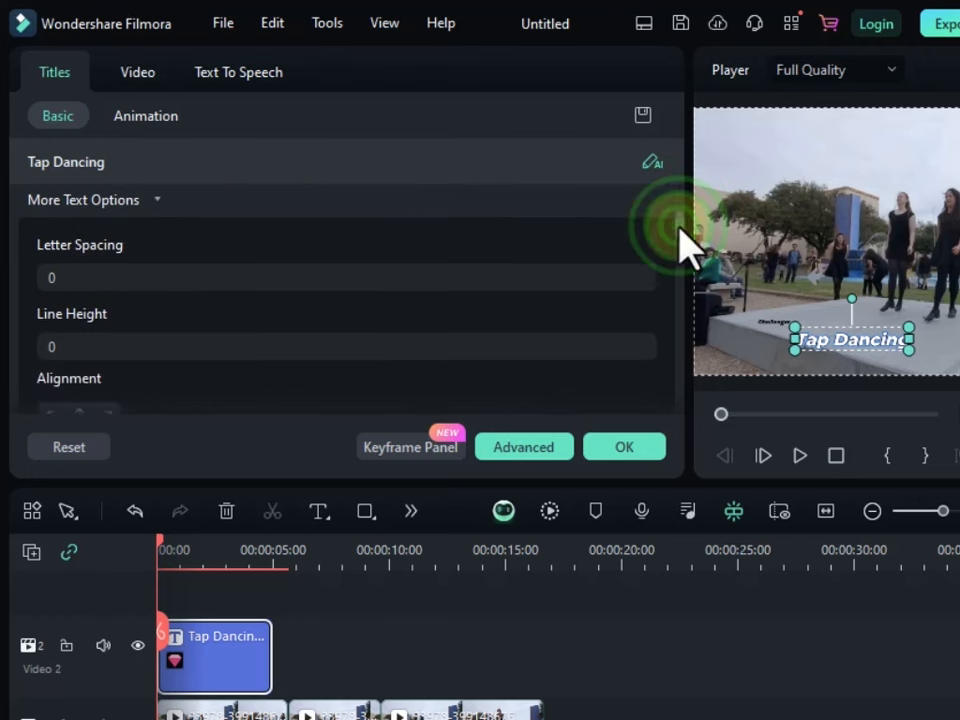
pyautogui.moveTo(680, 240); pyautogui.dragTo(688, 300)
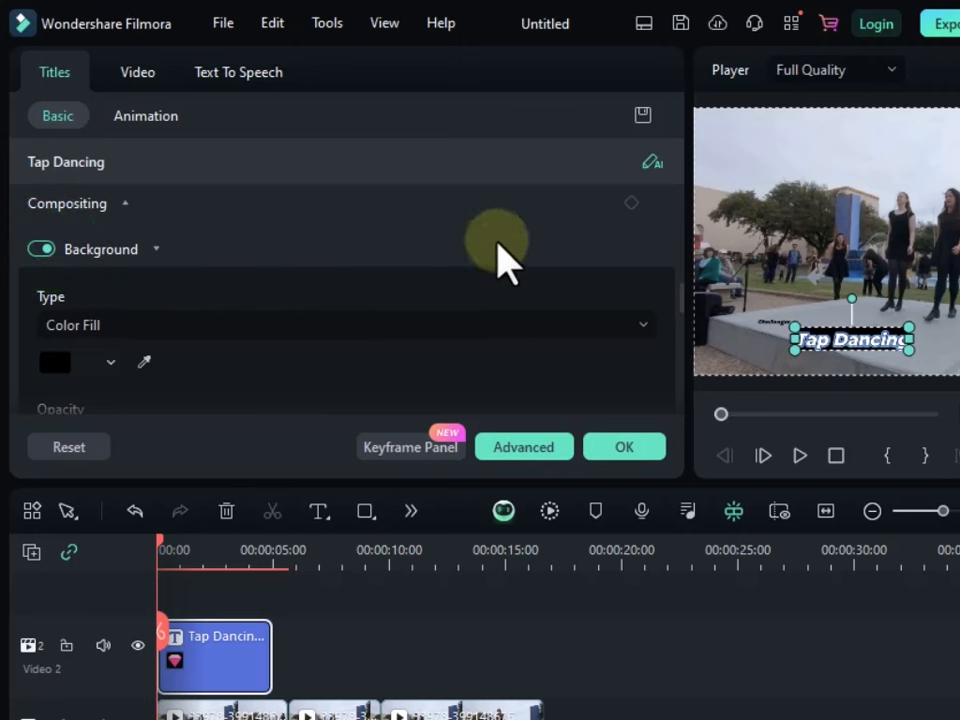
pyautogui.moveTo(683, 294); pyautogui.dragTo(675, 304)
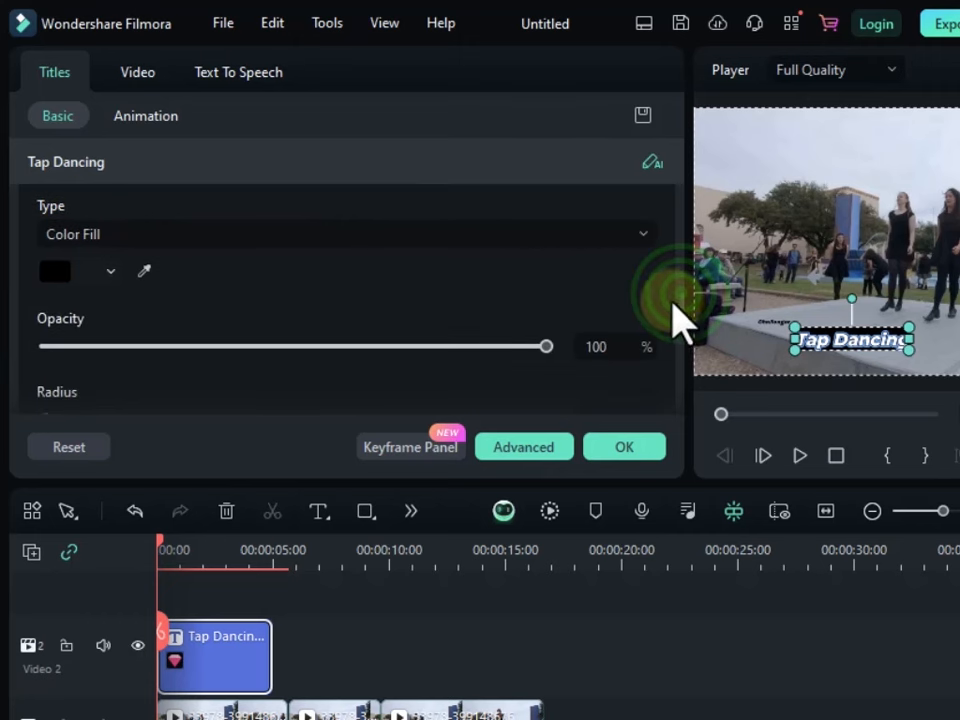
pyautogui.click(648, 234)
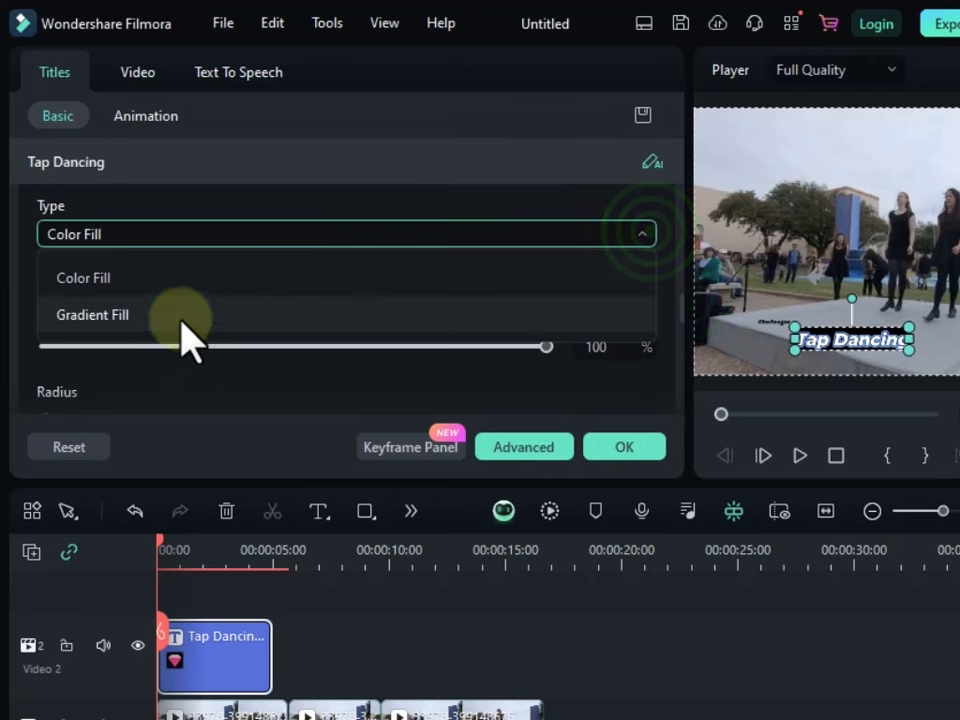
pyautogui.click(180, 318)
# Step: Colour the background gradient of the Tap Dancing text from purple at the start to magenta-pink at the end
pyautogui.click(53, 293)
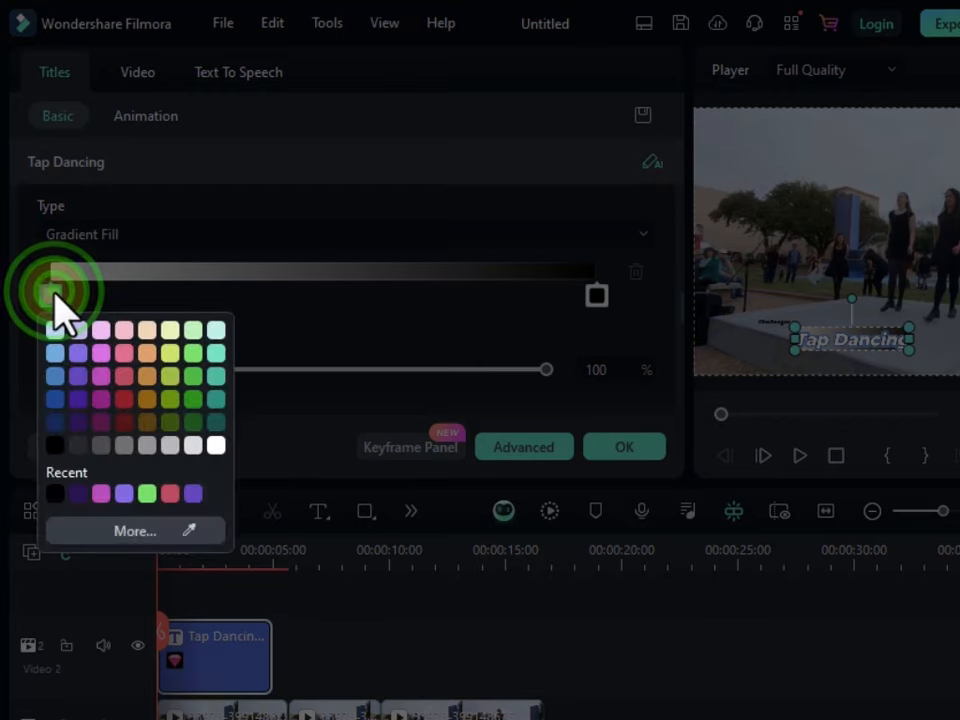
pyautogui.click(80, 375)
pyautogui.click(597, 295)
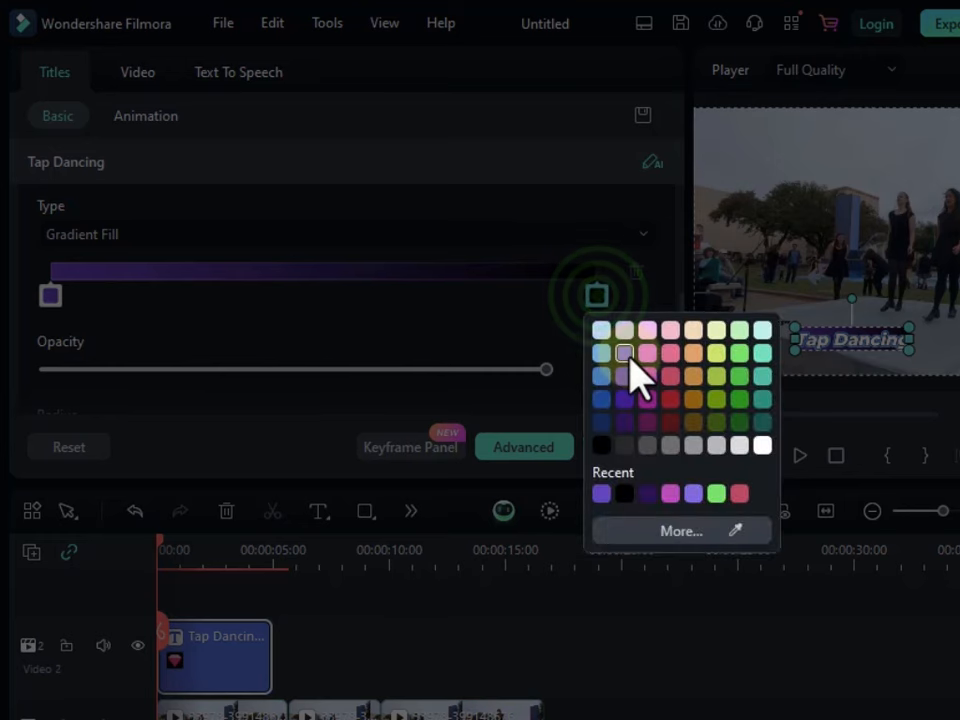
pyautogui.click(622, 356)
pyautogui.click(597, 295)
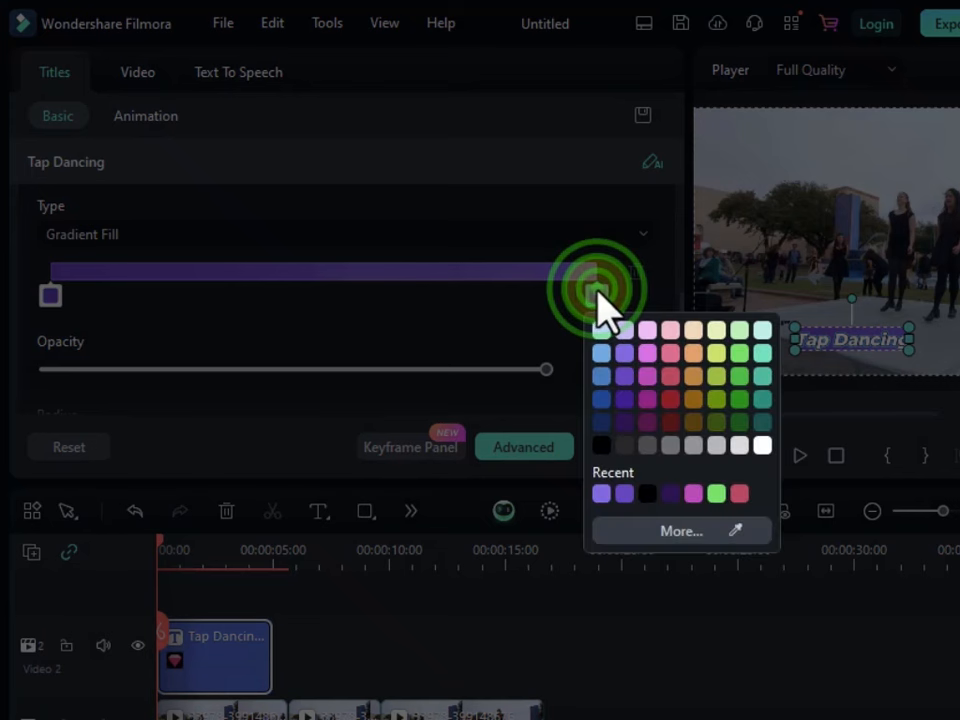
pyautogui.click(645, 377)
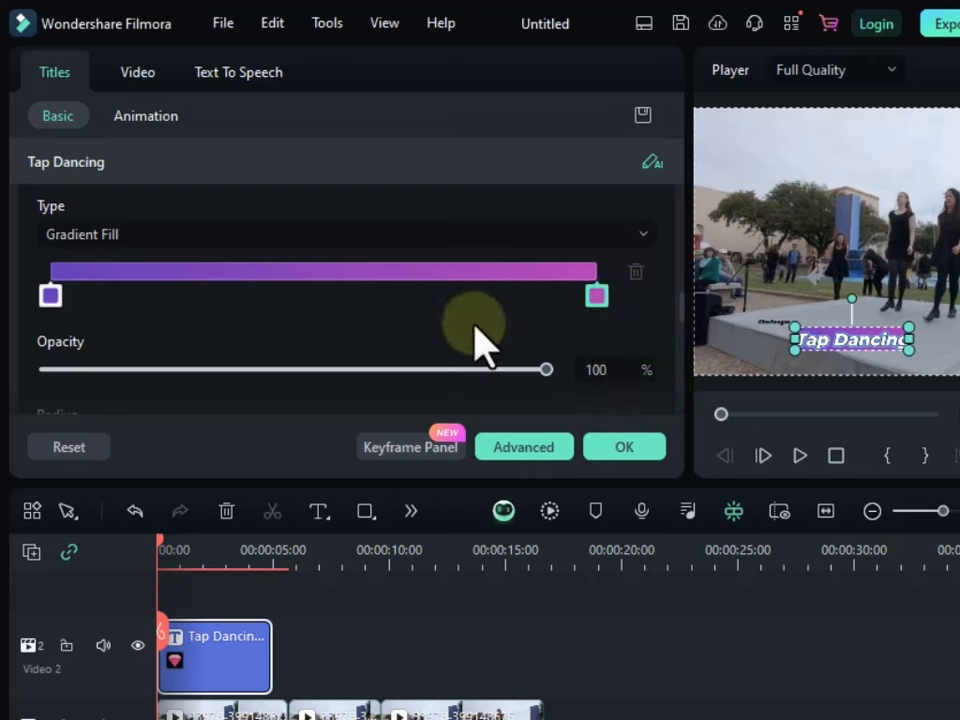
pyautogui.moveTo(686, 306); pyautogui.dragTo(697, 222)
pyautogui.scroll(5, 650, 280)
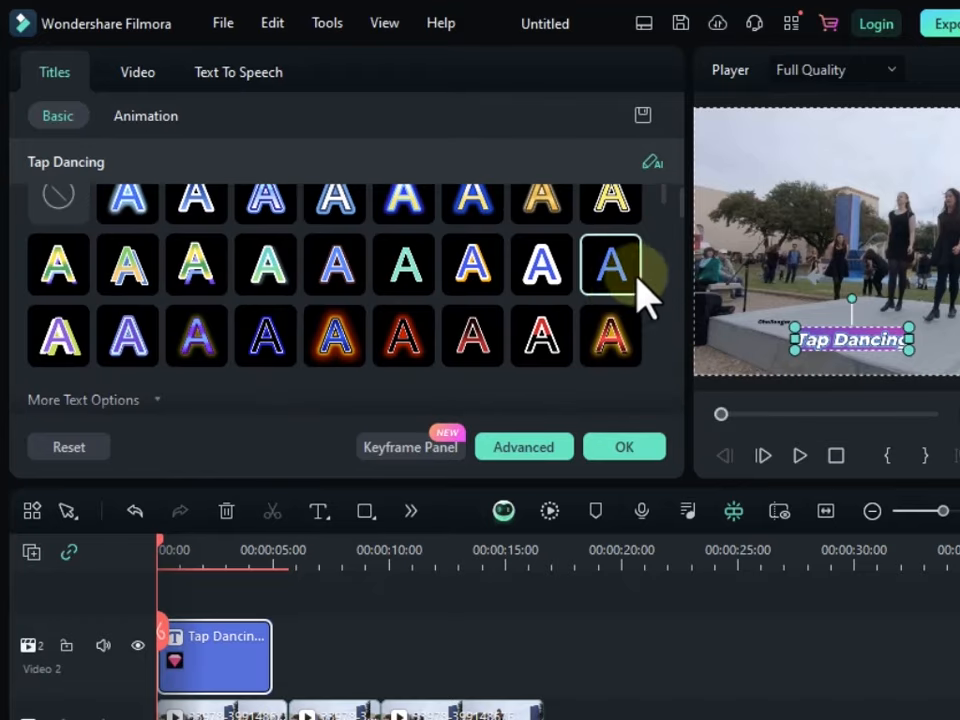
# Step: Extend the Tap Dancing title on the timeline to about the end of the last video clip and play it back
pyautogui.click(640, 455)
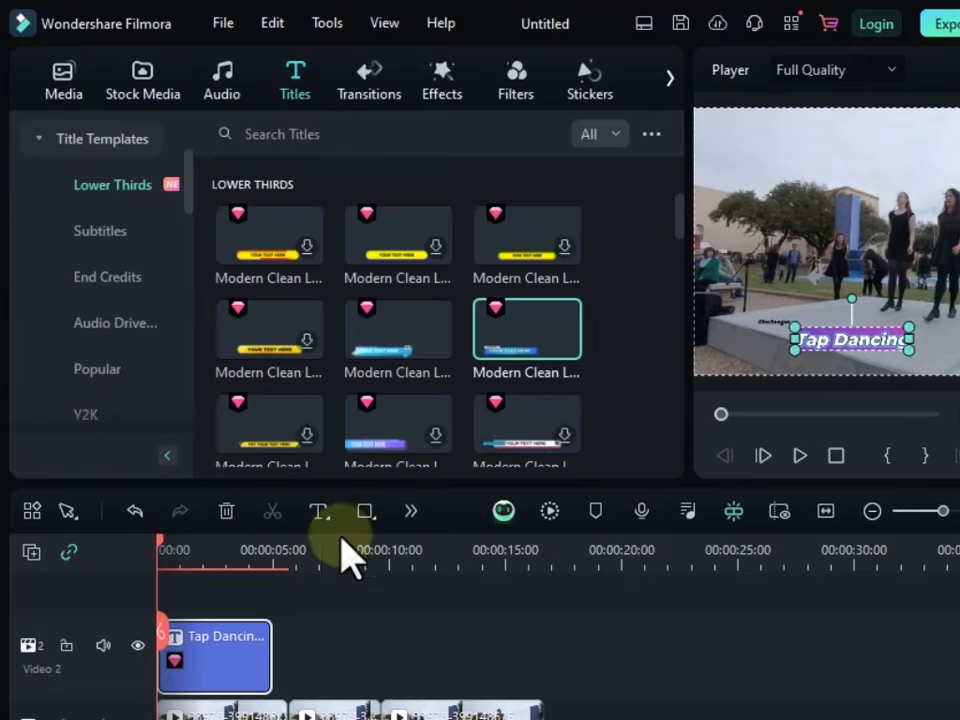
pyautogui.moveTo(273, 650); pyautogui.dragTo(493, 695)
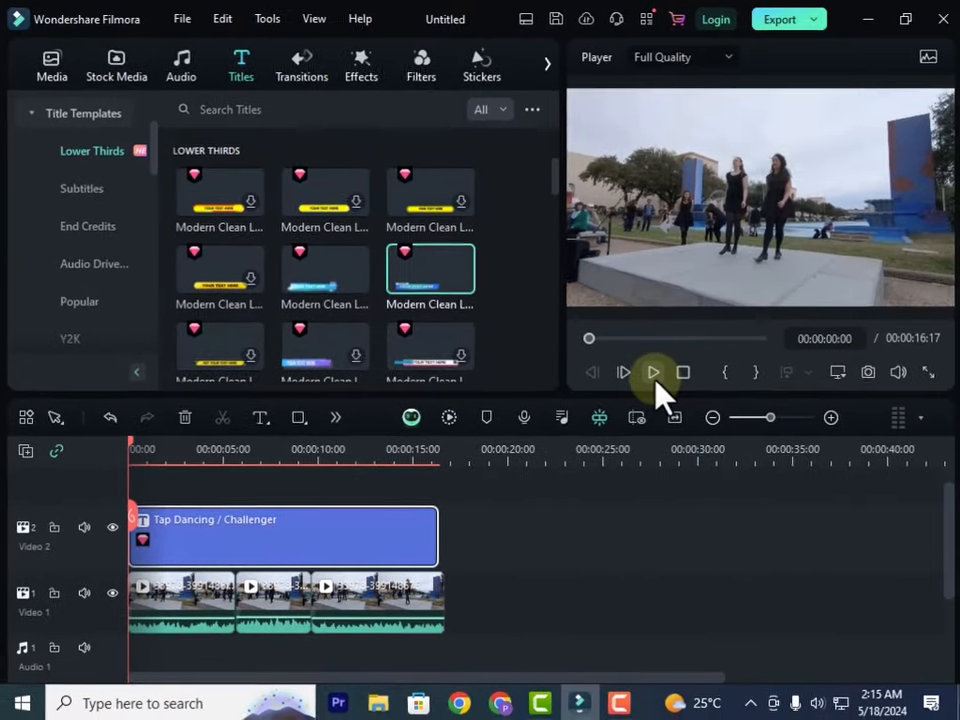
pyautogui.click(730, 416)
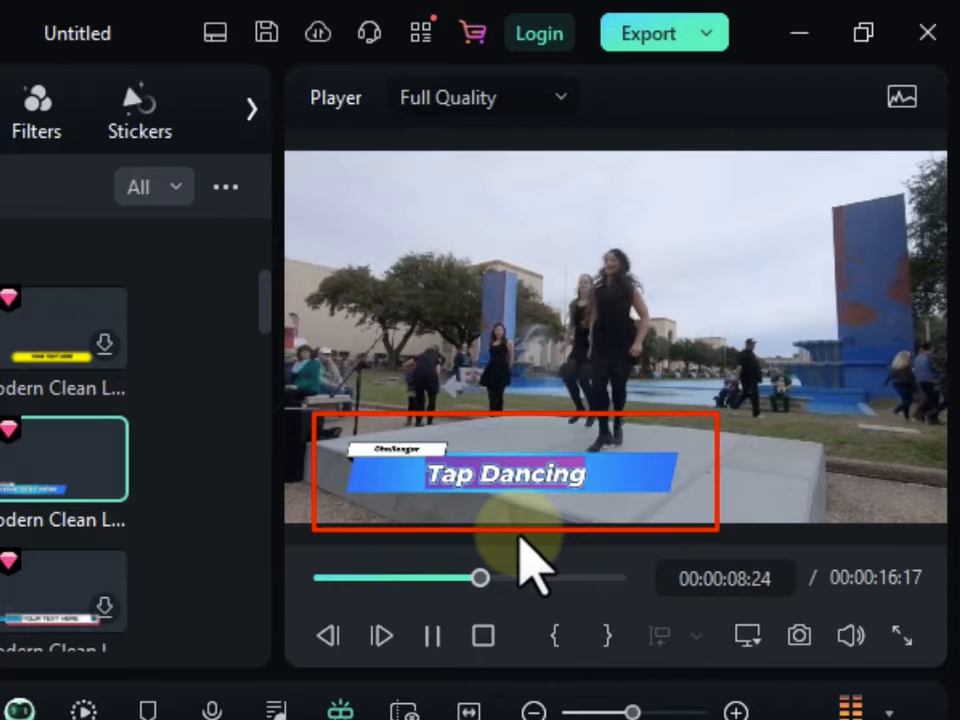
pyautogui.click(433, 635)
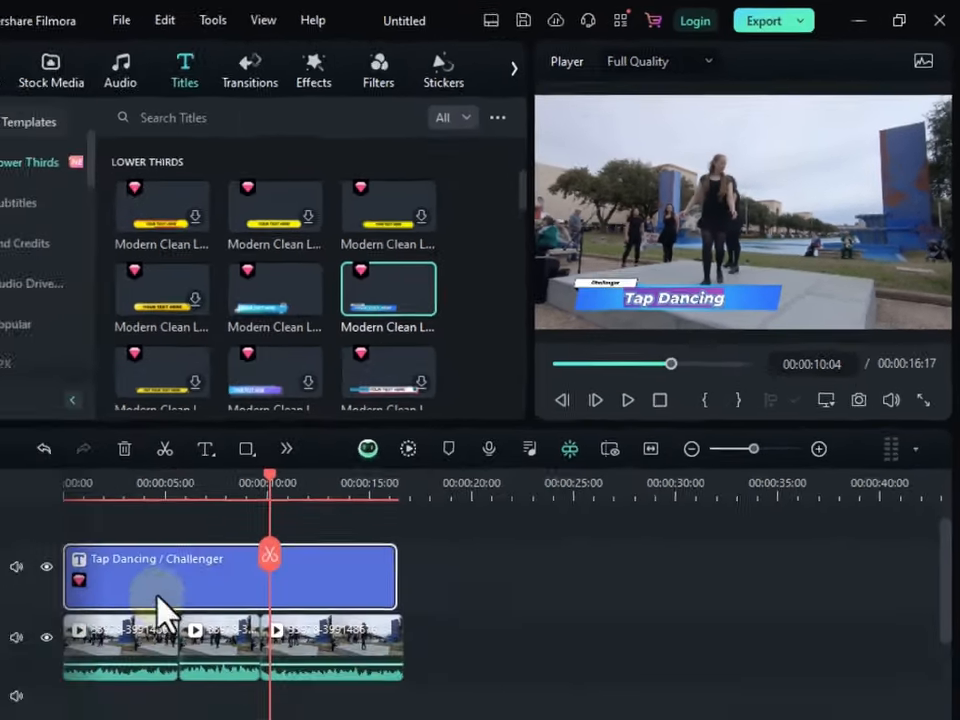
# Step: Turn off the gradient background of the Tap Dancing text in the title clip
pyautogui.click(286, 498)
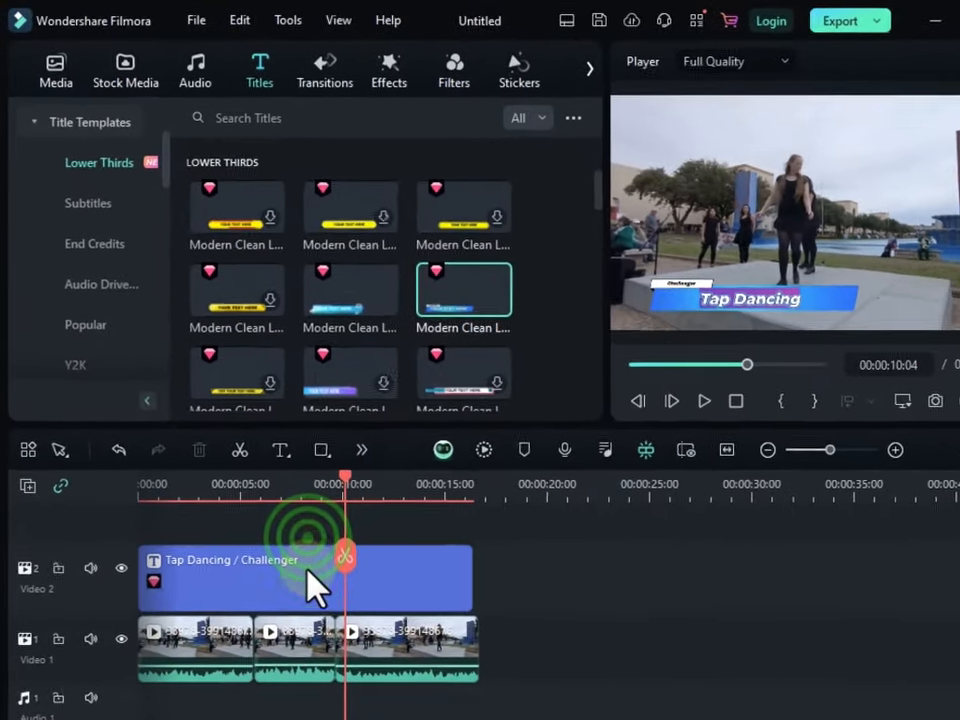
pyautogui.doubleClick(315, 588)
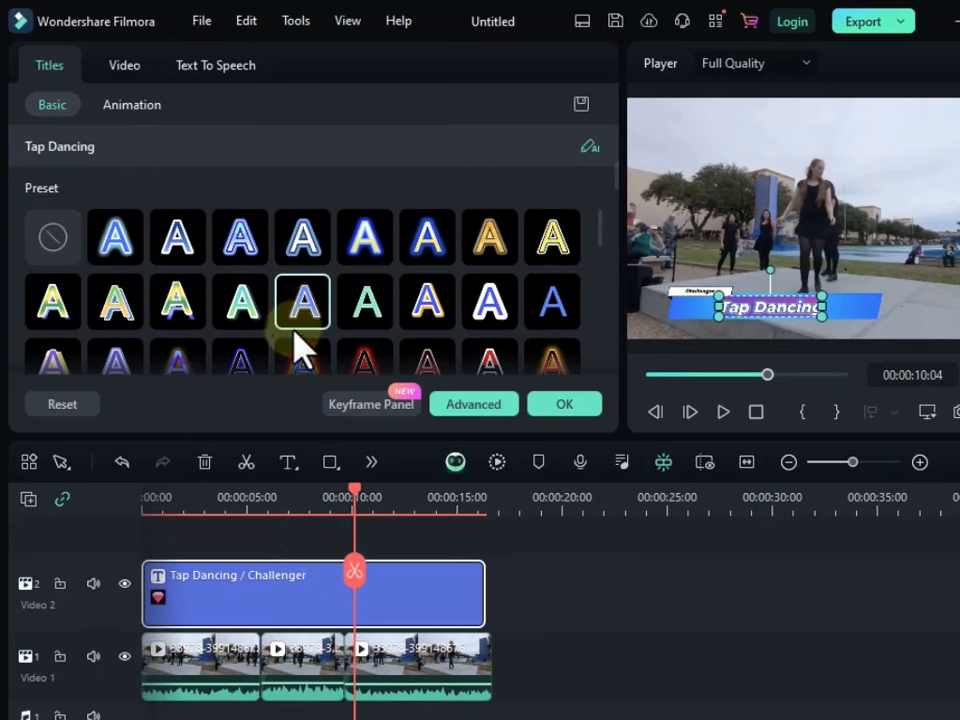
pyautogui.scroll(-6, 304, 317)
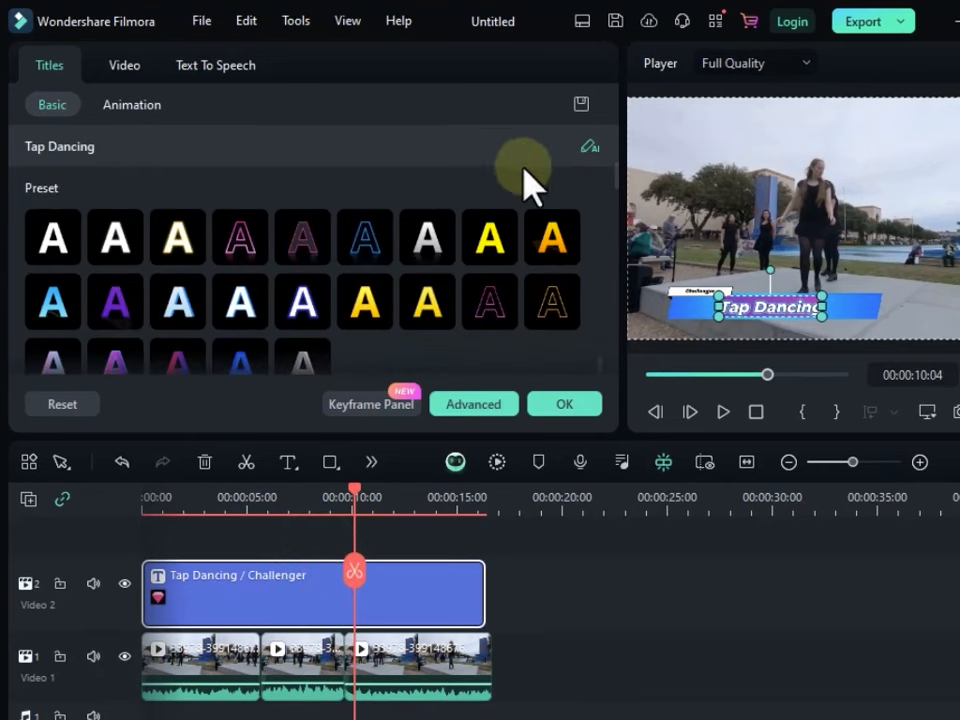
pyautogui.moveTo(614, 182); pyautogui.dragTo(626, 285)
pyautogui.scroll(3, 626, 295)
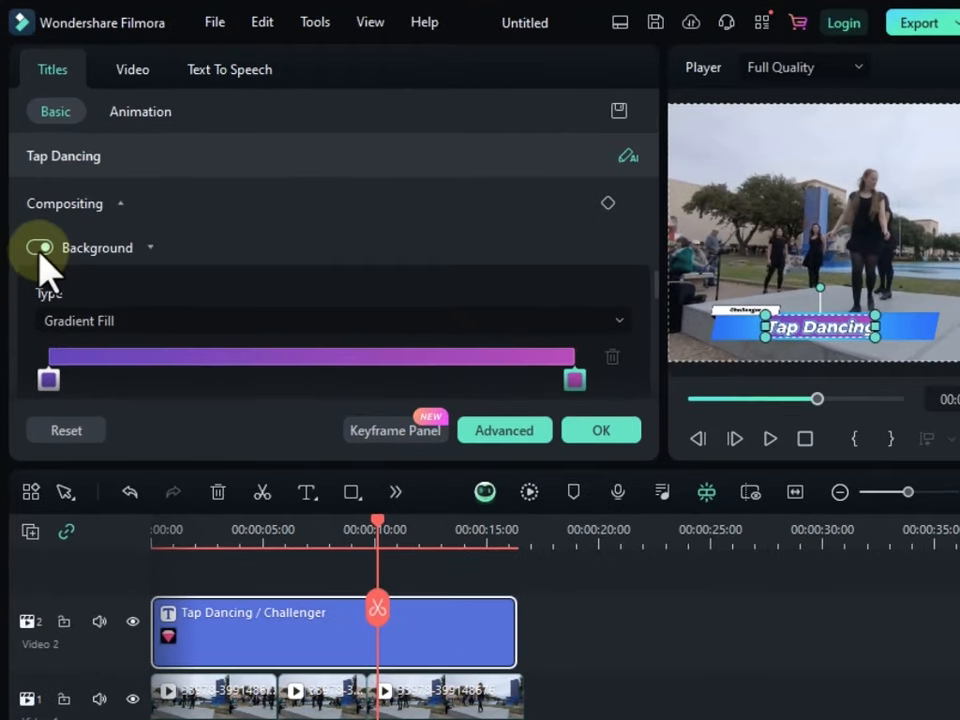
pyautogui.click(37, 233)
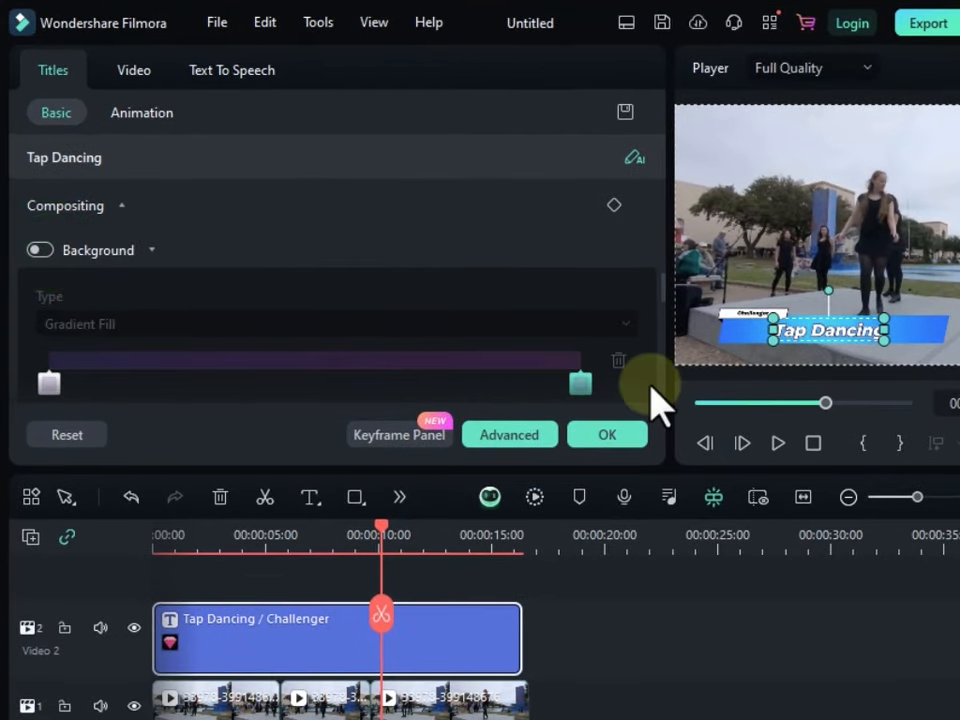
pyautogui.click(624, 438)
# Step: Play the video from the start in full screen to review the finished lower-third title
pyautogui.click(823, 398)
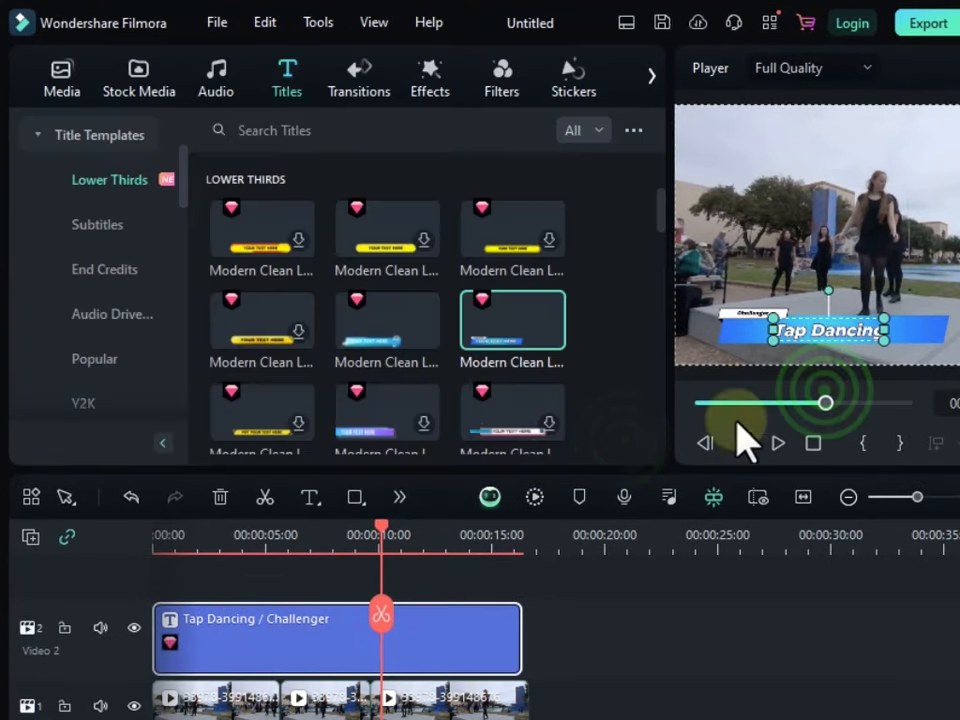
pyautogui.click(703, 405)
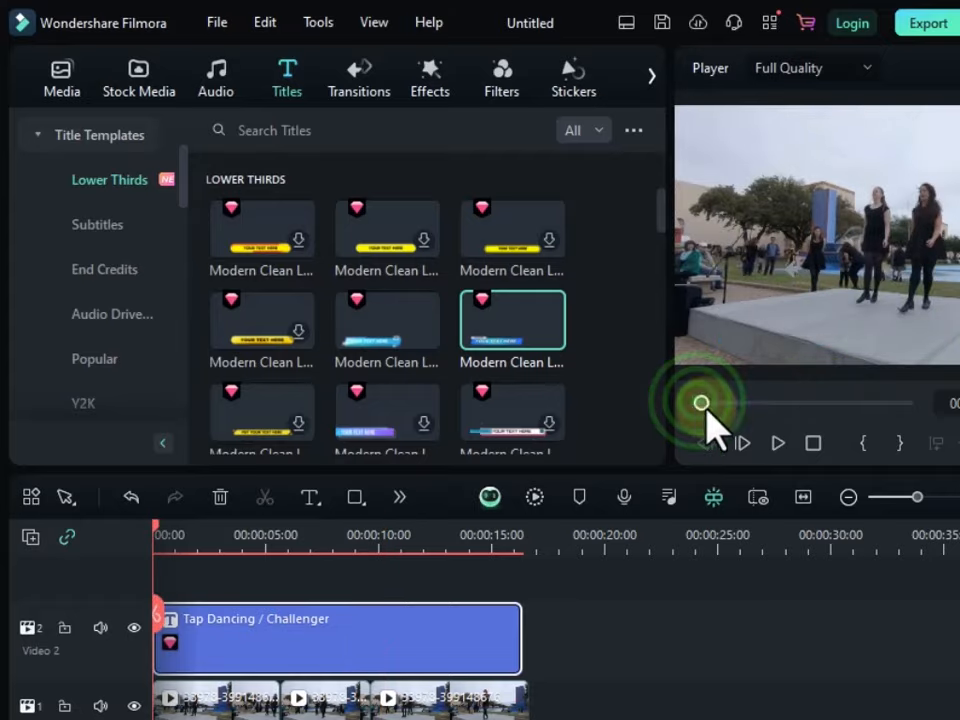
pyautogui.click(778, 444)
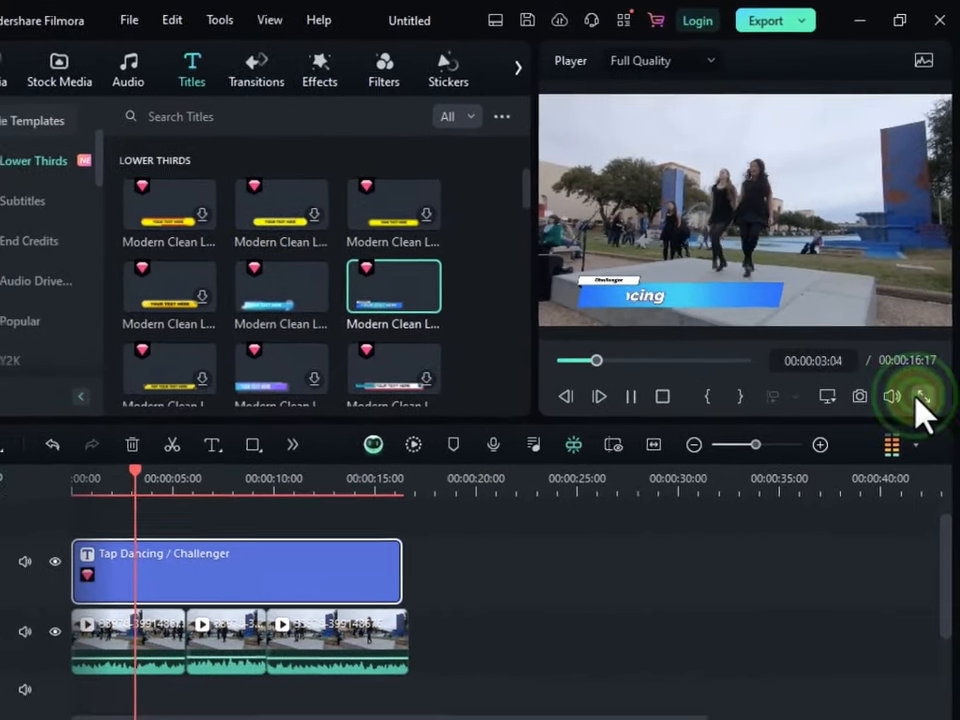
pyautogui.click(925, 376)
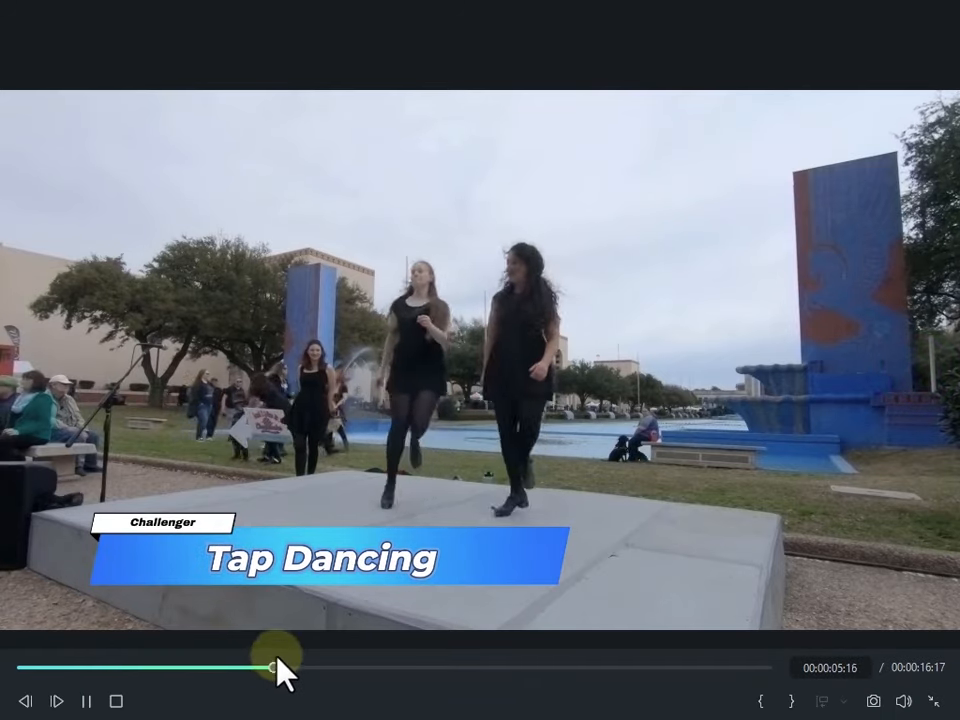
pyautogui.moveTo(272, 667); pyautogui.dragTo(8, 668)
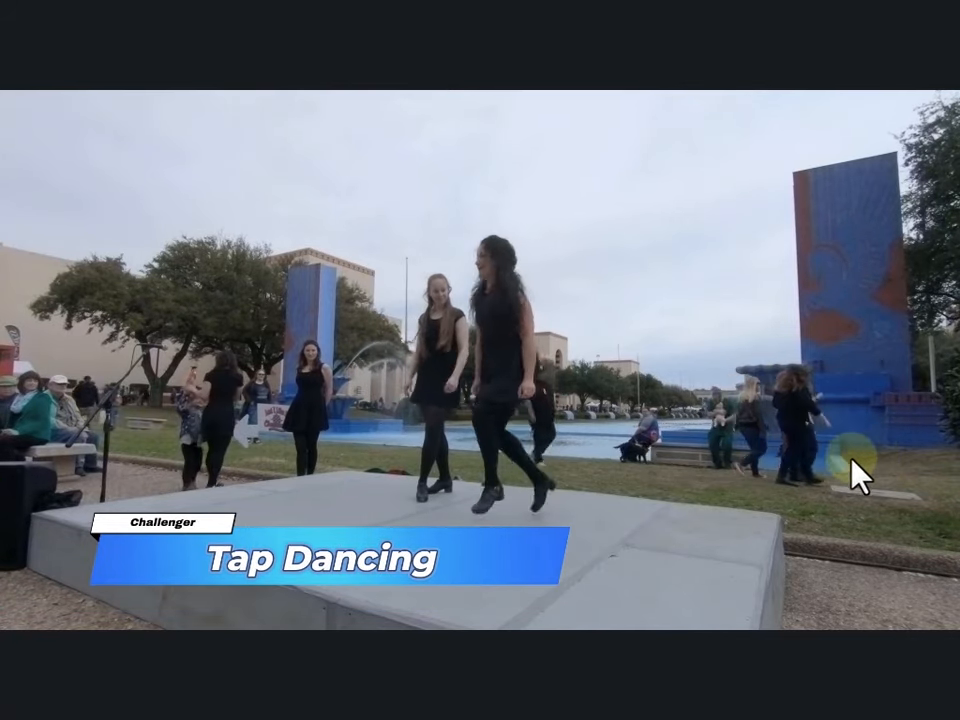
pyautogui.click(934, 702)
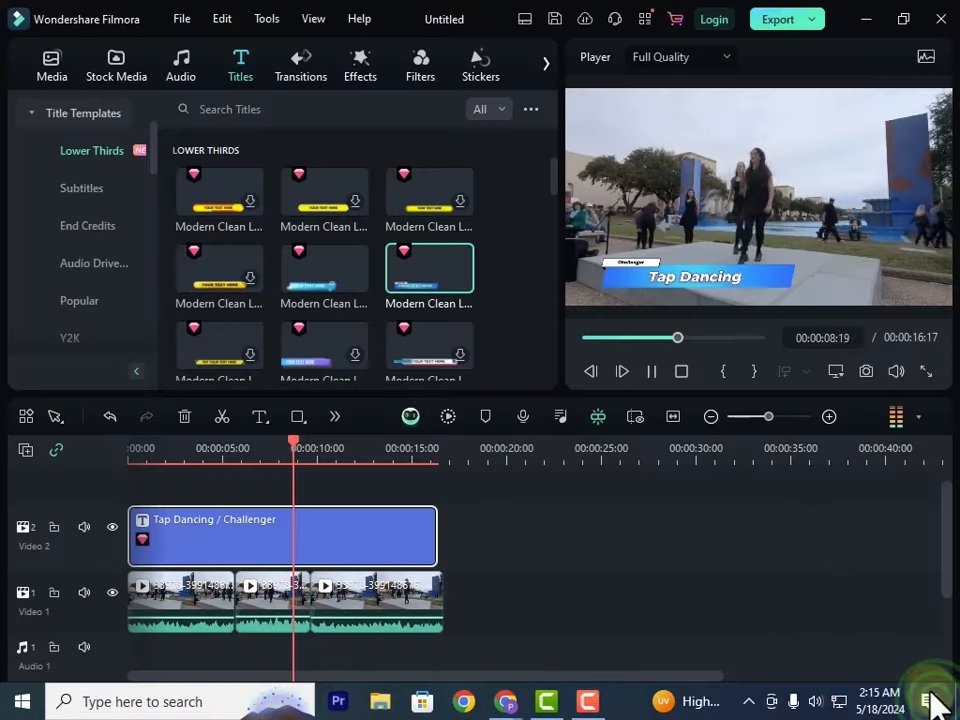
pyautogui.click(652, 371)
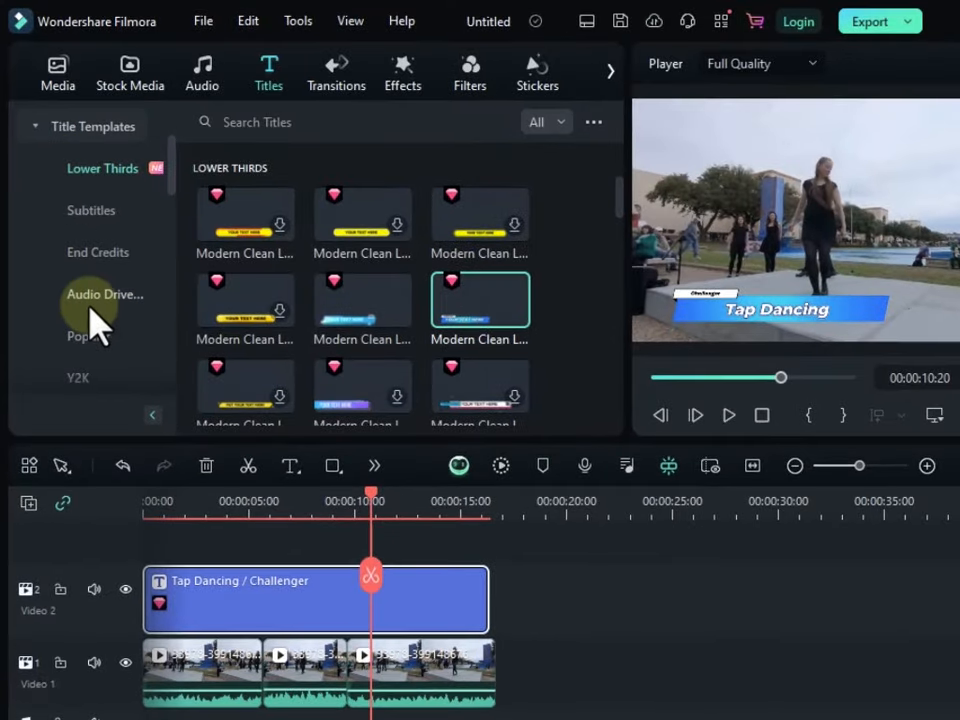
pyautogui.click(90, 300)
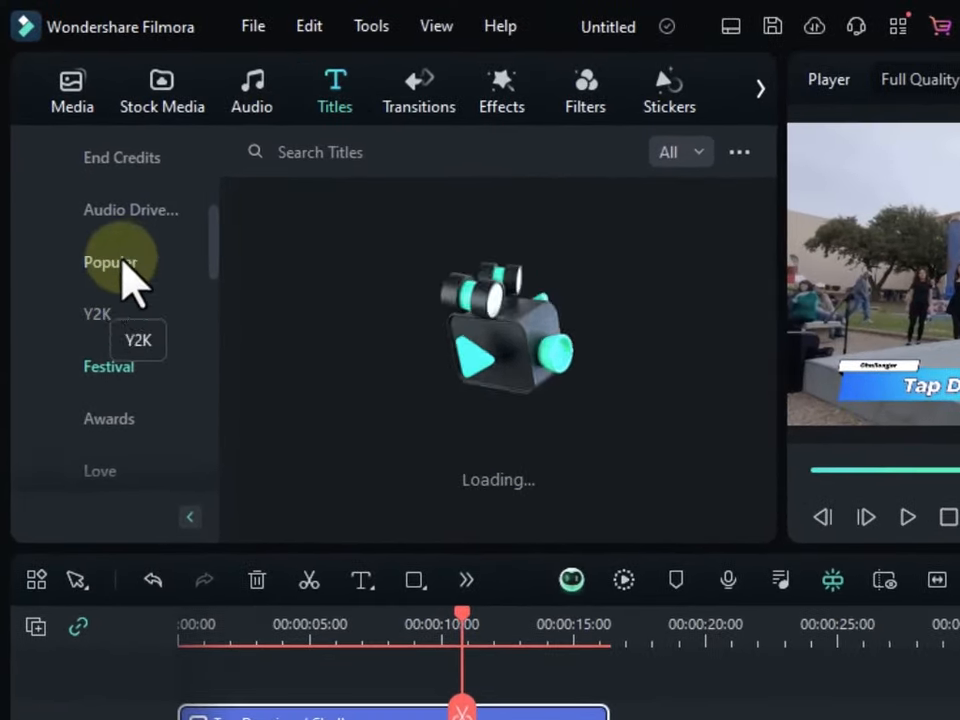
pyautogui.click(99, 207)
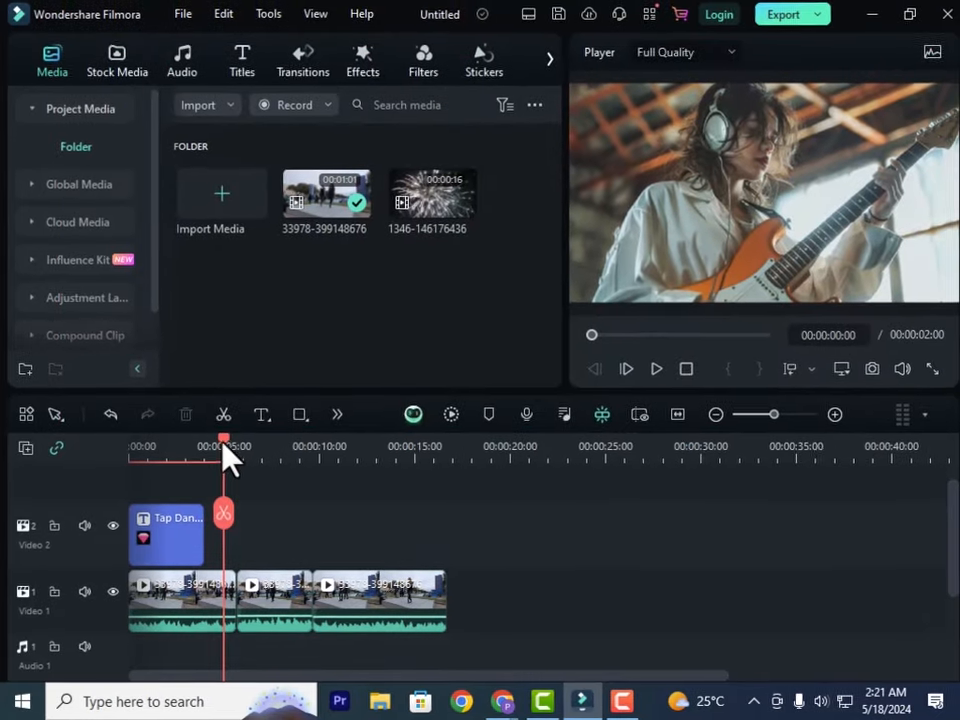
# Step: Review the cuts between the three video clips and place the playhead at 00:00:05:00
pyautogui.moveTo(222, 443); pyautogui.dragTo(237, 461)
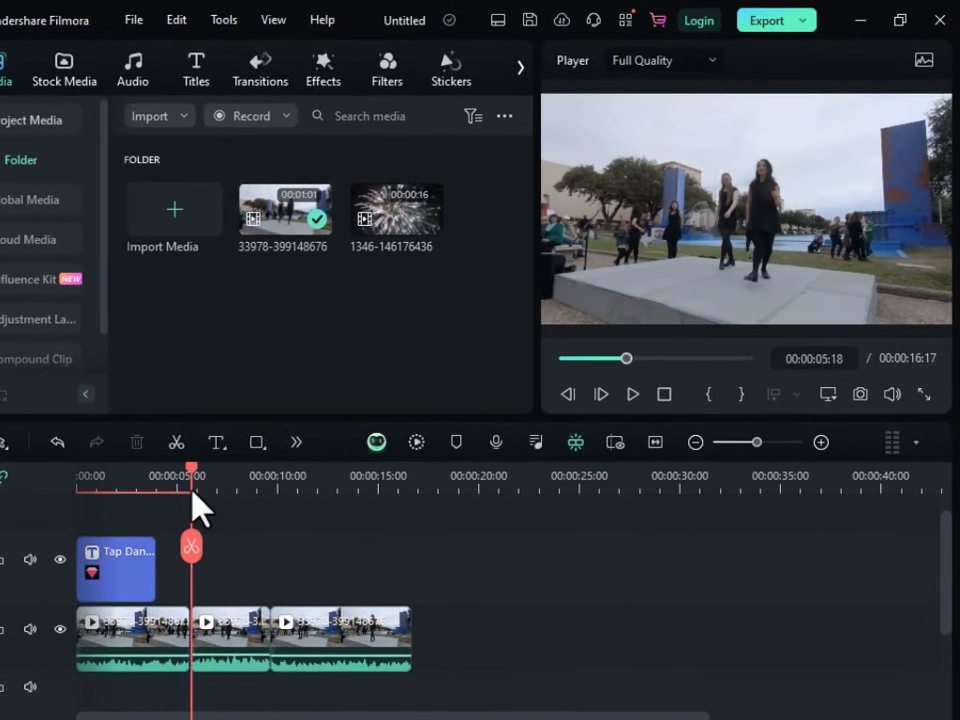
pyautogui.moveTo(193, 492); pyautogui.dragTo(263, 537)
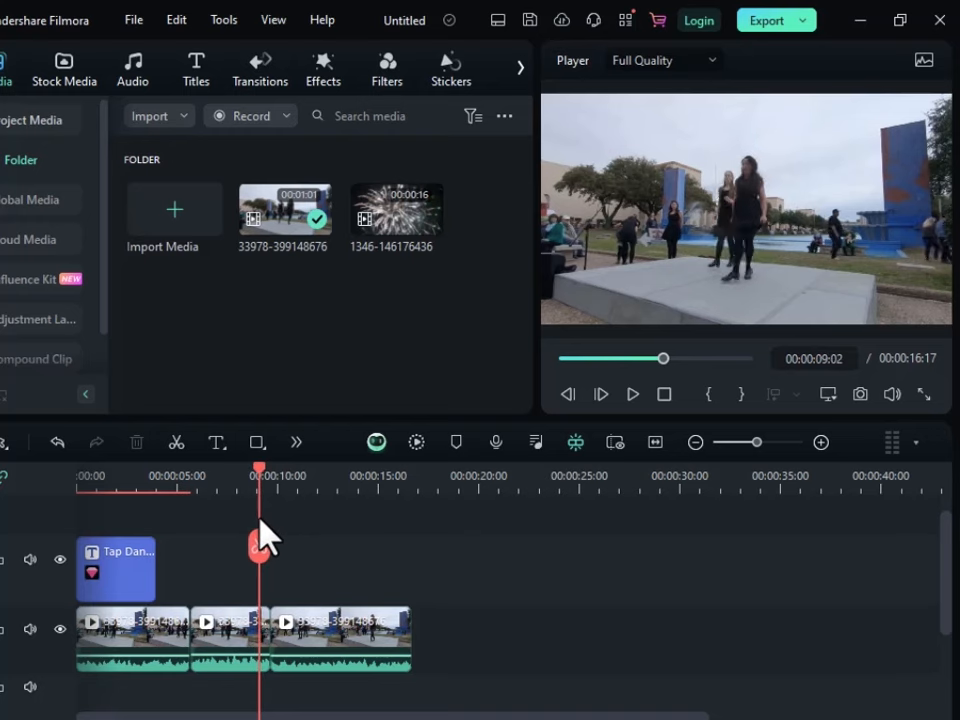
pyautogui.click(630, 395)
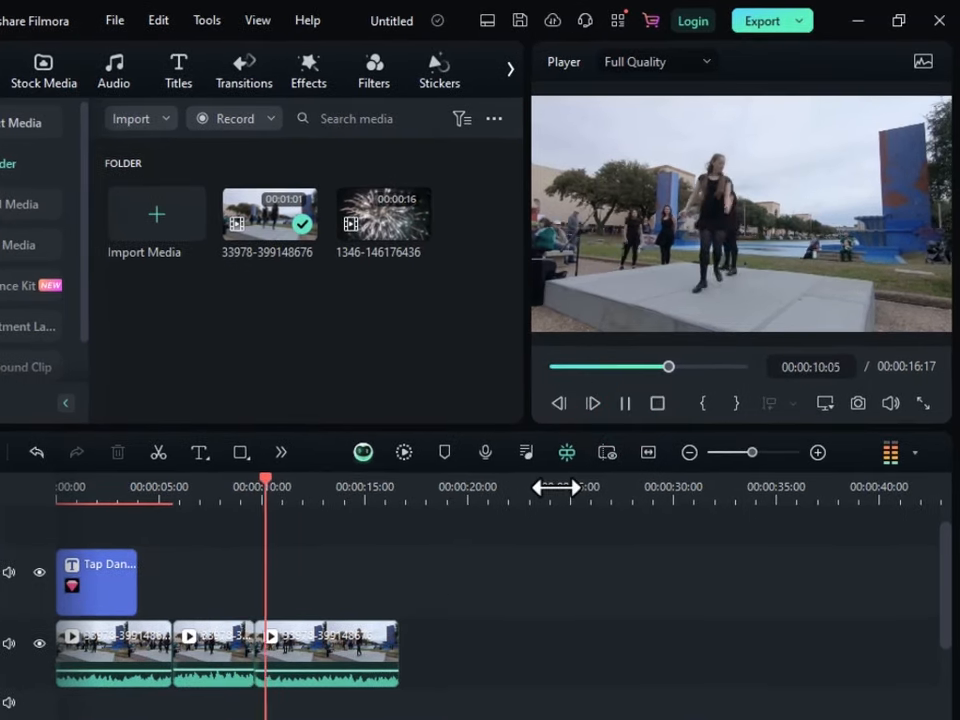
pyautogui.click(626, 402)
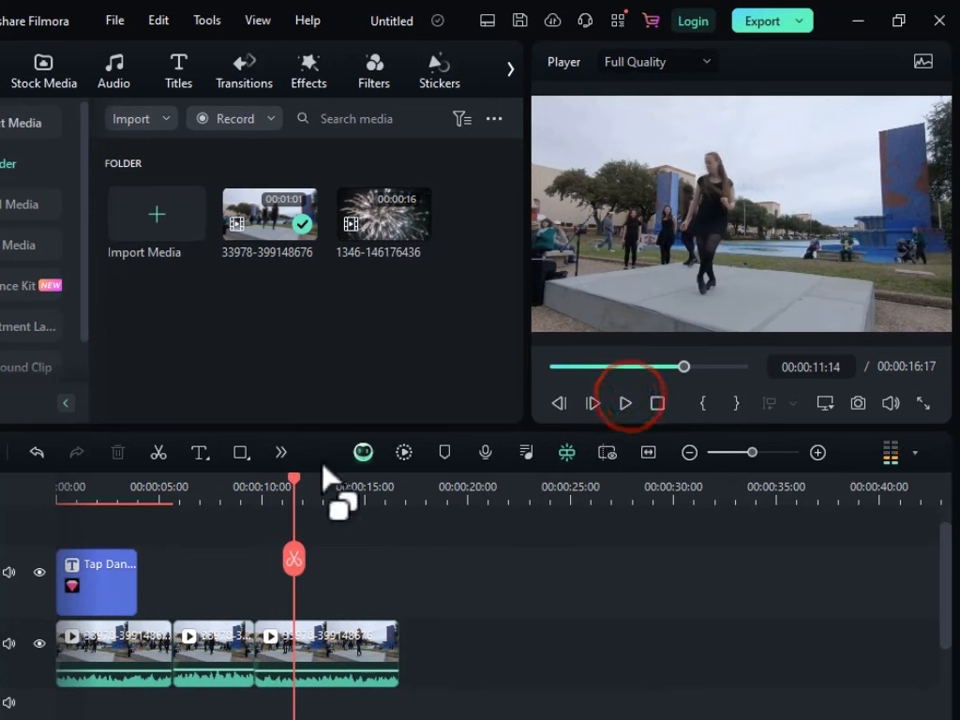
pyautogui.moveTo(294, 480); pyautogui.dragTo(164, 484)
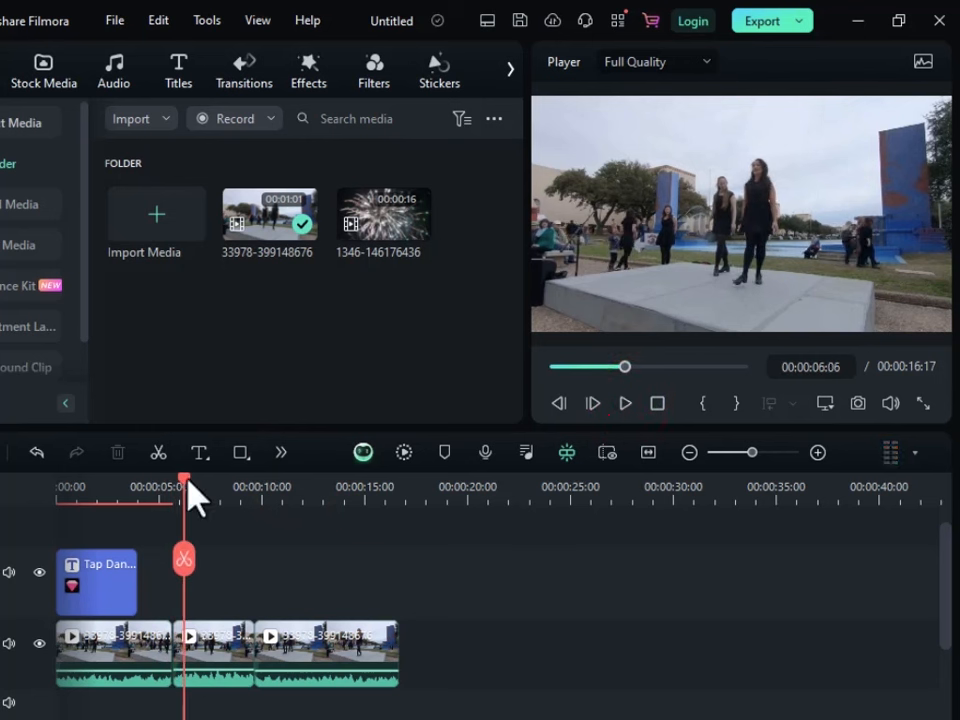
pyautogui.moveTo(177, 482); pyautogui.dragTo(159, 484)
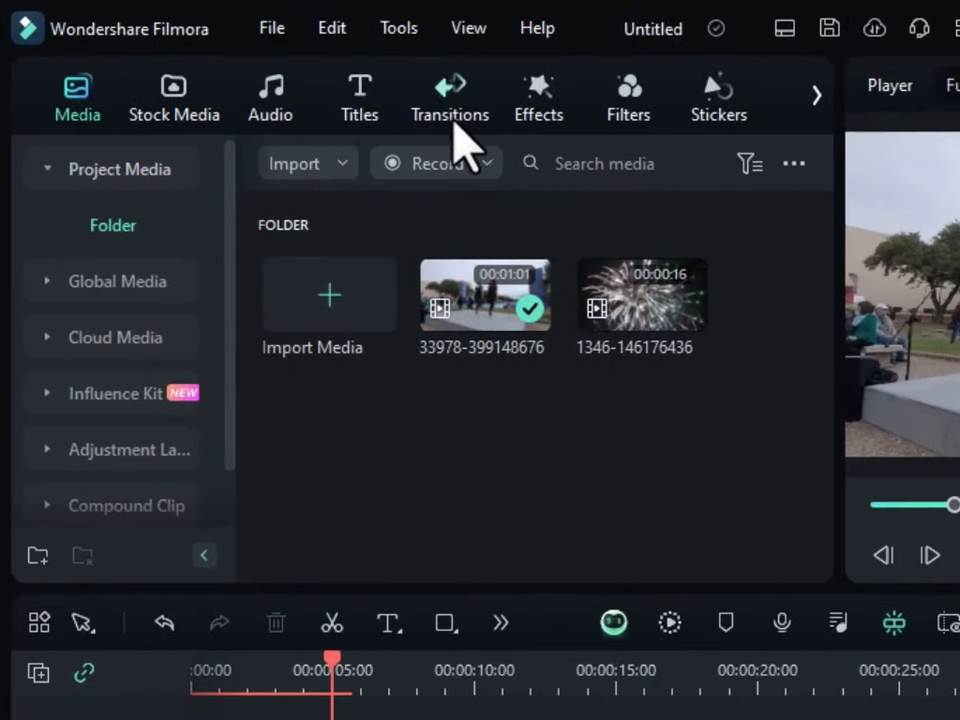
# Step: Preview the Warp Zoom 6 and Dissolve transitions from the Trending category
pyautogui.click(455, 95)
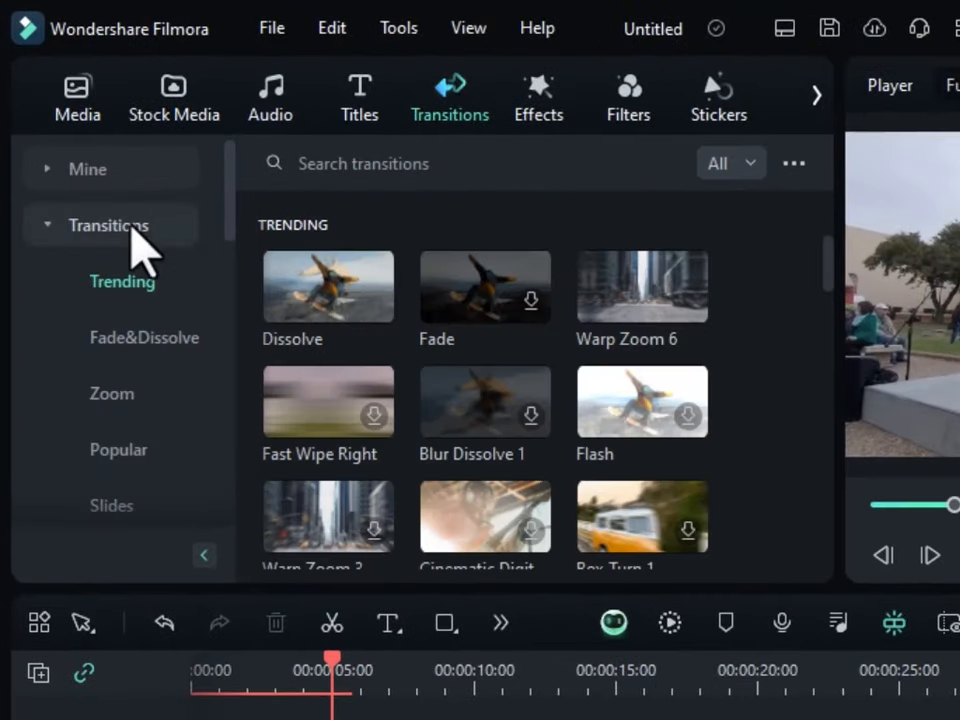
pyautogui.scroll(-5, 192, 396)
pyautogui.scroll(5, 190, 445)
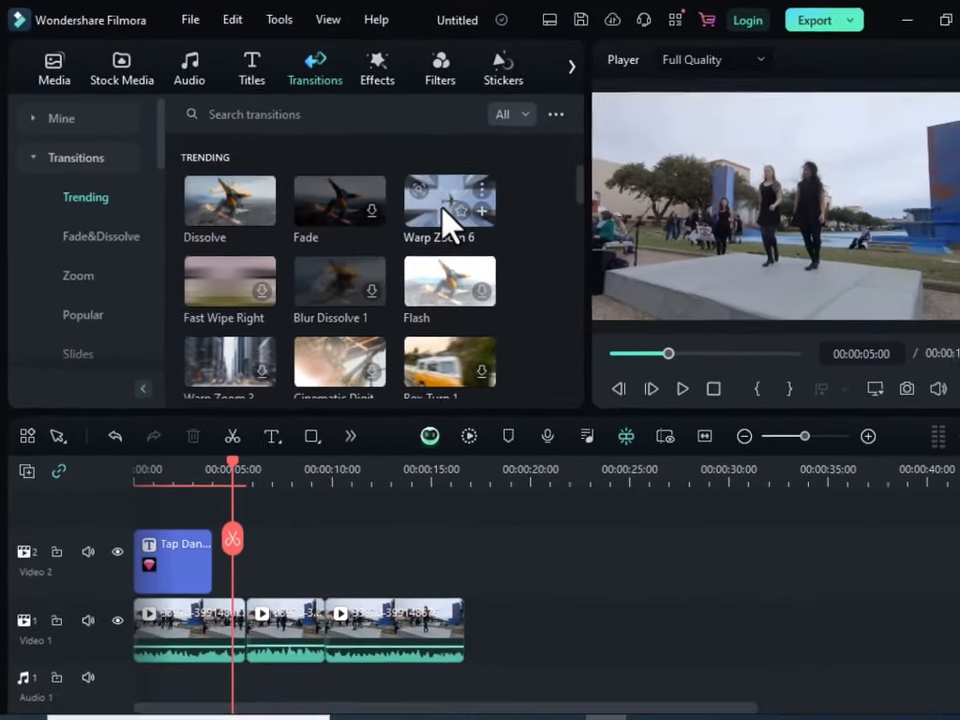
pyautogui.click(442, 207)
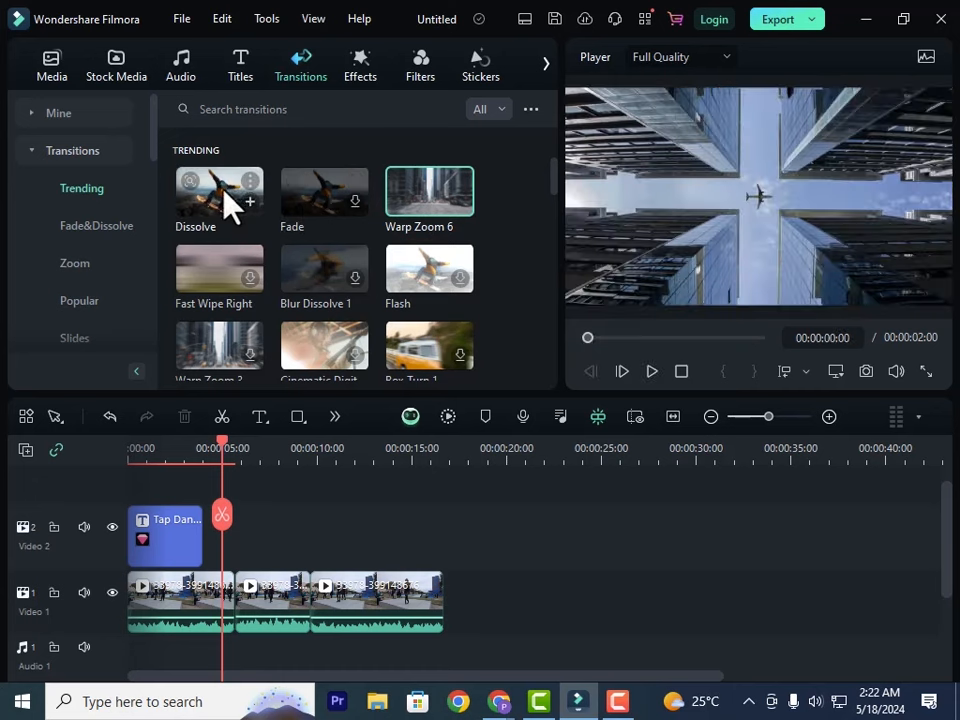
pyautogui.click(214, 200)
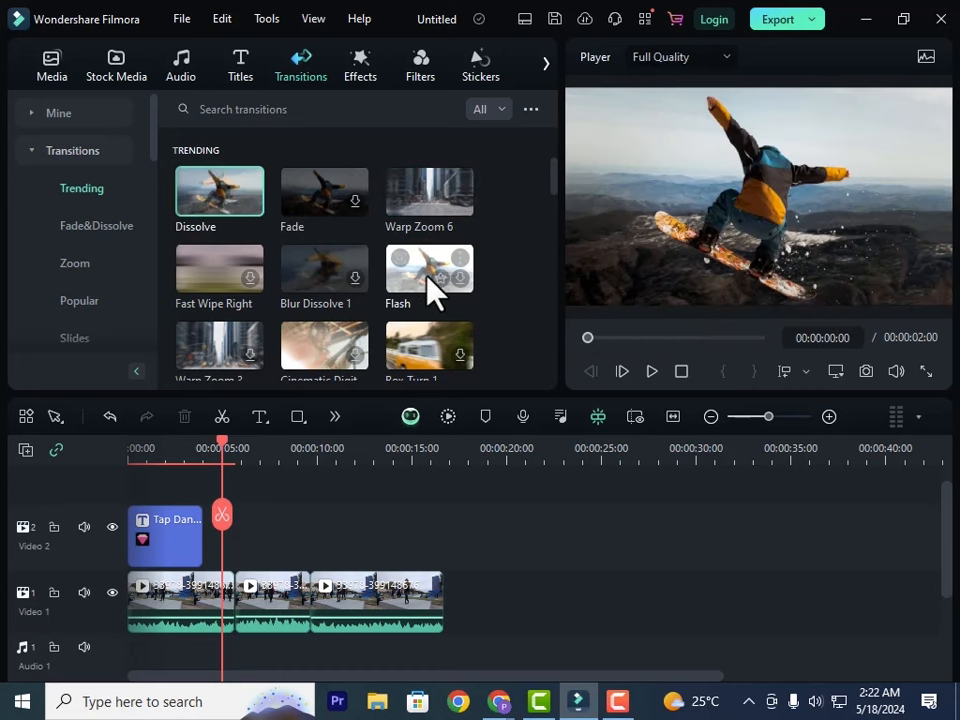
# Step: Download the Flash transition, add it at the cut between the first and second clips, and play it back
pyautogui.click(424, 283)
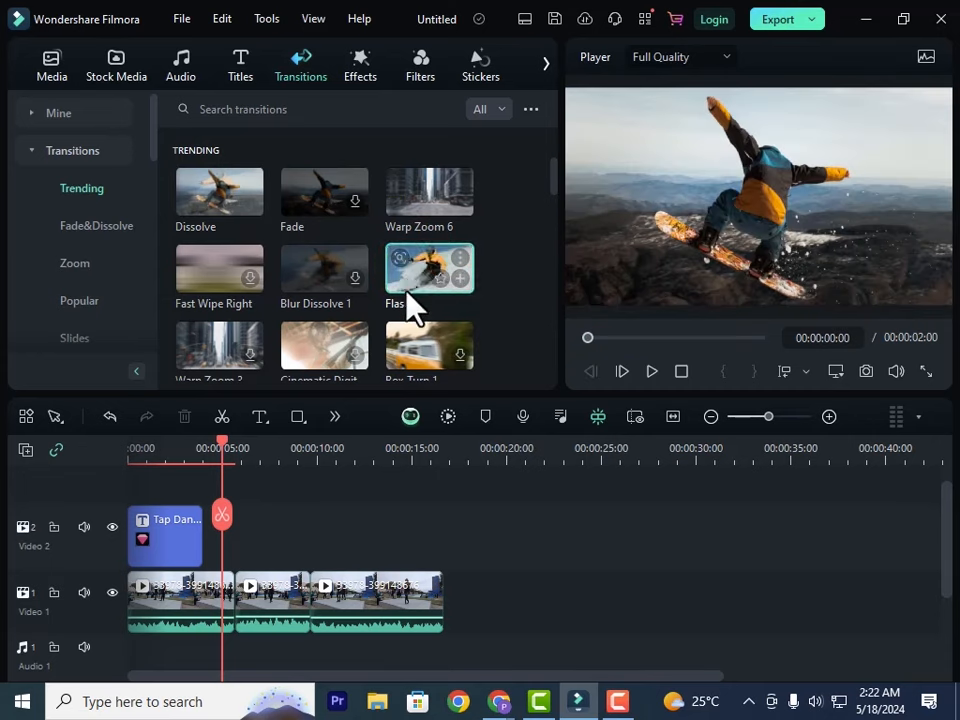
pyautogui.moveTo(423, 269); pyautogui.dragTo(218, 634)
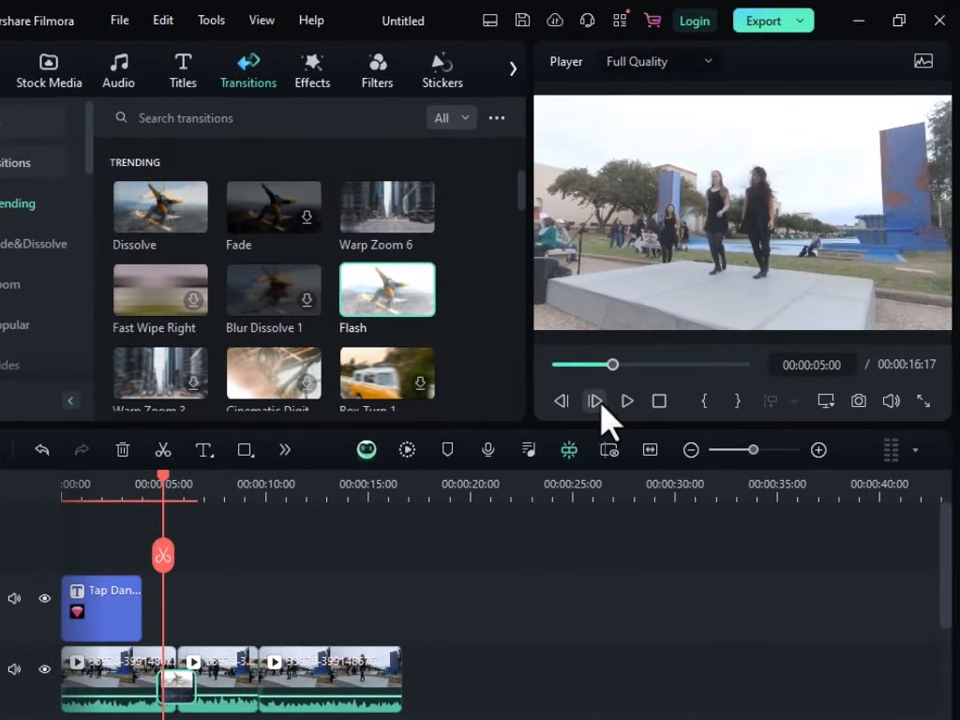
pyautogui.click(625, 399)
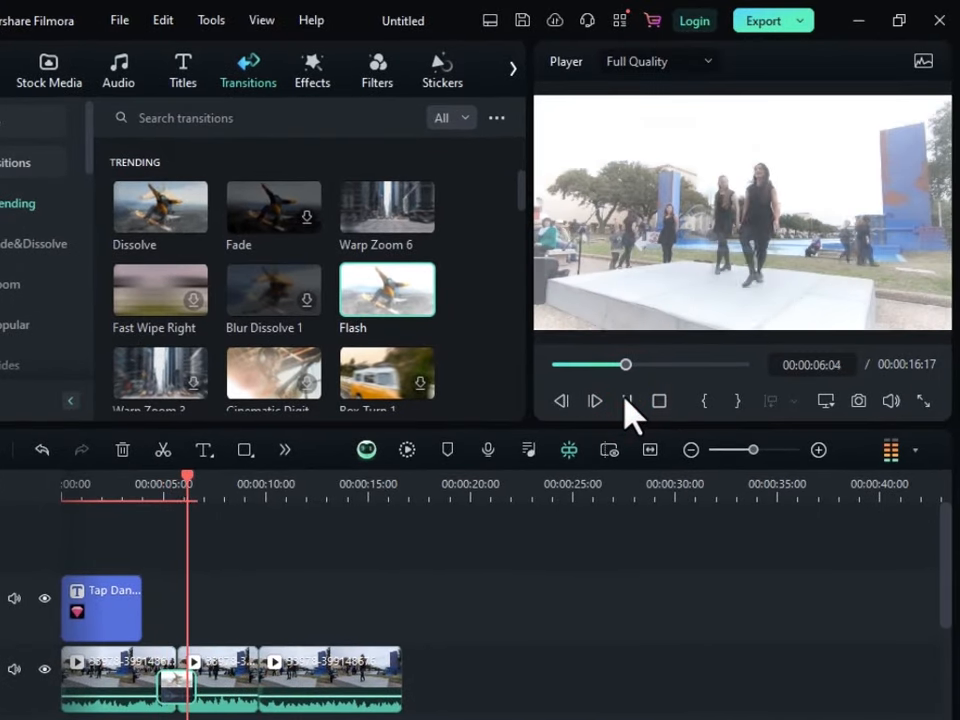
pyautogui.click(627, 400)
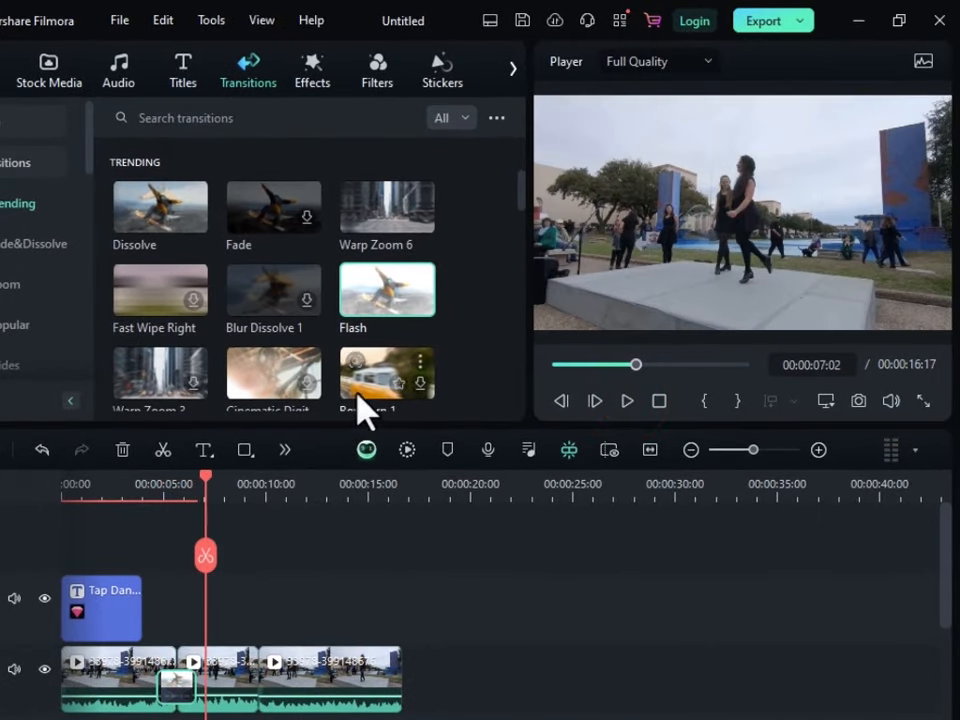
# Step: Preview the "Cinematic Trans..." transition from the Trending category and add it at the cut between the second and third clips
pyautogui.scroll(-5, 414, 336)
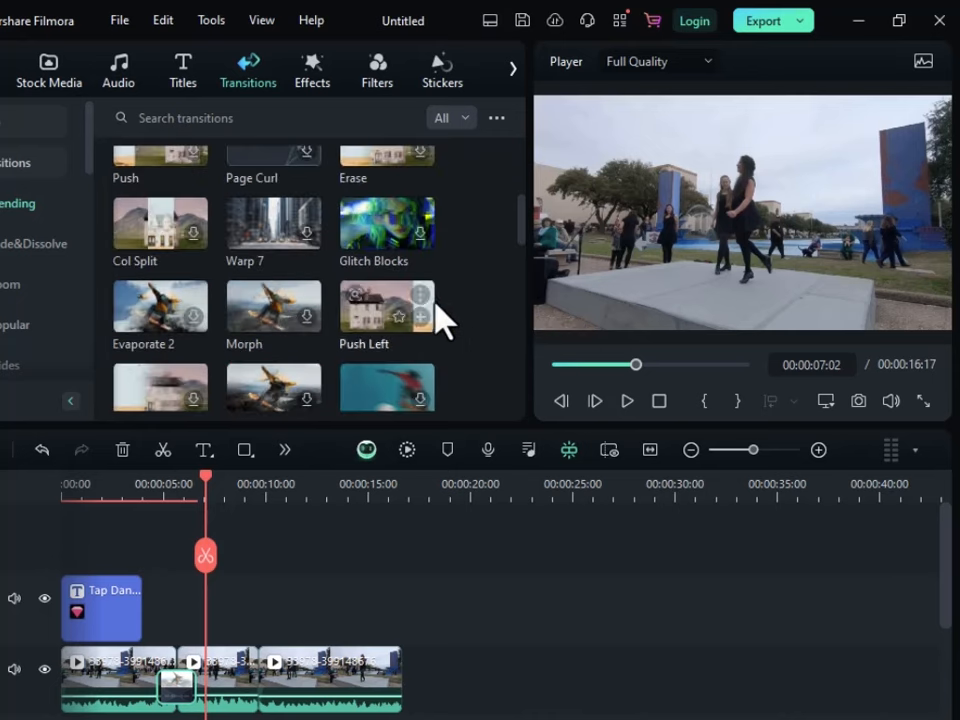
pyautogui.scroll(-3, 446, 320)
pyautogui.scroll(-3, 312, 302)
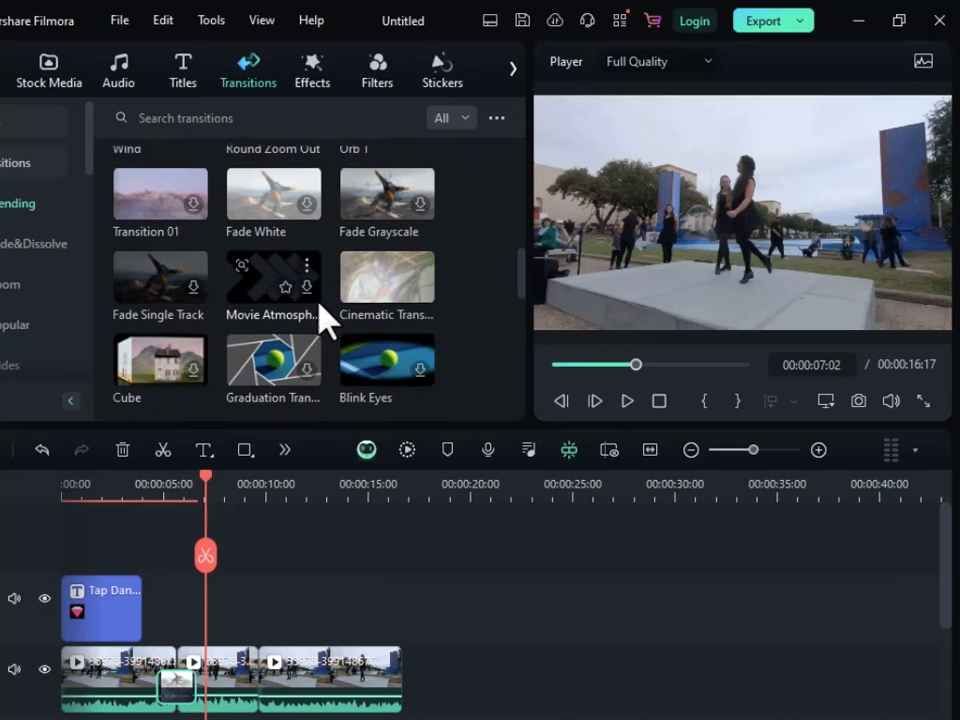
pyautogui.click(380, 279)
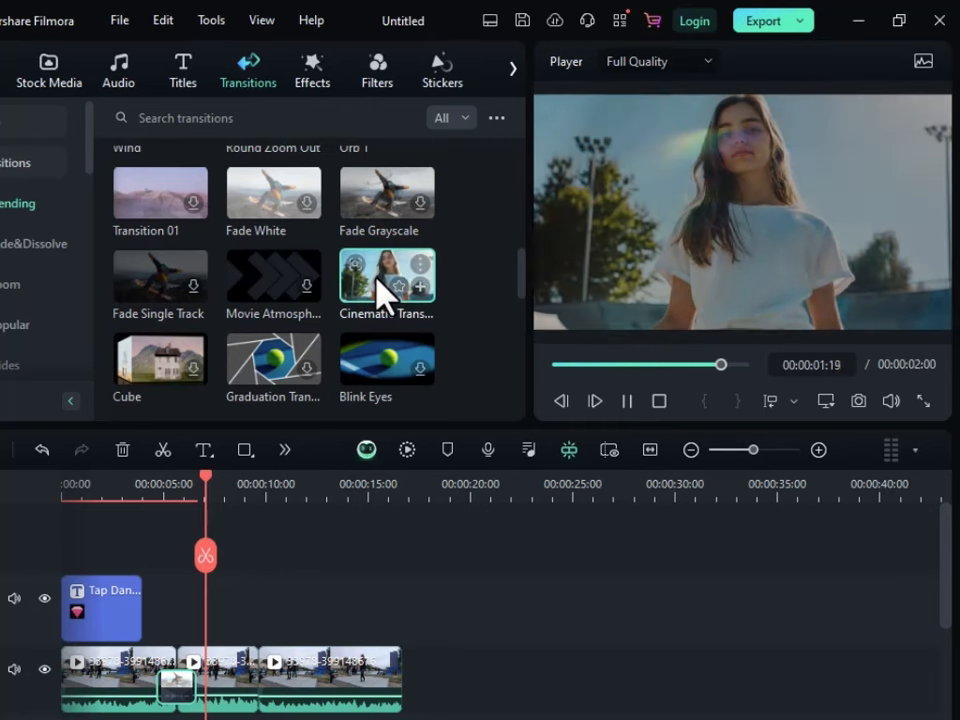
pyautogui.moveTo(386, 281); pyautogui.dragTo(257, 700)
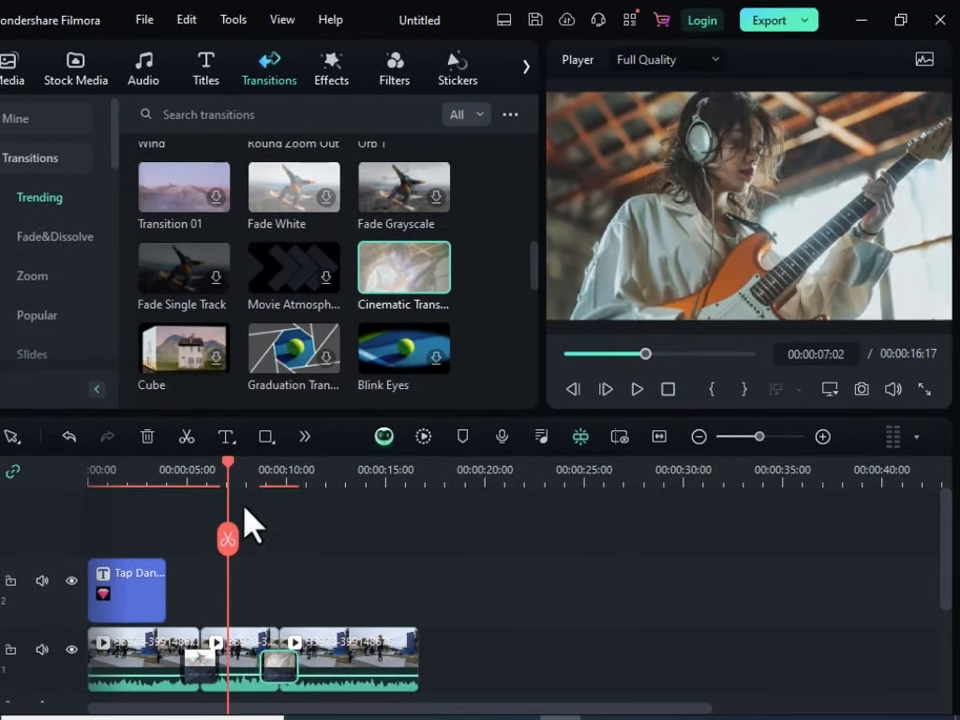
# Step: Play the timeline from 00:00:08:08 to review the transition between the second and third clips
pyautogui.moveTo(226, 462); pyautogui.dragTo(253, 478)
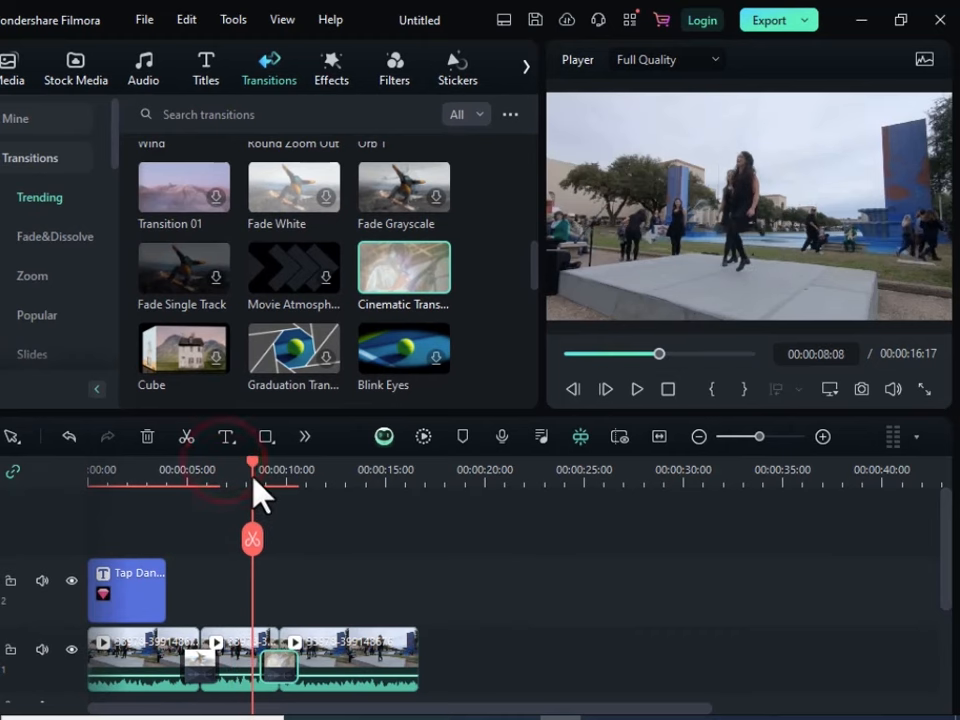
pyautogui.click(637, 389)
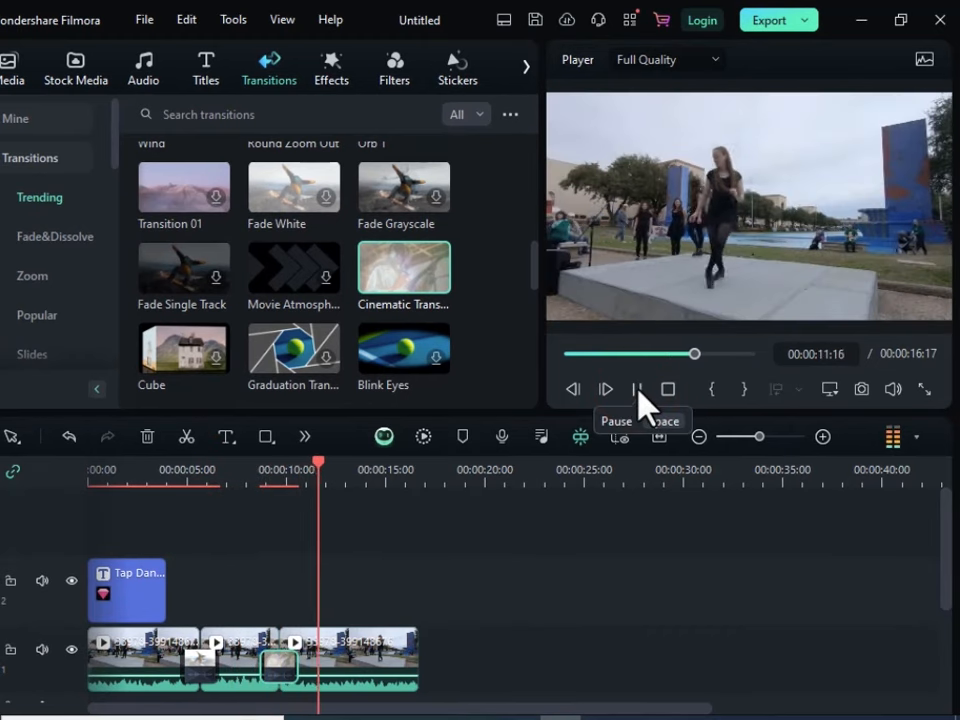
pyautogui.click(637, 389)
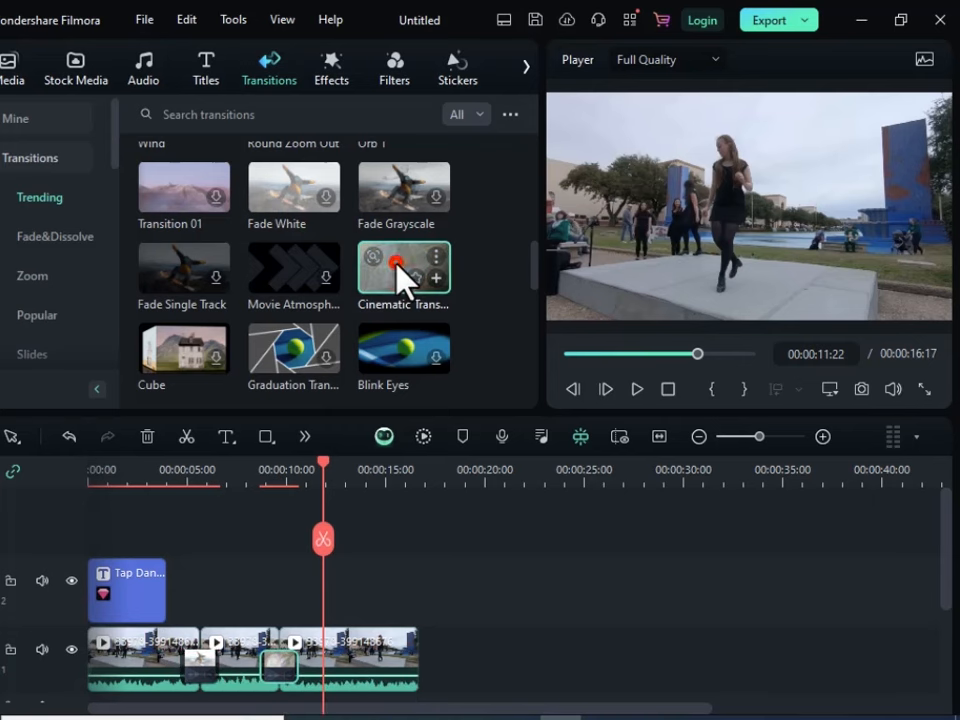
# Step: Replace the Flash transition at the first cut with the "Cinematic Trans..." transition and play back both transitions
pyautogui.moveTo(397, 266); pyautogui.dragTo(194, 668)
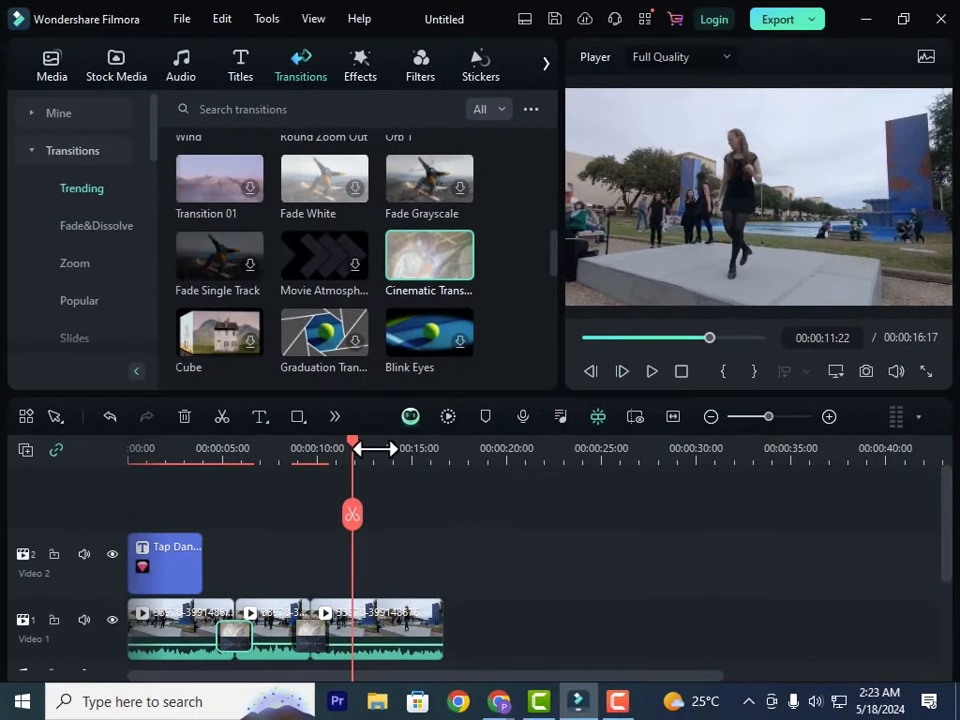
pyautogui.moveTo(353, 442); pyautogui.dragTo(217, 461)
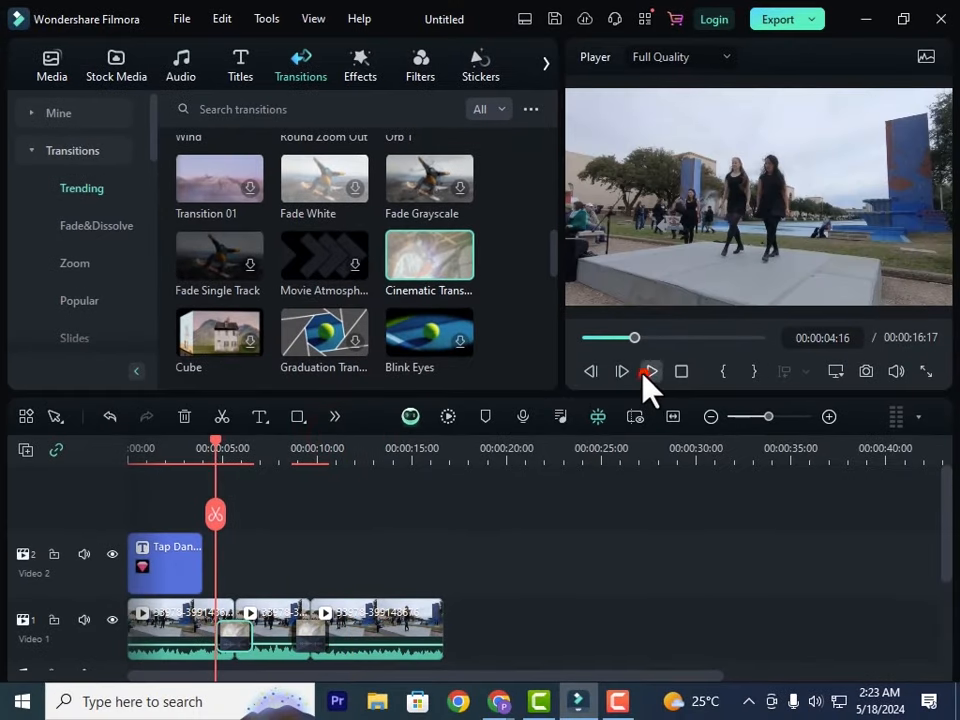
pyautogui.click(650, 372)
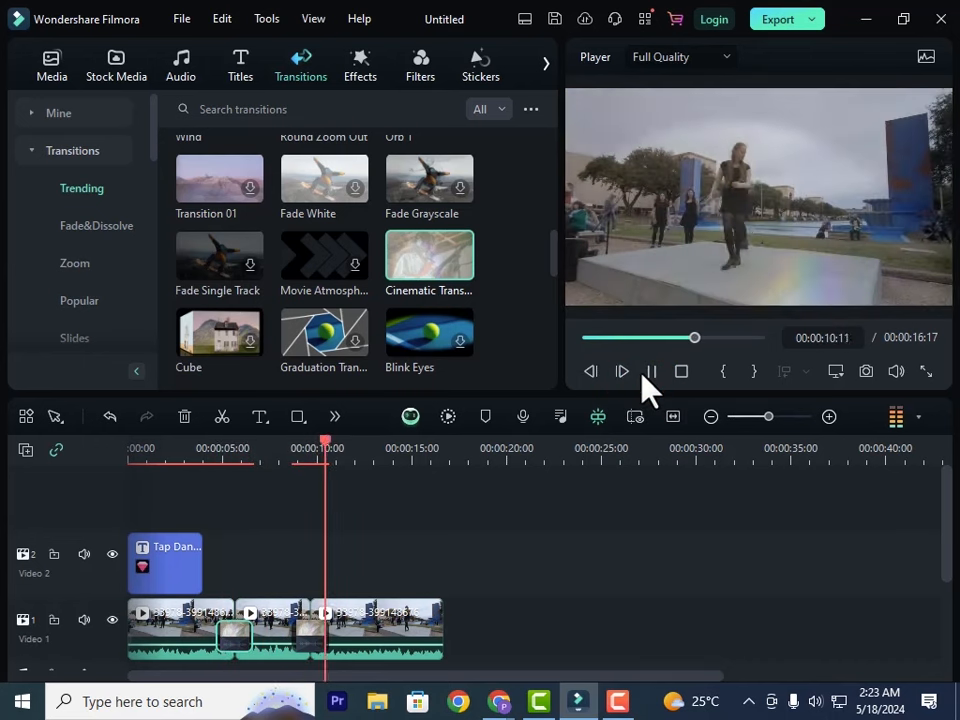
pyautogui.click(650, 372)
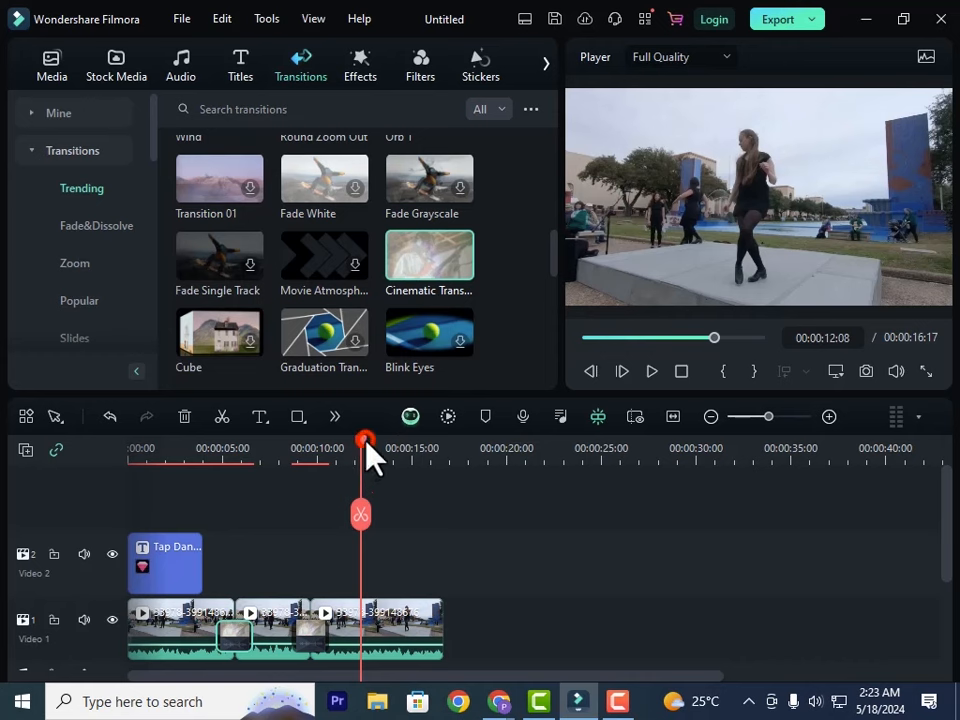
pyautogui.moveTo(364, 444); pyautogui.dragTo(214, 476)
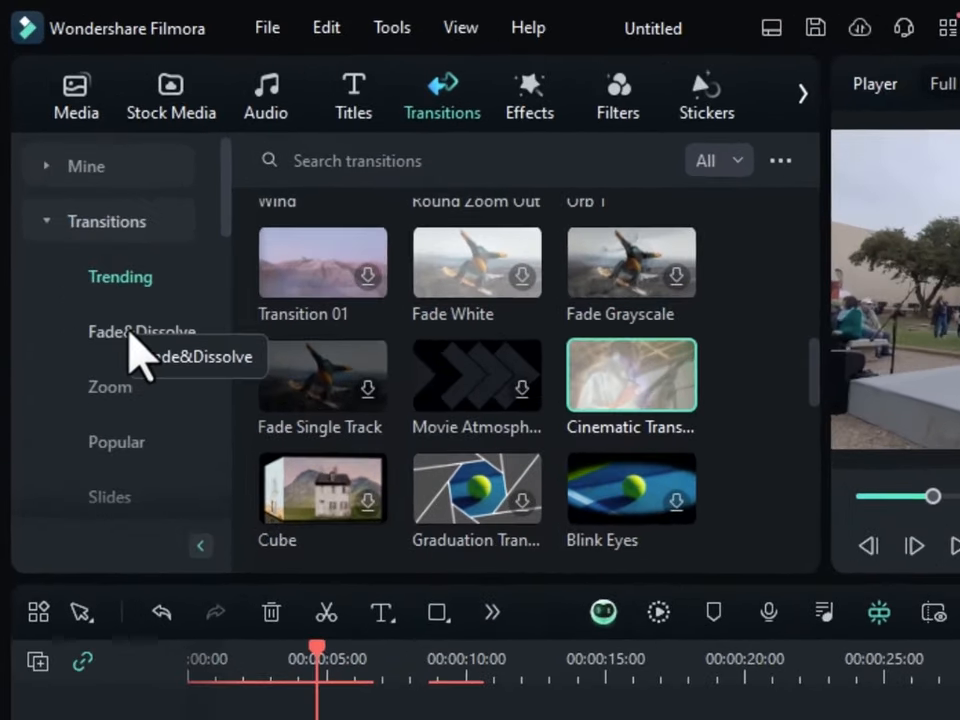
# Step: Browse the transitions offered in the Fade&Dissolve, Zoom and Trending categories
pyautogui.click(85, 225)
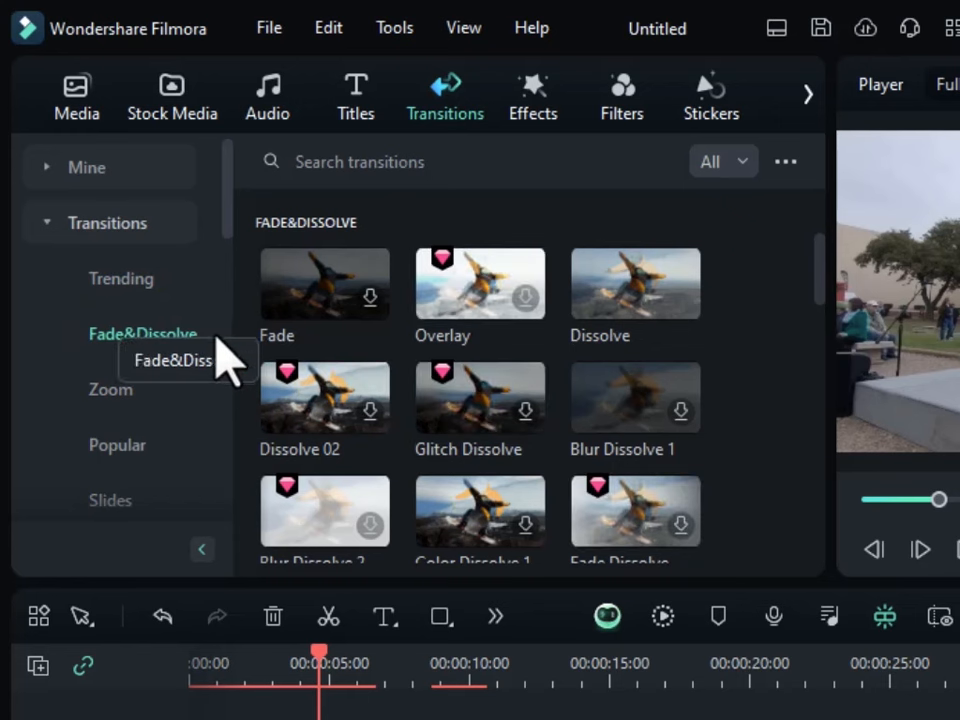
pyautogui.click(100, 388)
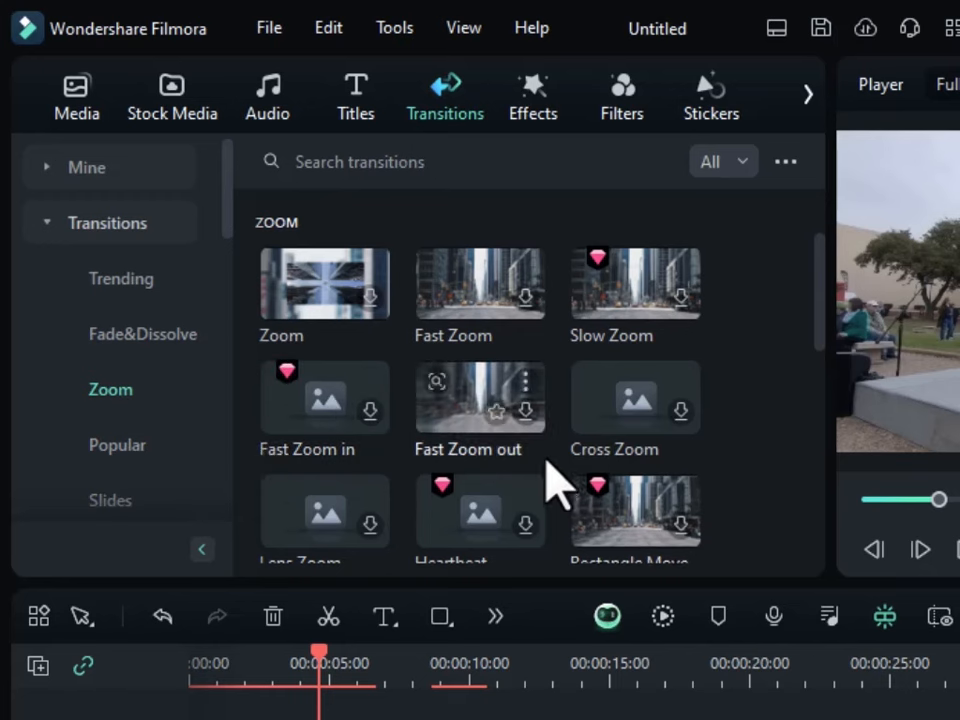
pyautogui.scroll(-5, 540, 455)
pyautogui.scroll(5, 525, 445)
pyautogui.scroll(5, 515, 425)
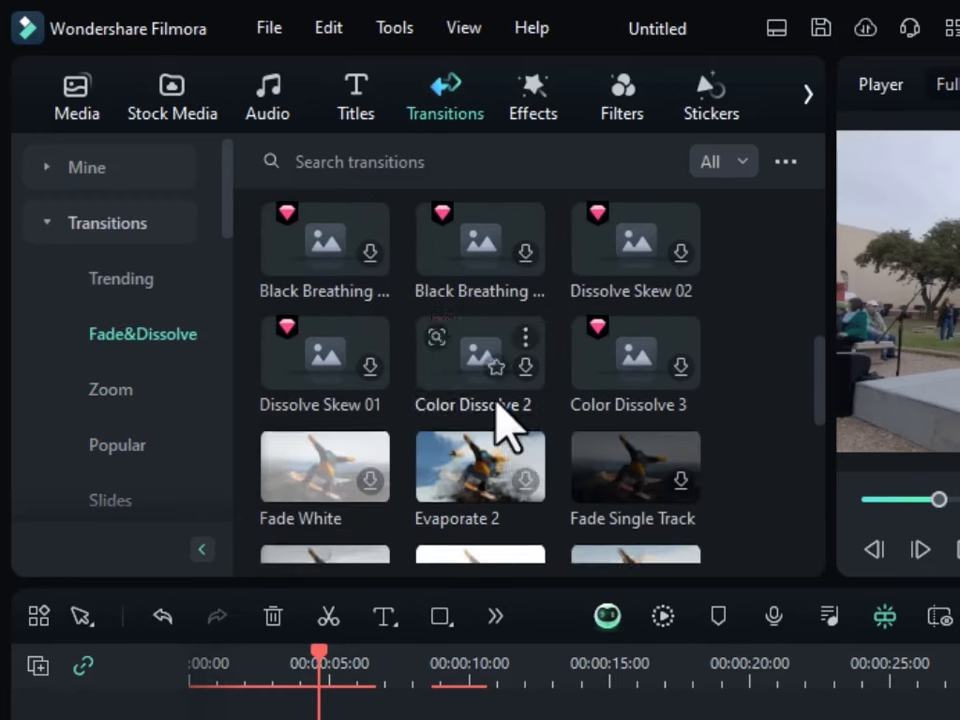
pyautogui.scroll(3, 471, 447)
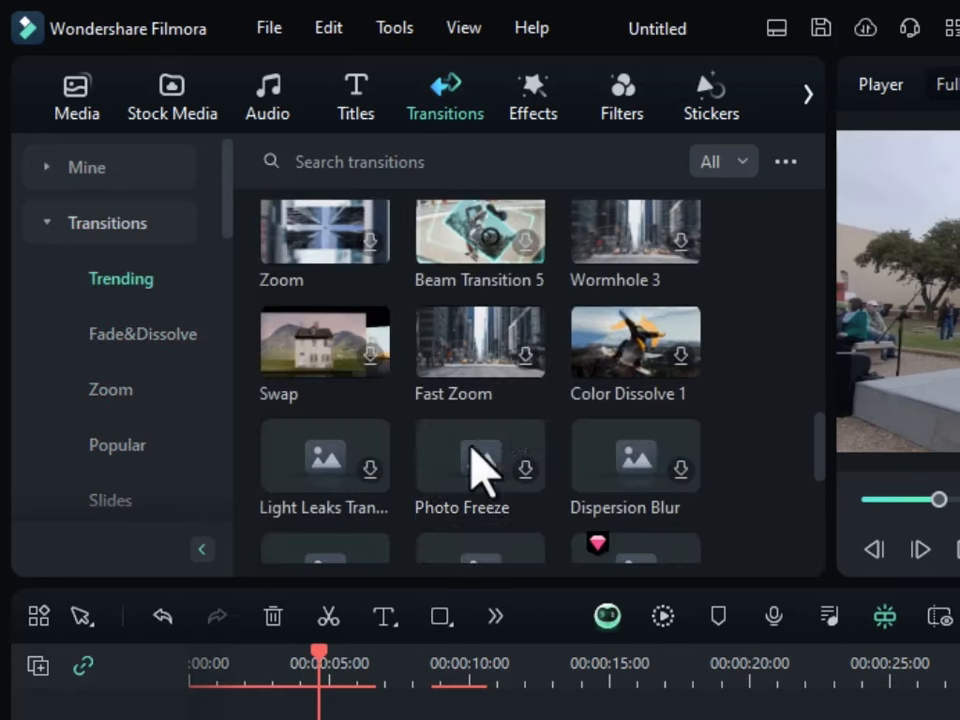
pyautogui.scroll(6, 483, 470)
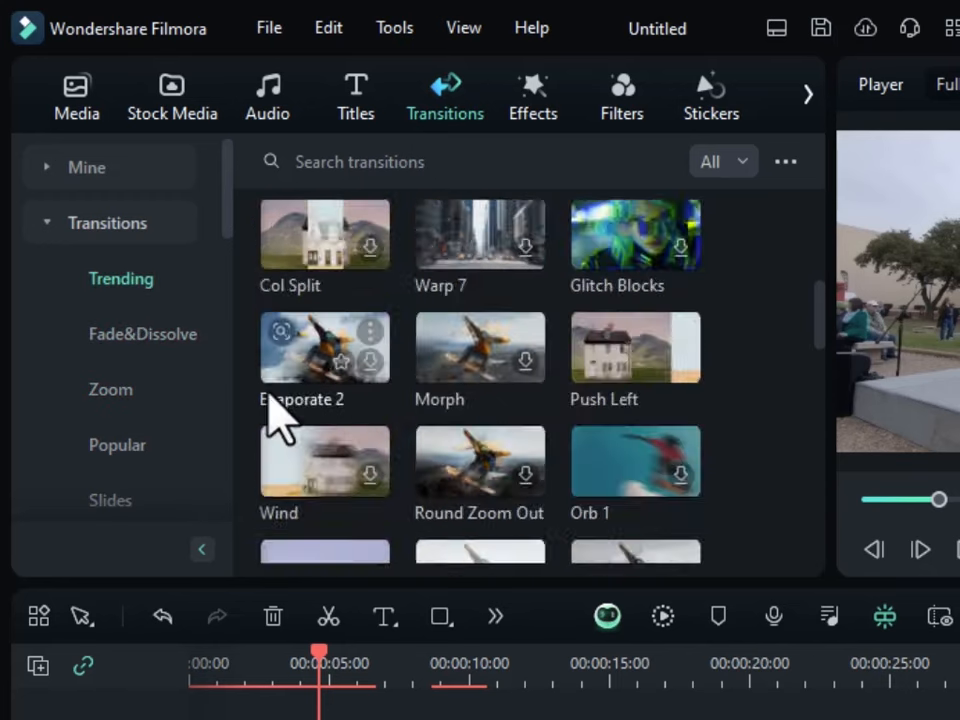
pyautogui.scroll(-10, 611, 390)
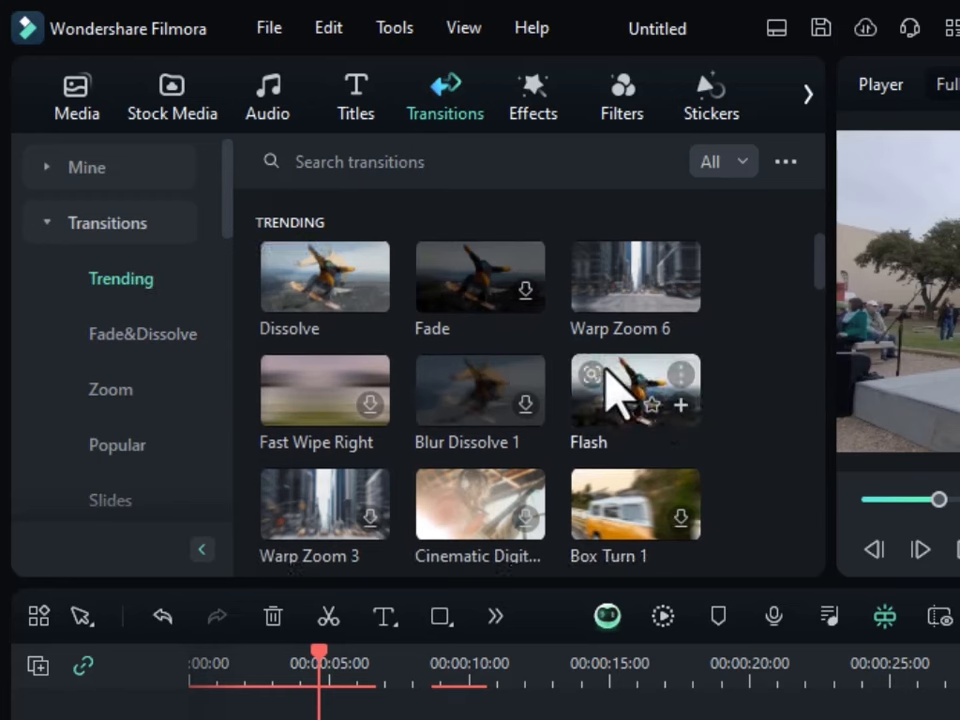
pyautogui.scroll(-1, 600, 420)
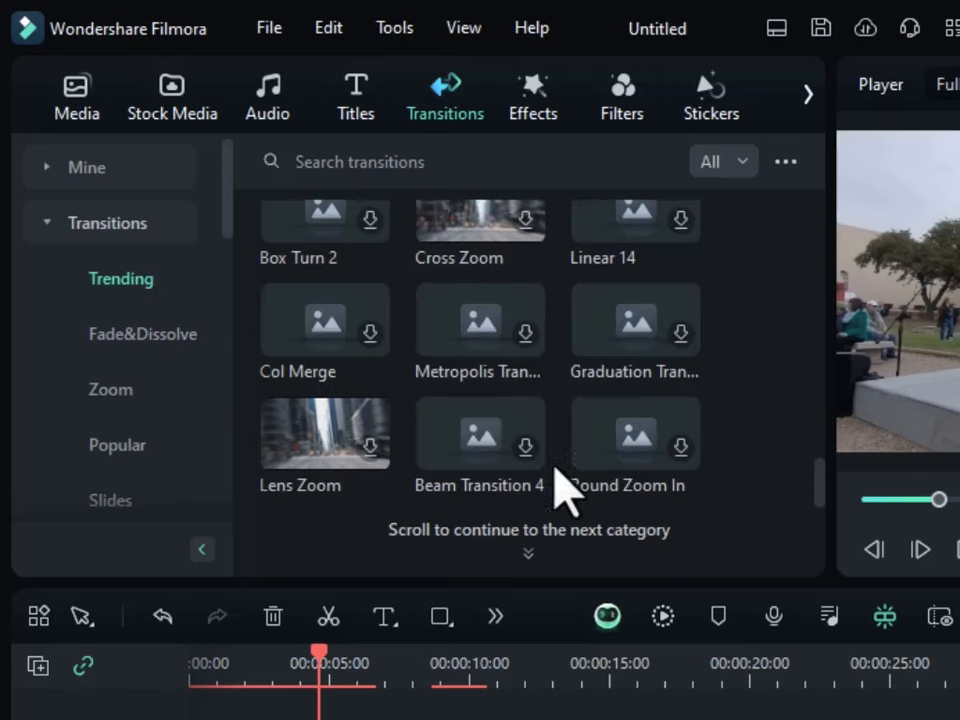
pyautogui.scroll(-5, 660, 415)
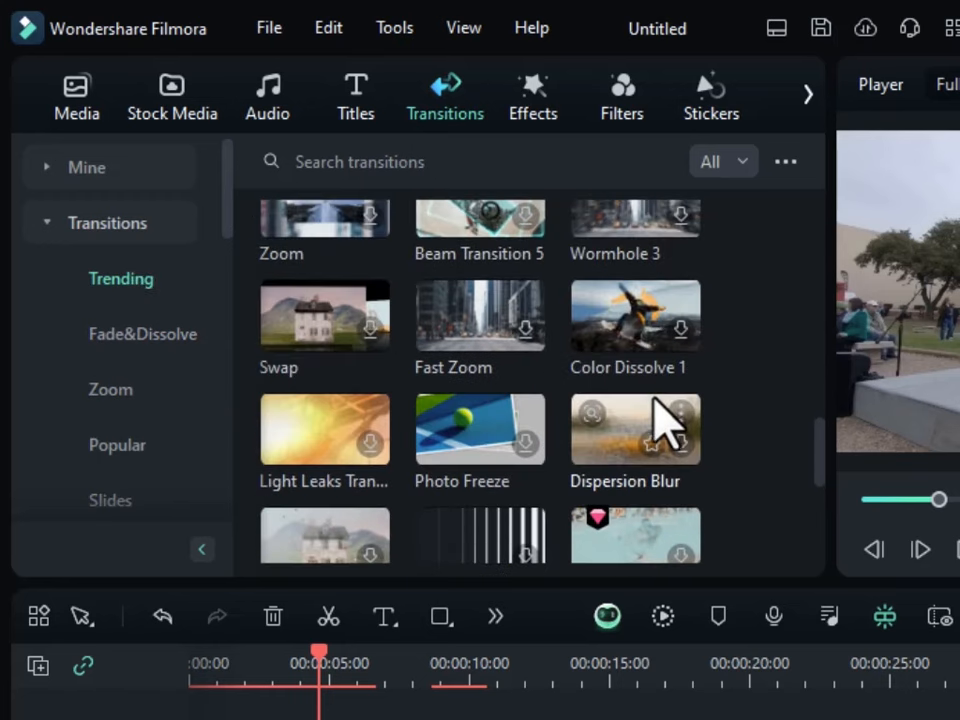
# Step: Download and preview the Fast Zoom transition, and try to apply it over the transition between the first and second clips
pyautogui.click(525, 332)
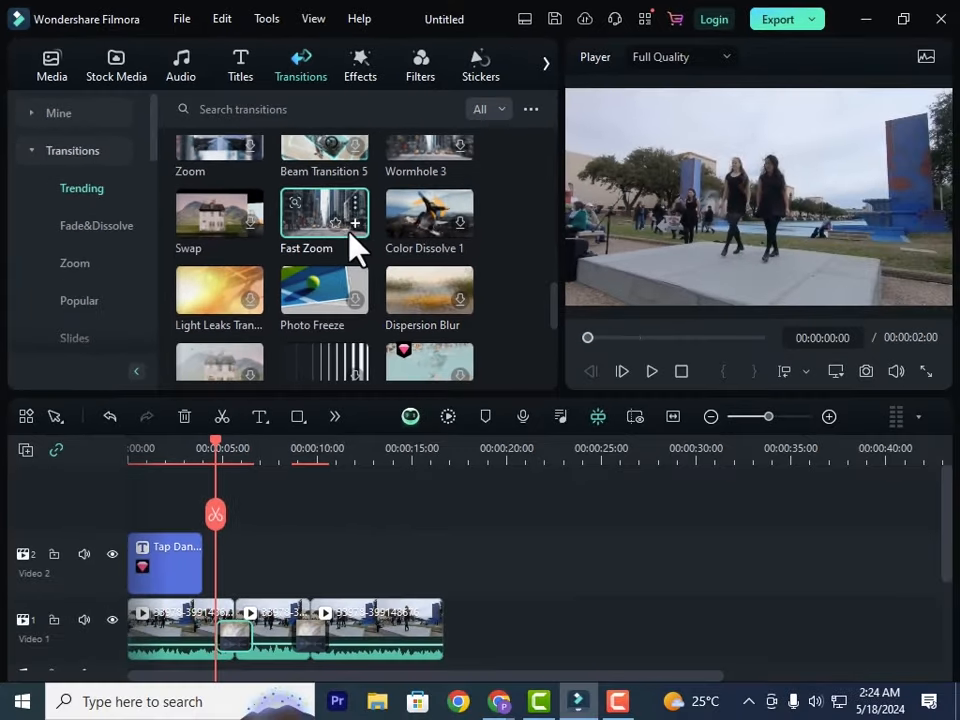
pyautogui.click(340, 228)
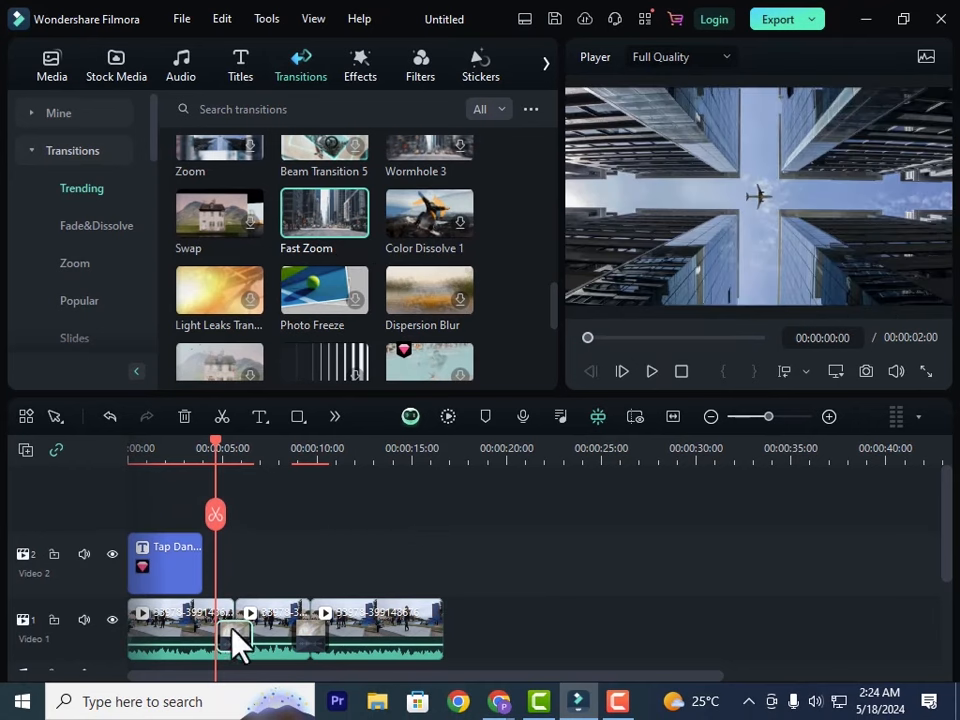
pyautogui.moveTo(236, 640); pyautogui.dragTo(229, 672)
pyautogui.click(650, 368)
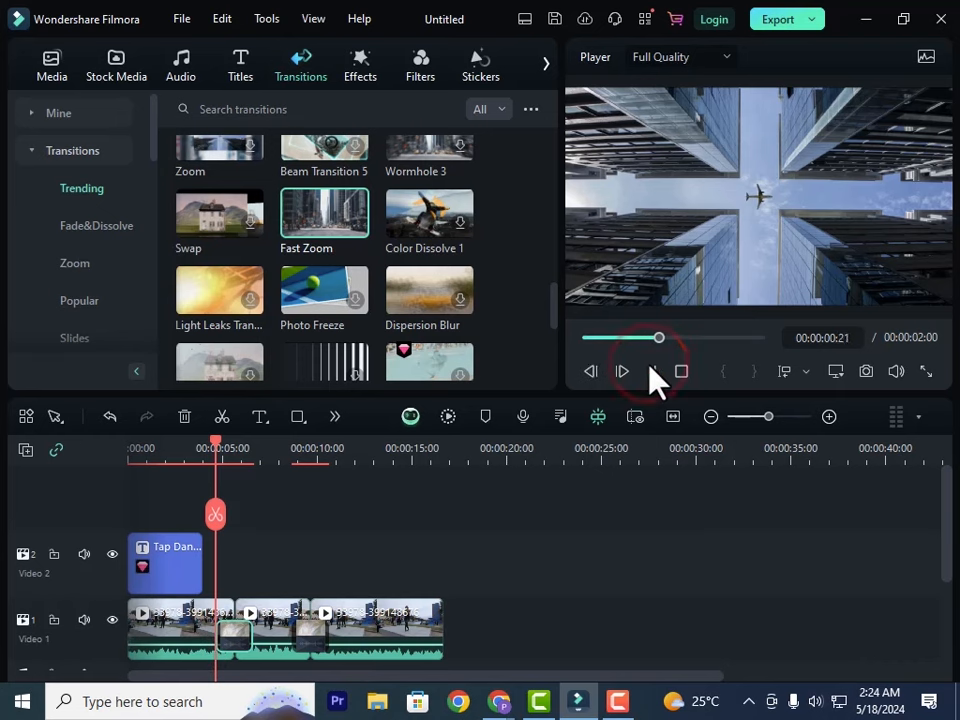
# Step: Play the timeline from 00:00:04:13 to review the transitions at both cuts
pyautogui.click(214, 436)
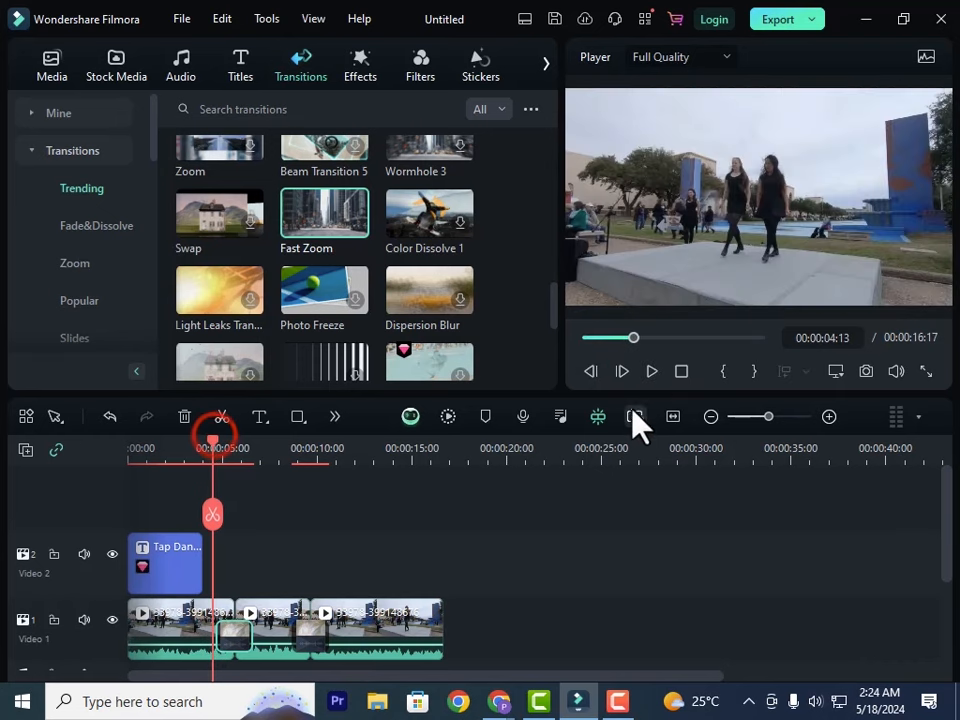
pyautogui.click(651, 371)
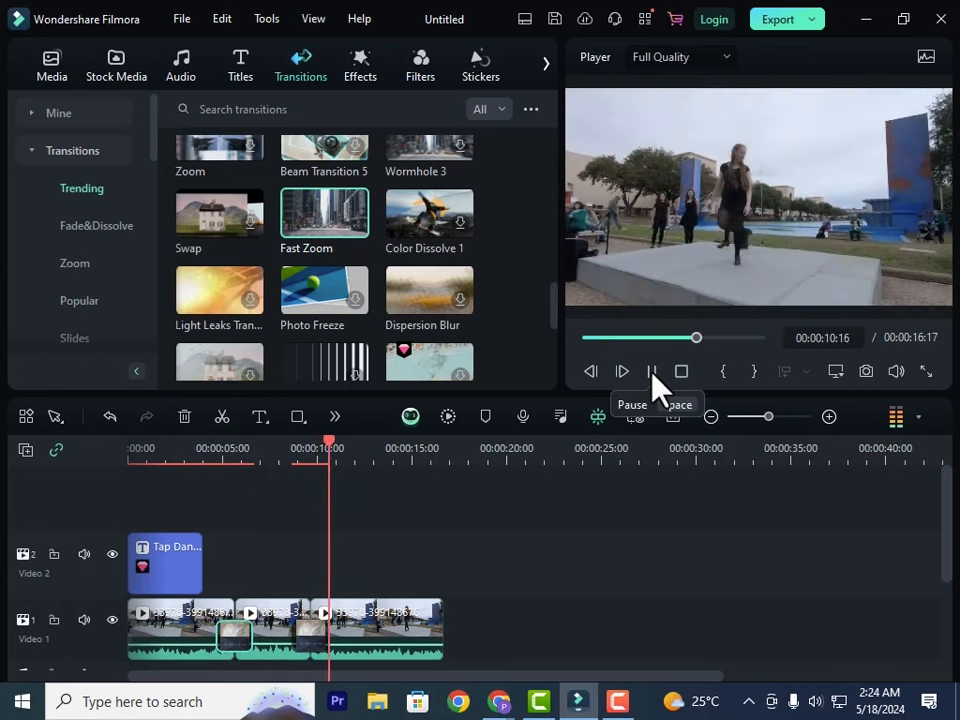
pyautogui.click(652, 372)
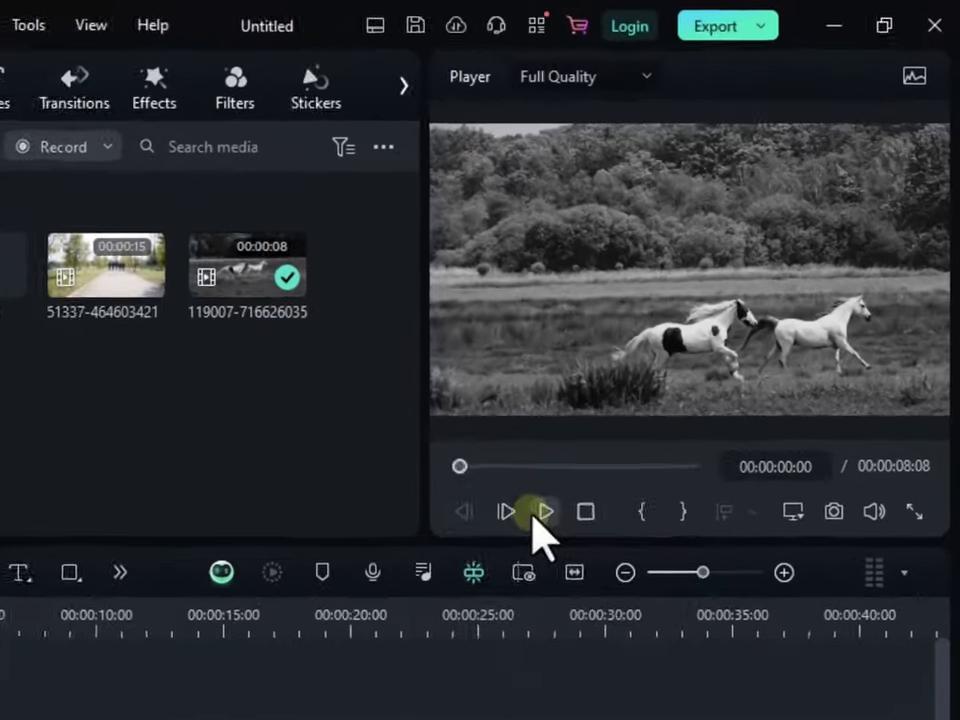
# Step: Play the black-and-white horse clip from the start and pause it at 00:00:06:02
pyautogui.click(651, 381)
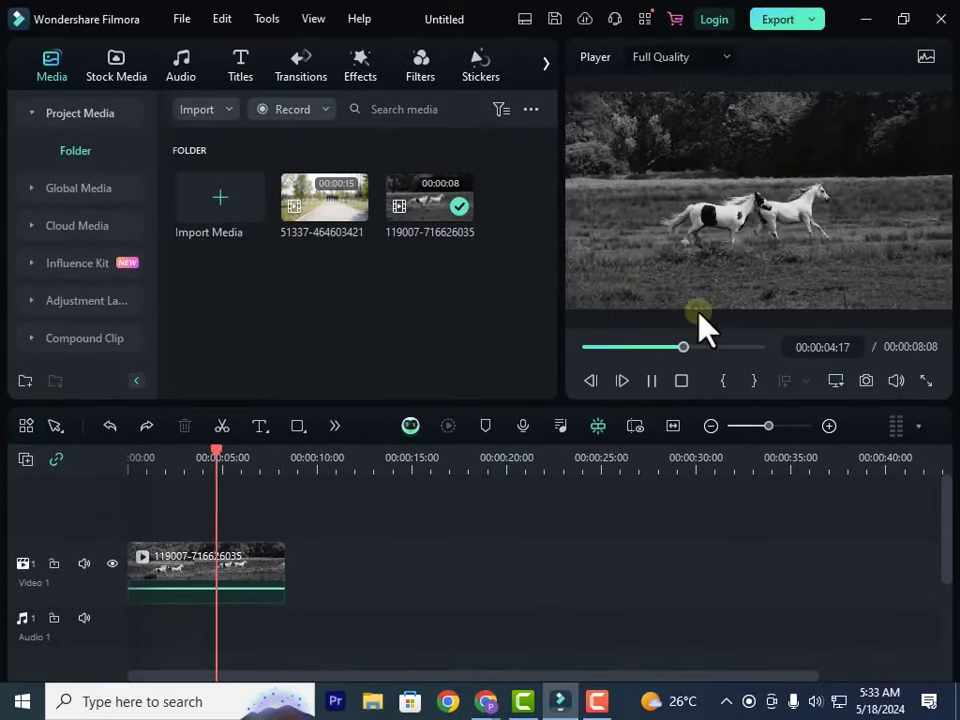
pyautogui.click(651, 381)
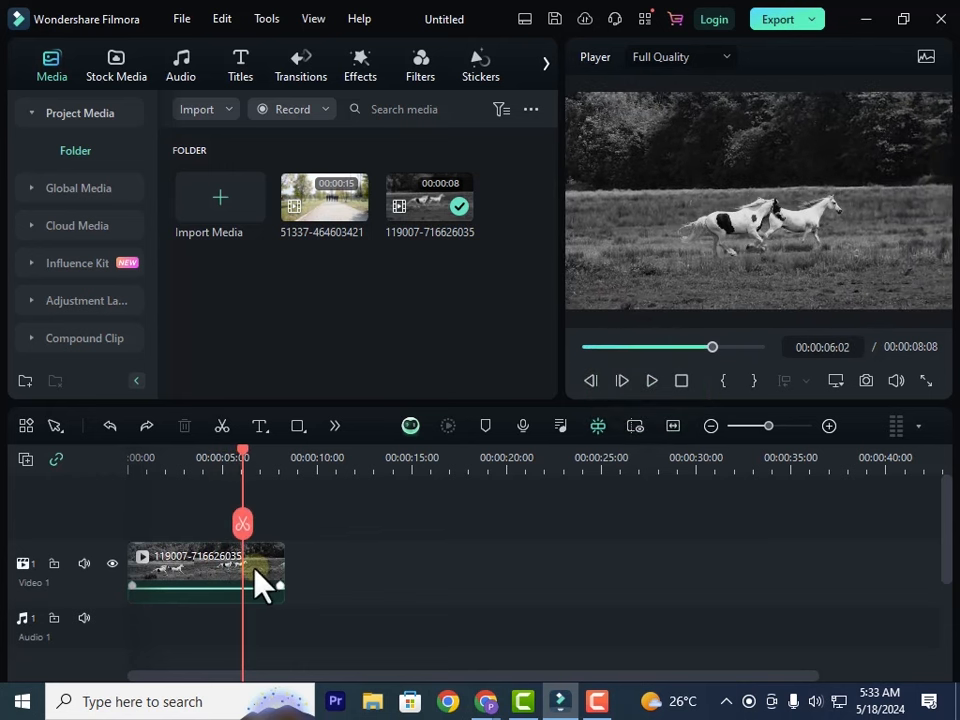
# Step: Open the editing properties of the horse clip on the timeline and bring up its basic Transform scale and position settings
pyautogui.click(219, 566)
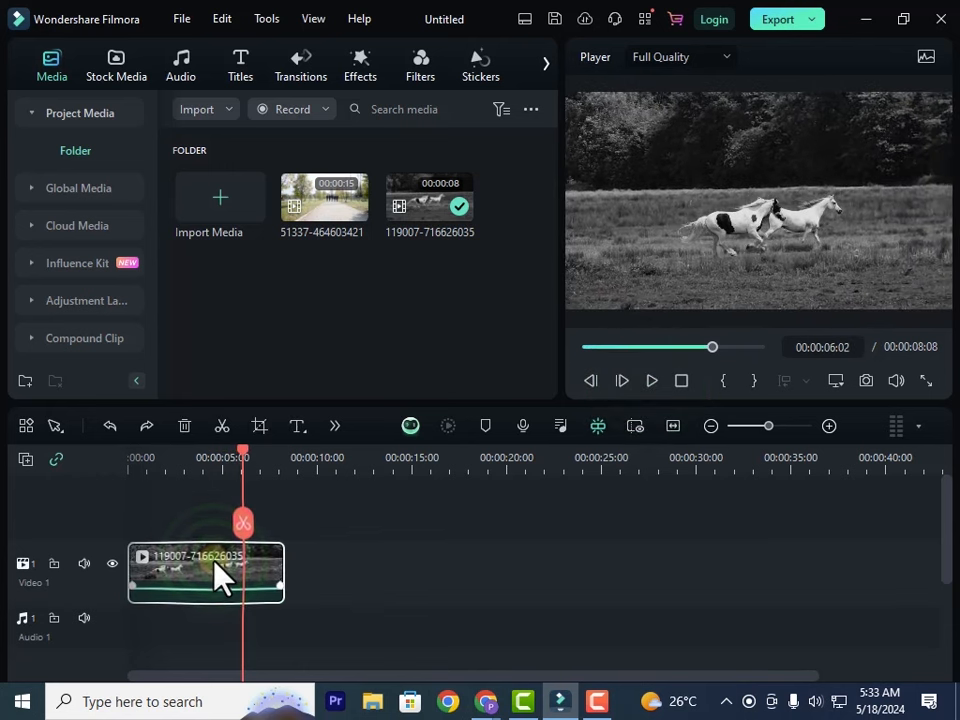
pyautogui.click(210, 559)
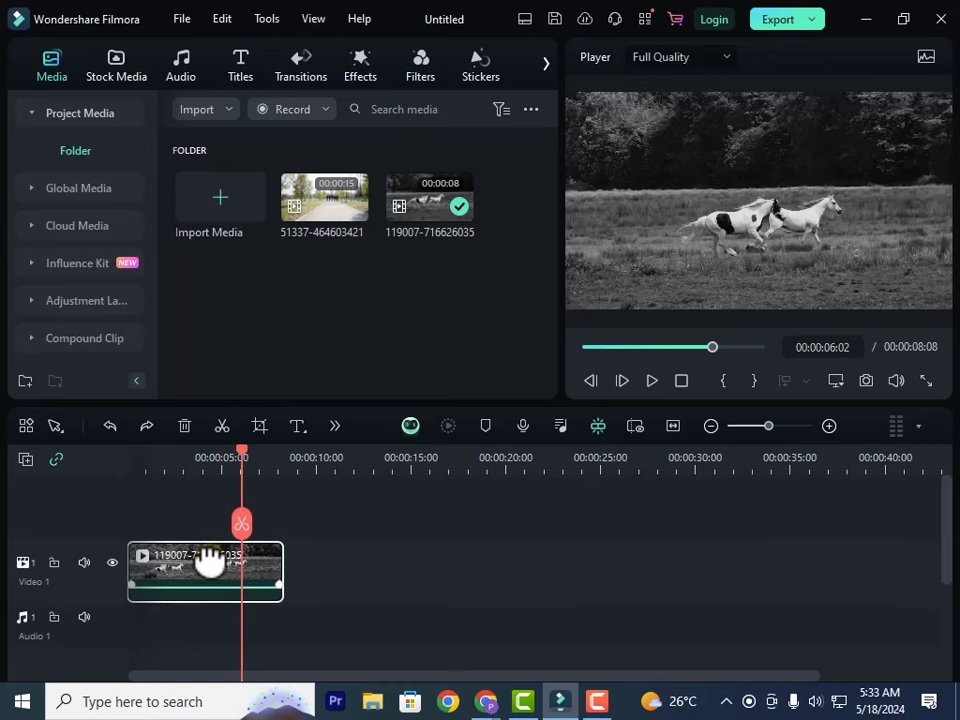
pyautogui.rightClick(195, 566)
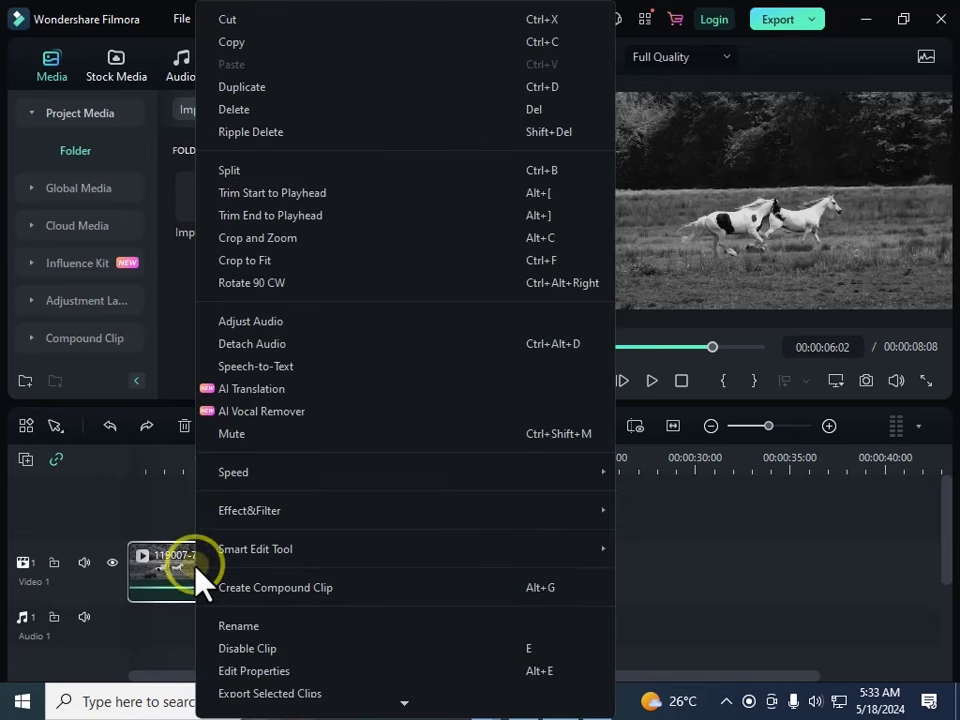
pyautogui.click(245, 672)
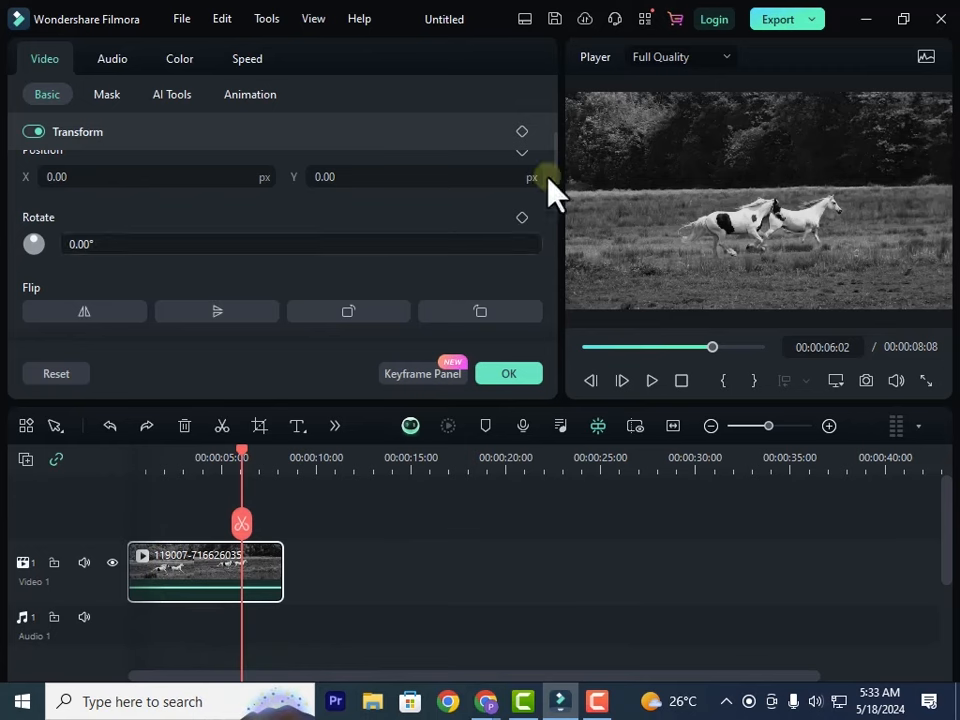
pyautogui.click(460, 548)
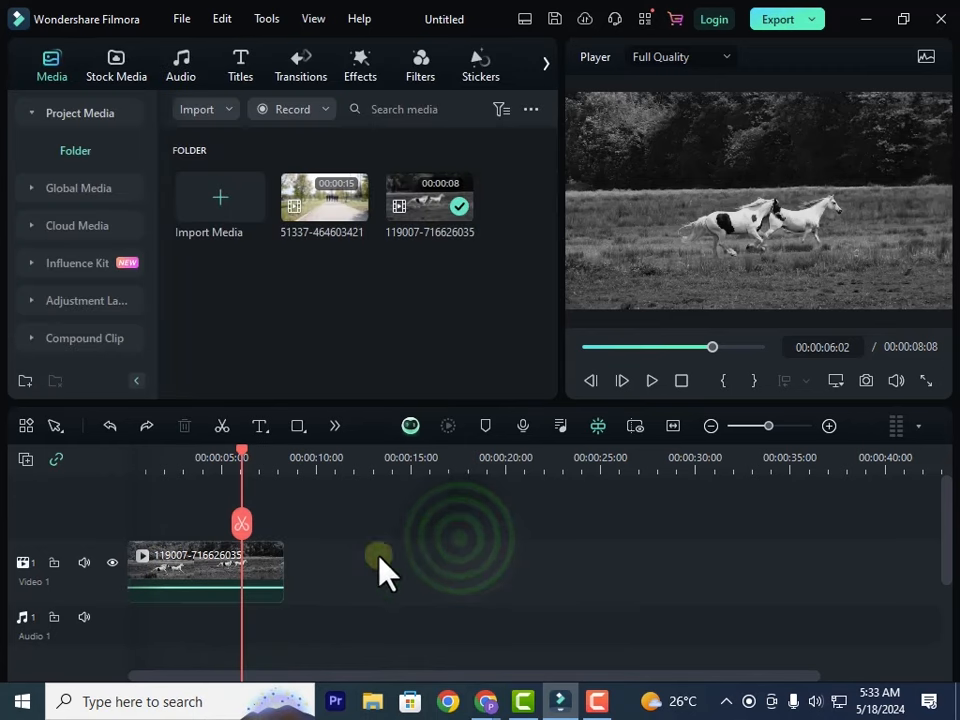
pyautogui.doubleClick(197, 578)
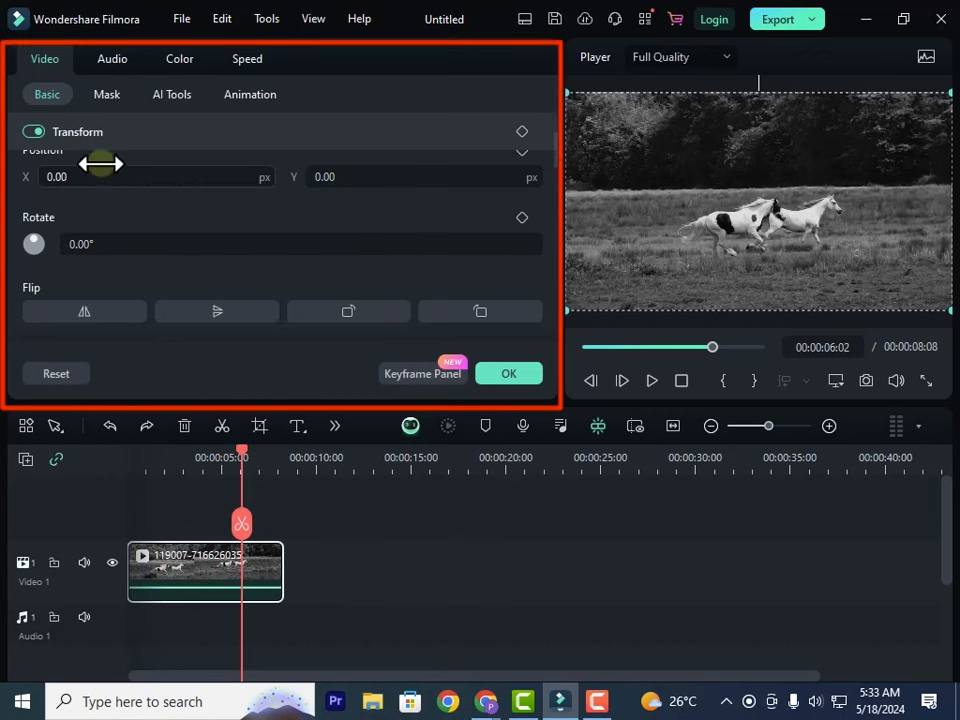
pyautogui.scroll(2, 47, 168)
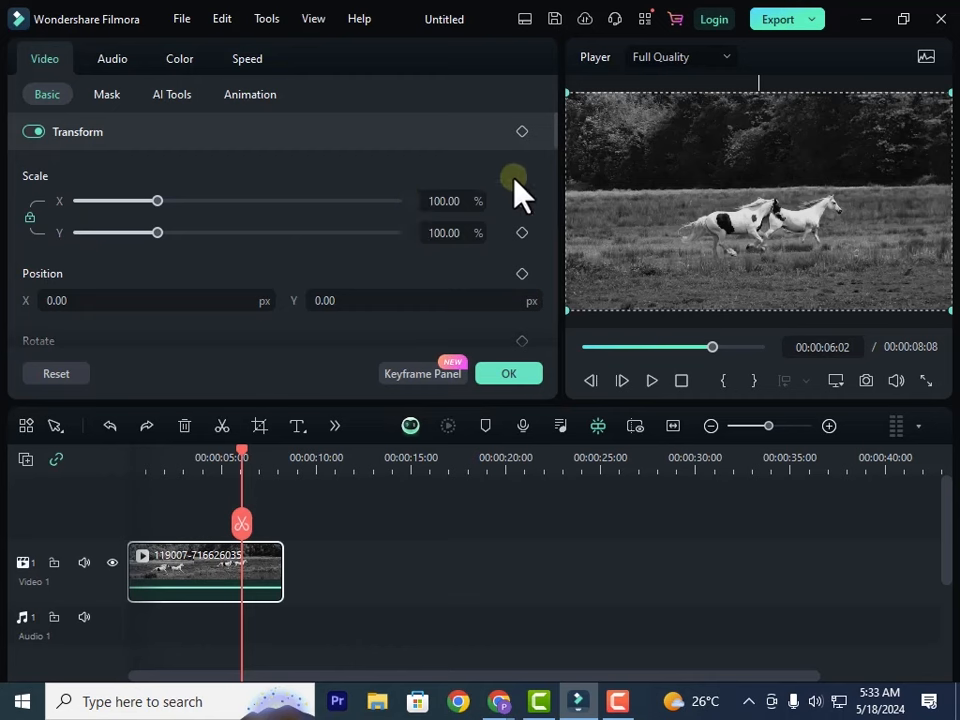
# Step: Try scaling the horse clip with X and Y linked, and unlink them to stretch only the X scale to 116%
pyautogui.moveTo(447, 205); pyautogui.dragTo(451, 208)
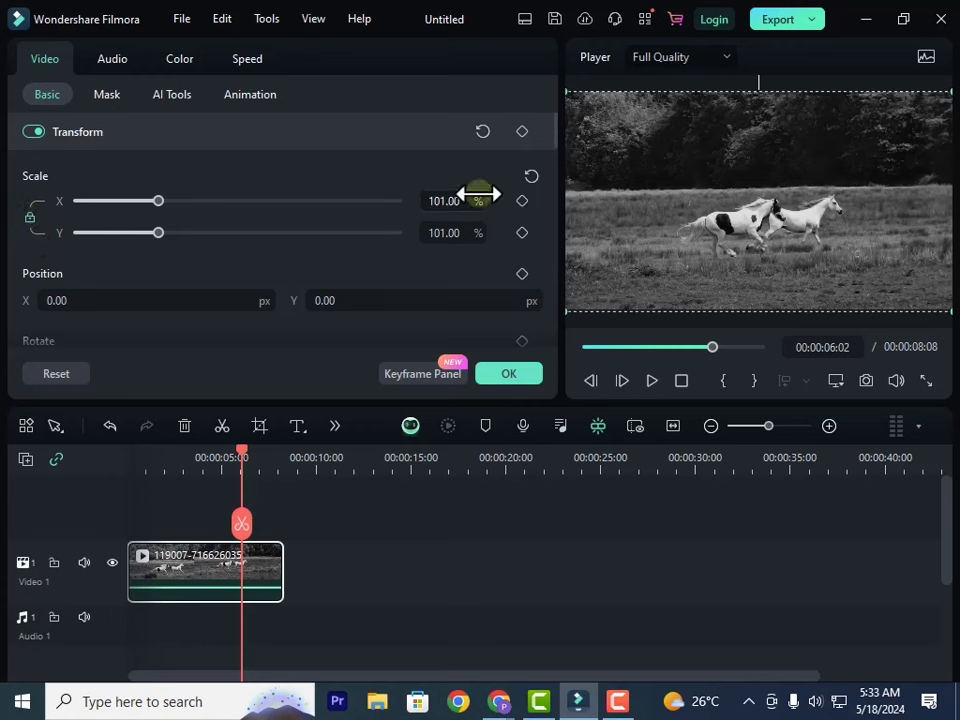
pyautogui.moveTo(449, 200); pyautogui.dragTo(450, 208)
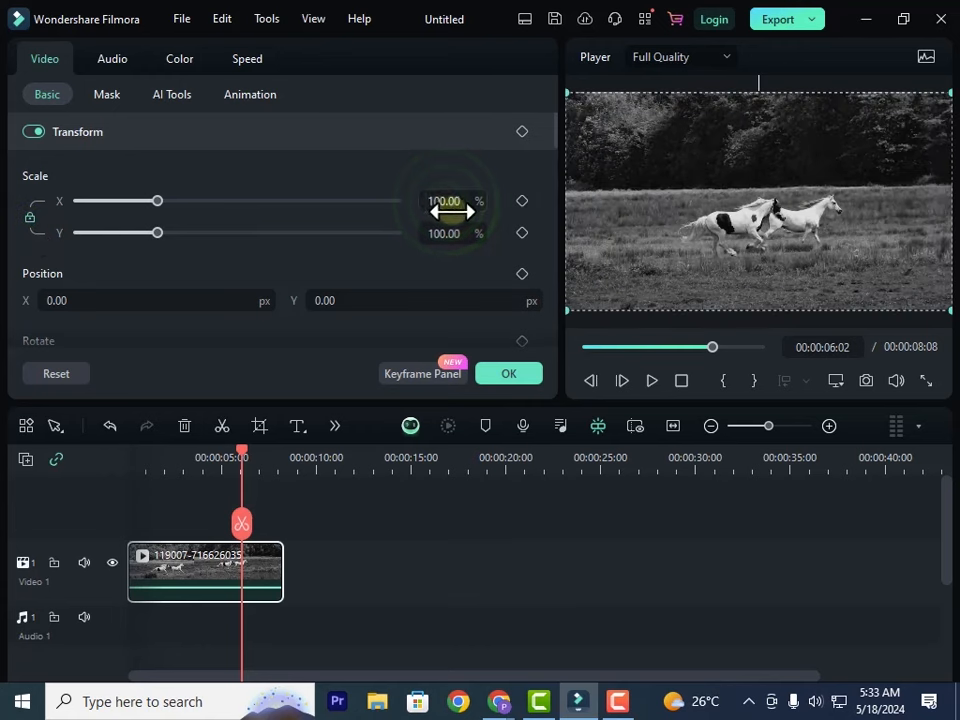
pyautogui.click(30, 218)
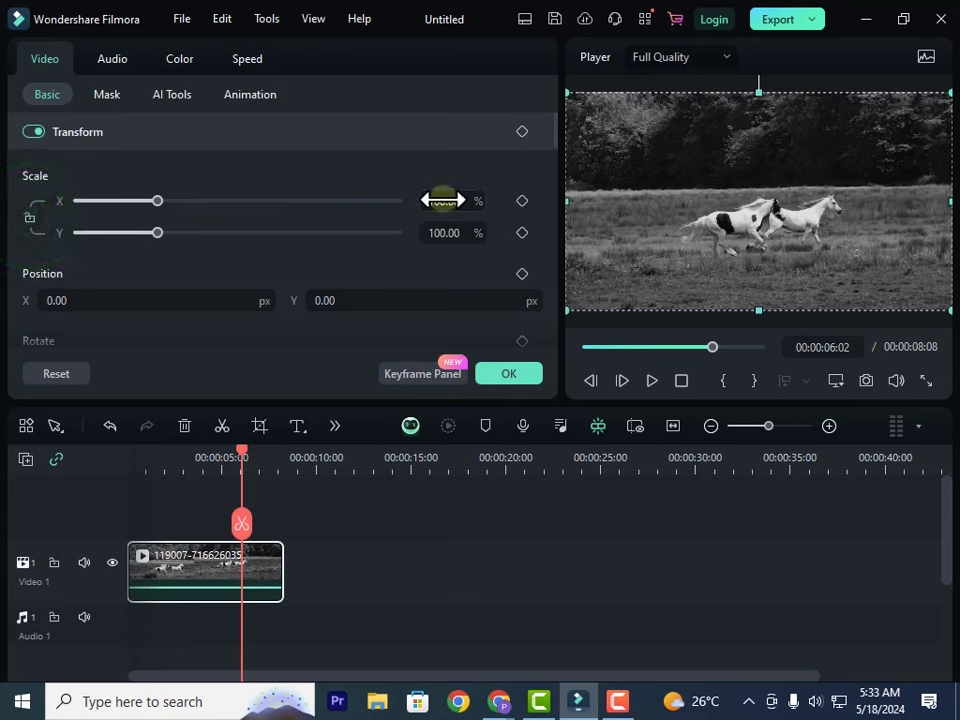
pyautogui.moveTo(442, 200); pyautogui.dragTo(472, 237)
# Step: Undo the scale changes on the horse clip, including the unlinking of X and Y
pyautogui.hotkey('ctrl', 'z')
pyautogui.hotkey('ctrl', 'z')
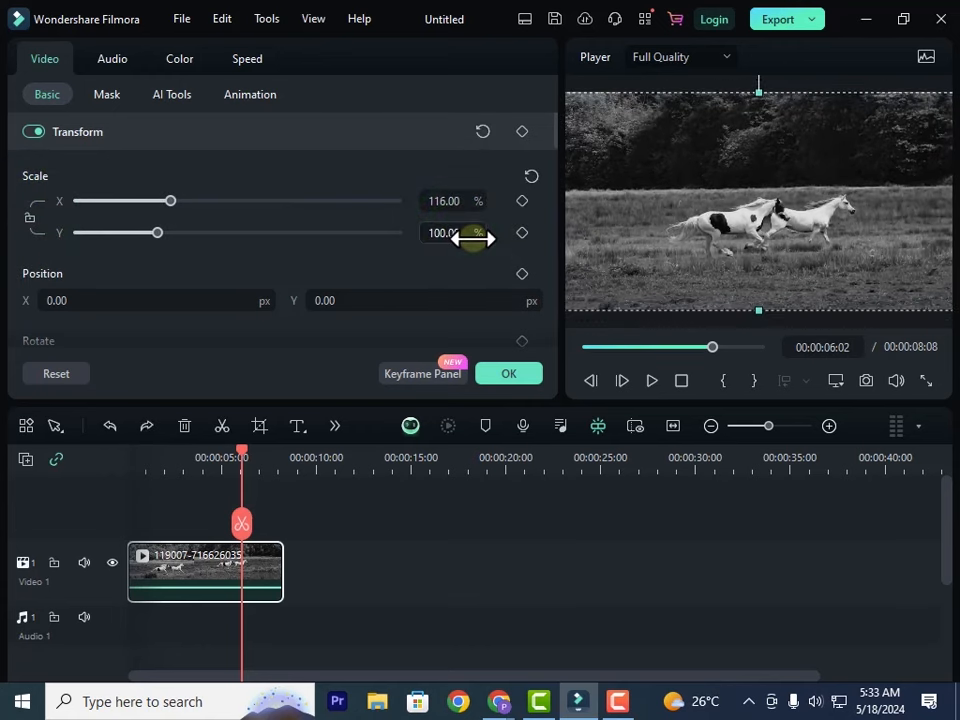
pyautogui.hotkey('ctrl', 'z')
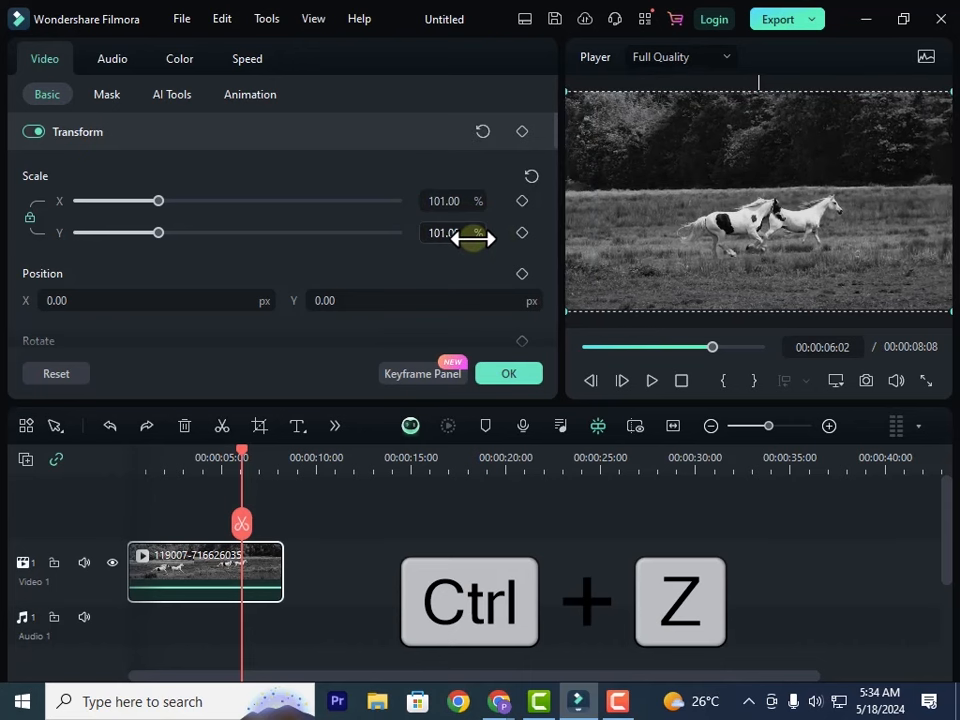
pyautogui.hotkey('ctrl', 'z')
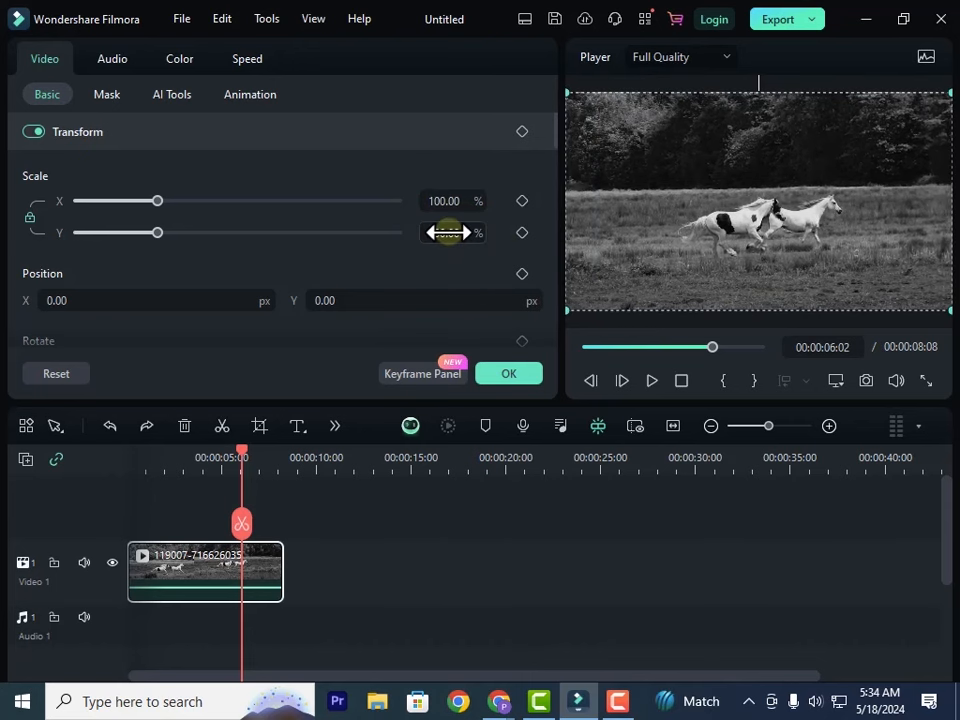
# Step: Try shifting the horse clip's X and Y position slightly, and undo both moves
pyautogui.scroll(-1, 446, 232)
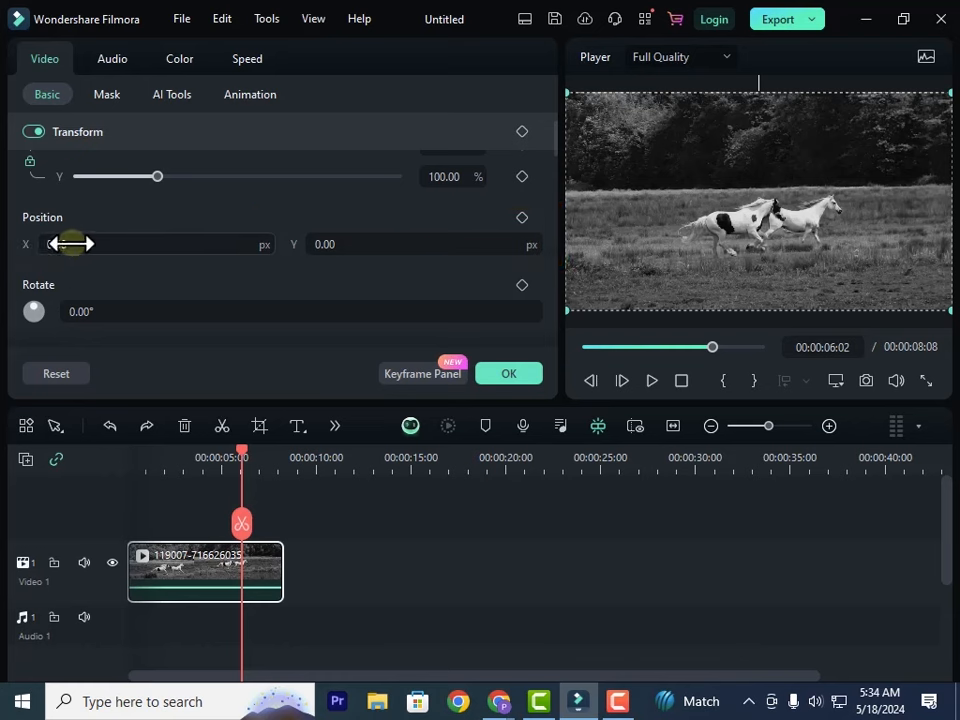
pyautogui.moveTo(73, 243); pyautogui.dragTo(69, 242)
pyautogui.moveTo(338, 236); pyautogui.dragTo(335, 236)
pyautogui.hotkey('ctrl', 'z')
pyautogui.hotkey('ctrl', 'z')
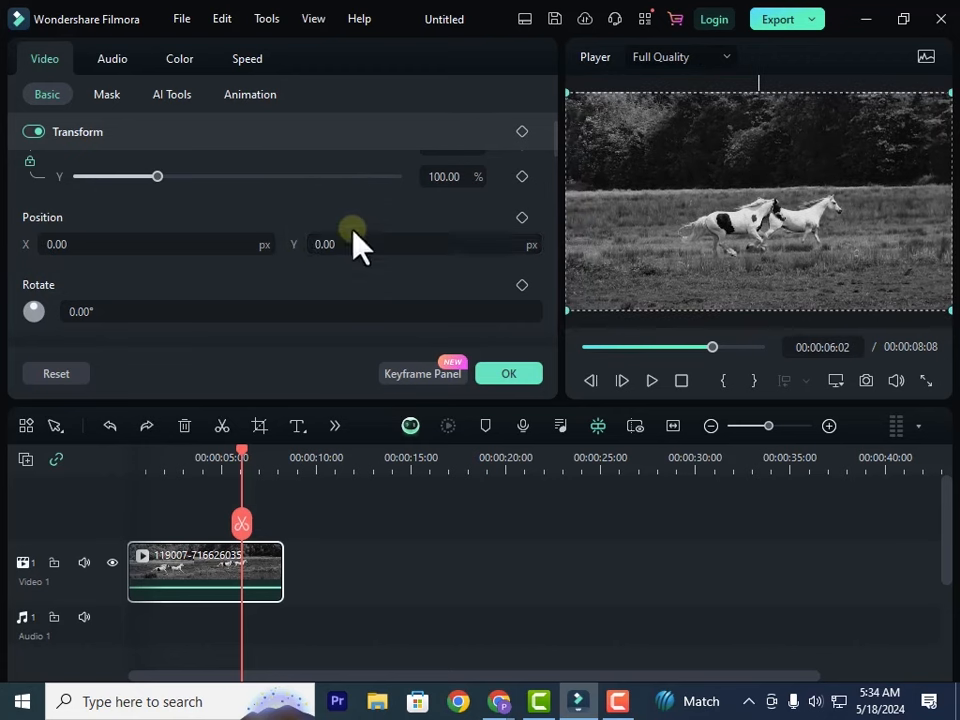
# Step: Try rotating the horse clip by 16.69°, 118.43° and on to 361.60°, and reset the rotation
pyautogui.scroll(-1, 355, 240)
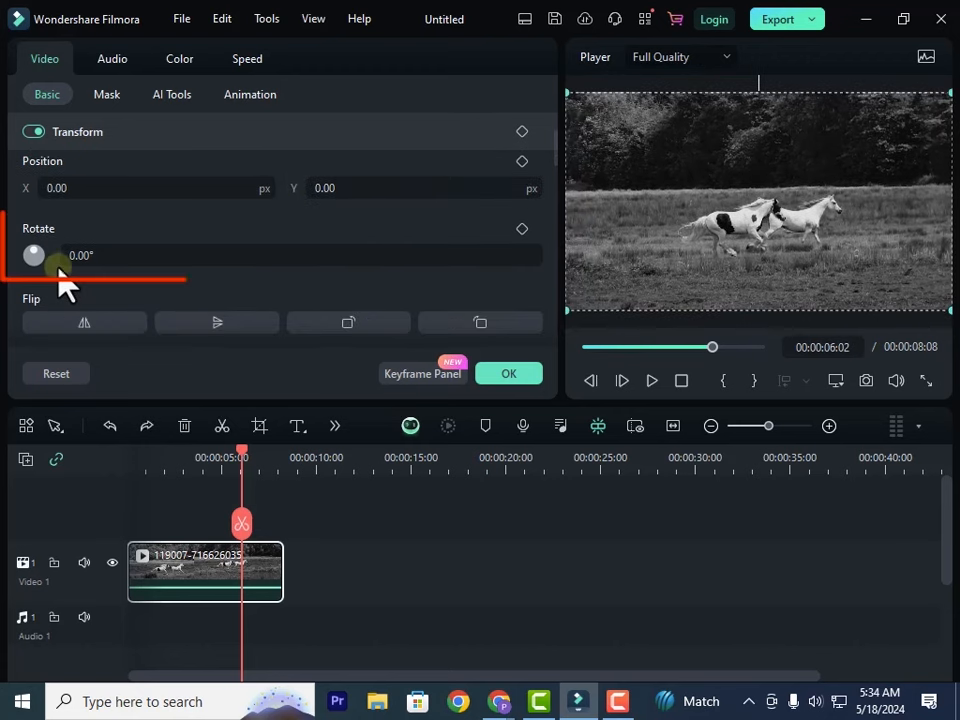
pyautogui.moveTo(36, 250); pyautogui.dragTo(37, 251)
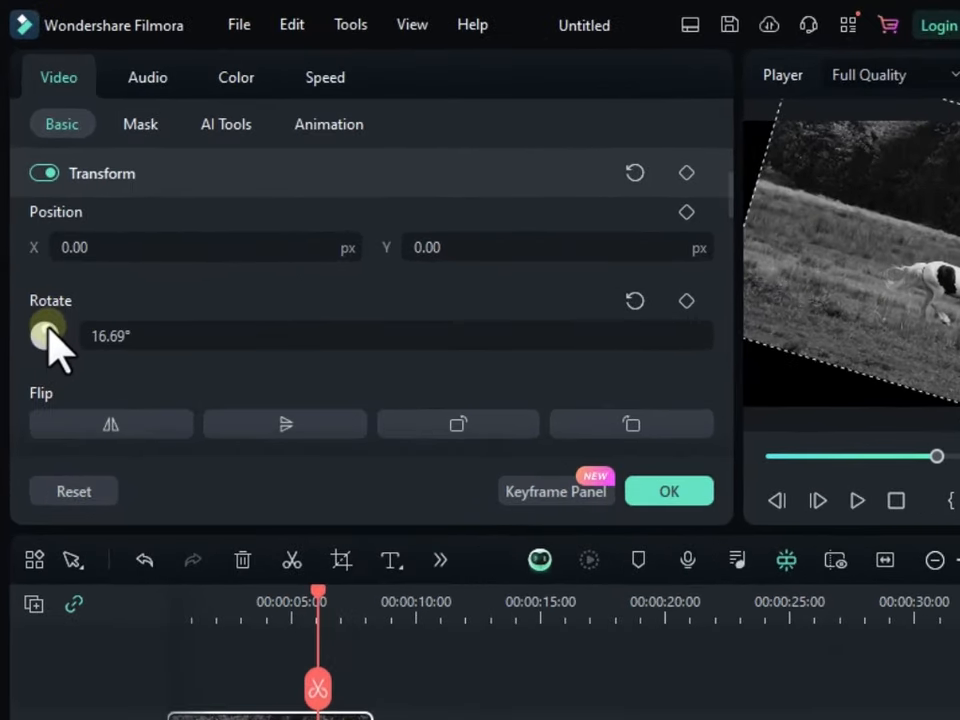
pyautogui.moveTo(47, 331); pyautogui.dragTo(73, 357)
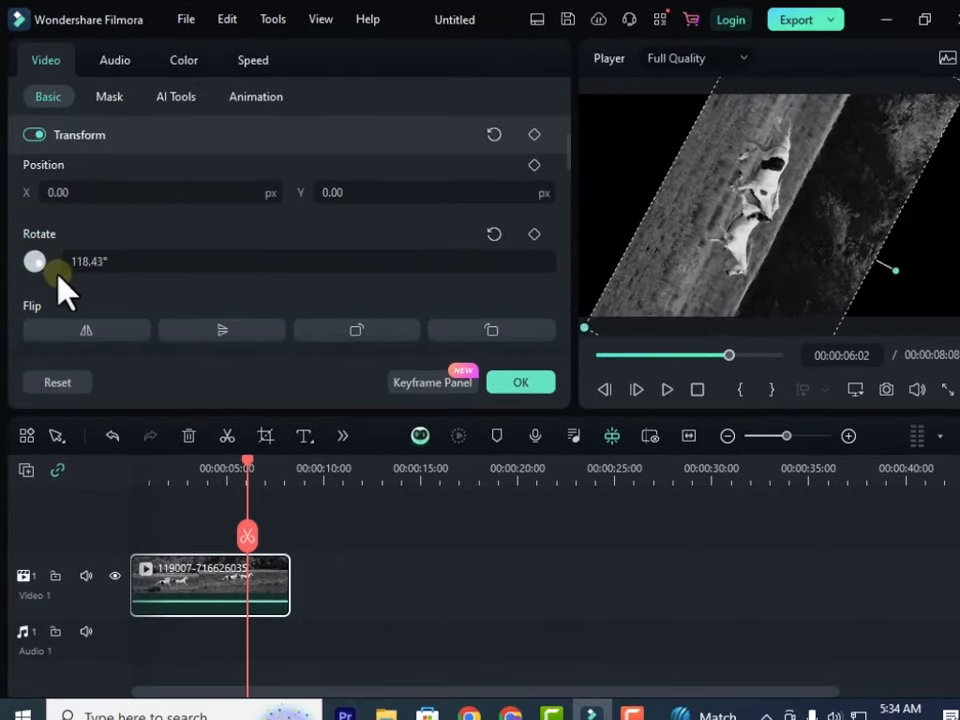
pyautogui.moveTo(58, 279); pyautogui.dragTo(35, 245)
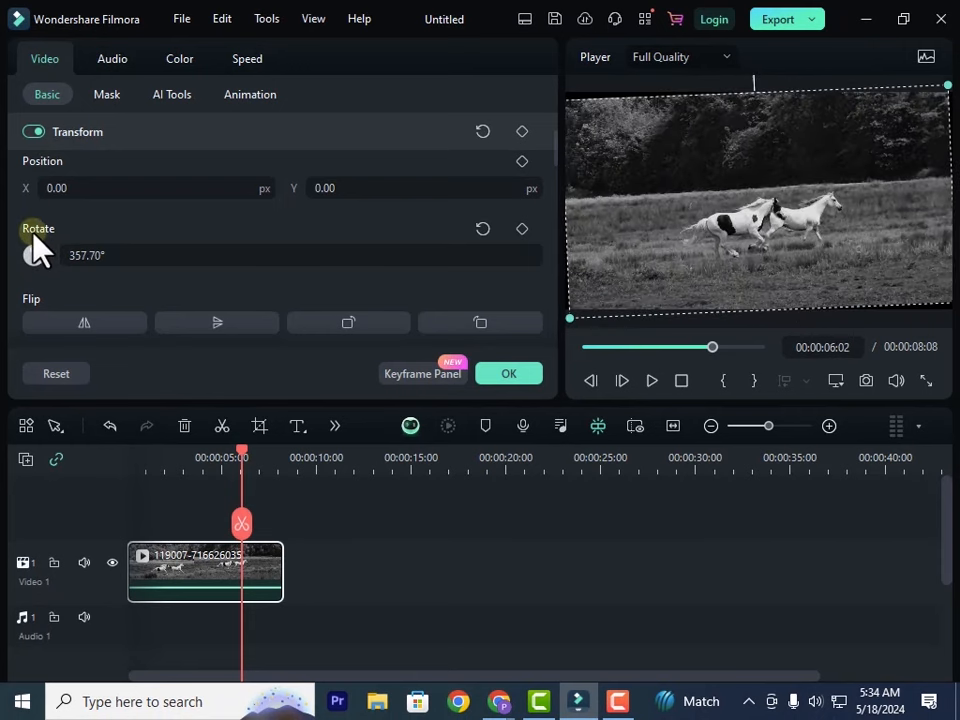
pyautogui.moveTo(33, 232); pyautogui.dragTo(446, 262)
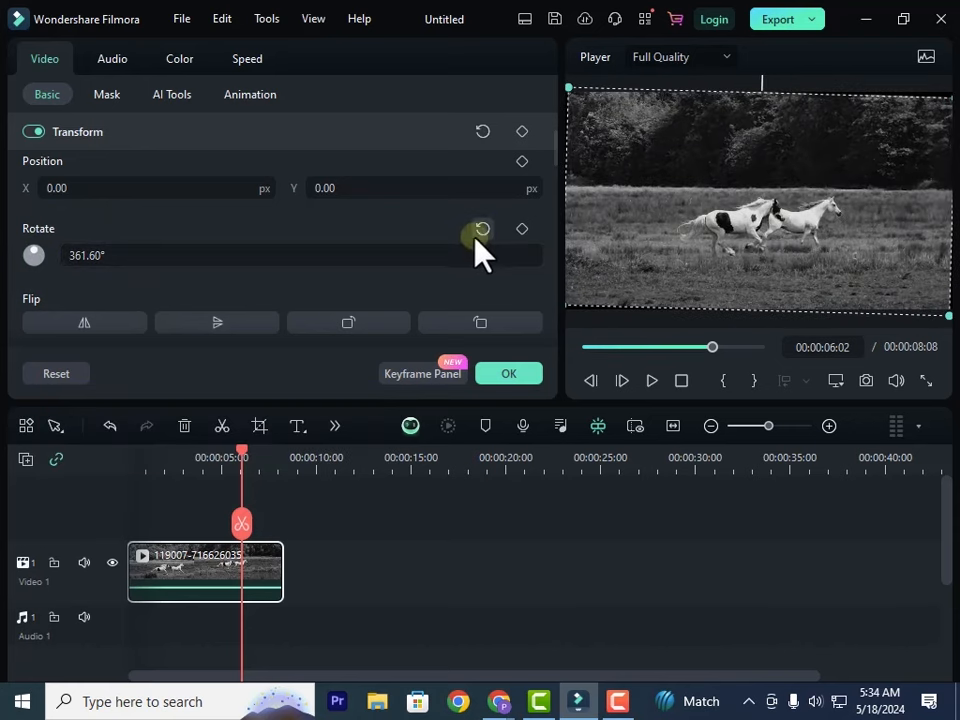
pyautogui.click(482, 229)
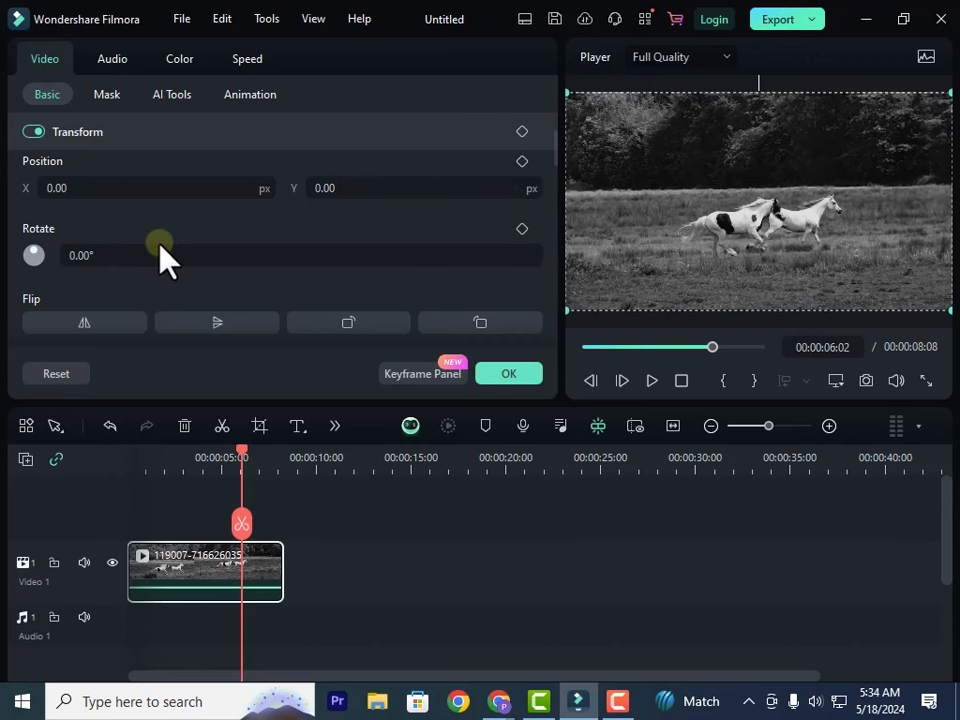
# Step: Flip the horse clip vertically, preview it up to 00:00:07:19, and flip it back upright
pyautogui.scroll(-3, 160, 245)
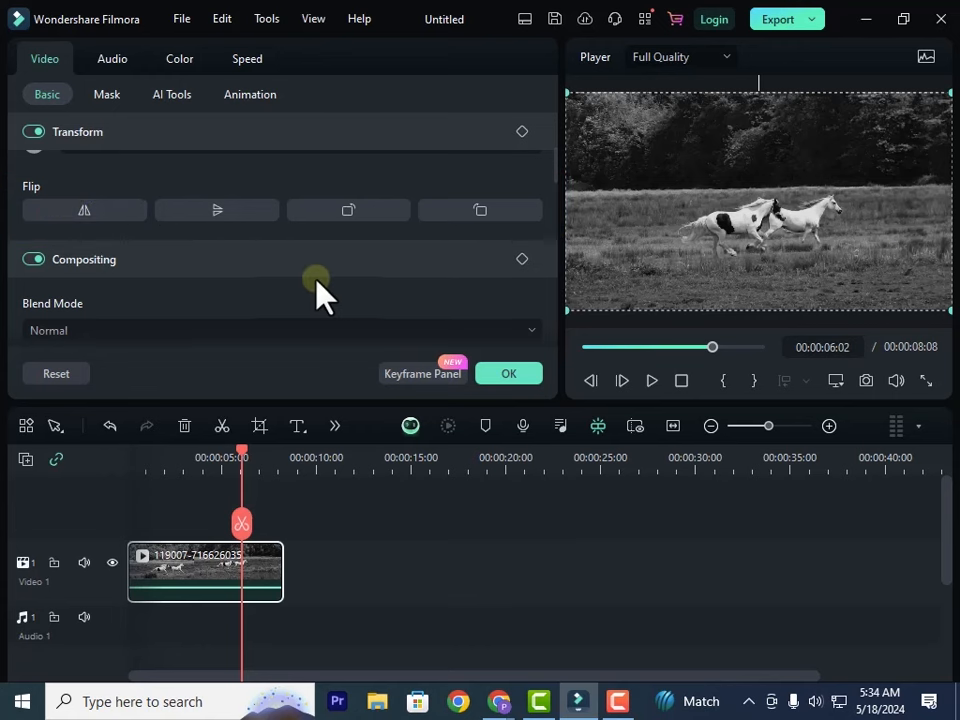
pyautogui.click(215, 211)
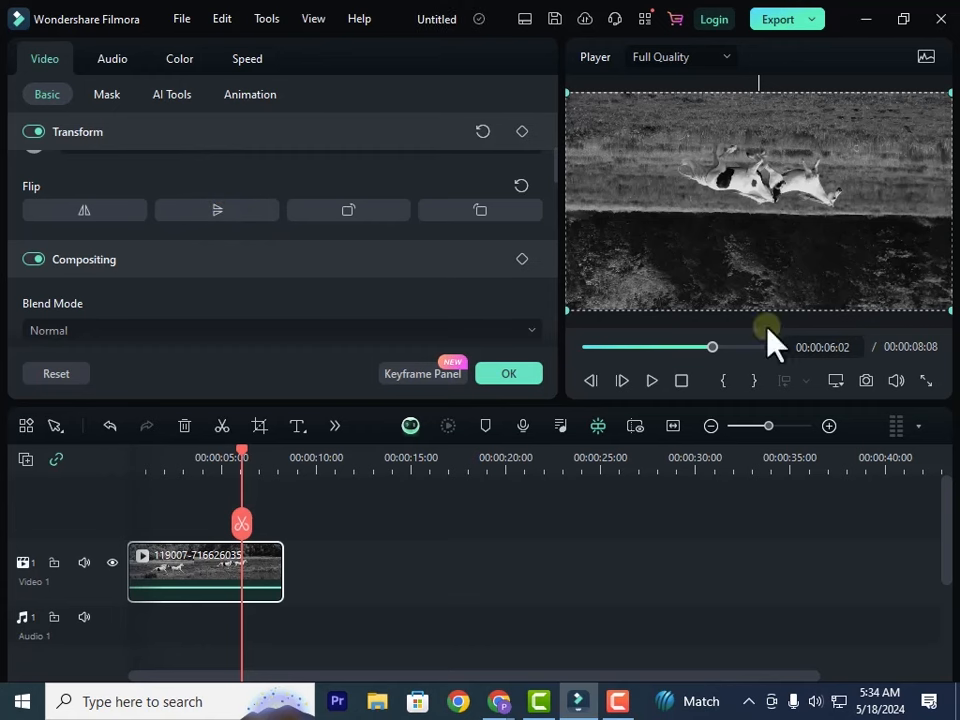
pyautogui.click(652, 380)
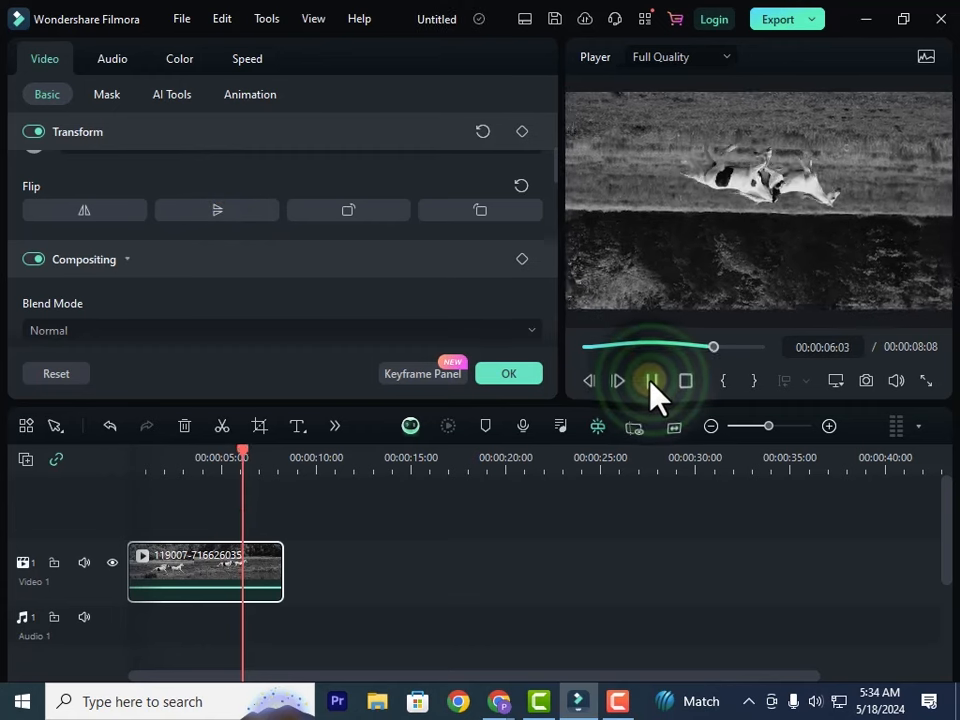
pyautogui.click(652, 380)
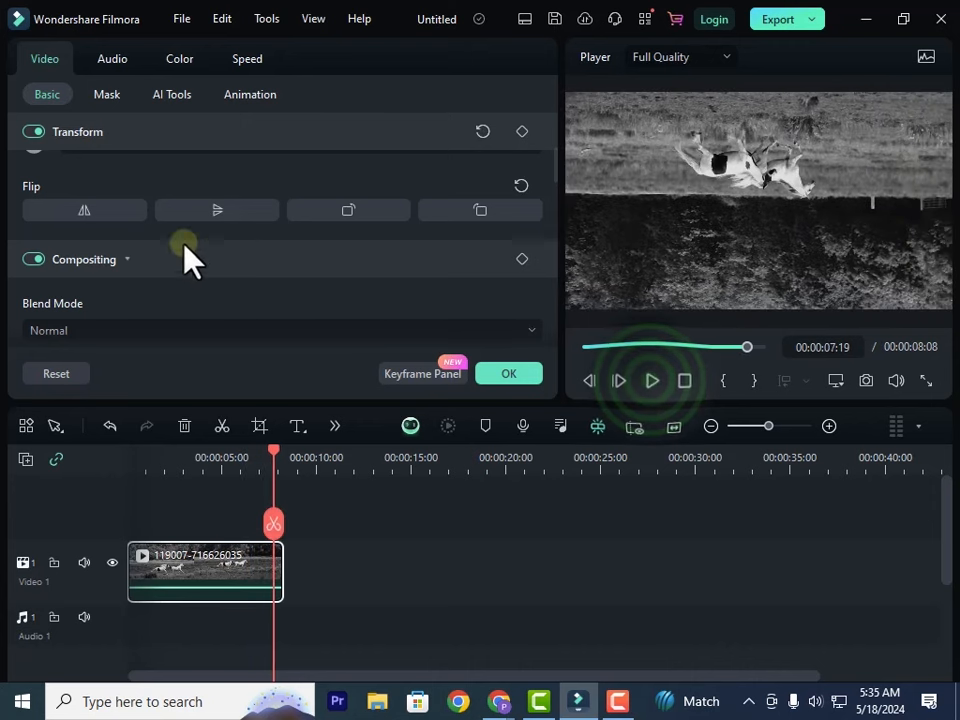
pyautogui.click(196, 218)
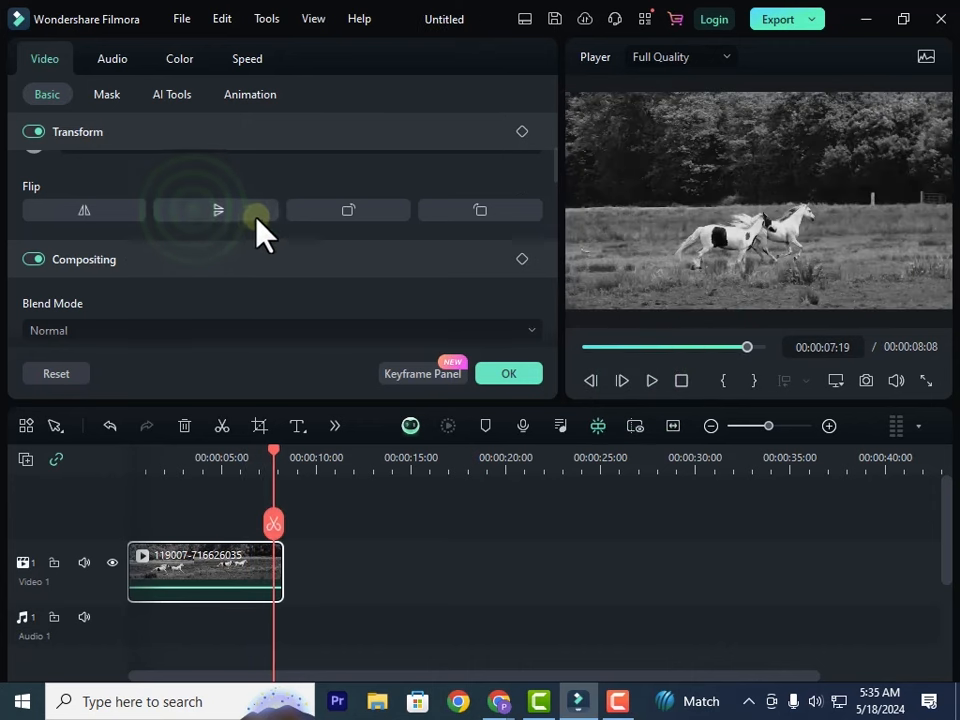
# Step: Flip the horse clip horizontally, preview it from near the start to 00:00:02:16, and flip it back
pyautogui.click(88, 212)
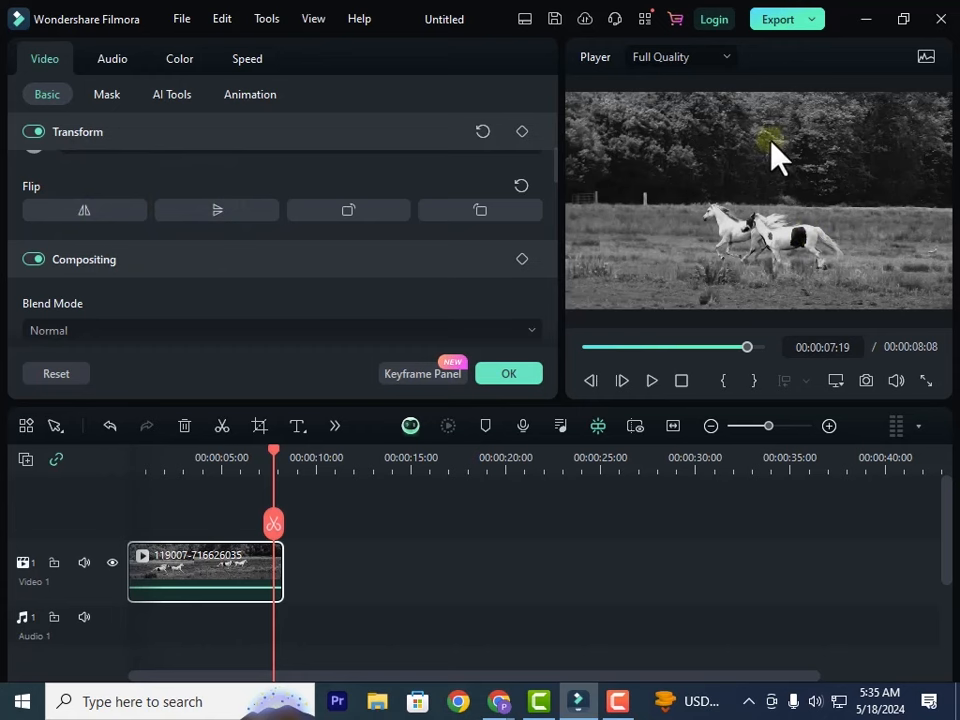
pyautogui.click(652, 380)
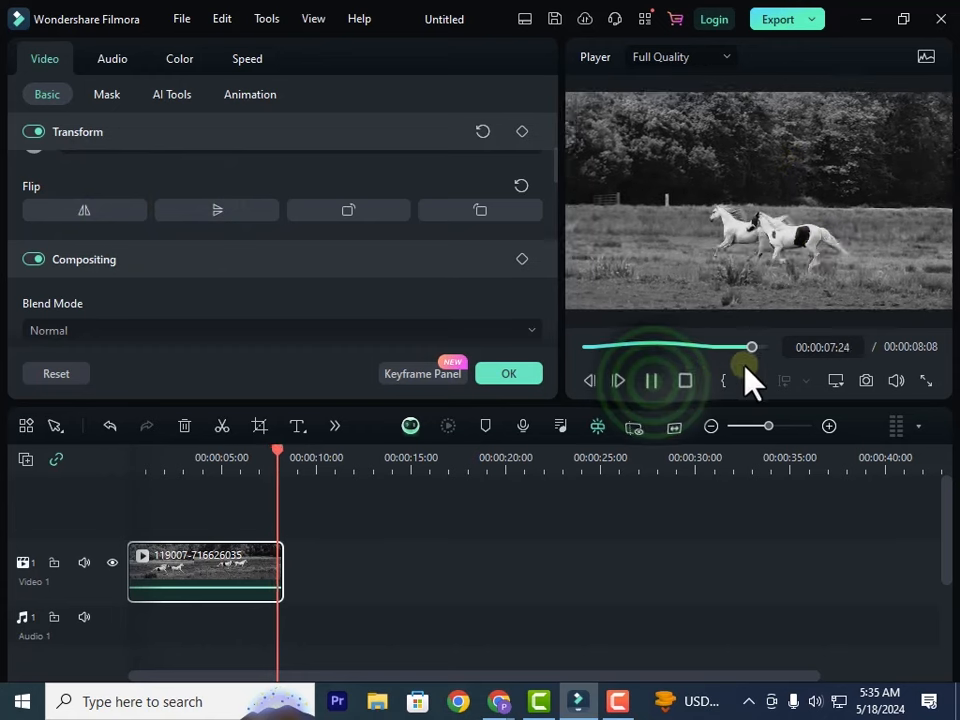
pyautogui.moveTo(752, 348); pyautogui.dragTo(590, 348)
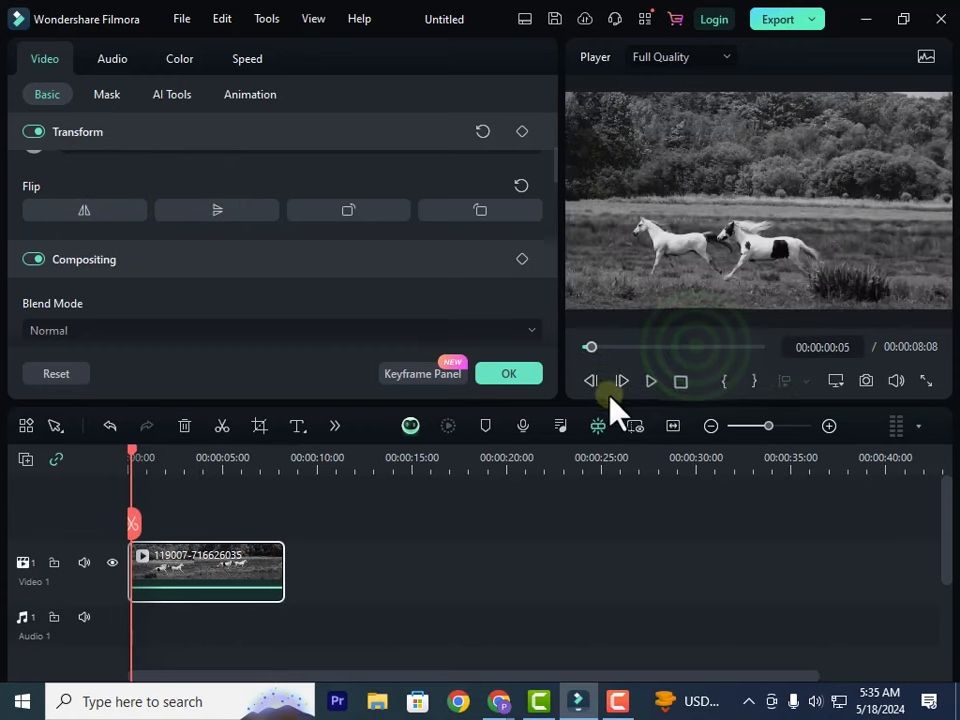
pyautogui.click(651, 381)
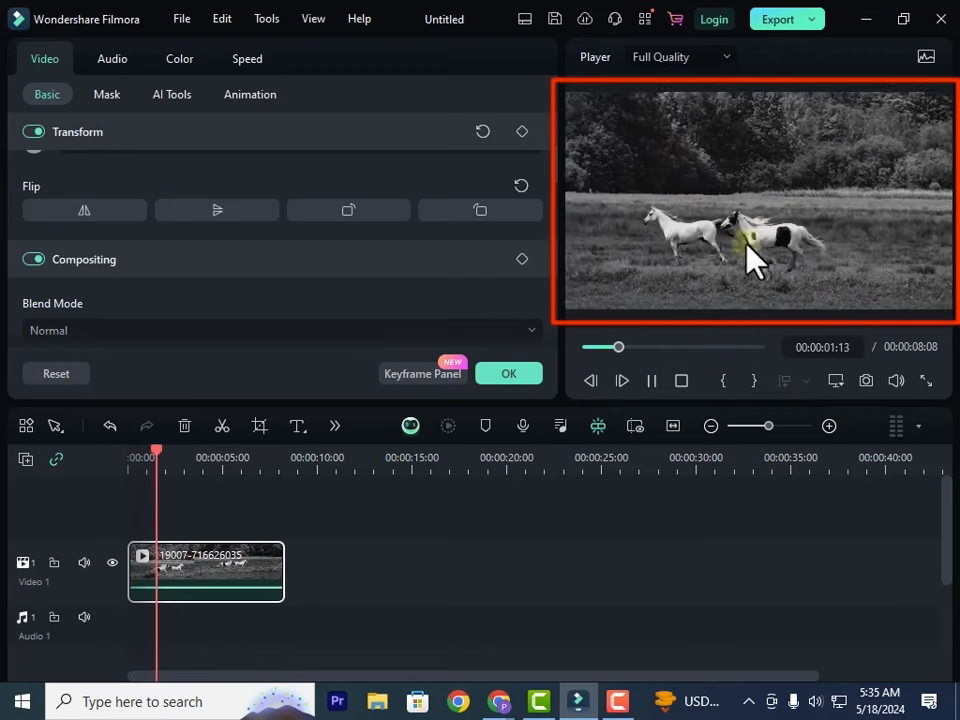
pyautogui.click(652, 380)
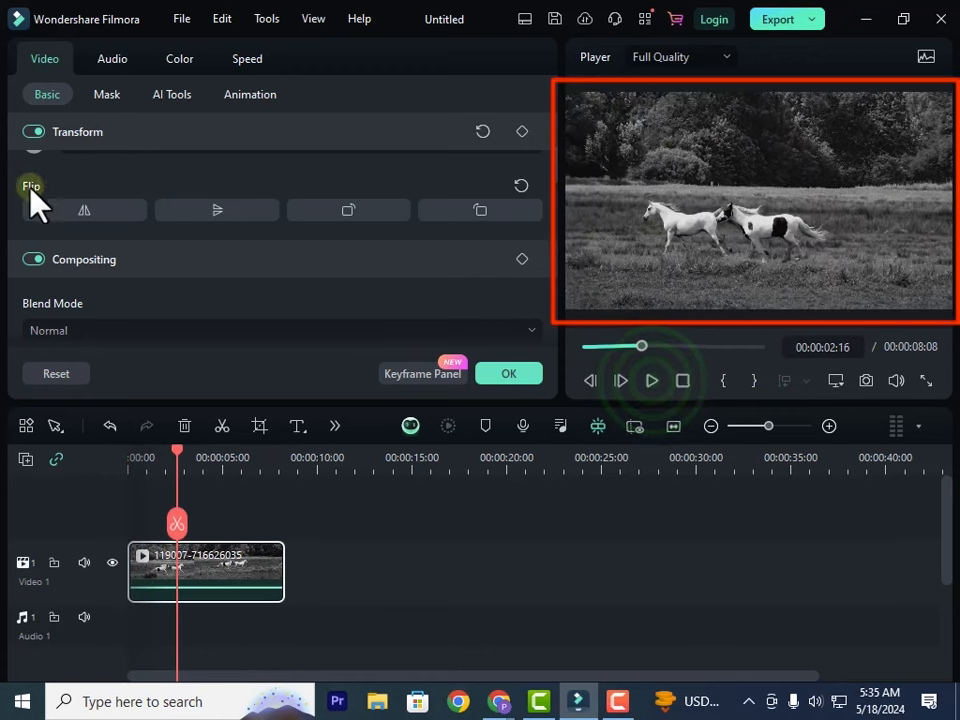
pyautogui.click(86, 211)
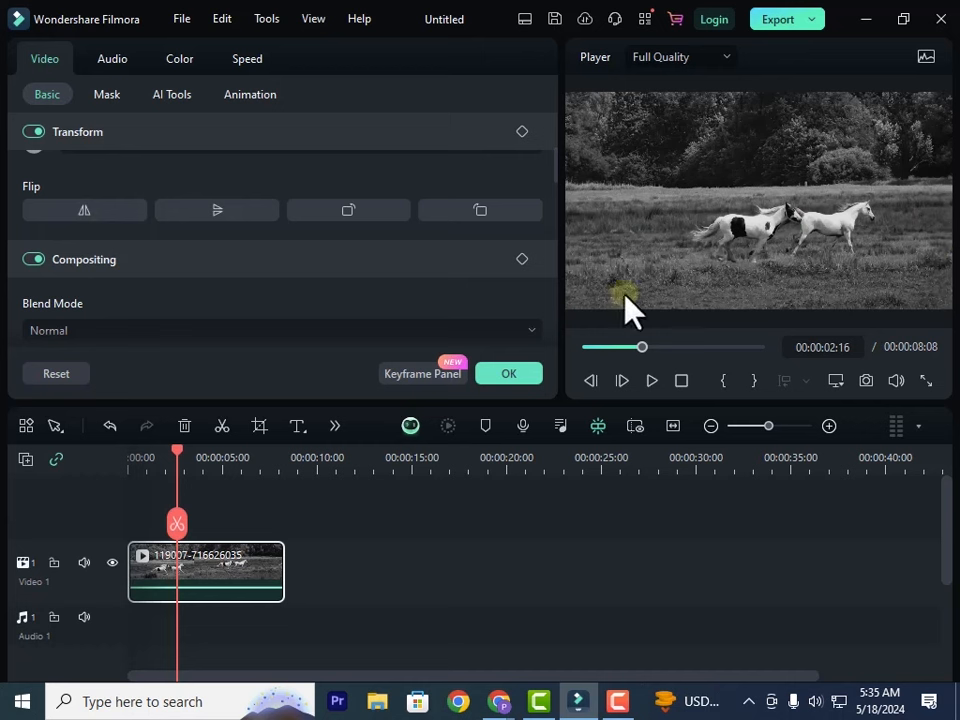
# Step: Try the horizontal flip, the vertical flip and both 90° rotations on the horse clip, and reset the Flip settings
pyautogui.click(116, 213)
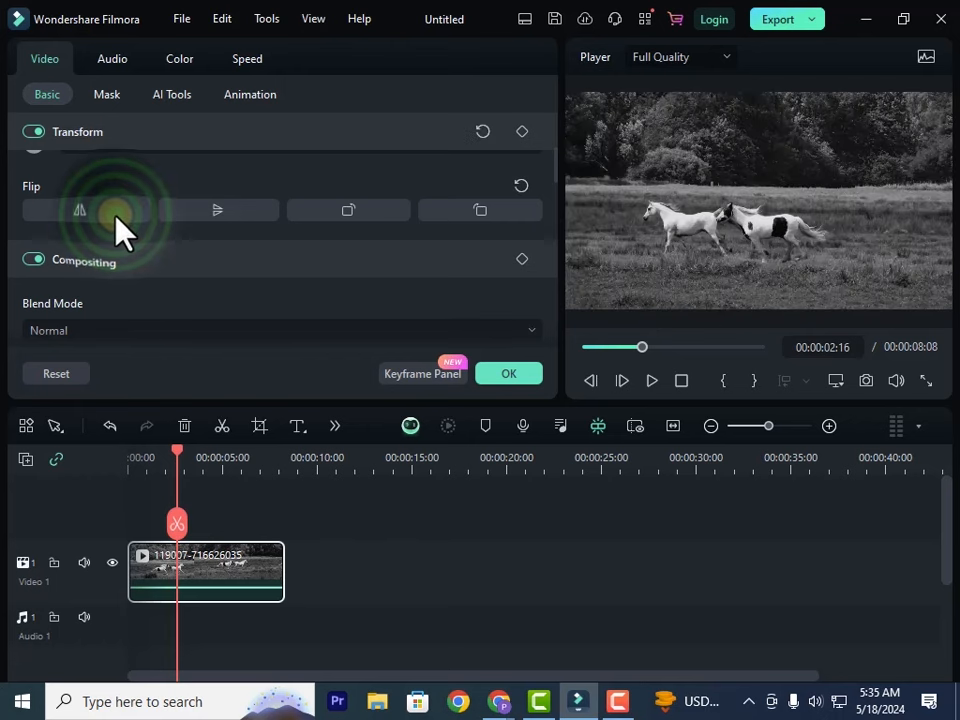
pyautogui.click(216, 210)
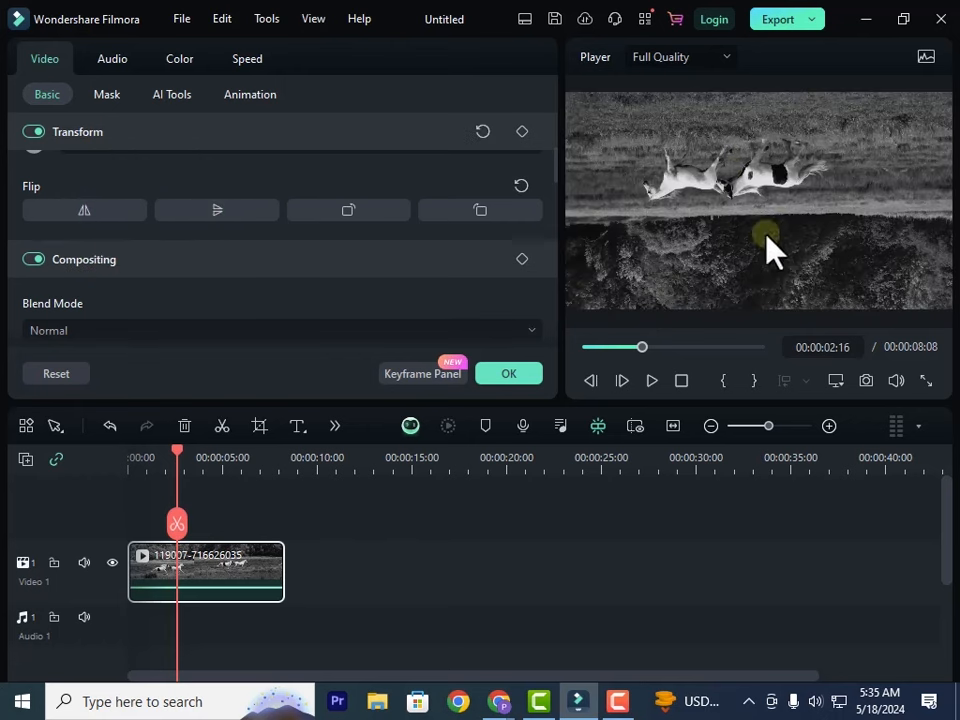
pyautogui.click(205, 221)
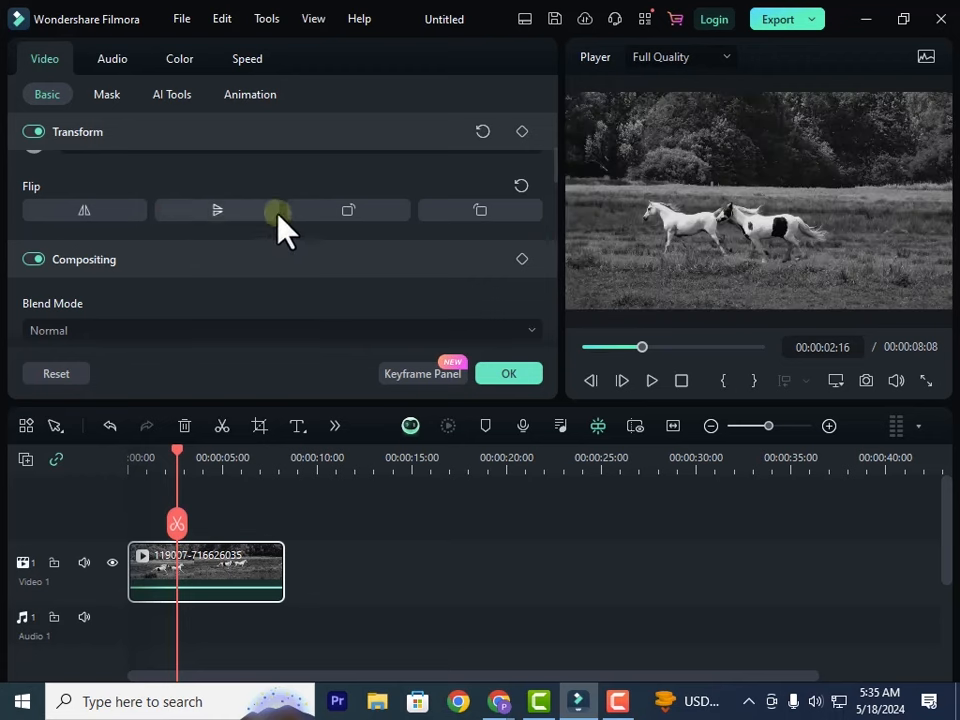
pyautogui.click(366, 208)
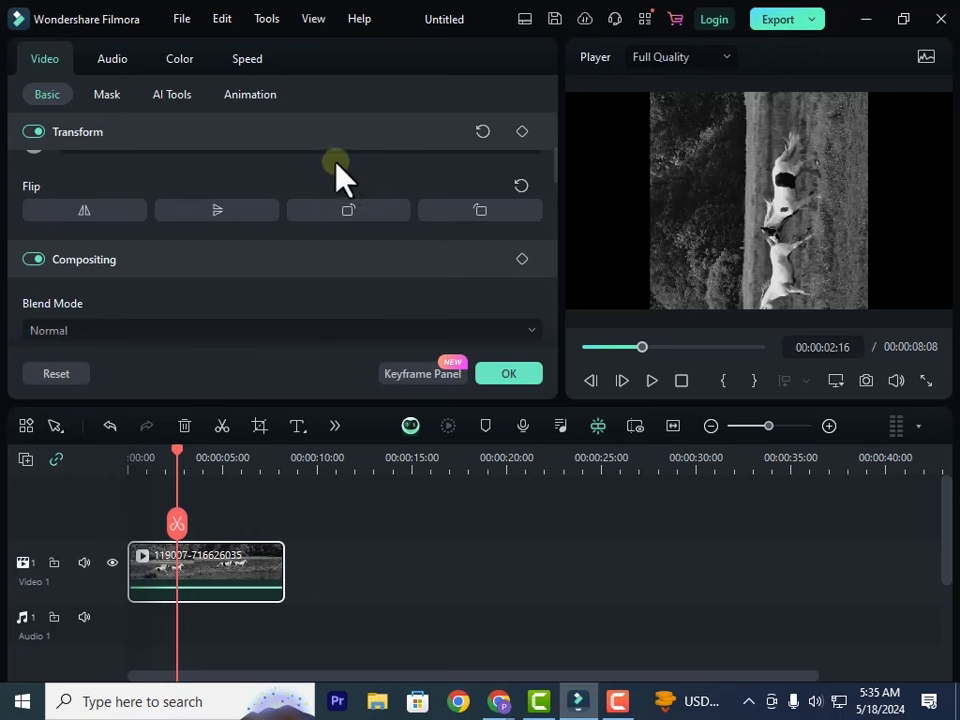
pyautogui.click(523, 210)
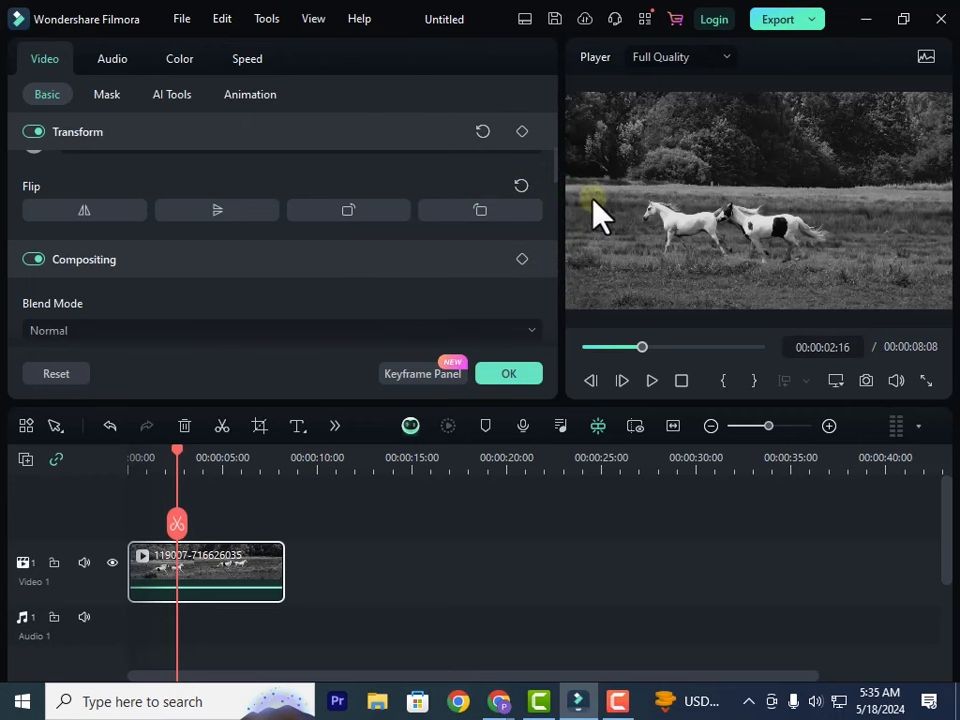
pyautogui.click(520, 187)
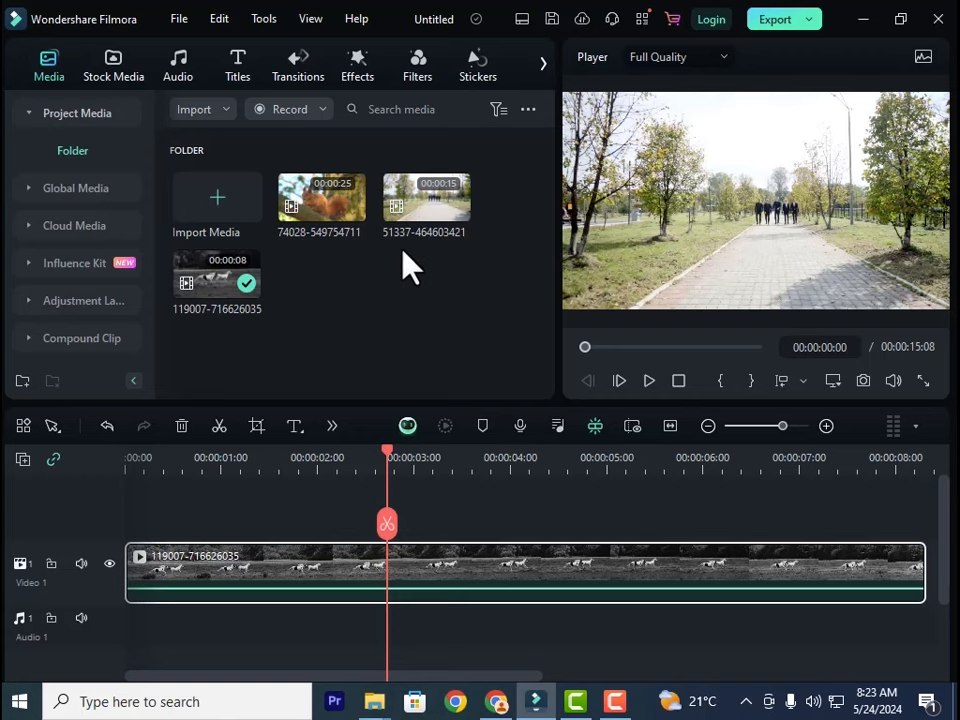
# Step: Play the horse source clip to 00:00:04:05 and save a PNG snapshot of that frame in the desktop Snapshot folder
pyautogui.doubleClick(225, 289)
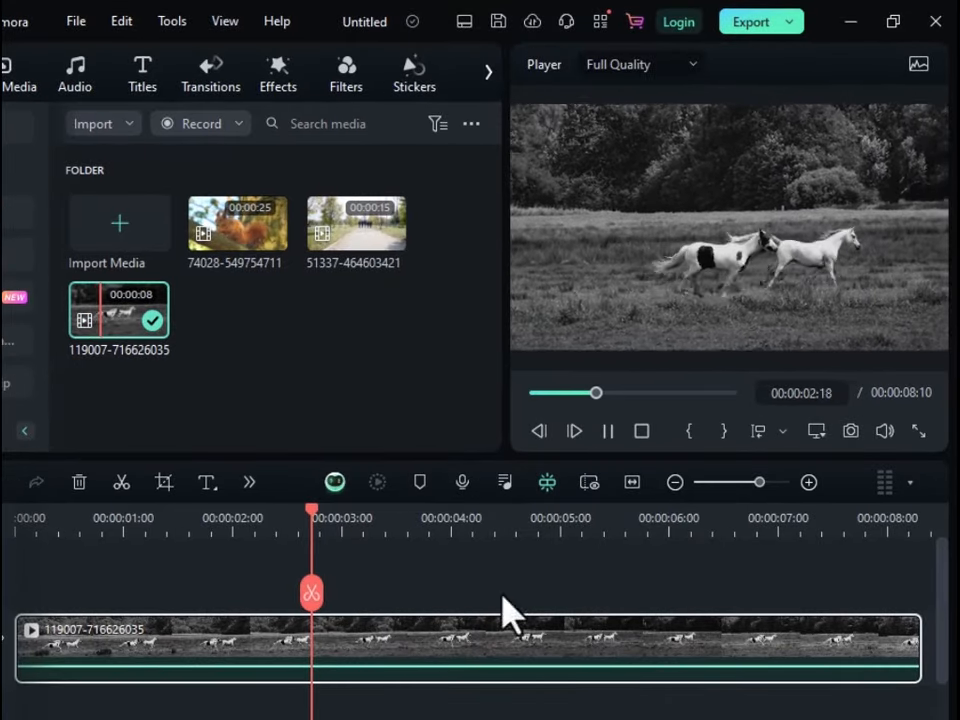
pyautogui.click(607, 431)
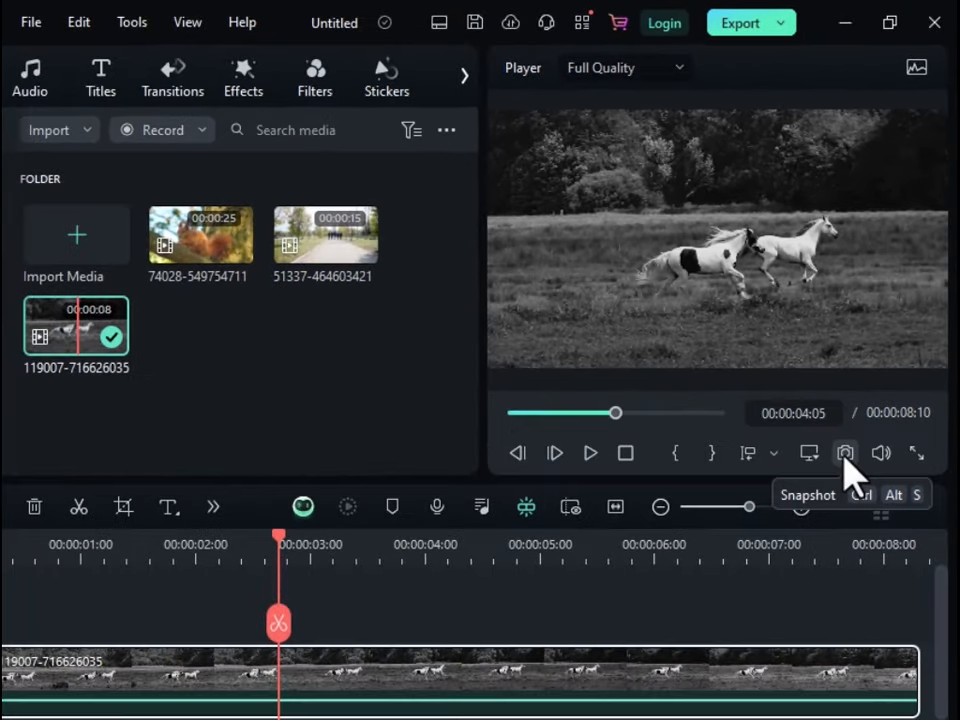
pyautogui.click(845, 453)
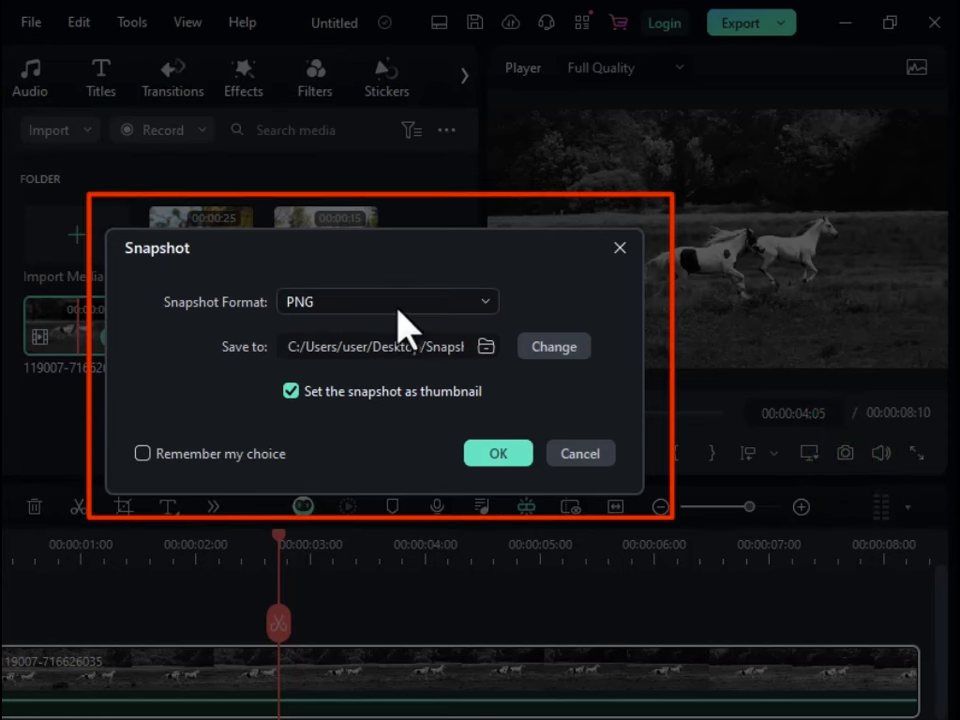
pyautogui.click(397, 306)
pyautogui.click(397, 306)
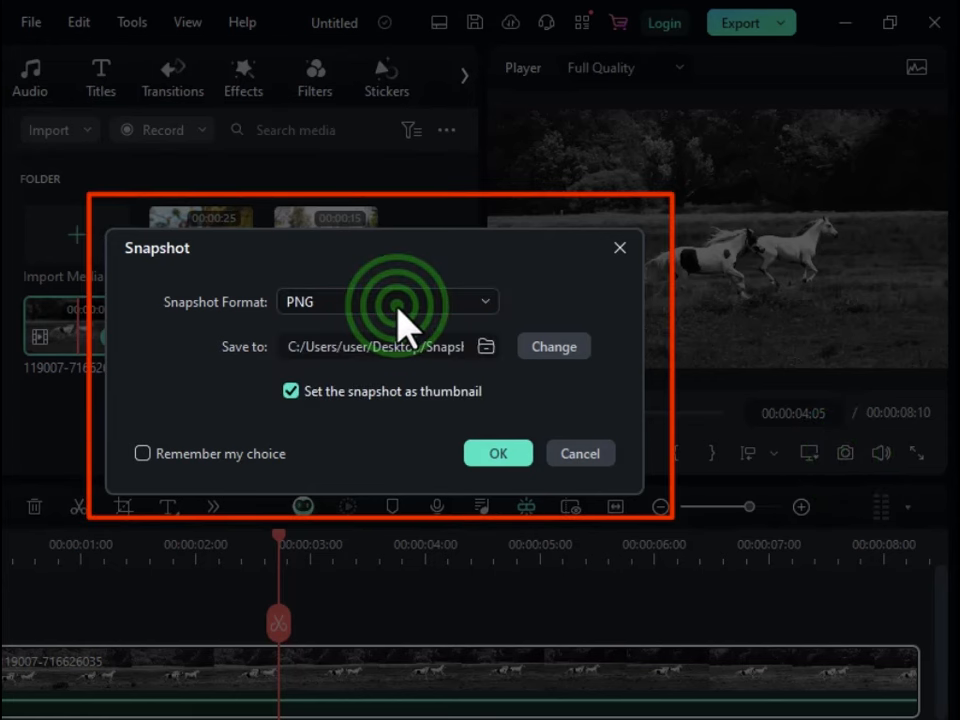
pyautogui.click(397, 306)
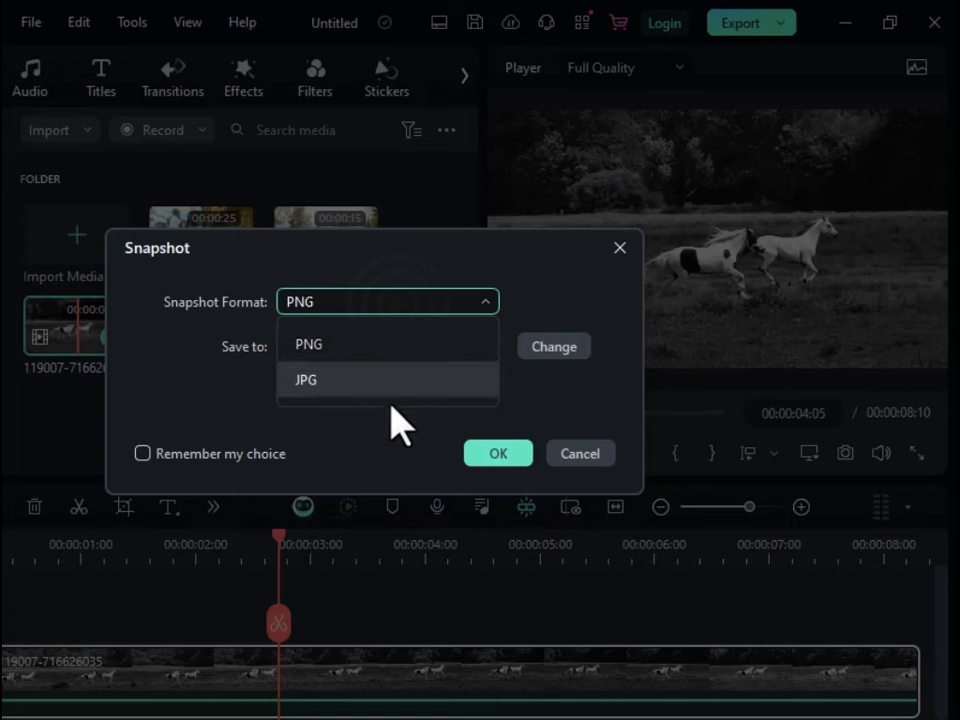
pyautogui.click(400, 303)
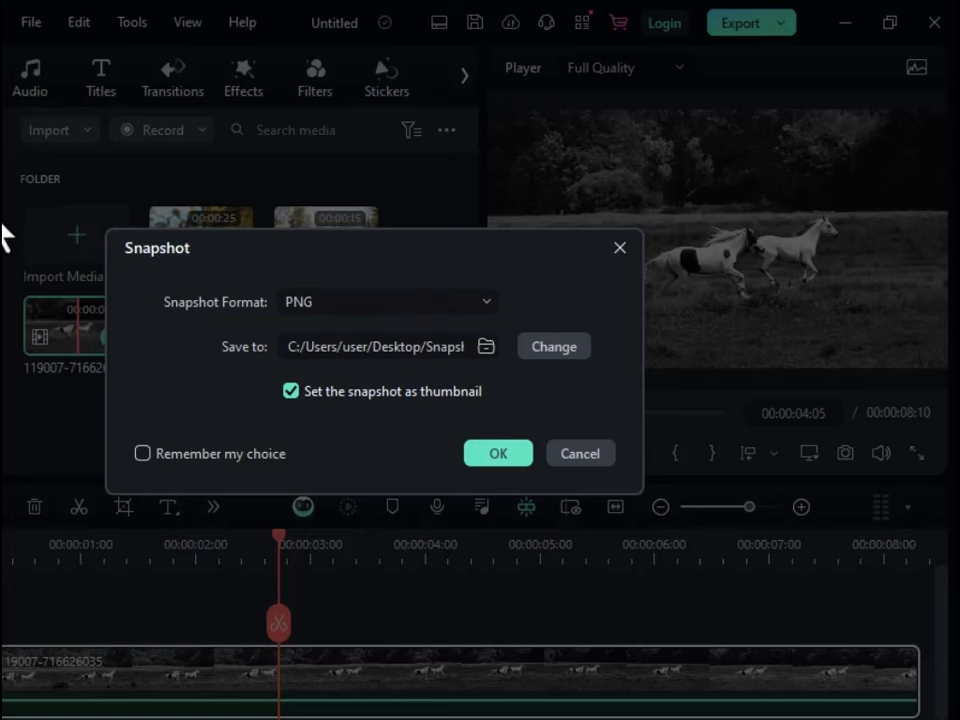
pyautogui.click(498, 453)
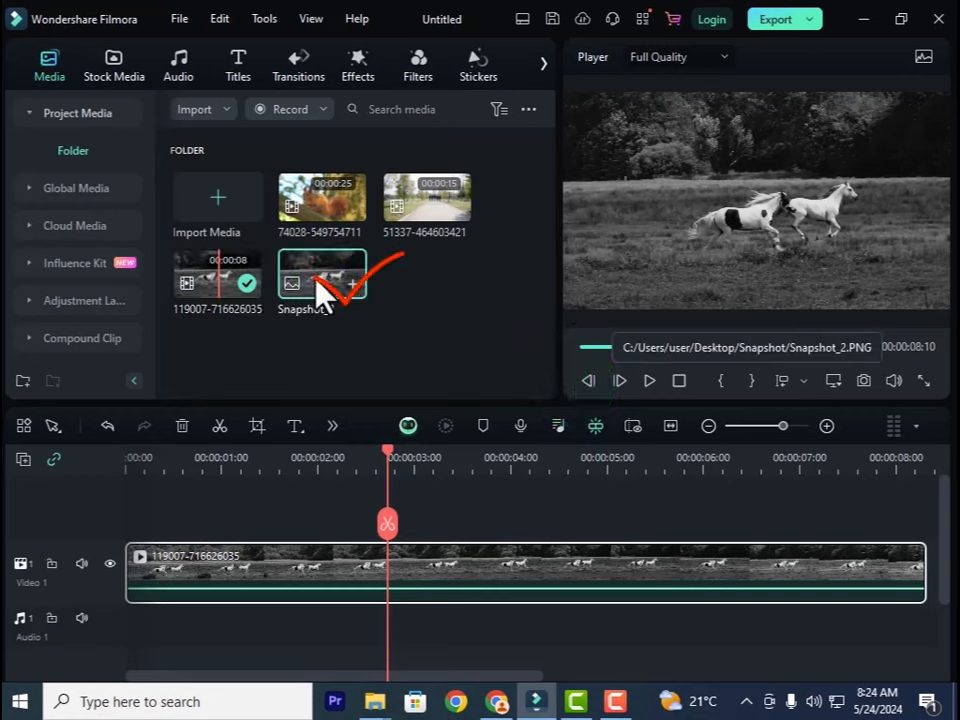
# Step: Check the saved Snapshot_2 image in the desktop Snapshot folder and return to Filmora
pyautogui.click(957, 706)
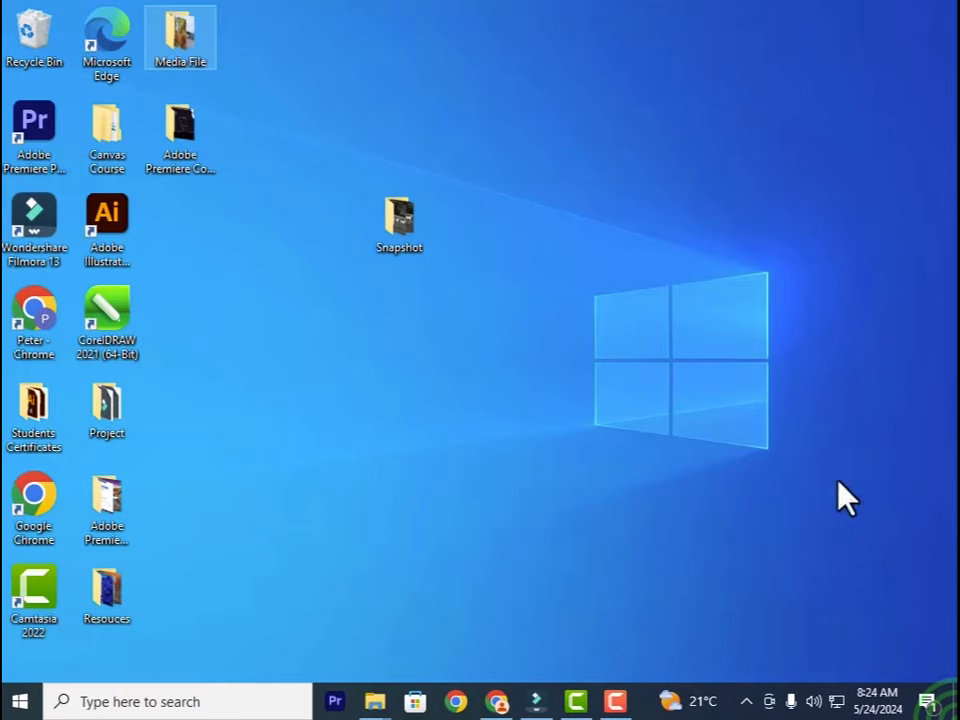
pyautogui.doubleClick(396, 218)
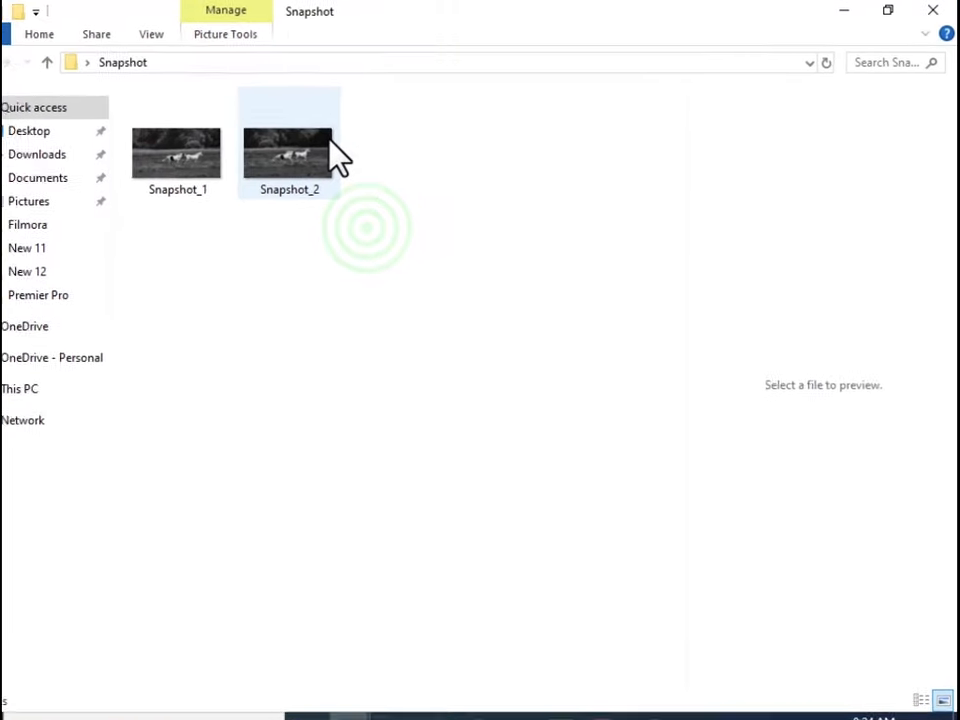
pyautogui.click(328, 140)
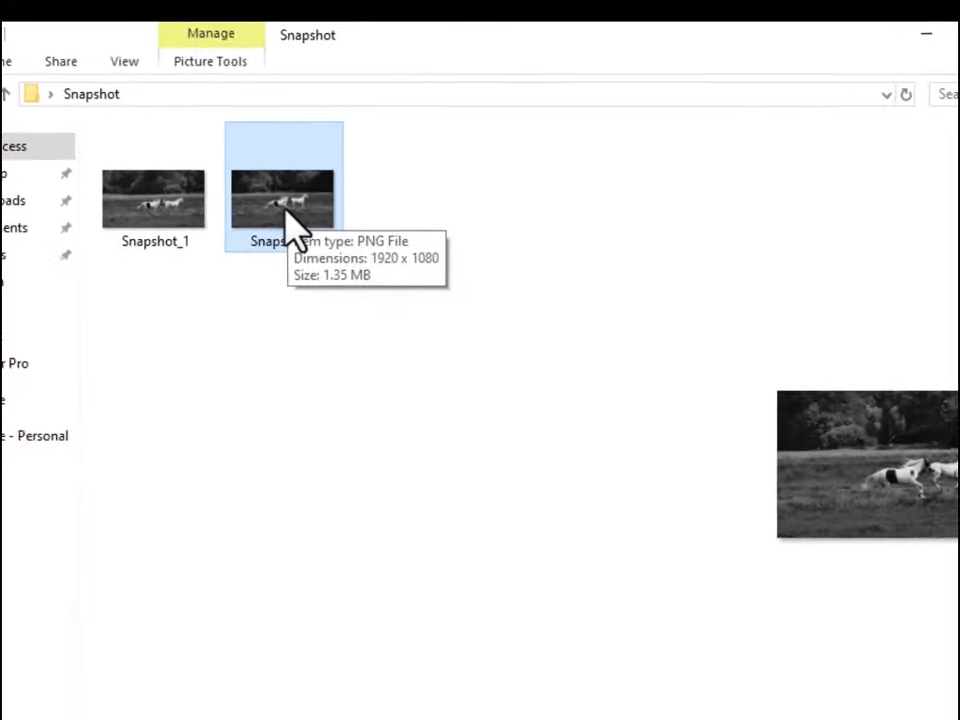
pyautogui.click(533, 702)
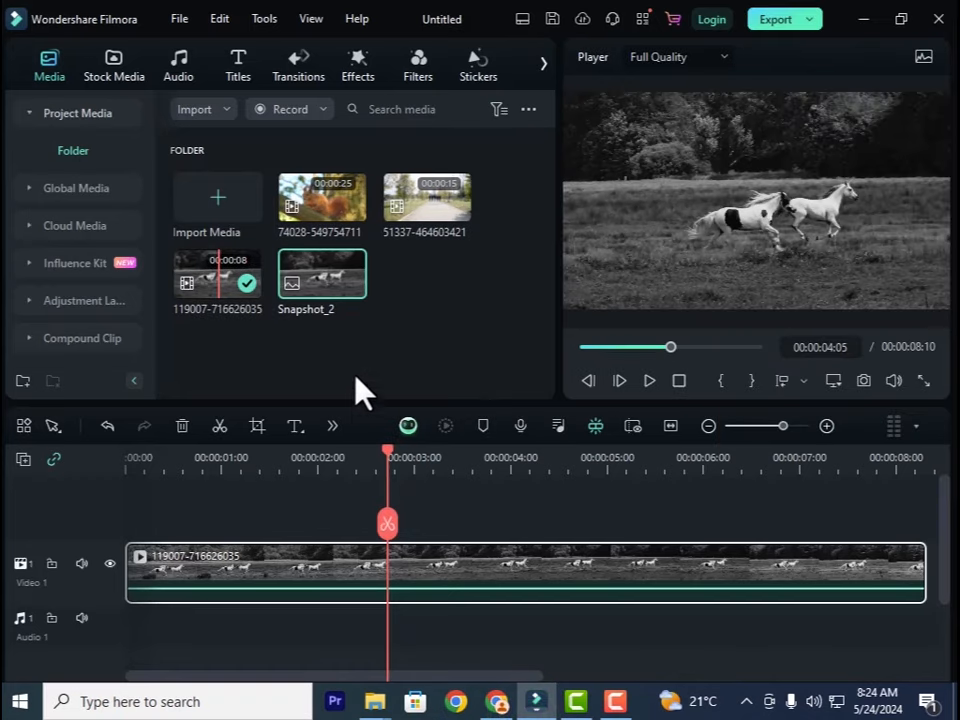
# Step: Shorten the horse clip to 00:00:00:15 and place the squirrel clip after it, keeping the 1920 x 1080 25fps project settings
pyautogui.moveTo(922, 545); pyautogui.dragTo(181, 553)
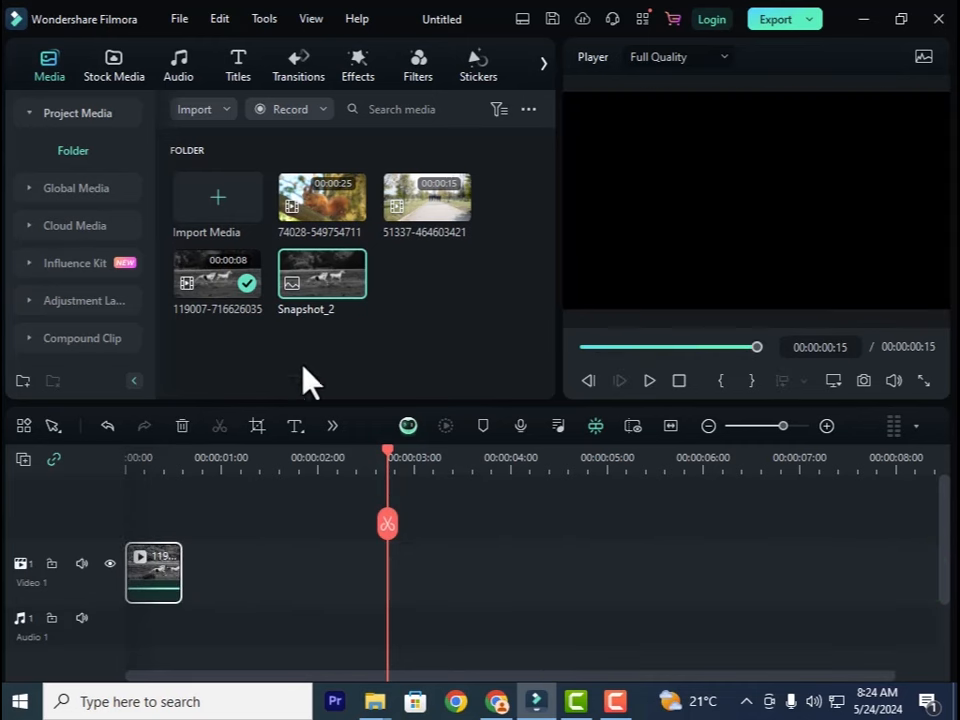
pyautogui.click(320, 210)
pyautogui.moveTo(320, 210); pyautogui.dragTo(372, 537)
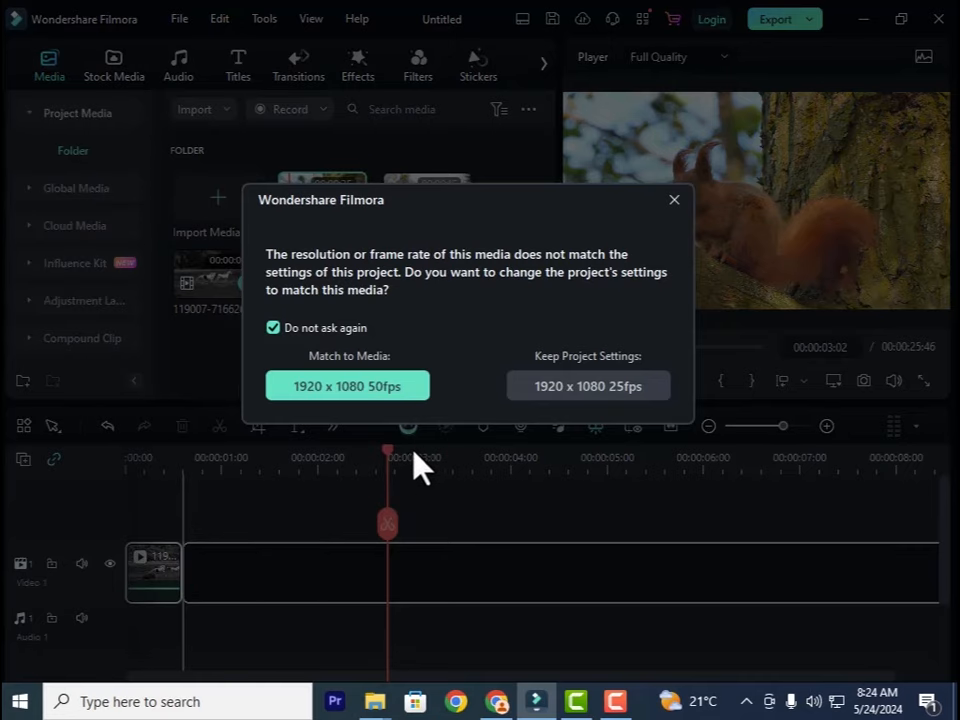
pyautogui.click(600, 386)
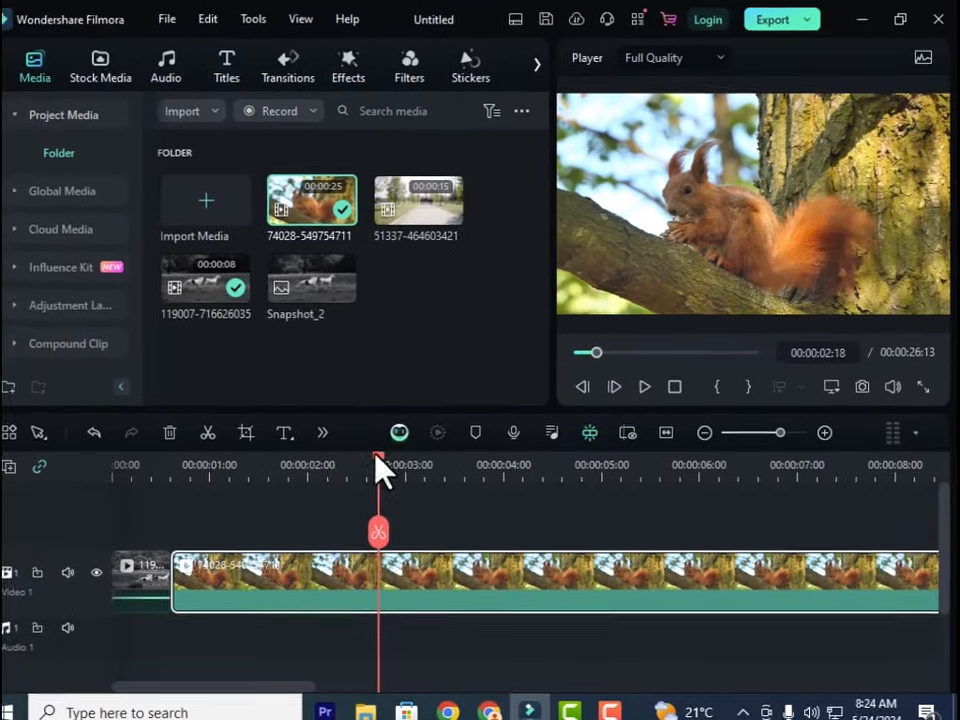
# Step: Play the squirrel clip from 00:00:01:18 to 00:00:04:22 and save a PNG snapshot of that frame
pyautogui.moveTo(380, 470); pyautogui.dragTo(280, 470)
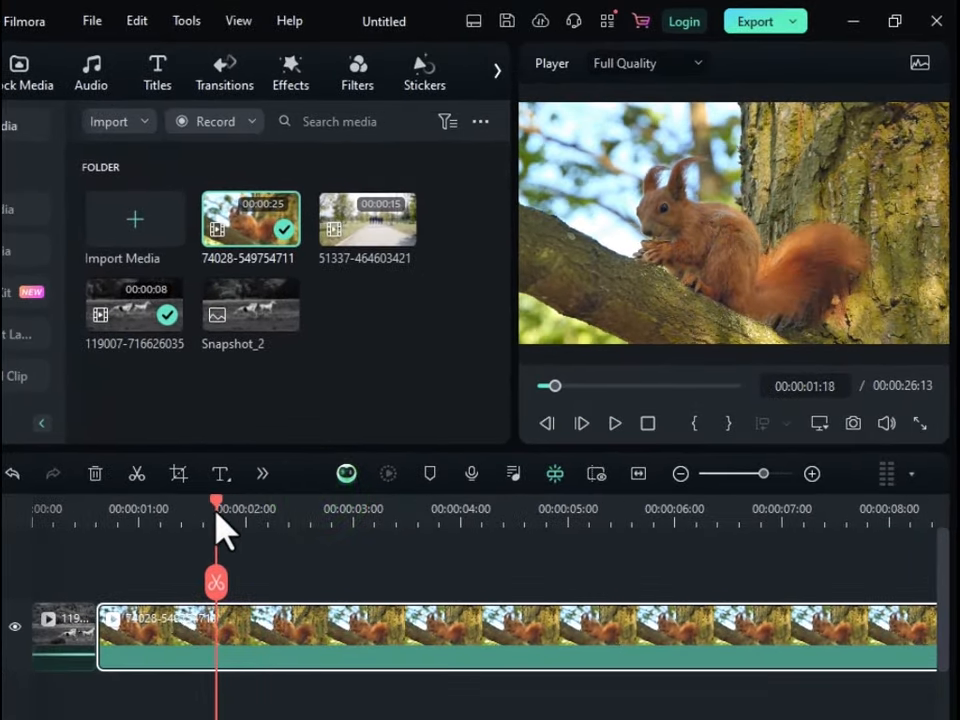
pyautogui.click(612, 424)
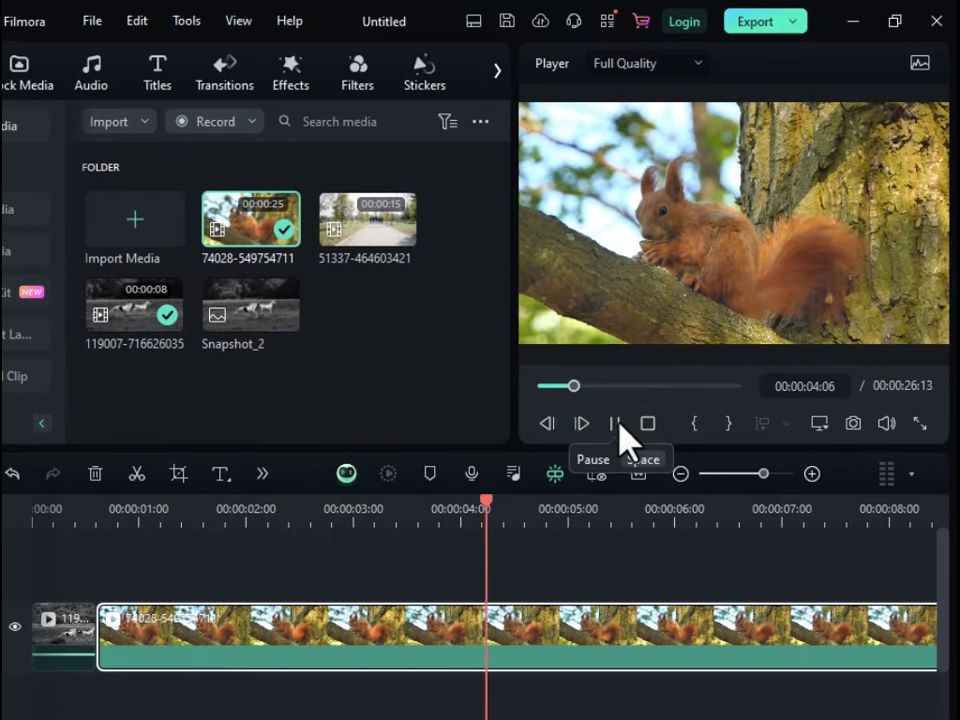
pyautogui.click(615, 424)
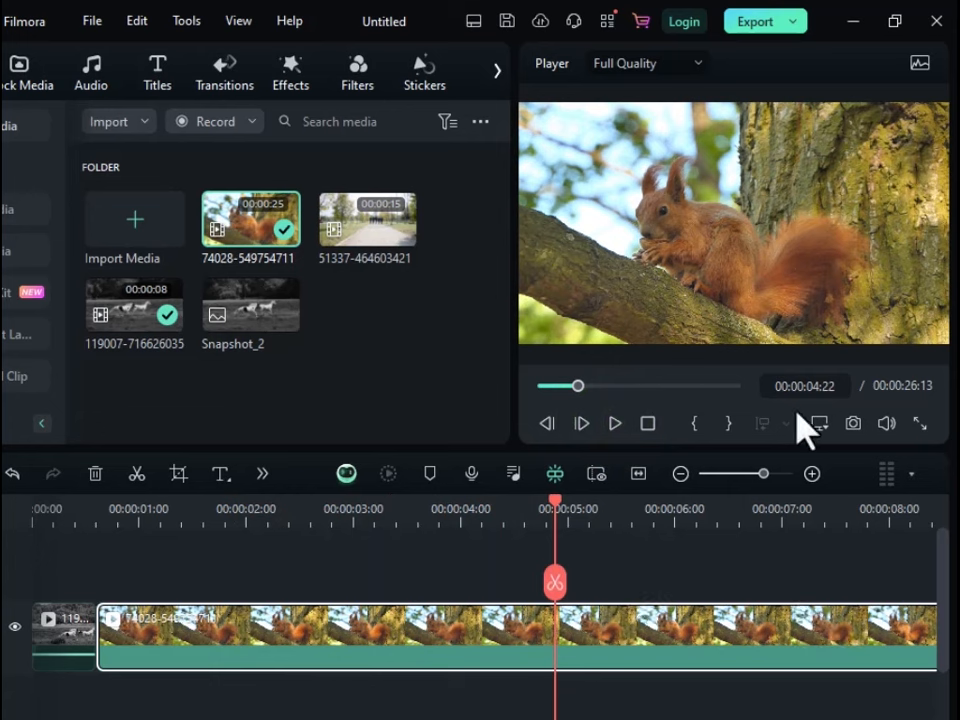
pyautogui.click(855, 423)
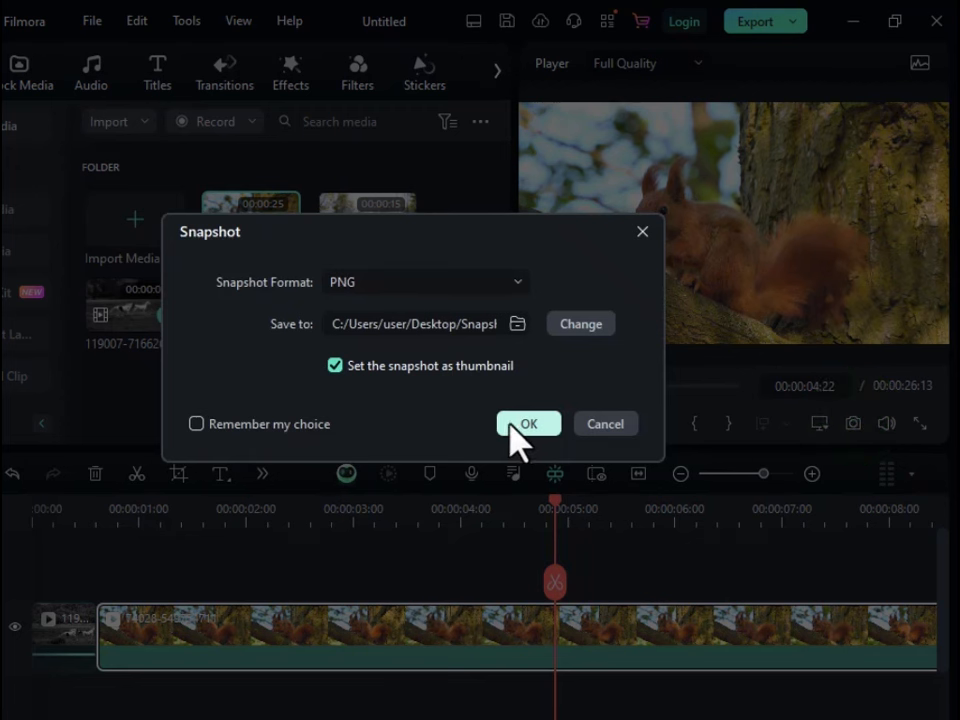
pyautogui.click(335, 366)
pyautogui.click(335, 366)
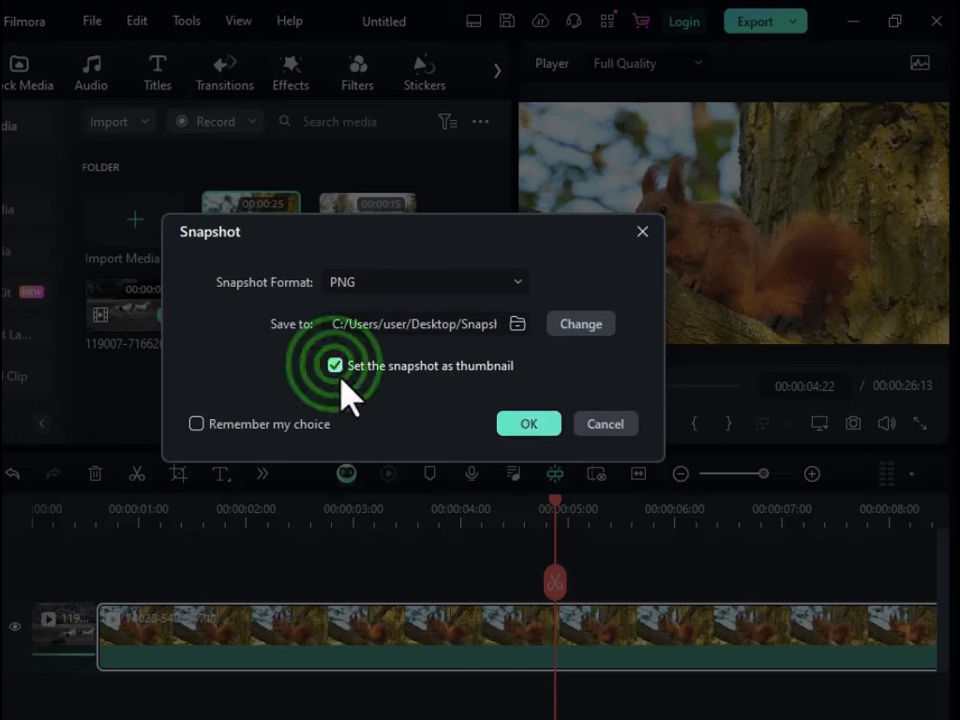
pyautogui.click(533, 428)
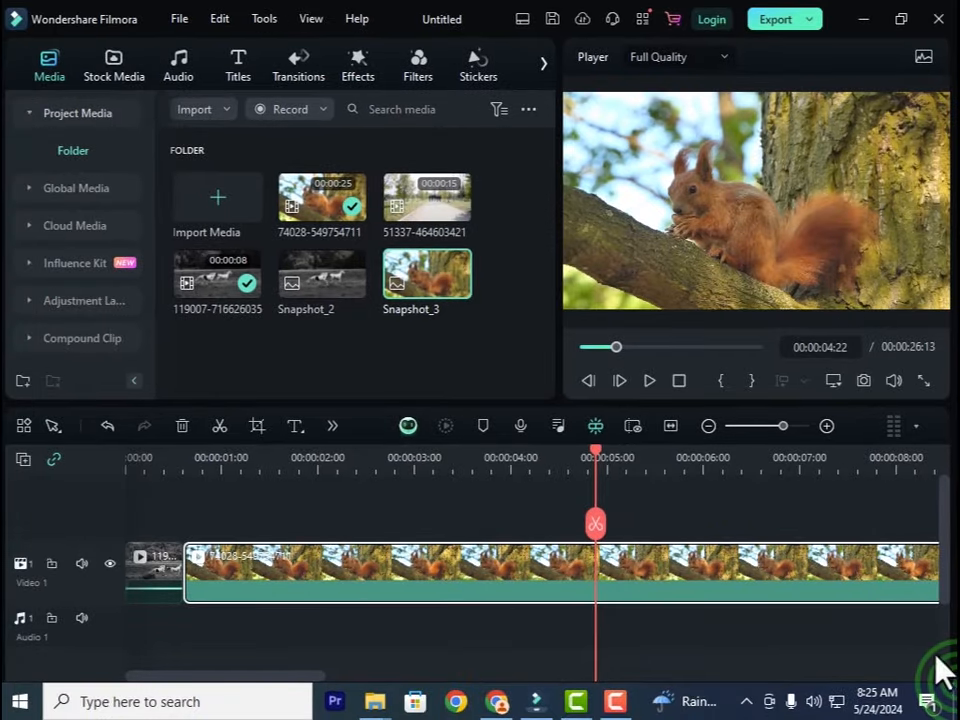
# Step: Check the squirrel image Snapshot_3 in the desktop Snapshot folder in a maximized window
pyautogui.click(945, 668)
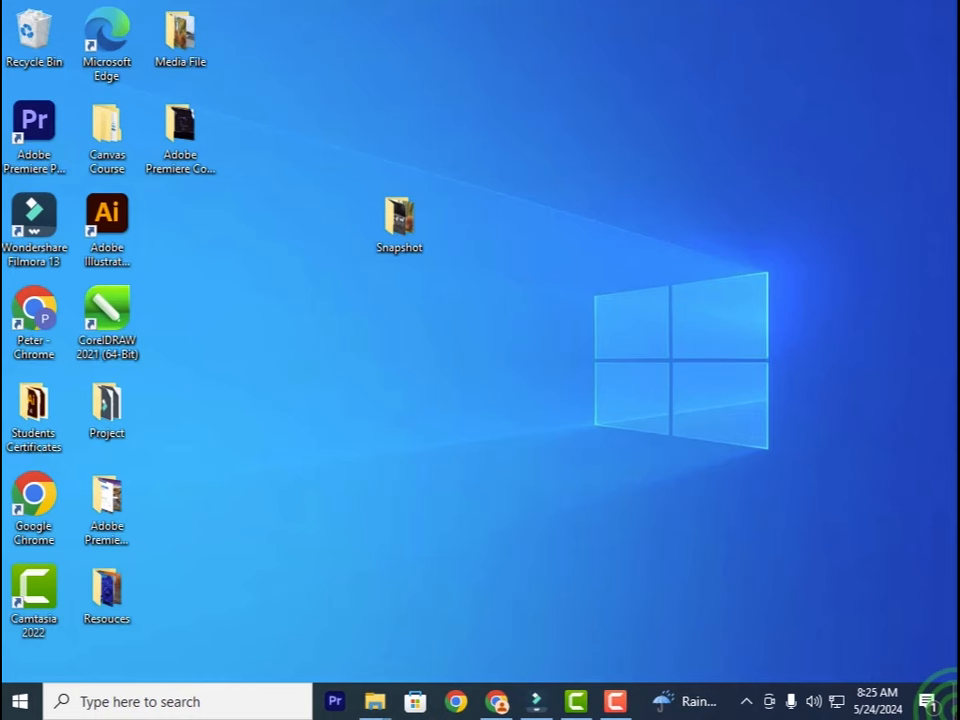
pyautogui.doubleClick(404, 245)
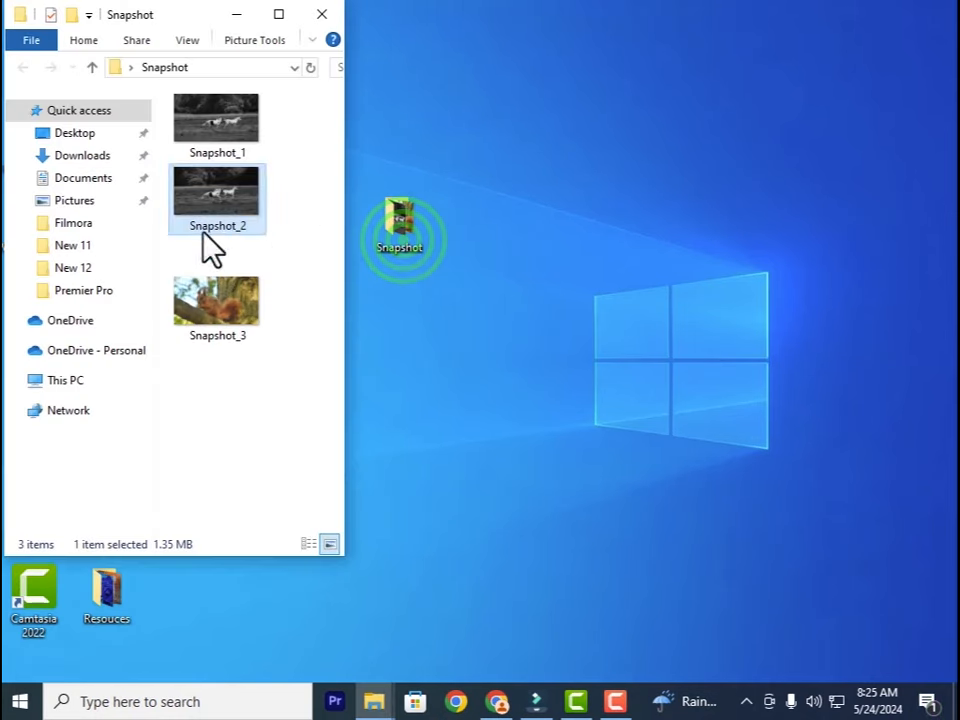
pyautogui.click(279, 14)
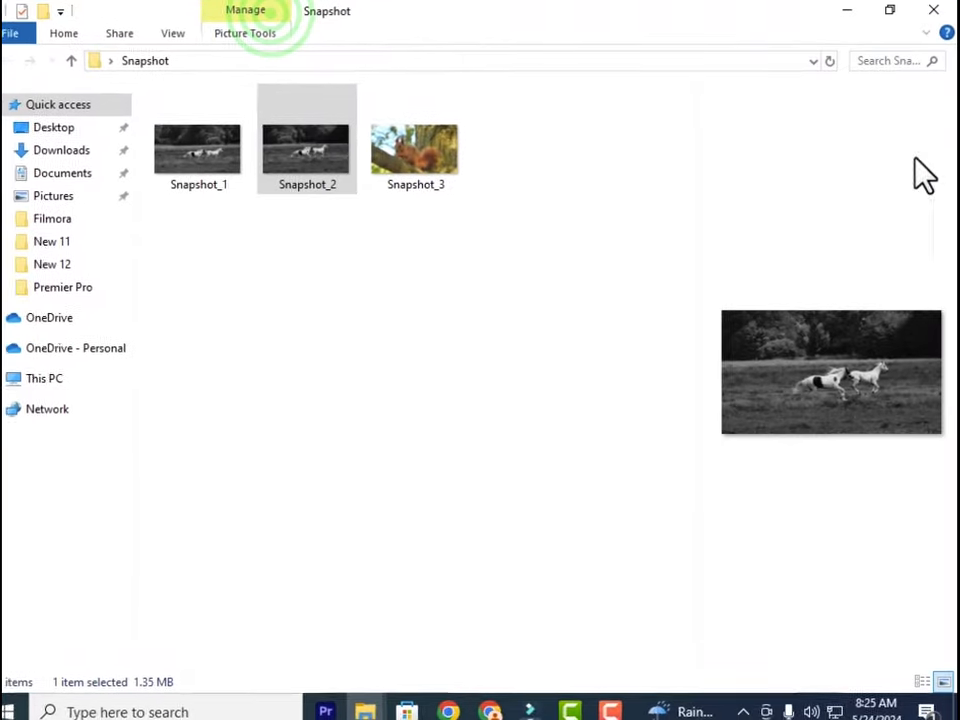
pyautogui.click(430, 156)
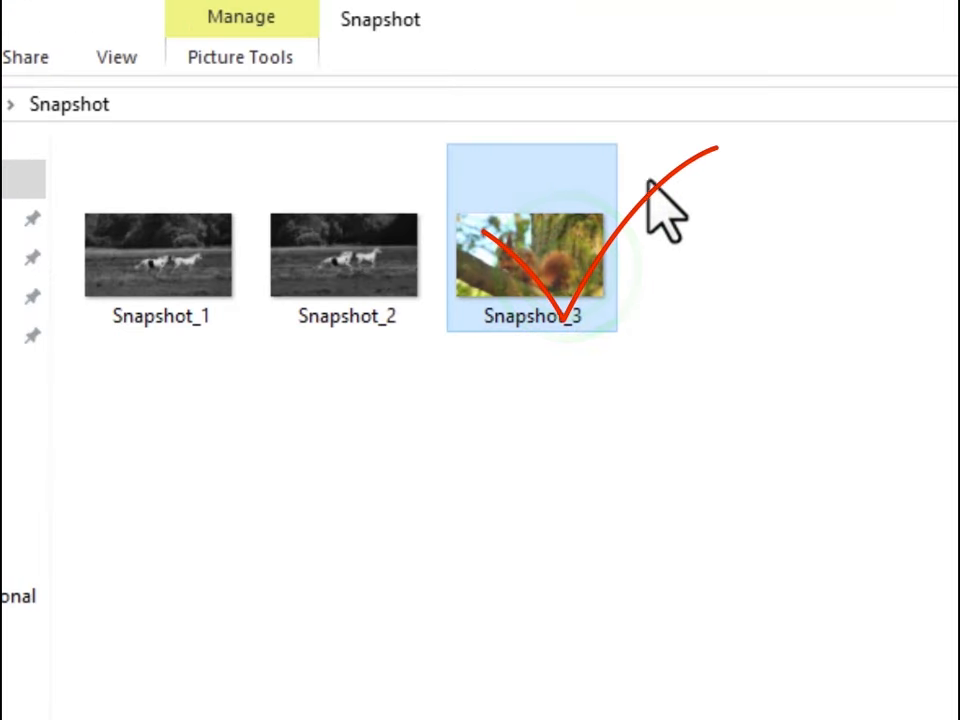
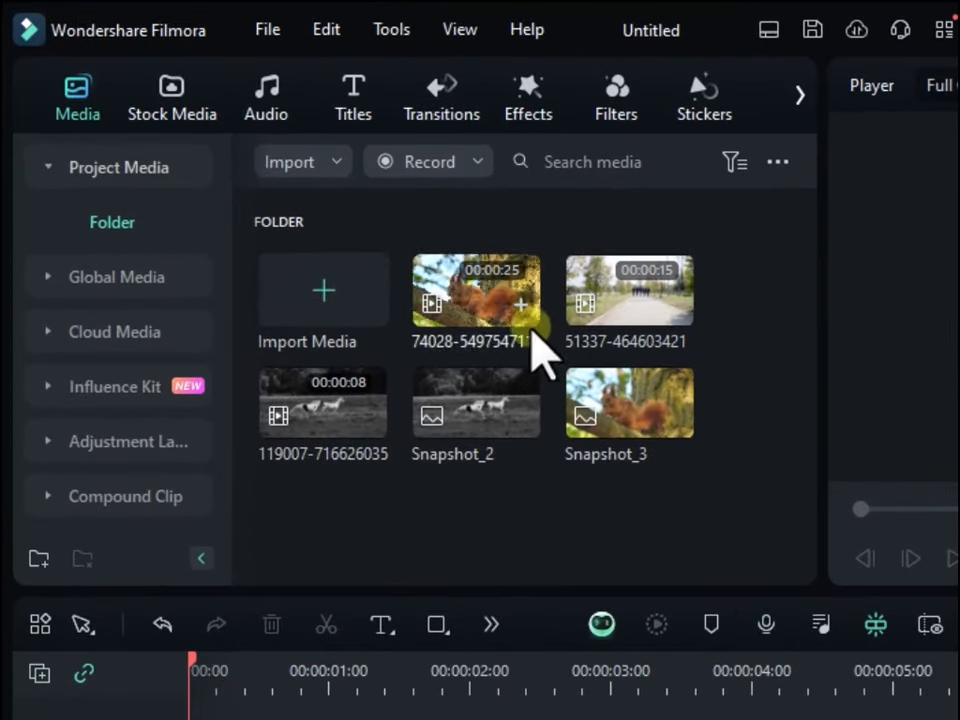
# Step: Start a PC screen recording setup in Filmora and minimize the browser window behind the recorder
pyautogui.click(481, 165)
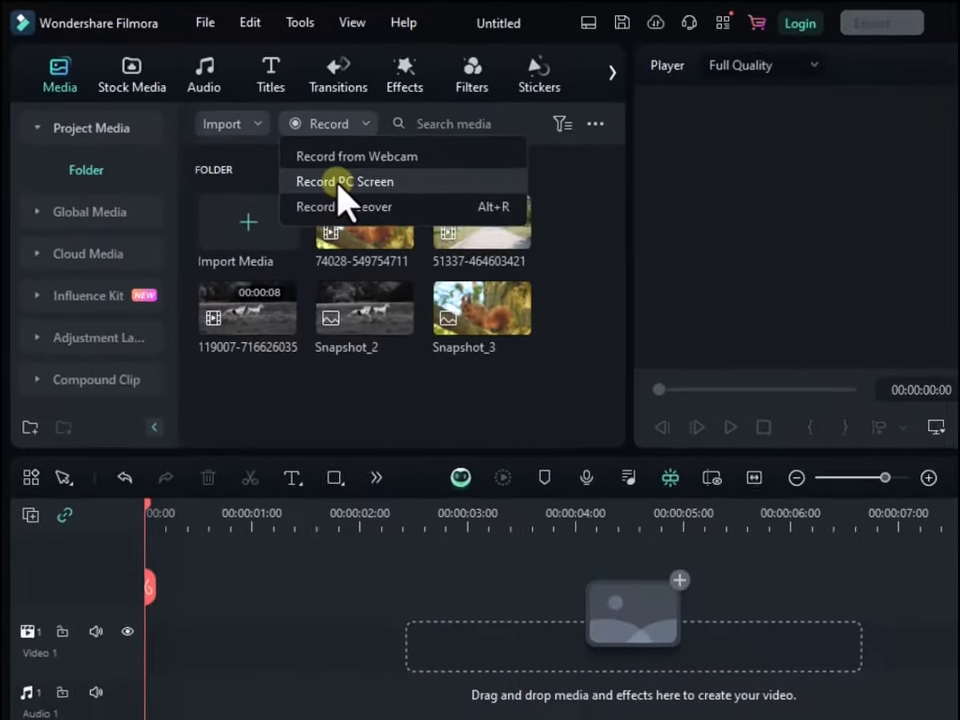
pyautogui.click(506, 272)
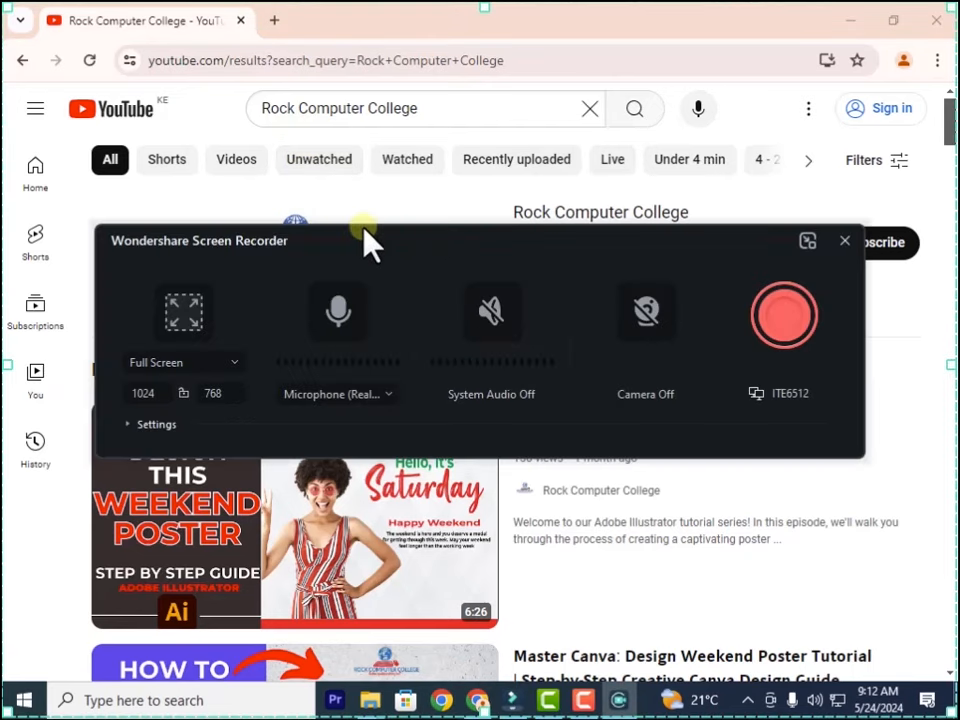
pyautogui.click(849, 22)
pyautogui.click(536, 257)
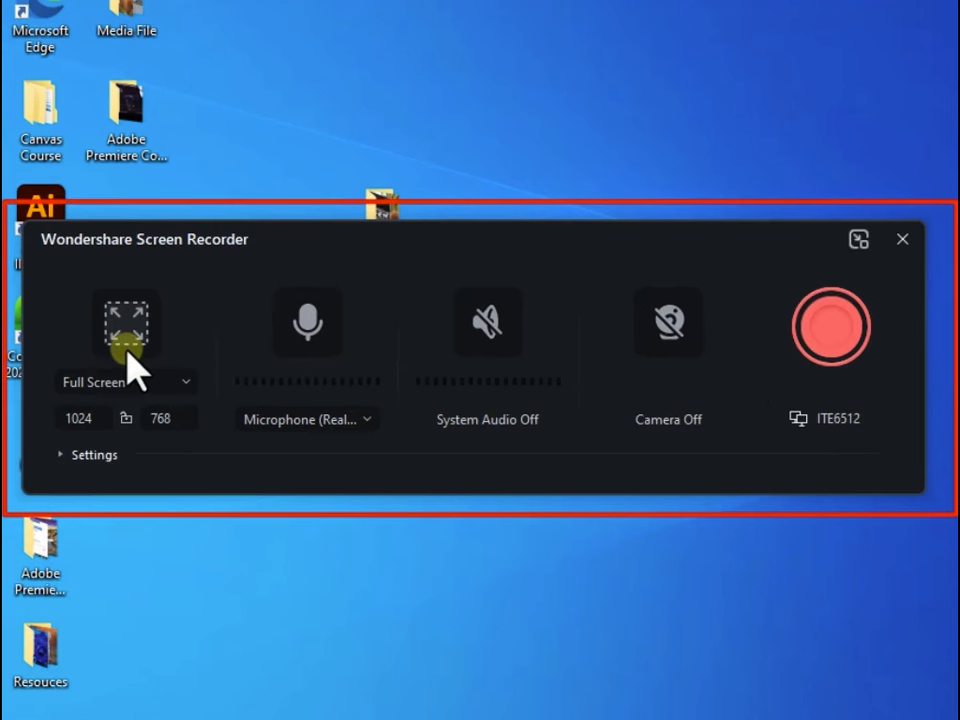
# Step: Try the Custom and Target Window capture areas in the screen recorder
pyautogui.click(184, 381)
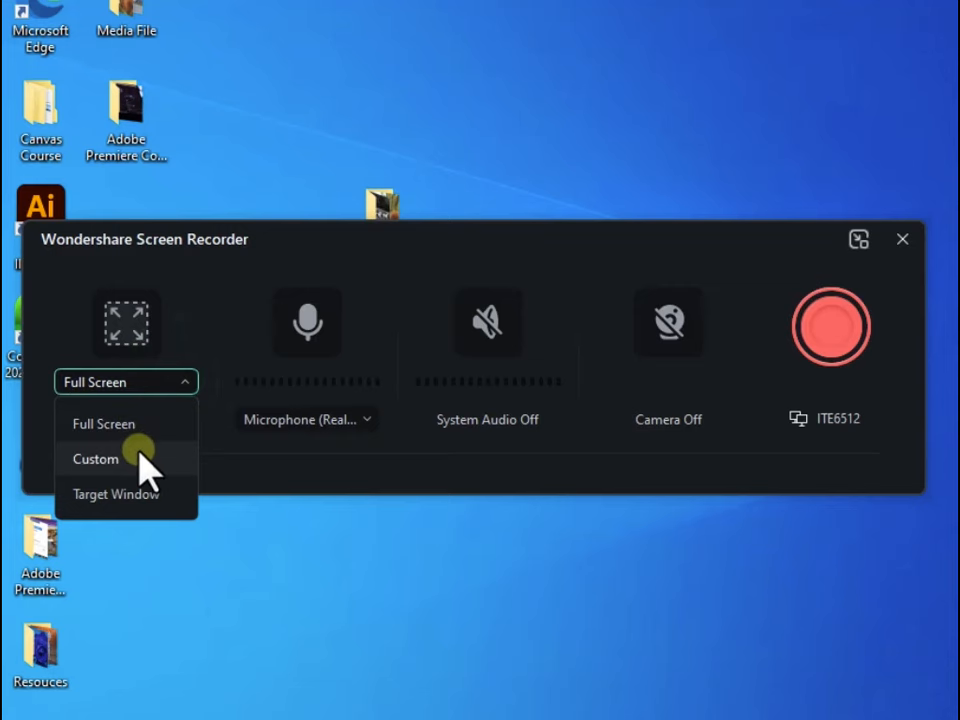
pyautogui.click(96, 458)
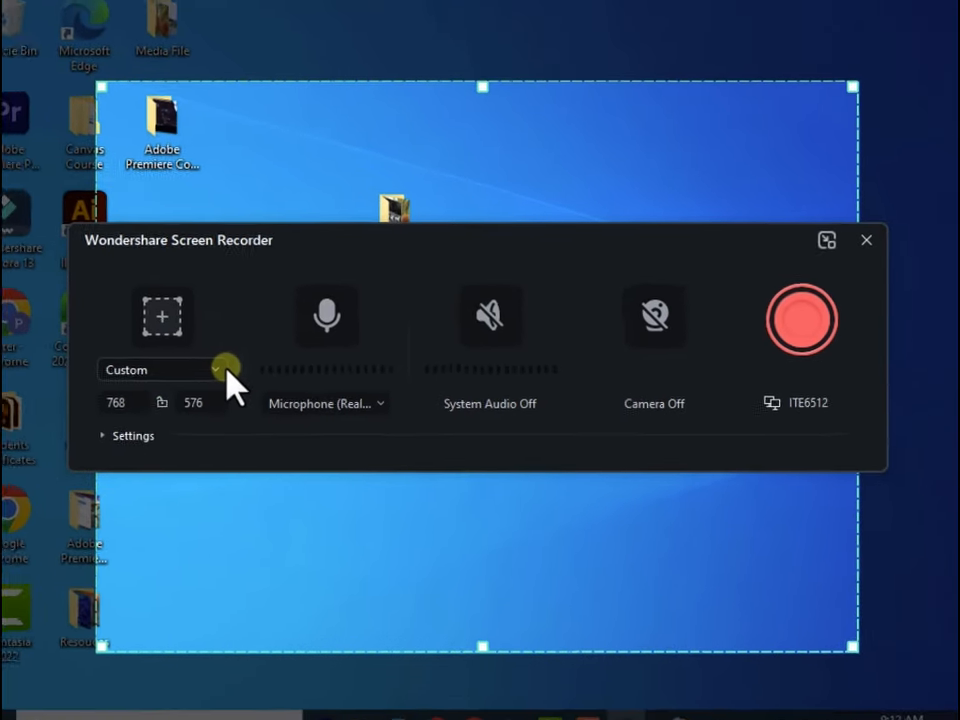
pyautogui.click(186, 381)
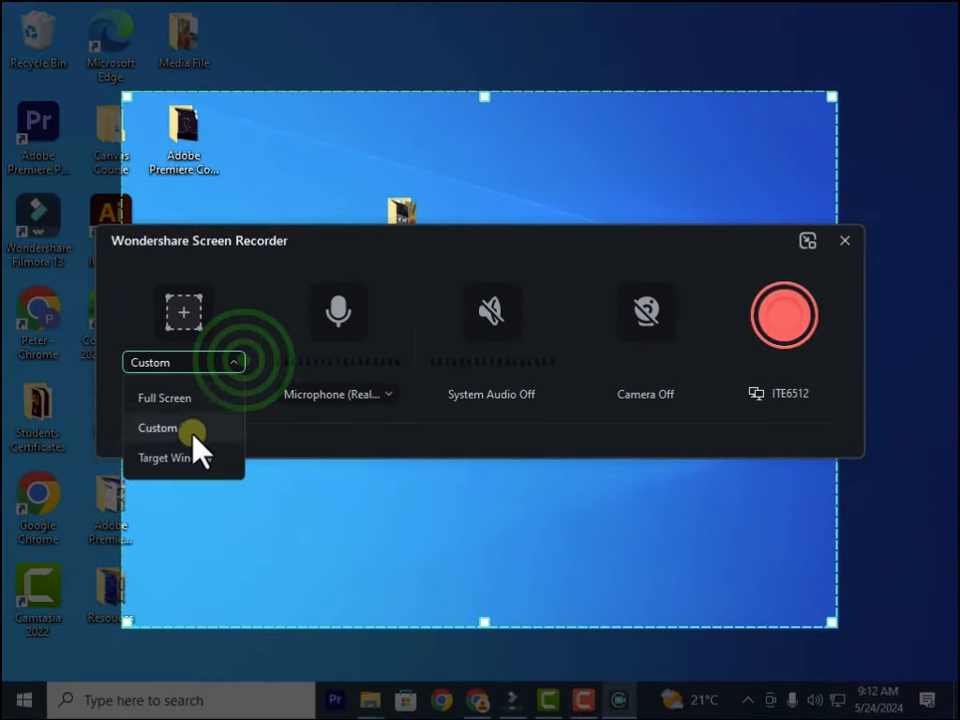
pyautogui.click(195, 459)
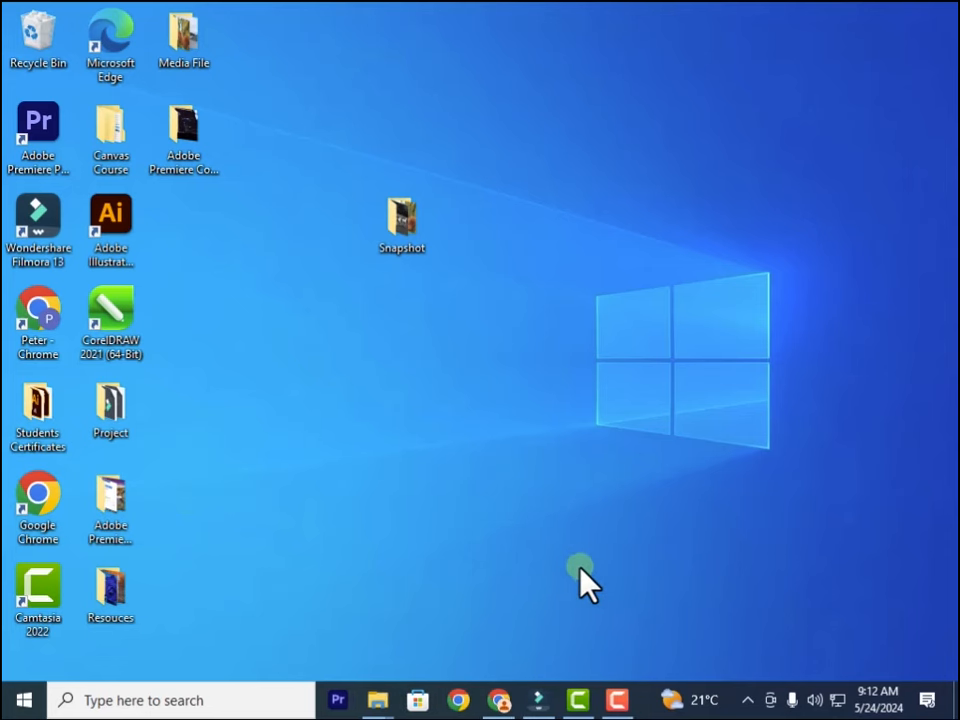
# Step: Bring the Filmora window and the screen recorder back up and set the capture area to Full Screen
pyautogui.click(540, 698)
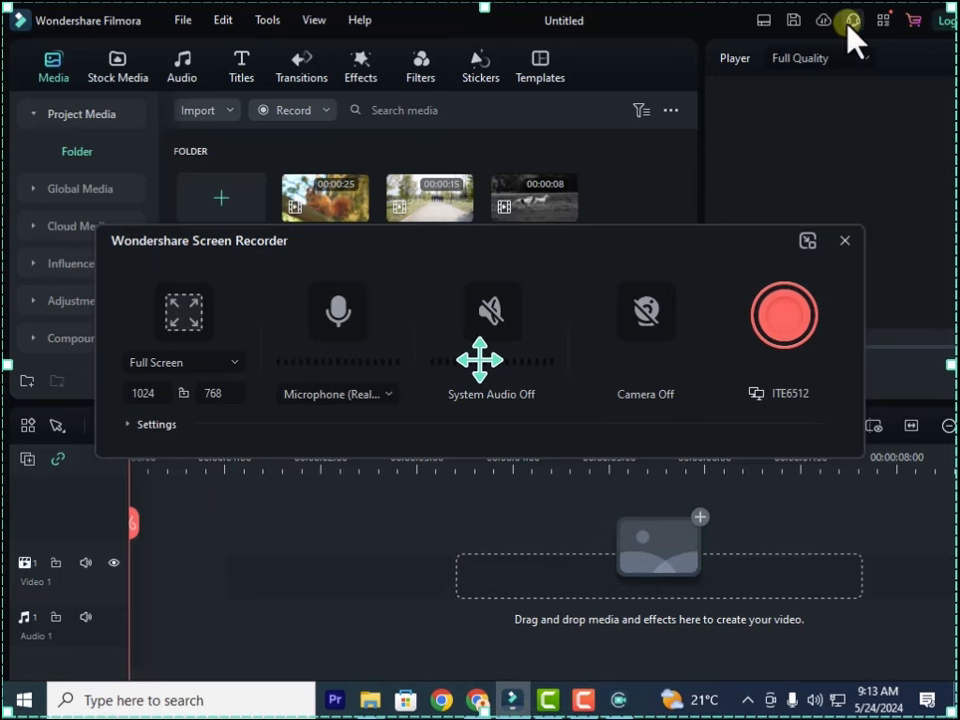
pyautogui.click(620, 699)
pyautogui.click(612, 694)
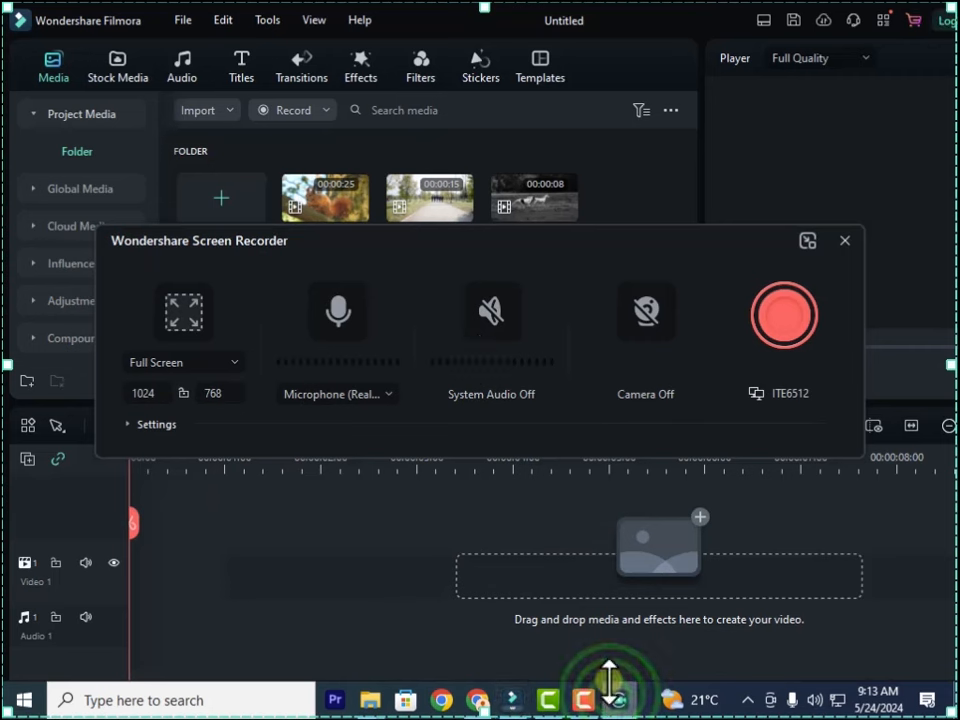
pyautogui.click(228, 366)
pyautogui.click(204, 394)
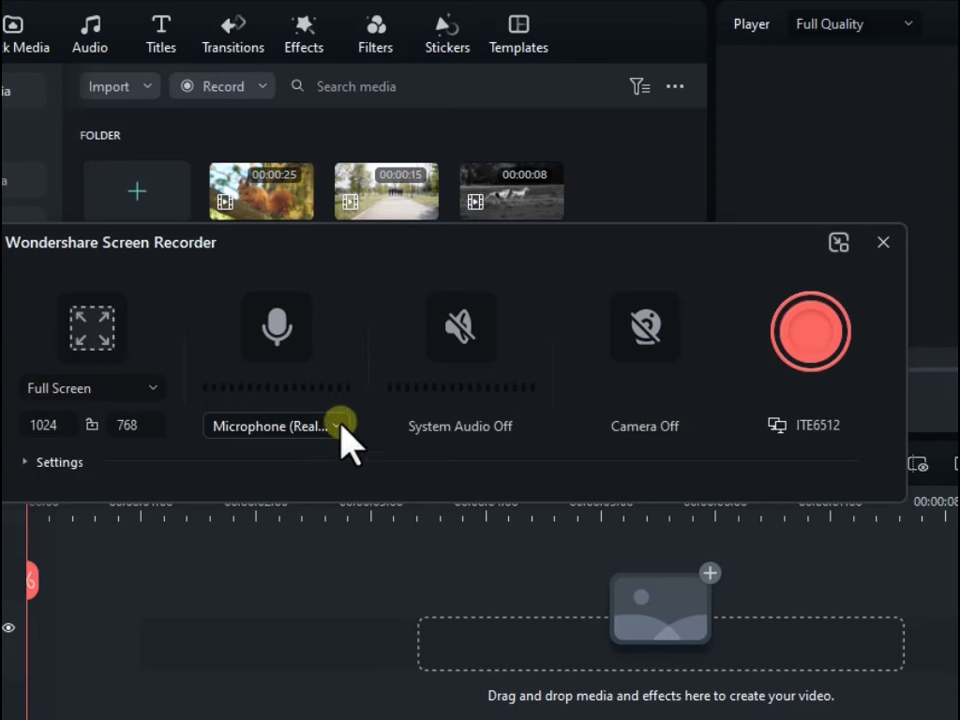
# Step: Select the Realtek microphone as the recorder's sound source and leave the microphone turned on
pyautogui.click(341, 425)
pyautogui.click(308, 462)
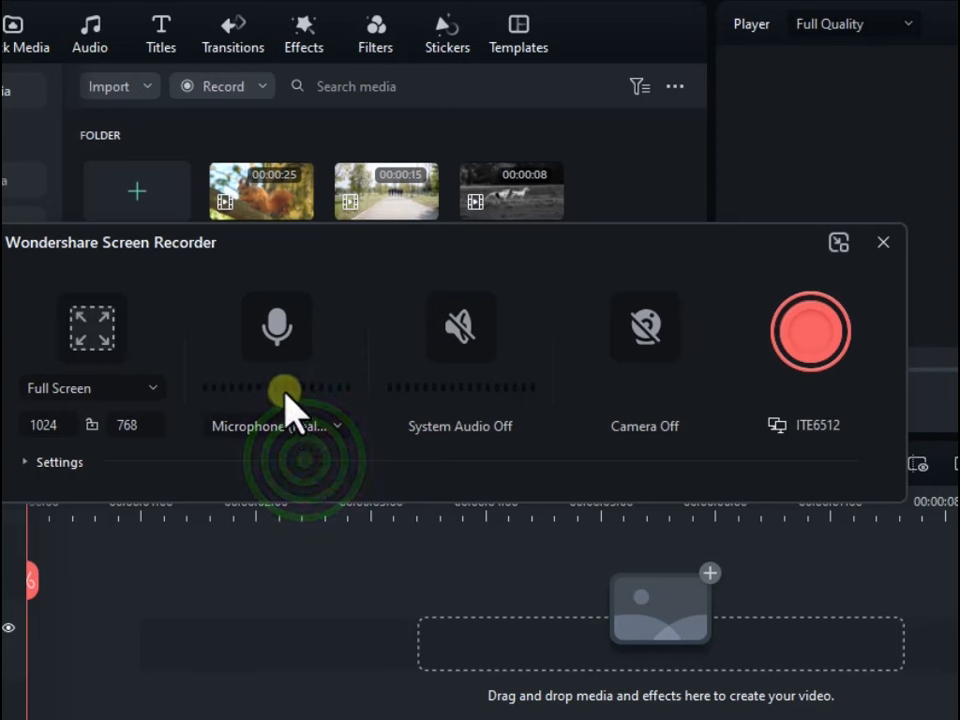
pyautogui.click(270, 342)
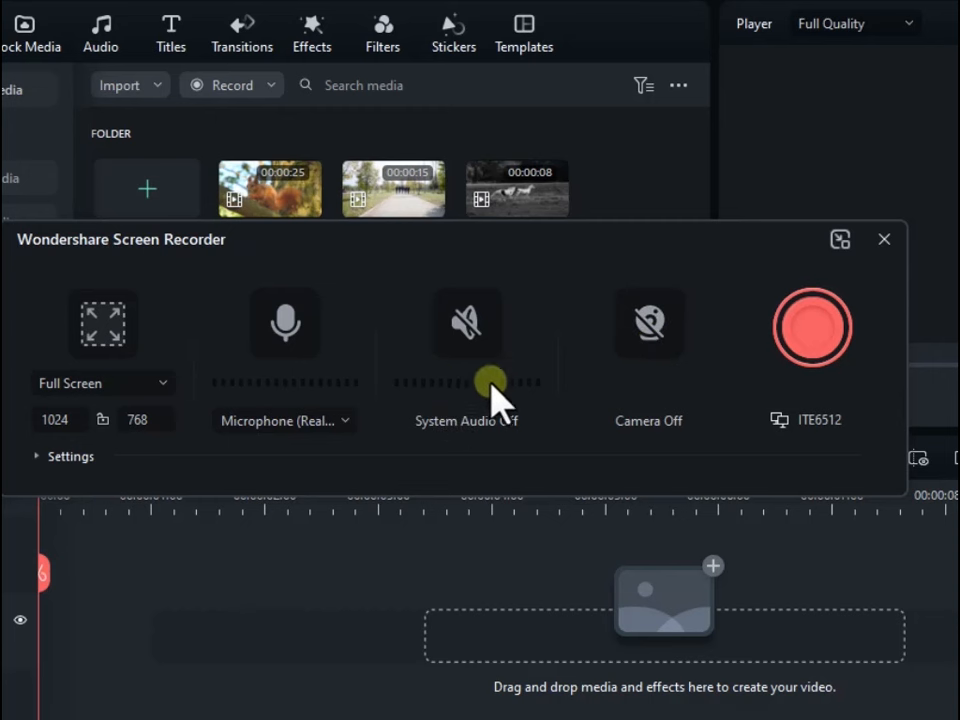
# Step: Expand the recorder settings, name the recording Practice 1, and set its save location to the Desktop
pyautogui.click(37, 456)
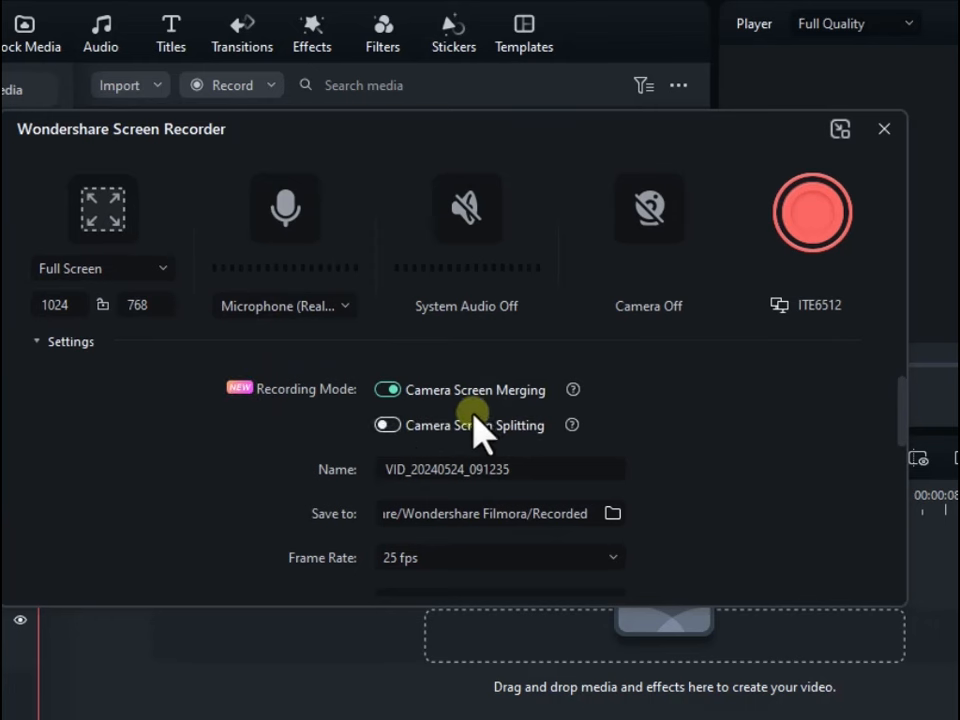
pyautogui.scroll(-1, 470, 422)
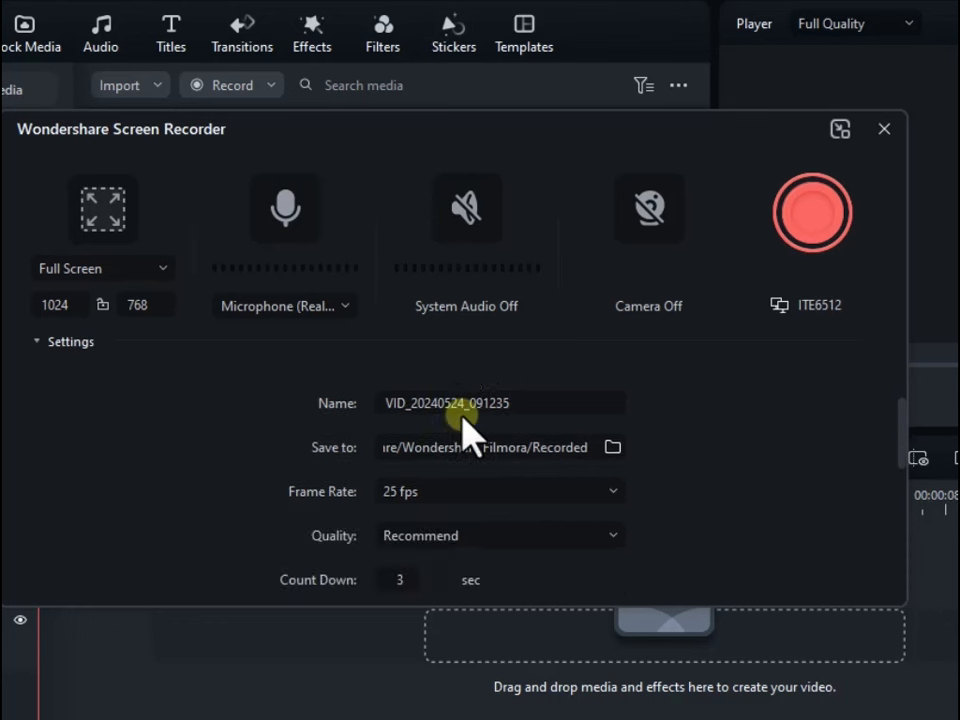
pyautogui.moveTo(515, 405); pyautogui.dragTo(332, 407)
pyautogui.write('Practice 1')
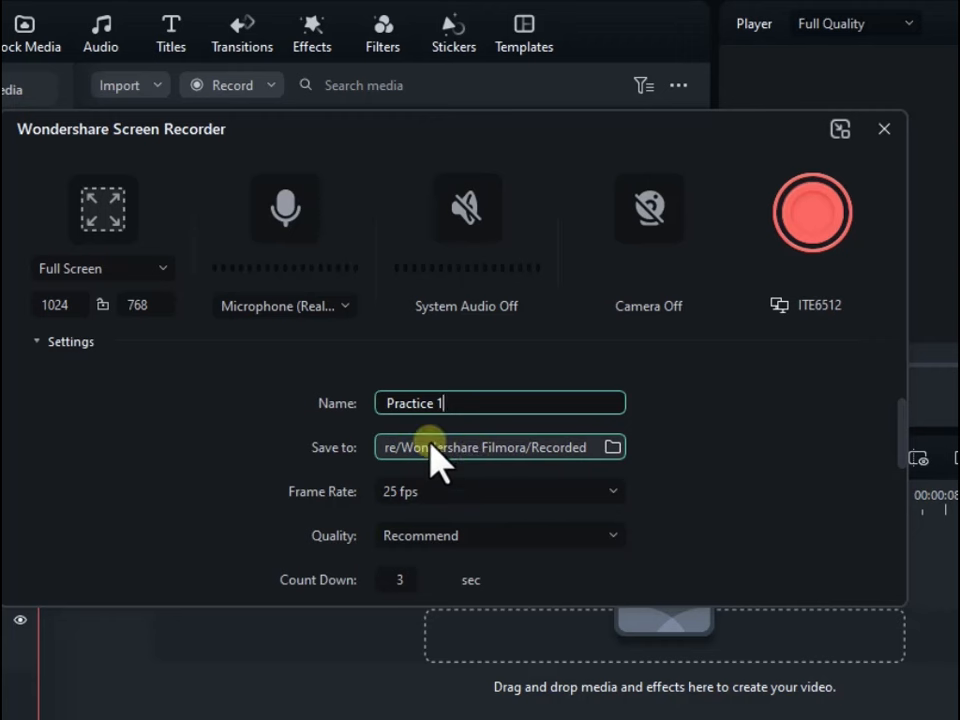
pyautogui.click(613, 449)
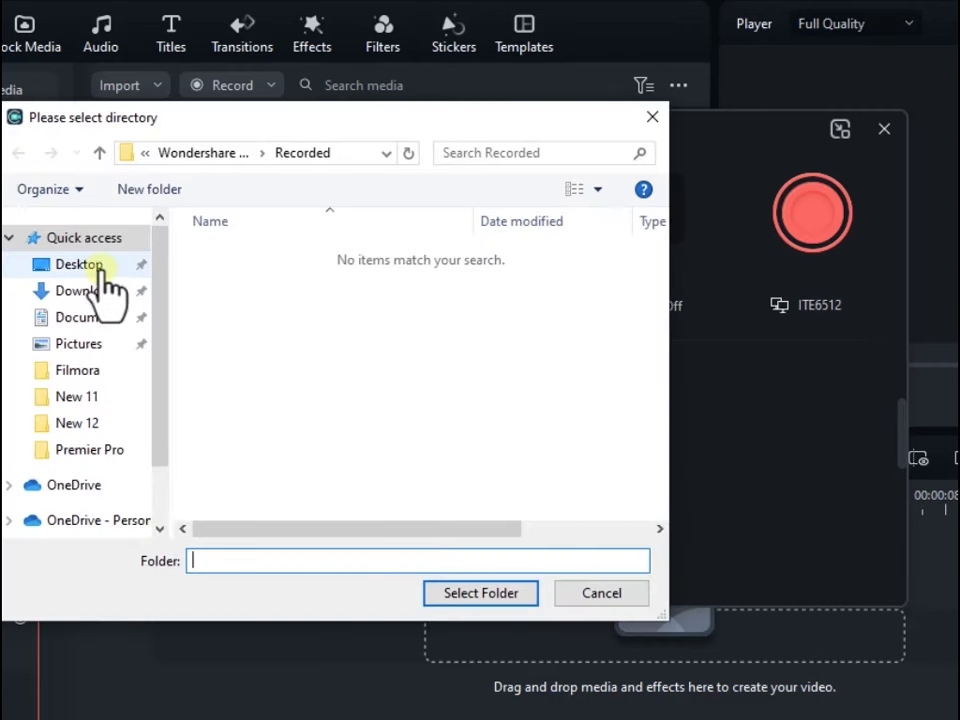
pyautogui.click(100, 270)
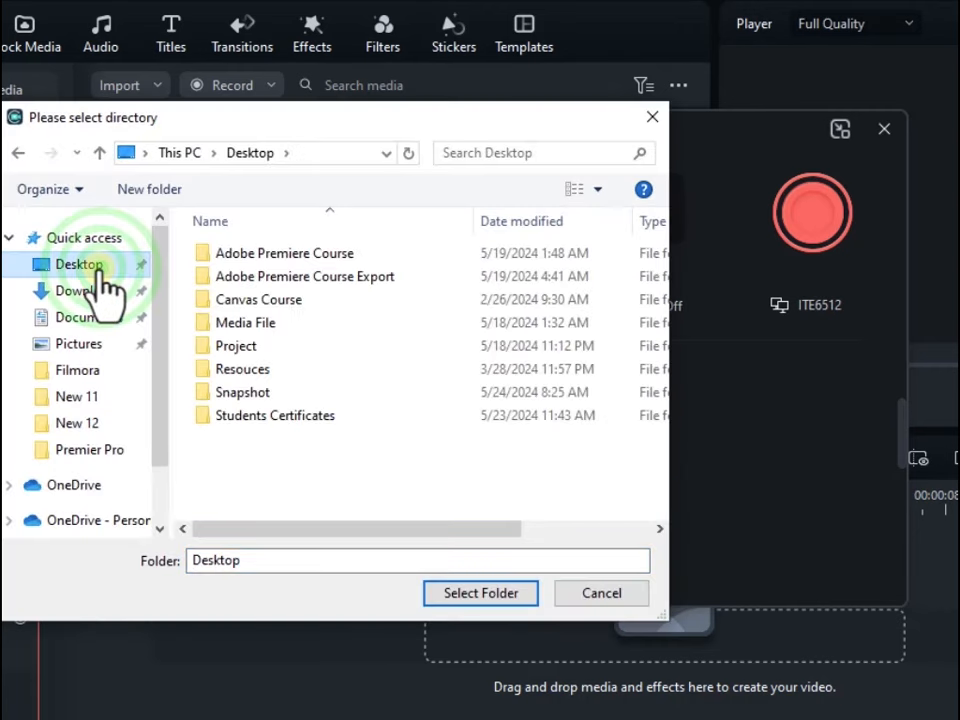
pyautogui.click(481, 594)
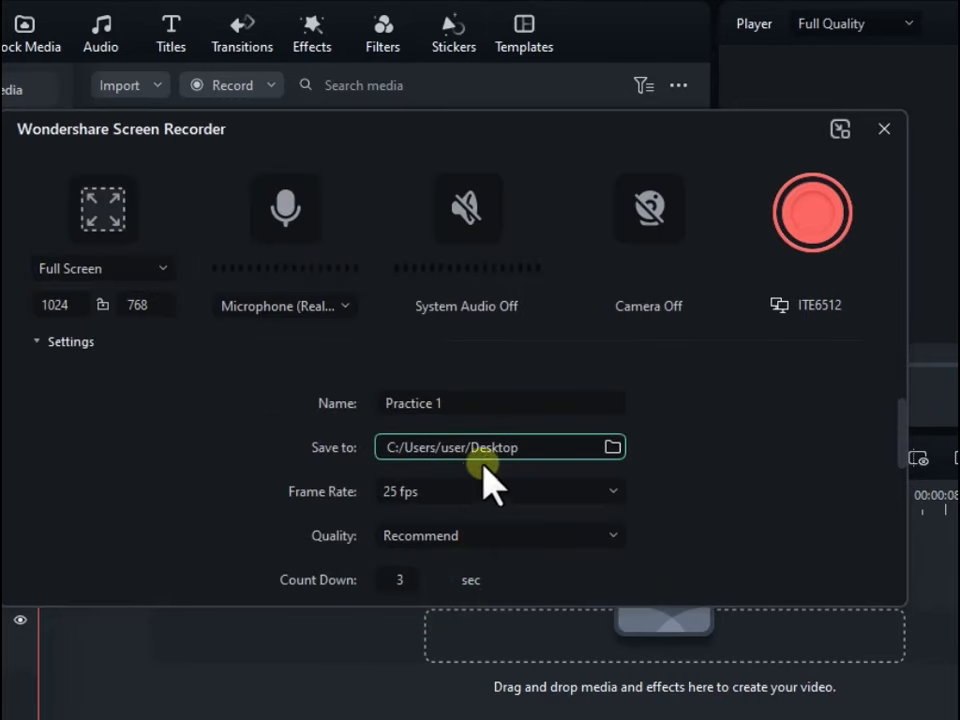
# Step: Set the recording's frame rate to 30 fps and choose the Recommend quality
pyautogui.click(562, 493)
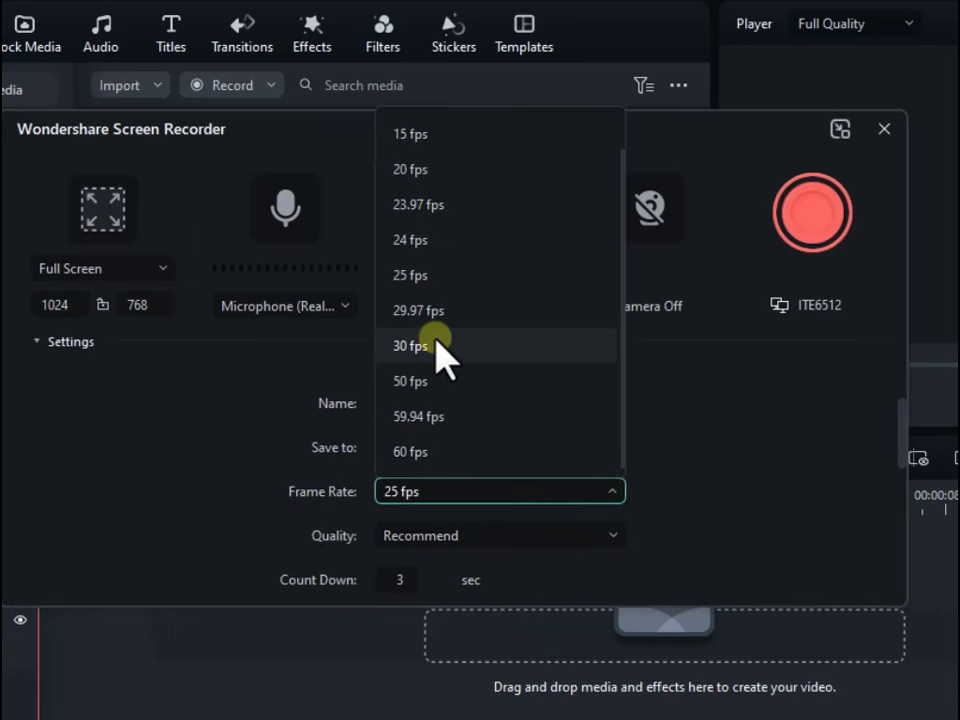
pyautogui.click(441, 348)
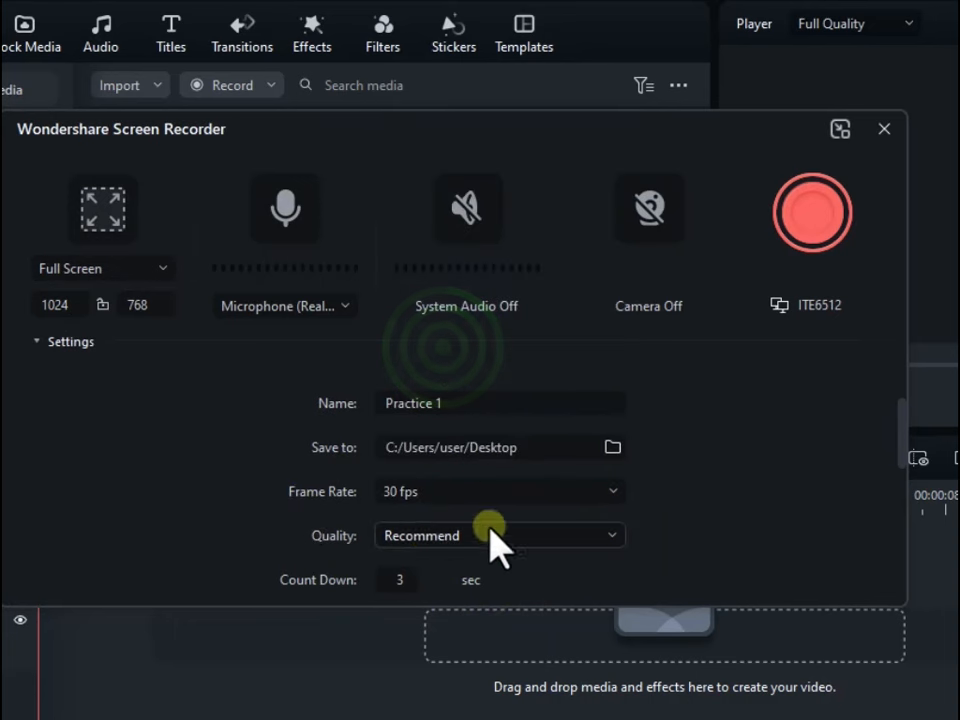
pyautogui.click(416, 538)
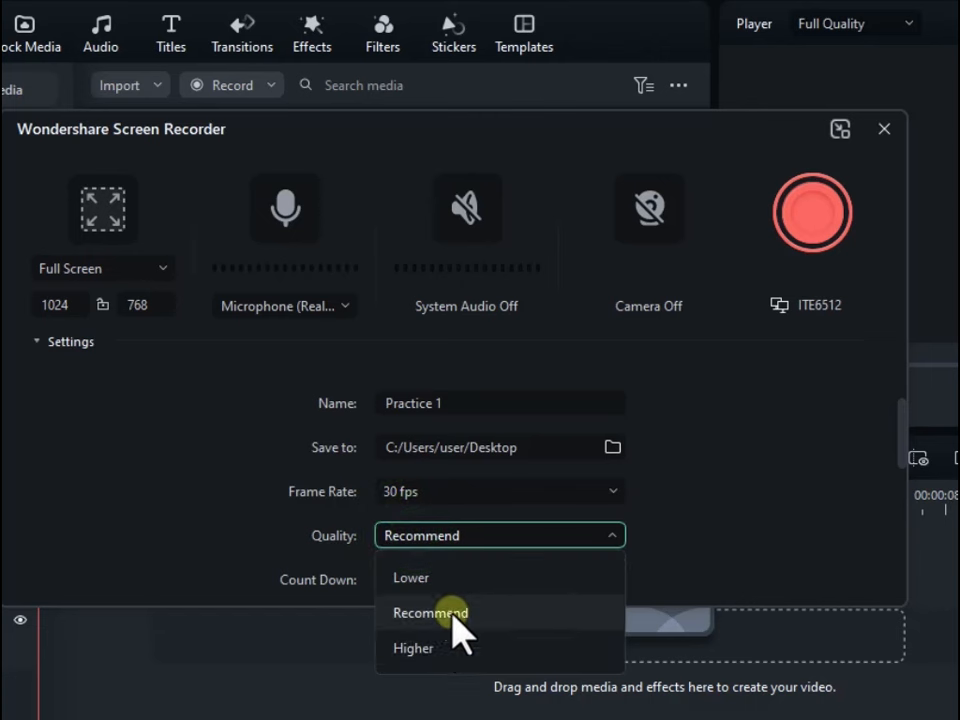
pyautogui.click(440, 612)
# Step: Set the recording countdown to 9 seconds
pyautogui.scroll(-2, 488, 465)
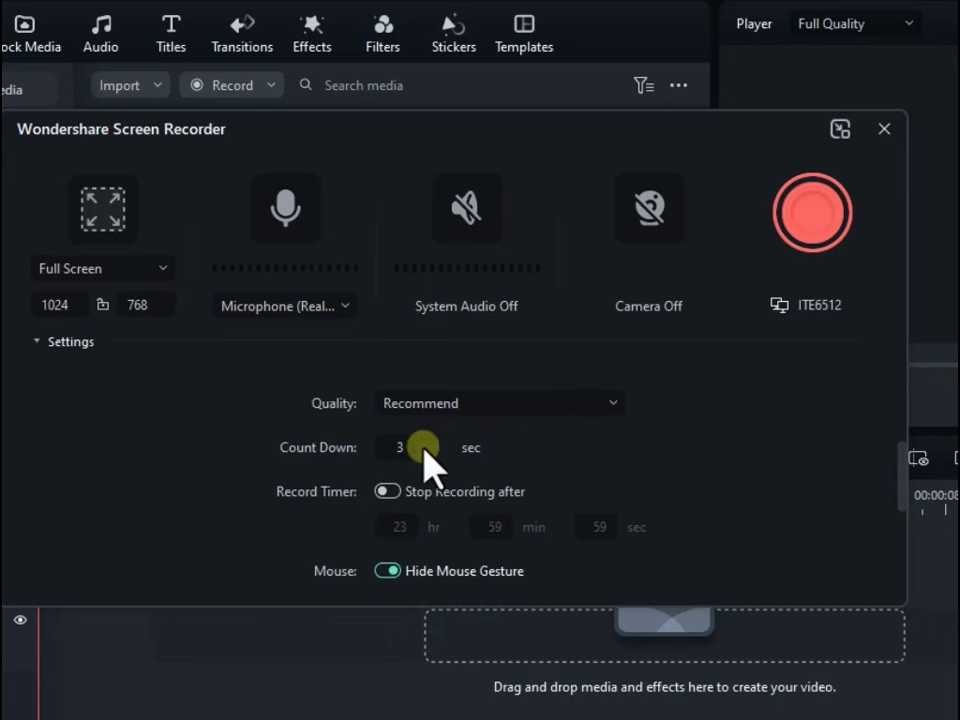
pyautogui.click(409, 445)
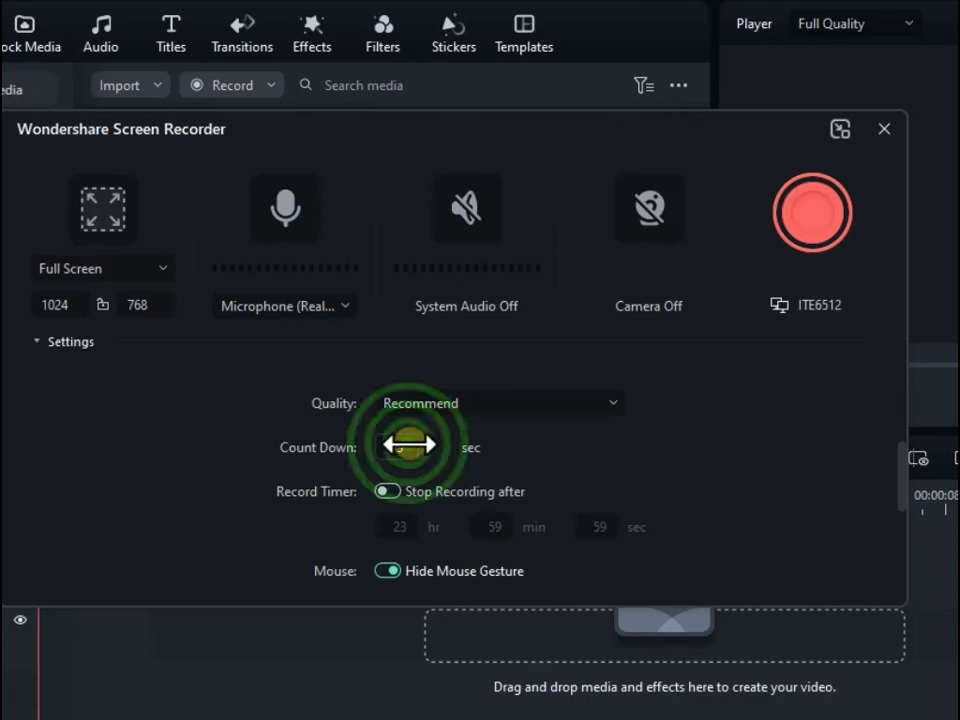
pyautogui.moveTo(418, 444); pyautogui.dragTo(407, 444)
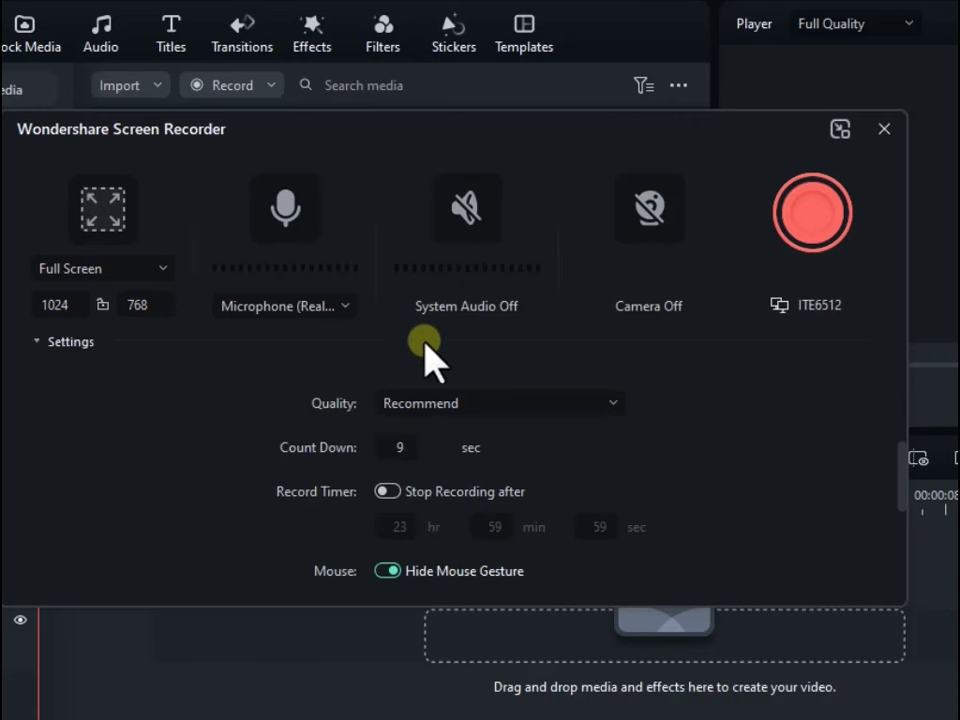
pyautogui.scroll(-1, 345, 476)
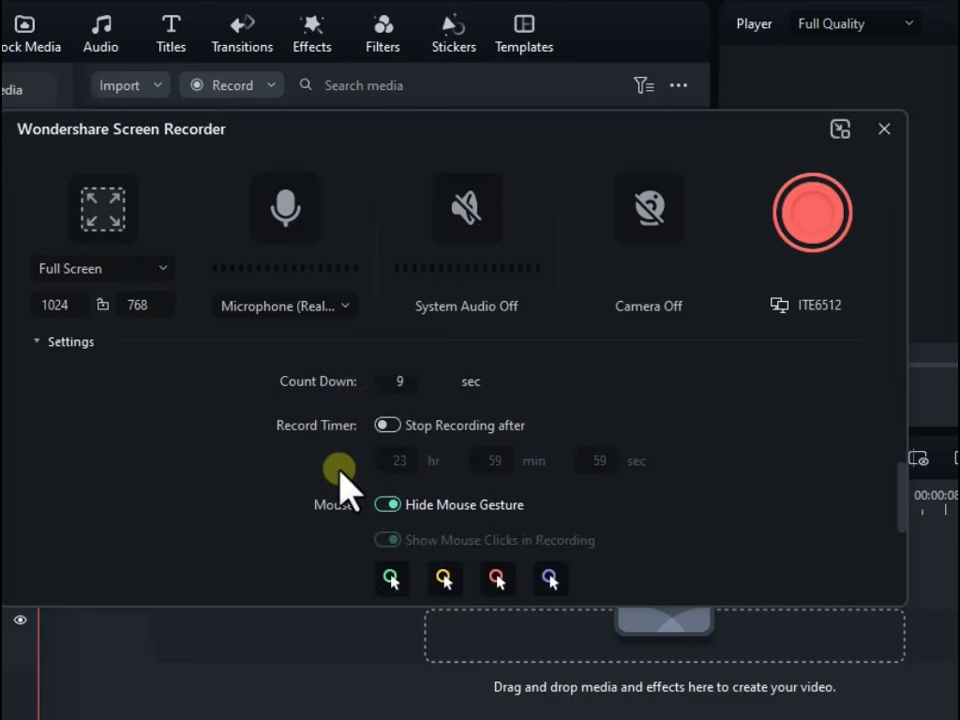
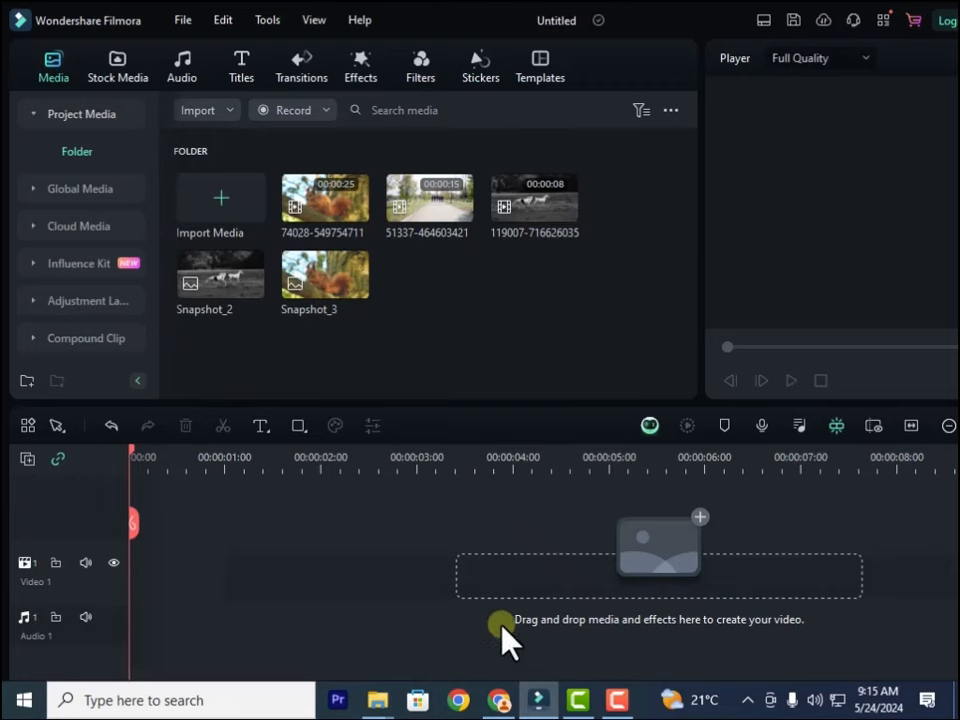
# Step: Switch to the browser, try subscribing to Rock Computer College, go back, and browse the YouTube results for the screen recording
pyautogui.click(503, 700)
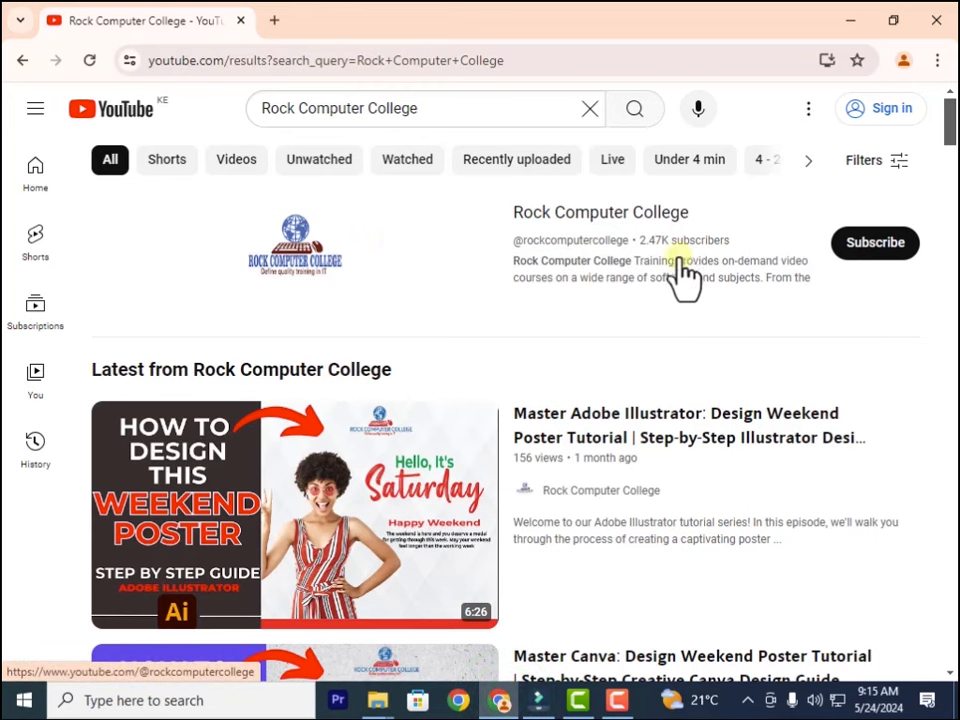
pyautogui.click(868, 252)
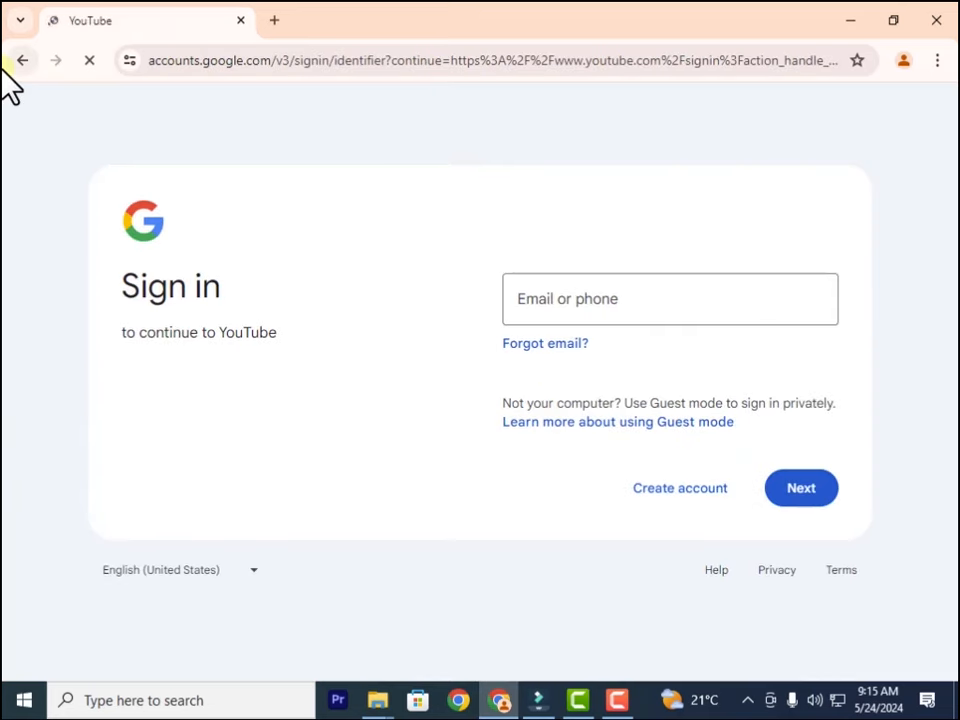
pyautogui.click(22, 58)
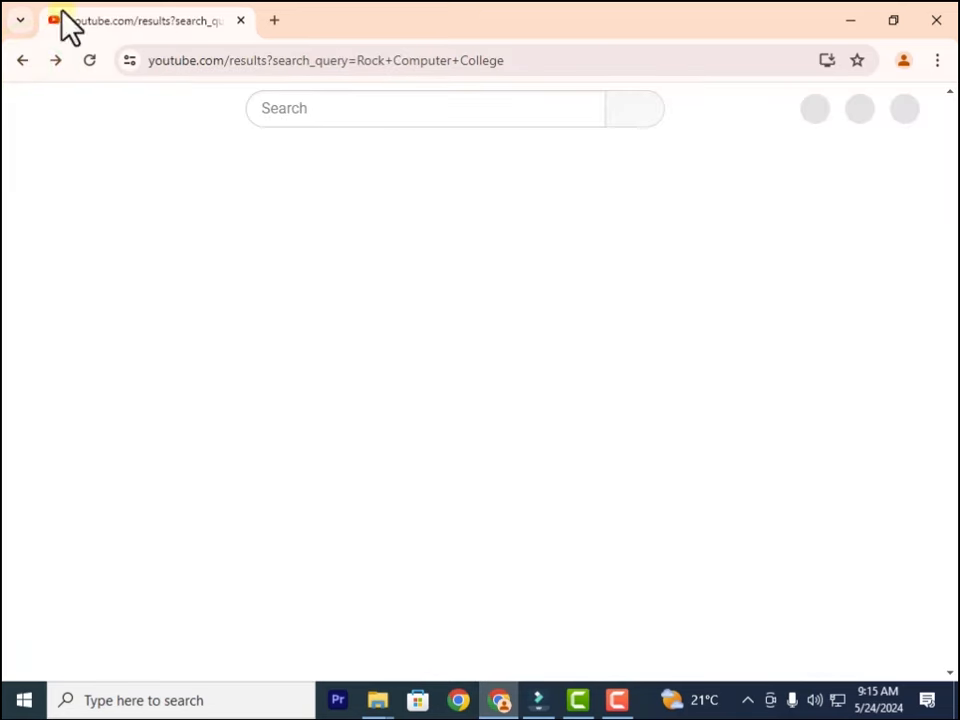
pyautogui.scroll(-1, 386, 313)
pyautogui.scroll(-7, 386, 313)
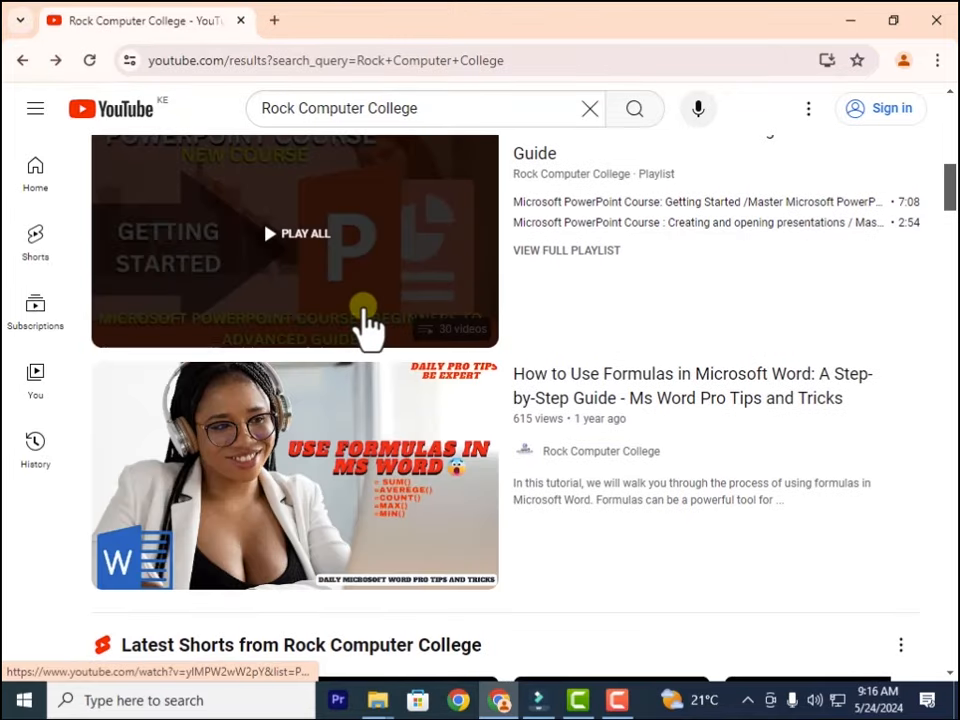
pyautogui.scroll(8, 375, 330)
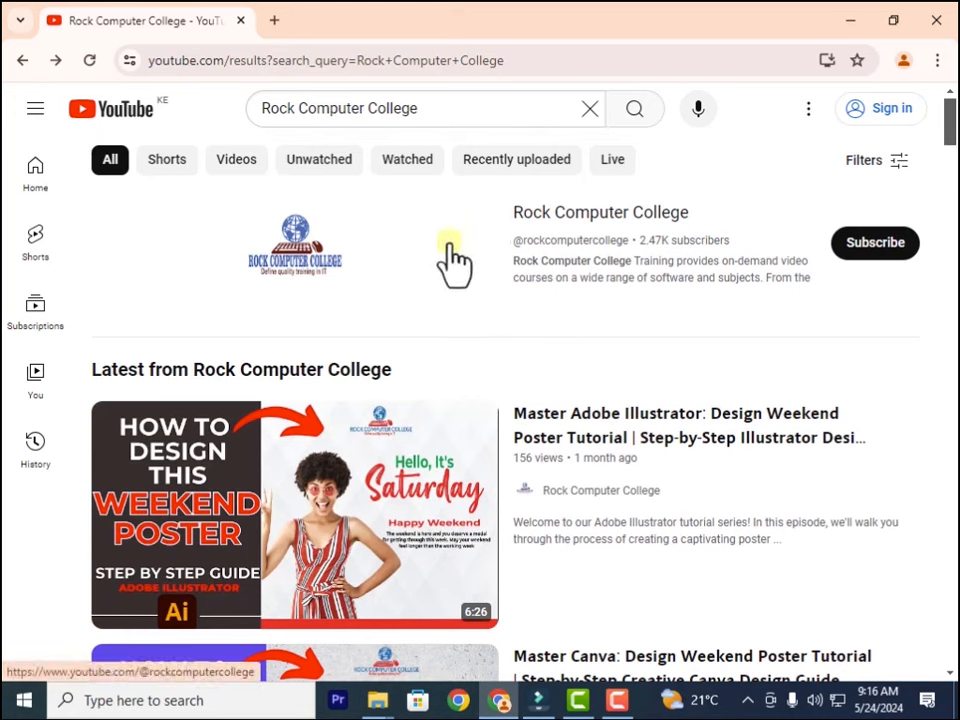
# Step: Stop the screen recording, check the Start/Stop hotkey setting, and close the recorder
pyautogui.press('F4')
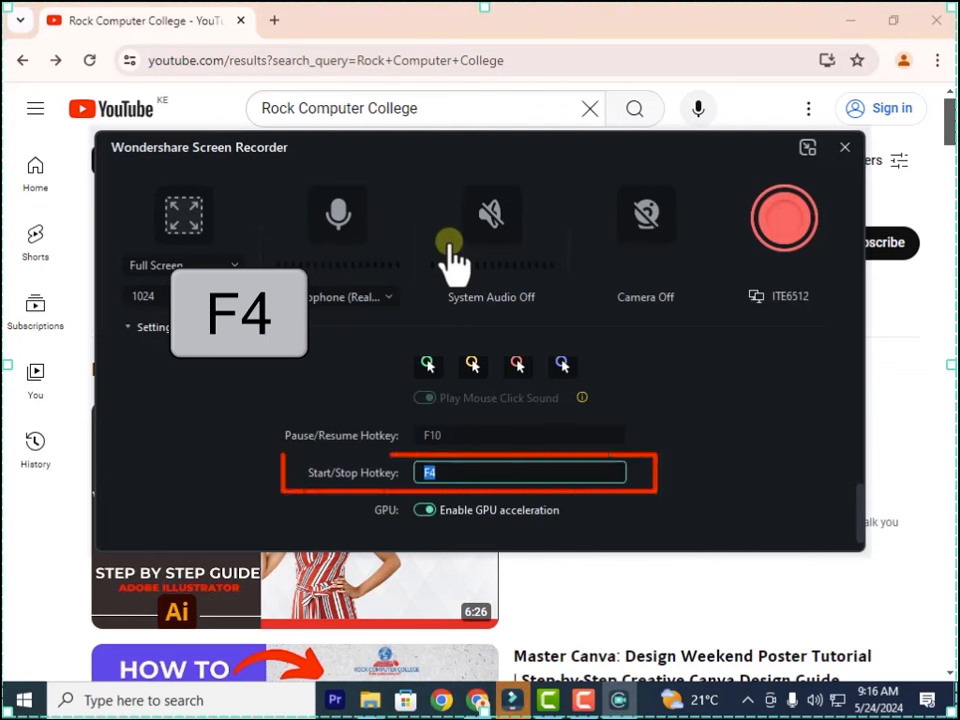
pyautogui.click(451, 476)
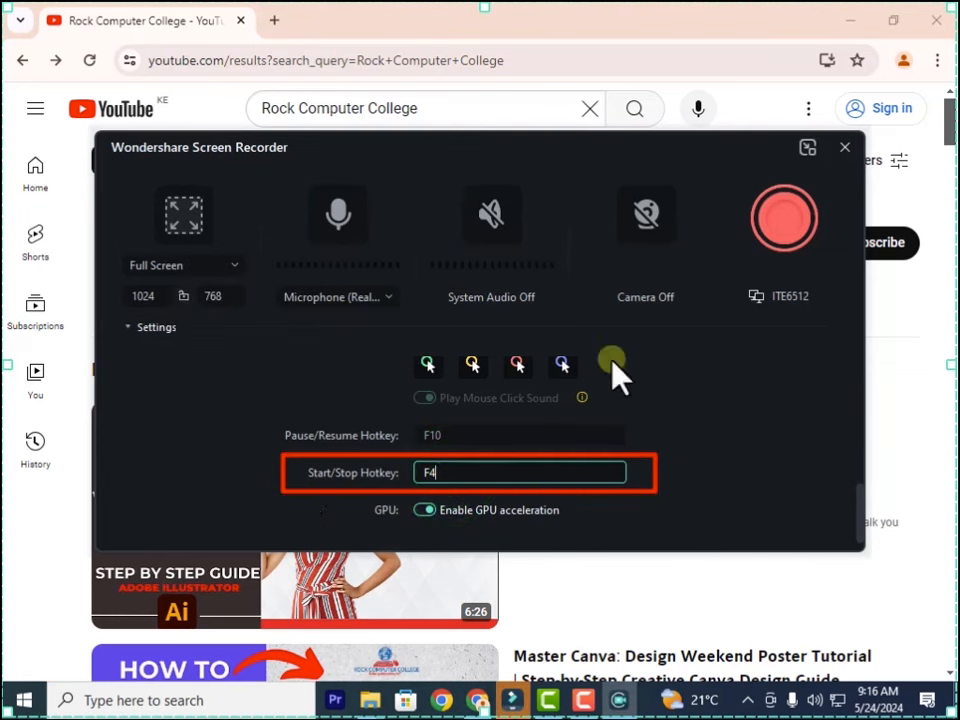
pyautogui.click(845, 148)
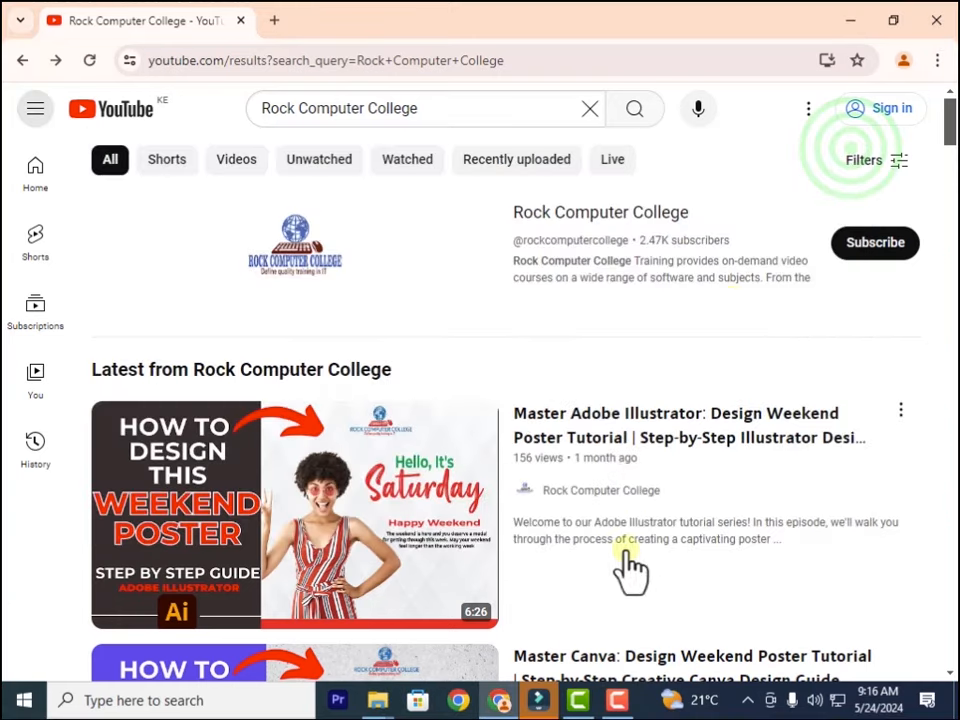
# Step: Switch back to Filmora and place the Practice 1 recording at the start of the Video 1 track
pyautogui.click(538, 700)
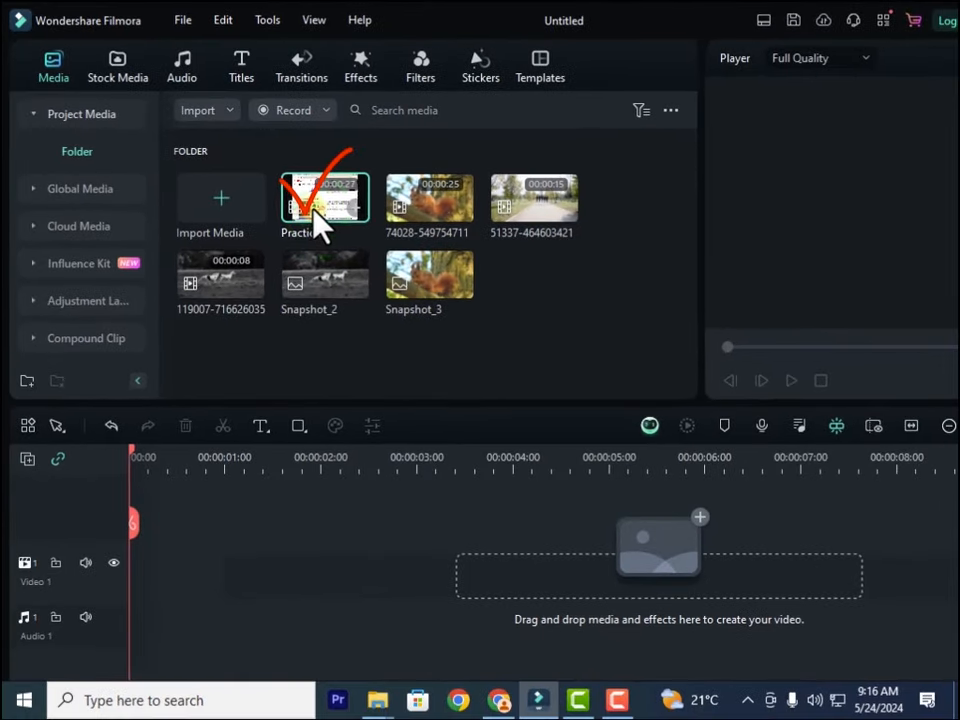
pyautogui.doubleClick(380, 236)
pyautogui.moveTo(319, 196); pyautogui.dragTo(148, 578)
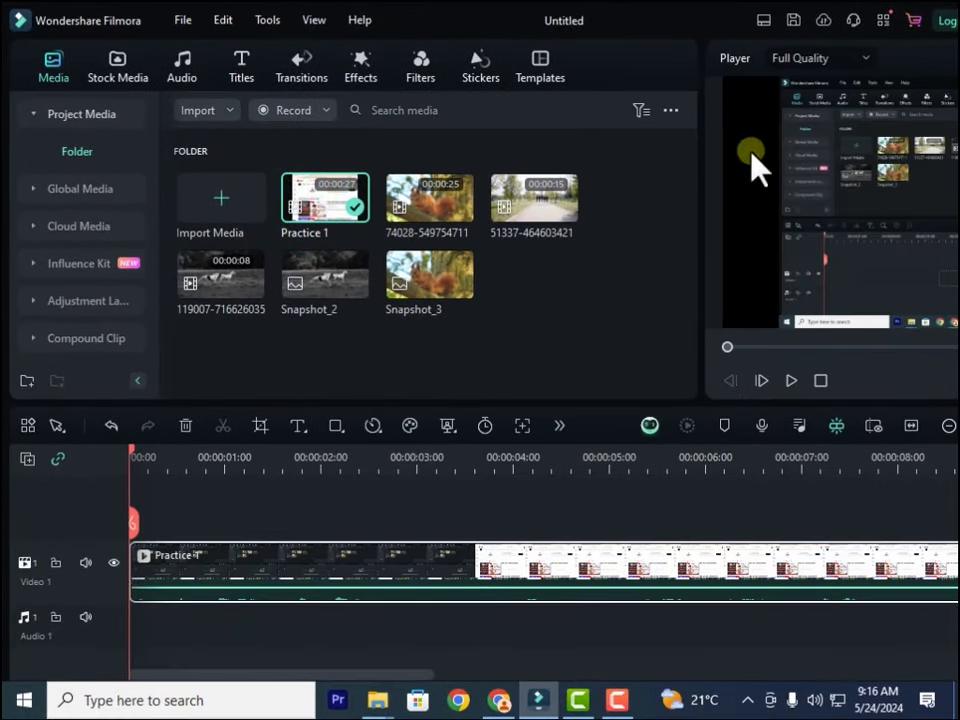
# Step: Adjust the window and panel layout so the whole Player panel fits on screen
pyautogui.moveTo(702, 233); pyautogui.dragTo(462, 283)
pyautogui.moveTo(697, 30); pyautogui.dragTo(445, 38)
pyautogui.click(886, 30)
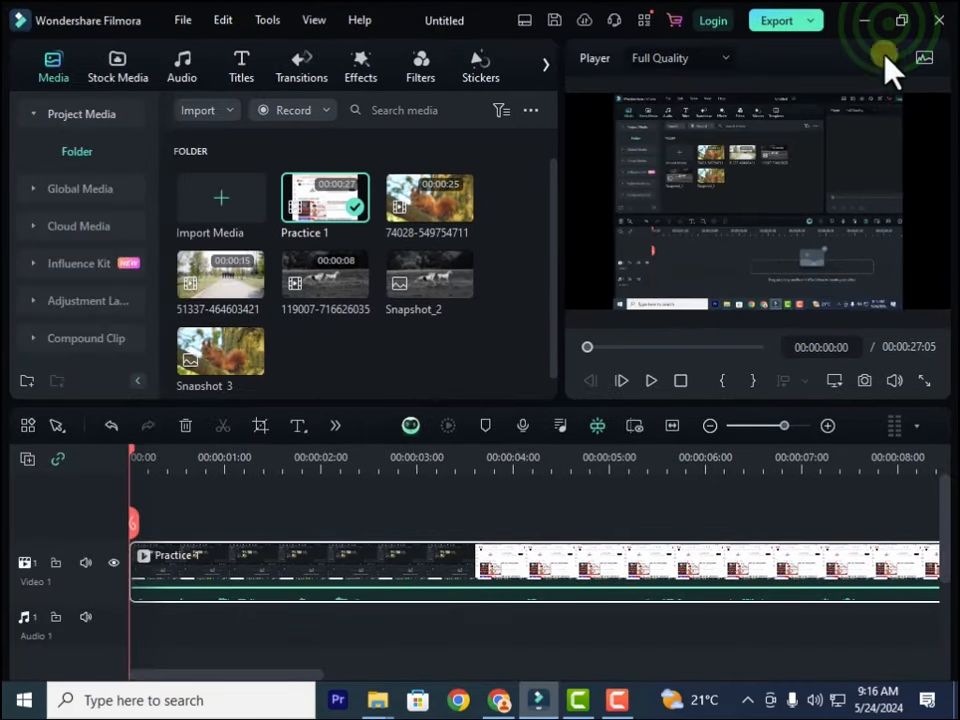
pyautogui.moveTo(564, 326); pyautogui.dragTo(534, 328)
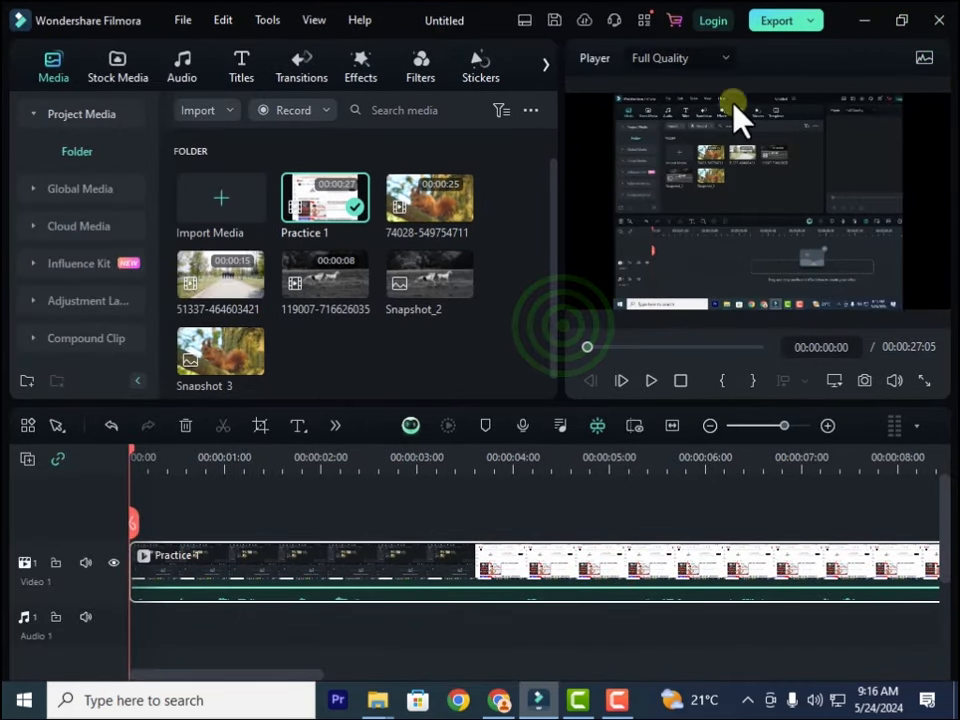
# Step: Mute the Audio 1 track, play the Practice 1 recording in the Player, and pause it
pyautogui.click(84, 618)
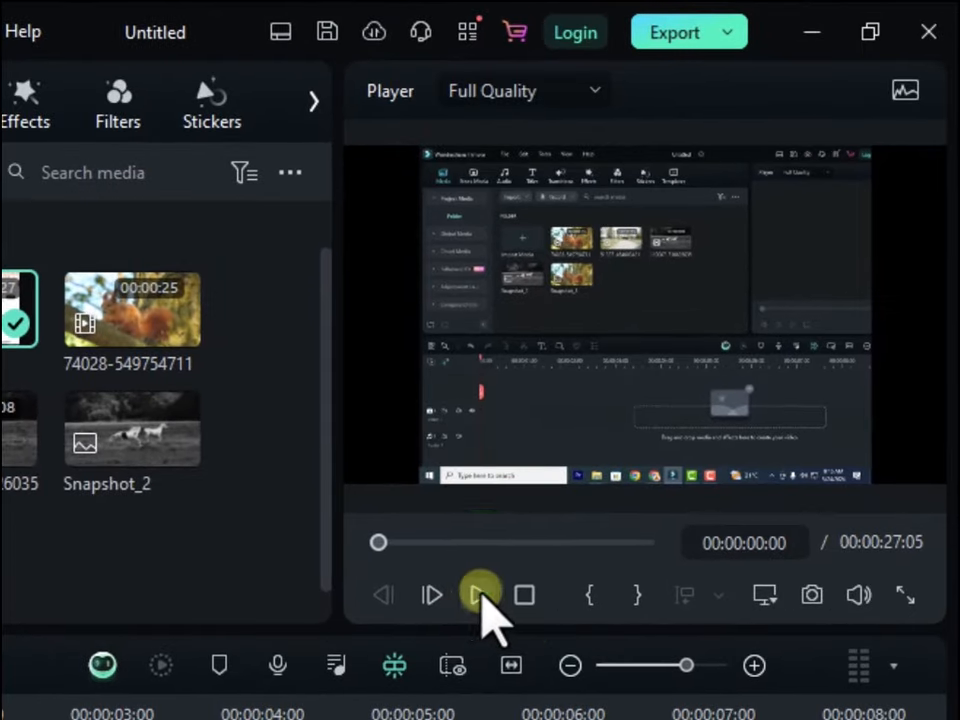
pyautogui.click(537, 519)
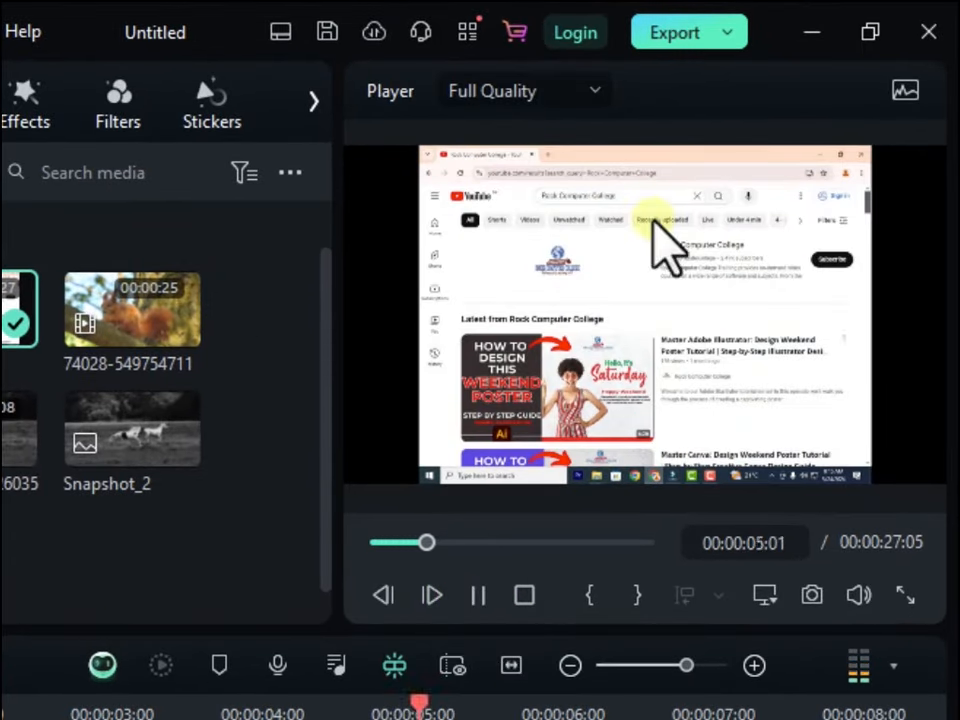
pyautogui.click(479, 597)
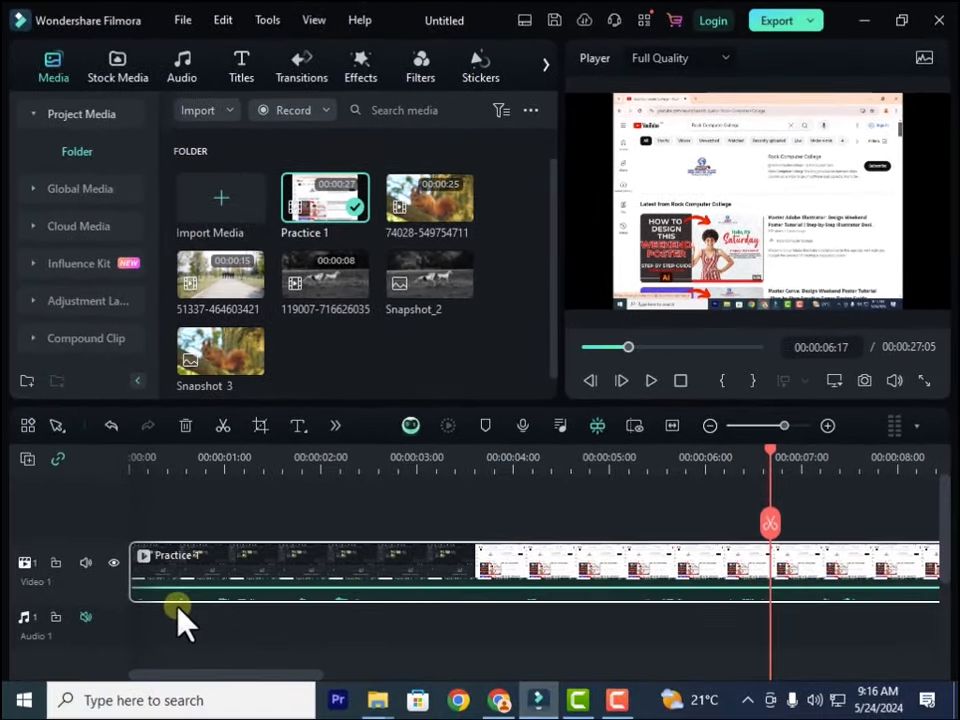
# Step: Mute the Video 1 track and play the Practice 1 recording again from about 3 seconds to check its sound
pyautogui.click(86, 563)
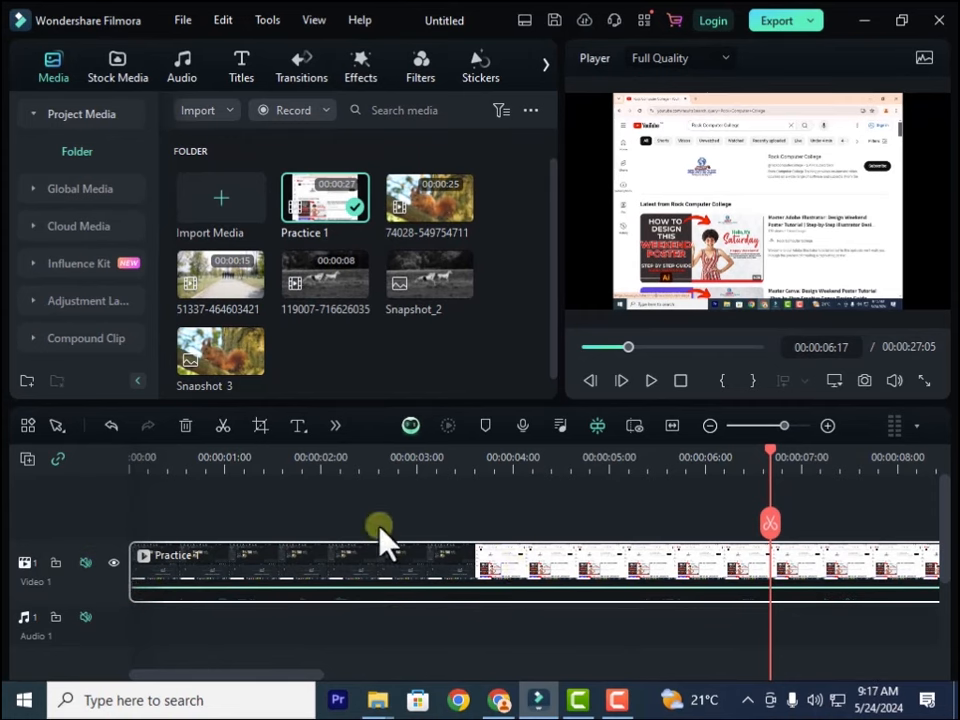
pyautogui.moveTo(768, 458); pyautogui.dragTo(429, 460)
pyautogui.click(651, 380)
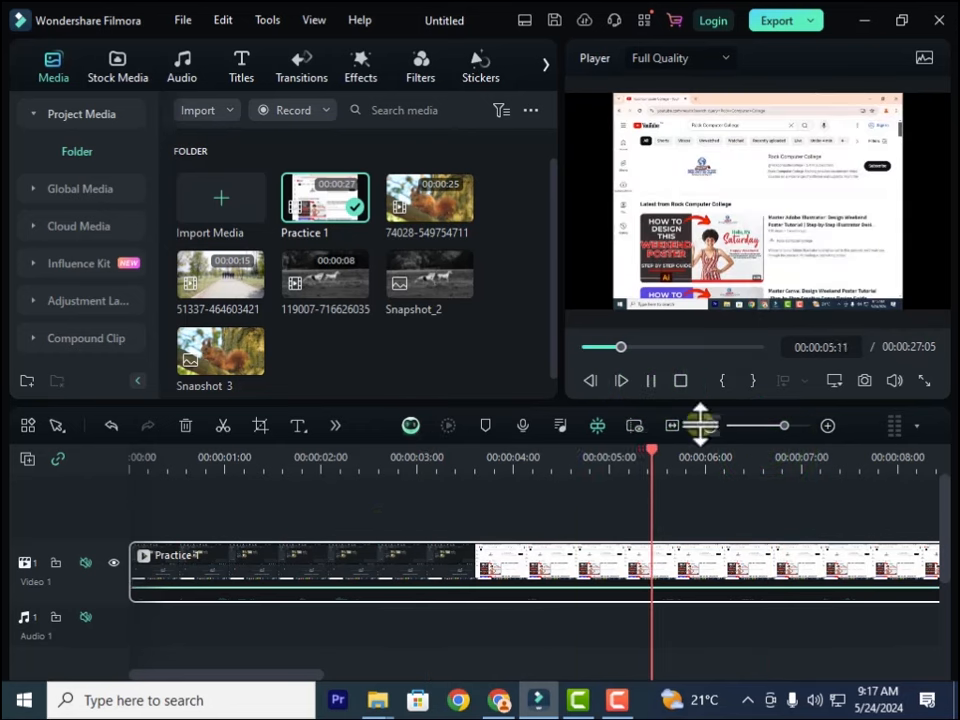
pyautogui.click(653, 381)
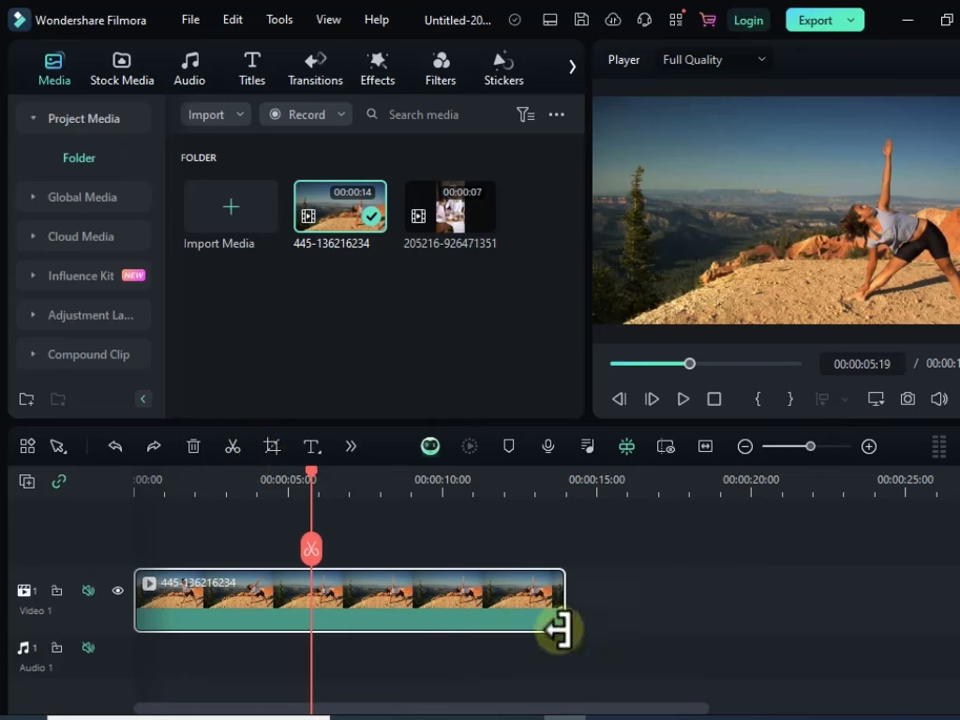
pyautogui.moveTo(311, 467); pyautogui.dragTo(169, 465)
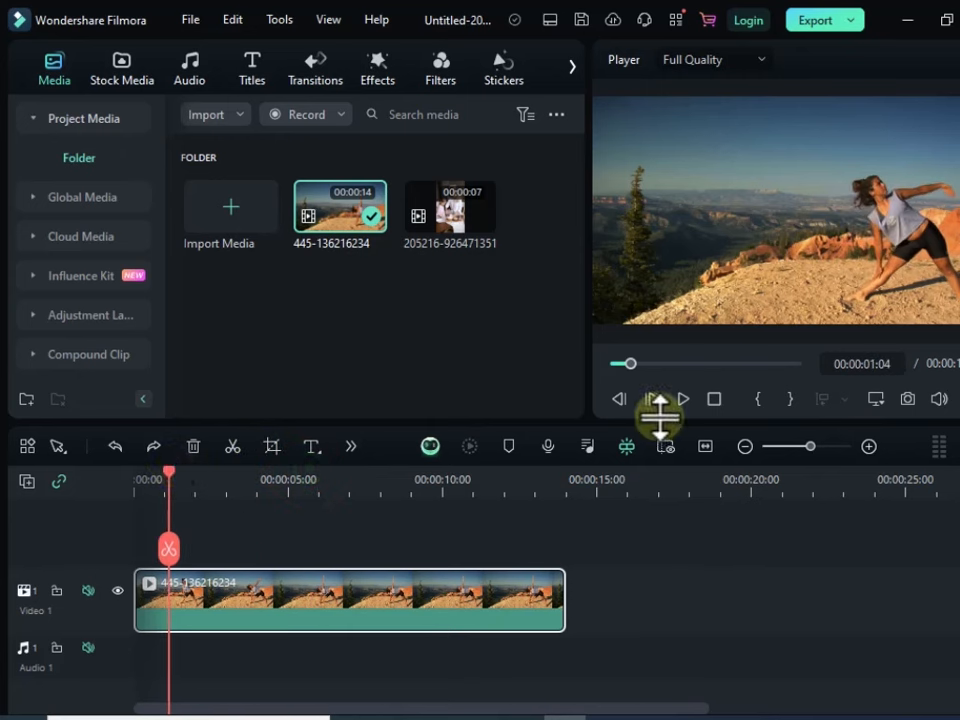
pyautogui.click(695, 401)
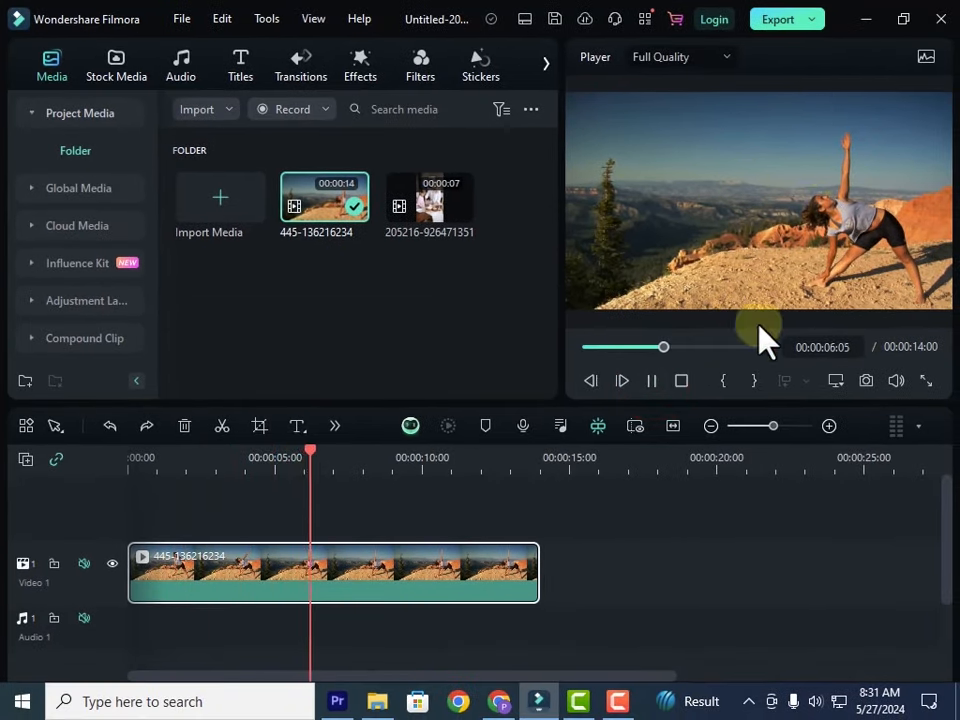
pyautogui.click(652, 380)
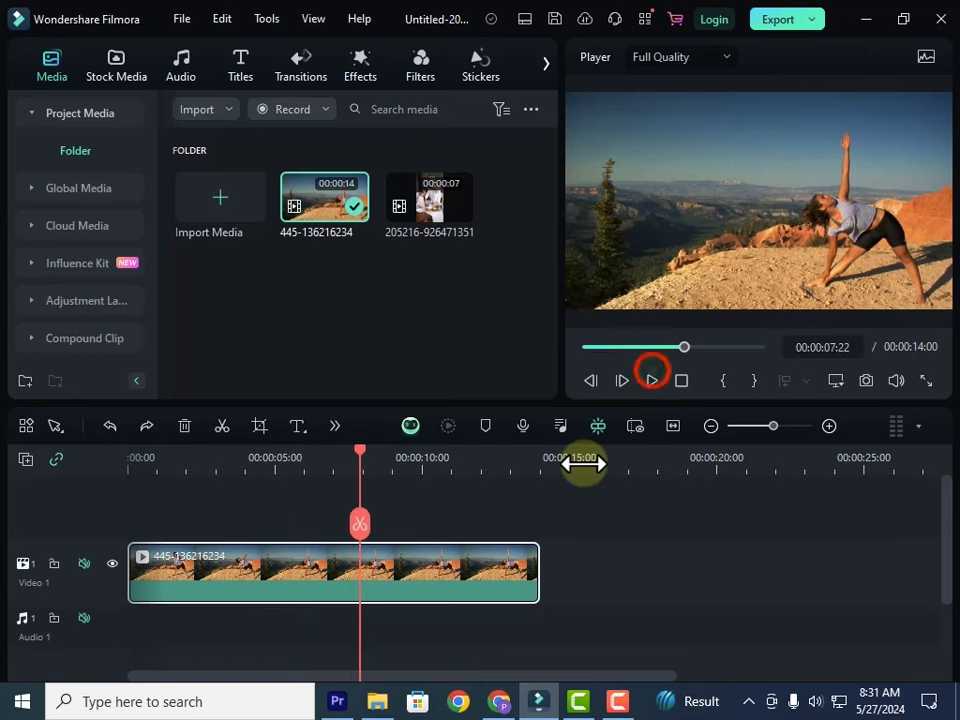
pyautogui.click(422, 574)
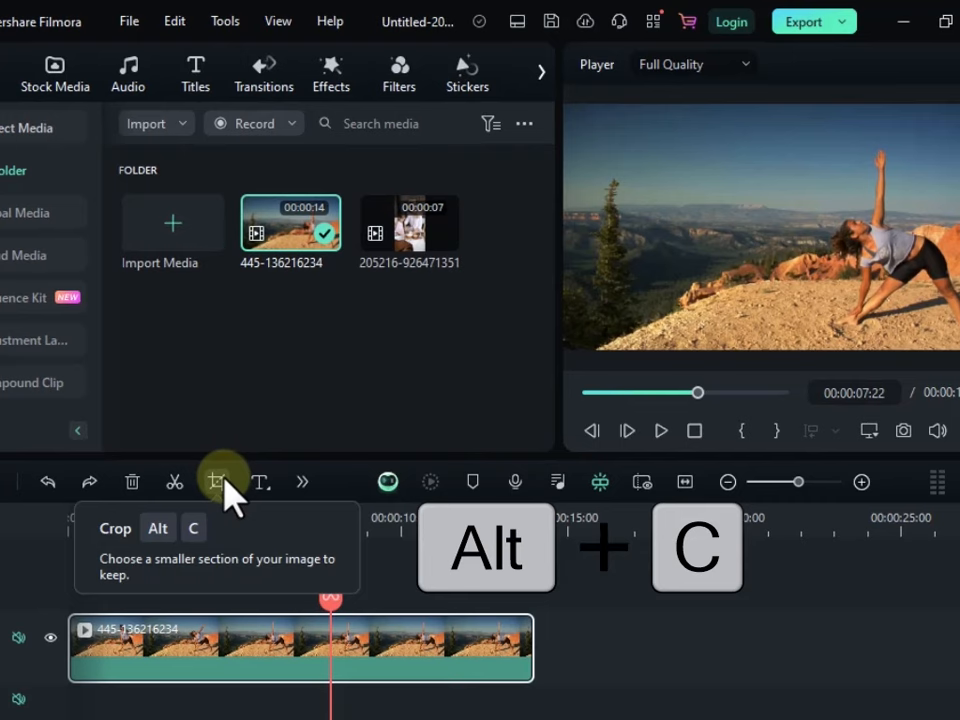
pyautogui.click(218, 481)
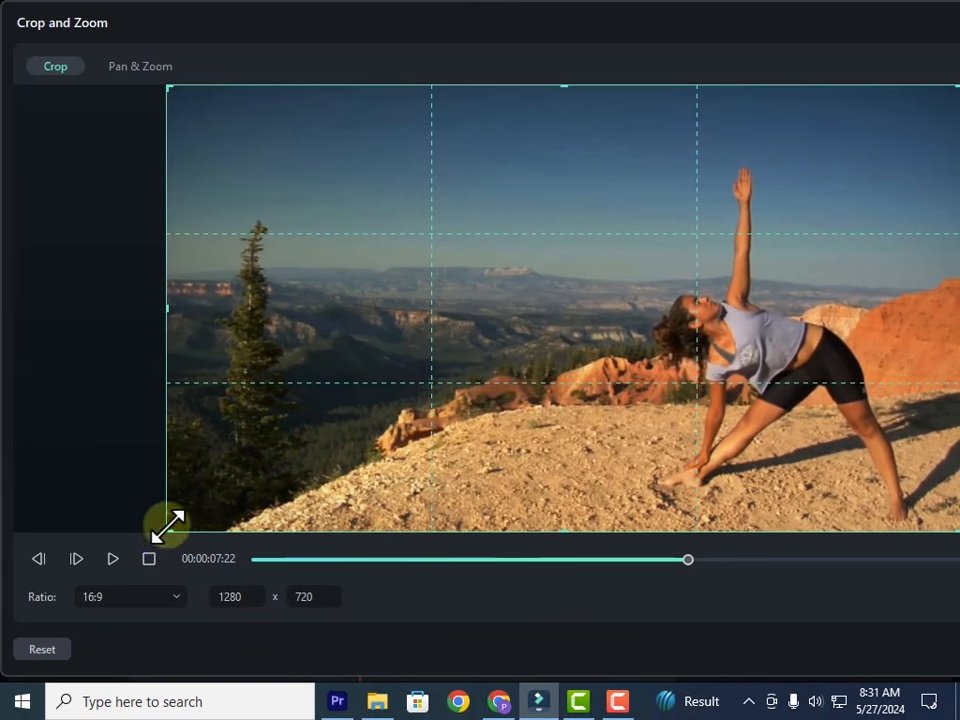
pyautogui.moveTo(170, 526); pyautogui.dragTo(495, 355)
pyautogui.moveTo(767, 213); pyautogui.dragTo(714, 345)
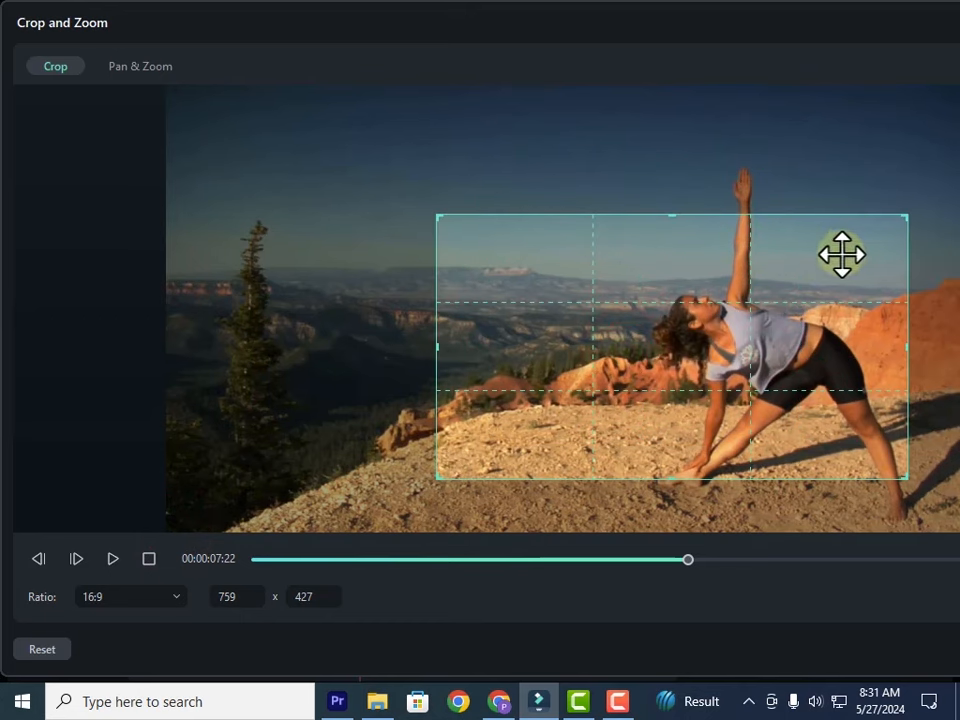
pyautogui.moveTo(738, 354); pyautogui.dragTo(738, 353)
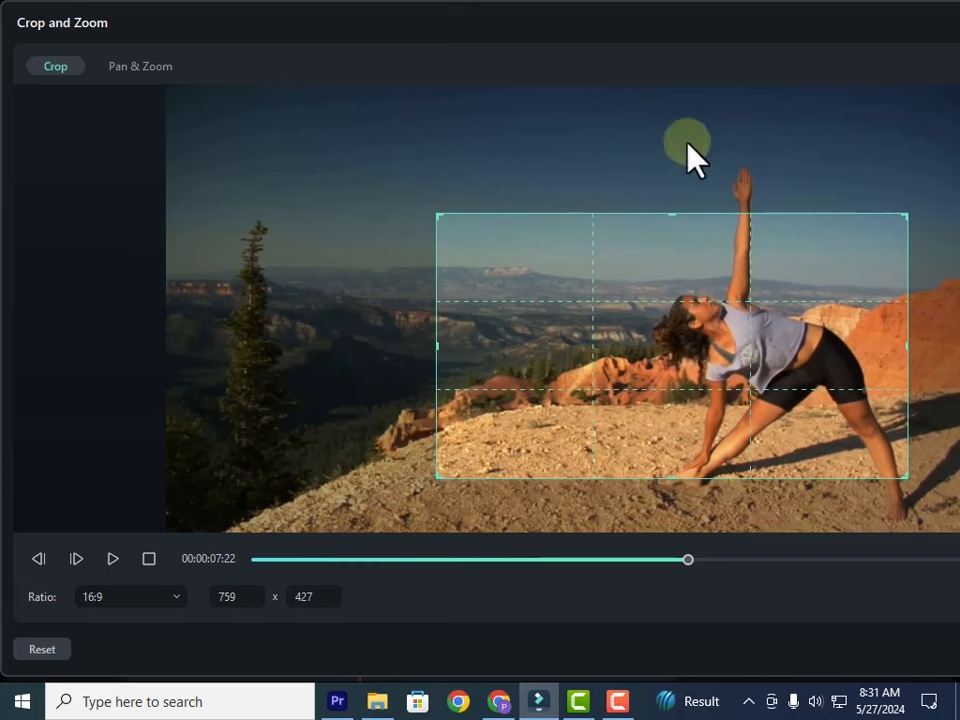
pyautogui.moveTo(660, 40); pyautogui.dragTo(471, 39)
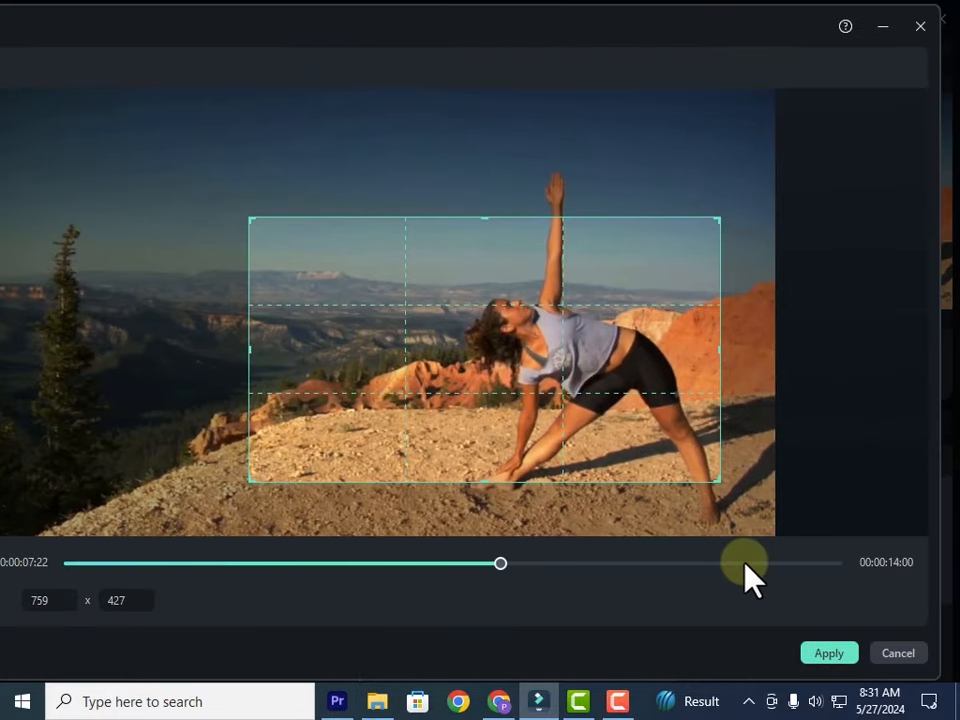
pyautogui.click(810, 640)
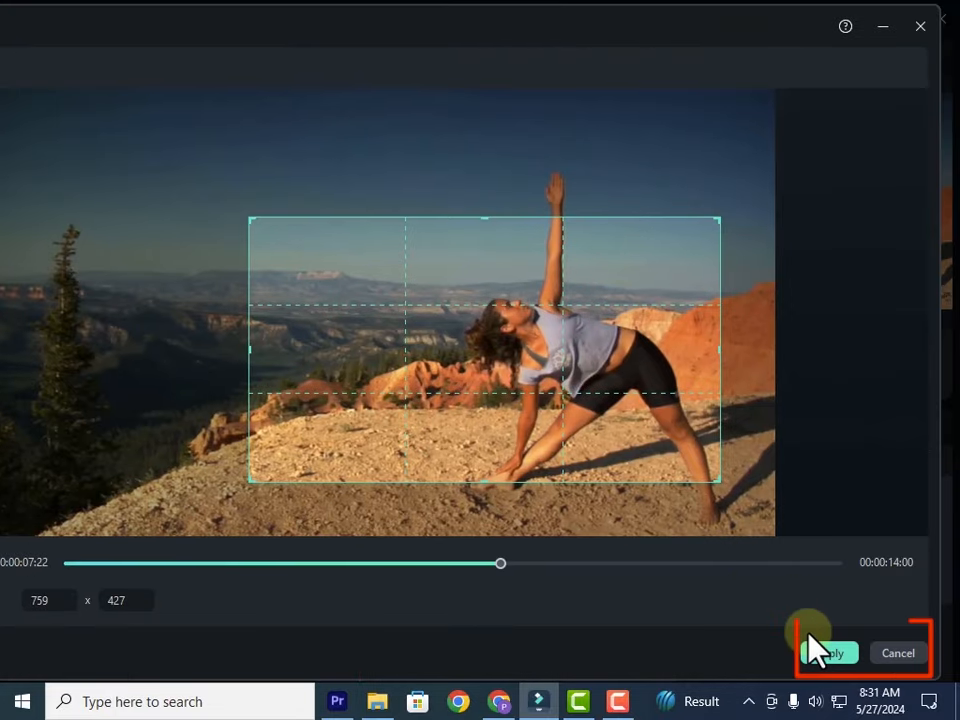
pyautogui.click(830, 653)
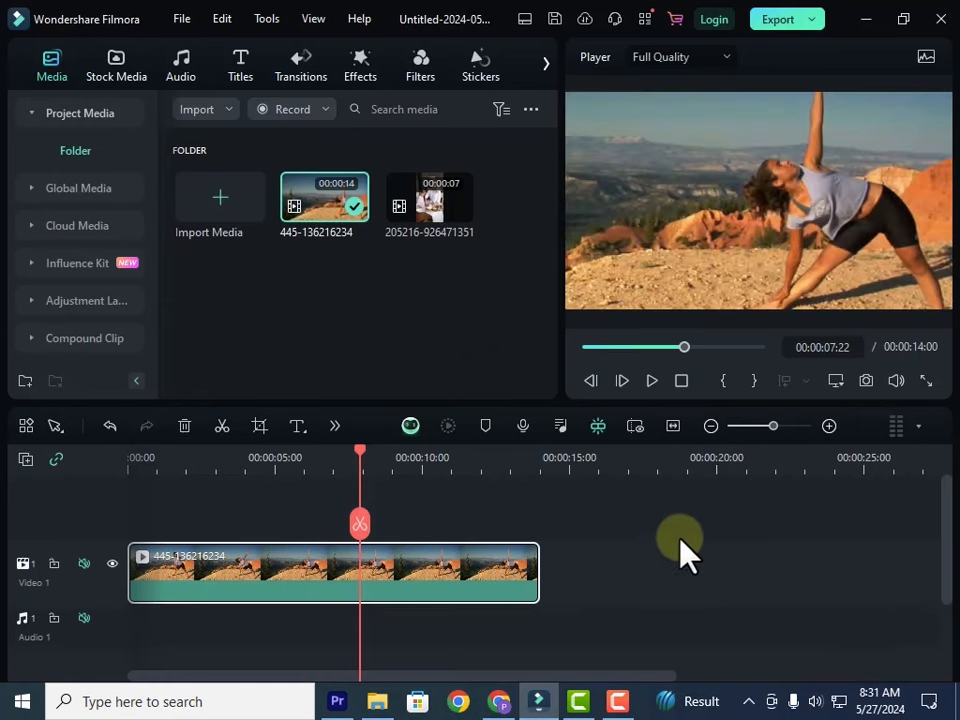
# Step: Play the cropped clip, replay it from about 3 seconds, and stop near 10 seconds
pyautogui.click(653, 384)
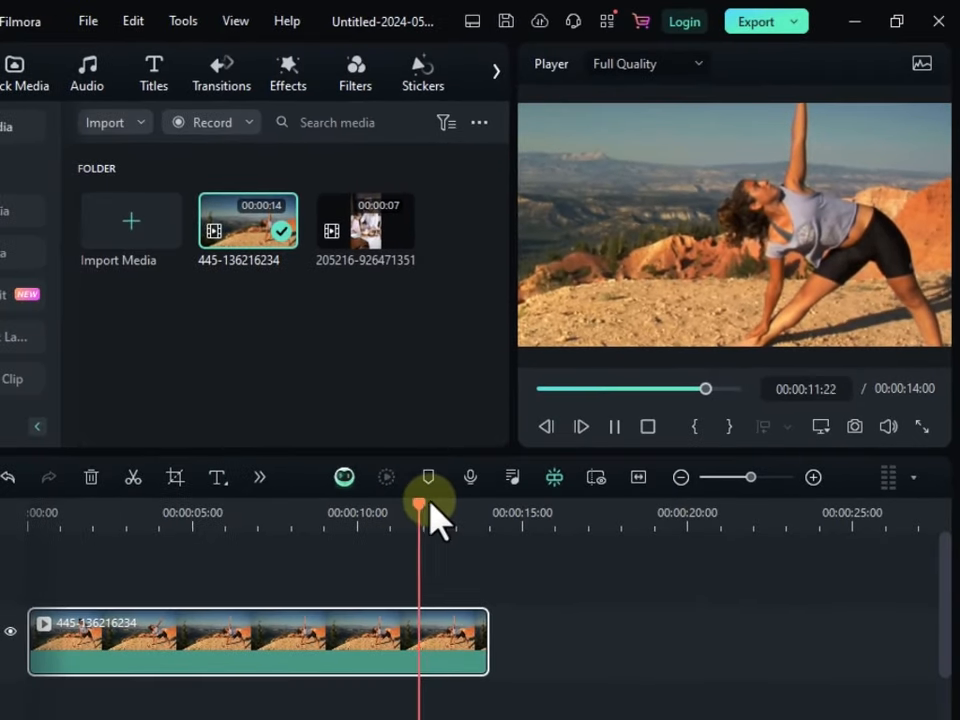
pyautogui.click(272, 655)
pyautogui.moveTo(430, 512); pyautogui.dragTo(118, 508)
pyautogui.press('space')
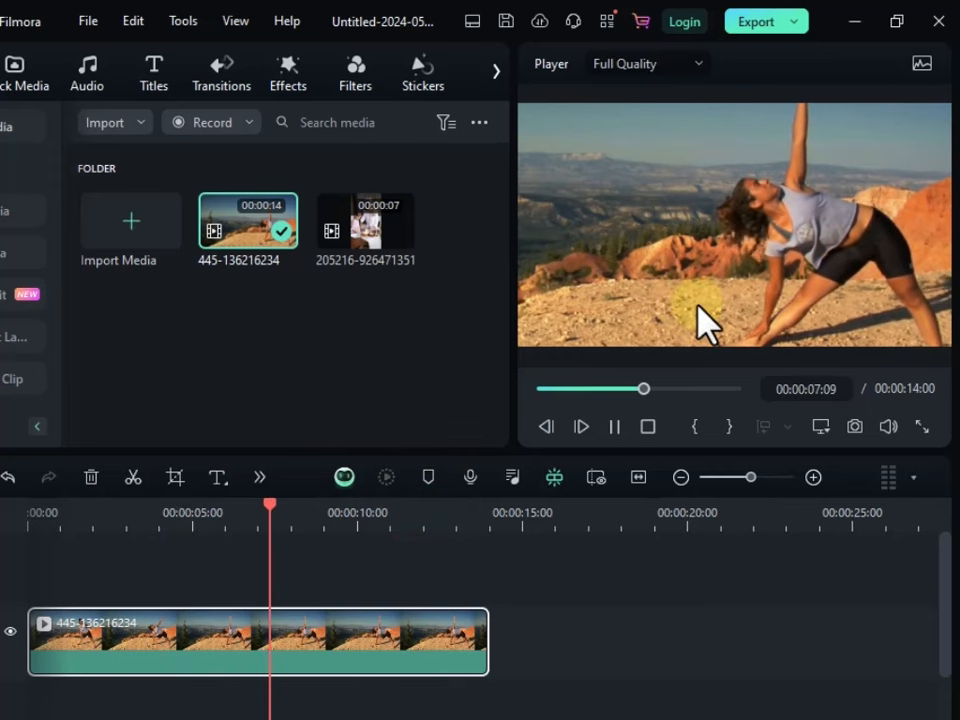
pyautogui.click(534, 633)
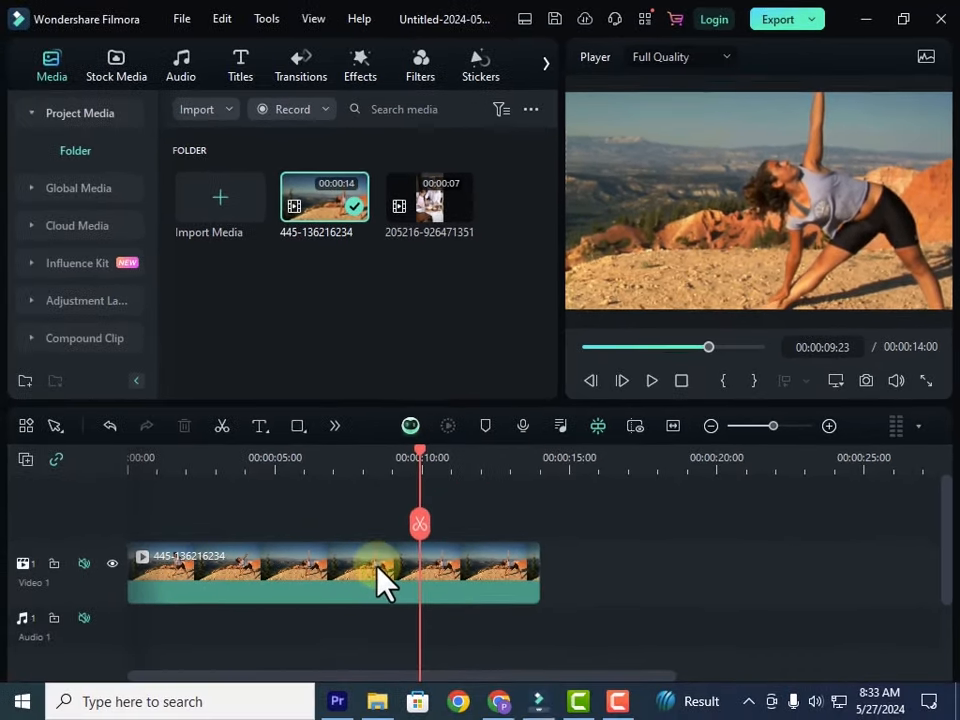
# Step: Tighten the clip's crop around the woman to 589 x 331 in 16:9, apply it, and play the clip from about 1 second
pyautogui.click(309, 633)
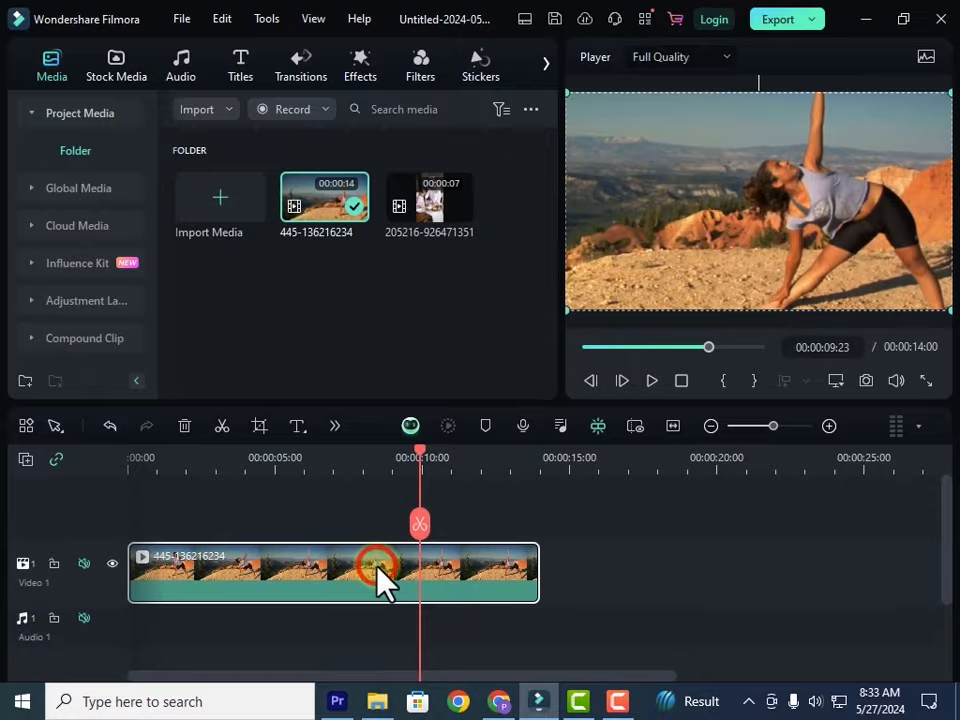
pyautogui.hotkey('alt', 'c')
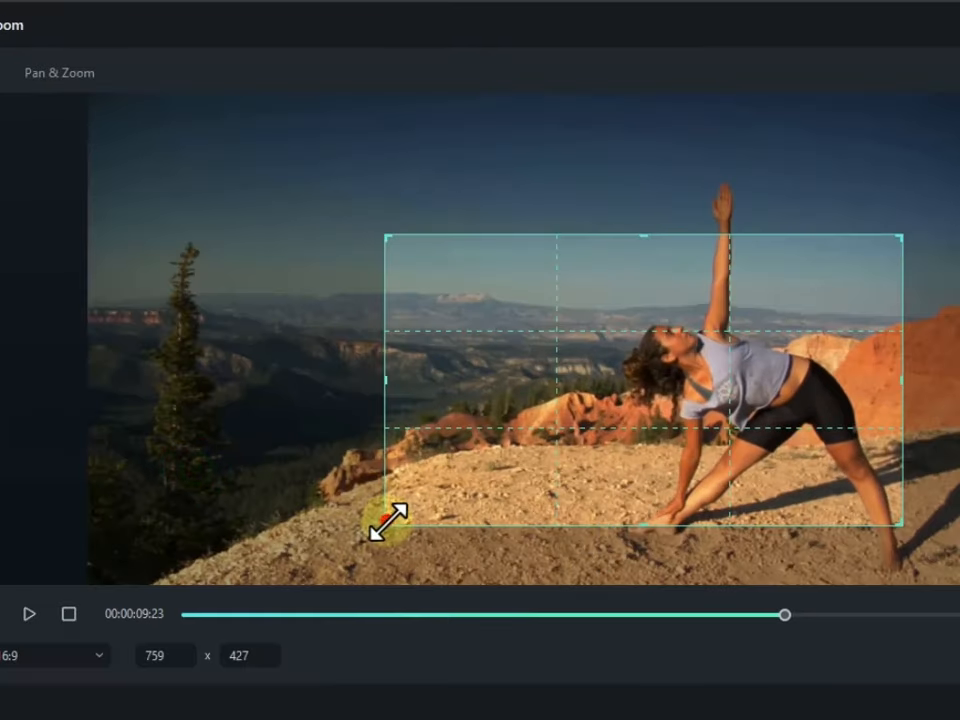
pyautogui.moveTo(386, 521); pyautogui.dragTo(553, 531)
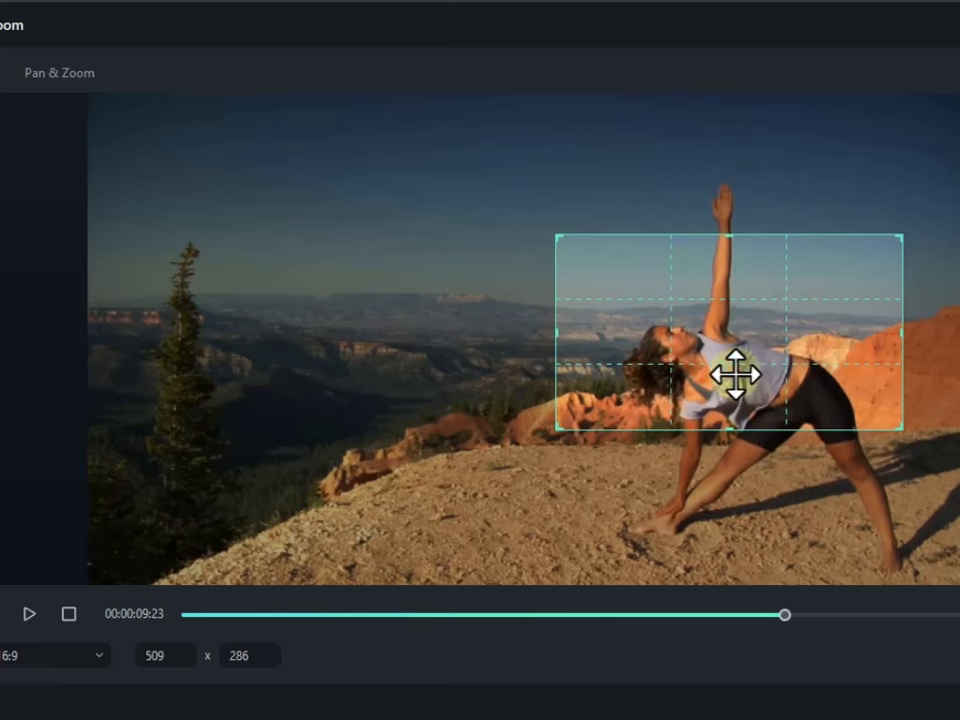
pyautogui.moveTo(735, 374); pyautogui.dragTo(762, 500)
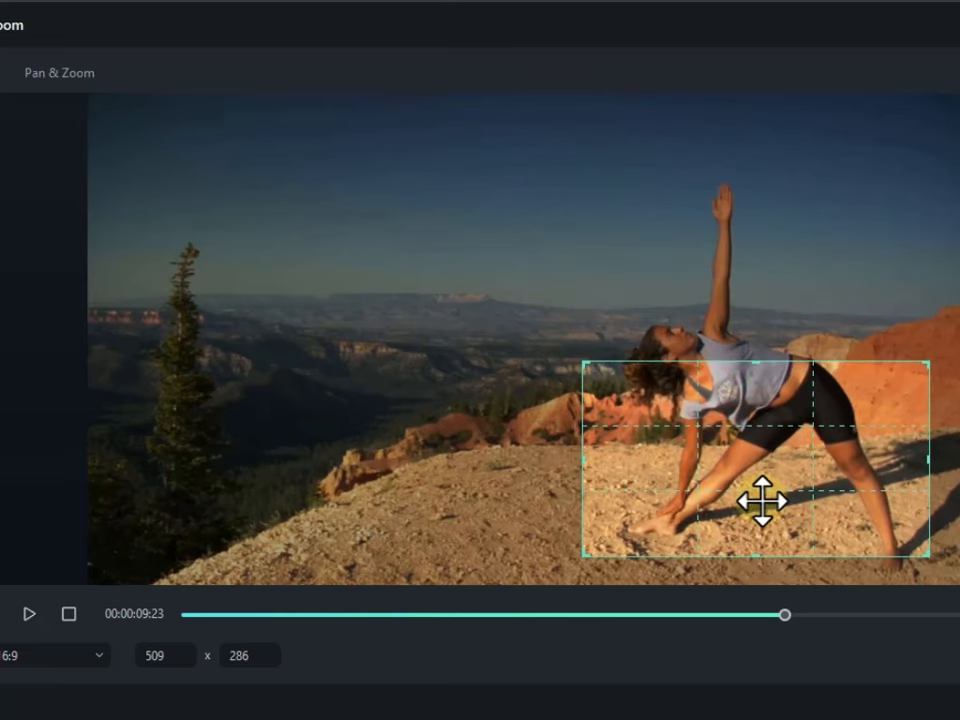
pyautogui.moveTo(587, 368); pyautogui.dragTo(527, 235)
pyautogui.moveTo(727, 490); pyautogui.dragTo(731, 446)
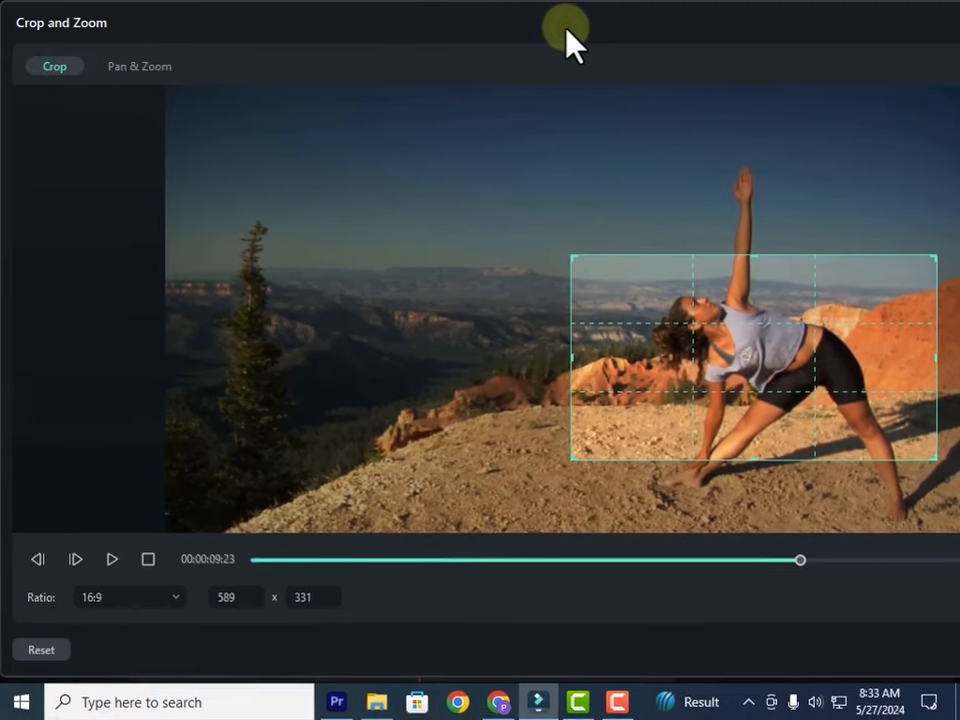
pyautogui.moveTo(526, 31); pyautogui.dragTo(406, 3)
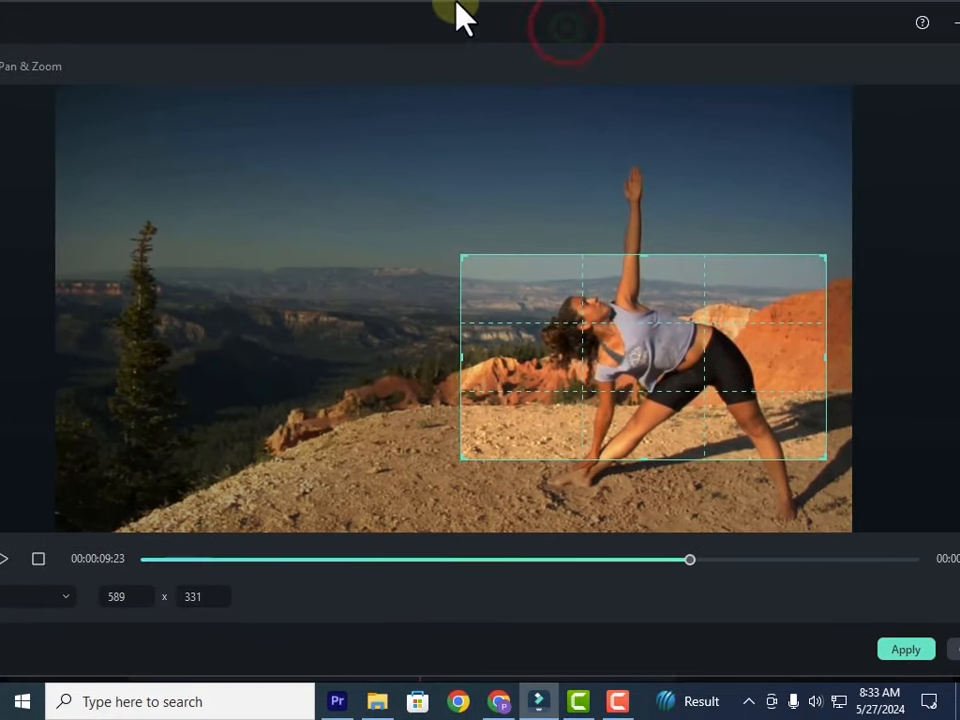
pyautogui.click(900, 648)
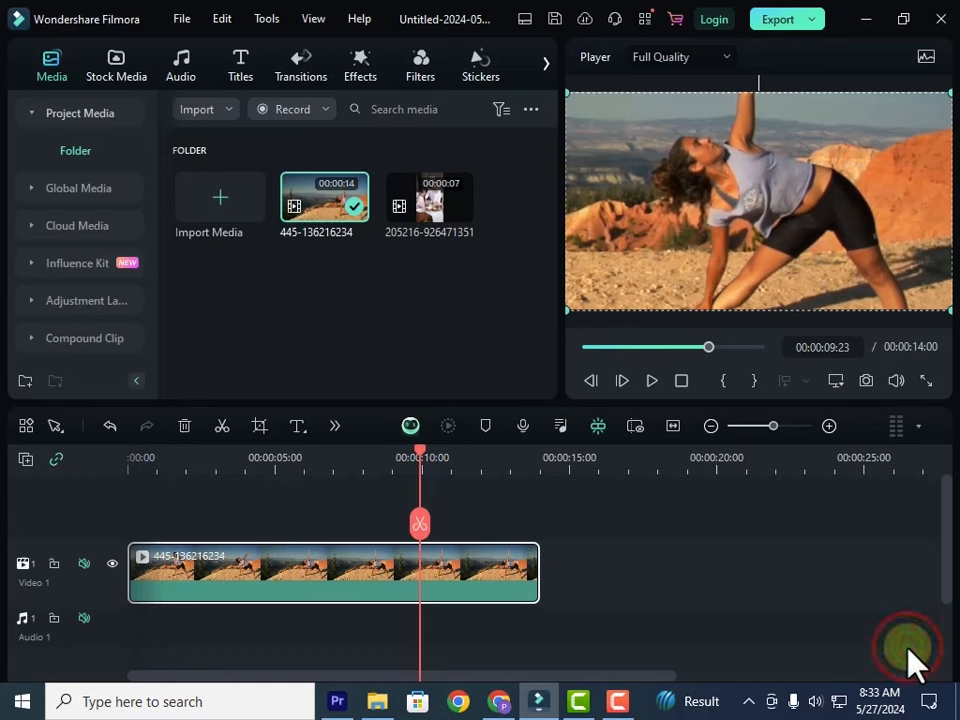
pyautogui.moveTo(421, 462); pyautogui.dragTo(165, 478)
pyautogui.click(651, 380)
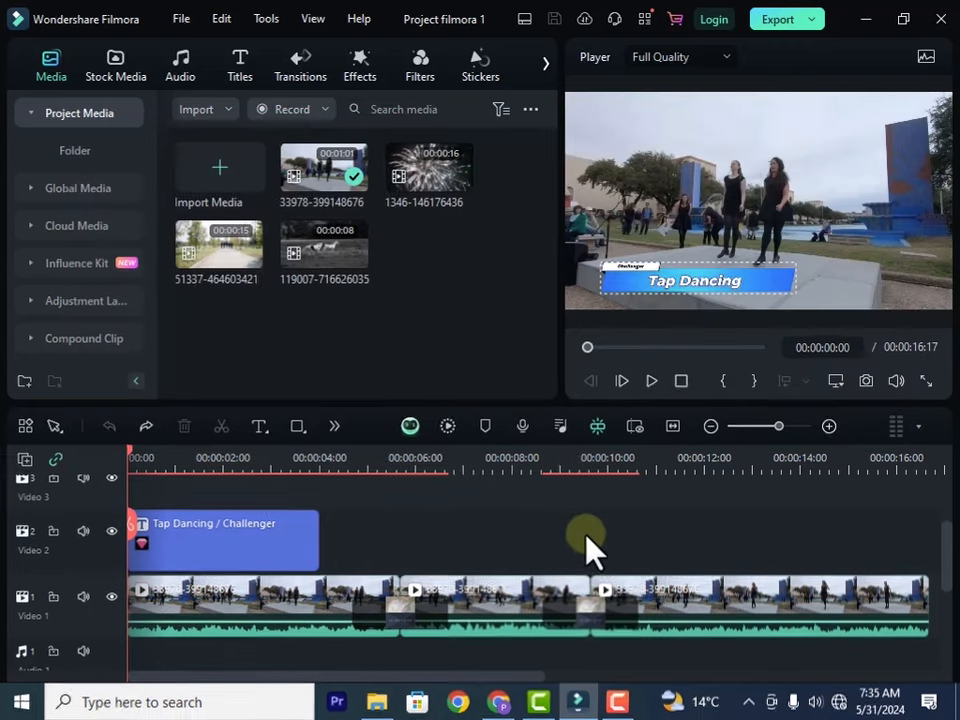
# Step: Play the Project filmora 1 timeline from the start and pause it just before 4 seconds
pyautogui.scroll(-1, 583, 534)
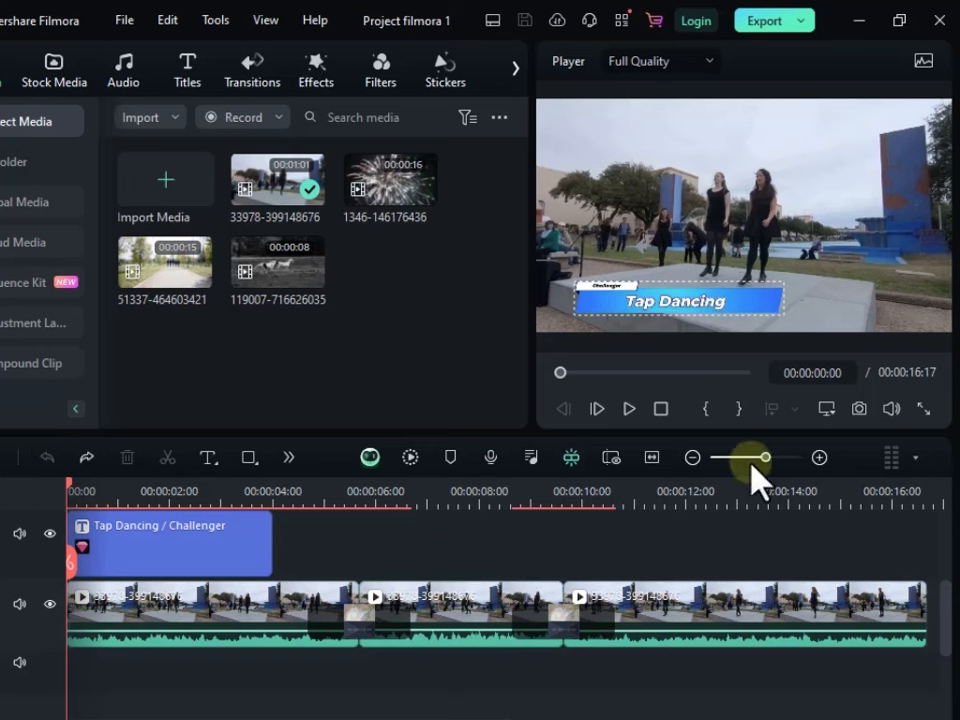
pyautogui.click(630, 409)
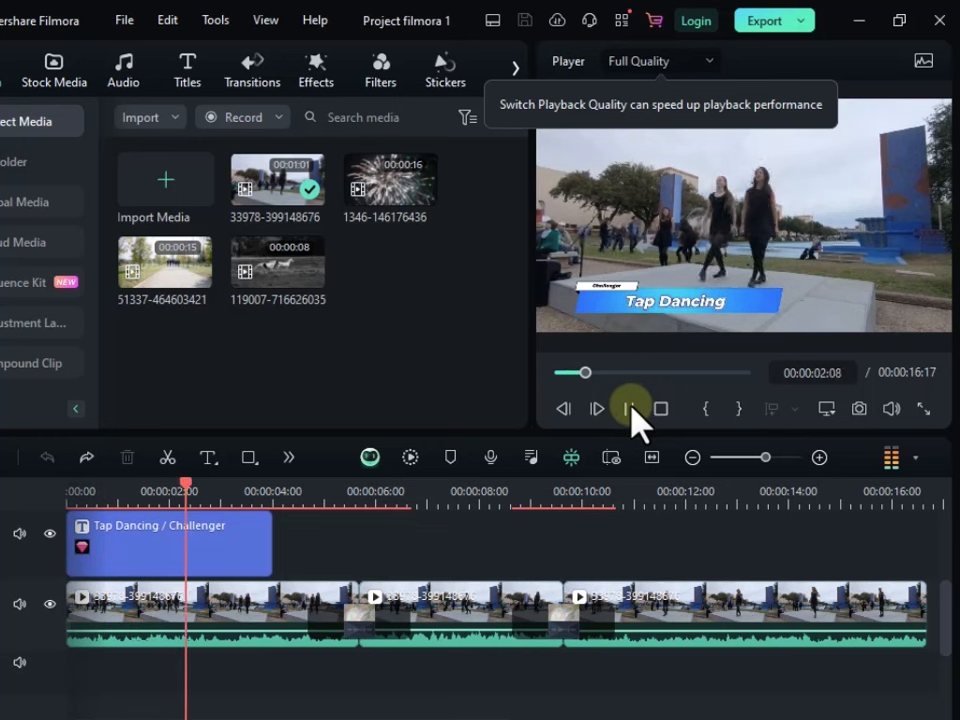
pyautogui.click(631, 410)
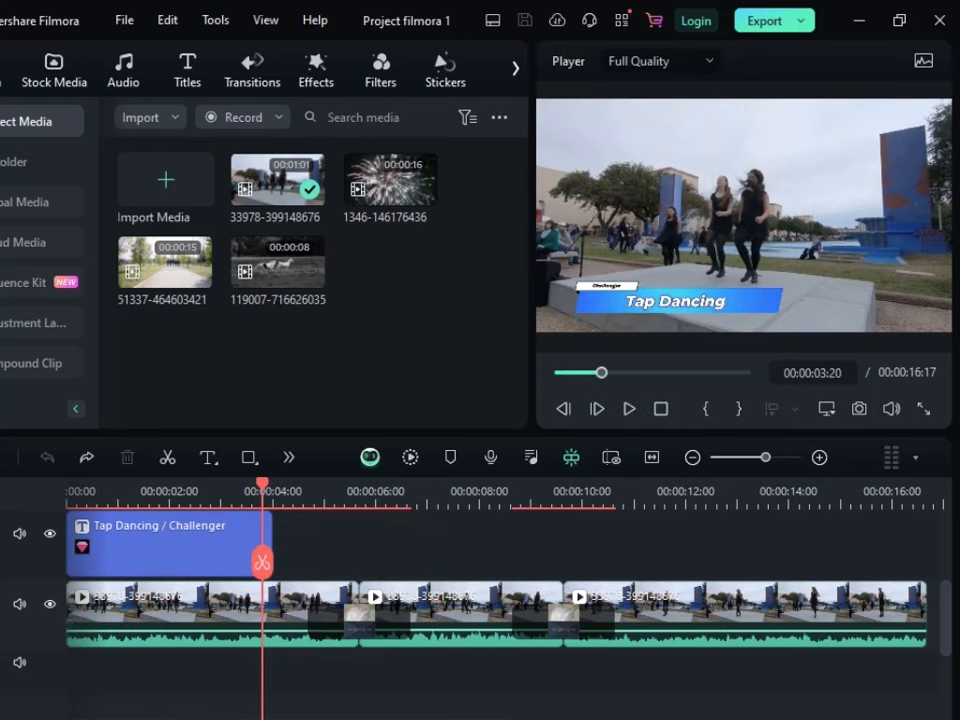
pyautogui.click(209, 629)
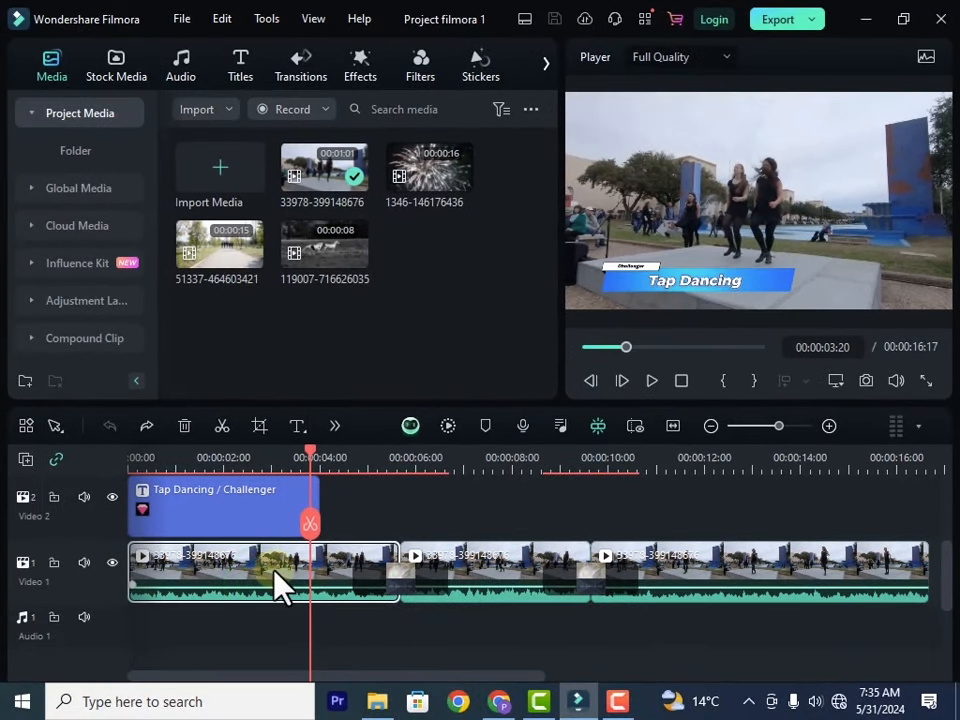
pyautogui.rightClick(279, 586)
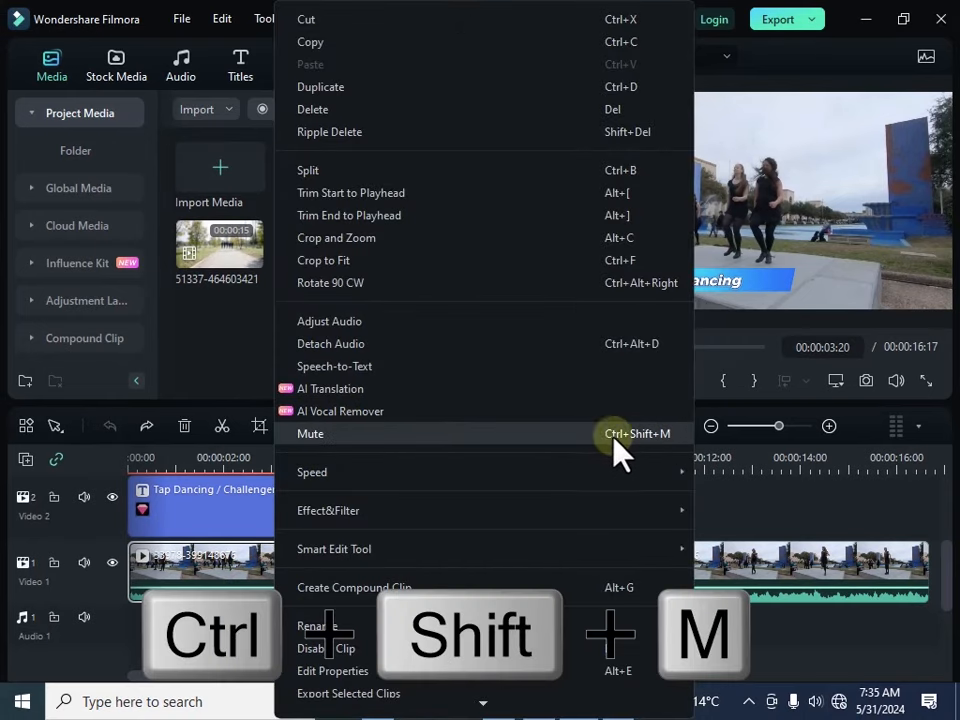
pyautogui.click(323, 437)
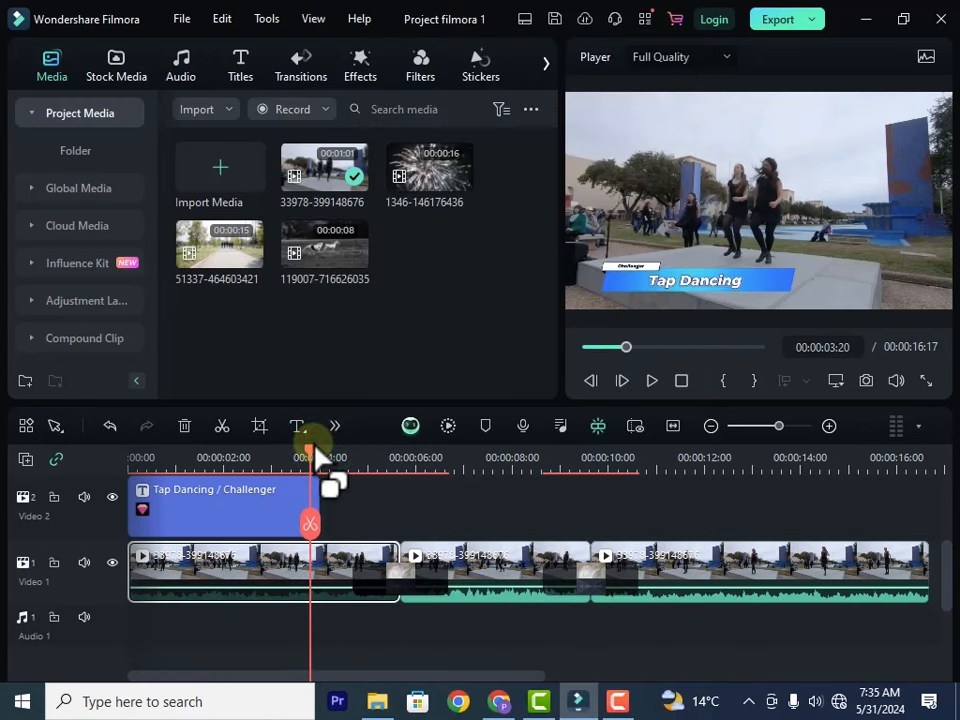
# Step: Play the muted first clip from near its start and pause it after about 3 seconds to check its sound
pyautogui.moveTo(311, 456); pyautogui.dragTo(145, 465)
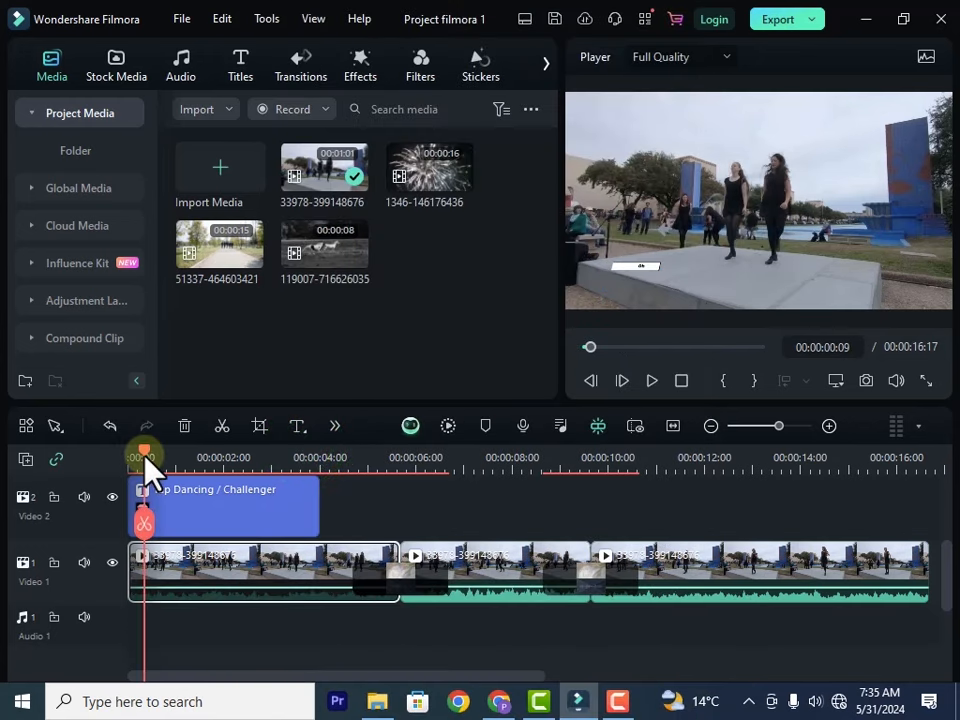
pyautogui.click(655, 392)
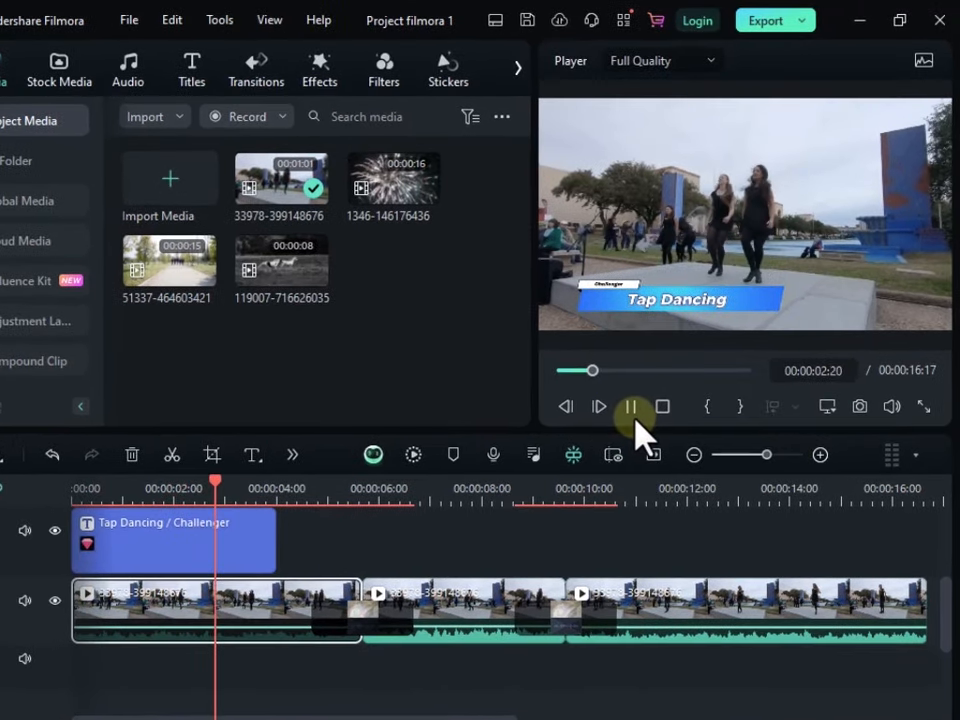
pyautogui.click(655, 392)
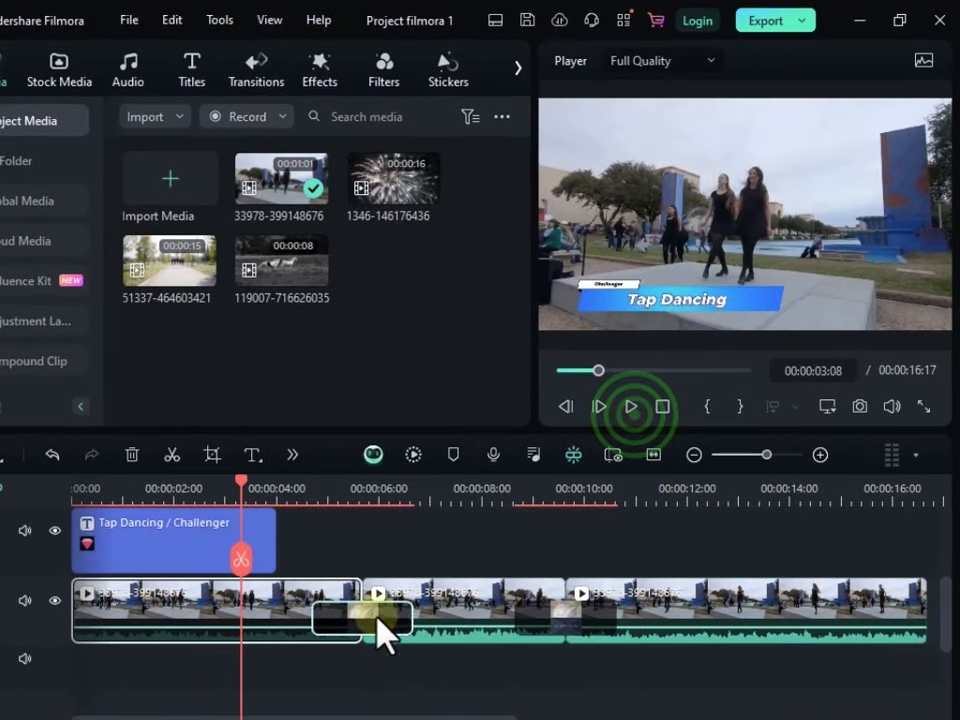
pyautogui.click(510, 615)
pyautogui.click(760, 610)
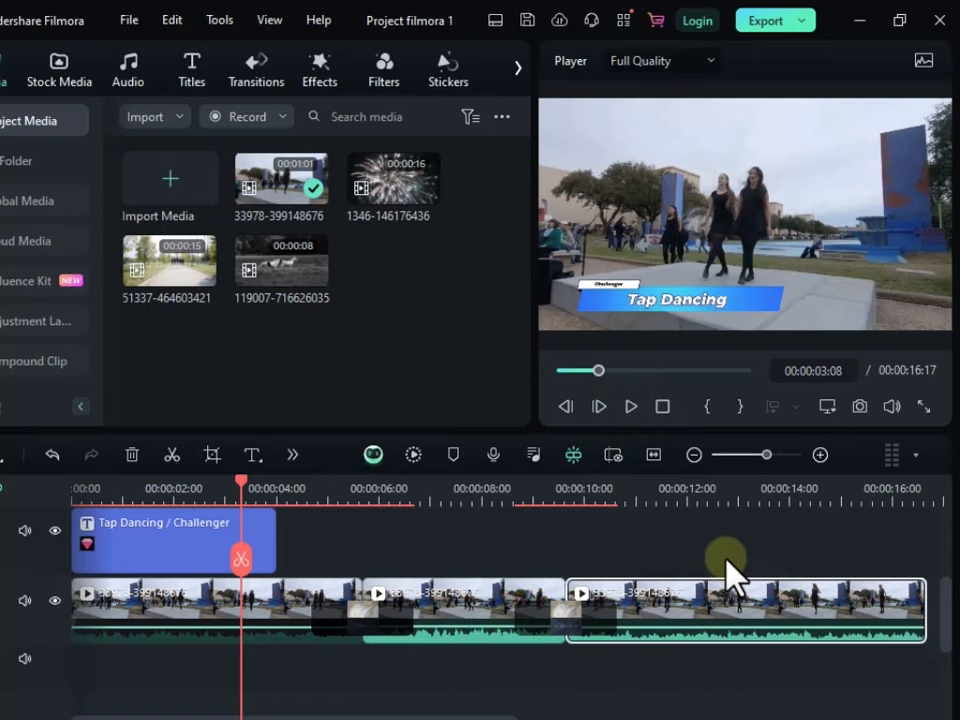
pyautogui.press('Delete')
pyautogui.click(473, 621)
pyautogui.press('Delete')
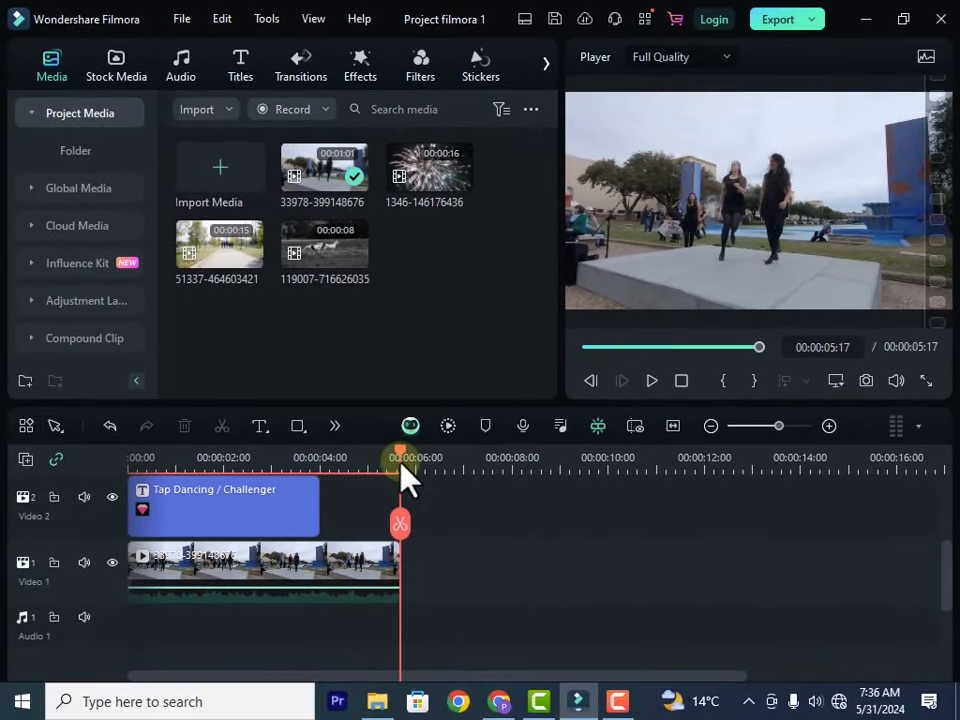
# Step: Play the last part of the remaining Video 1 clip and pause it near the end to check its sound
pyautogui.moveTo(361, 486); pyautogui.dragTo(306, 525)
pyautogui.click(651, 380)
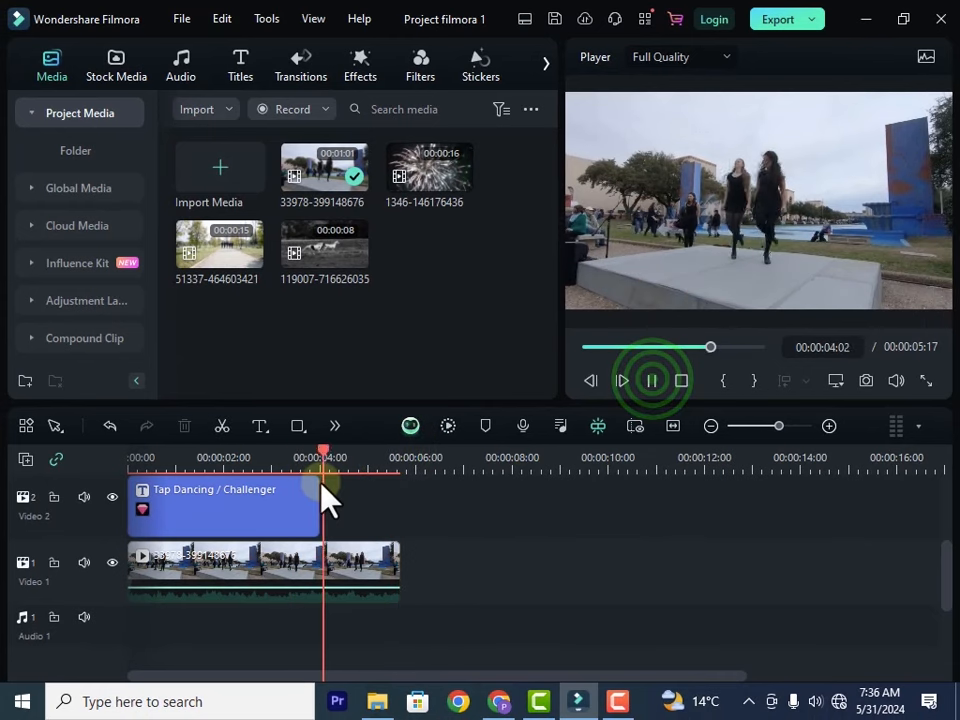
pyautogui.click(651, 380)
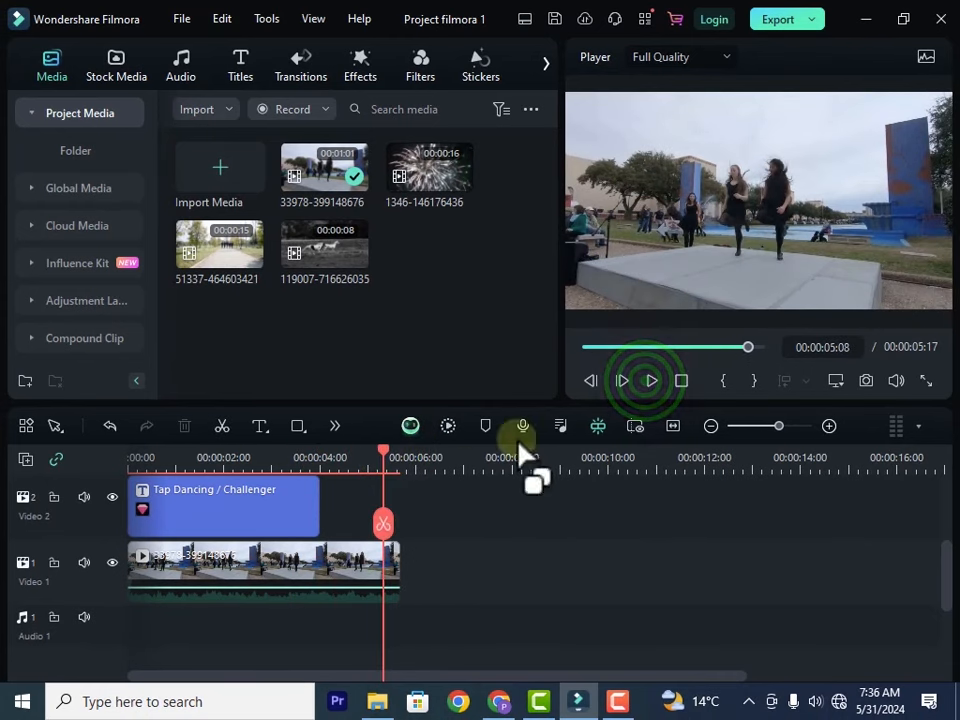
# Step: Unmute the Video 1 clip and play it from 00:00:02:01 for about 2 seconds to check its sound
pyautogui.rightClick(230, 567)
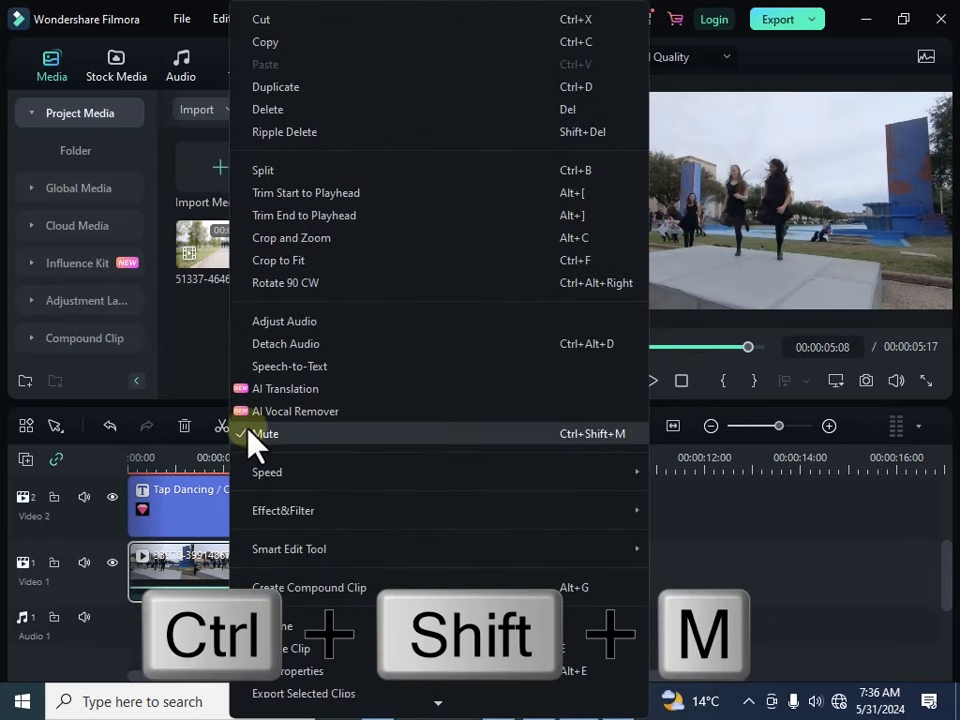
pyautogui.click(310, 437)
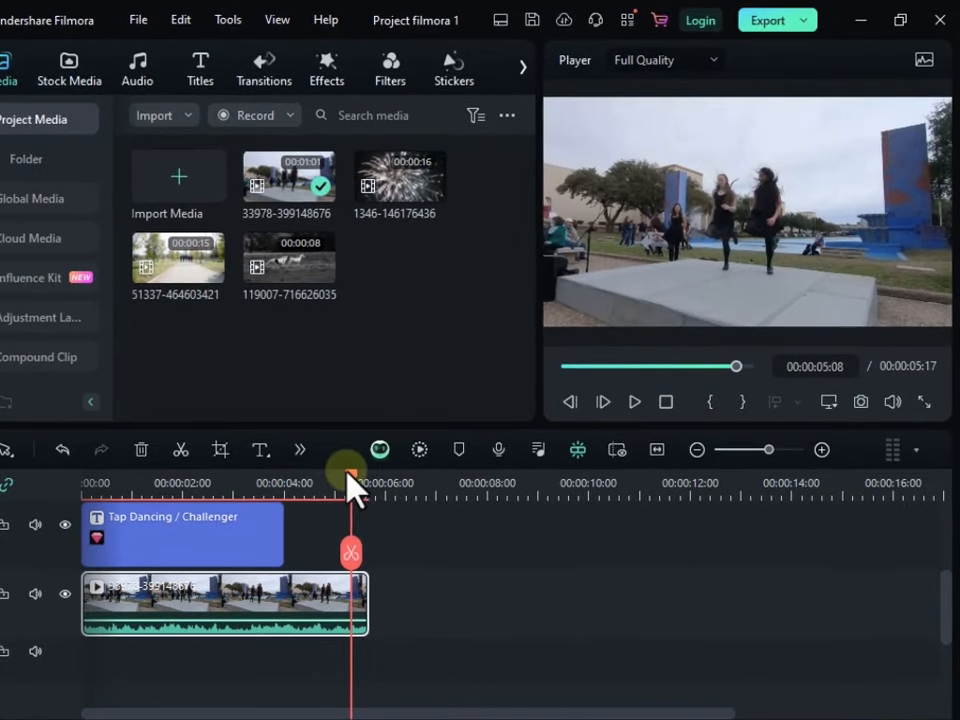
pyautogui.moveTo(350, 485); pyautogui.dragTo(187, 492)
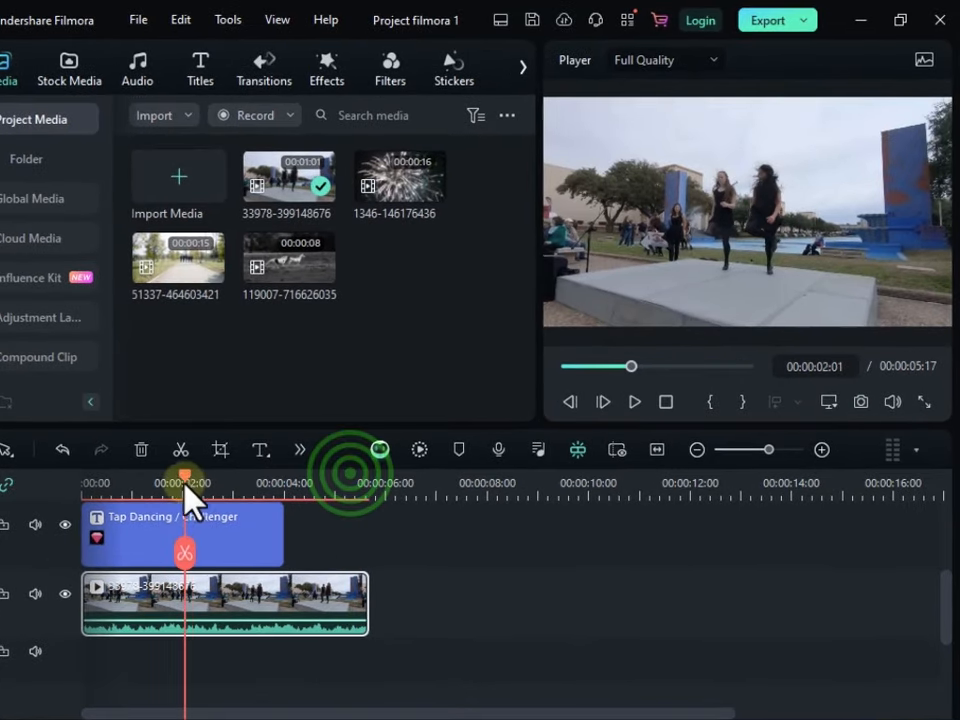
pyautogui.click(635, 403)
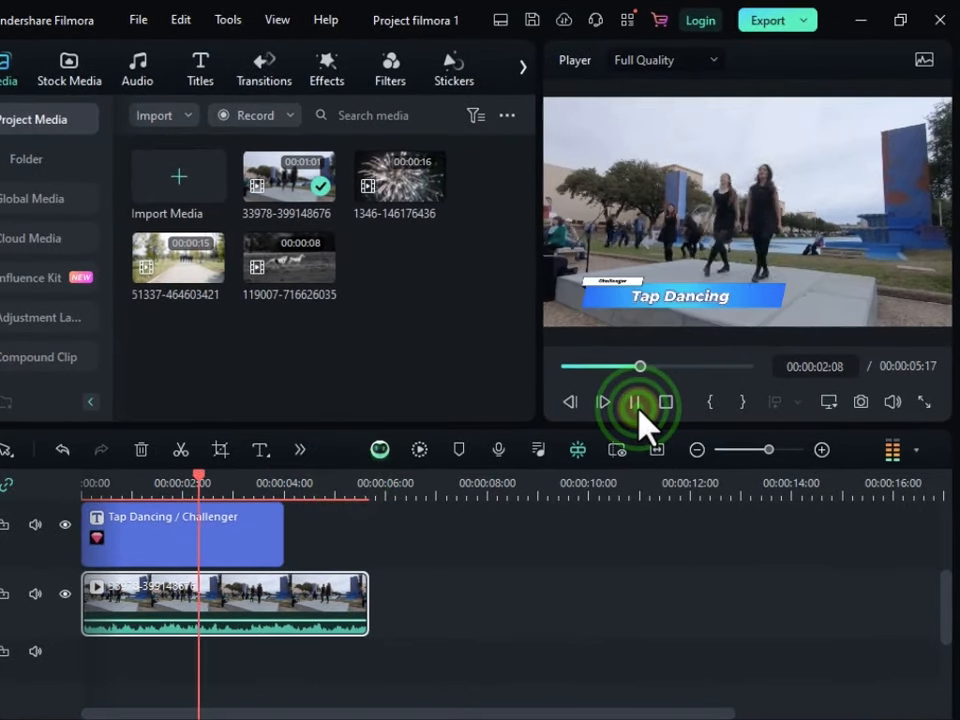
pyautogui.click(636, 404)
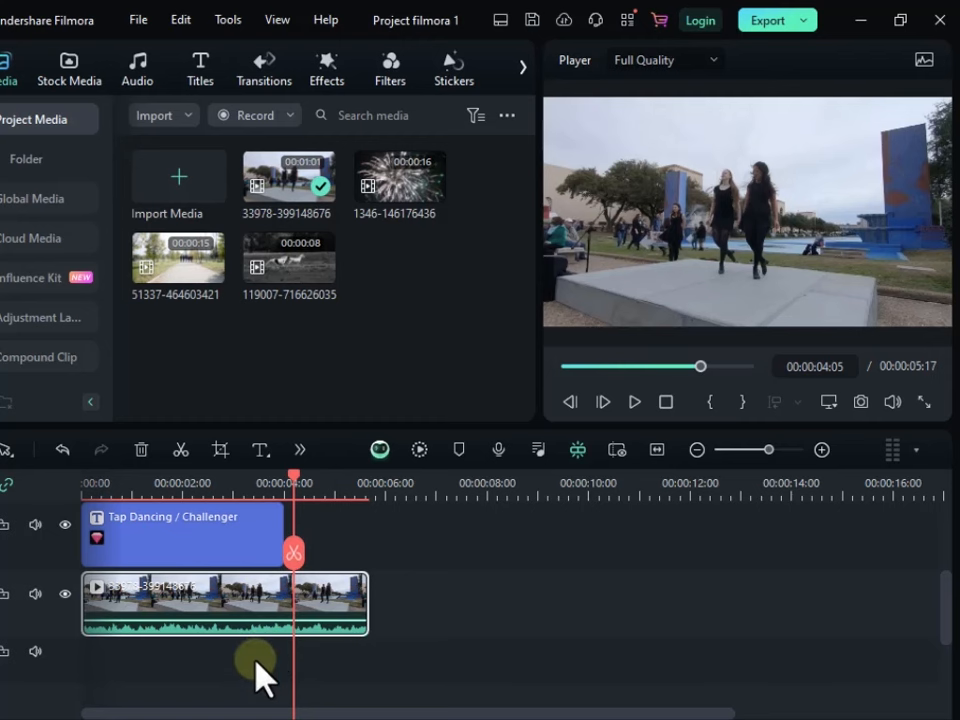
pyautogui.rightClick(244, 605)
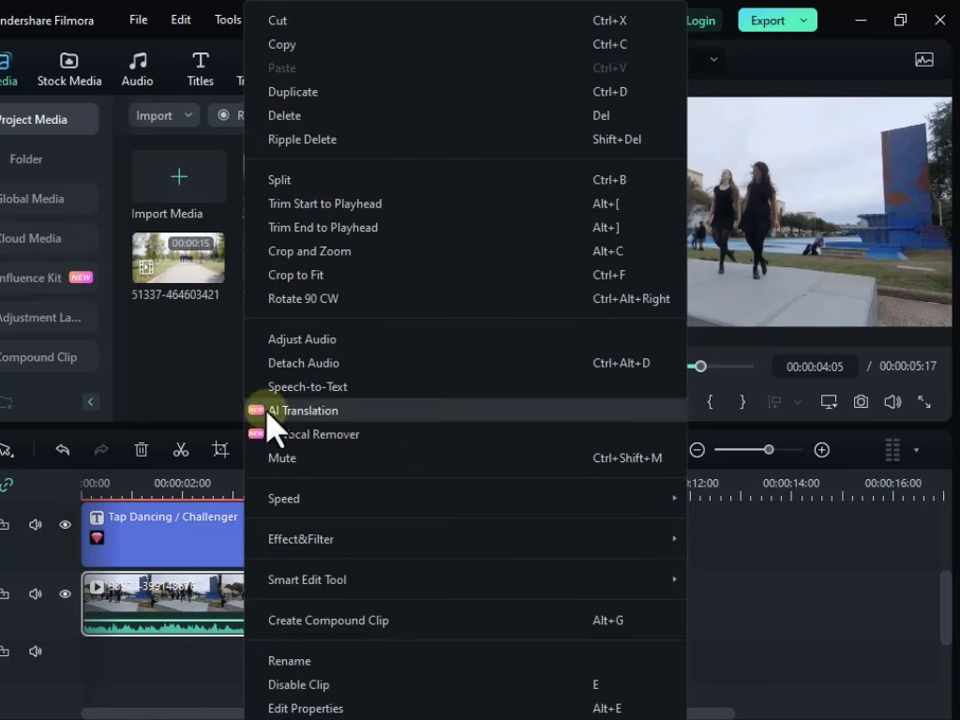
pyautogui.click(288, 364)
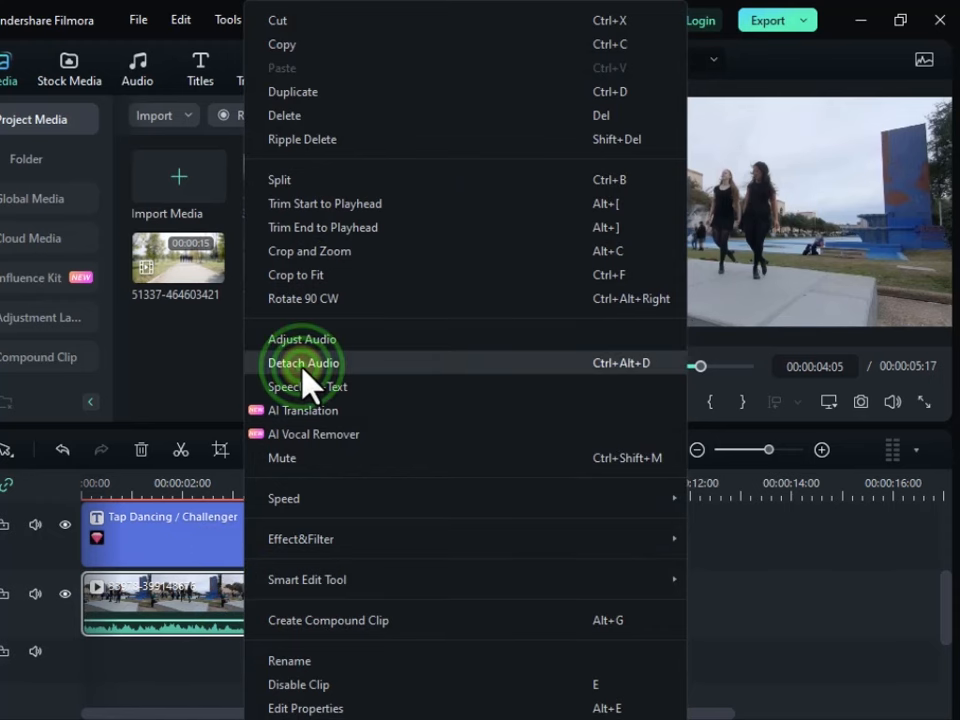
pyautogui.click(503, 585)
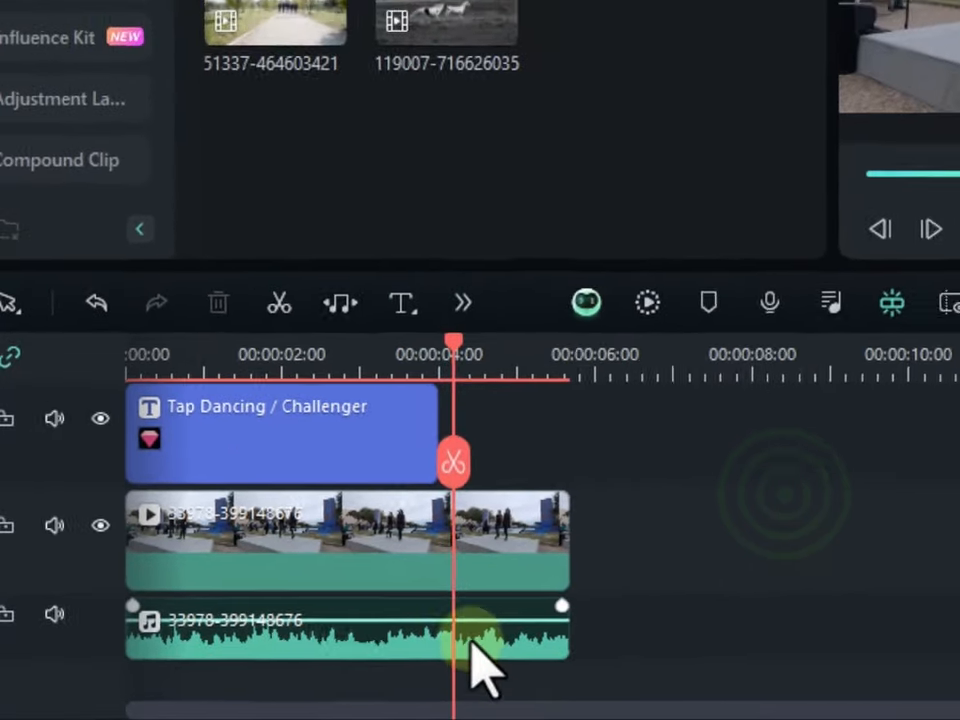
pyautogui.click(470, 640)
pyautogui.scroll(-2, 488, 623)
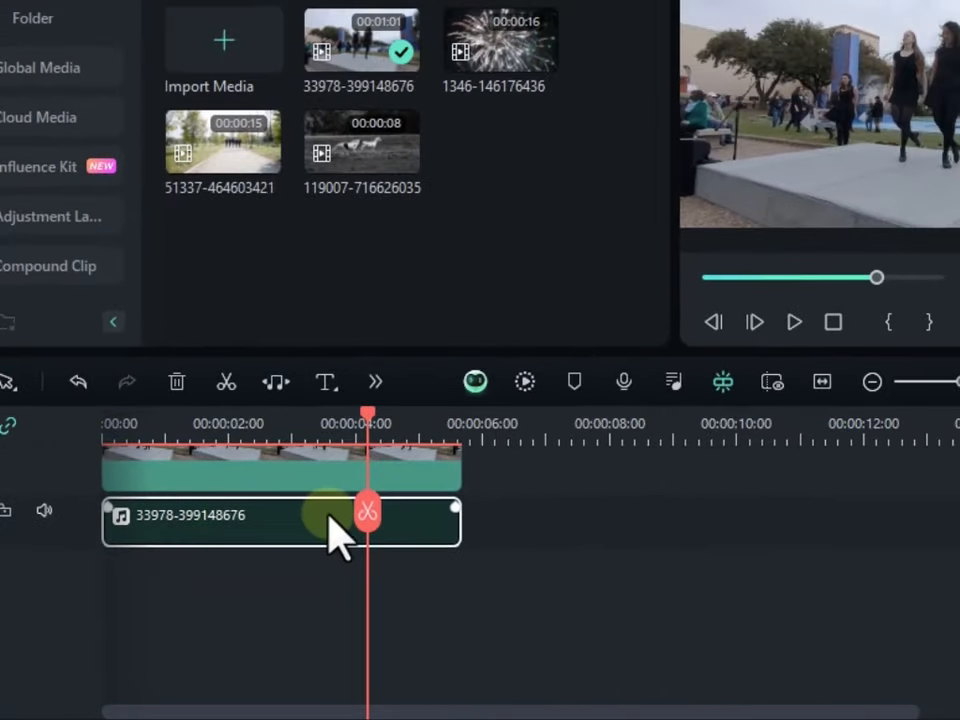
pyautogui.moveTo(404, 491); pyautogui.dragTo(959, 451)
pyautogui.moveTo(833, 503); pyautogui.dragTo(733, 526)
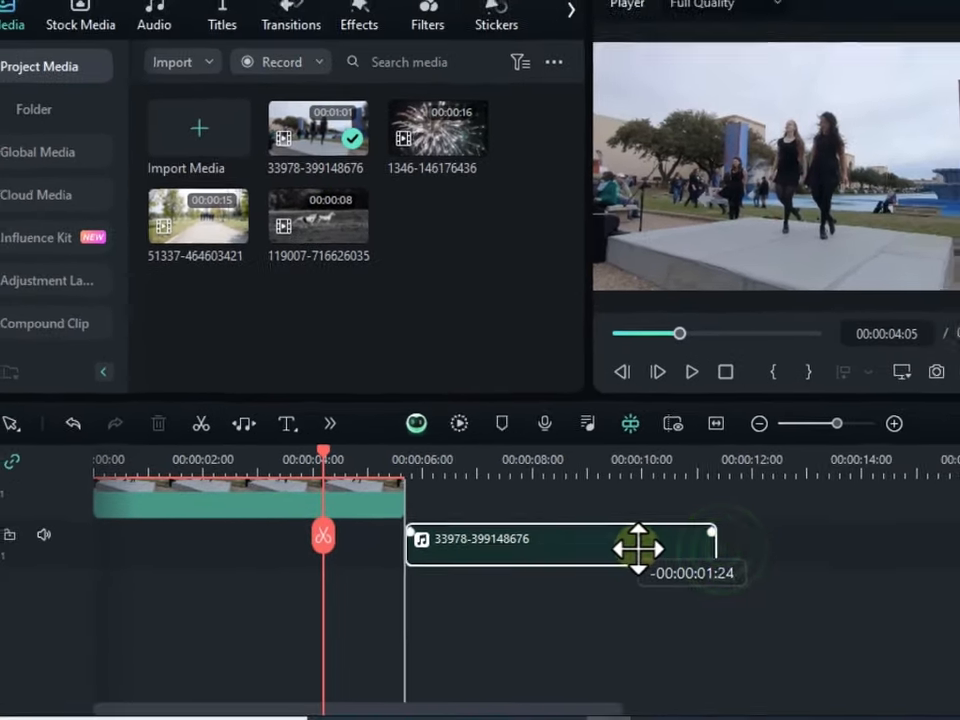
pyautogui.moveTo(638, 548); pyautogui.dragTo(678, 525)
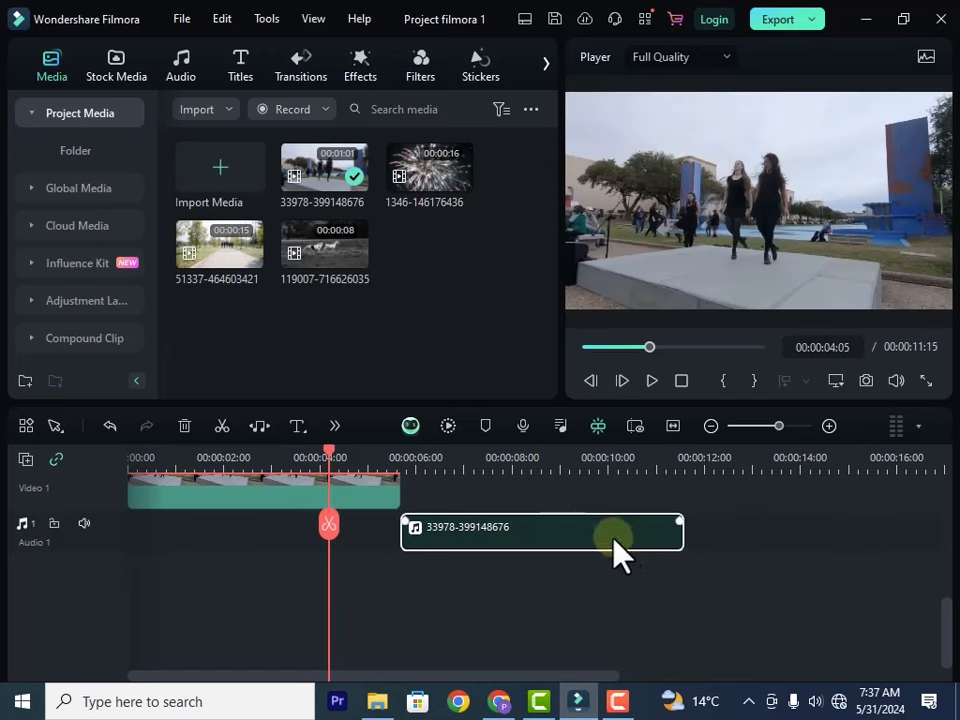
pyautogui.click(610, 535)
# Step: Play the video clip without its audio from 00:00:01:03, and place the playhead over the moved audio clip
pyautogui.moveTo(357, 440); pyautogui.dragTo(183, 482)
pyautogui.scroll(3, 361, 582)
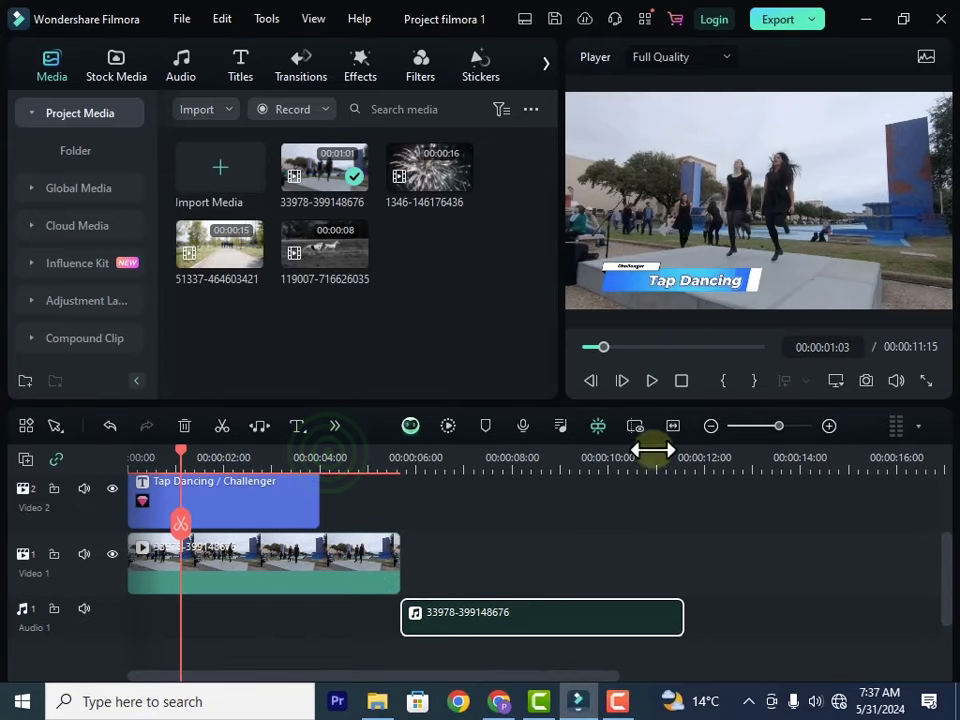
pyautogui.click(651, 381)
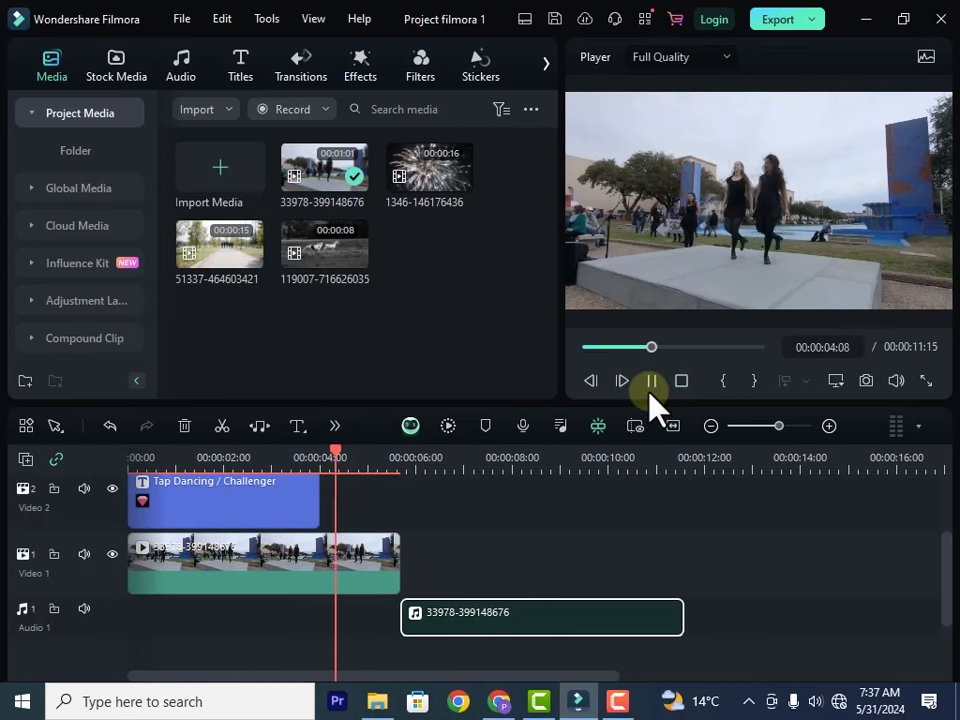
pyautogui.click(501, 457)
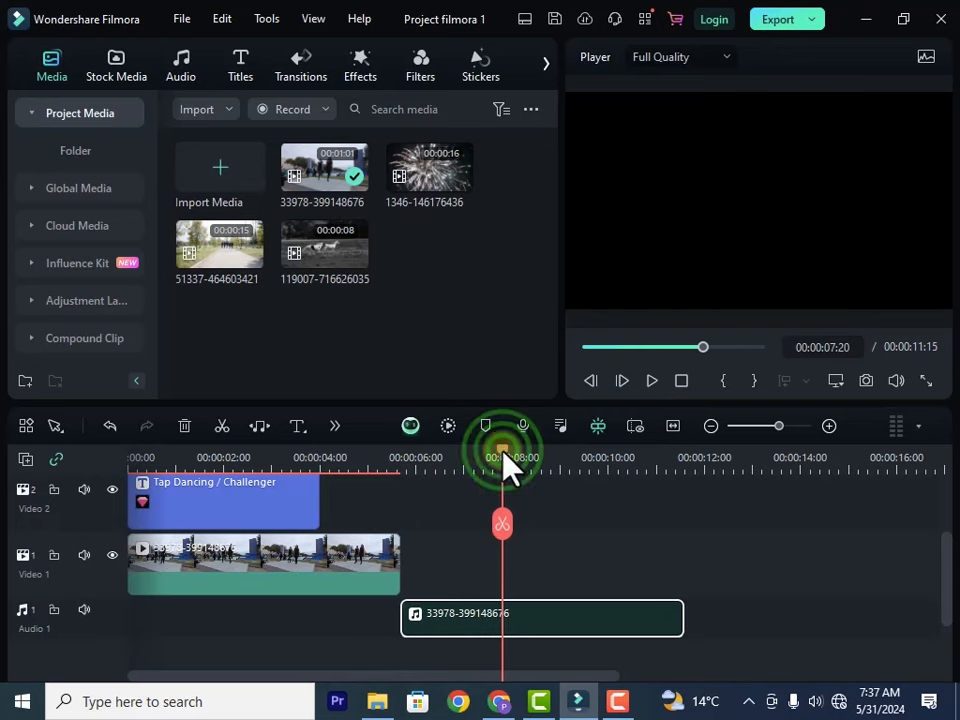
# Step: Return the playhead to 00:00:01:12 and move the detached audio clip back to the start of Audio 1
pyautogui.moveTo(506, 467); pyautogui.dragTo(203, 490)
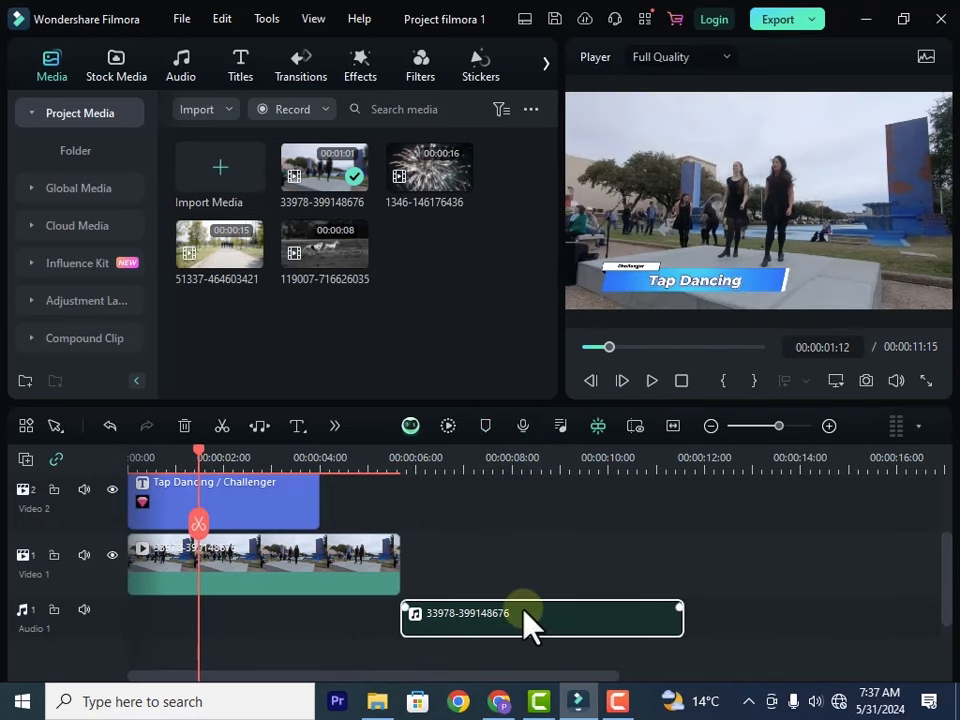
pyautogui.moveTo(524, 611); pyautogui.dragTo(228, 603)
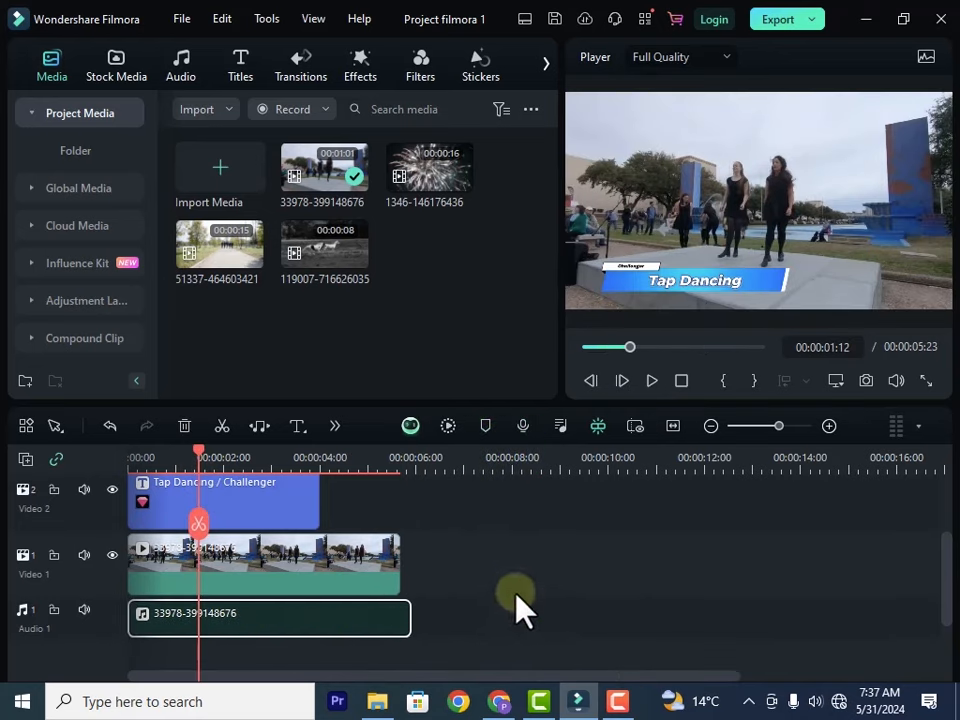
pyautogui.click(516, 597)
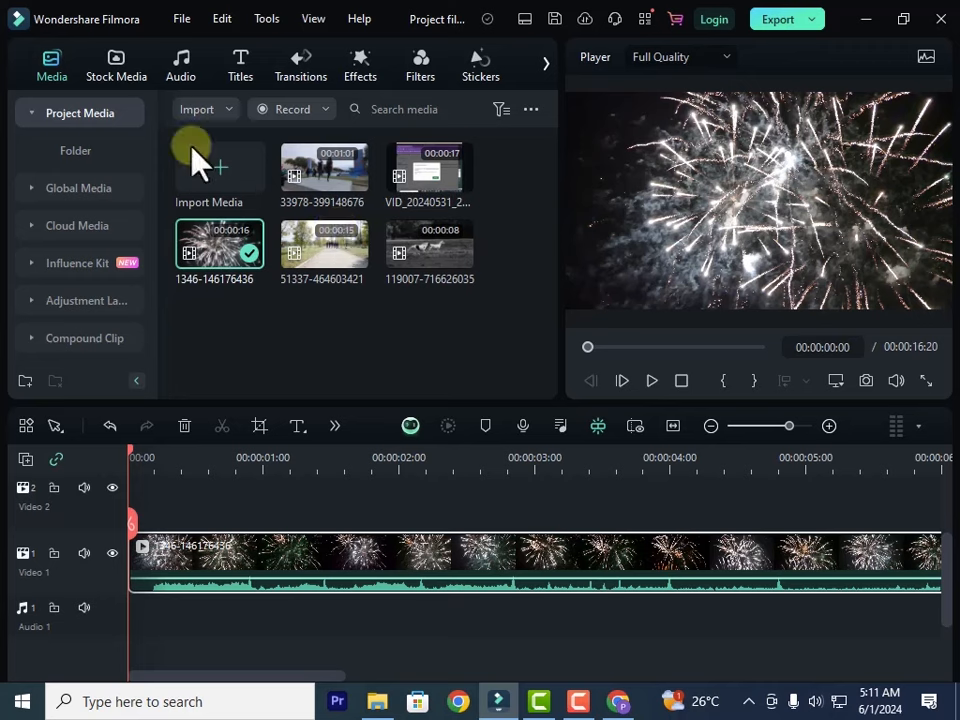
pyautogui.click(651, 382)
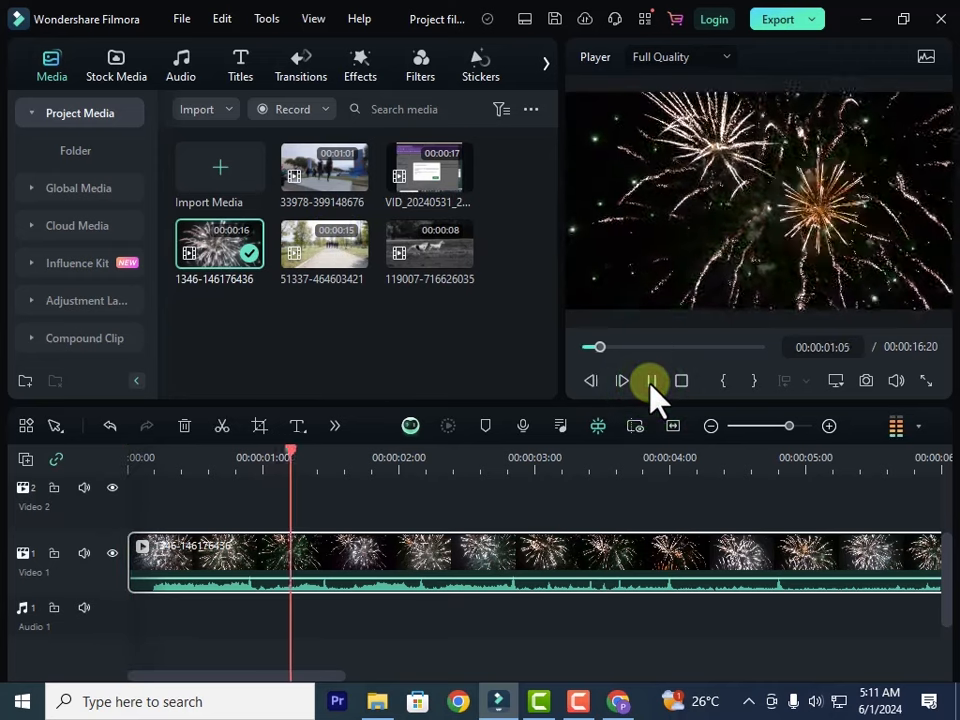
pyautogui.click(651, 382)
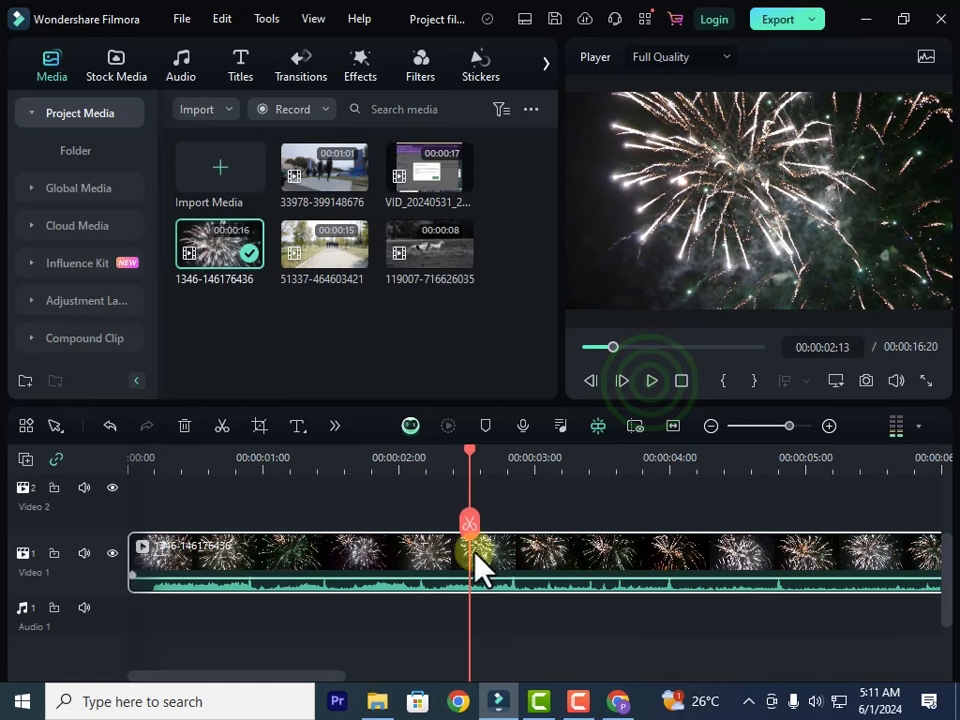
pyautogui.click(361, 560)
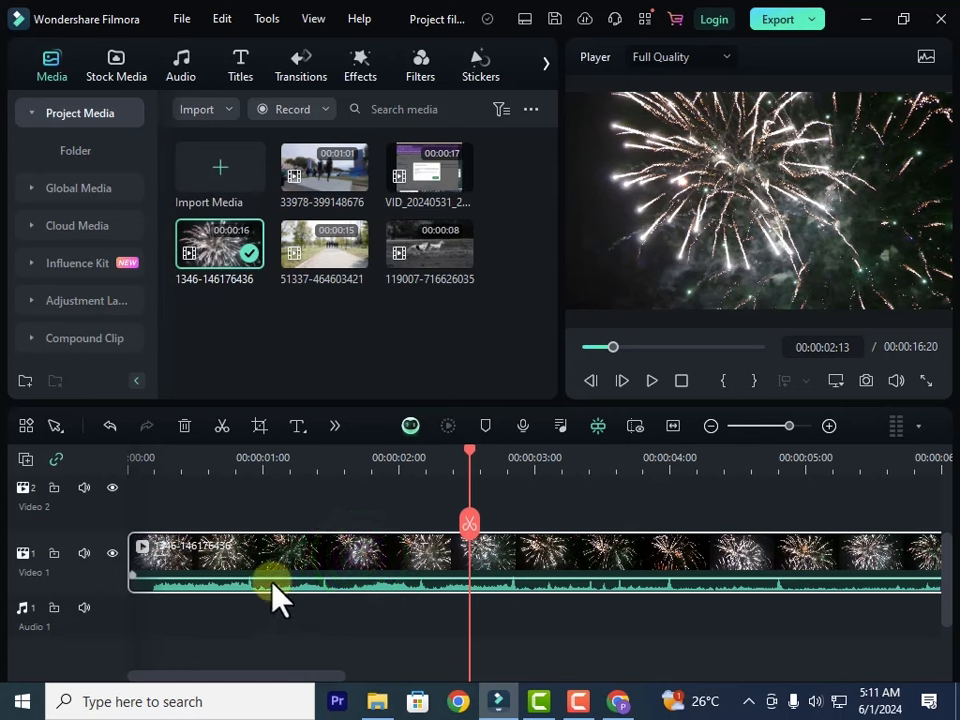
pyautogui.rightClick(308, 562)
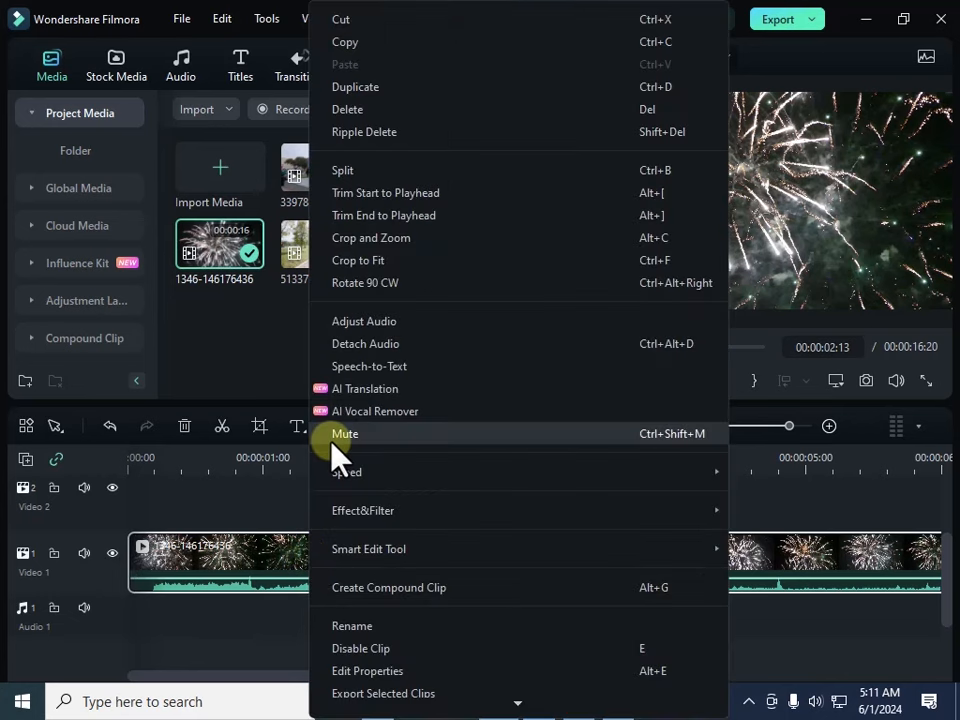
pyautogui.click(333, 447)
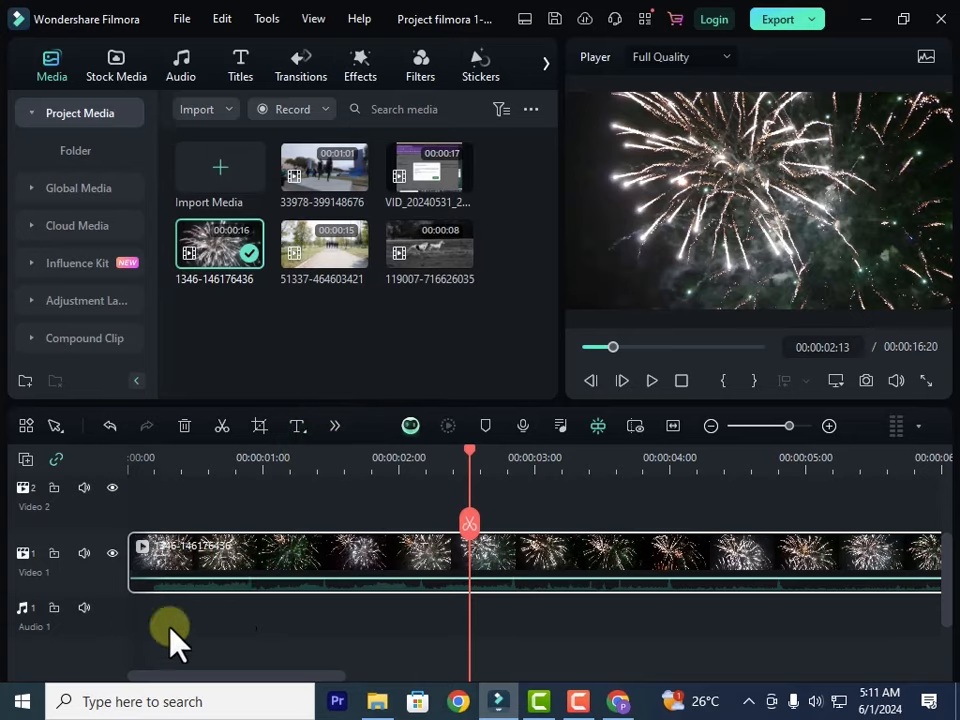
# Step: Play the muted fireworks clip for about 3 seconds to check its sound, and return the playhead to 00:00:00:18
pyautogui.click(651, 381)
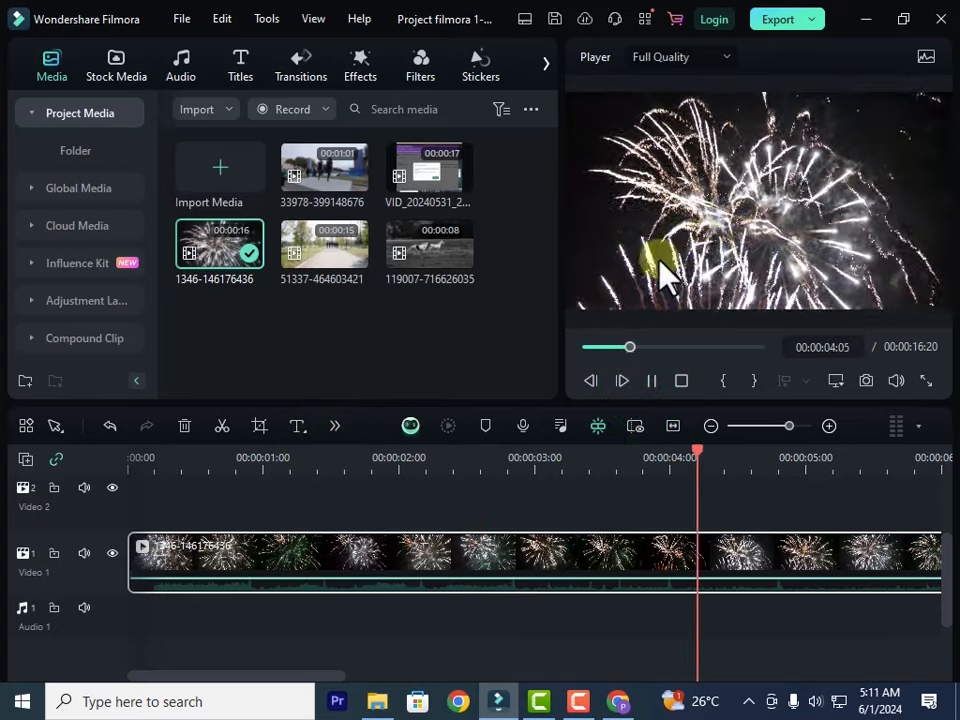
pyautogui.click(651, 381)
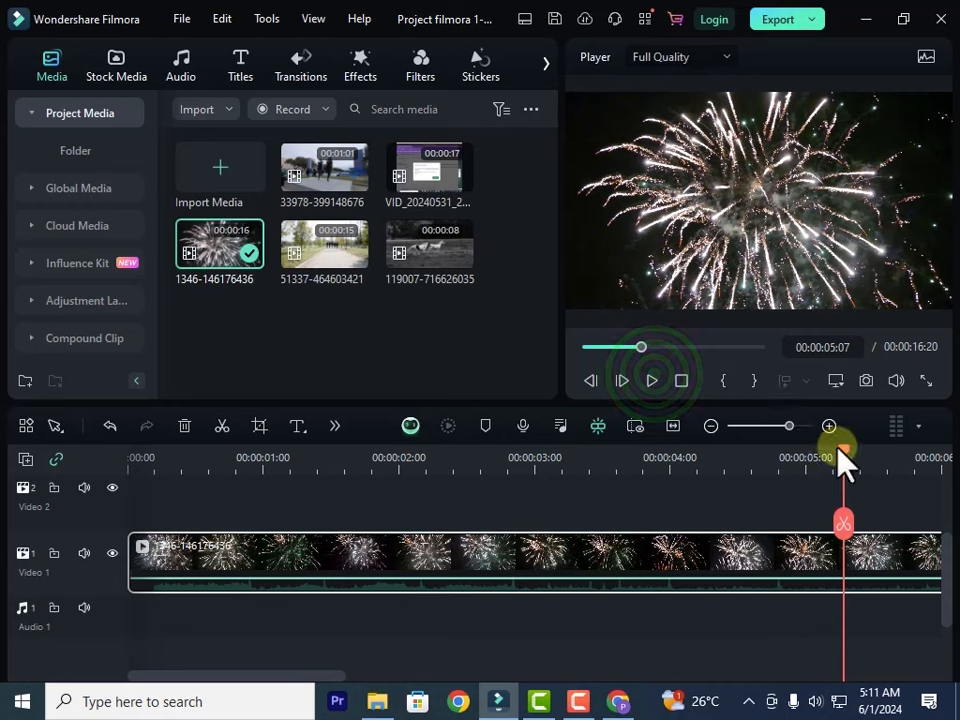
pyautogui.moveTo(840, 460); pyautogui.dragTo(224, 510)
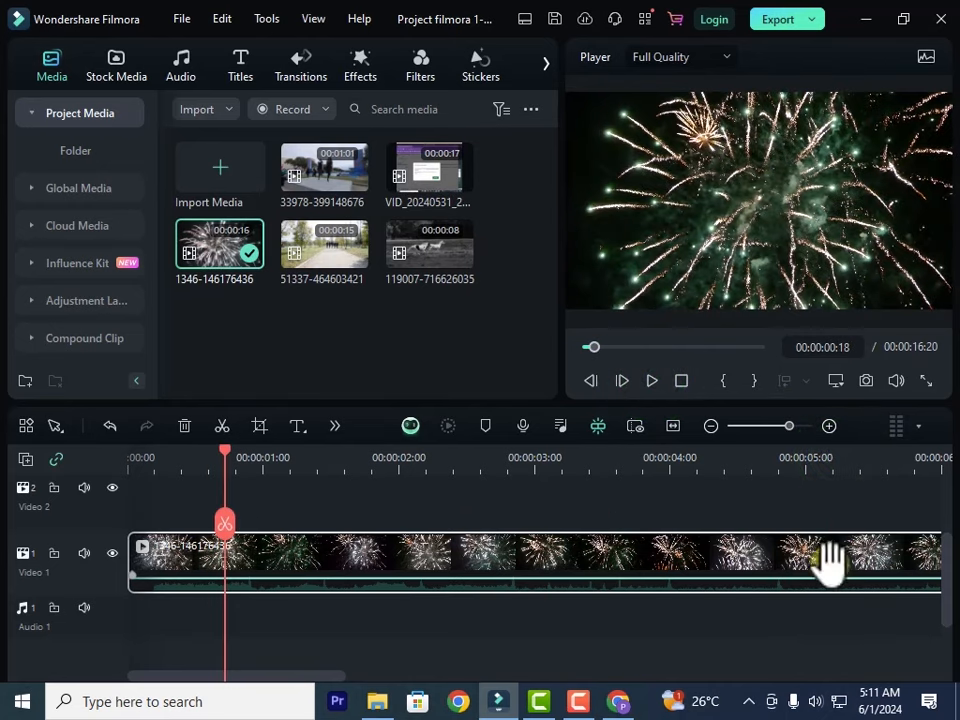
pyautogui.click(466, 539)
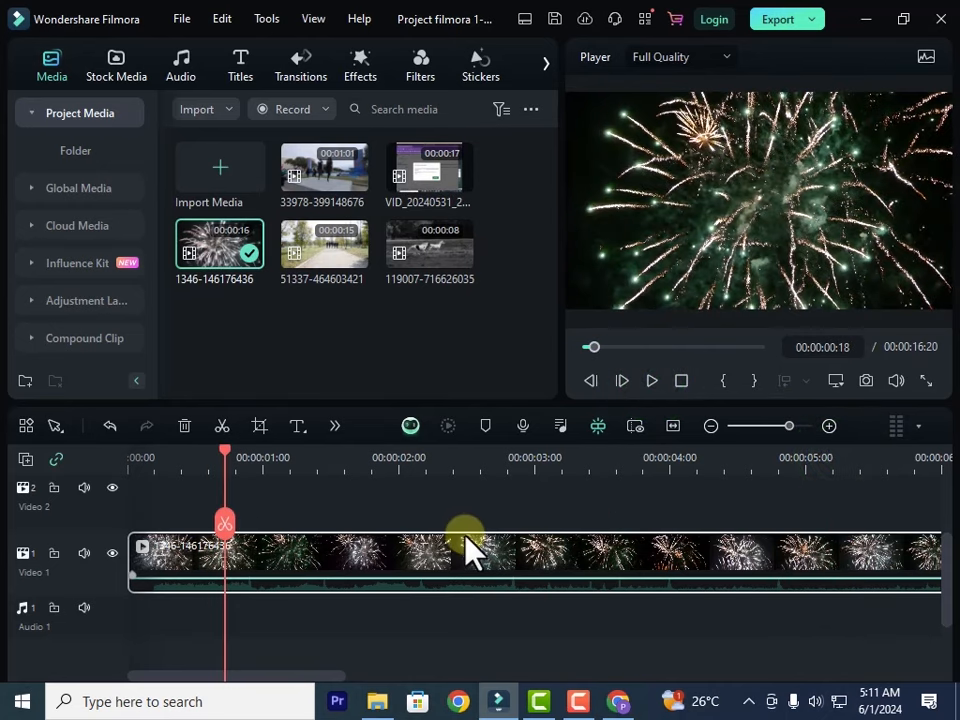
pyautogui.moveTo(343, 582); pyautogui.dragTo(305, 570)
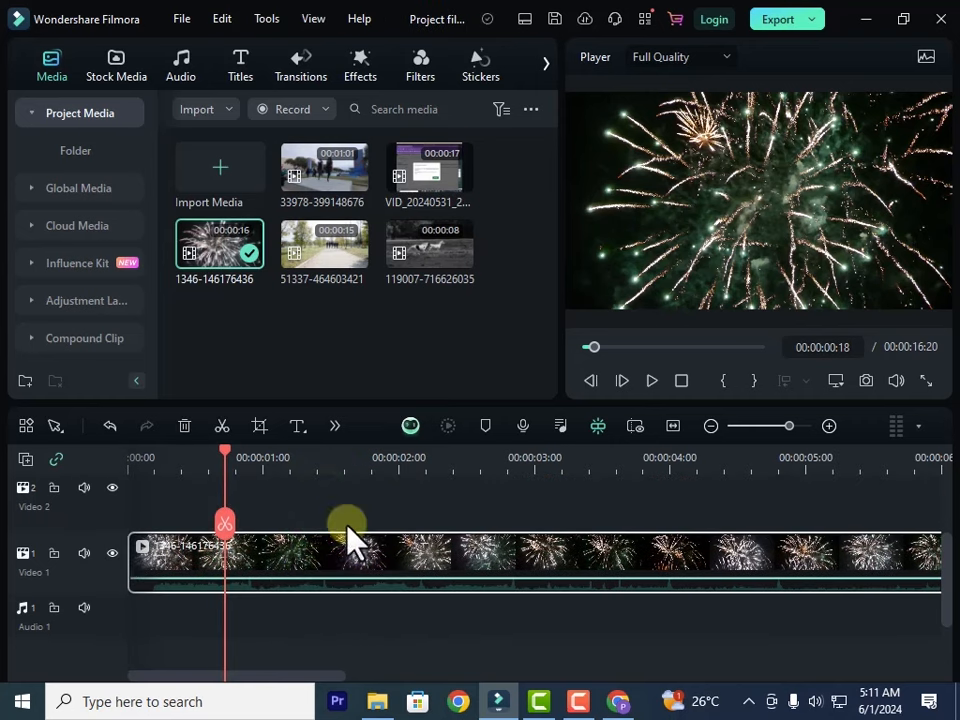
pyautogui.rightClick(284, 557)
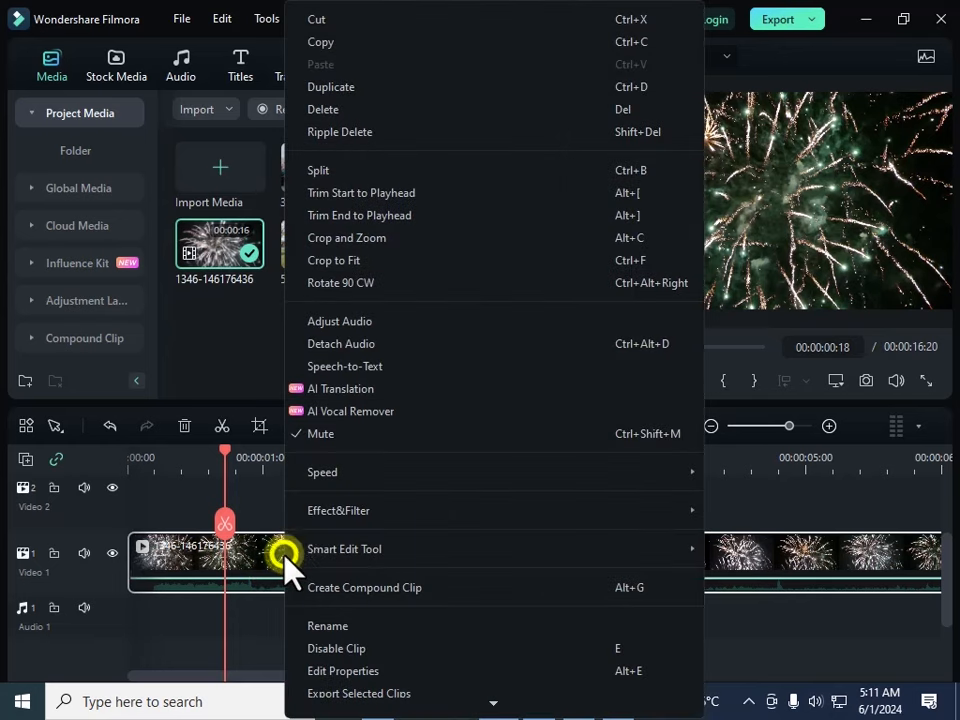
pyautogui.click(349, 352)
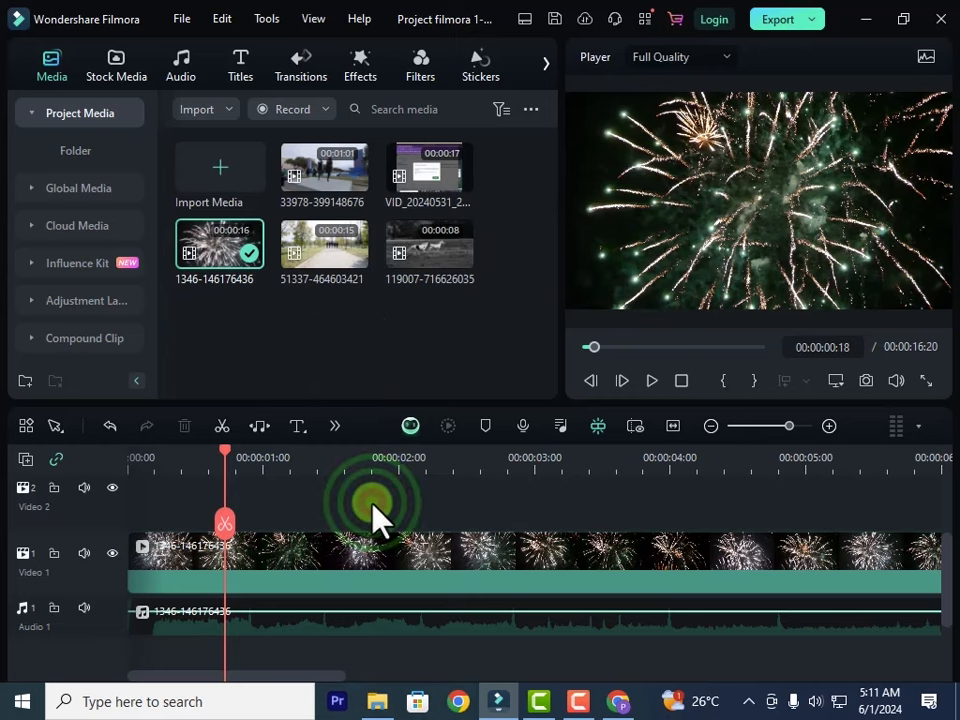
pyautogui.click(304, 620)
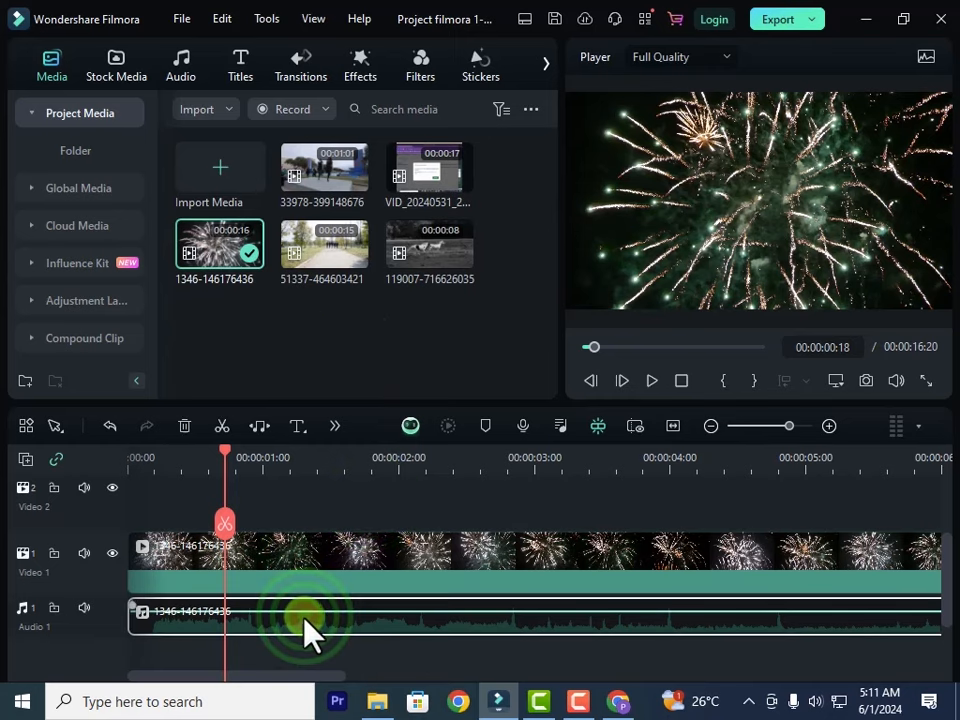
# Step: Try moving the detached fireworks audio clip and its video clip separately on the timeline
pyautogui.moveTo(304, 620); pyautogui.dragTo(303, 659)
pyautogui.moveTo(268, 579); pyautogui.dragTo(262, 535)
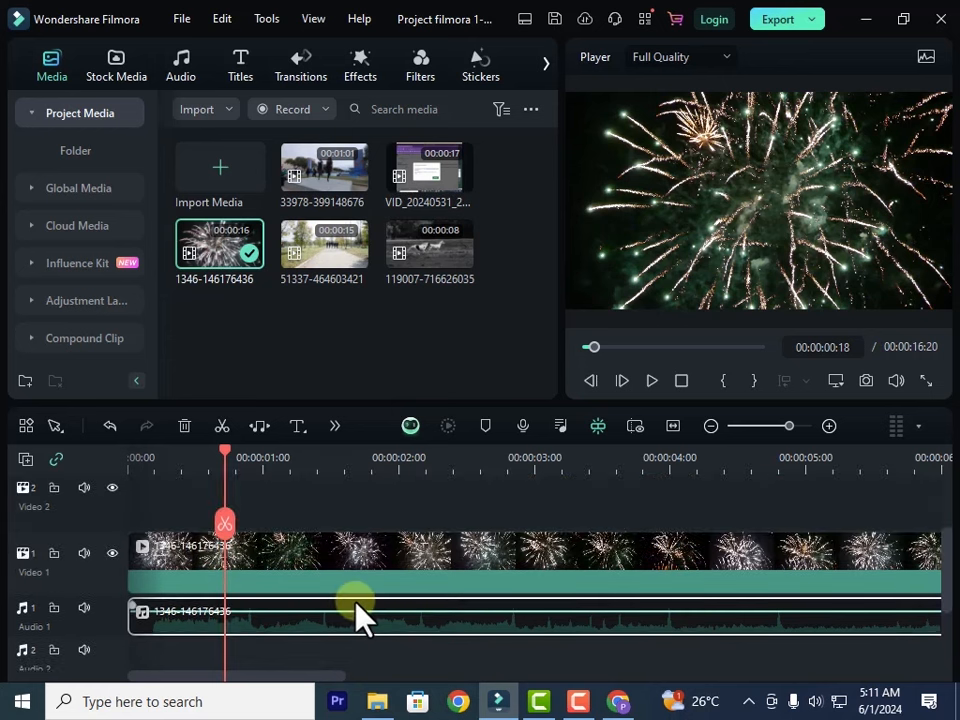
pyautogui.moveTo(339, 568)
pyautogui.mouseDown()
pyautogui.moveTo(332, 508)
pyautogui.moveTo(334, 561)
pyautogui.mouseUp()
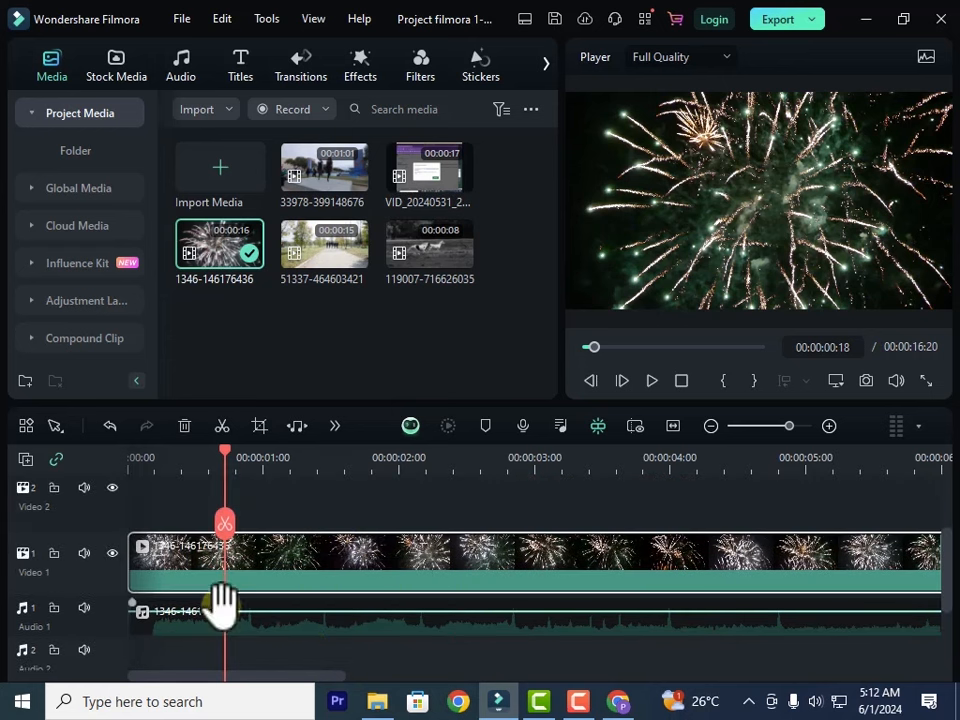
pyautogui.moveTo(317, 564)
pyautogui.mouseDown()
pyautogui.moveTo(293, 527)
pyautogui.moveTo(306, 551)
pyautogui.mouseUp()
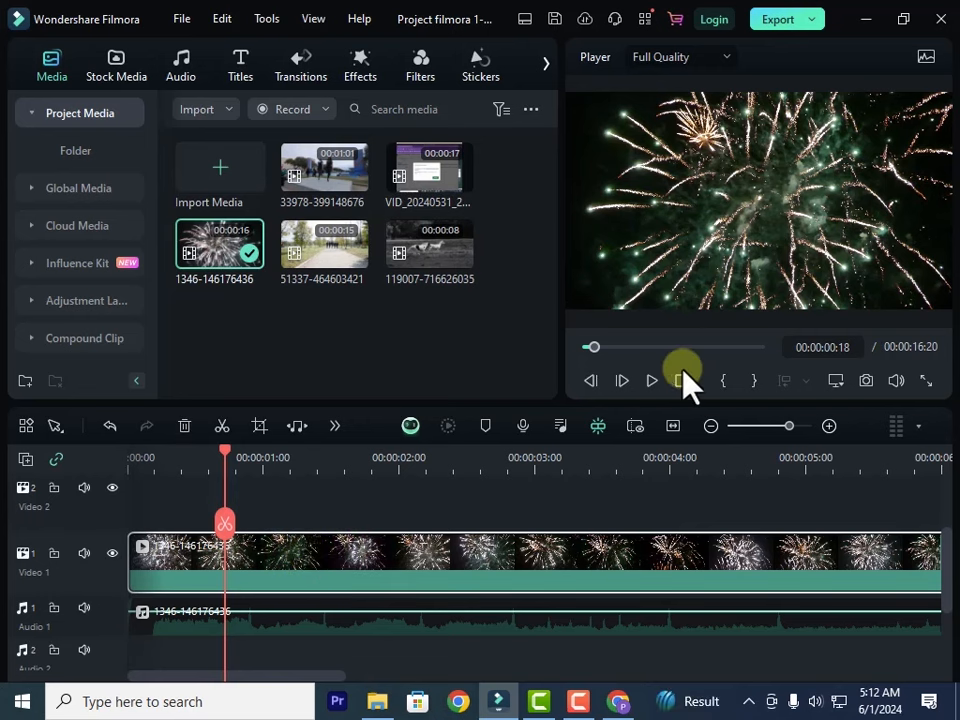
# Step: Play the fireworks clip for under a second with its audio detached, and return the playhead to near the start
pyautogui.click(652, 380)
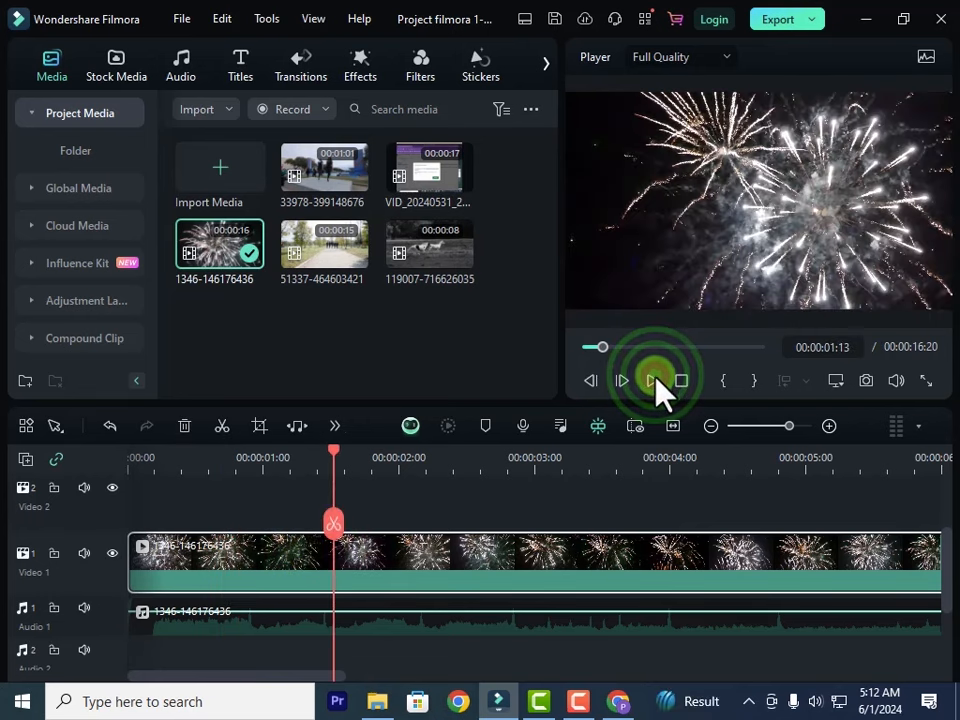
pyautogui.click(287, 565)
pyautogui.moveTo(338, 453); pyautogui.dragTo(139, 458)
# Step: Select the detached fireworks audio clip on Audio 1 and play the timeline for about one second to check its sound
pyautogui.click(225, 610)
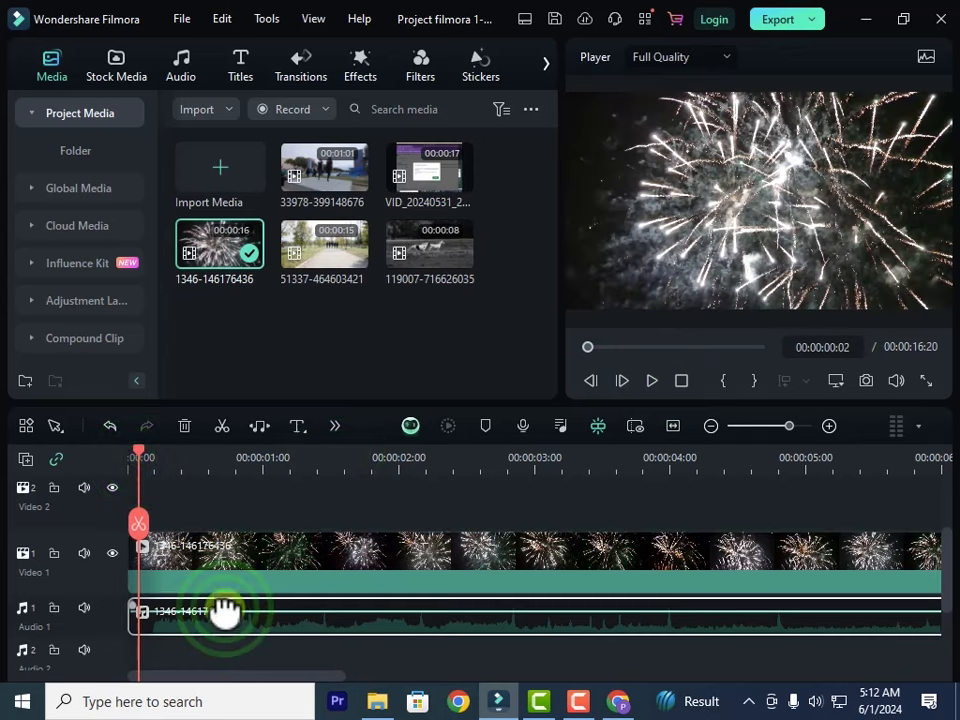
pyautogui.click(651, 381)
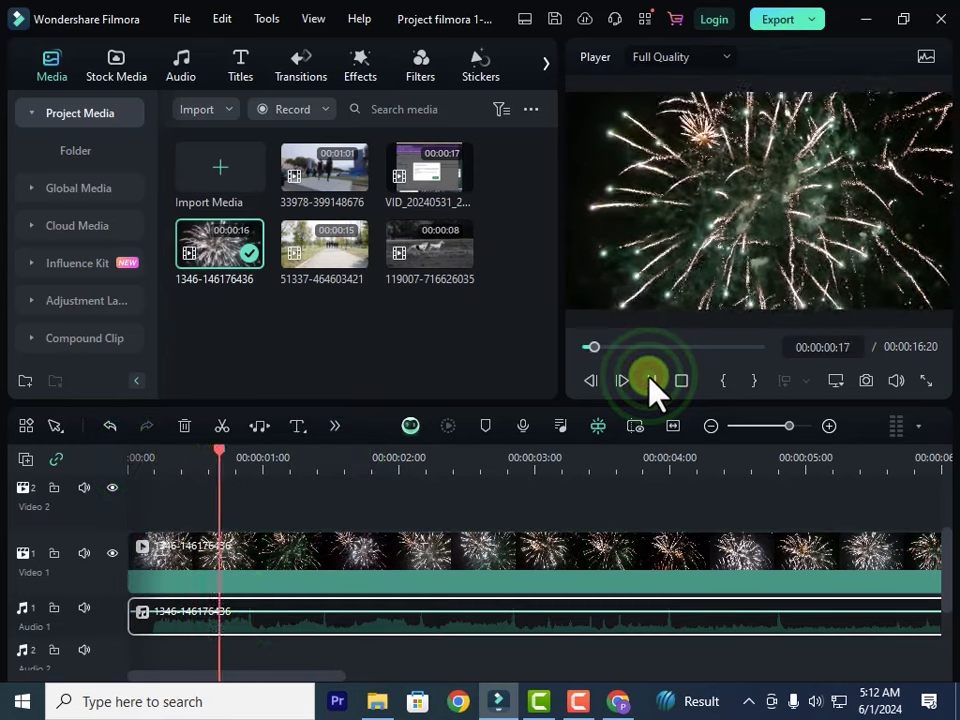
pyautogui.click(651, 381)
# Step: Unmute the detached fireworks audio clip, play up to about 00:00:03:20, and return the playhead to 00:00:00:17
pyautogui.rightClick(380, 598)
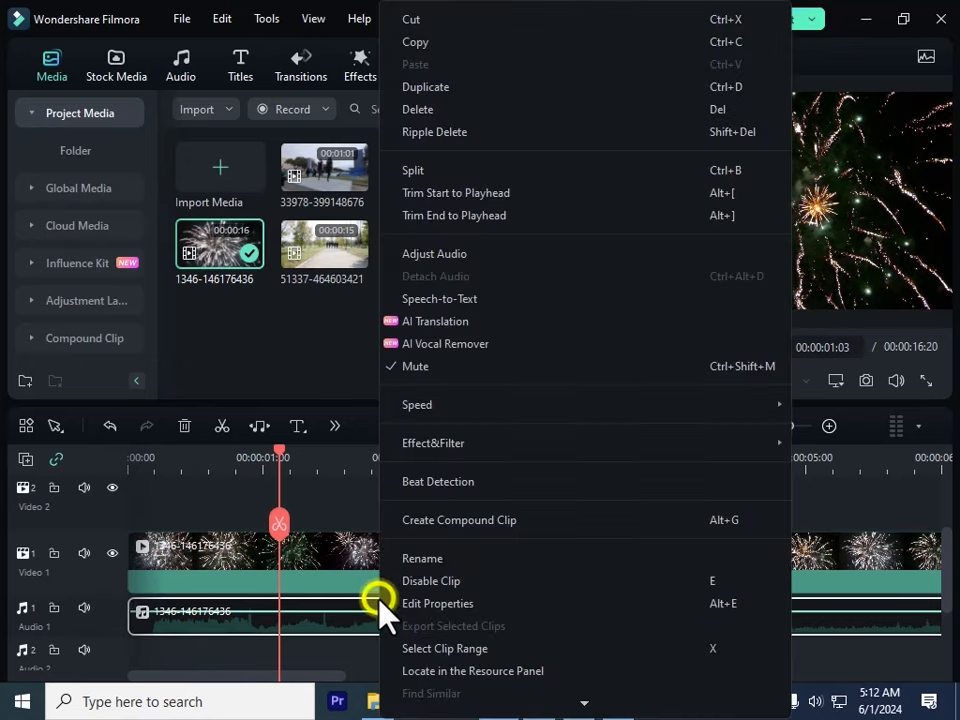
pyautogui.click(400, 366)
pyautogui.click(647, 381)
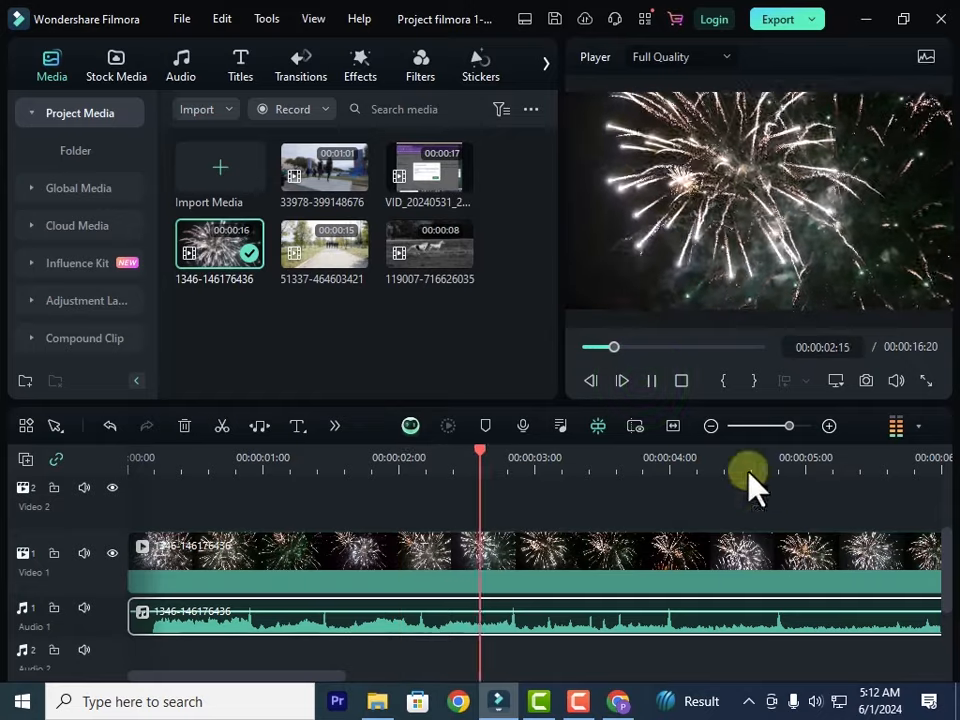
pyautogui.click(657, 385)
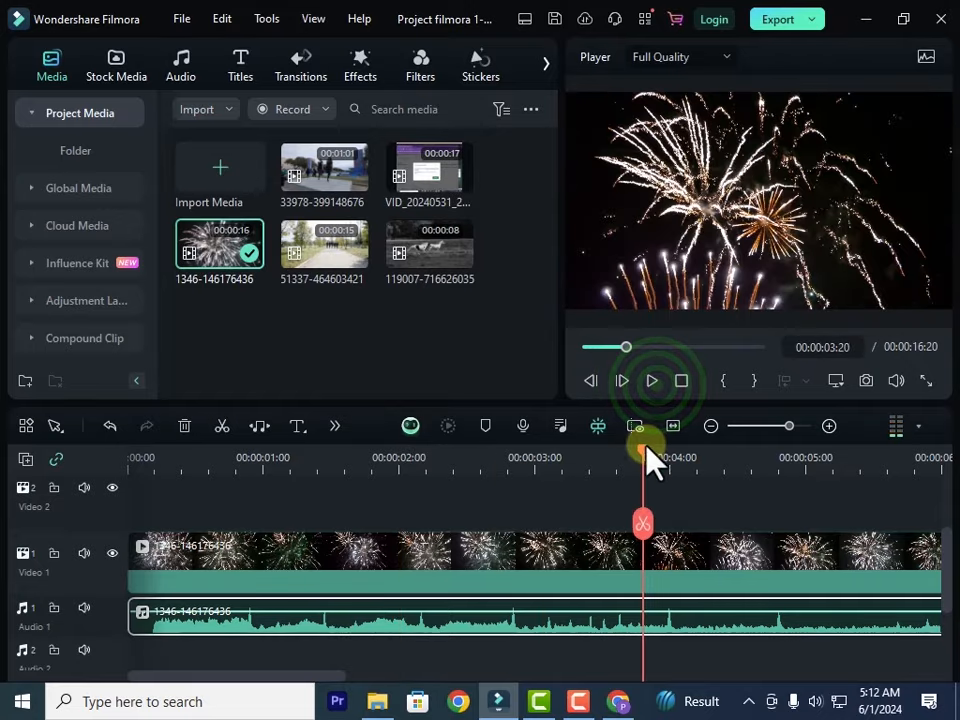
pyautogui.moveTo(644, 445); pyautogui.dragTo(225, 463)
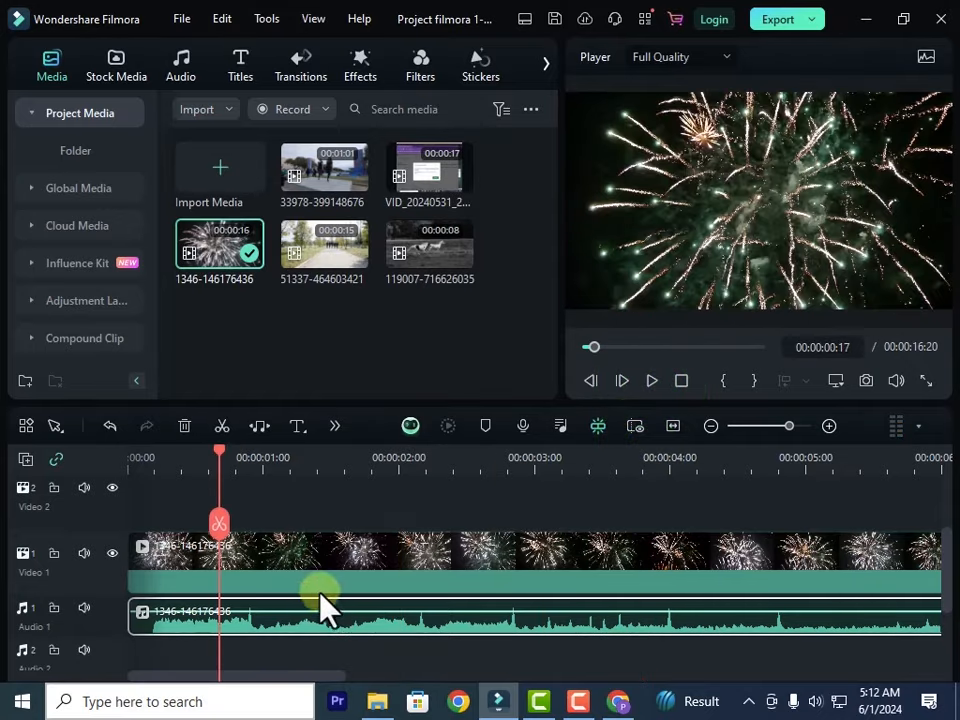
pyautogui.scroll(1, 333, 612)
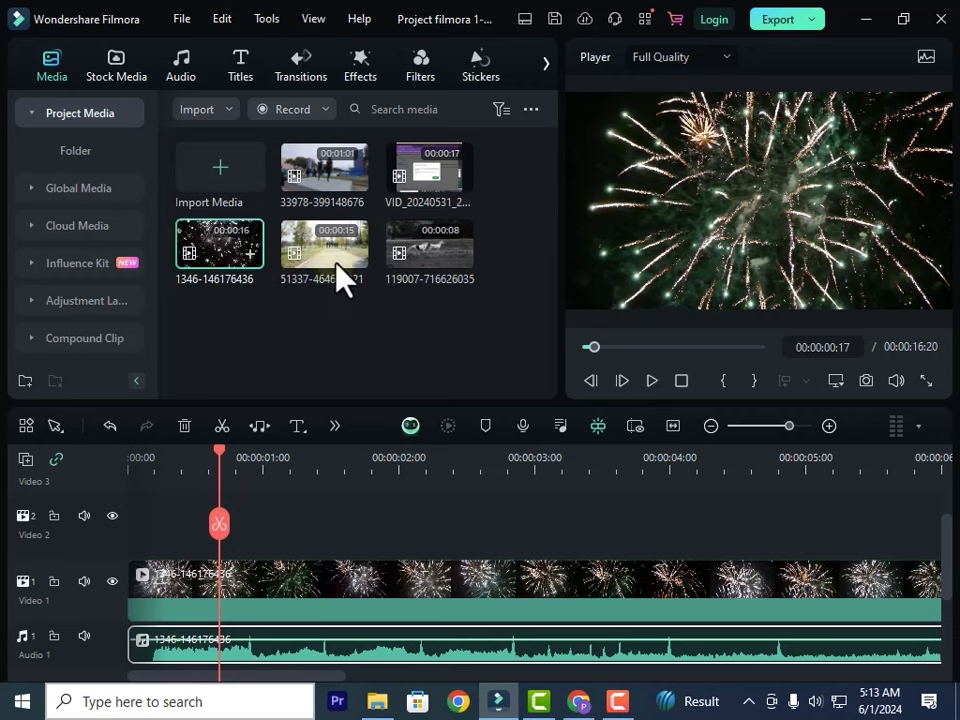
pyautogui.doubleClick(432, 262)
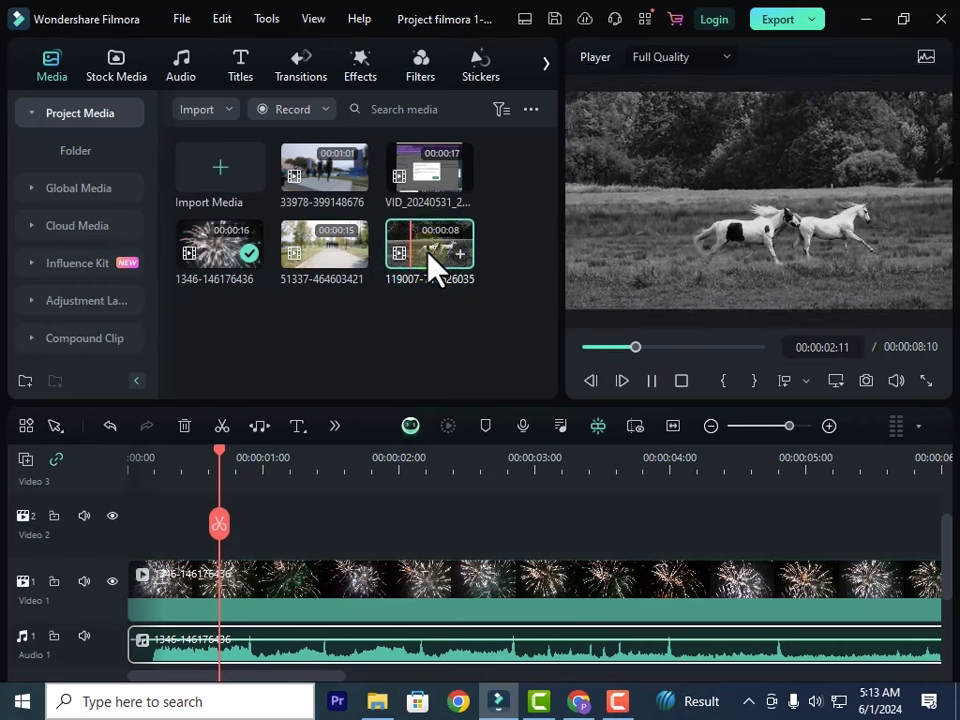
pyautogui.click(352, 565)
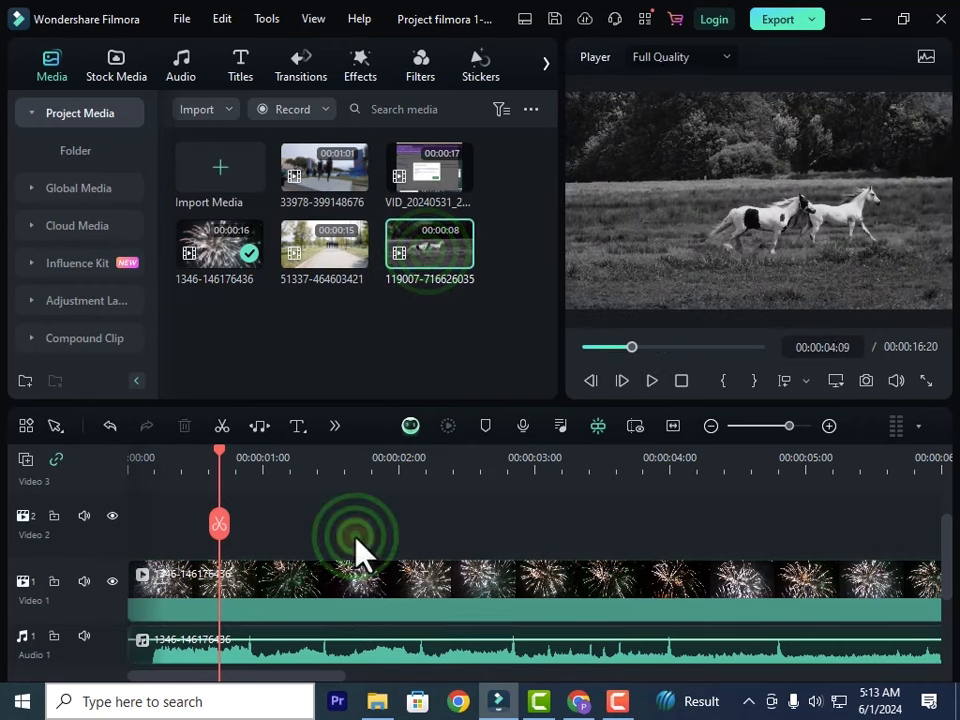
pyautogui.press('Delete')
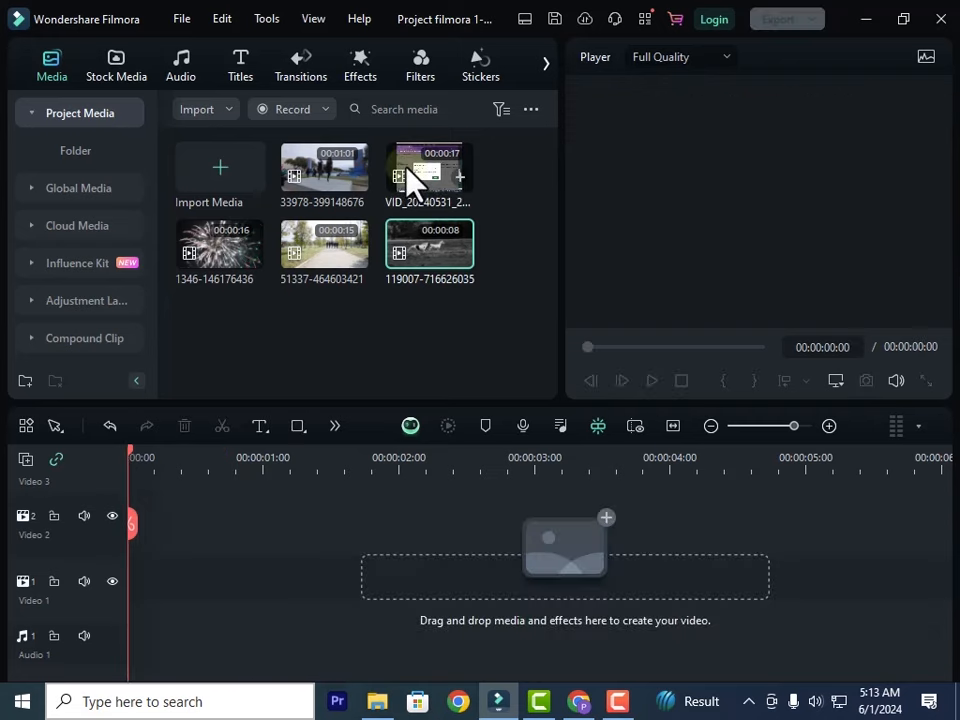
pyautogui.moveTo(429, 253); pyautogui.dragTo(146, 628)
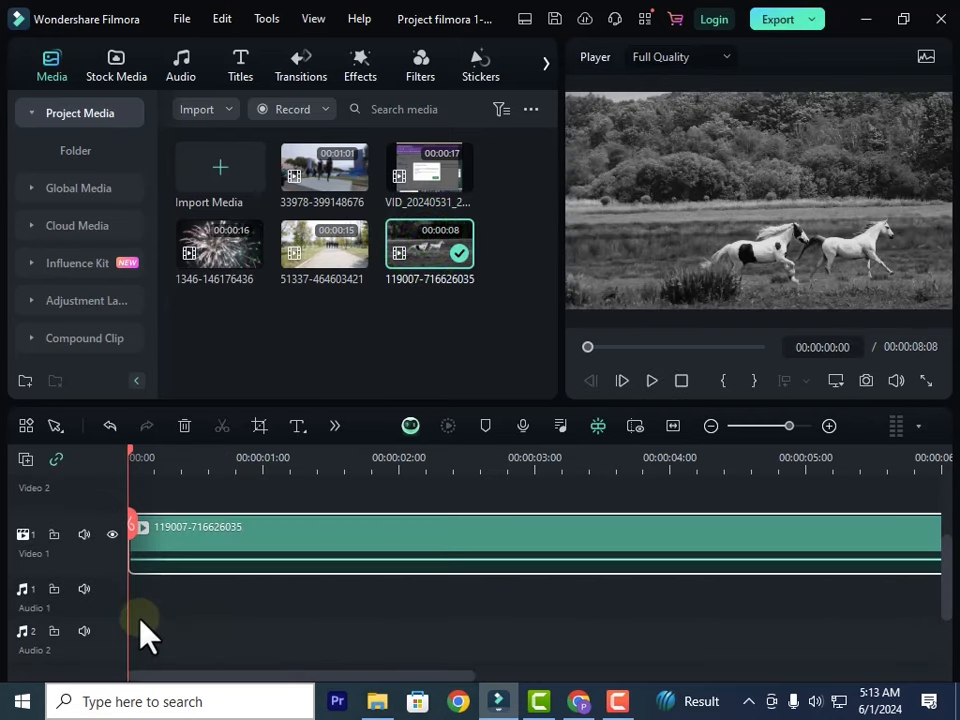
# Step: Play the horse clip for about 2 seconds to check its sound, and return the playhead to the start
pyautogui.click(651, 380)
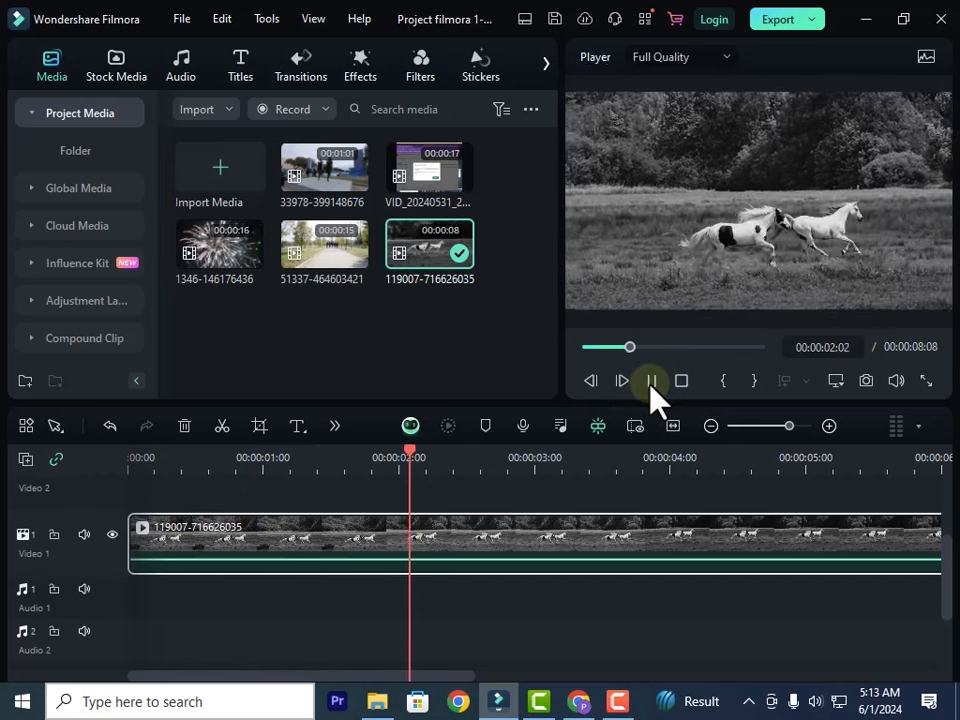
pyautogui.click(651, 380)
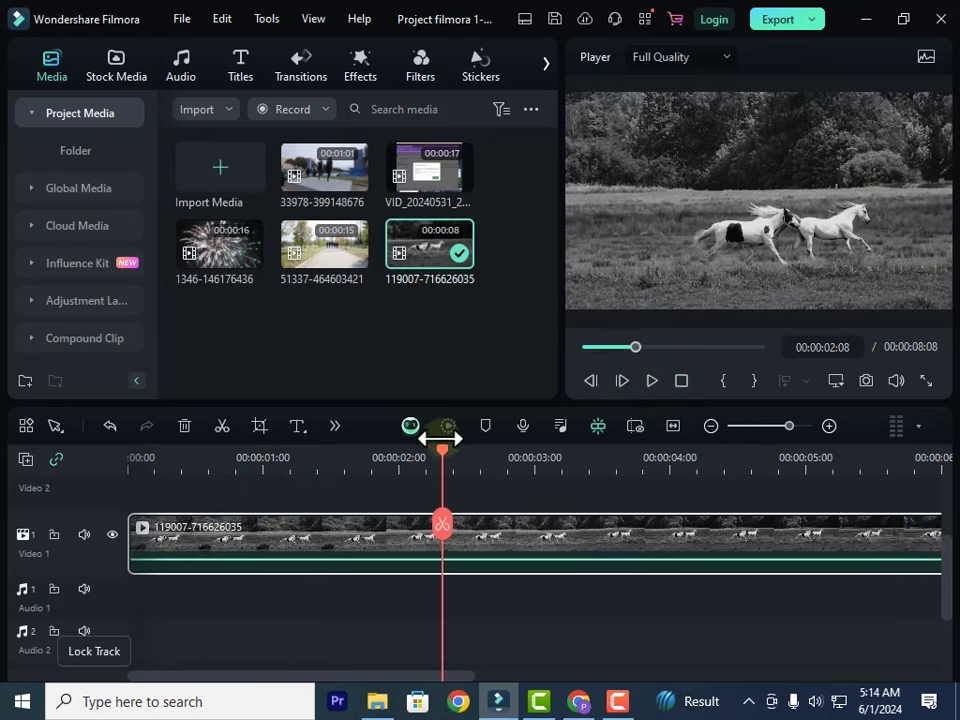
pyautogui.moveTo(443, 458); pyautogui.dragTo(88, 506)
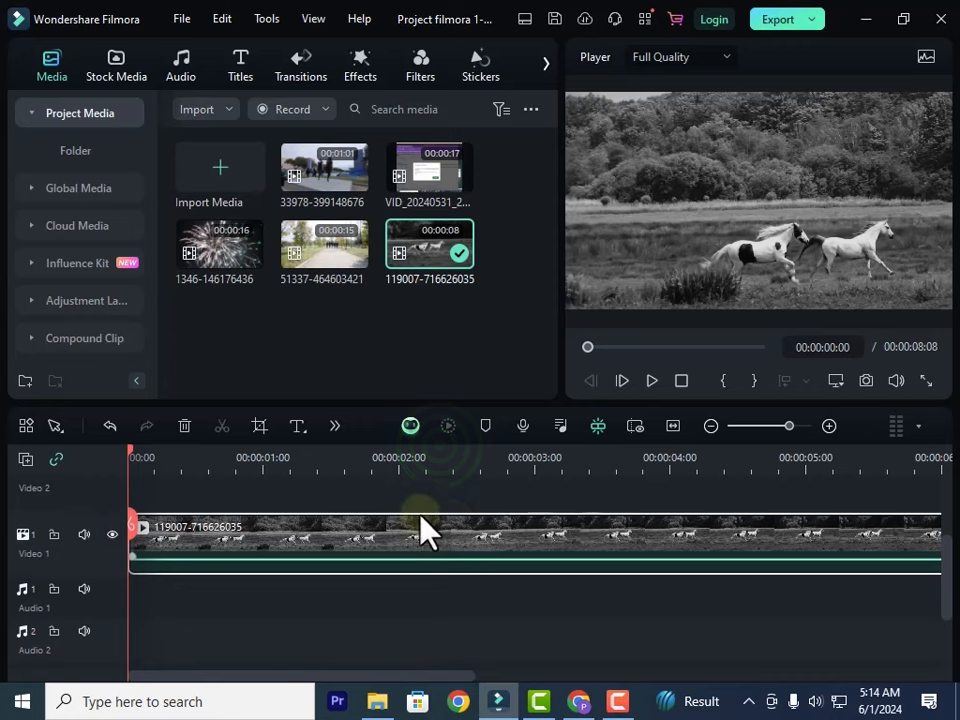
# Step: Import the energetic-music audio file from File Explorer and place it at the start of Audio 1 beneath the horse clip
pyautogui.click(380, 697)
pyautogui.moveTo(229, 190); pyautogui.dragTo(318, 310)
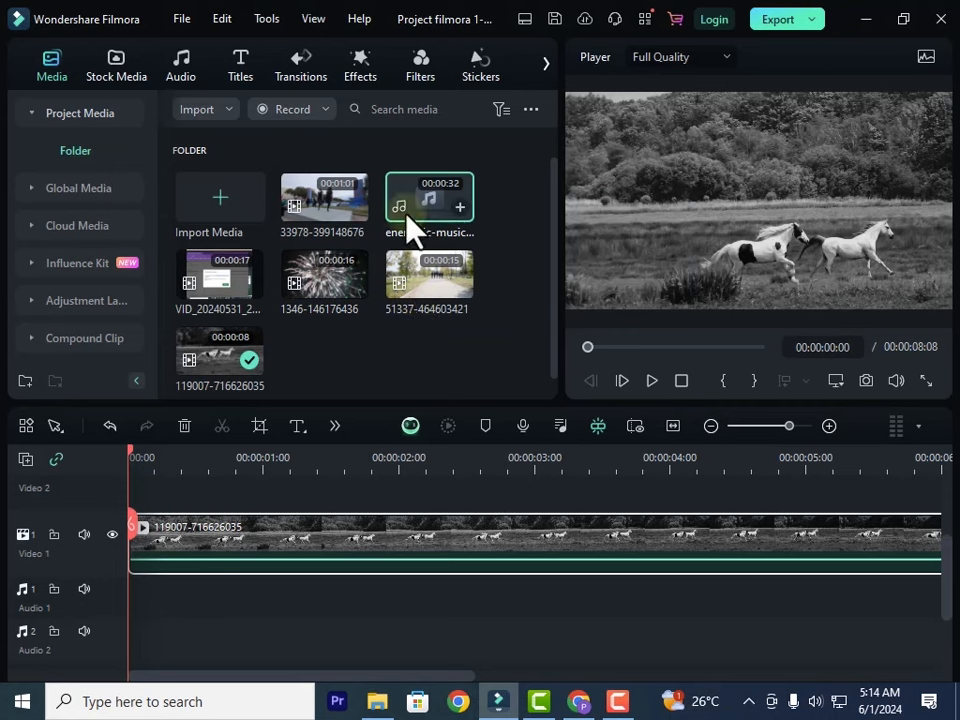
pyautogui.moveTo(420, 215); pyautogui.dragTo(129, 616)
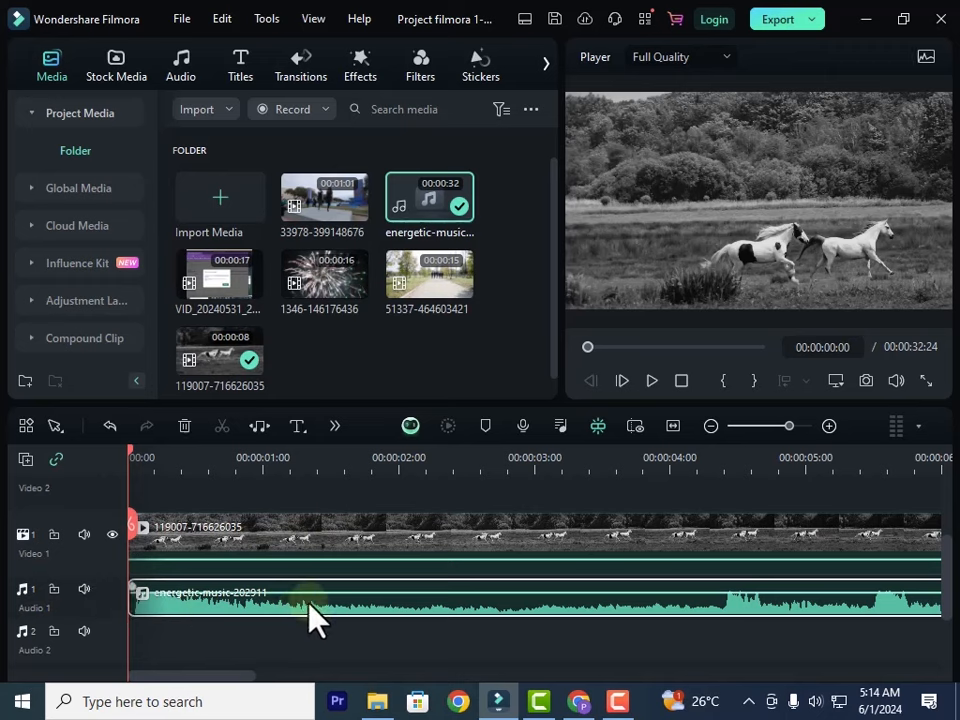
# Step: Play the horse clip with the music up to about 00:00:04:17, and return the playhead to 00:00:00:24
pyautogui.click(651, 381)
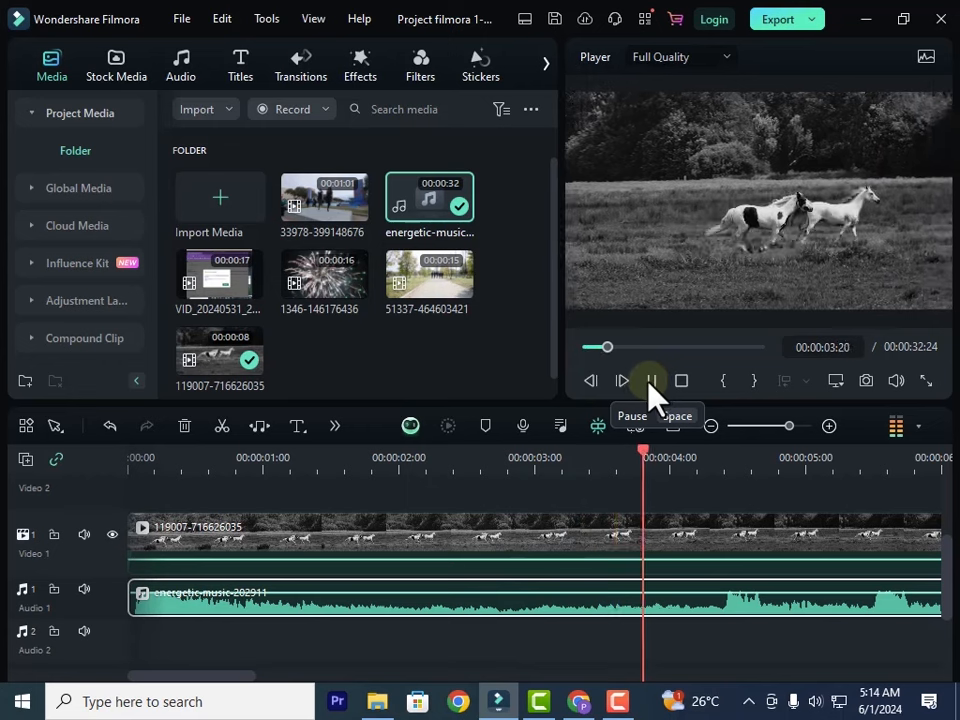
pyautogui.click(650, 381)
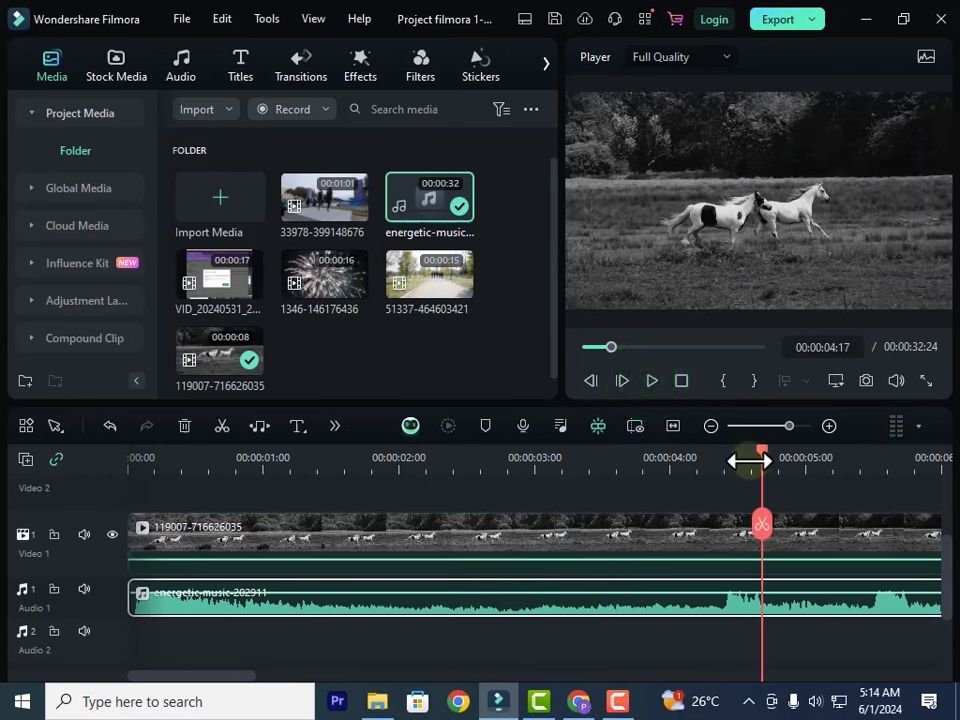
pyautogui.moveTo(762, 452); pyautogui.dragTo(266, 536)
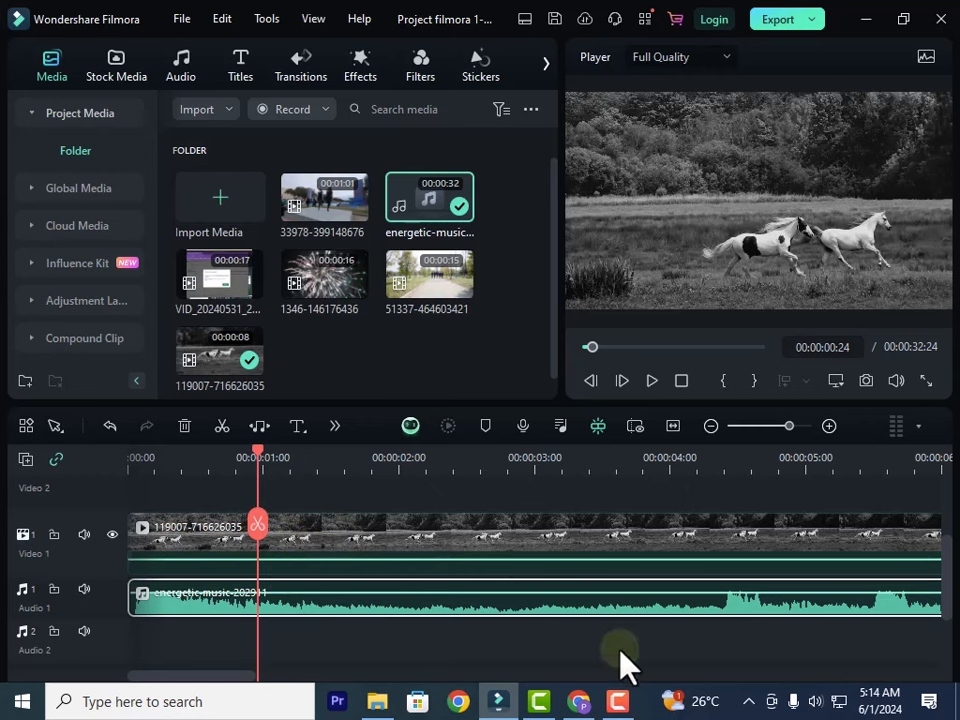
pyautogui.click(628, 706)
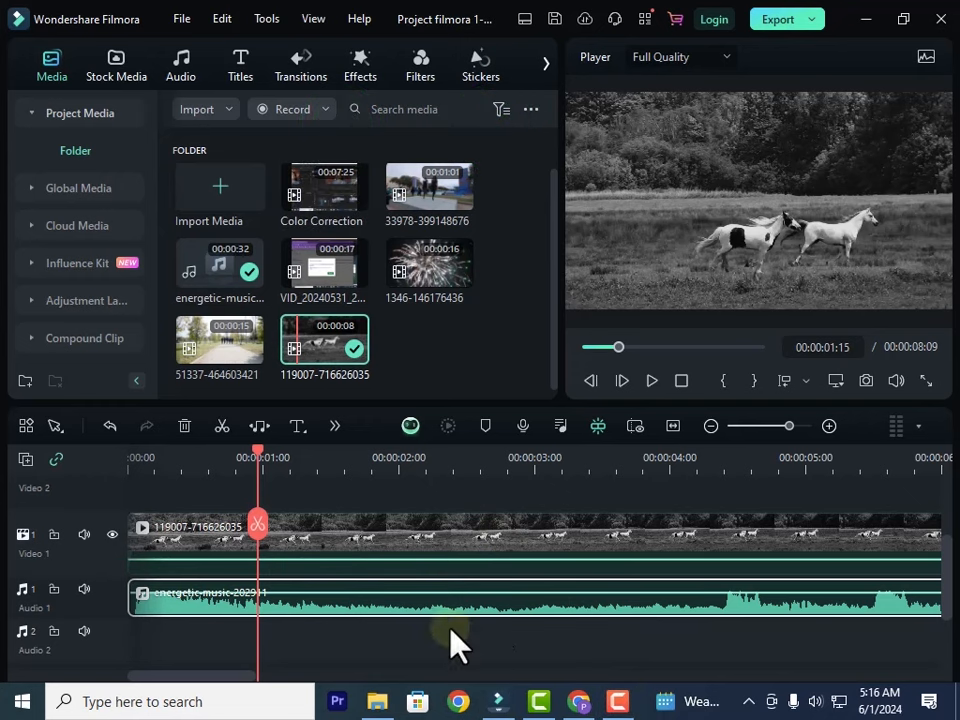
# Step: Replace the horse clip on Video 1 with the Color Correction video, keeping the music on Audio 1
pyautogui.moveTo(476, 645); pyautogui.dragTo(408, 603)
pyautogui.click(396, 561)
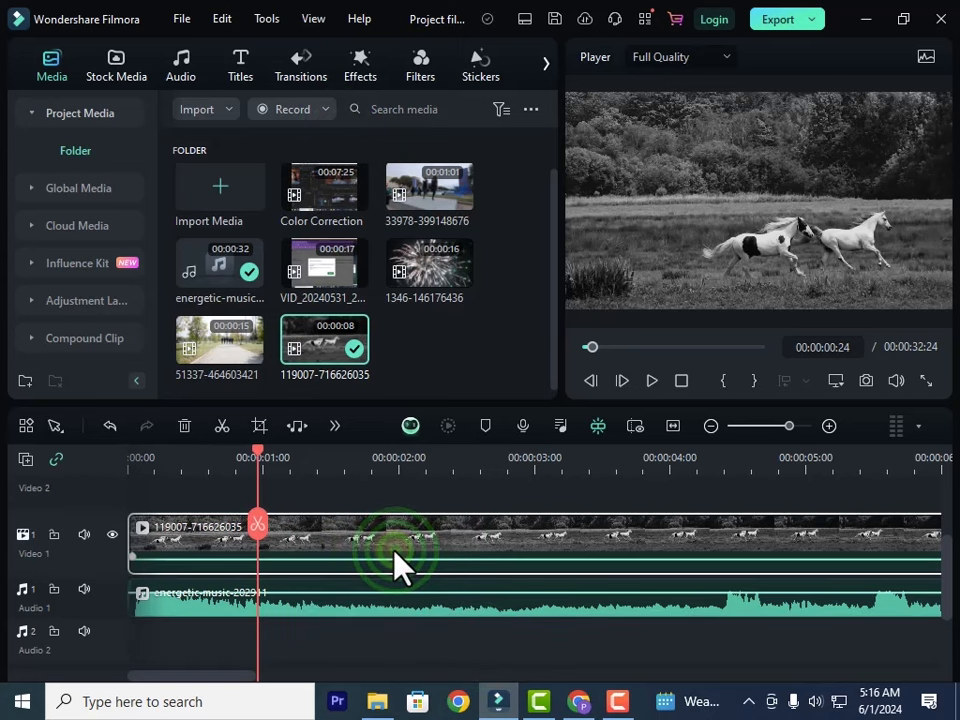
pyautogui.press('Delete')
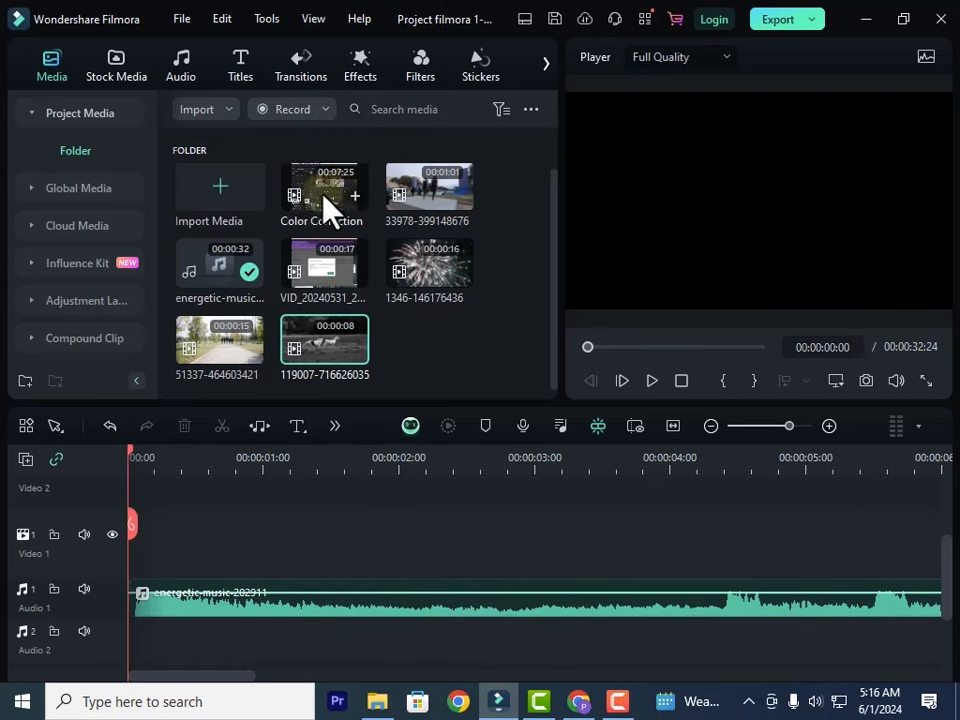
pyautogui.click(322, 194)
pyautogui.moveTo(322, 196); pyautogui.dragTo(168, 565)
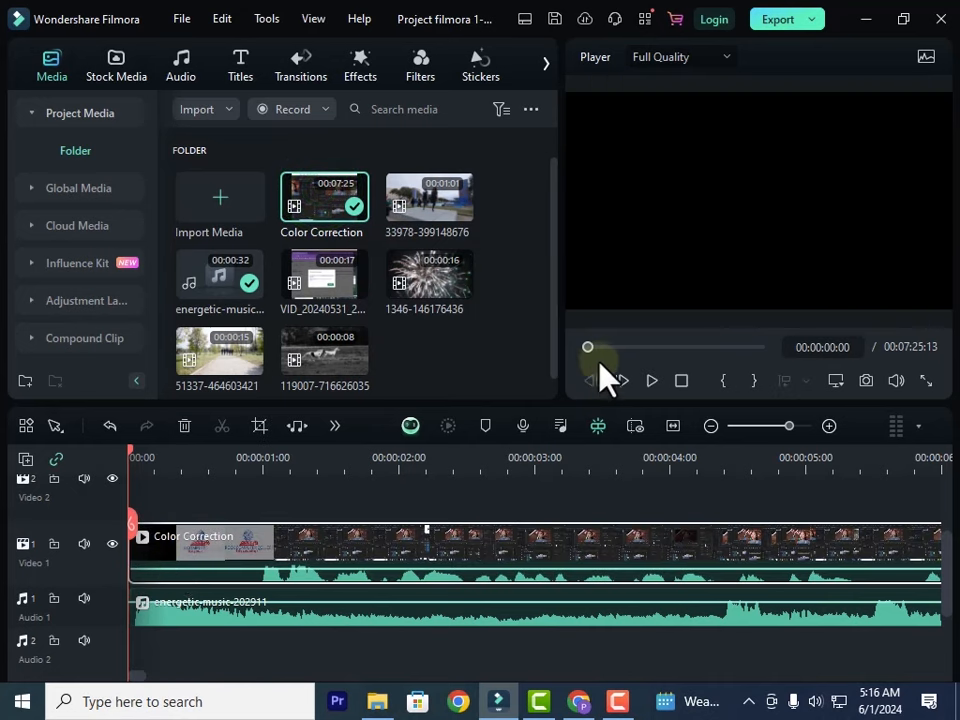
# Step: Play the Color Correction video with the music for under a second, and mute the energetic-music-202911 clip
pyautogui.click(651, 381)
pyautogui.click(651, 381)
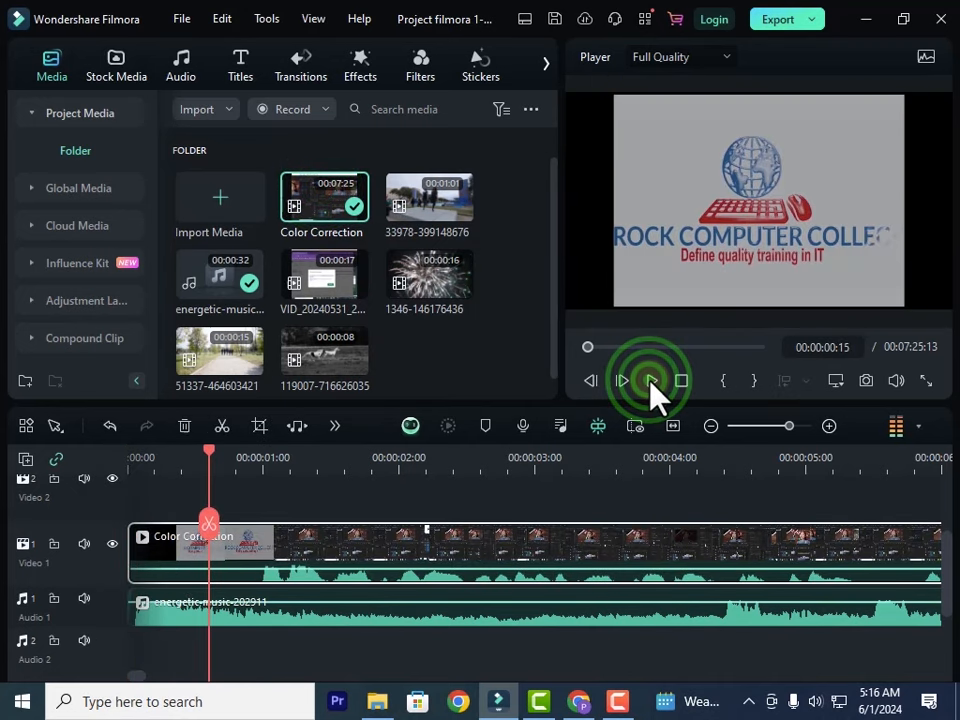
pyautogui.rightClick(257, 600)
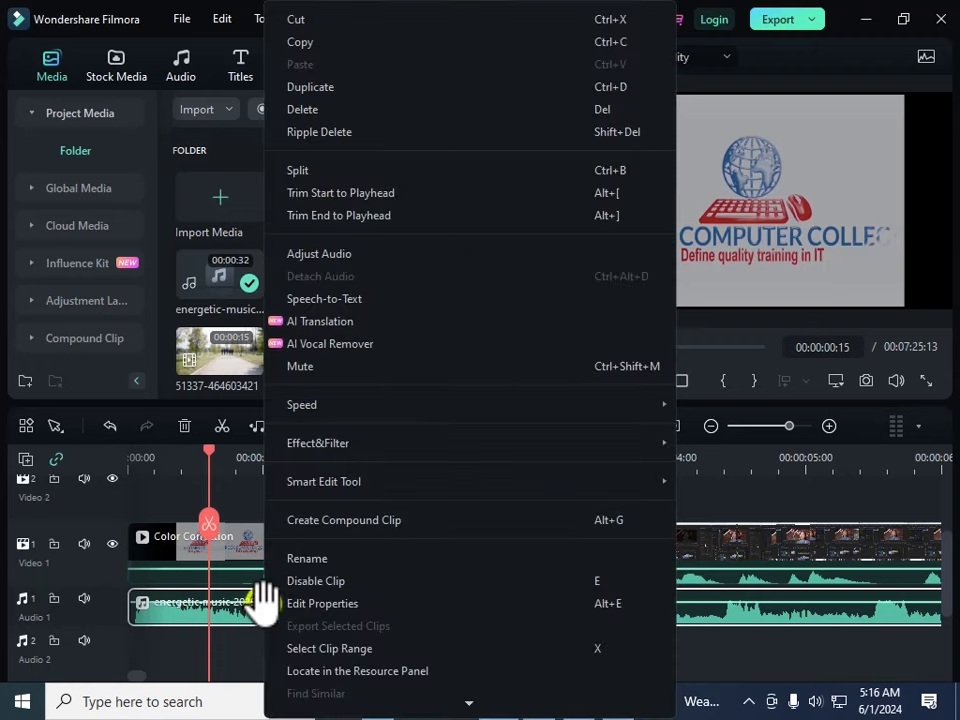
pyautogui.click(292, 370)
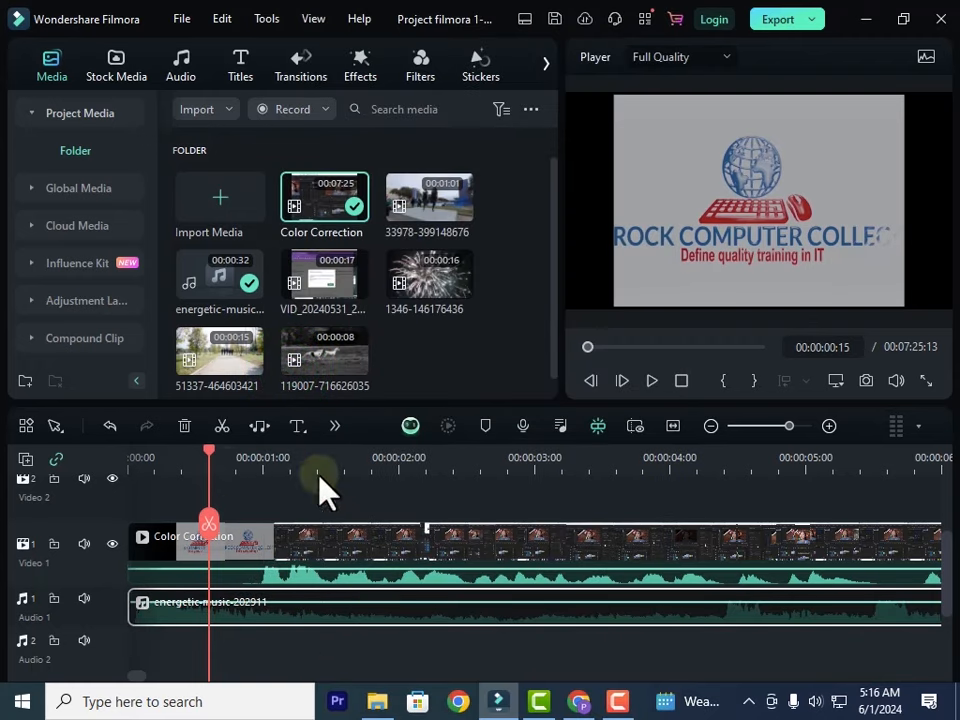
# Step: Play the Color Correction video from 00:00:00:05 to about 00:00:05:09 with the music muted, and return the playhead to 00:00:00:20
pyautogui.click(208, 446)
pyautogui.moveTo(210, 450); pyautogui.dragTo(155, 450)
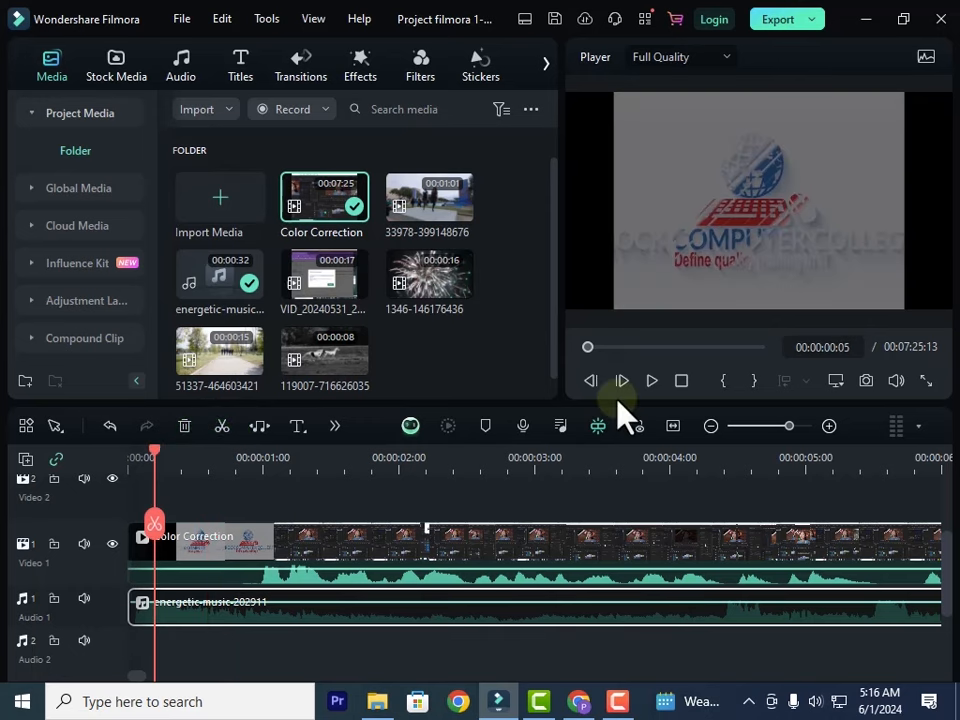
pyautogui.click(653, 381)
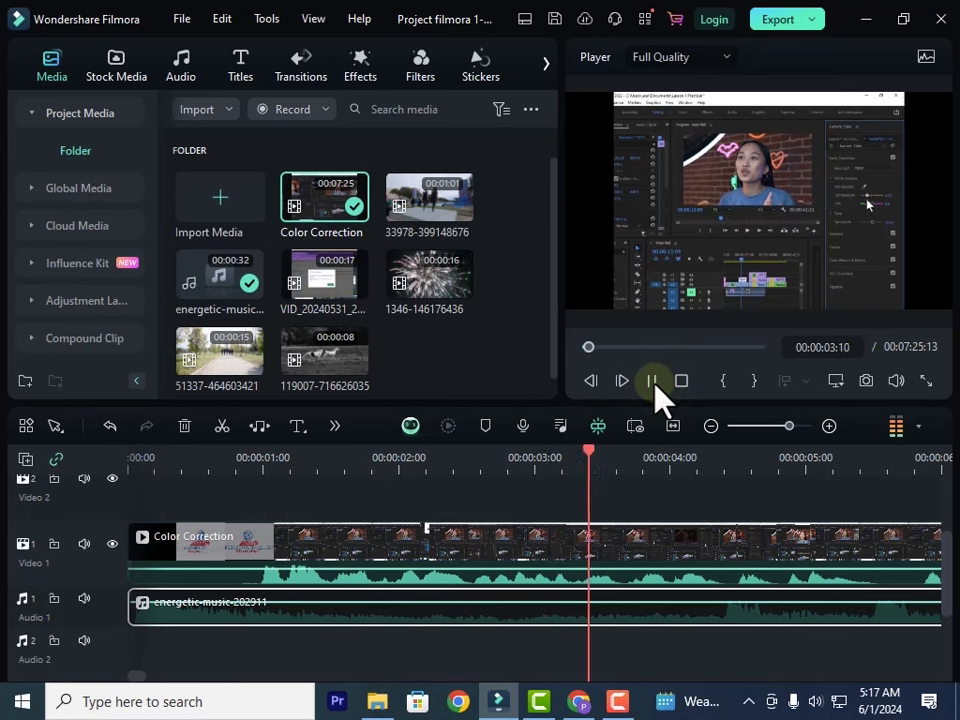
pyautogui.click(653, 381)
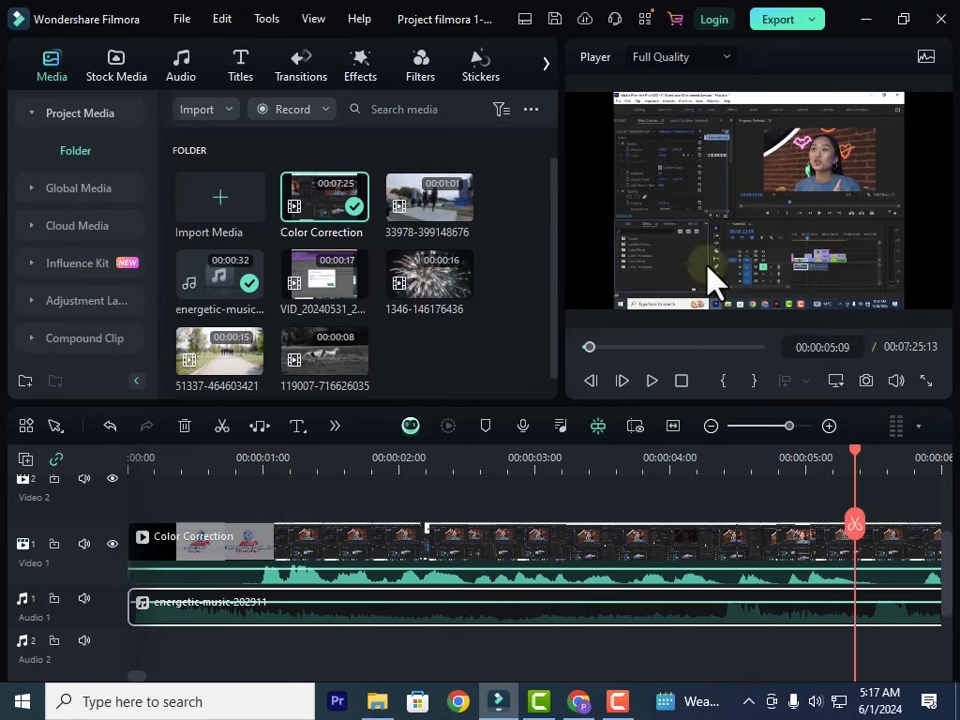
pyautogui.moveTo(857, 452); pyautogui.dragTo(238, 512)
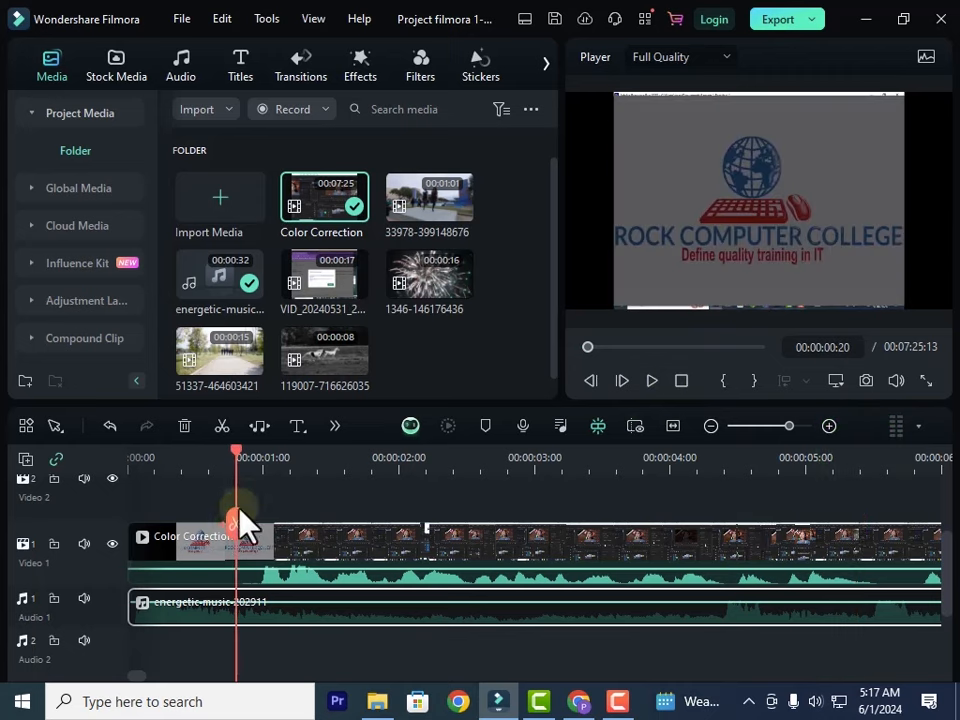
# Step: Unmute the energetic-music-202911 clip and play it with the Color Correction video up to about 00:00:04:11
pyautogui.click(374, 610)
pyautogui.rightClick(375, 612)
pyautogui.click(395, 363)
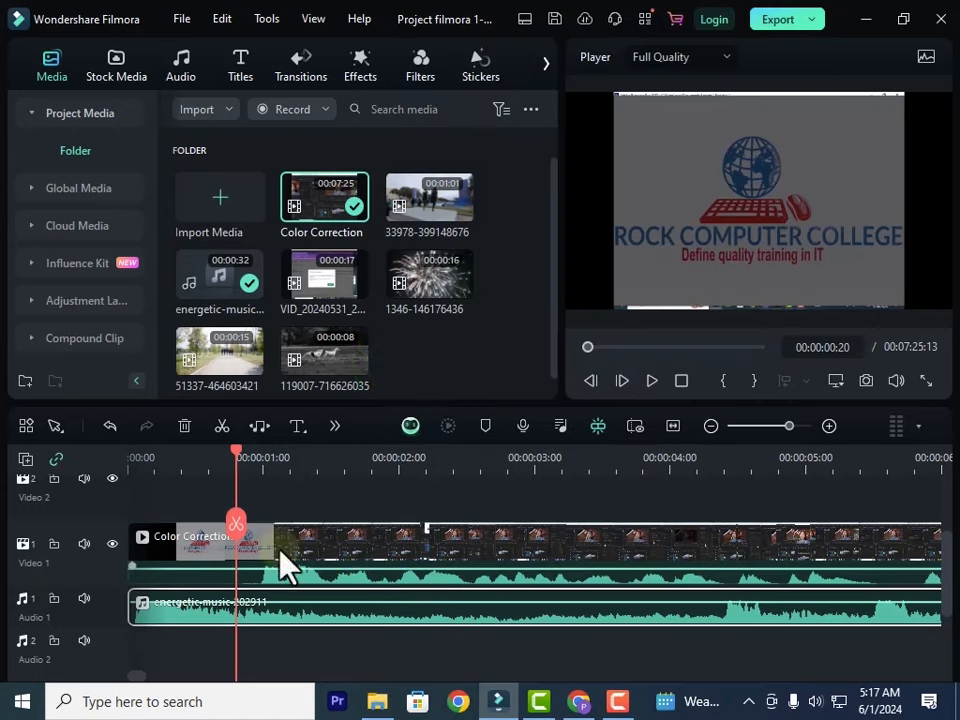
pyautogui.click(662, 390)
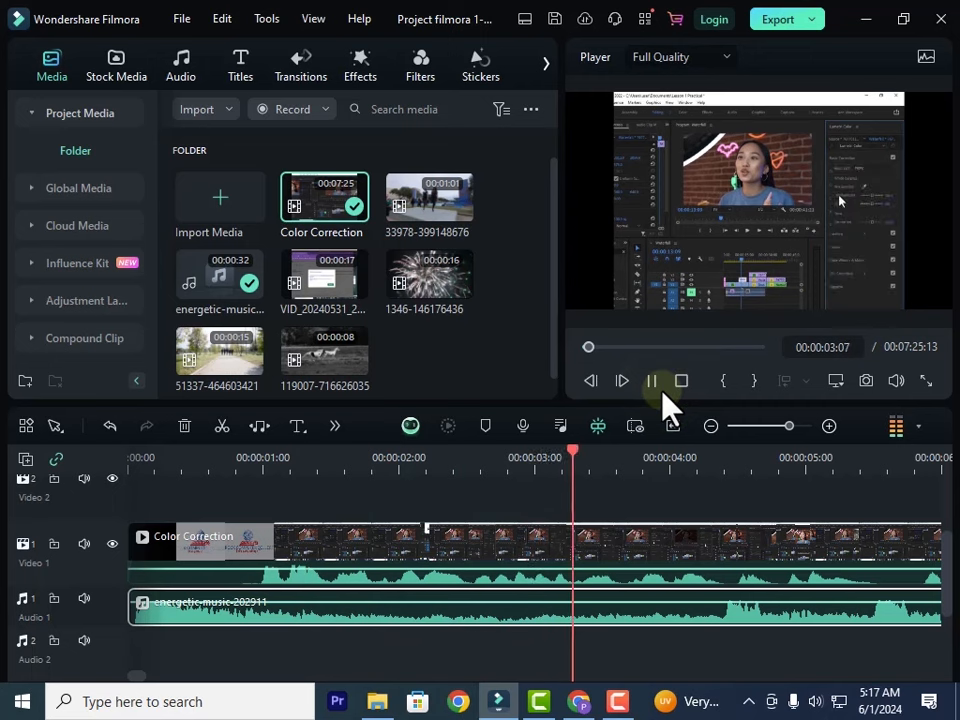
pyautogui.click(662, 392)
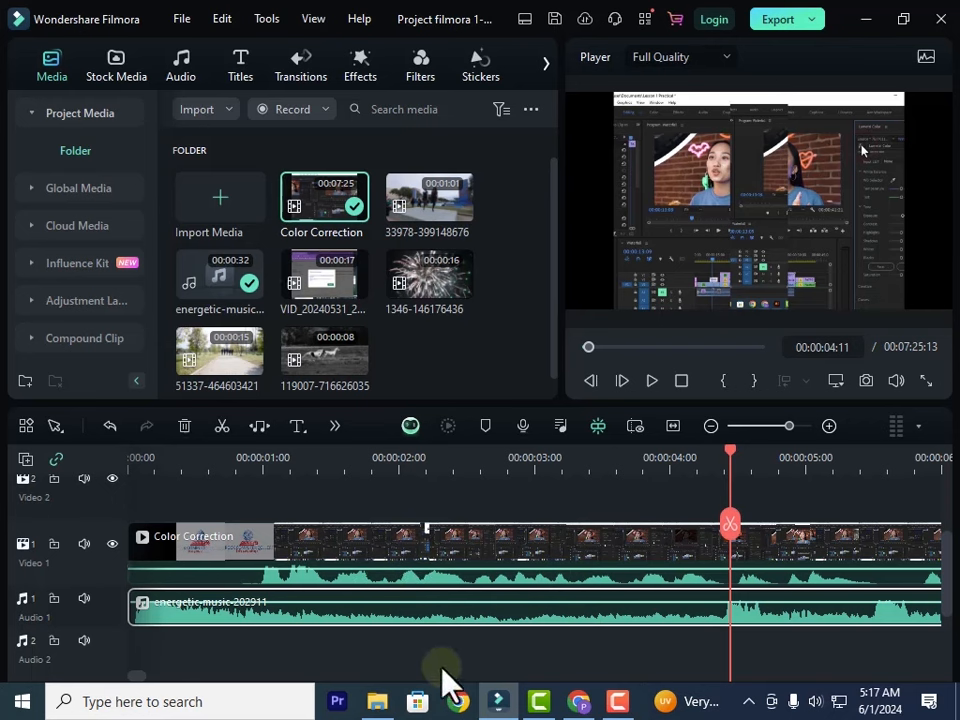
# Step: Open the audio properties of the energetic-music-202911 clip and lower its volume to -14.00 dB
pyautogui.click(418, 612)
pyautogui.click(390, 611)
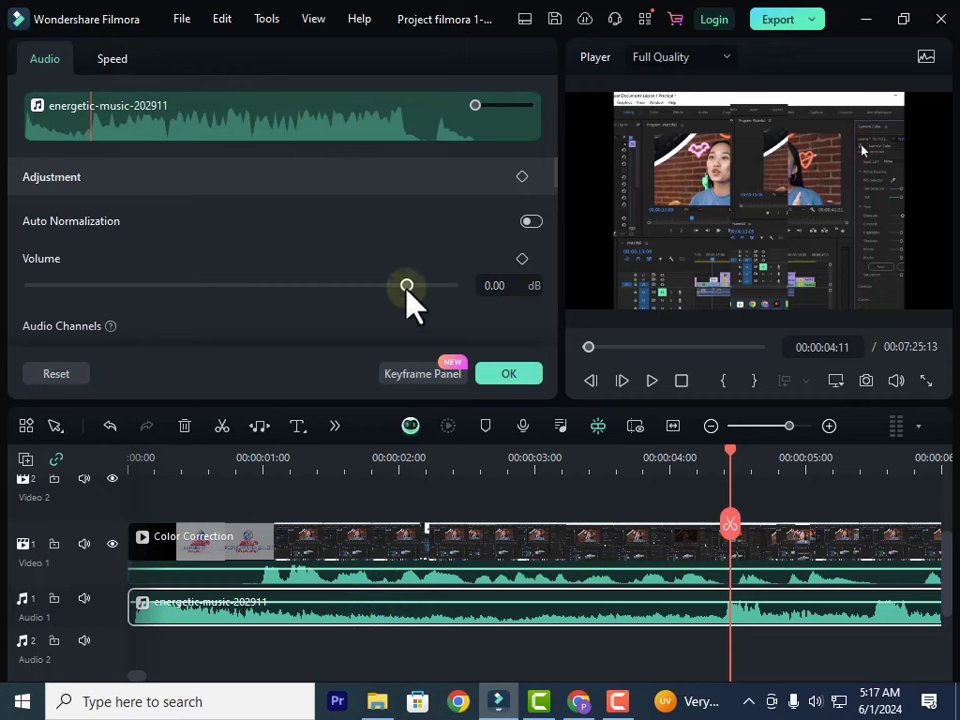
pyautogui.moveTo(408, 286); pyautogui.dragTo(360, 332)
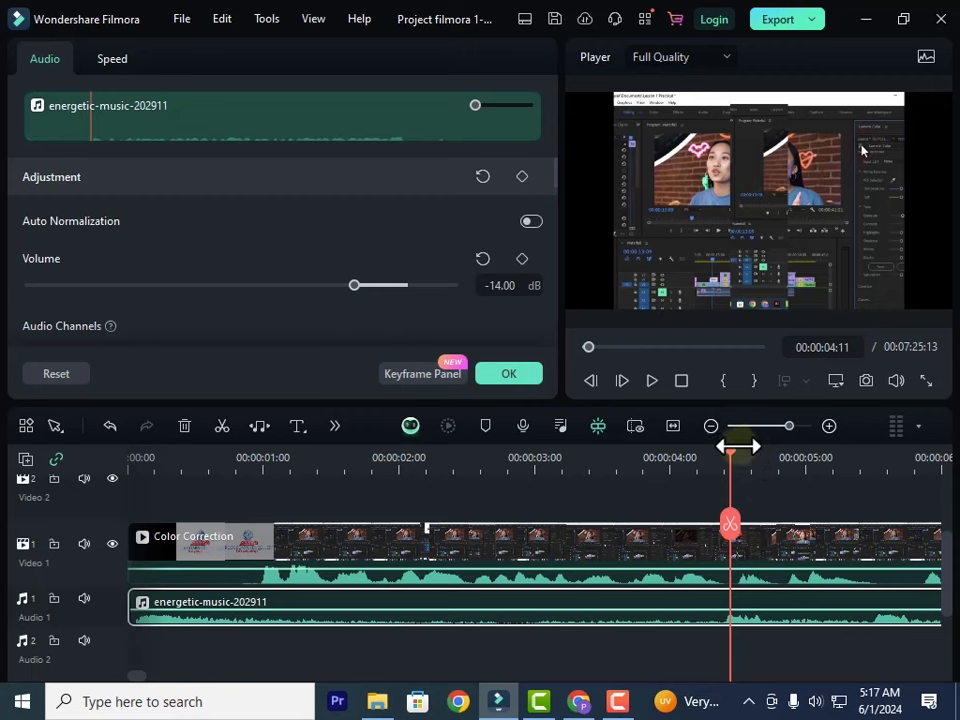
# Step: Play the Color Correction video with the music from 00:00:02:21 to about 00:00:04:06, and set the music clip's volume to -11.00 dB
pyautogui.moveTo(731, 452); pyautogui.dragTo(513, 463)
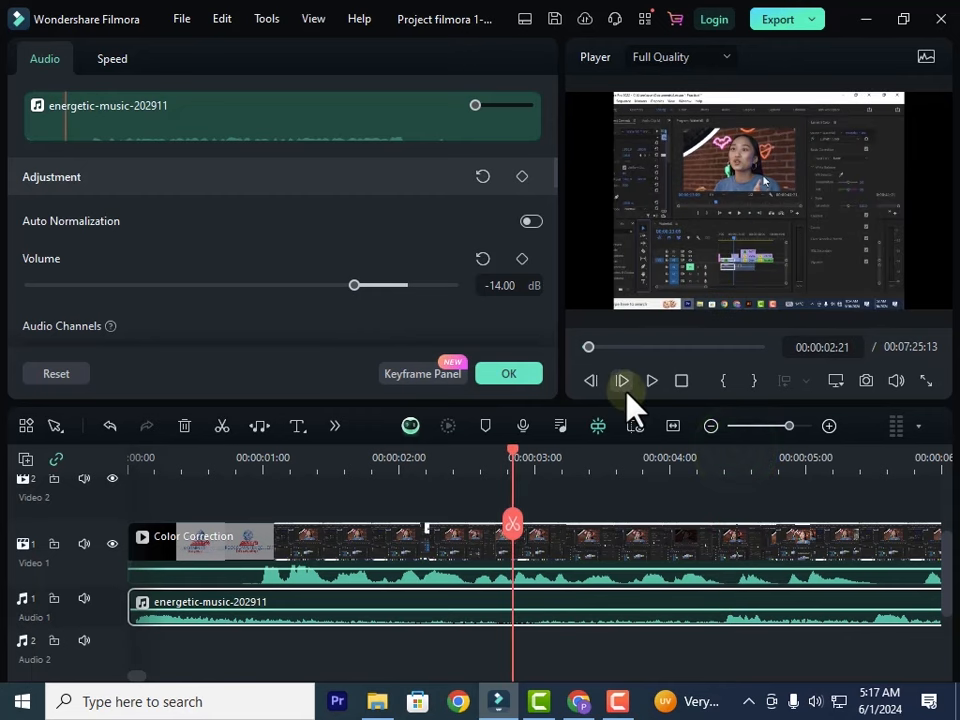
pyautogui.click(651, 381)
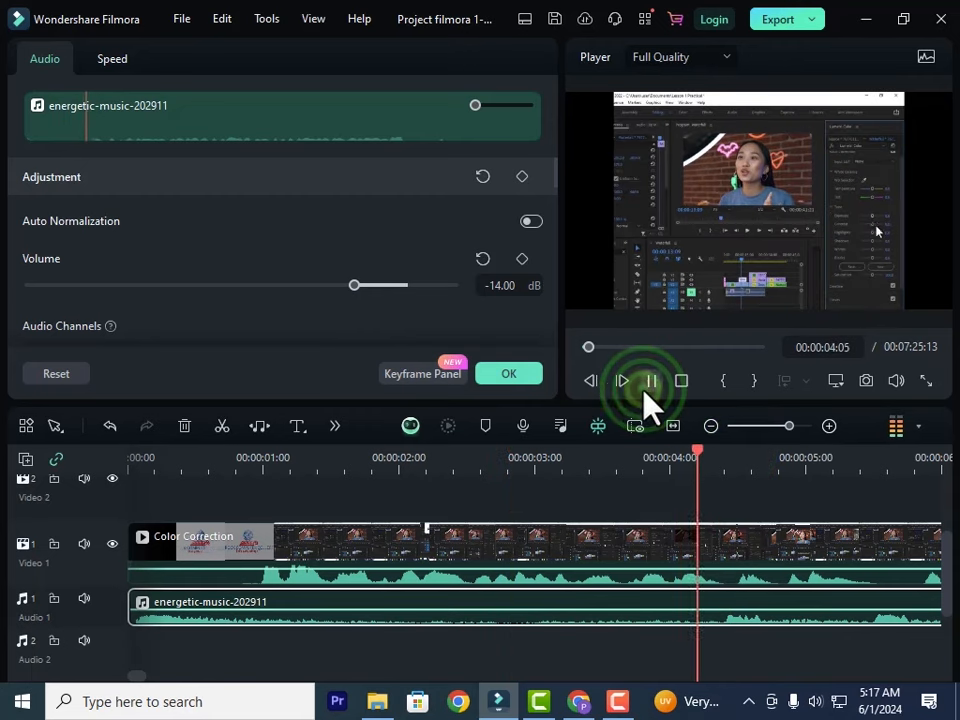
pyautogui.click(645, 392)
pyautogui.moveTo(353, 289); pyautogui.dragTo(369, 297)
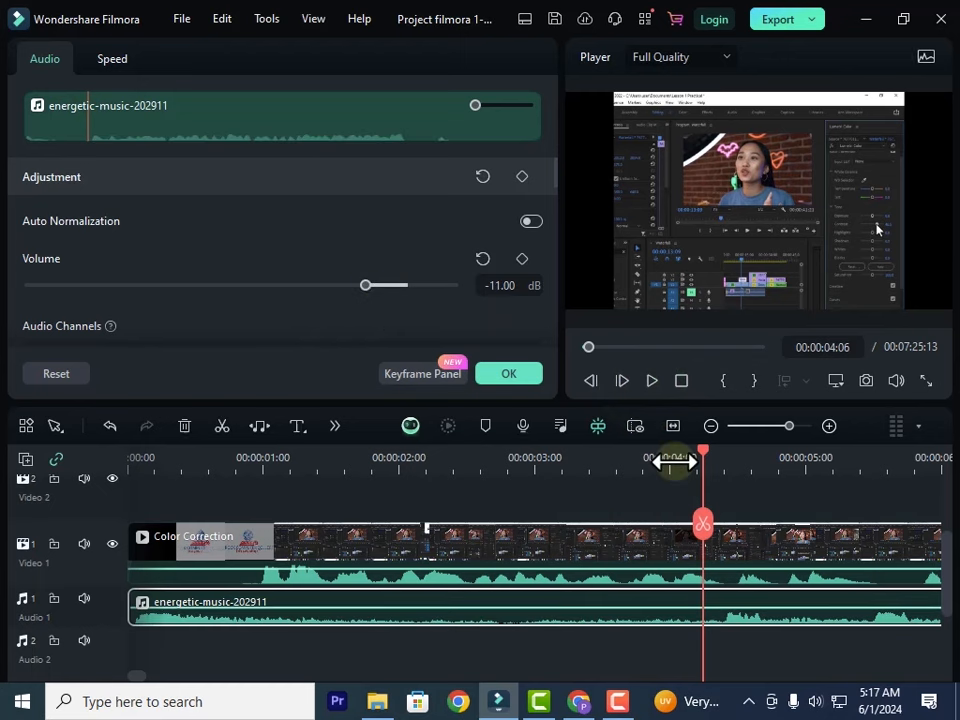
# Step: Play the video with the music from 00:00:02:15 to about 00:00:04:14, and raise the music clip's volume to -7.00 dB
pyautogui.moveTo(705, 465); pyautogui.dragTo(480, 475)
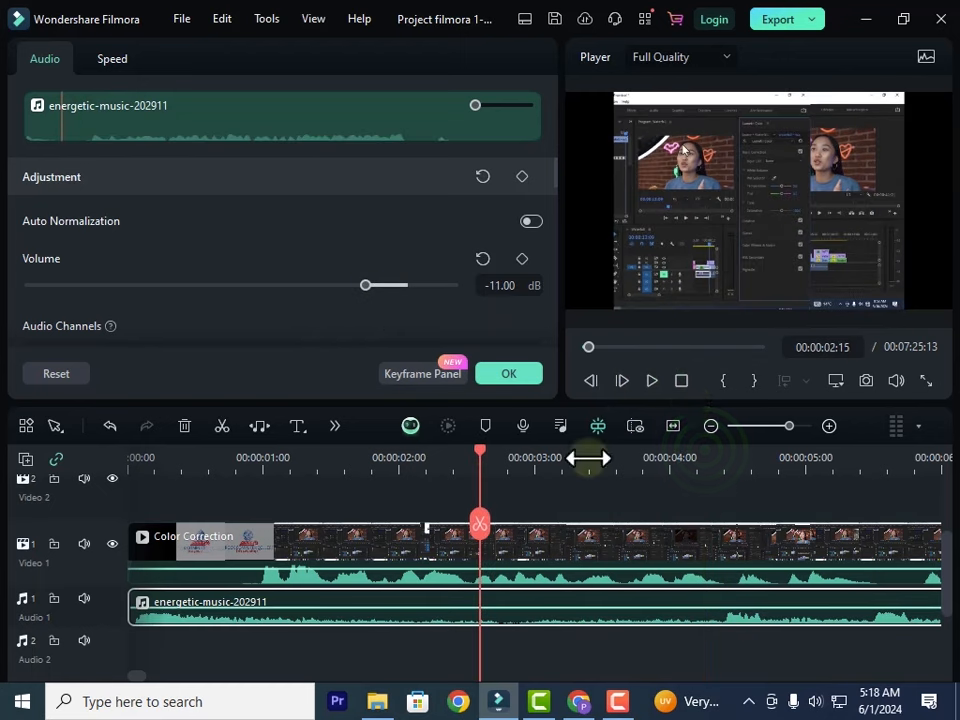
pyautogui.click(661, 384)
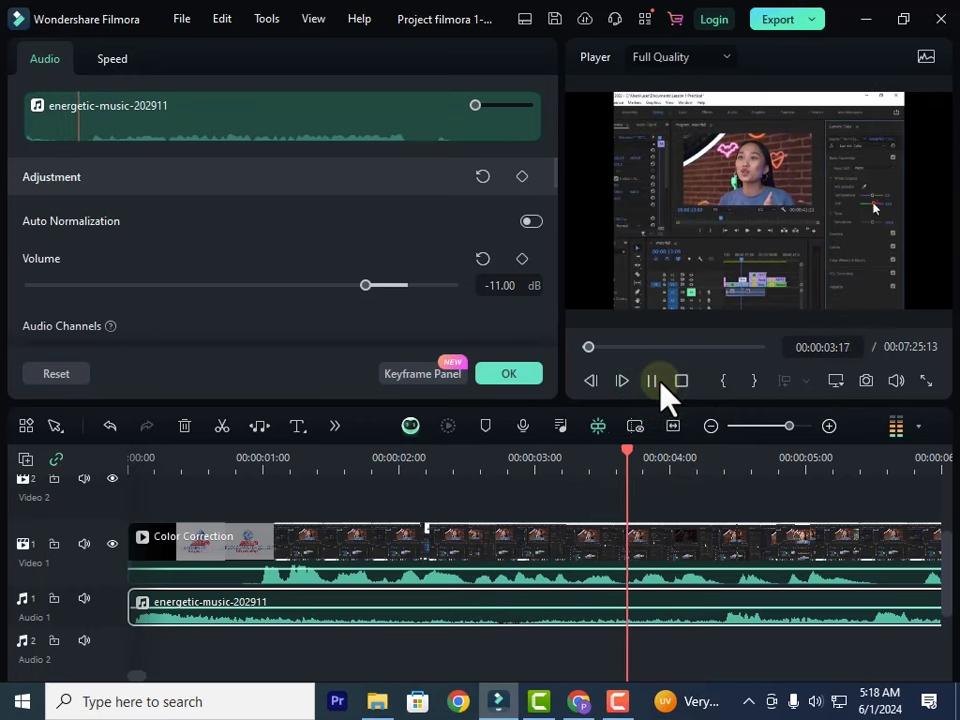
pyautogui.click(657, 386)
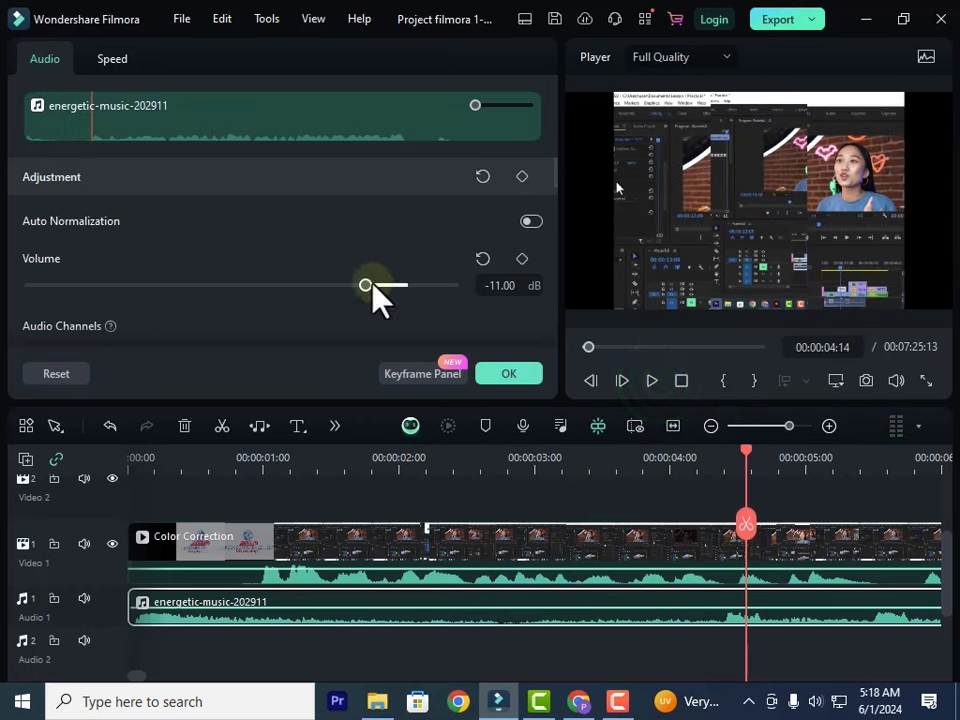
pyautogui.moveTo(370, 284); pyautogui.dragTo(381, 285)
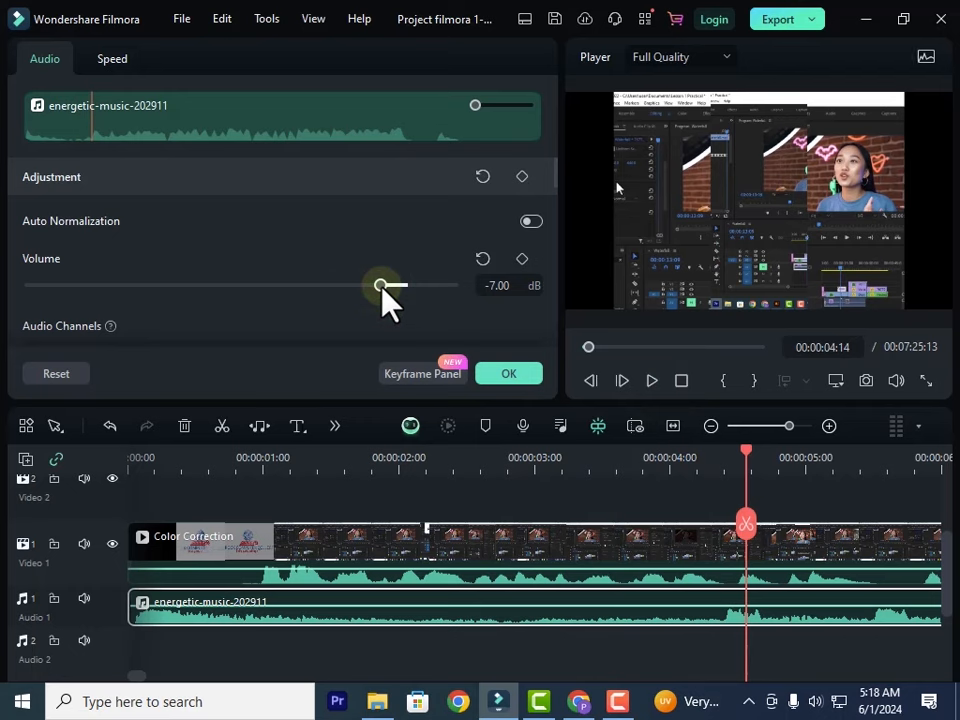
# Step: Play the Color Correction video with the music from 00:00:02:20 to about 00:00:05:09 to check the audio balance
pyautogui.click(507, 460)
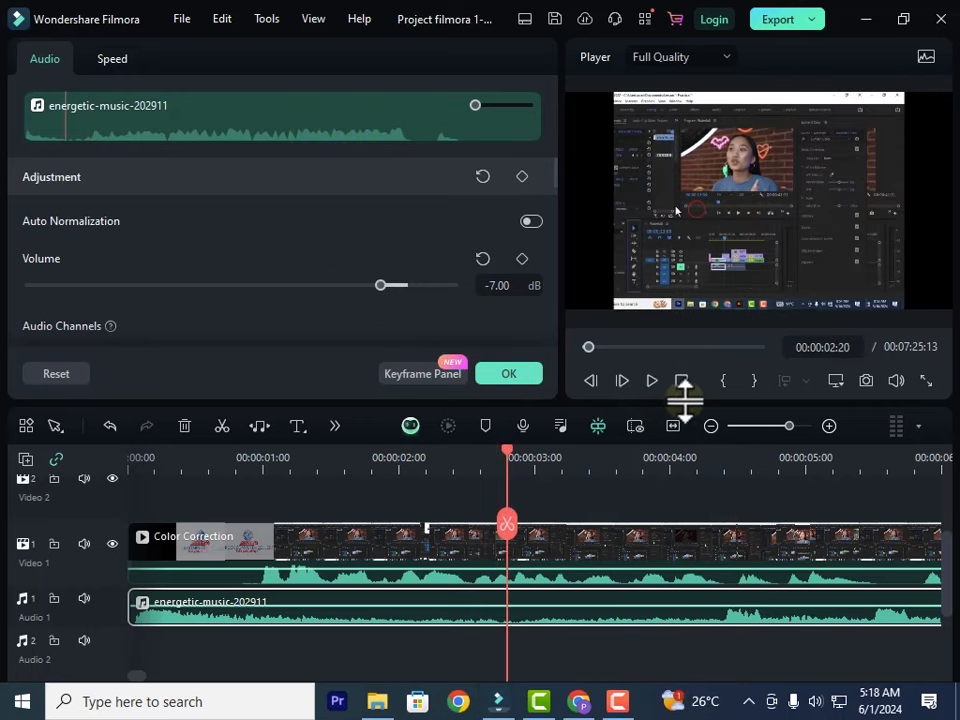
pyautogui.click(653, 381)
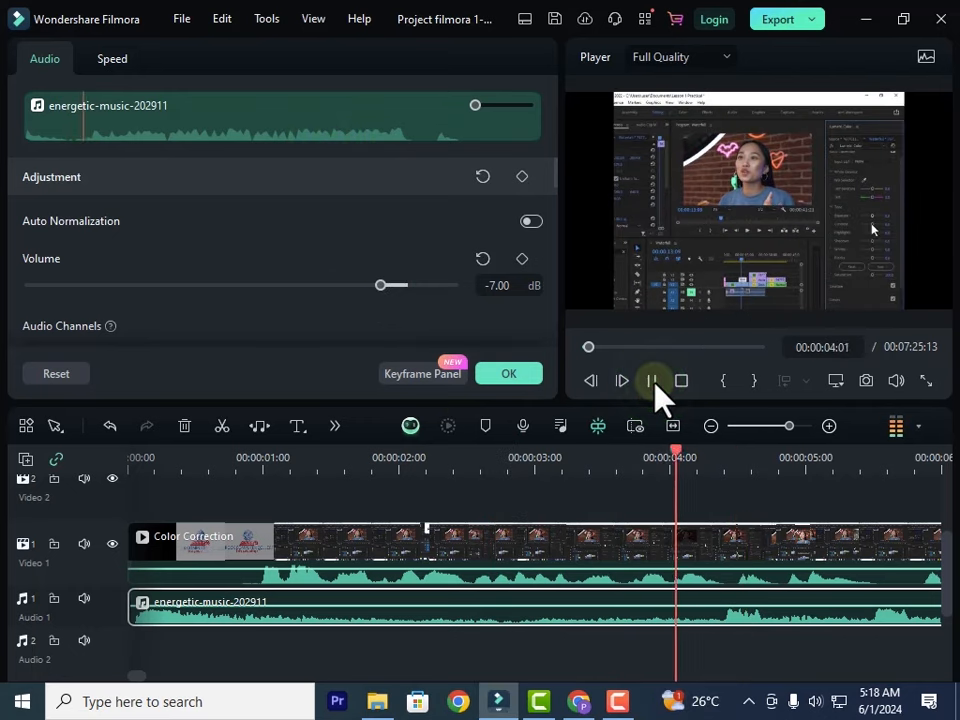
pyautogui.click(652, 382)
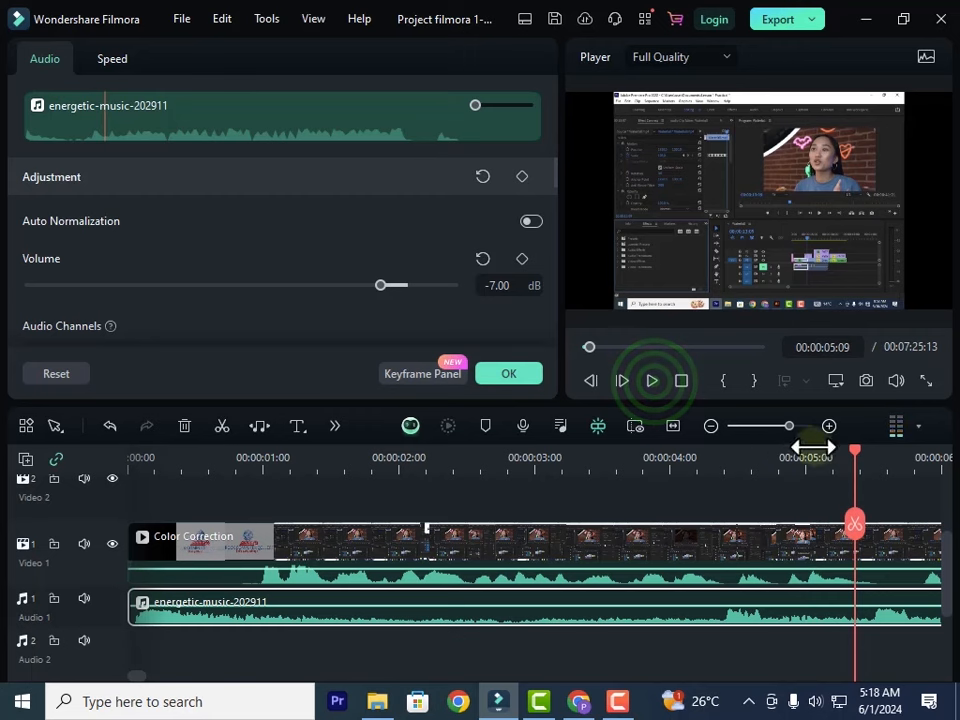
# Step: Play the video from 00:00:00:22 to about 00:00:03:18, set the music clip's volume to -9.00 dB and apply the audio settings
pyautogui.moveTo(855, 458); pyautogui.dragTo(248, 466)
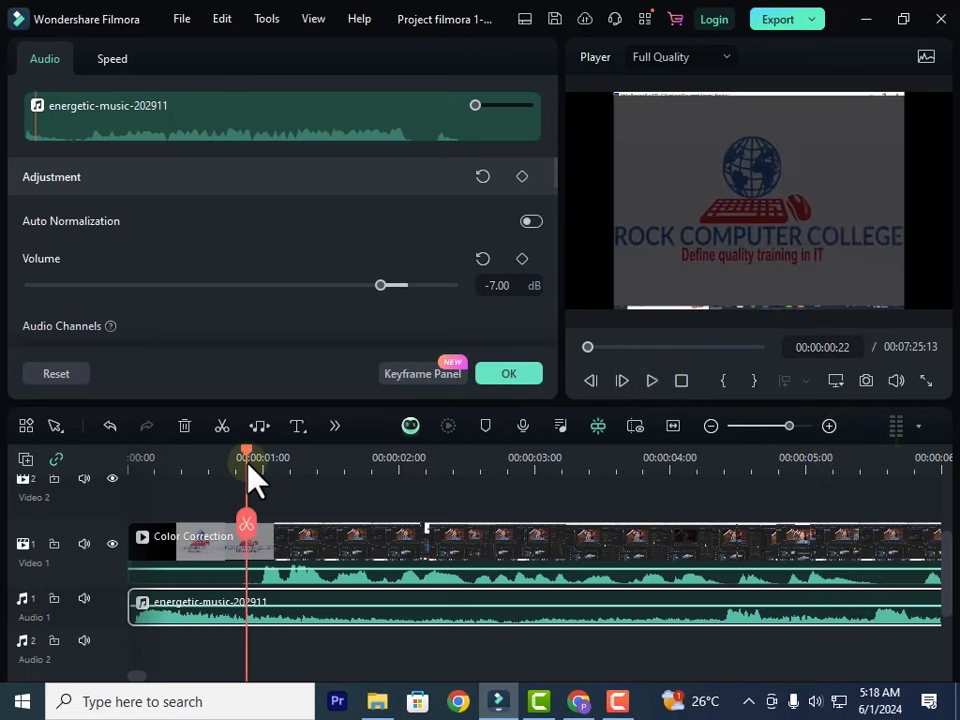
pyautogui.click(652, 383)
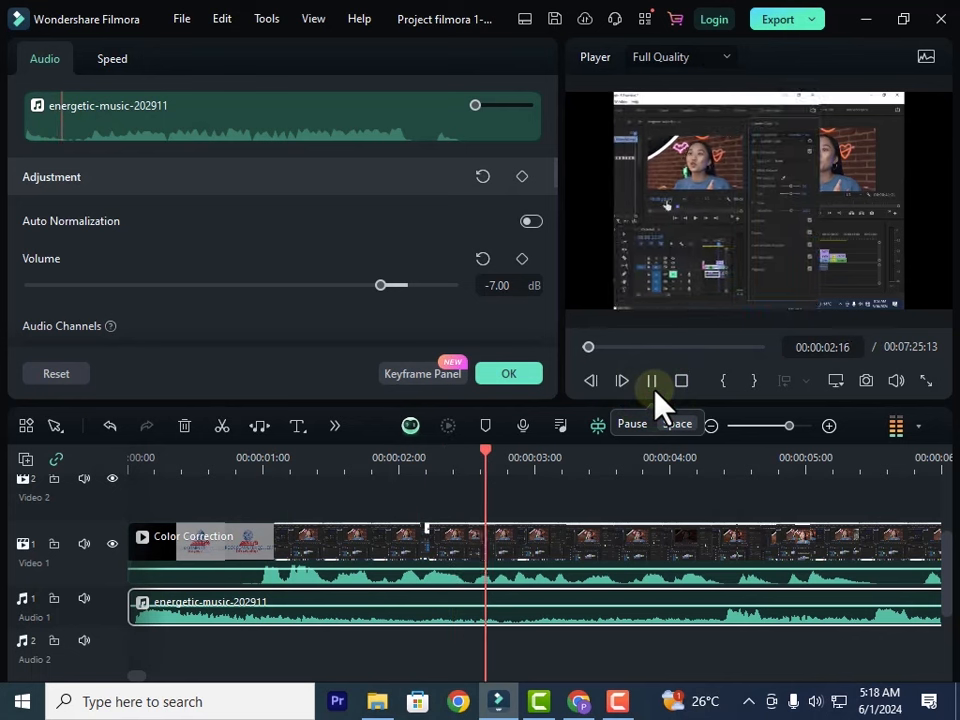
pyautogui.click(652, 381)
pyautogui.moveTo(379, 284); pyautogui.dragTo(375, 281)
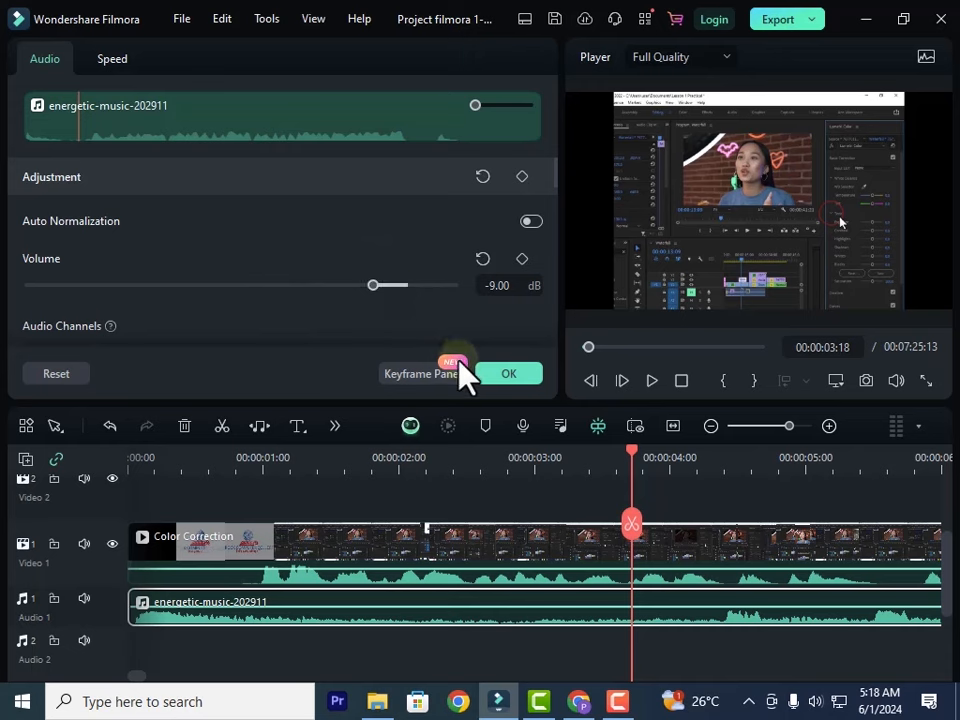
pyautogui.click(500, 380)
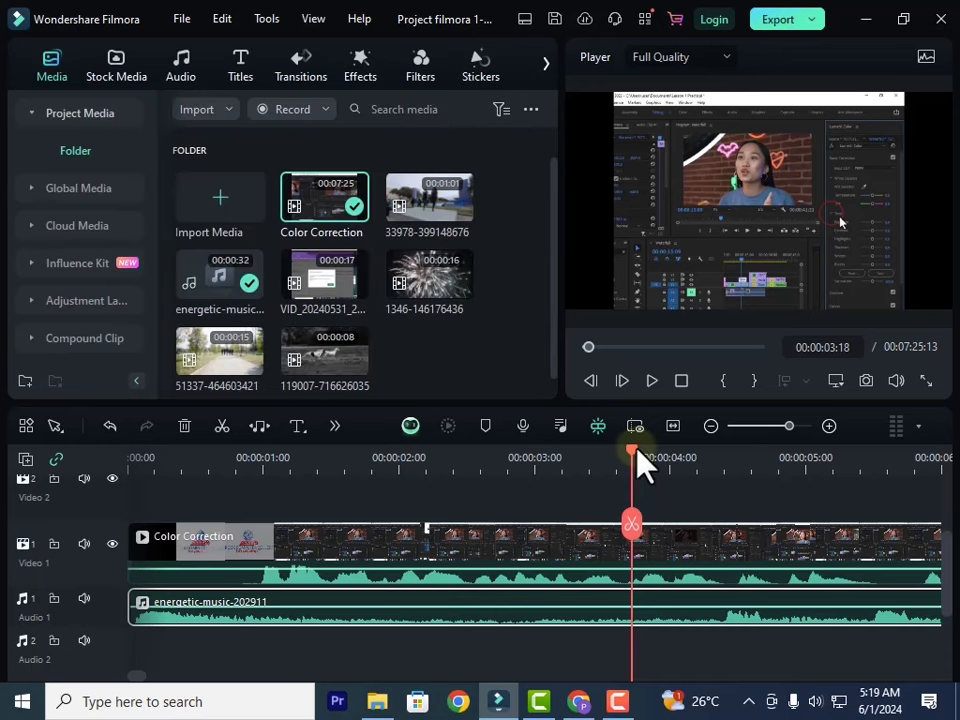
# Step: Play the Color Correction video from 00:00:00:08 to about 00:00:04:15 to check the adjusted background music
pyautogui.moveTo(634, 448); pyautogui.dragTo(171, 467)
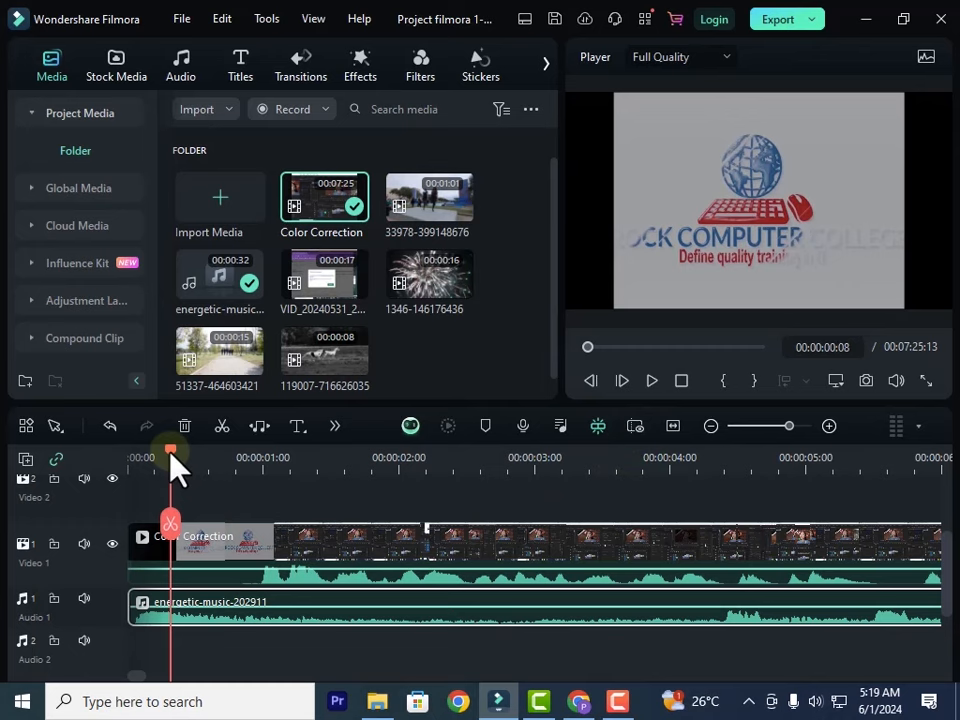
pyautogui.click(652, 380)
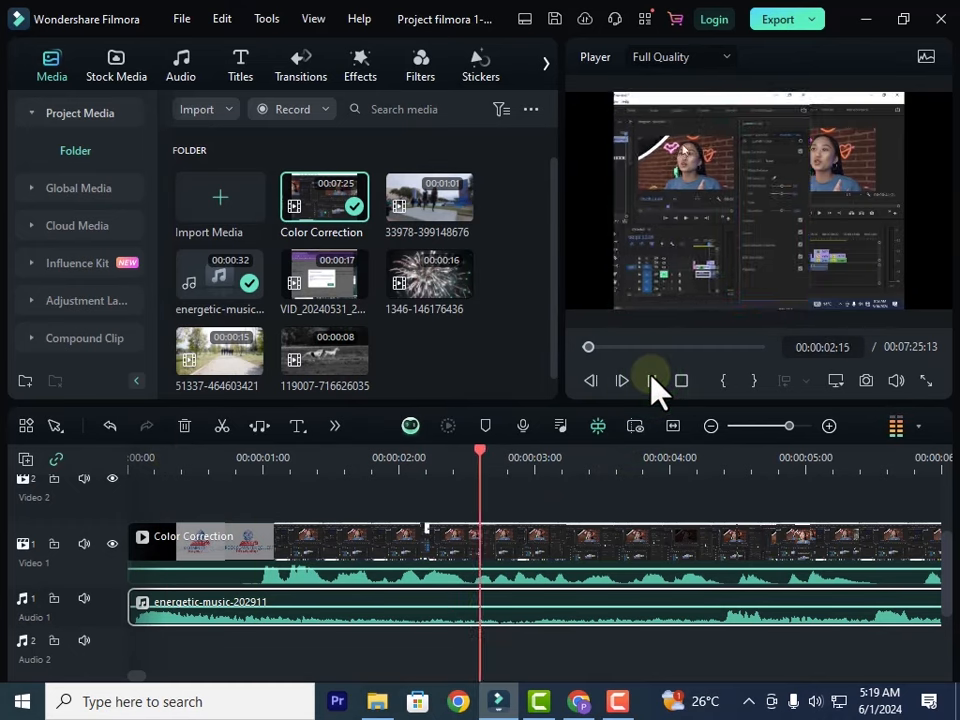
pyautogui.click(652, 380)
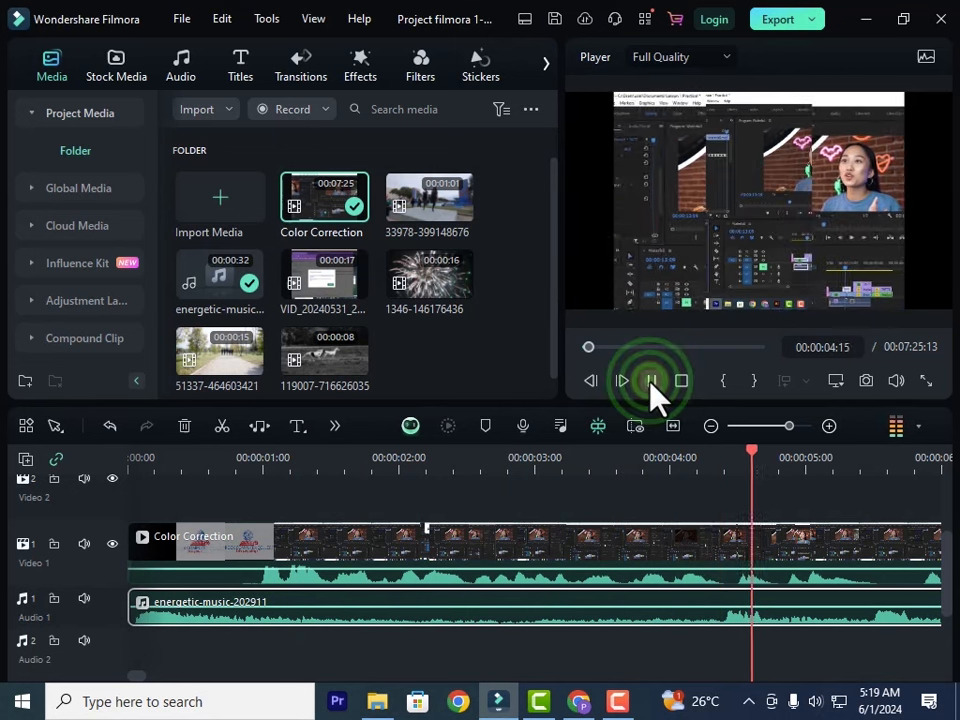